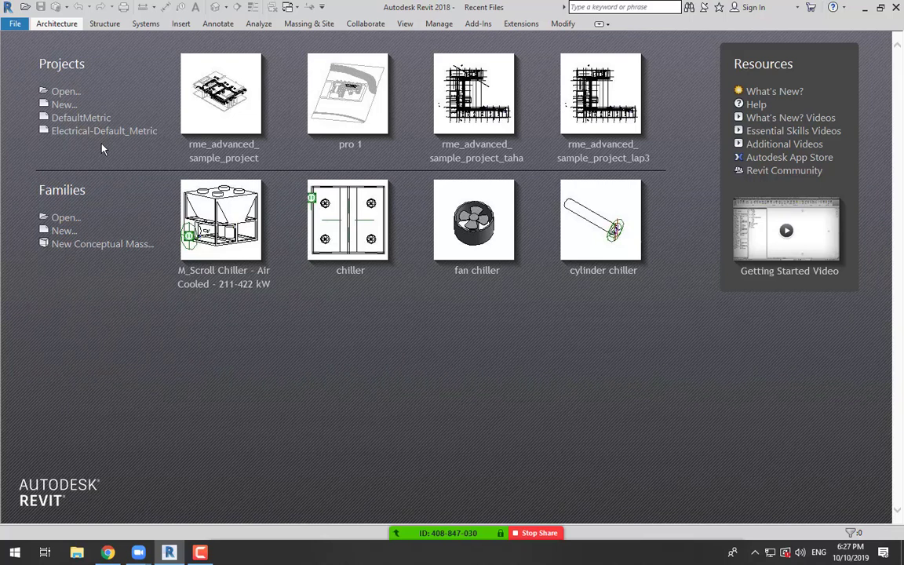
left_click(18, 26)
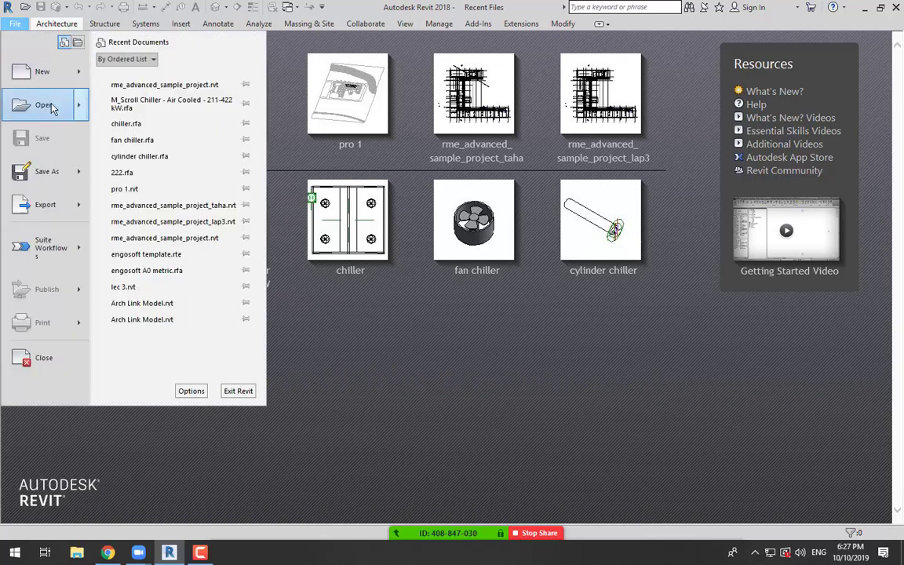
left_click(745, 372)
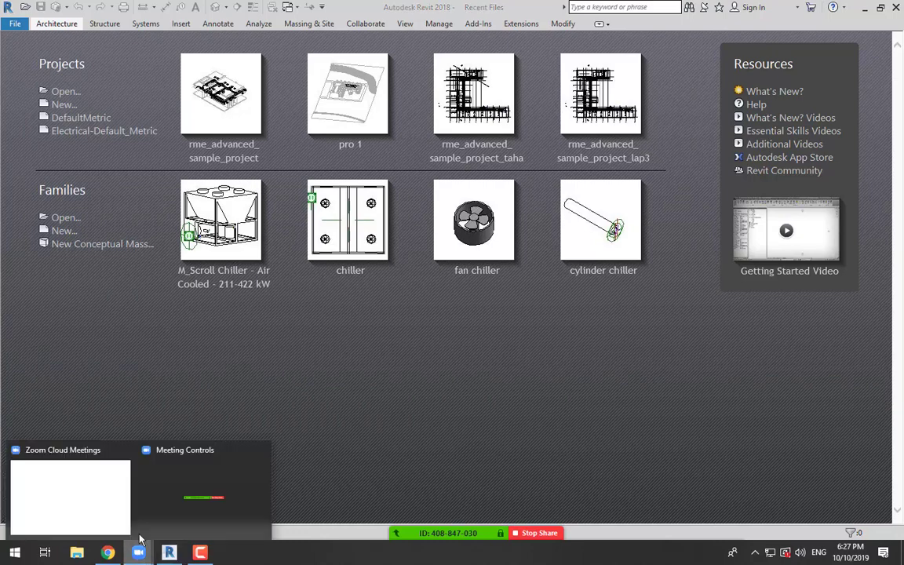
left_click(102, 557)
left_click(101, 557)
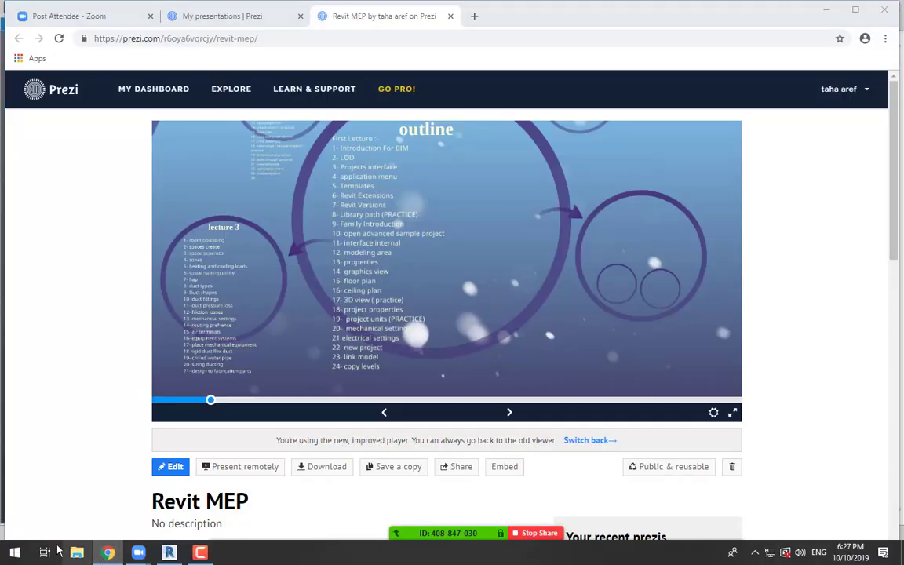
Step: Find and launch the NetSupport School Tutor Console
left_click(8, 556)
type("net")
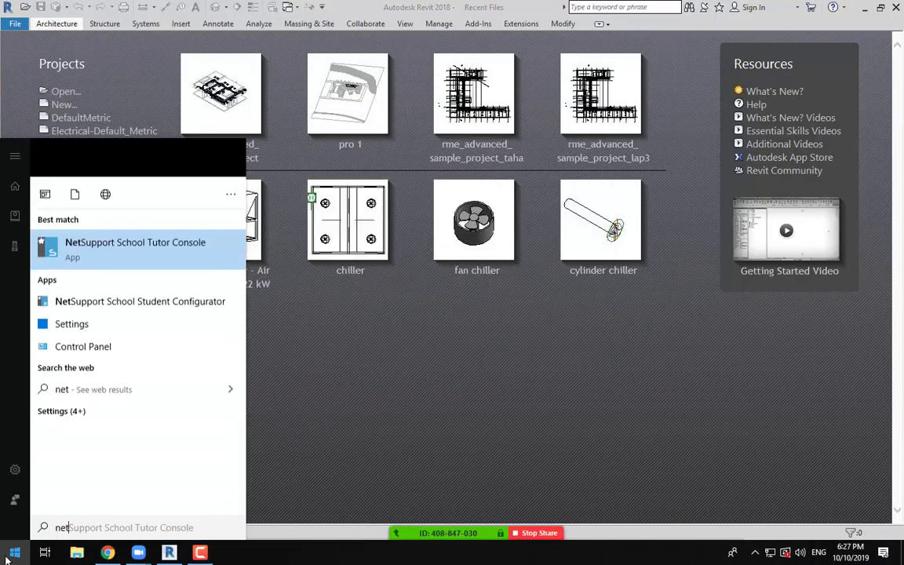
left_click(130, 223)
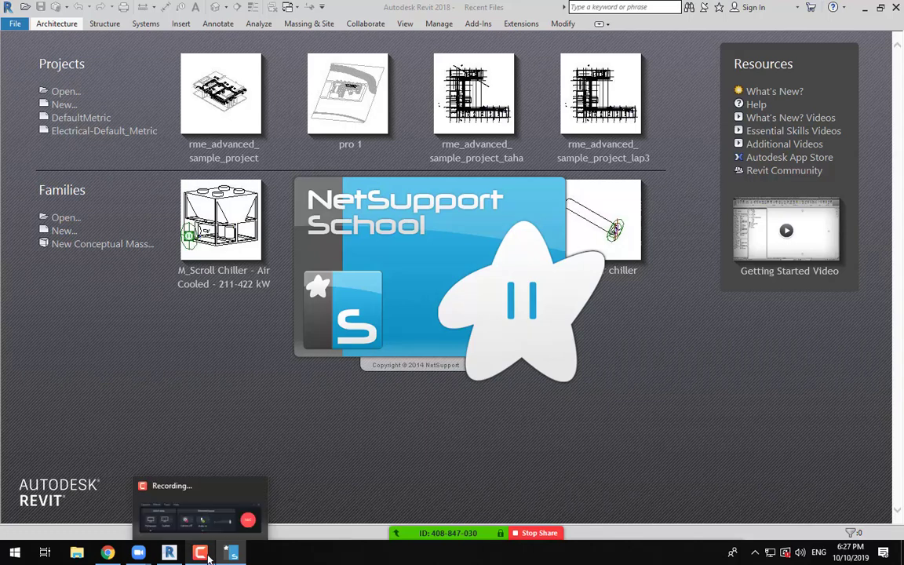
left_click(182, 495)
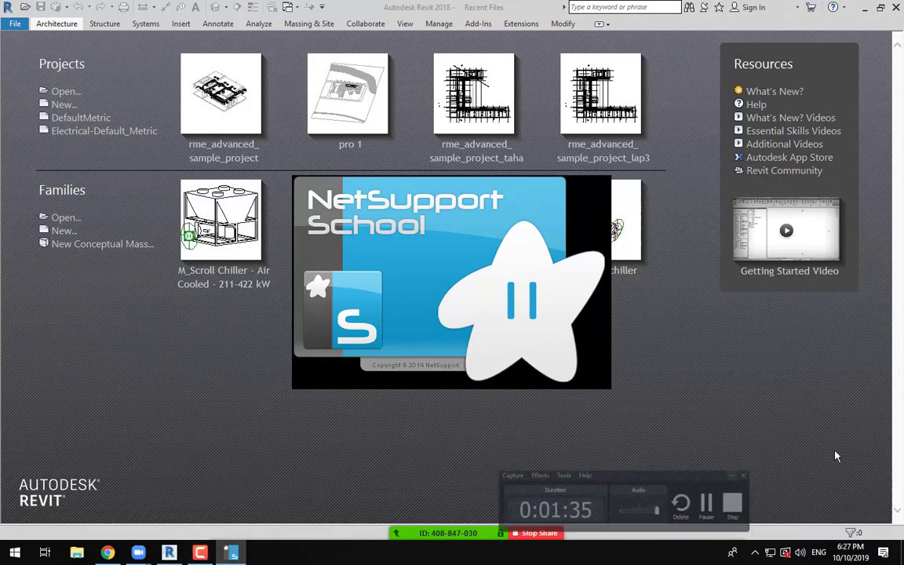
left_click(201, 553)
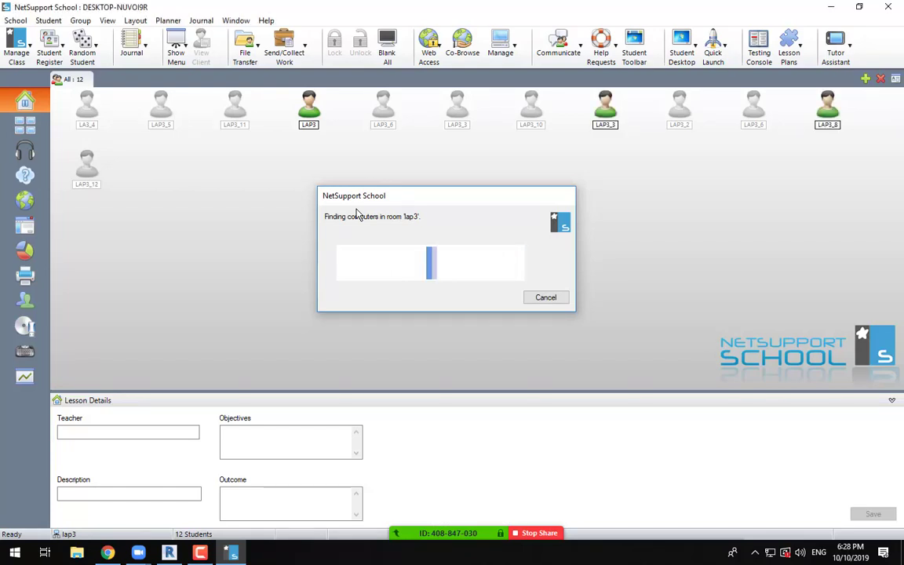
Step: Refresh the lap3 class computers and show the desktop to all students
left_click(20, 69)
left_click(72, 138)
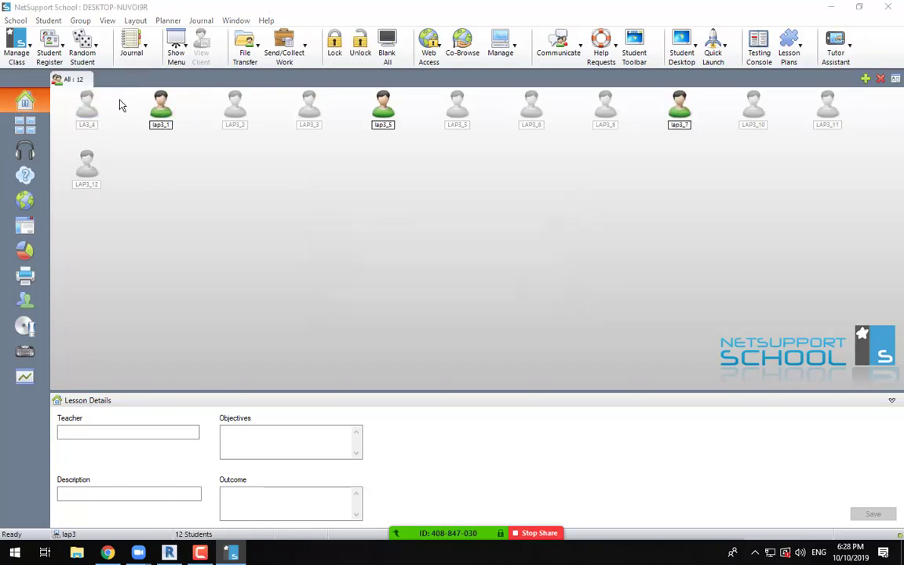
left_click(177, 58)
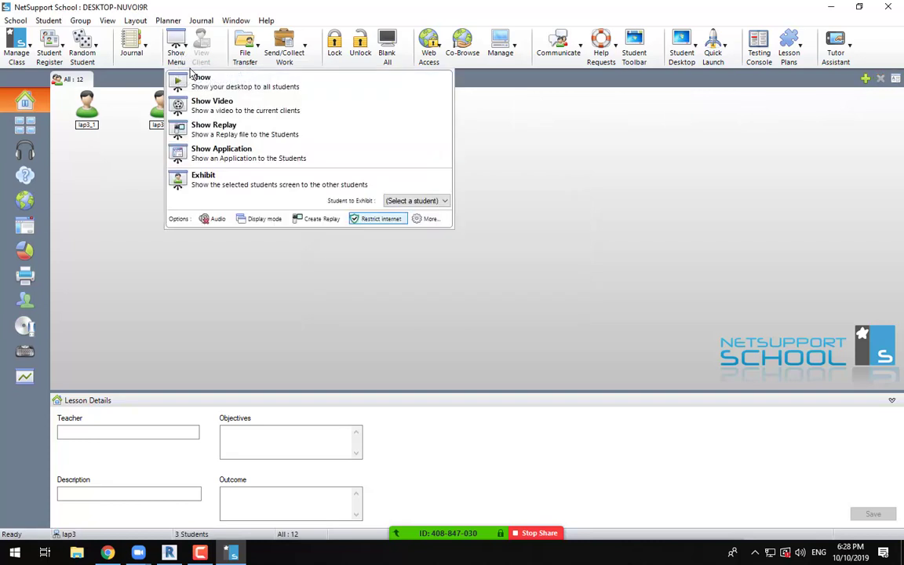
left_click(200, 79)
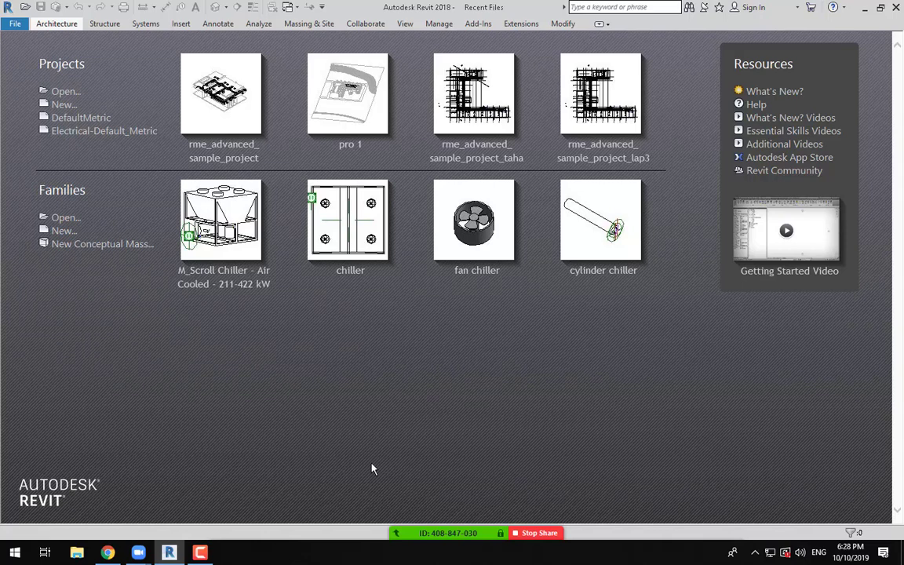
Step: Open the rme_advanced_sample_project file from the Revit sample files
left_click(17, 25)
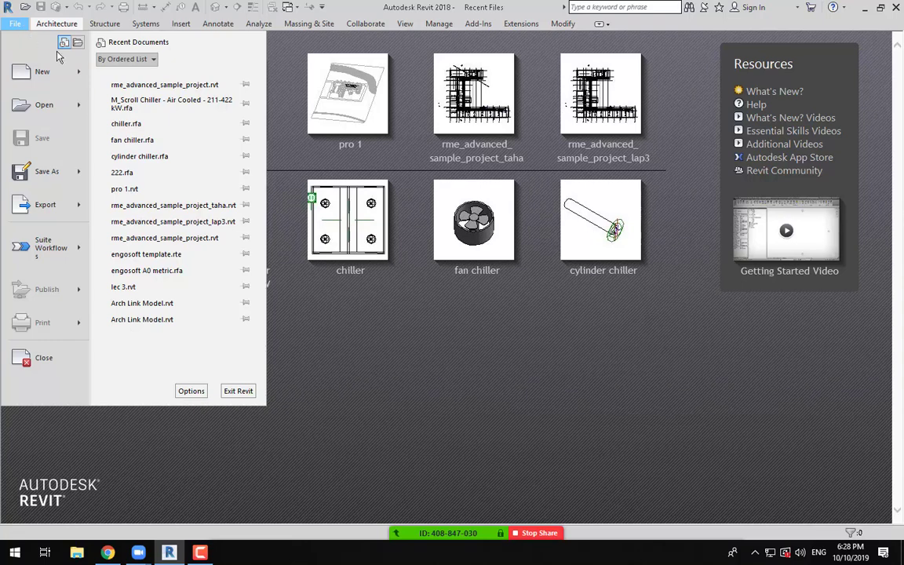
mouse_move(79, 99)
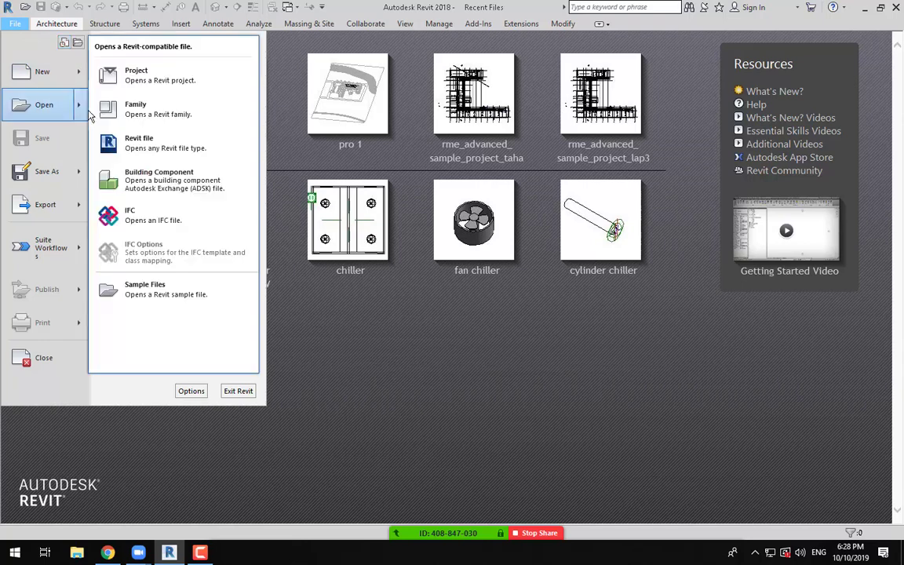
left_click(188, 294)
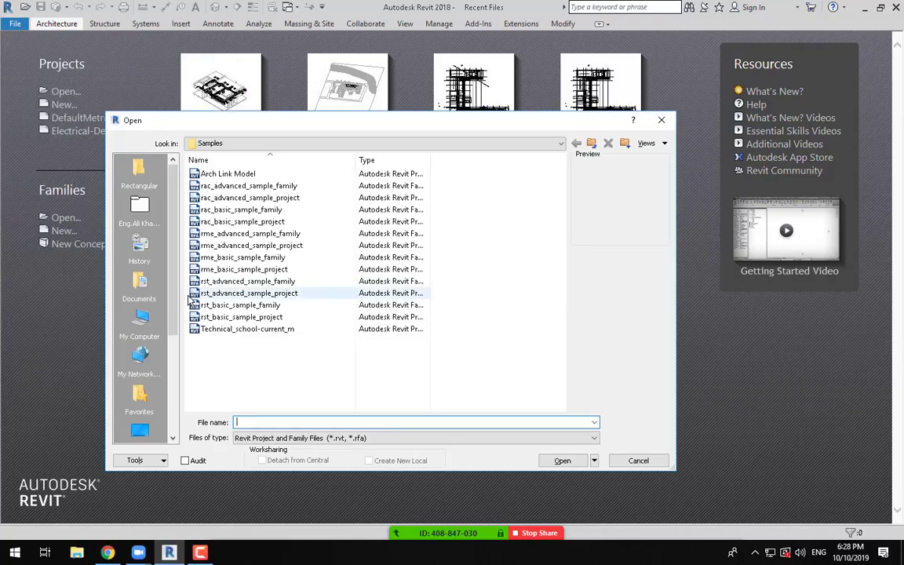
left_click(235, 245)
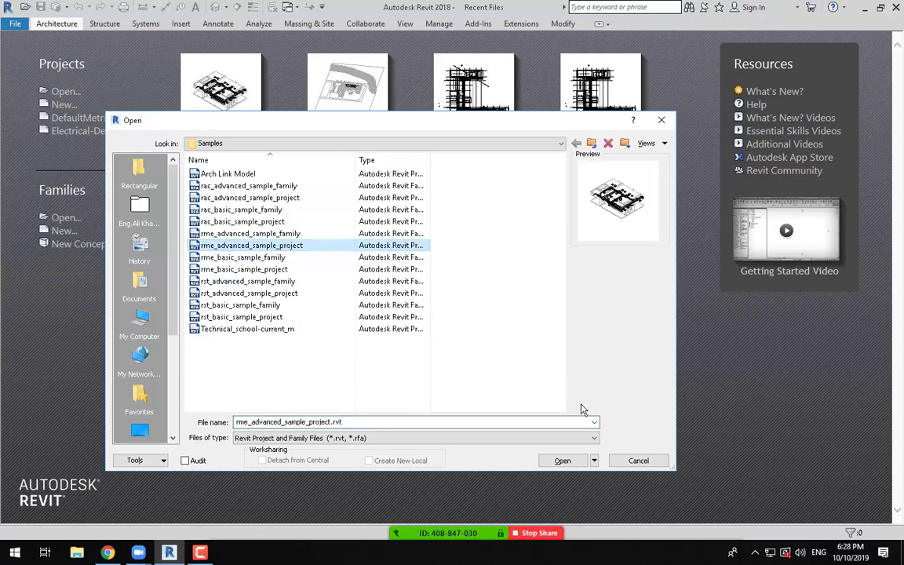
left_click(564, 462)
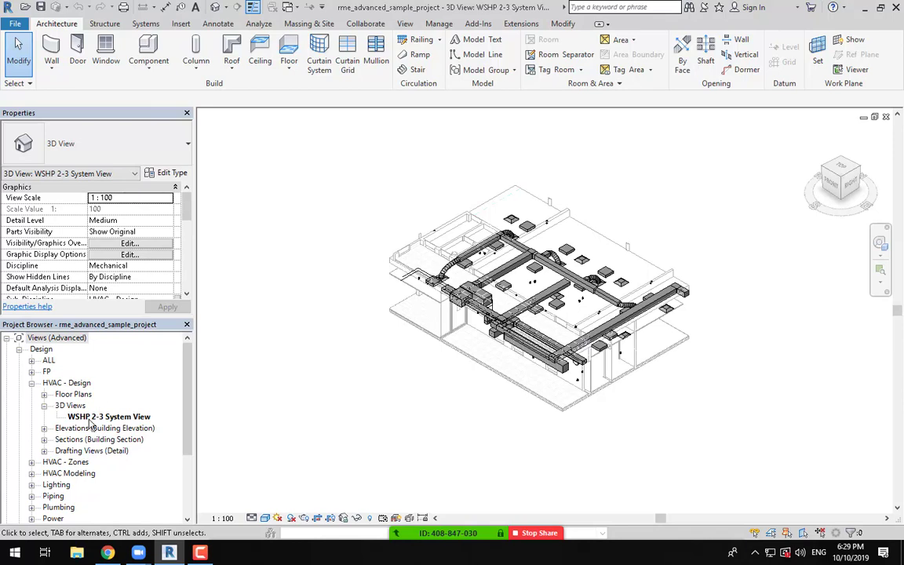
Step: Open the Level 2 HVAC Plan view from the HVAC - Design floor plans
left_click(44, 394)
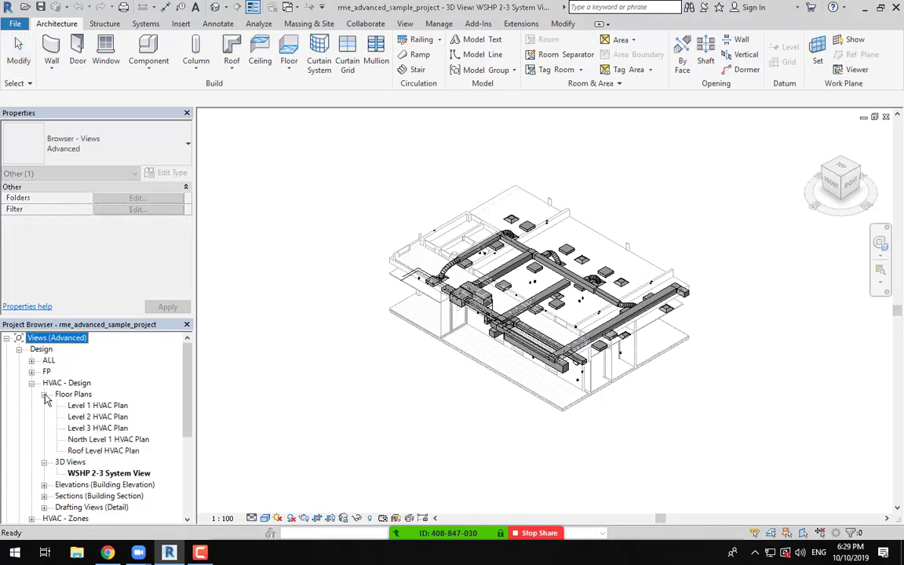
left_click(100, 416)
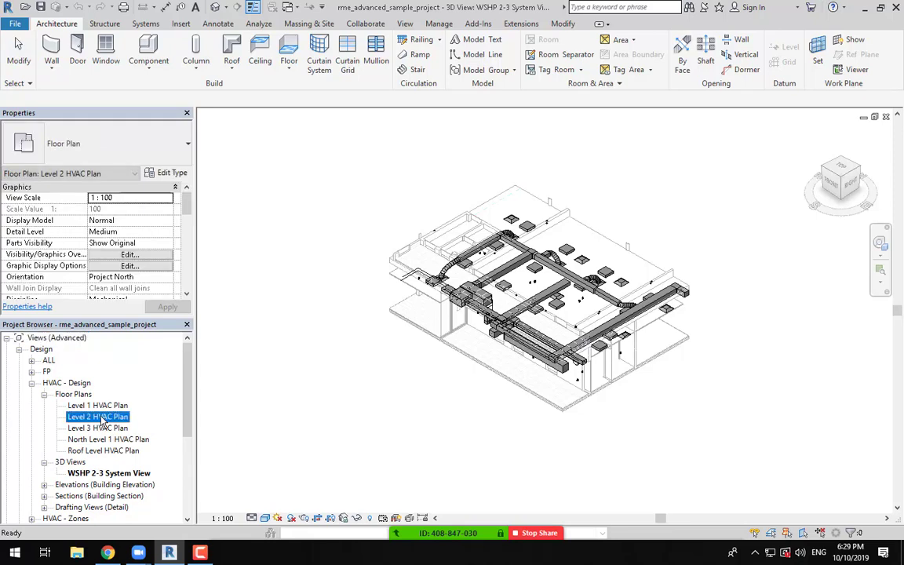
double_click(101, 419)
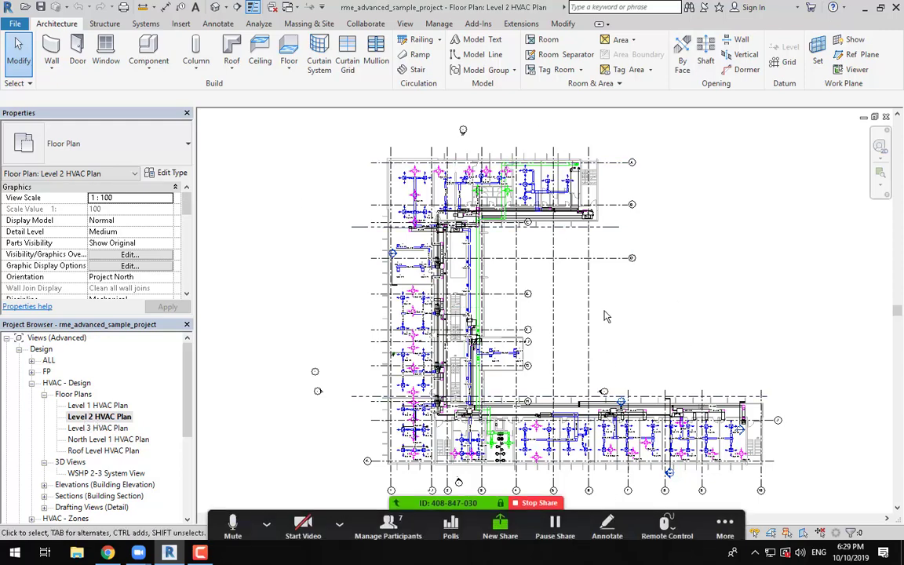
Step: Move the floating meeting controls away from the view control bar so they do not cover it
left_click_drag(728, 518, 704, 6)
left_click(543, 315)
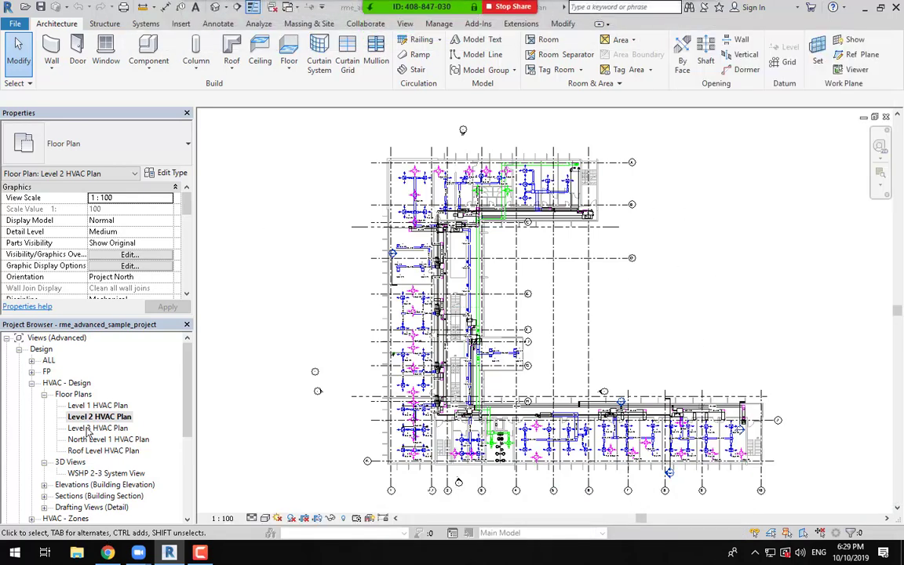
left_click(202, 553)
left_click(848, 492)
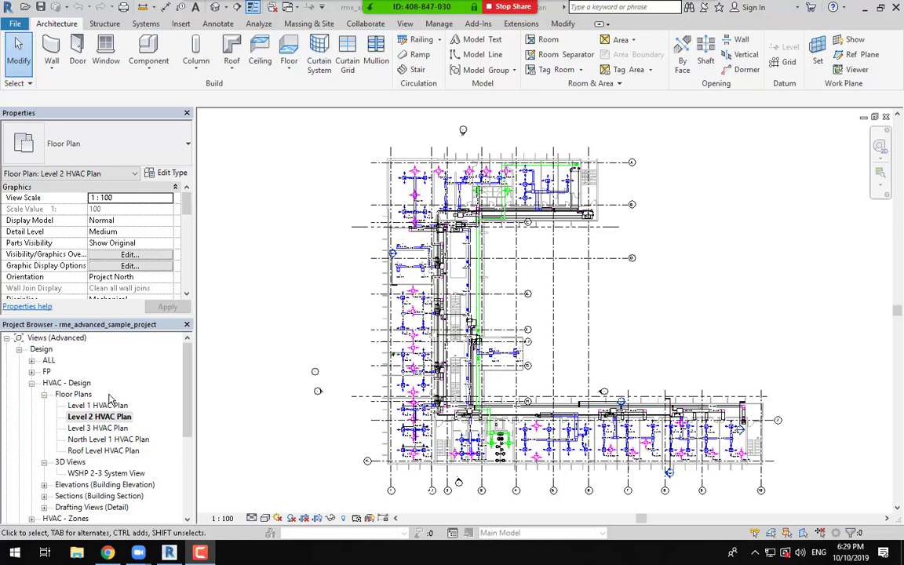
Step: Collapse the HVAC - Design group and look through the remaining project view and content categories
left_click(32, 384)
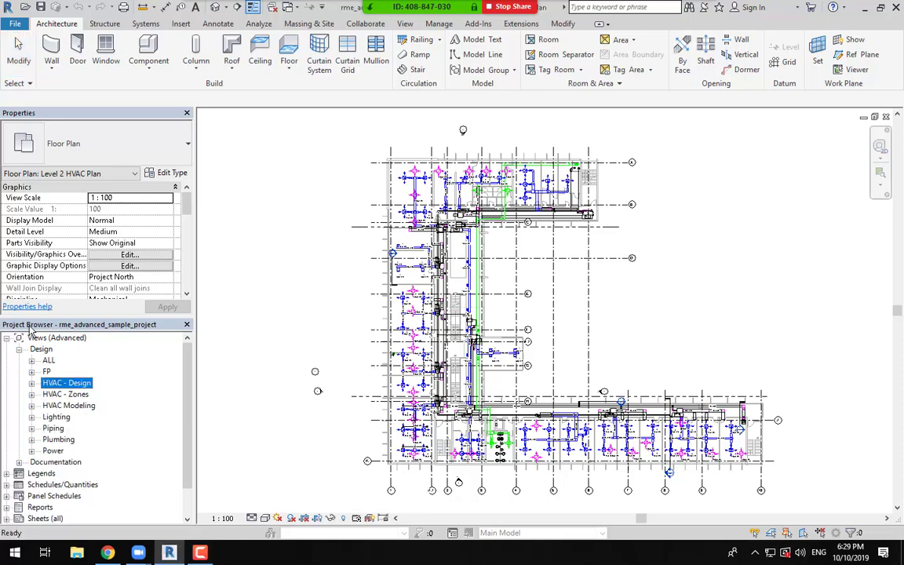
scroll(71, 466, "down", 1)
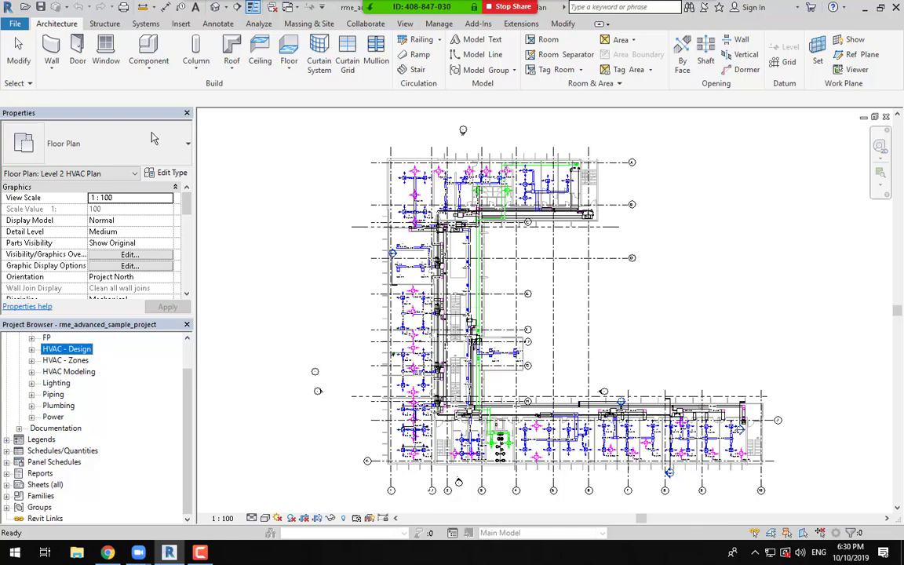
Step: Start the Duct command to review its placement options and properties, and exit it without drawing a duct
left_click(145, 23)
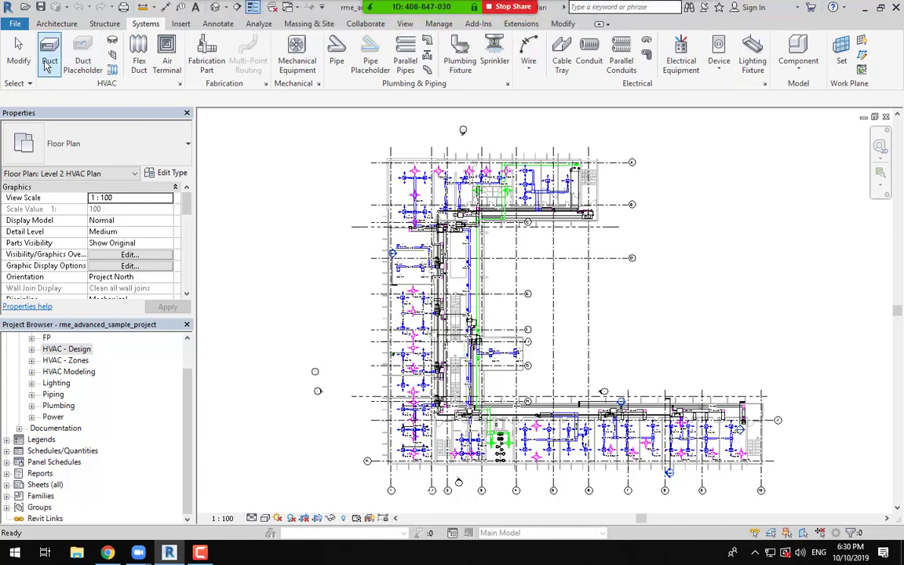
left_click(49, 55)
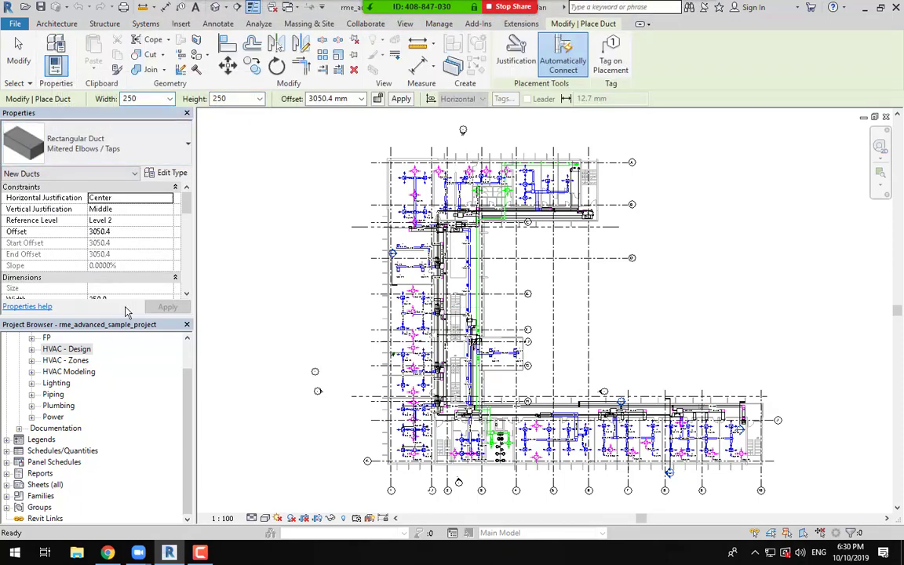
left_click(20, 57)
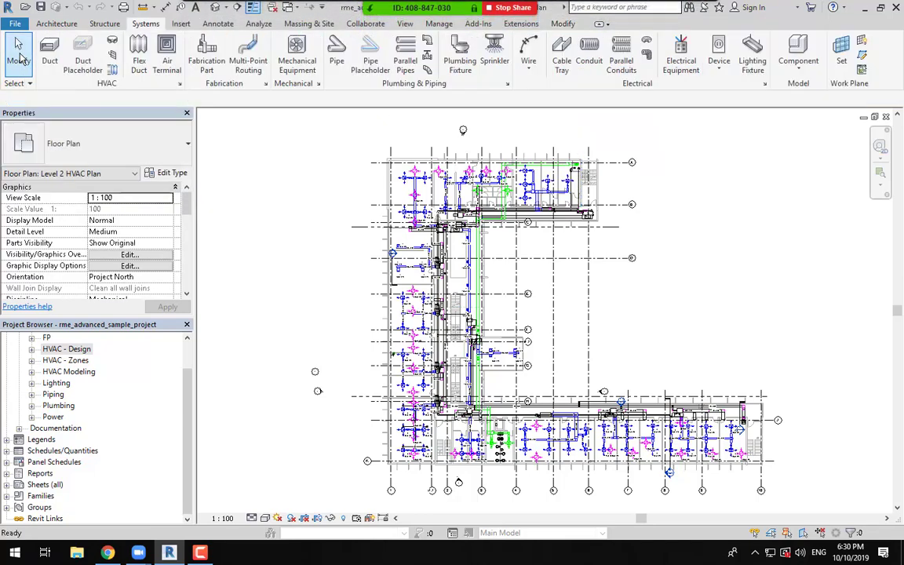
left_click(200, 552)
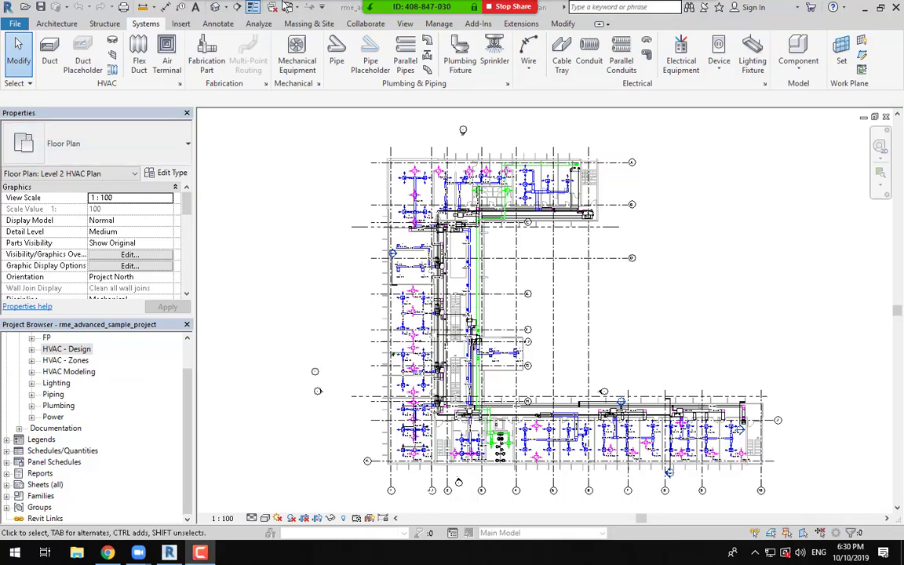
Step: Start the Cable Tray command to review its size, offset and type properties, and exit it without drawing
left_click(562, 63)
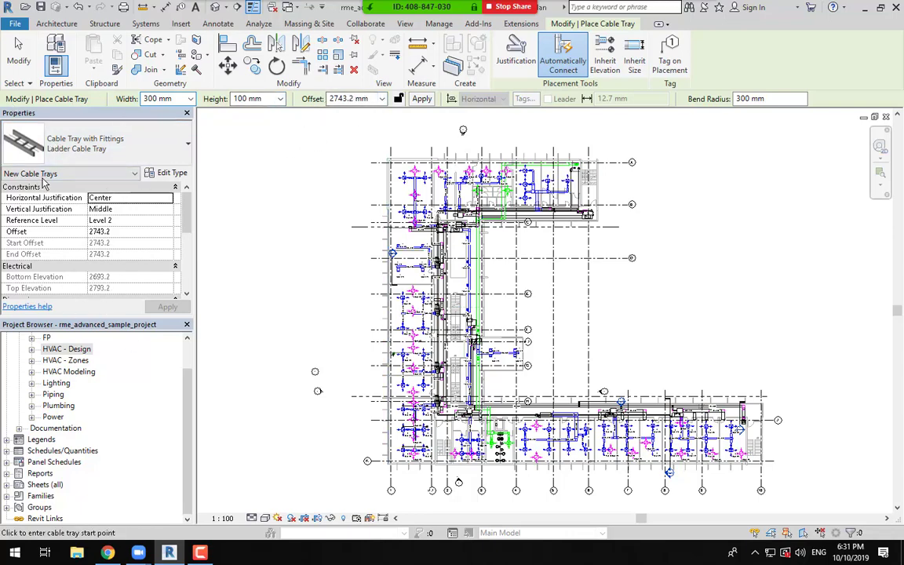
left_click(18, 55)
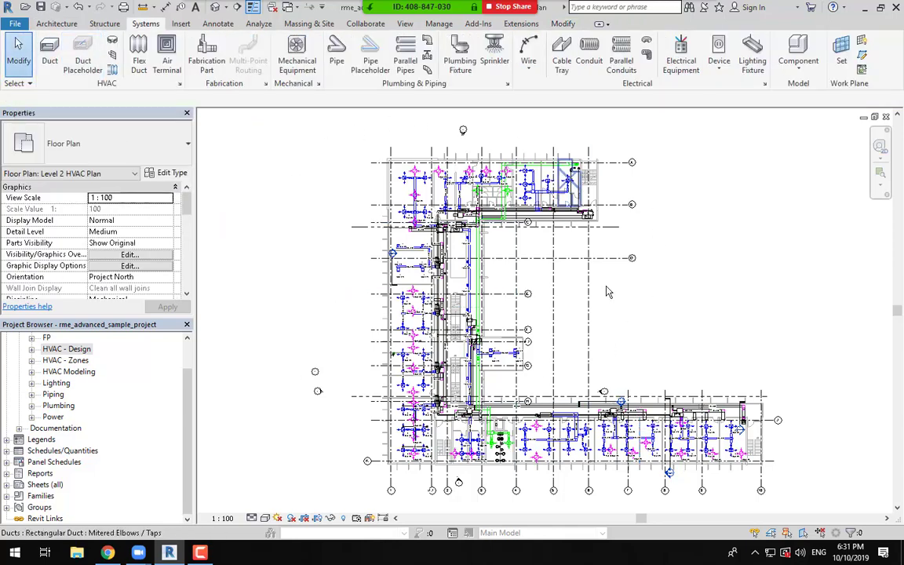
scroll(90, 444, "up", 1)
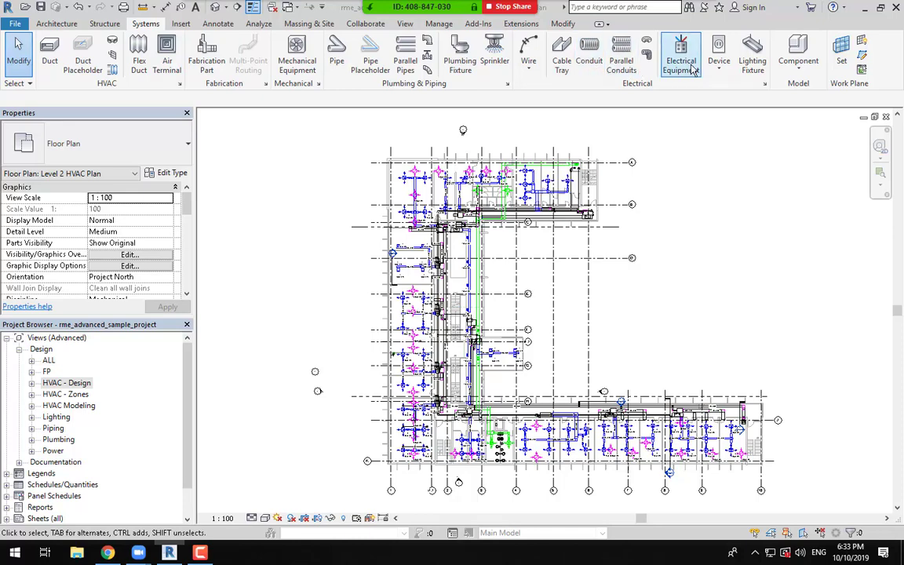
Step: Review the electrical device categories available for placement, such as Electrical Fixture, Fire Alarm and Nurse Call
left_click(720, 70)
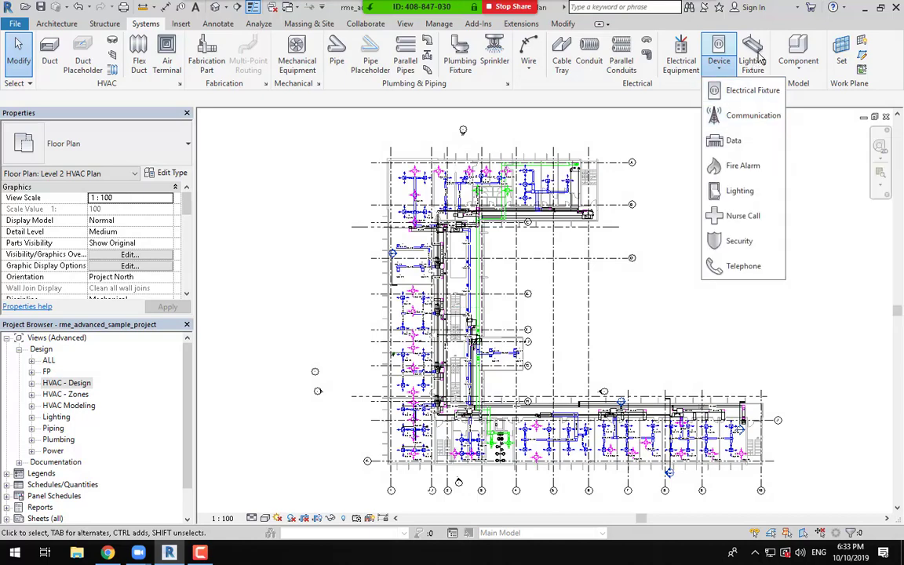
left_click(802, 95)
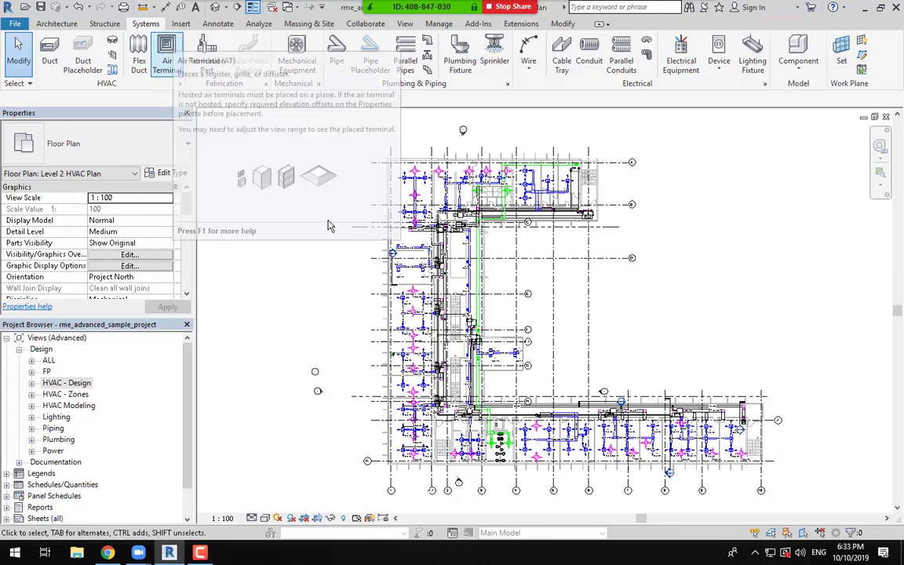
left_click(200, 552)
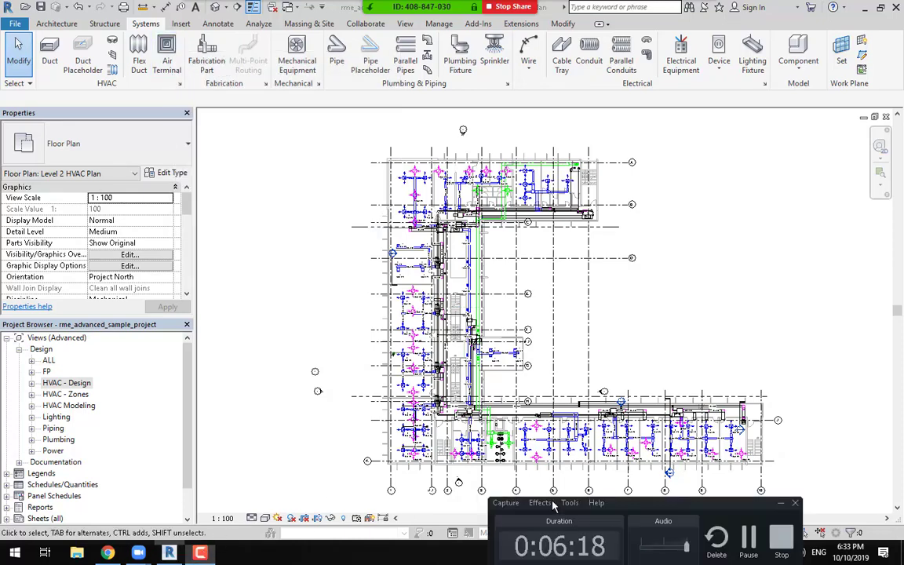
left_click(747, 540)
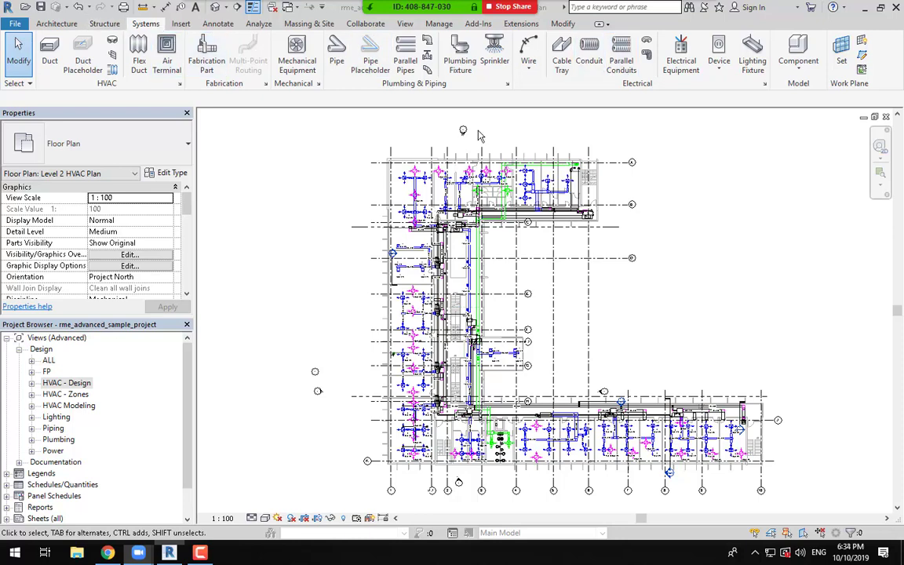
Step: Examine the tools for linking external models, starting with Link Revit
left_click(181, 25)
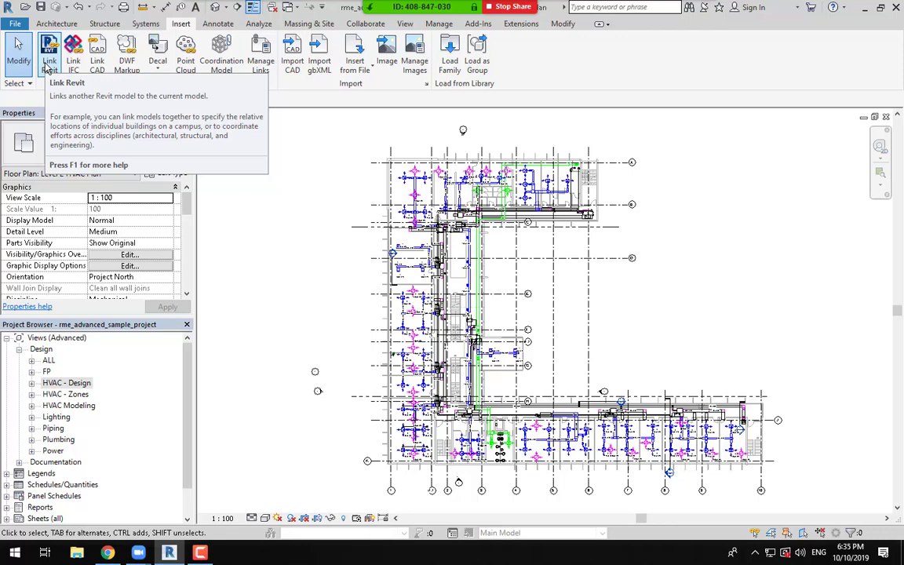
left_click(202, 554)
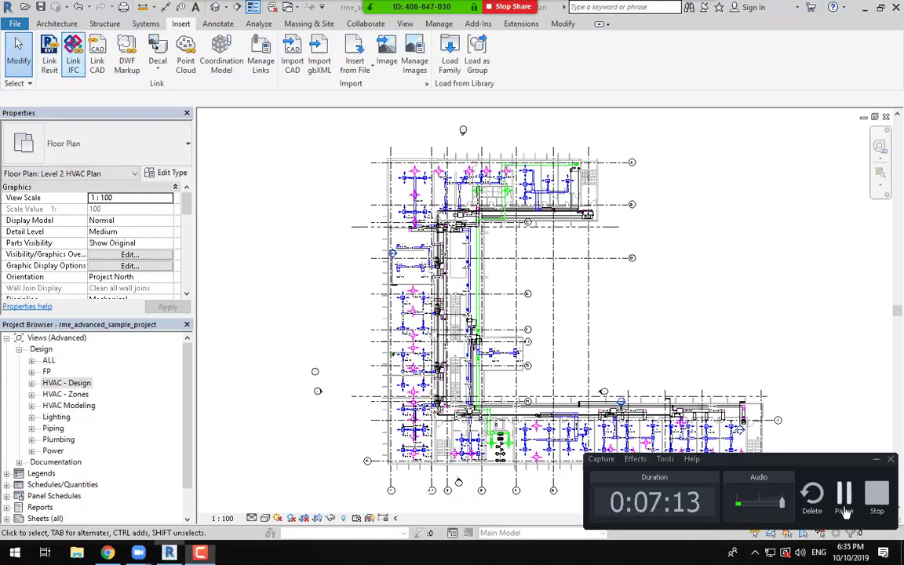
left_click(852, 493)
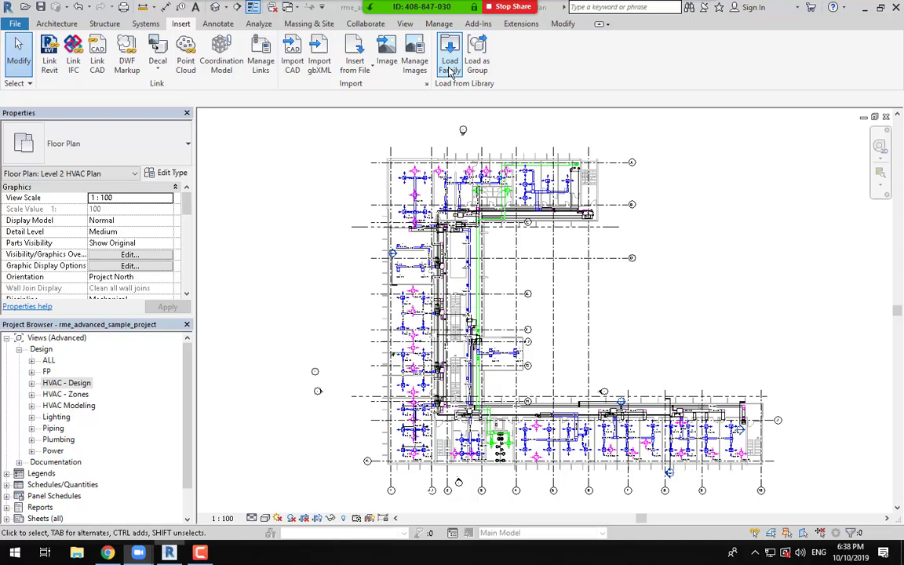
Step: Expand the project's Families list and review the loaded categories, such as Cable Trays, Conduits and Duct Fittings
scroll(49, 426, "down", 1)
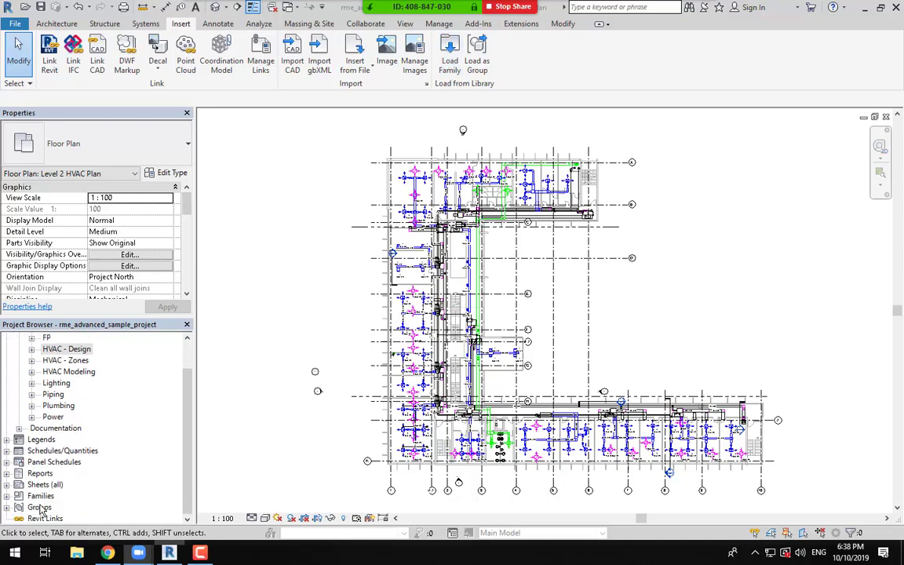
left_click(7, 496)
scroll(55, 369, "down", 1)
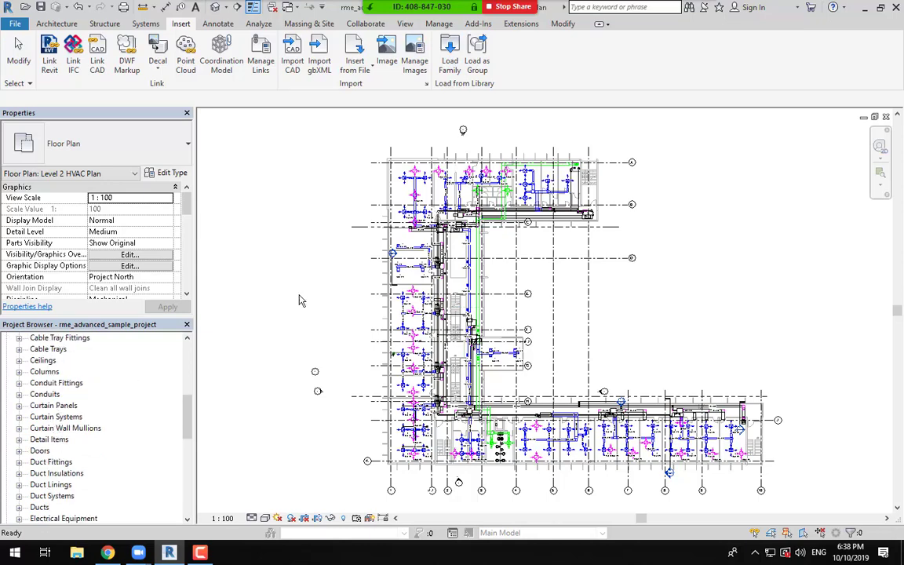
Step: Open the Load Family dialog and review the category folders of the US Metric library
left_click(454, 62)
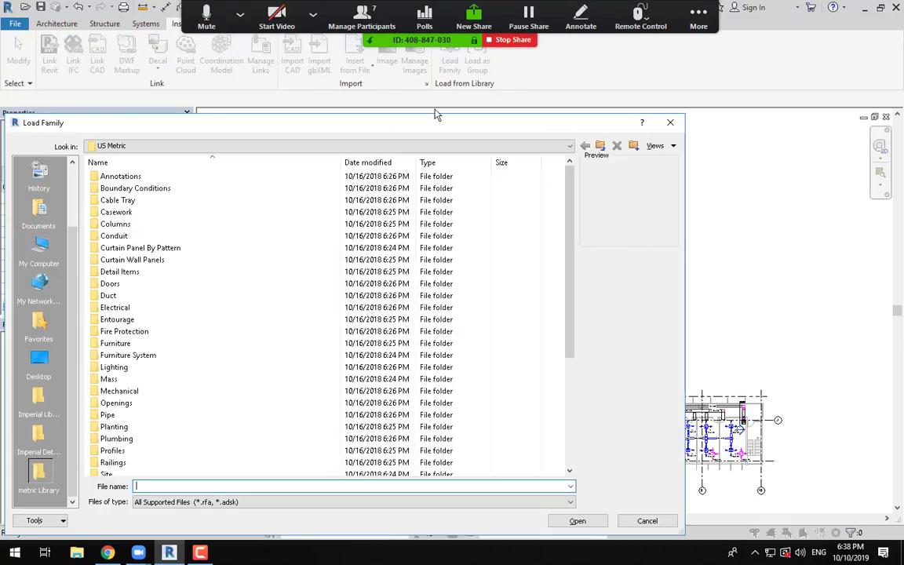
left_click_drag(442, 125, 545, 107)
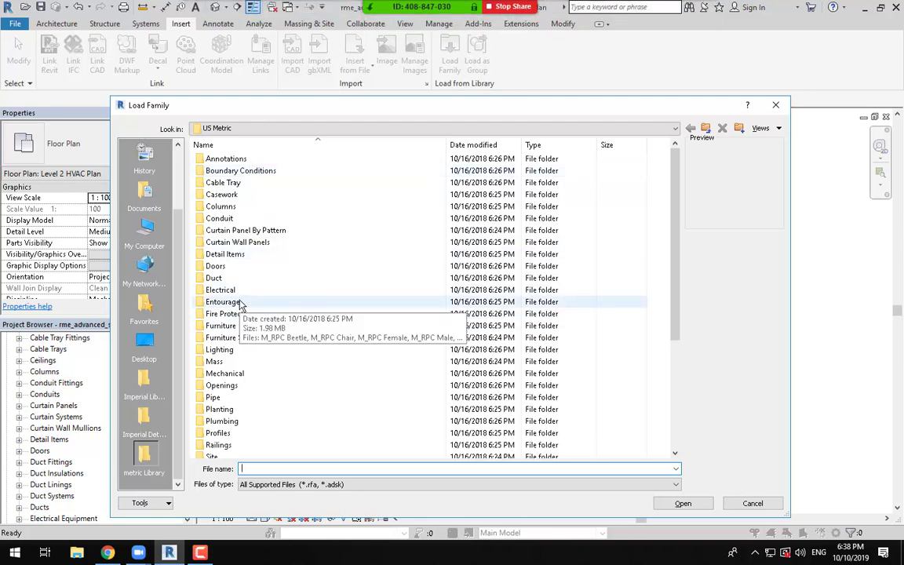
scroll(243, 330, "down", 1)
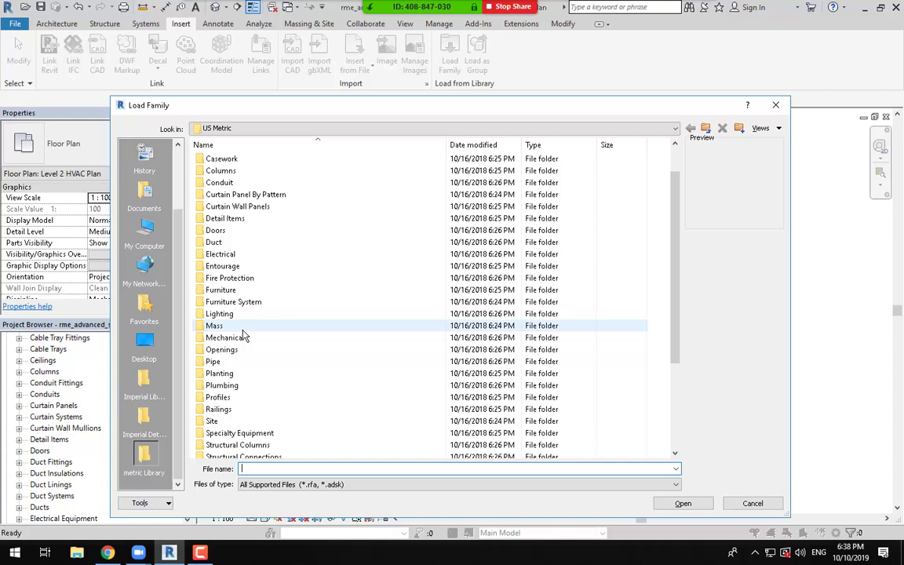
scroll(243, 336, "down", 2)
scroll(236, 322, "up", 3)
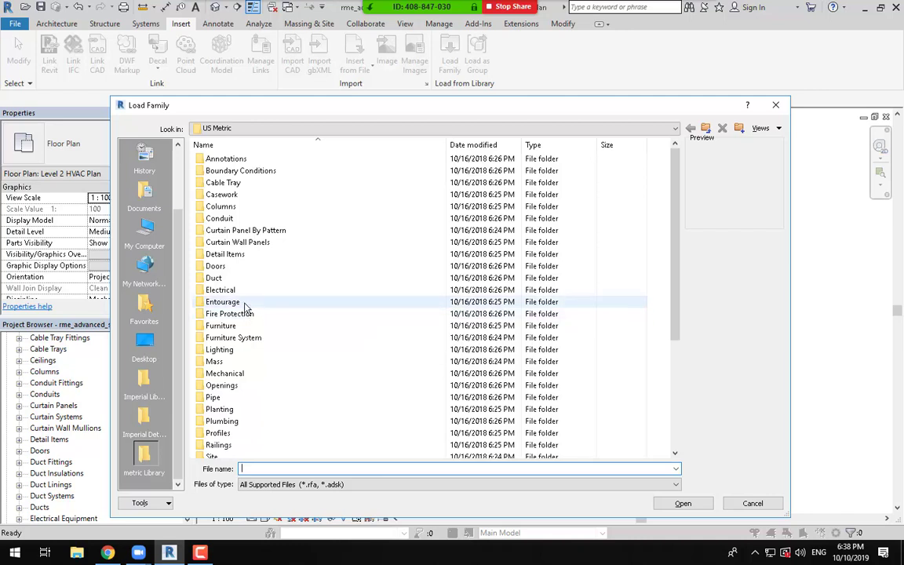
Step: Browse the library to Mechanical, MEP, Water-Side Components, Chillers, preview the 70-193 kW and 211-422 kW air-cooled scroll chillers, and exit without loading
left_click(238, 376)
double_click(238, 377)
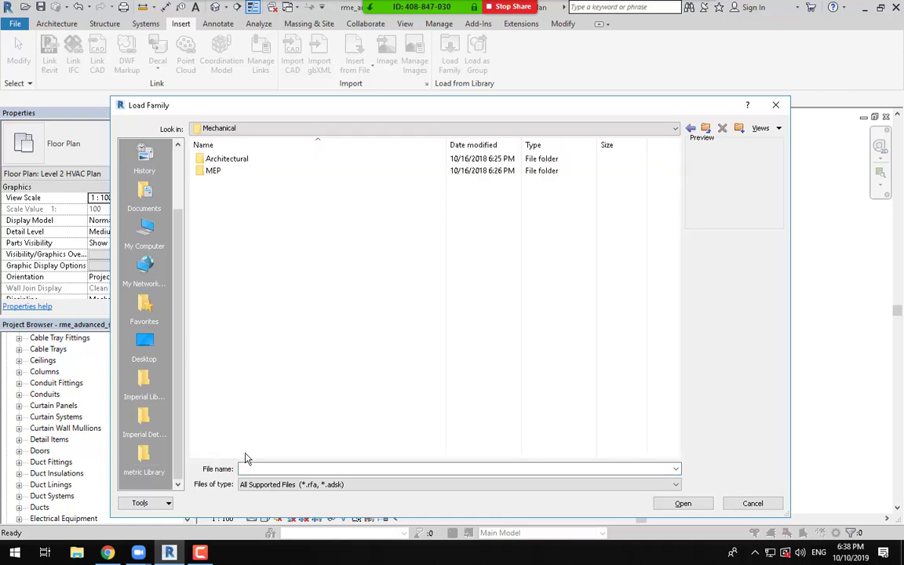
double_click(215, 173)
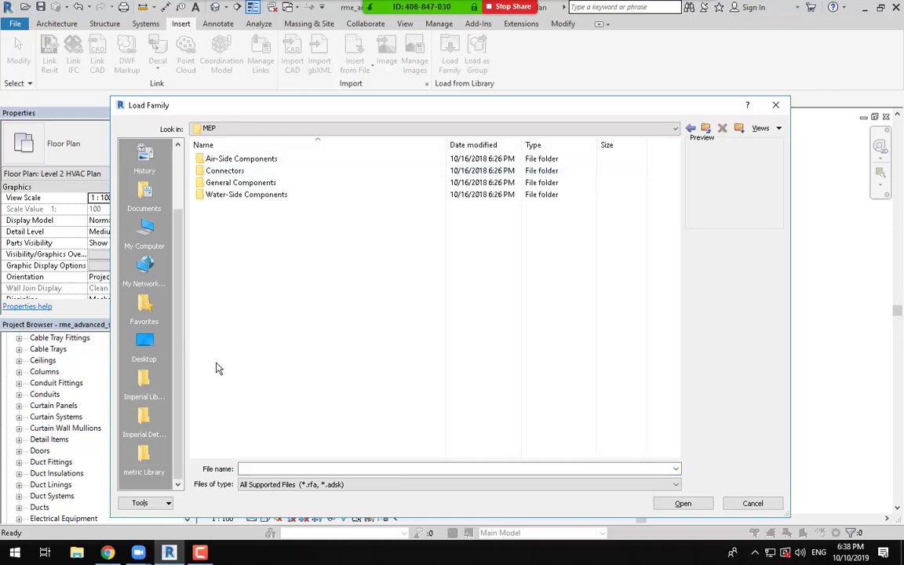
double_click(235, 195)
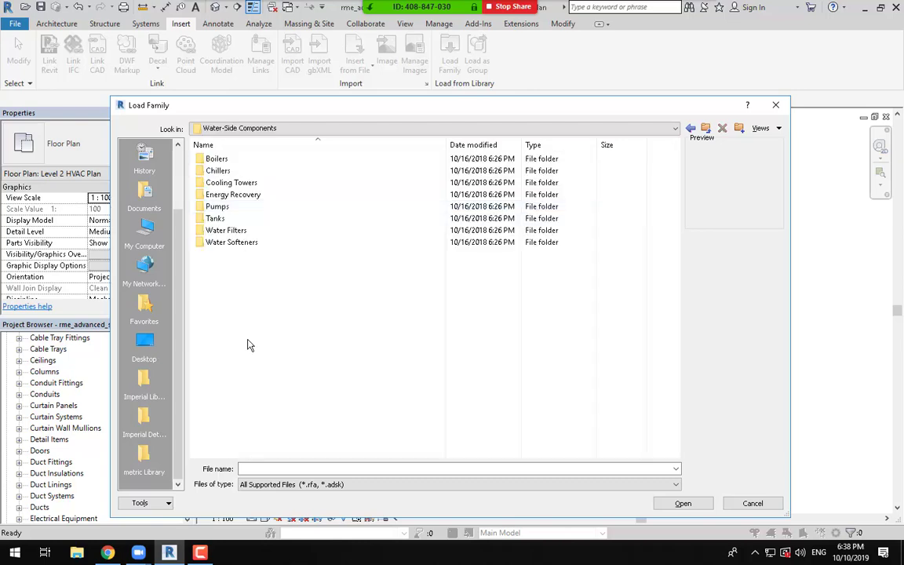
double_click(227, 172)
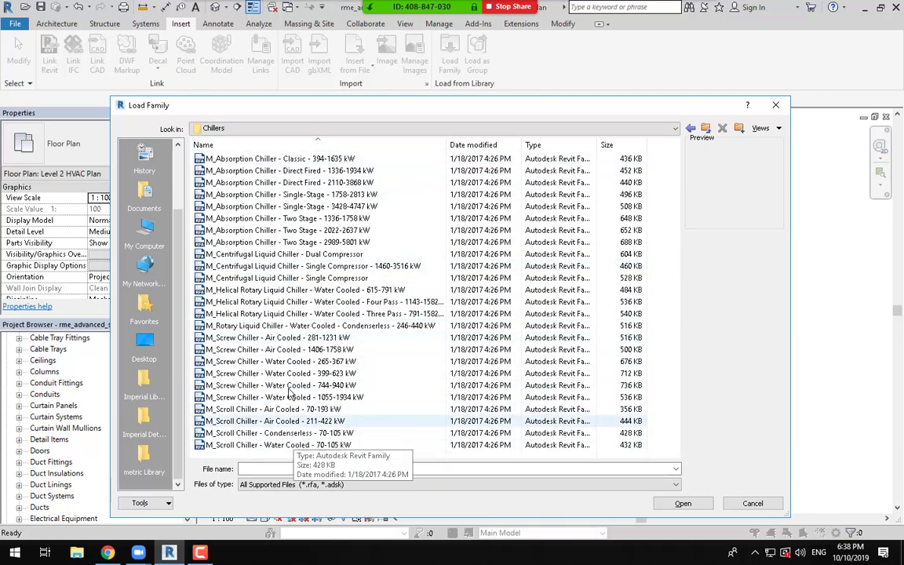
left_click(274, 408)
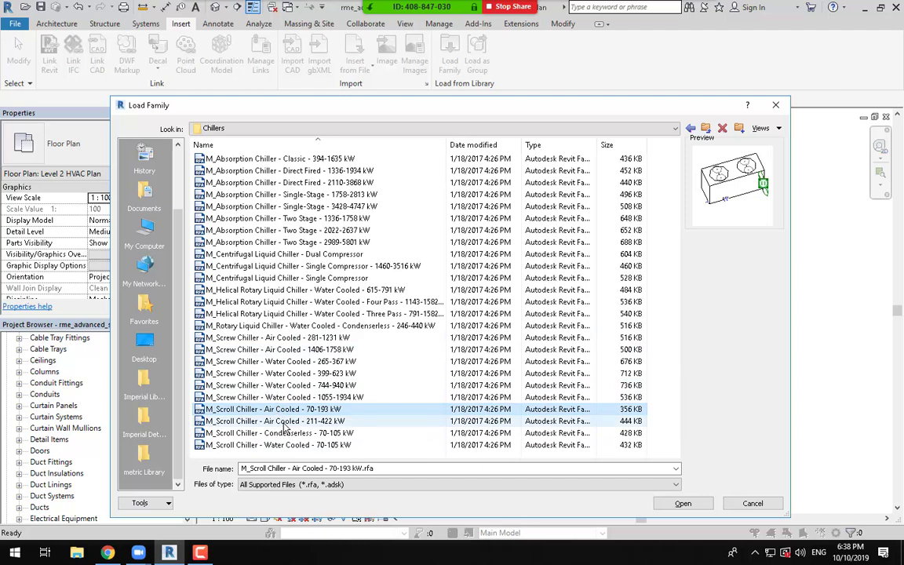
left_click(285, 422)
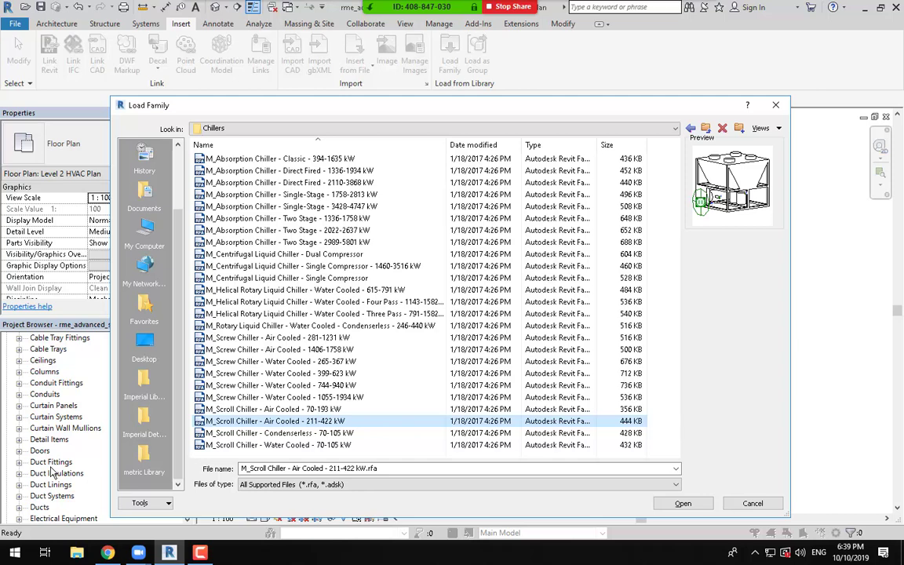
left_click(200, 552)
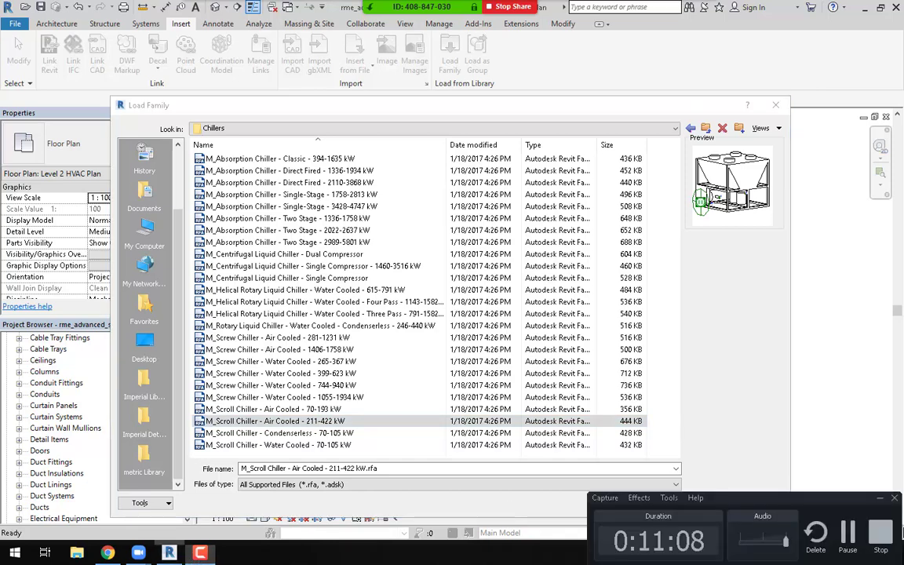
left_click(846, 536)
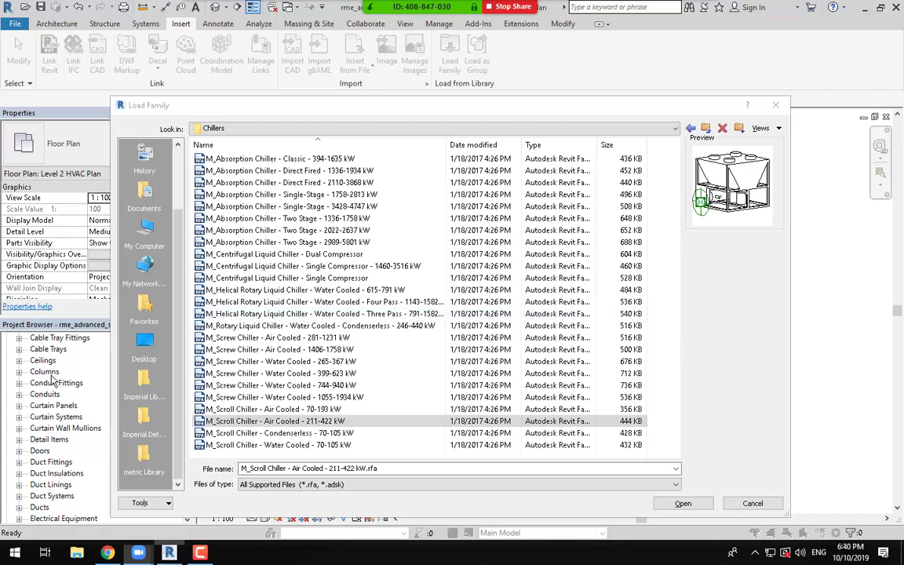
left_click(753, 503)
Step: Review the annotation tools and examine the vertical duct size tag on a branch duct in the Level 2 HVAC plan
scroll(687, 289, "down", 1)
middle_click_drag(685, 279, 669, 284)
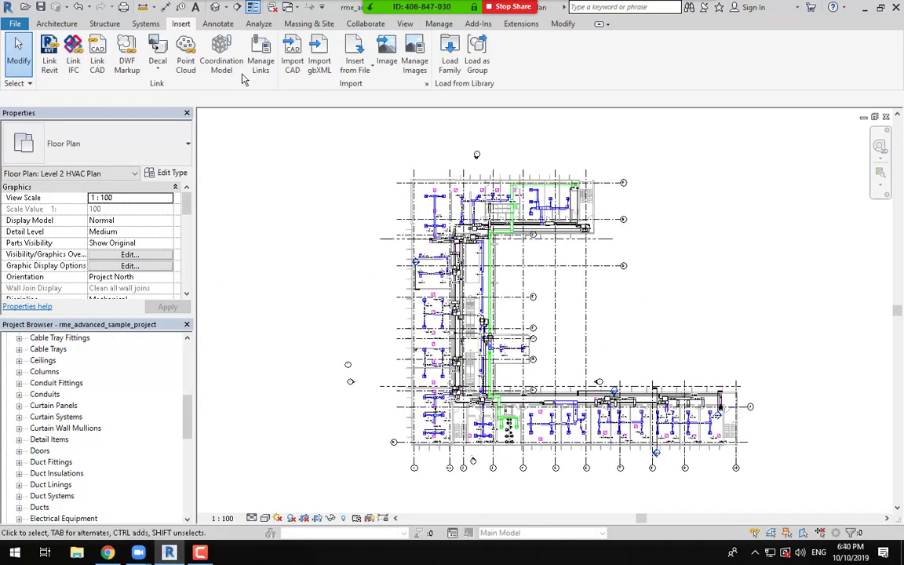
left_click(219, 26)
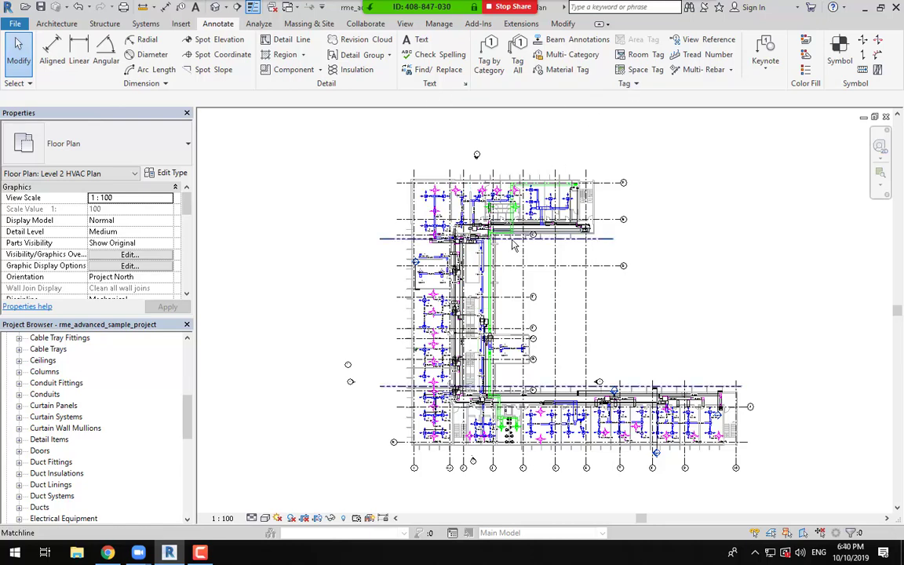
scroll(422, 324, "up", 10)
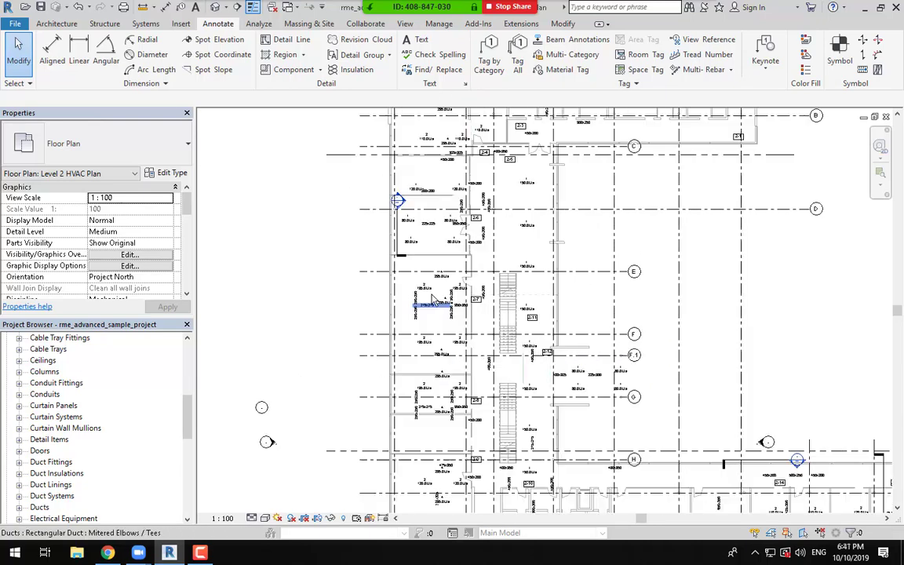
middle_click_drag(426, 324, 520, 268)
left_click(416, 334)
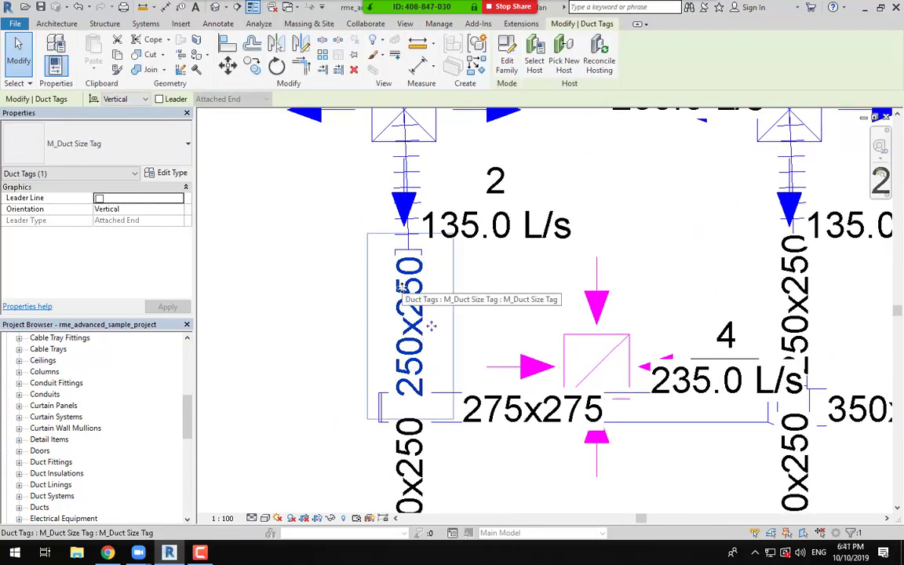
scroll(430, 323, "down", 4)
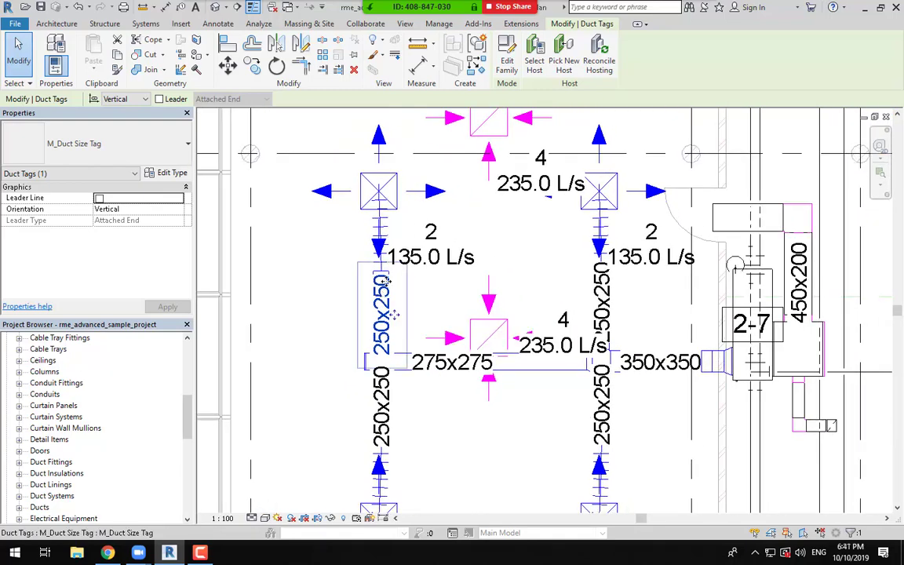
key("Escape")
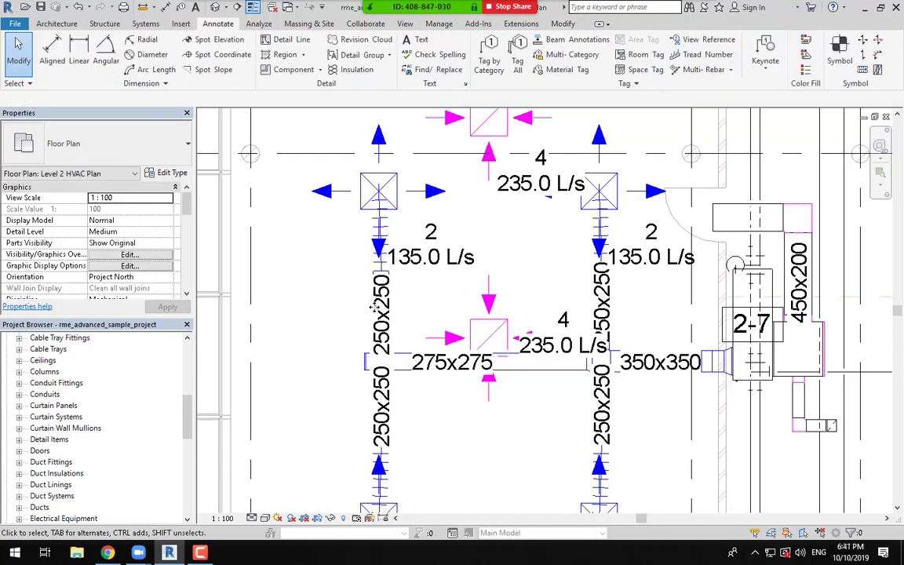
Step: Delete the vertical 250x250 size tag from the upper-left branch duct above the 275x275 duct
scroll(376, 300, "up", 2)
left_click(396, 308)
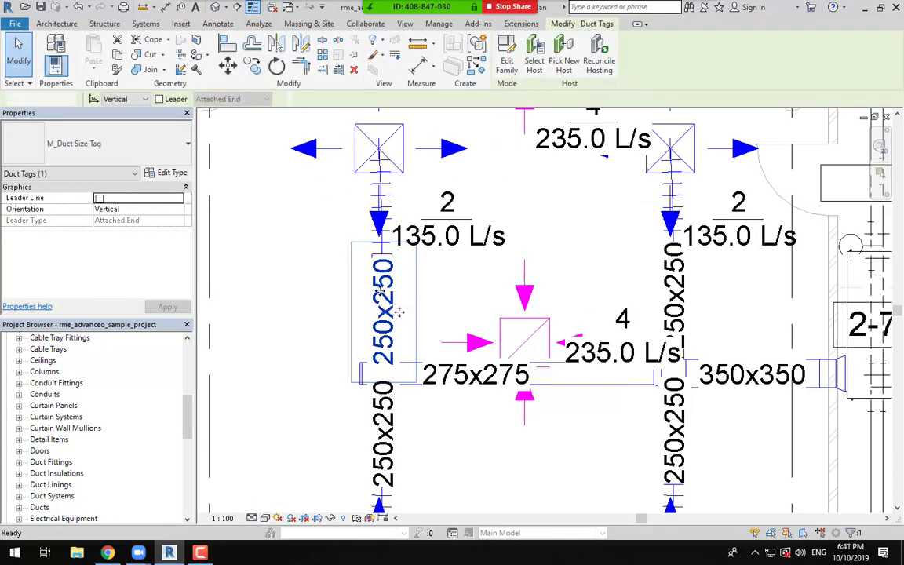
key("Delete")
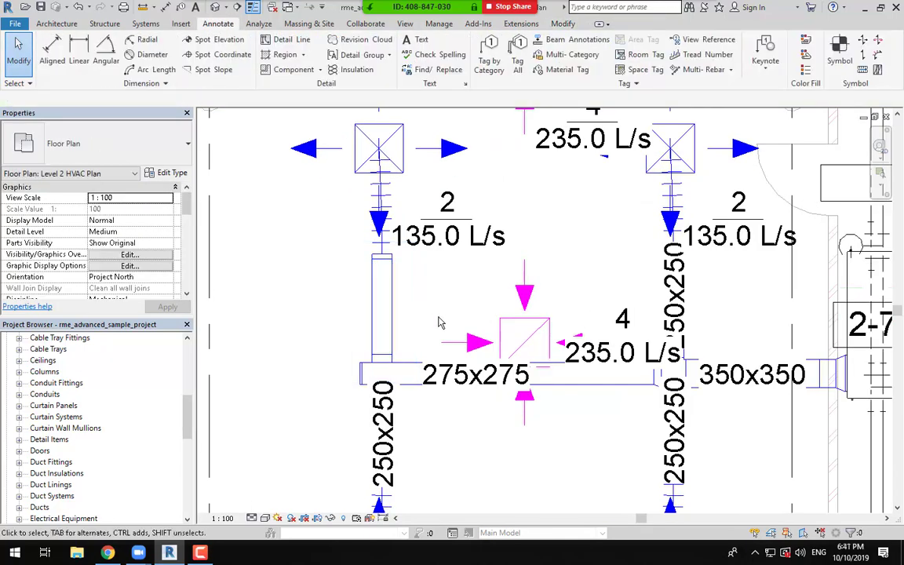
Step: Inspect the width, height and offset of the untagged branch duct and deselect it
left_click(391, 289)
scroll(382, 302, "up", 1)
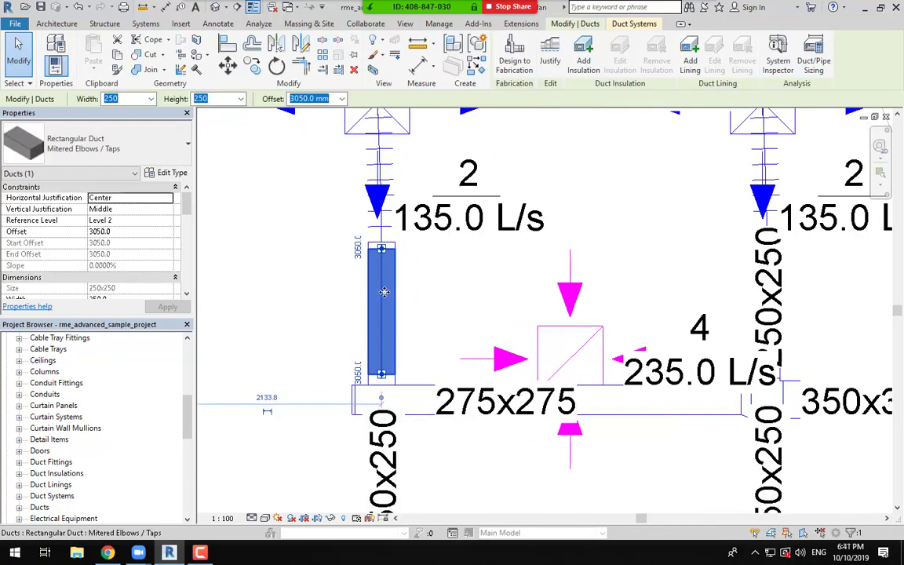
scroll(369, 321, "up", 1)
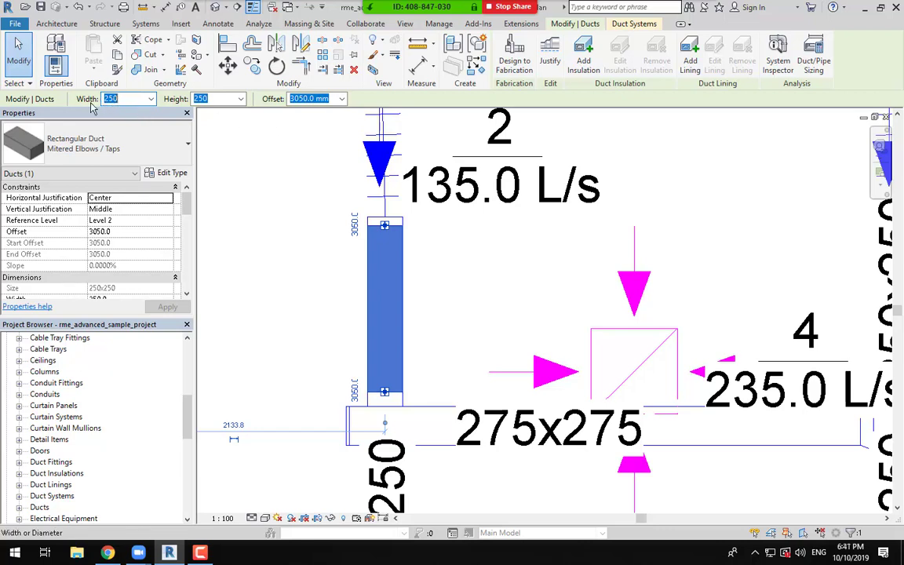
key("Tab")
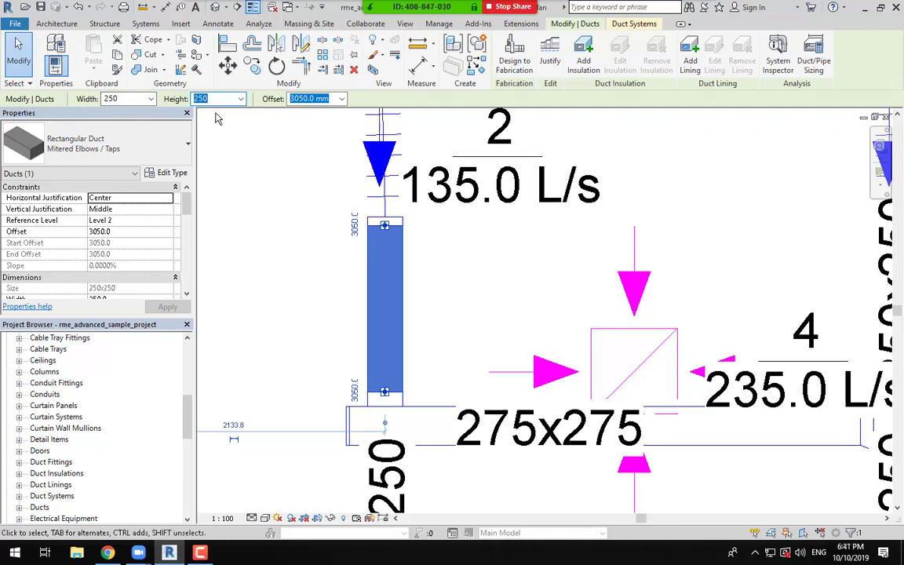
left_click(329, 250)
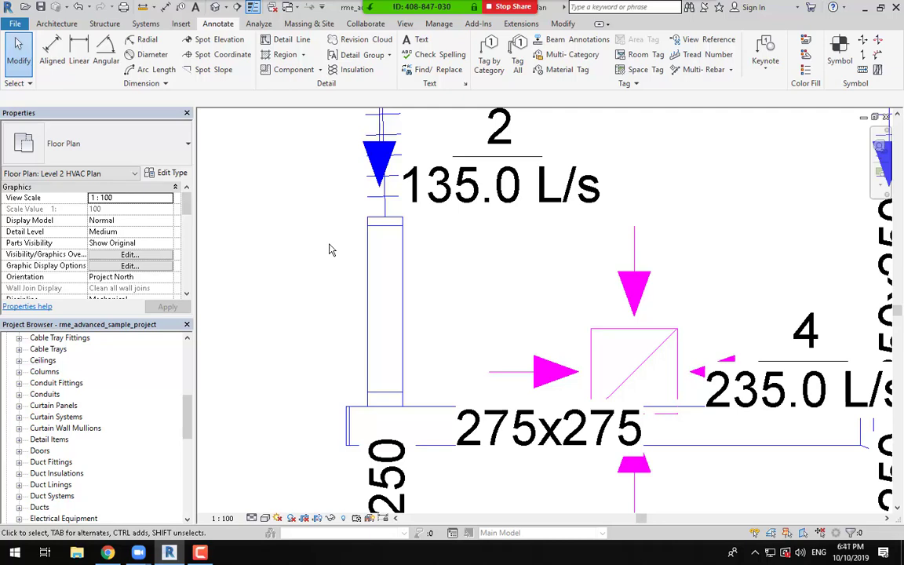
Step: Tag the untagged branch duct by category with a horizontal tag and an attached-end leader
left_click(490, 61)
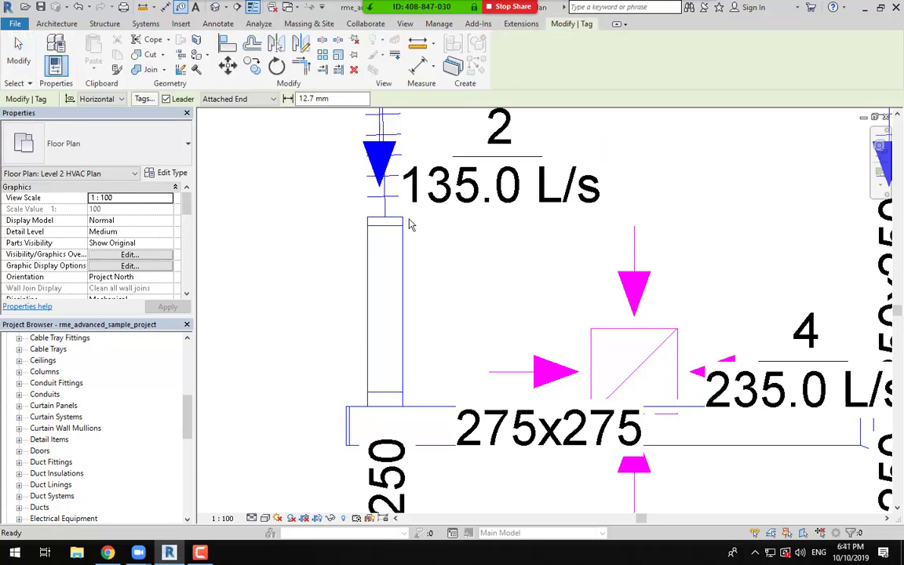
left_click(390, 315)
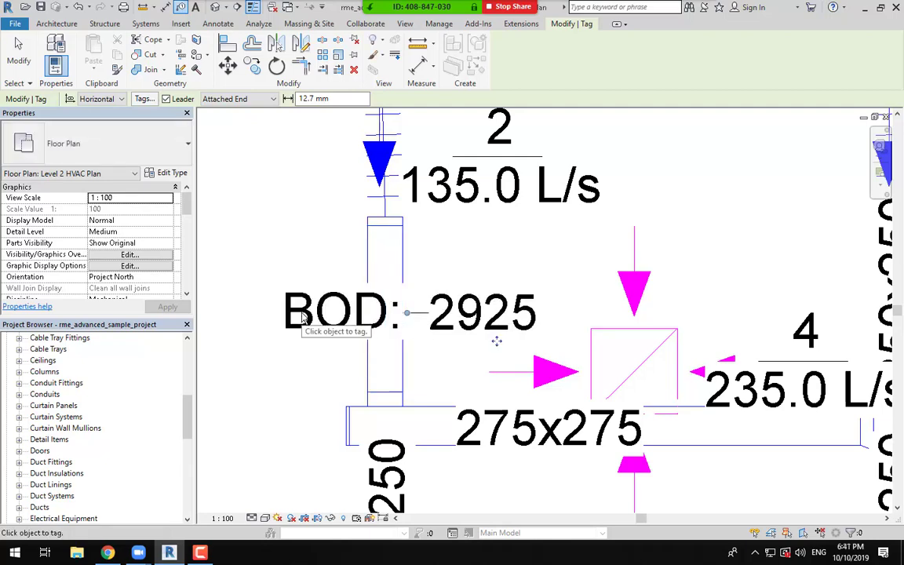
key("Escape")
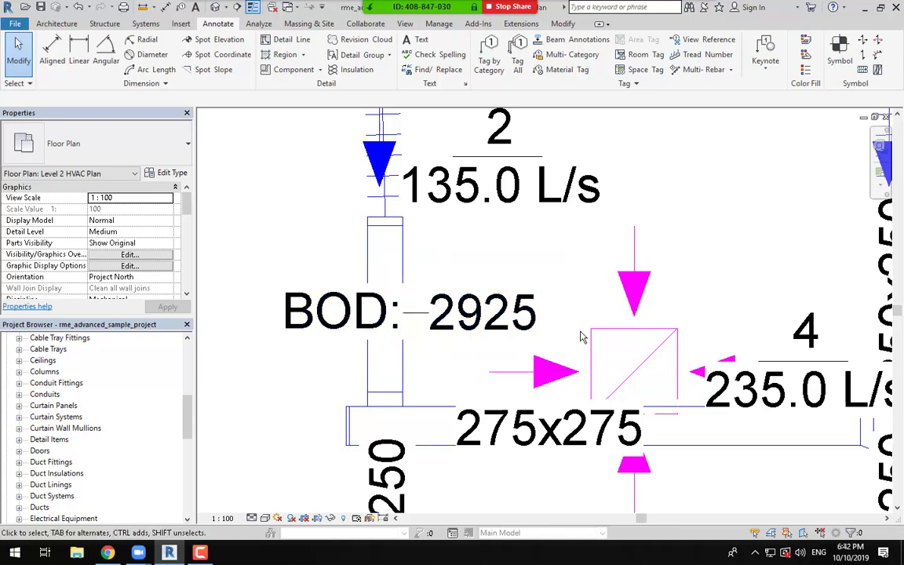
Step: Change the new duct tag's type to M_Duct Size Tag
left_click(324, 318)
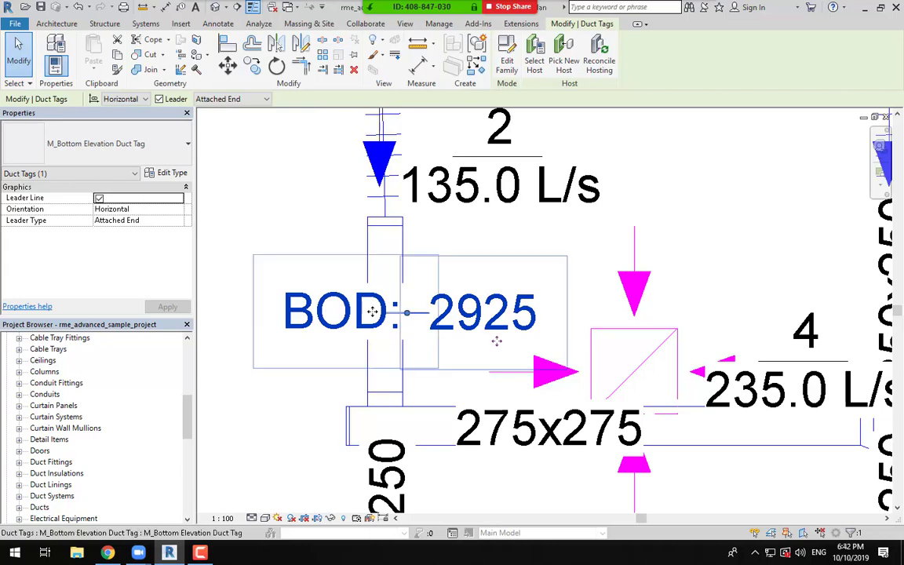
left_click(162, 142)
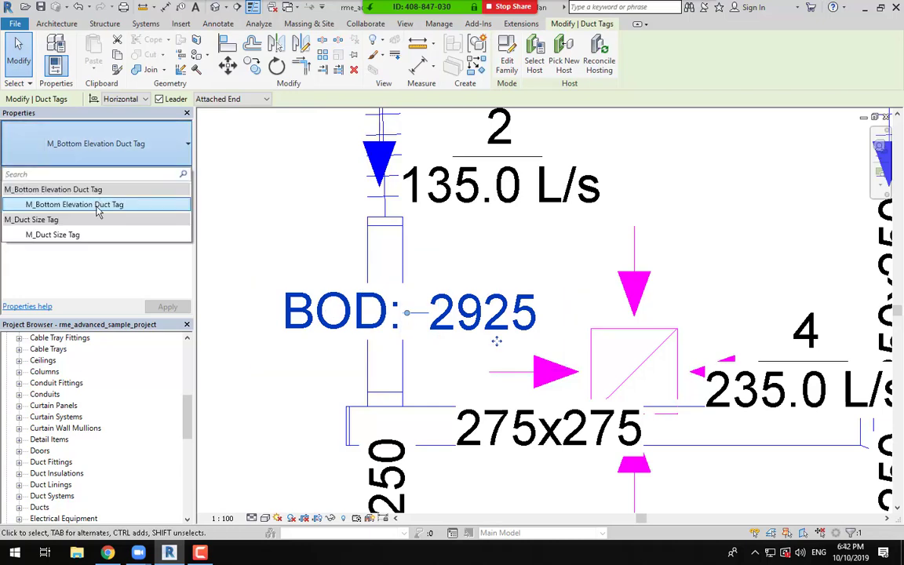
left_click(72, 236)
left_click(317, 240)
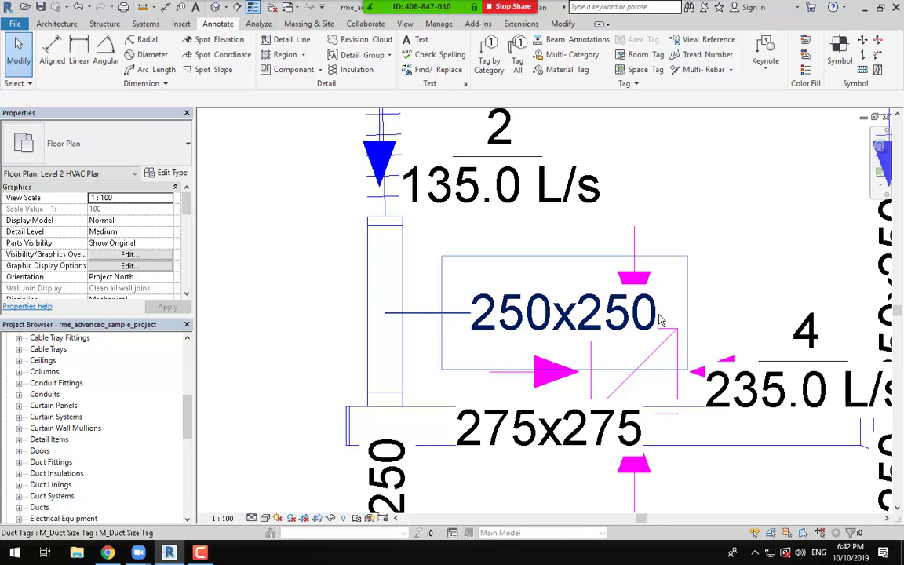
Step: Admit the waiting participant to the Zoom meeting
left_click(698, 16)
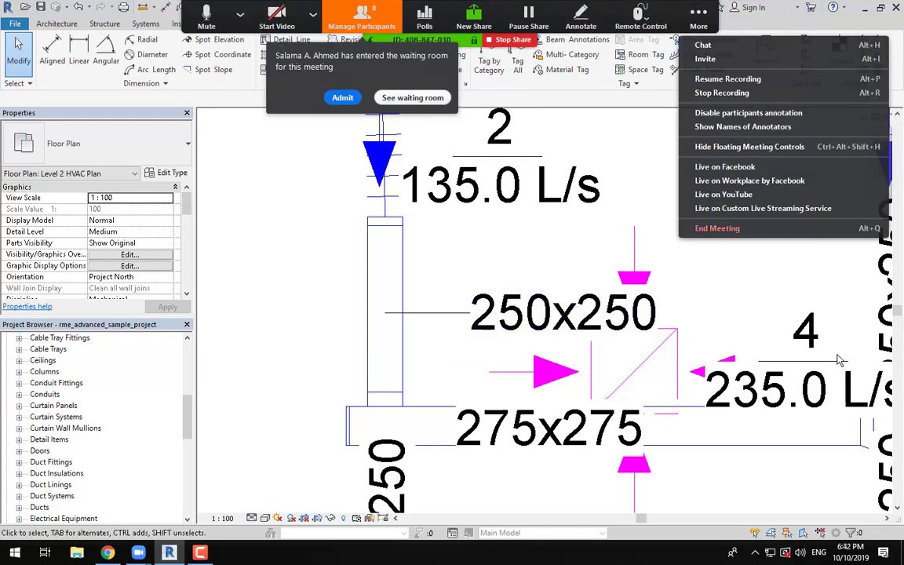
left_click(342, 99)
left_click(201, 552)
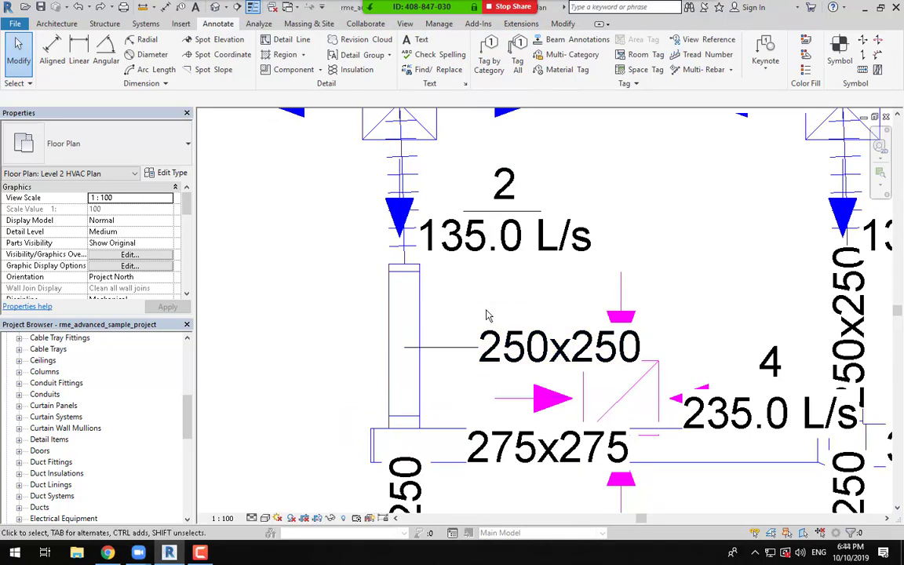
Step: Look over the ductwork in the default 3D view and close that view
left_click(201, 552)
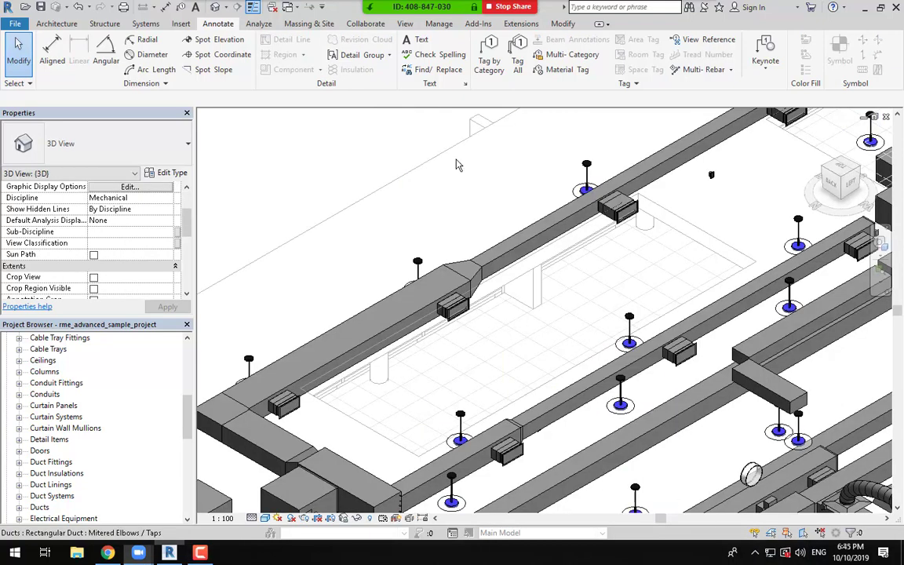
scroll(353, 369, "down", 3)
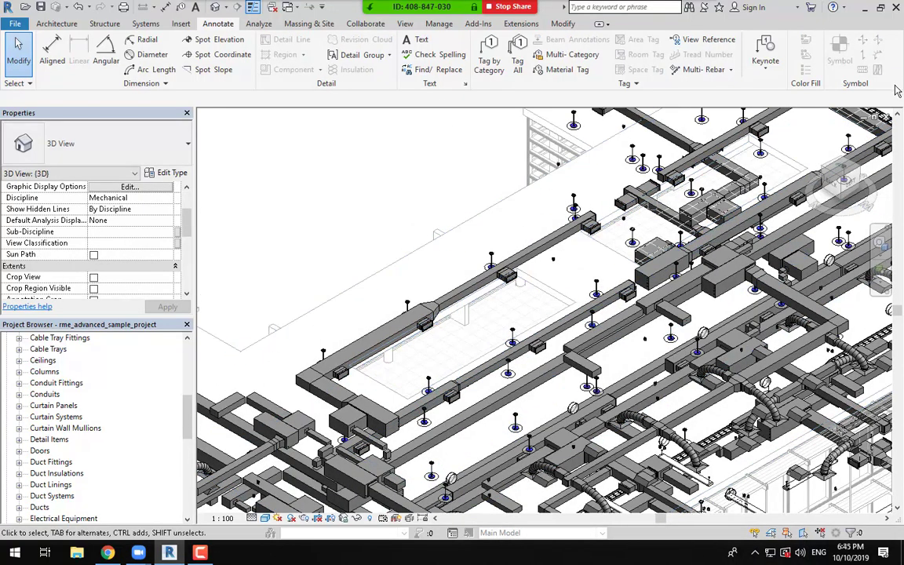
left_click(886, 117)
Step: Inspect the size and level offset of the newly tagged 250x250 branch duct and deselect it
scroll(478, 292, "up", 5)
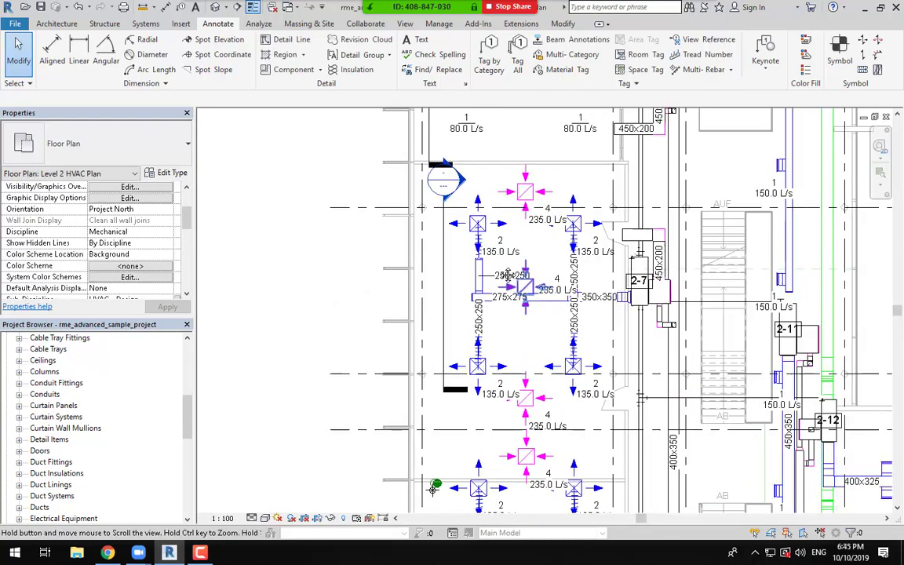
scroll(479, 292, "up", 2)
left_click(454, 261)
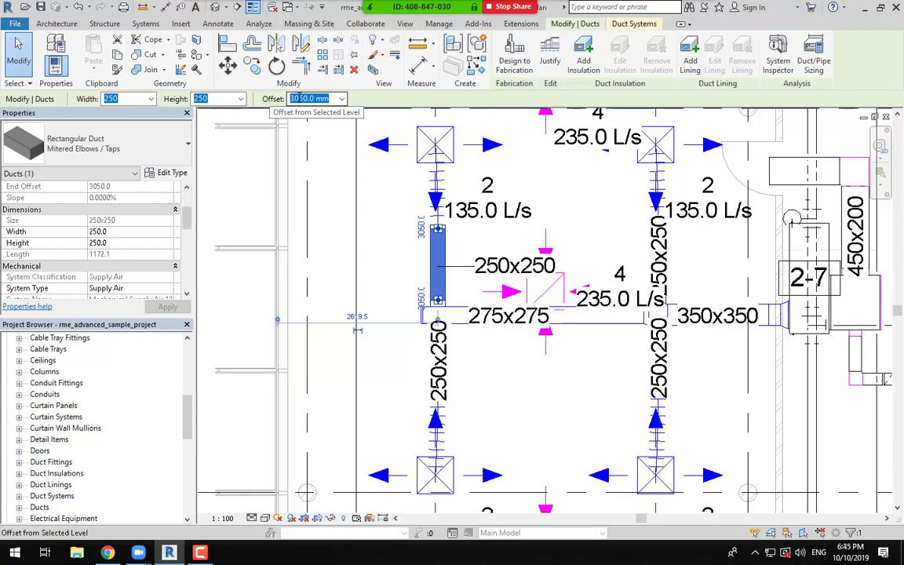
left_click(491, 241)
scroll(491, 240, "down", 1)
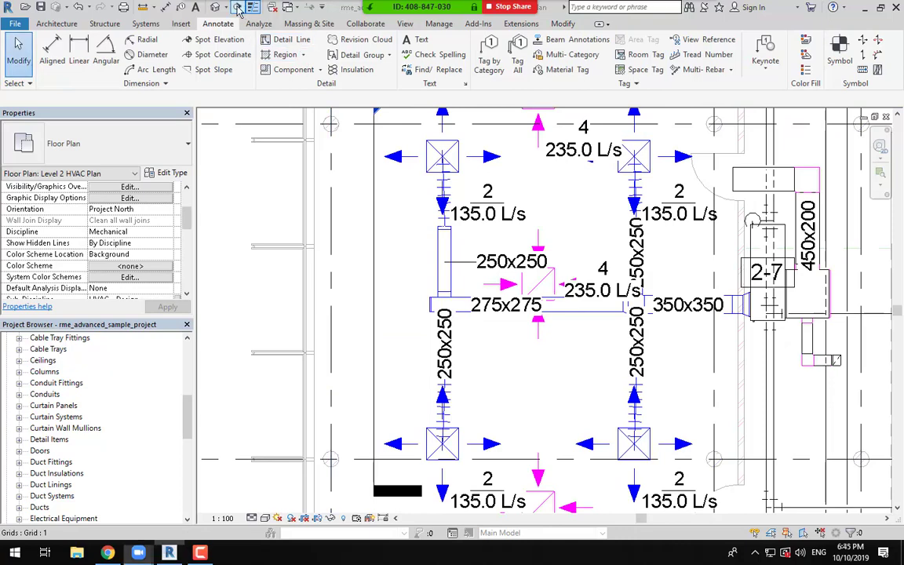
Step: Delete the existing section line that runs beside the branch ducts serving unit 2-7
left_click(236, 8)
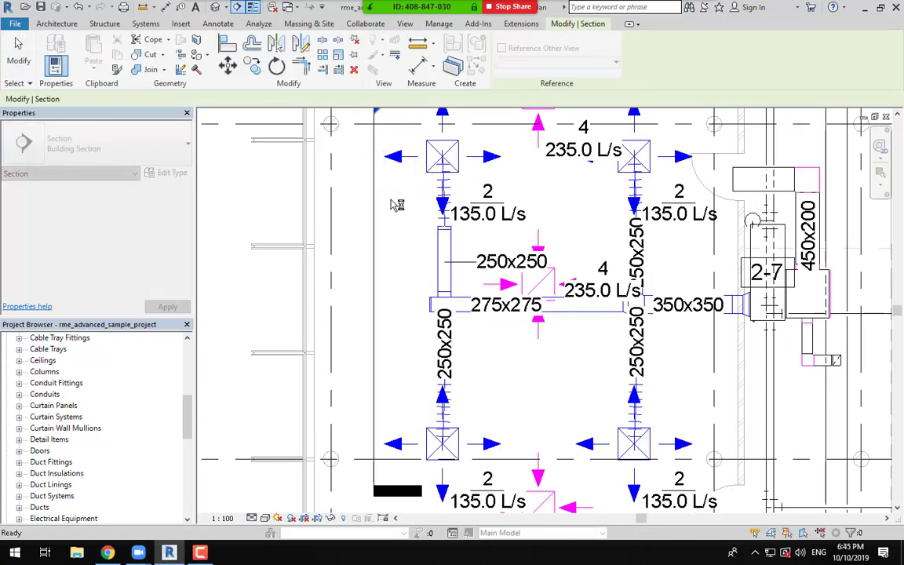
key("Escape")
scroll(405, 232, "down", 2)
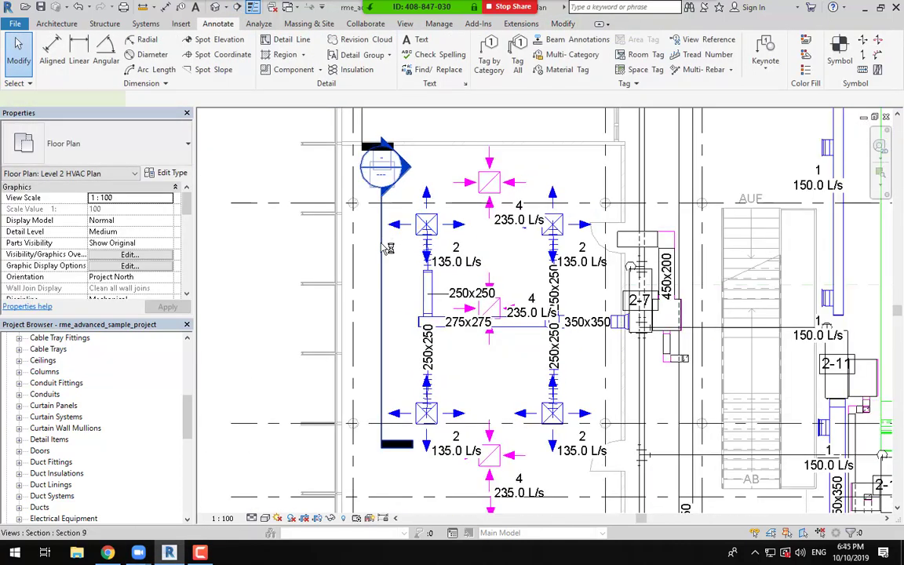
left_click(387, 248)
key("Delete")
left_click(492, 317)
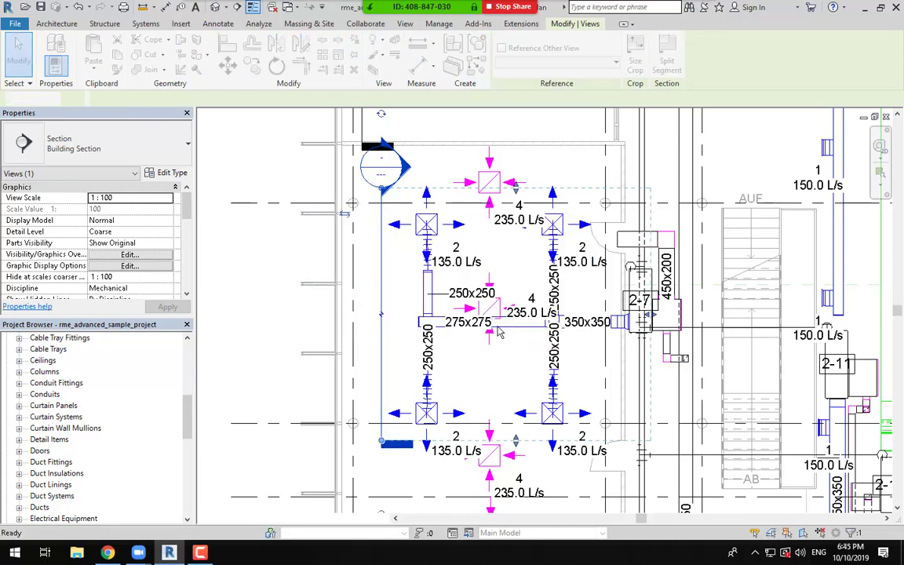
middle_click_drag(410, 292, 419, 273)
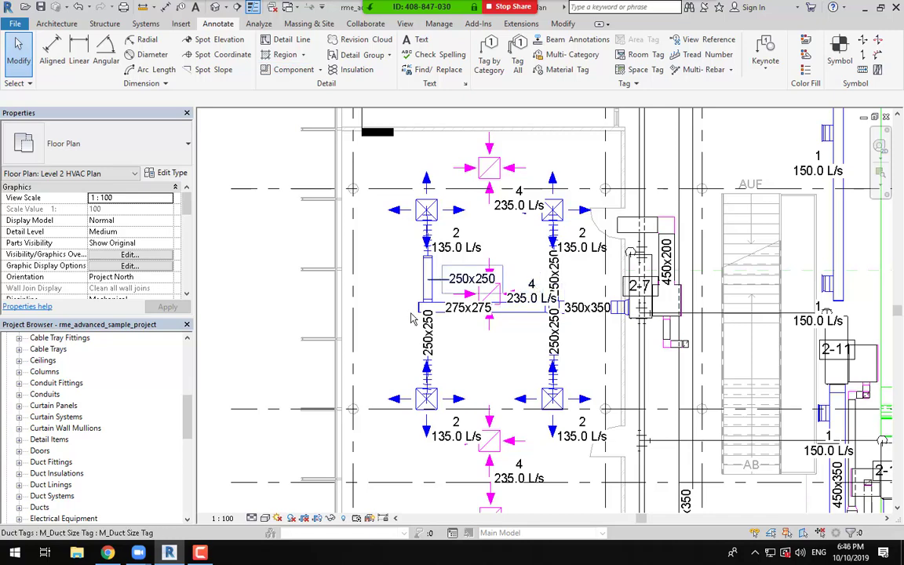
Step: Draw a vertical building section beside the unit 2-7 branch ducts, spanning both supply diffuser rows and looking toward the ducts
left_click(236, 8)
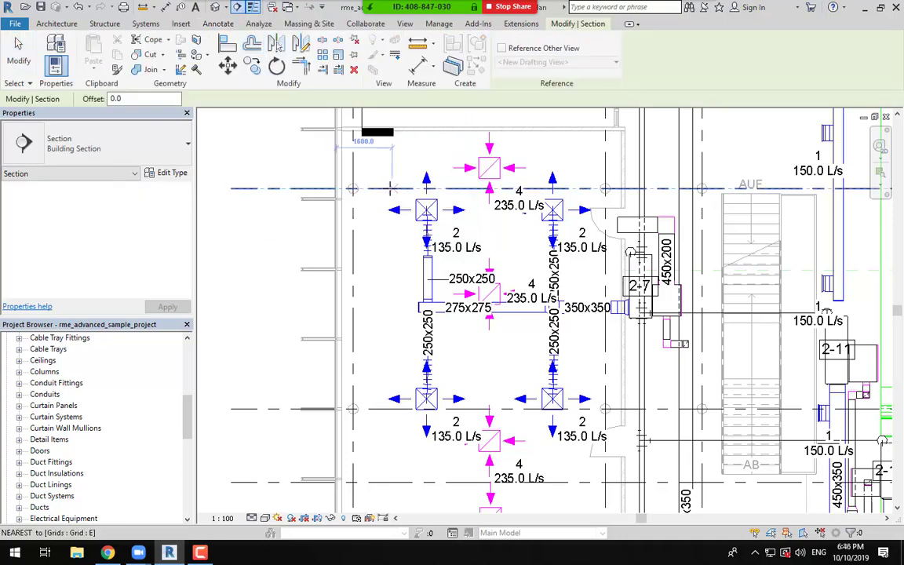
left_click(375, 134)
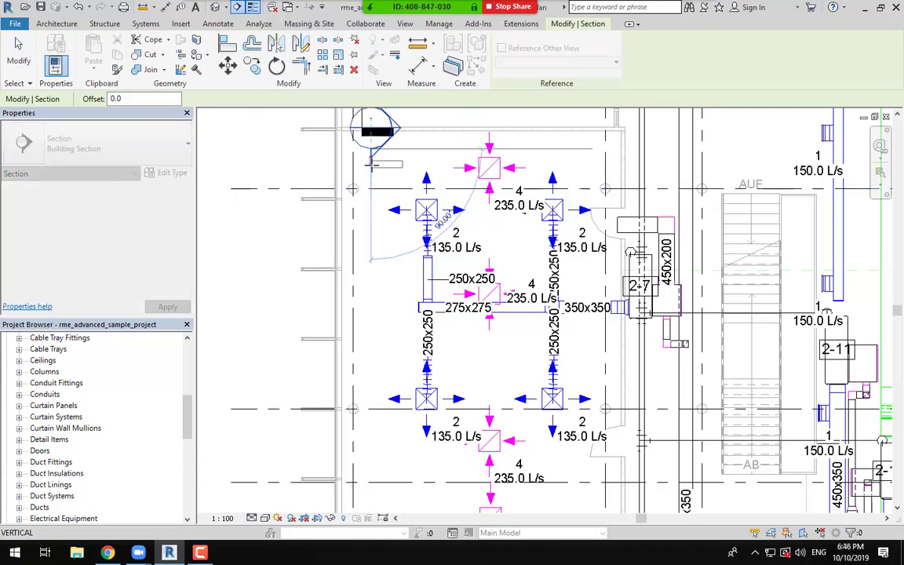
middle_click_drag(373, 289, 376, 228)
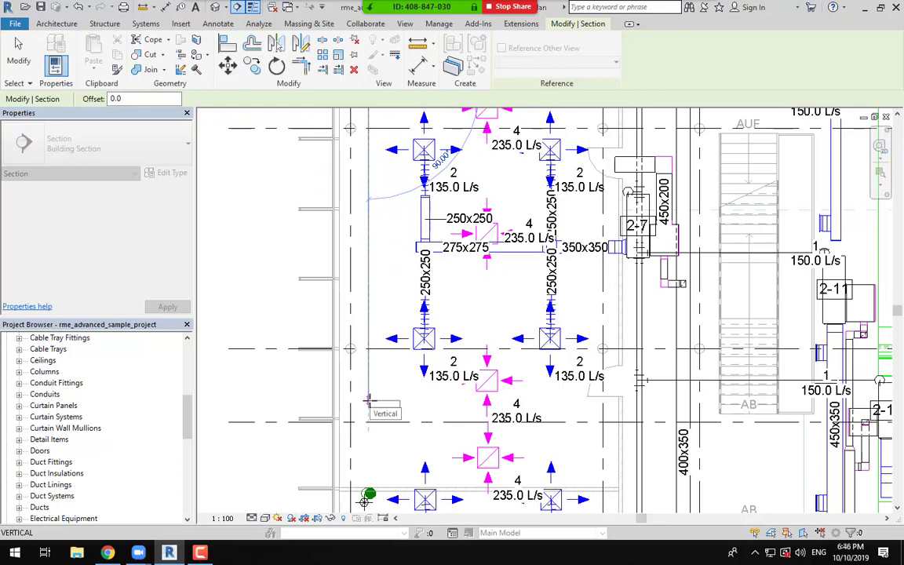
left_click(500, 360)
Step: Shorten the new section's view depth so its far clip reaches unit 2-7, and deselect the section
scroll(370, 236, "down", 4)
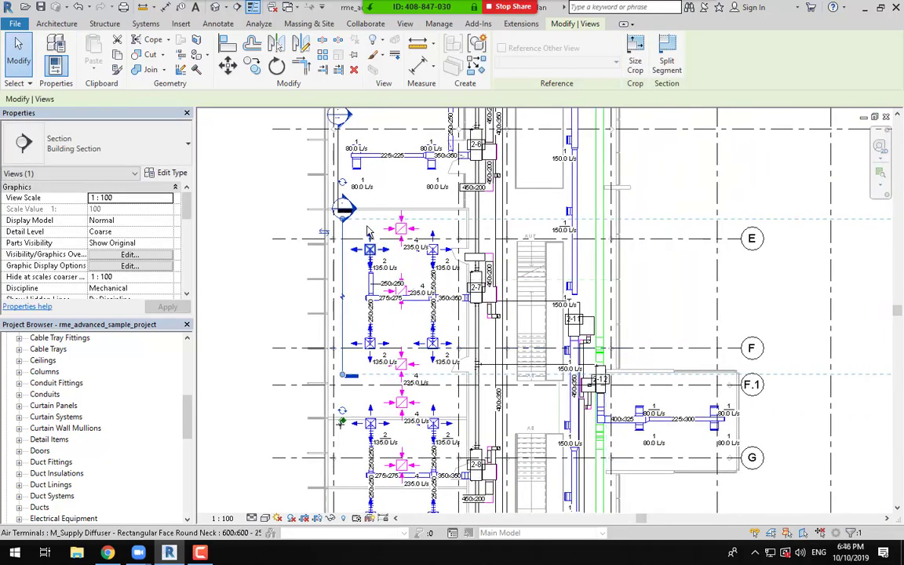
middle_click_drag(382, 230, 306, 228)
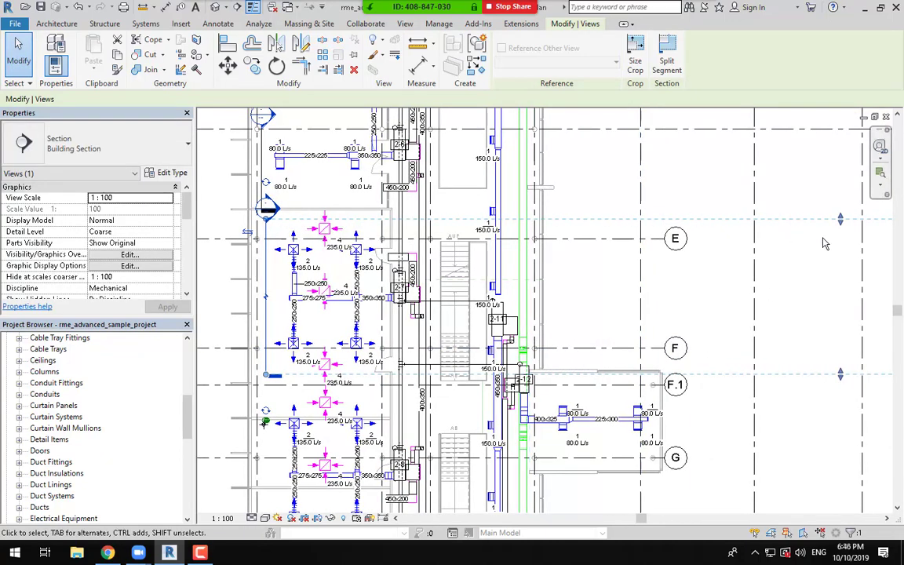
scroll(787, 365, "down", 2)
middle_click_drag(787, 365, 569, 353)
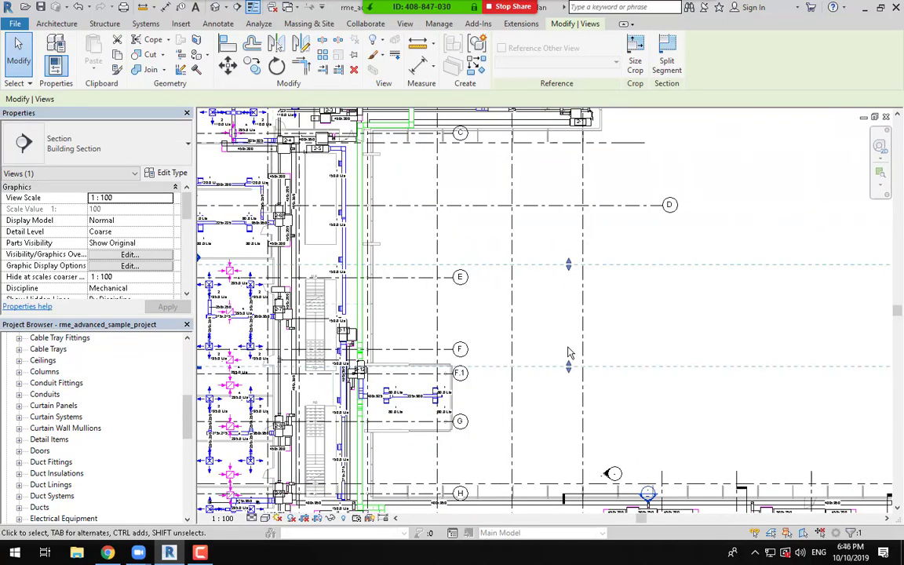
scroll(569, 353, "down", 3)
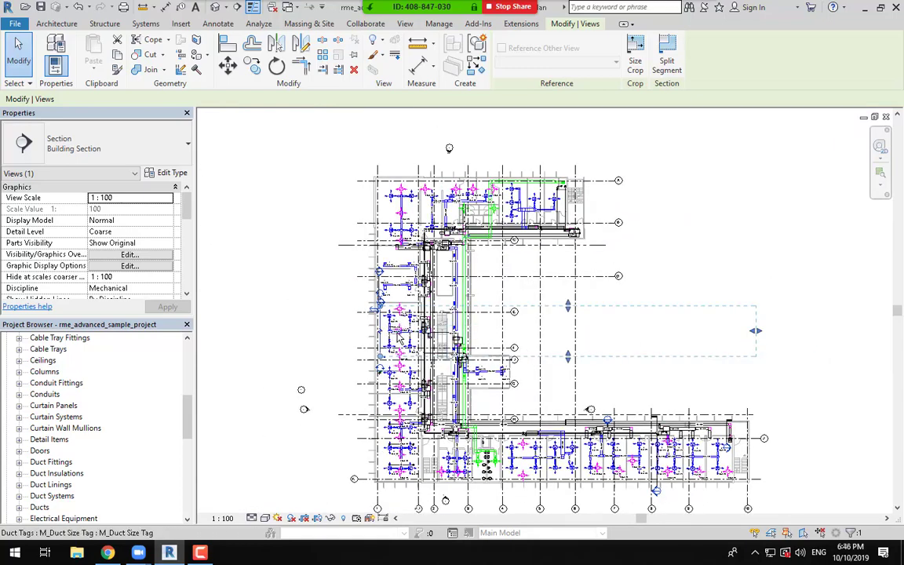
left_click_drag(755, 334, 488, 330)
left_click_drag(424, 331, 423, 330)
scroll(393, 330, "up", 8)
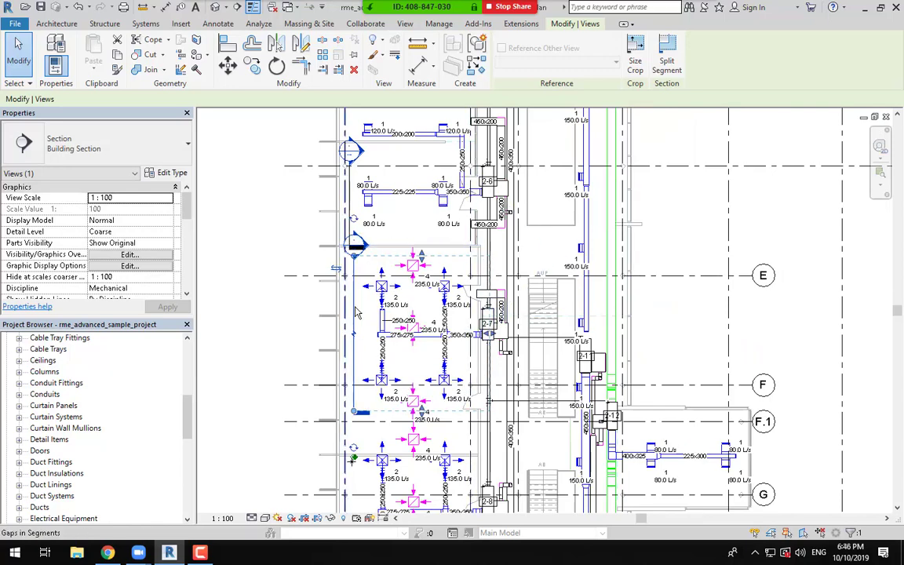
key("Escape")
Step: Open the new section's view and set its detail level to Fine
scroll(371, 332, "up", 5)
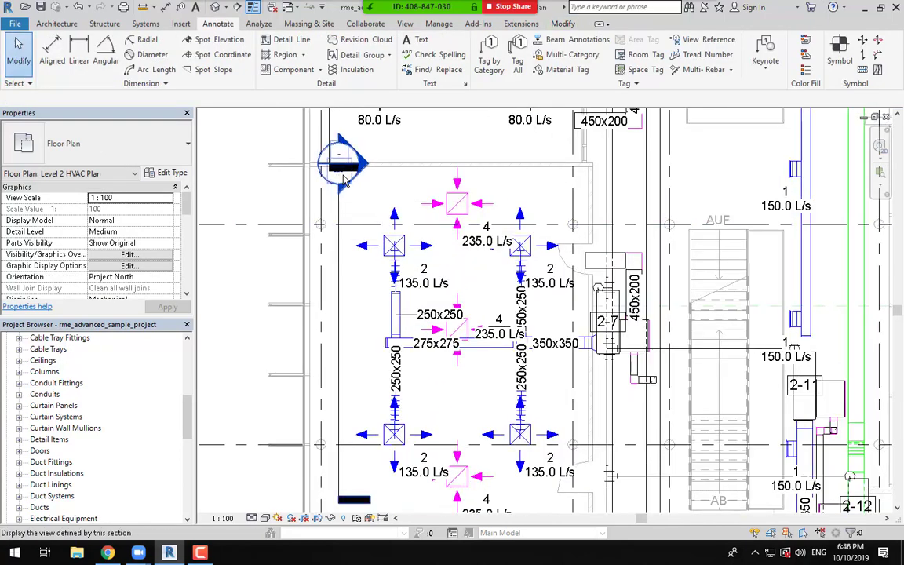
scroll(348, 174, "up", 2)
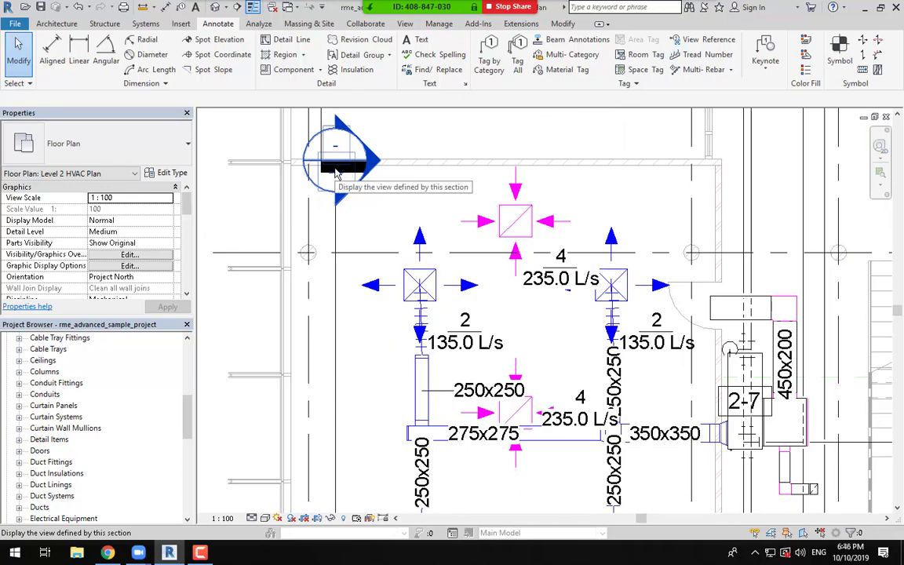
double_click(335, 173)
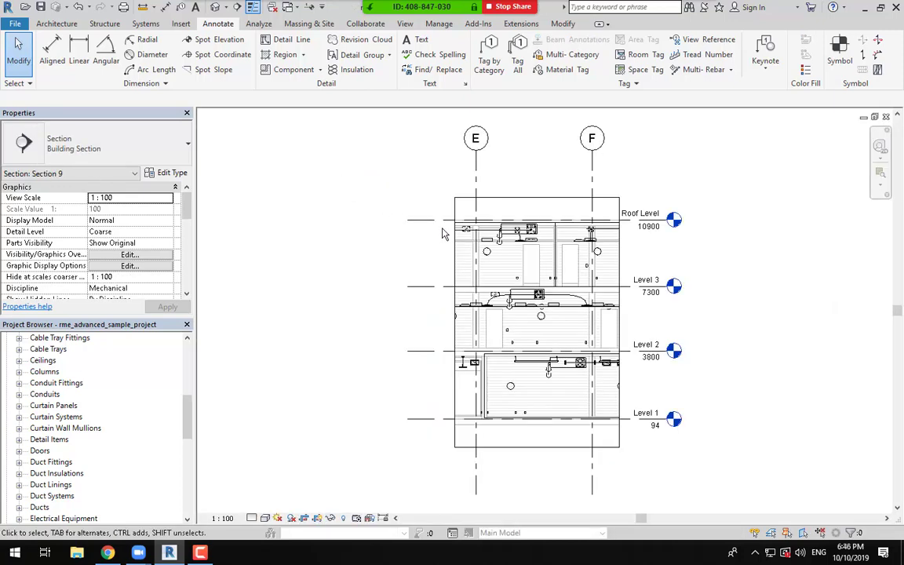
scroll(619, 339, "up", 3)
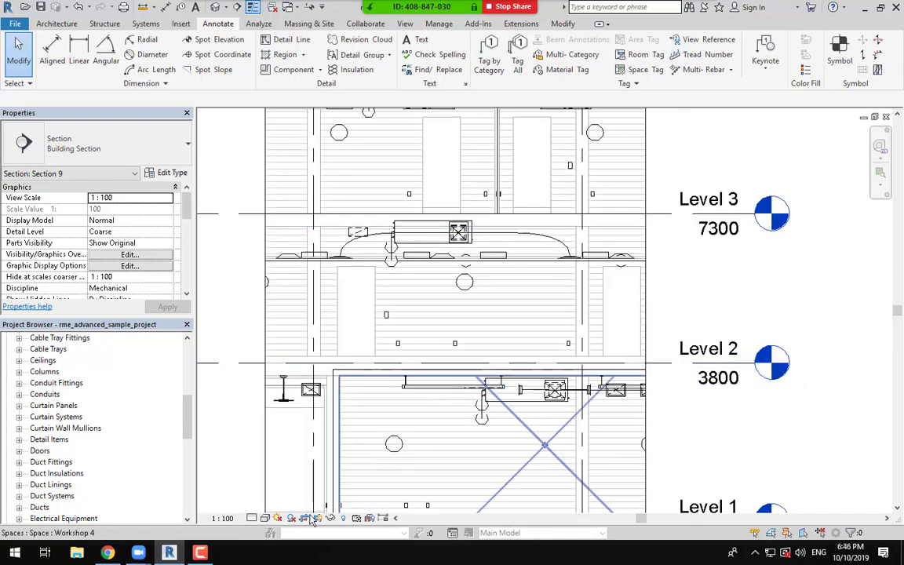
scroll(417, 303, "up", 1)
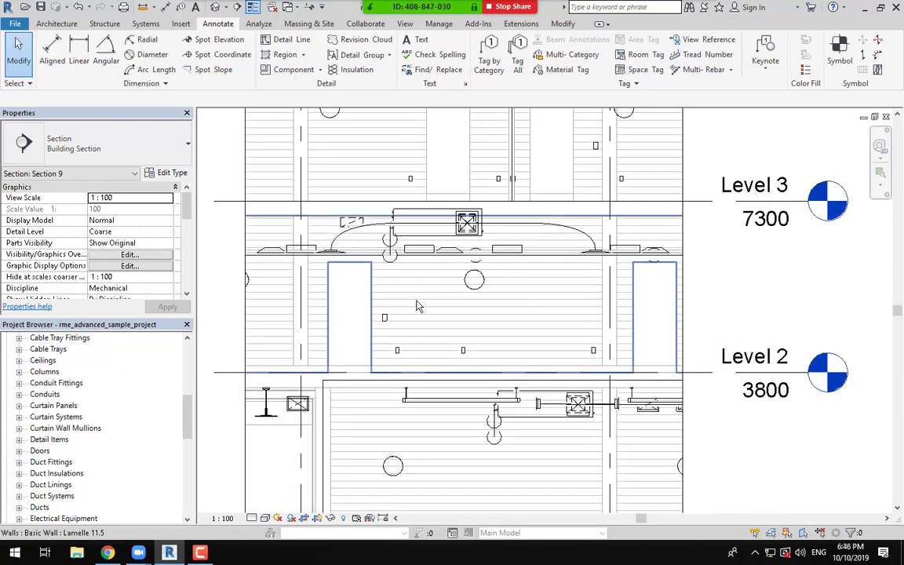
scroll(594, 255, "up", 1)
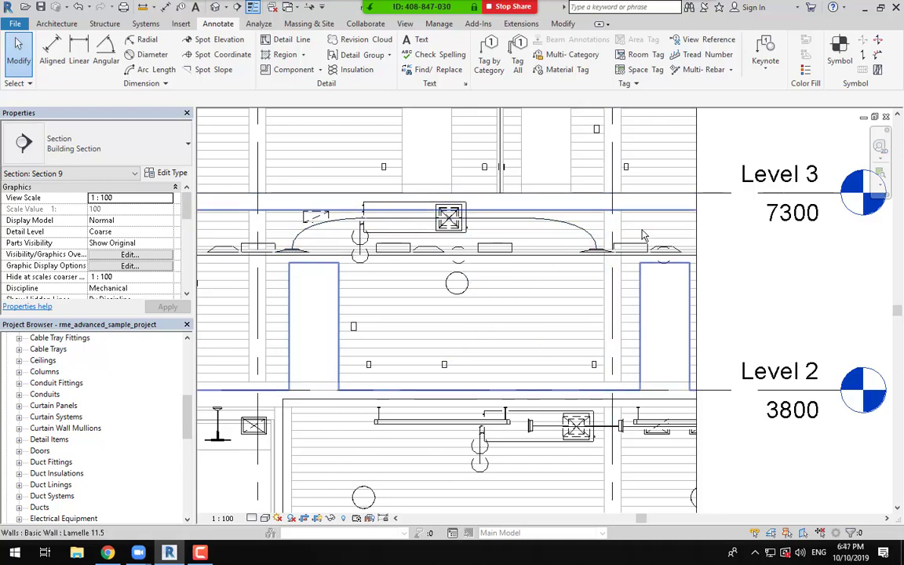
left_click(133, 232)
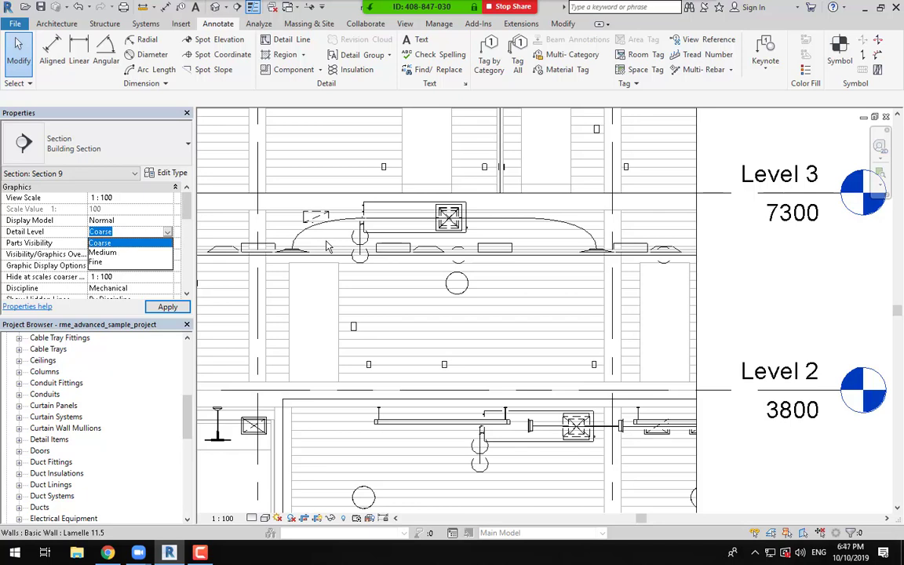
left_click(106, 263)
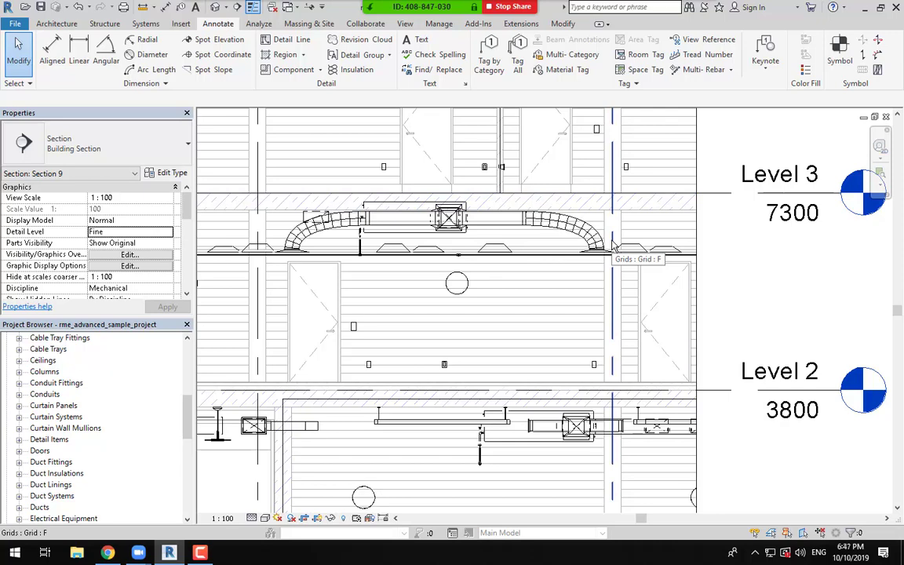
Step: Select the straight rectangular duct below Level 3 in the section and inspect its reference level and offset
scroll(510, 239, "up", 3)
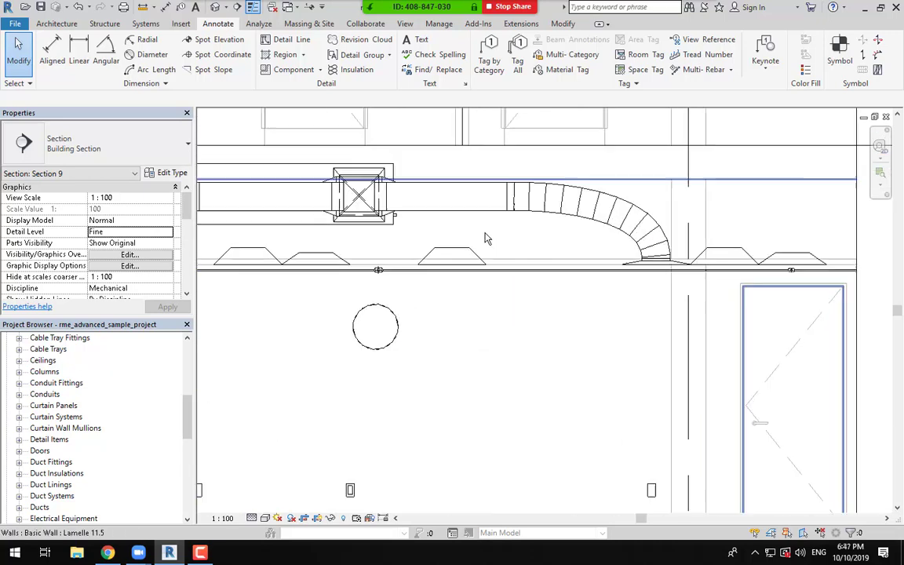
left_click(459, 193)
scroll(463, 200, "down", 5)
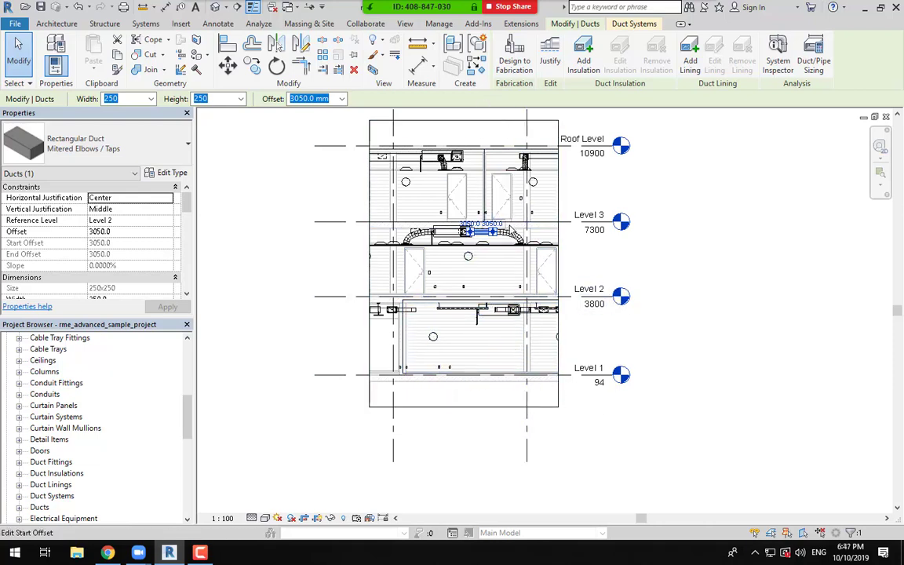
scroll(94, 408, "up", 10)
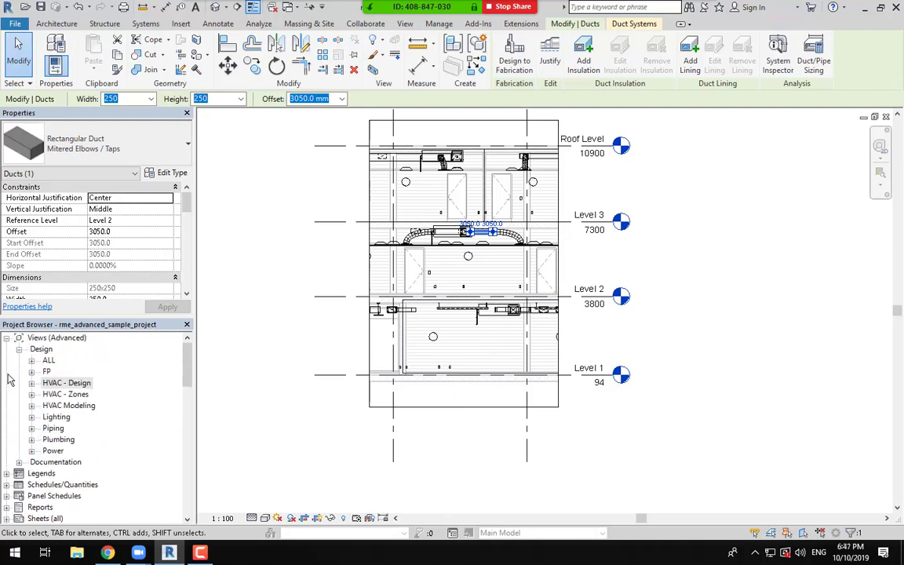
Step: Examine the selected duct's height in the section relative to Level 1, Level 2 and Level 3
scroll(501, 271, "up", 4)
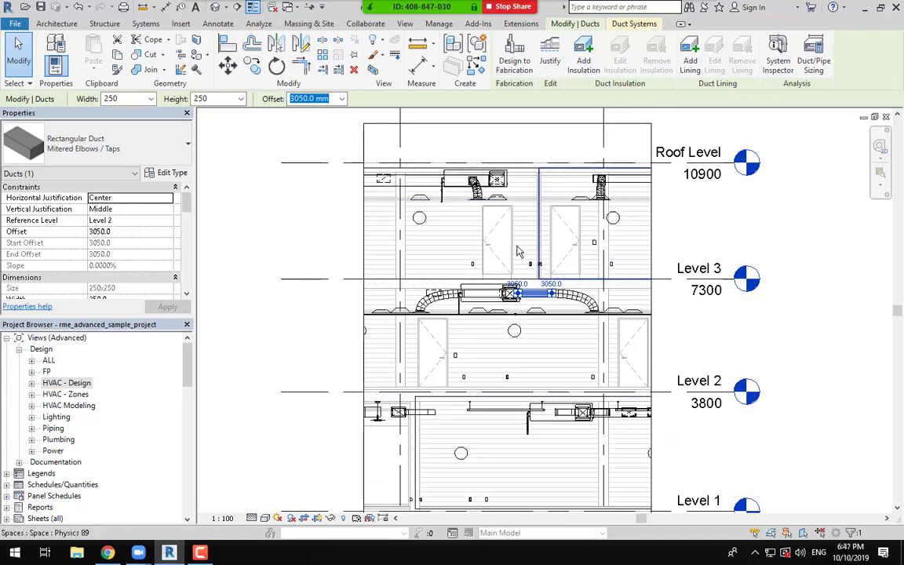
middle_click_drag(661, 267, 571, 183)
scroll(614, 362, "down", 1)
middle_click_drag(628, 370, 599, 364)
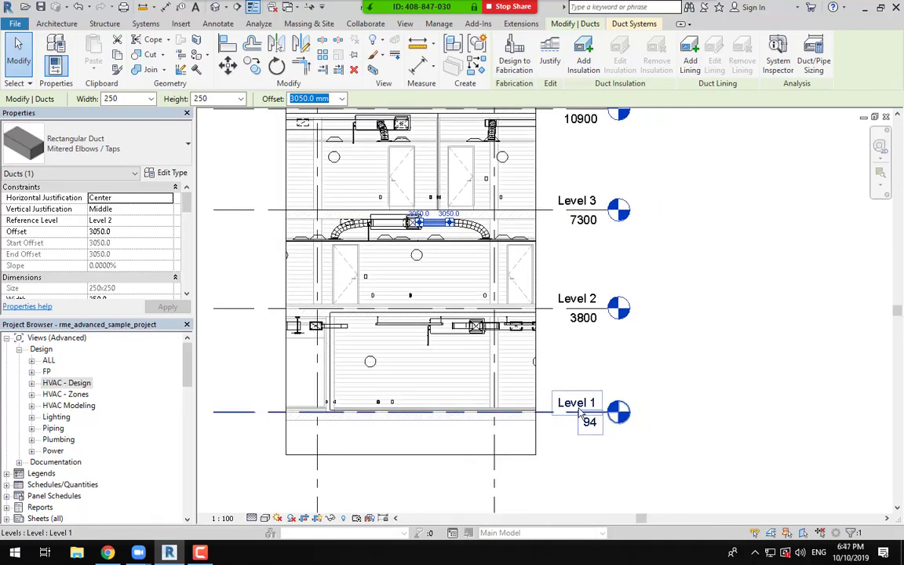
scroll(561, 411, "up", 3)
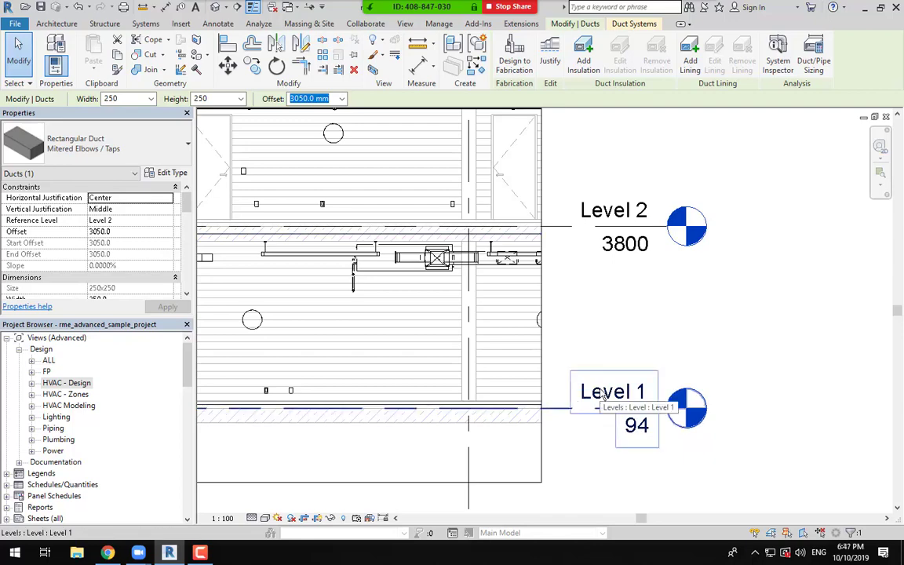
middle_click_drag(545, 419, 675, 421)
middle_click_drag(656, 376, 656, 436)
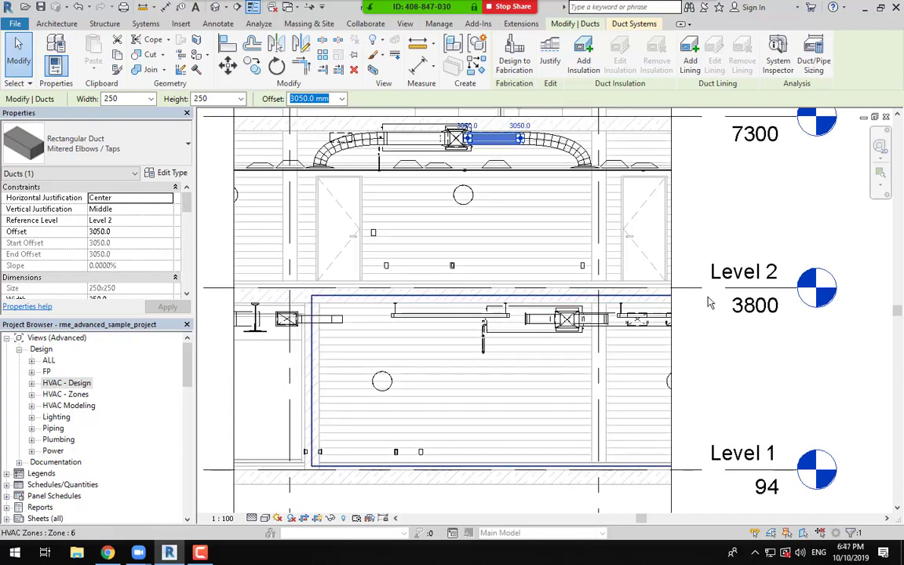
middle_click_drag(518, 237, 587, 303)
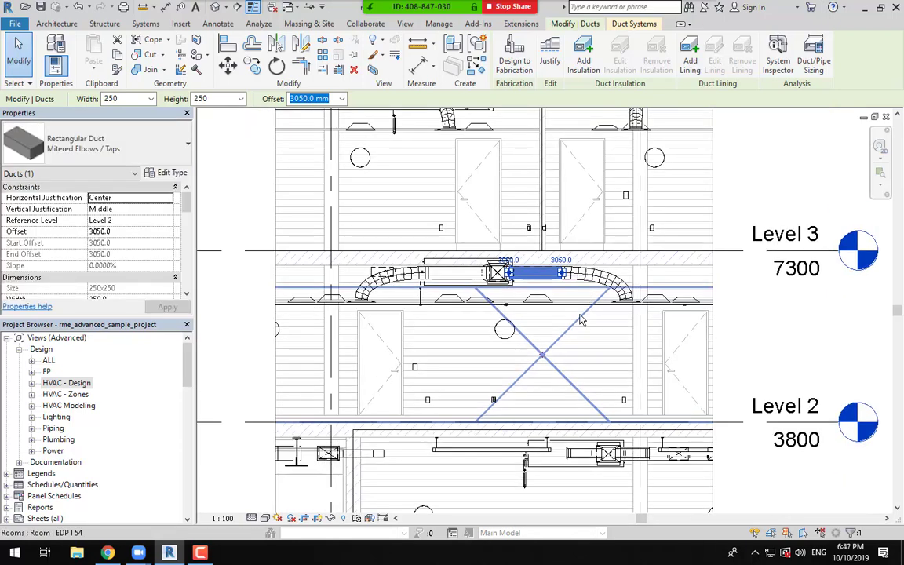
scroll(585, 306, "up", 3)
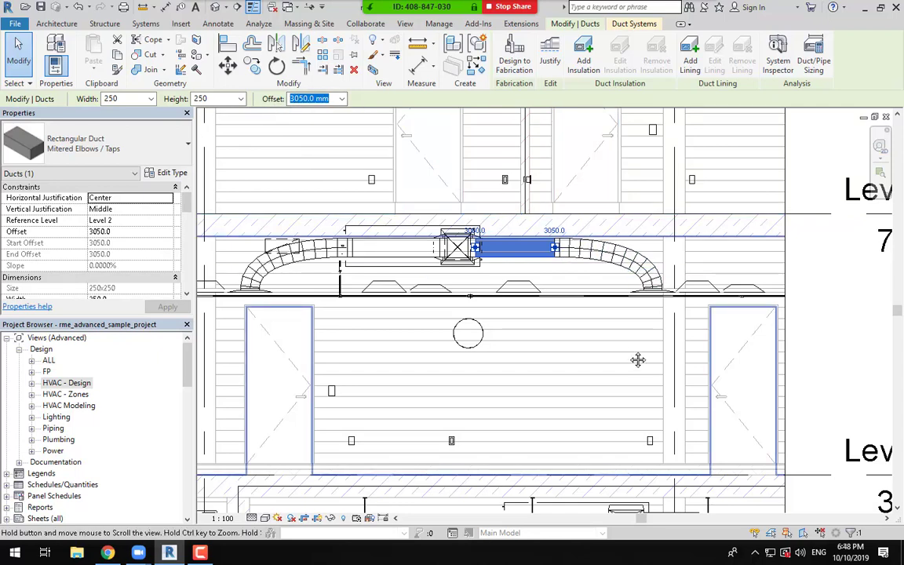
middle_click_drag(632, 352, 562, 320)
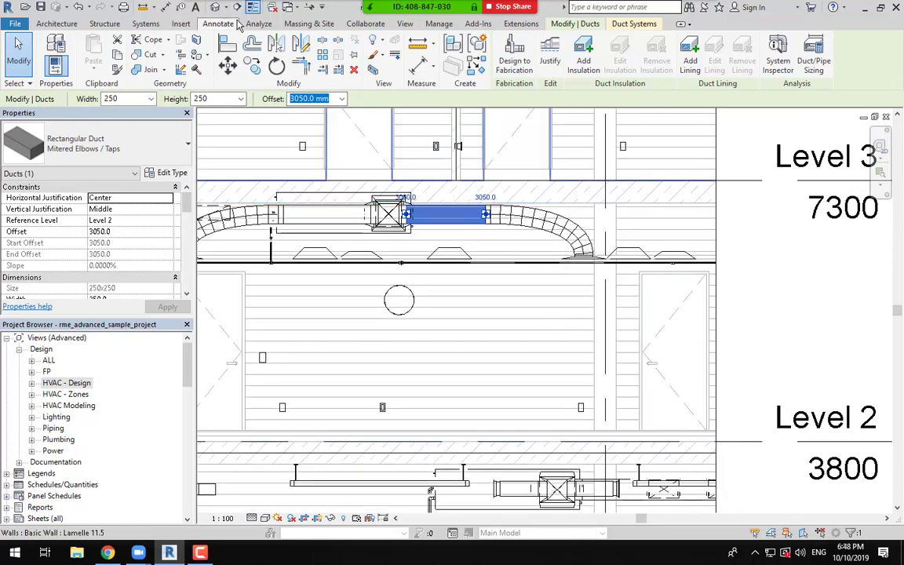
Step: Measure the vertical distance from the rectangular duct's centreline down to the Level 2 line in the section
left_click(124, 210)
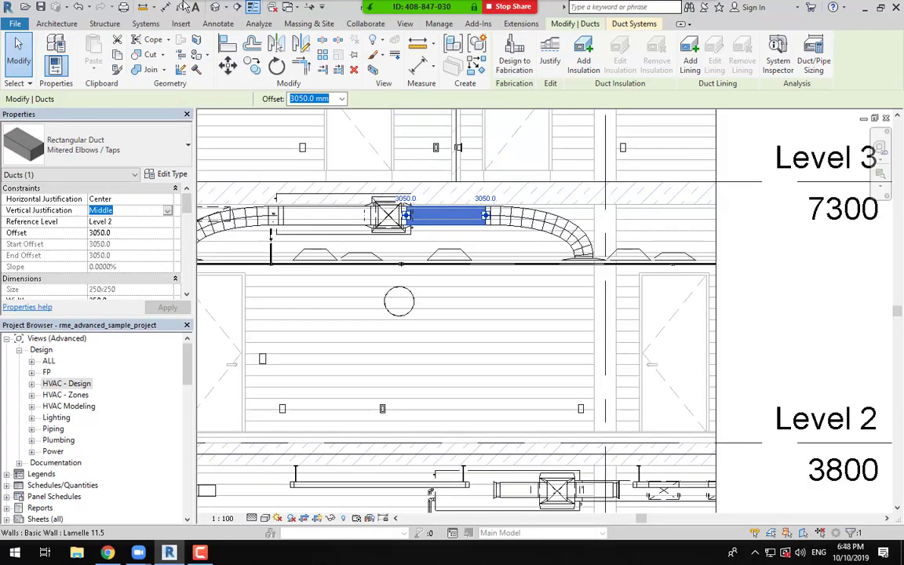
left_click(153, 7)
left_click(165, 29)
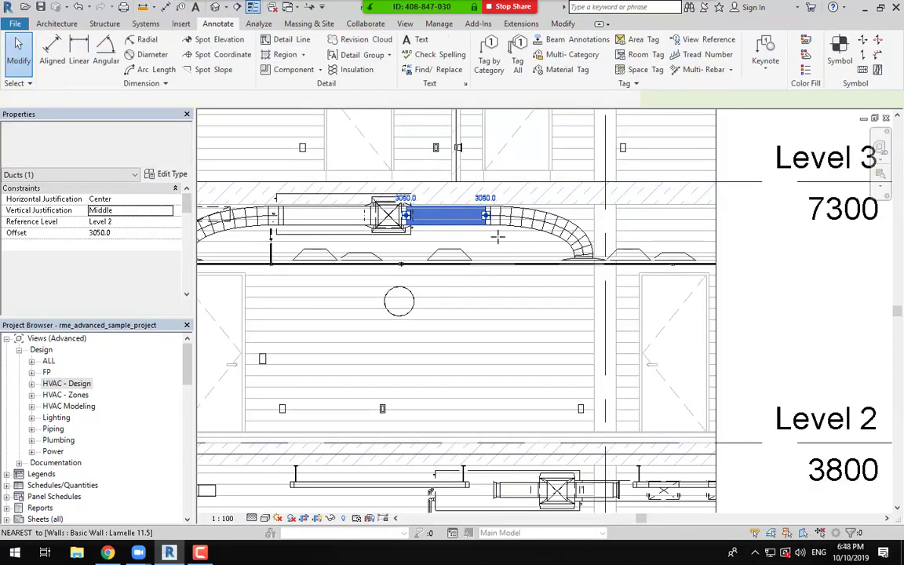
left_click(487, 213)
left_click(461, 431)
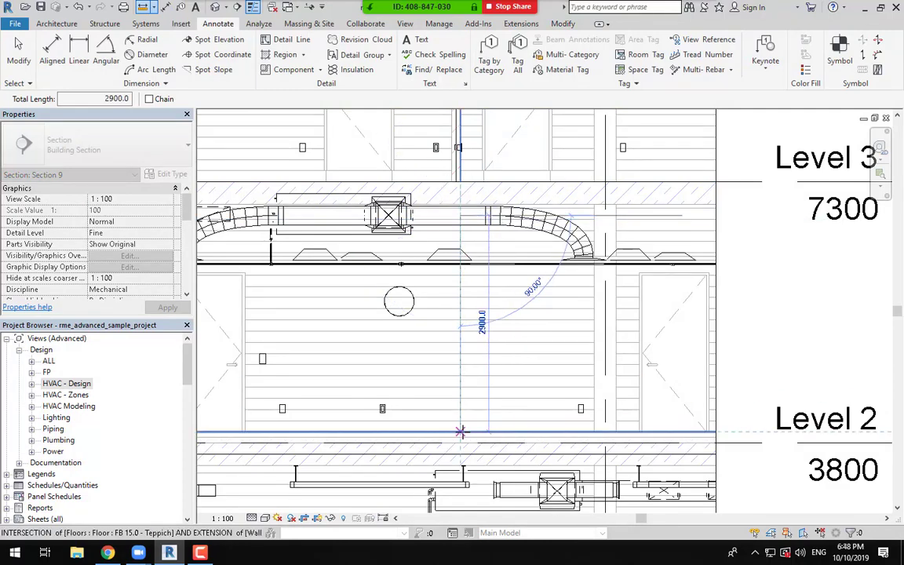
scroll(461, 432, "up", 3)
scroll(462, 442, "down", 4)
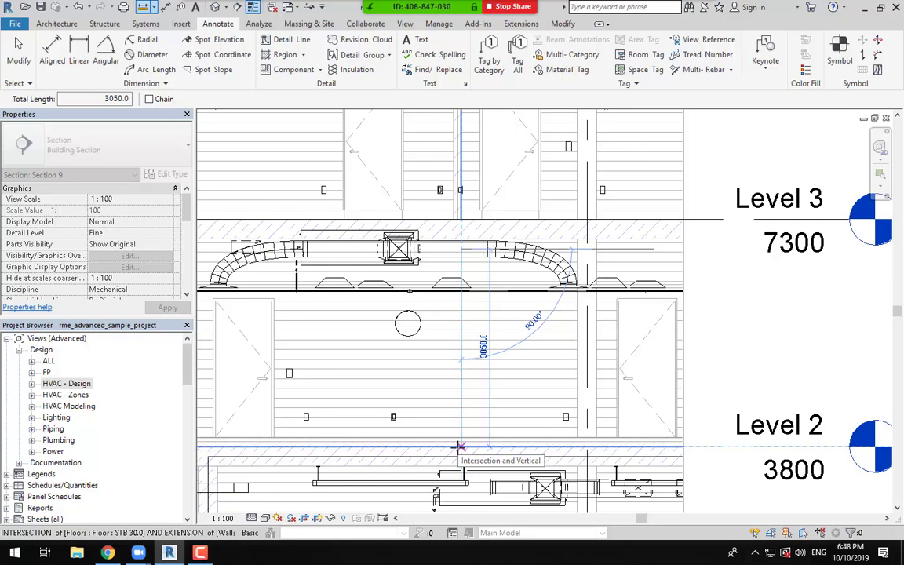
left_click(461, 446)
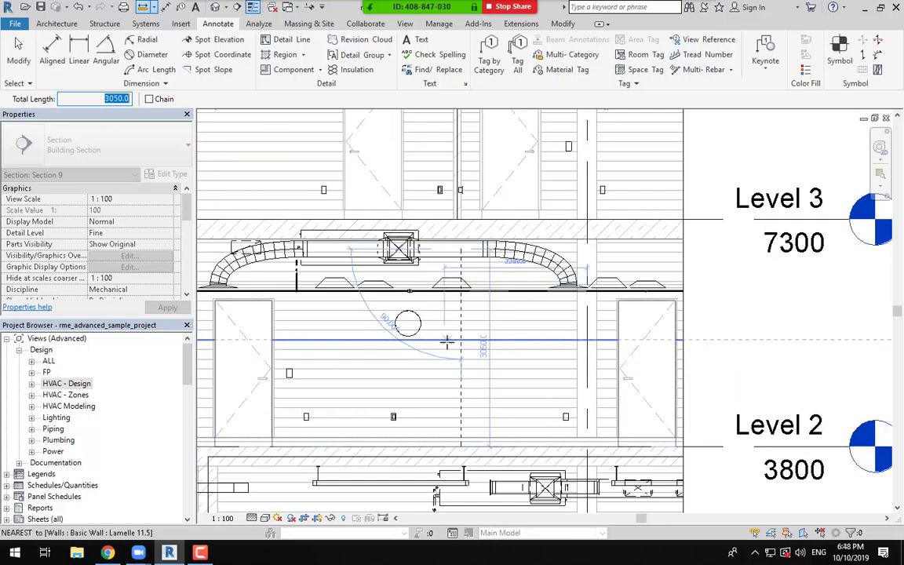
left_click(18, 49)
Step: Select the recessed lighting fixture below the duct and inspect its elevation and offset
scroll(351, 291, "up", 3)
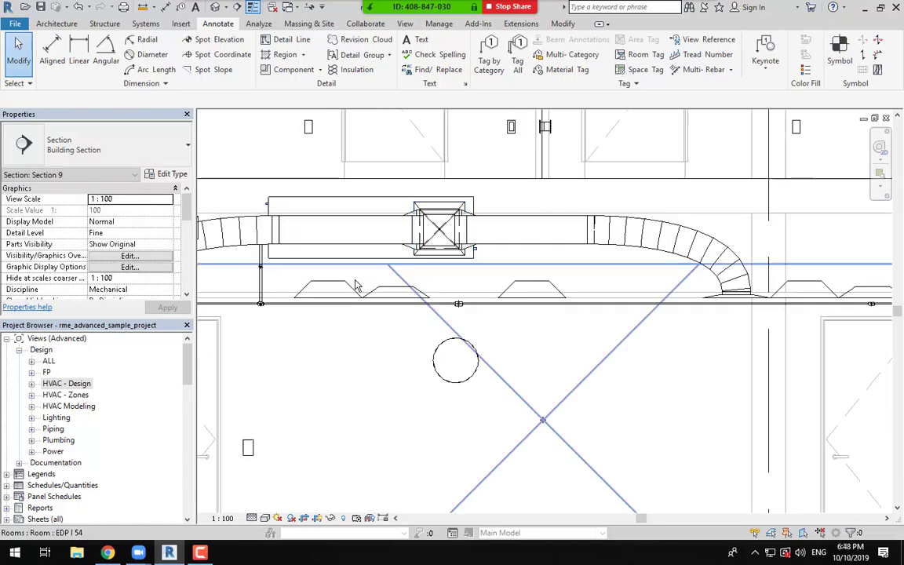
left_click(351, 292)
scroll(463, 293, "down", 2)
middle_click_drag(462, 293, 438, 302)
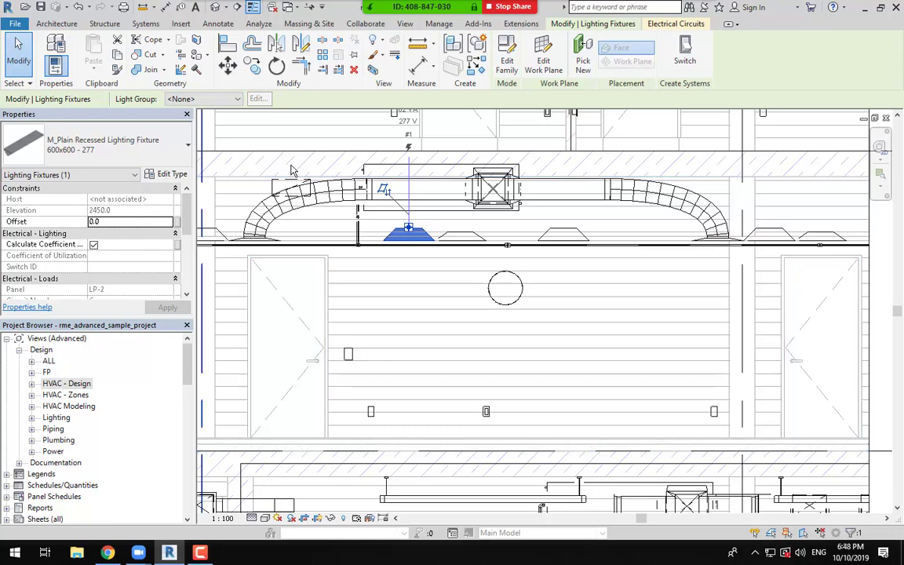
scroll(377, 227, "up", 2)
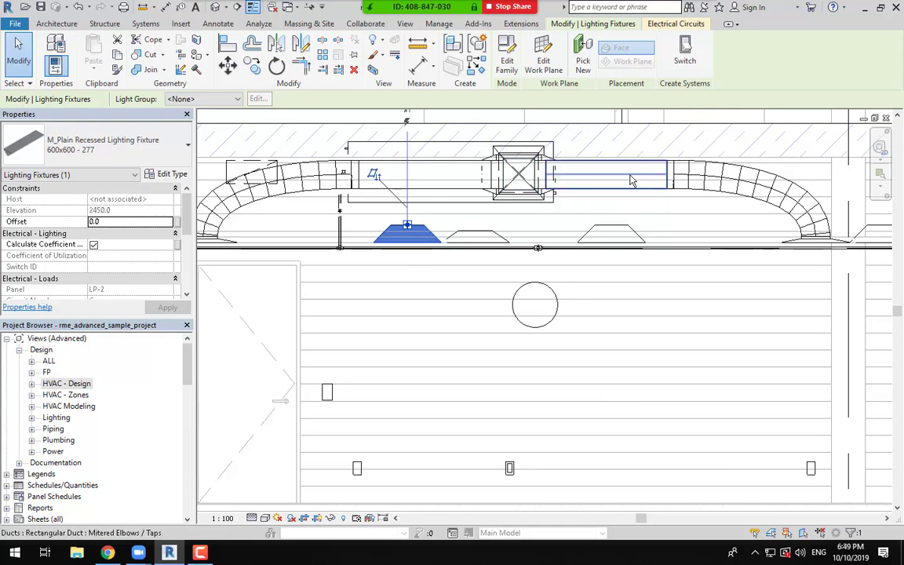
Step: Compare the rectangular duct's offset with the recessed lighting fixture's elevation, leaving the duct selected
key("Escape")
left_click(527, 176)
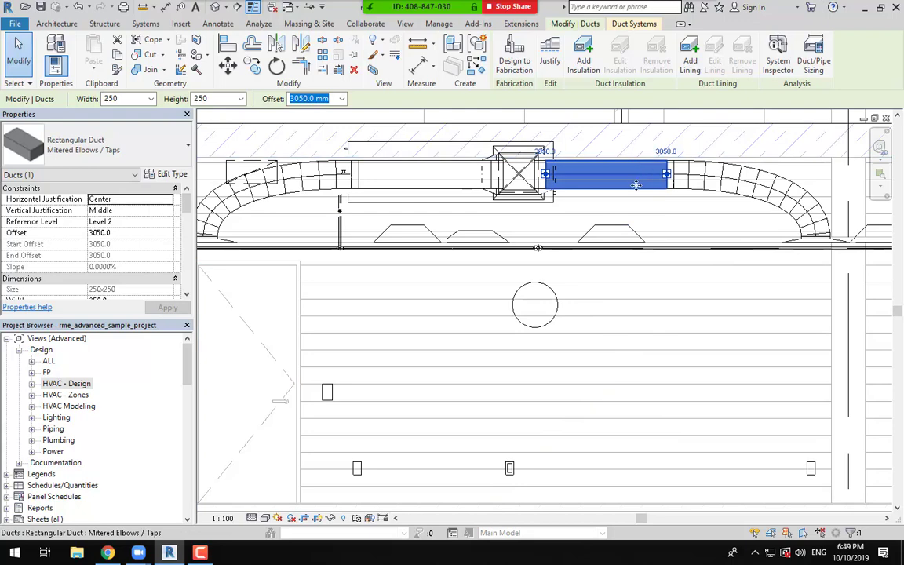
left_click(416, 234)
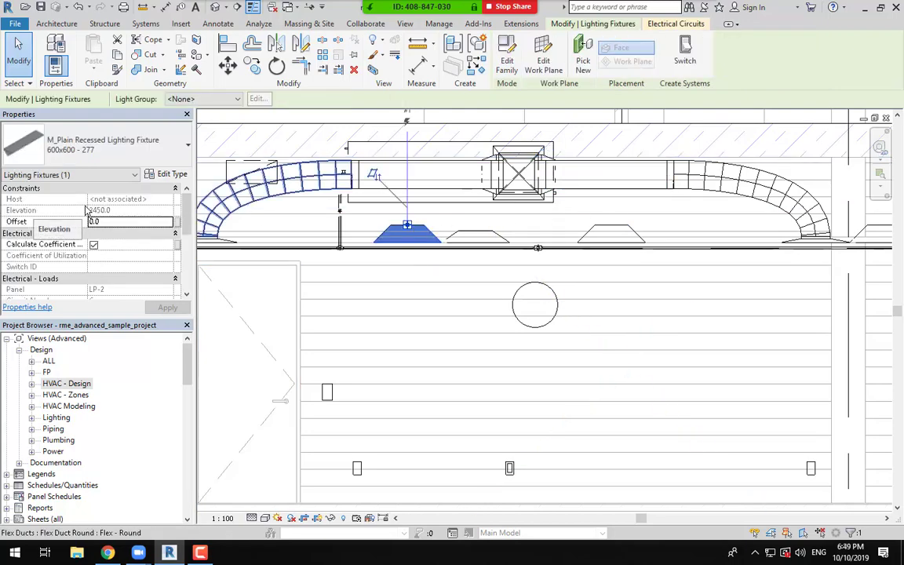
left_click(623, 172)
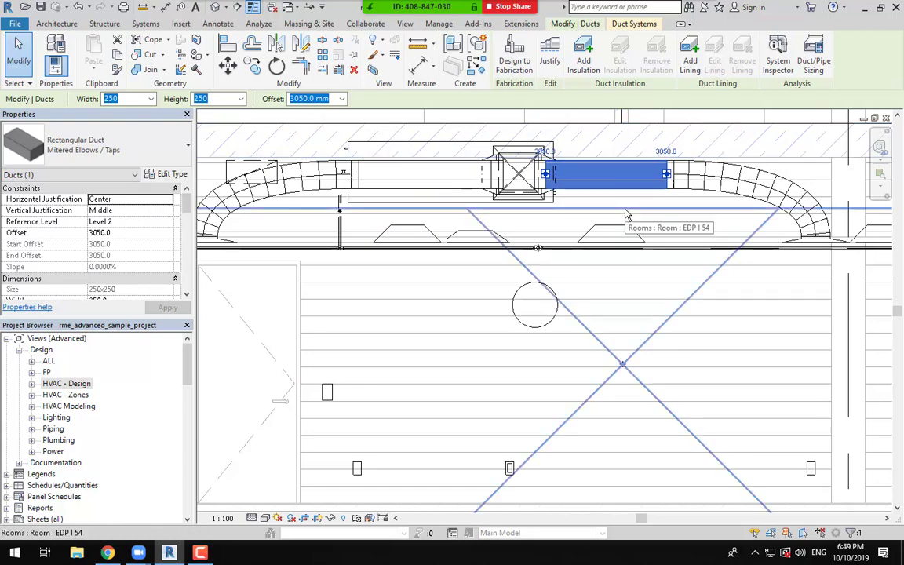
left_click(202, 552)
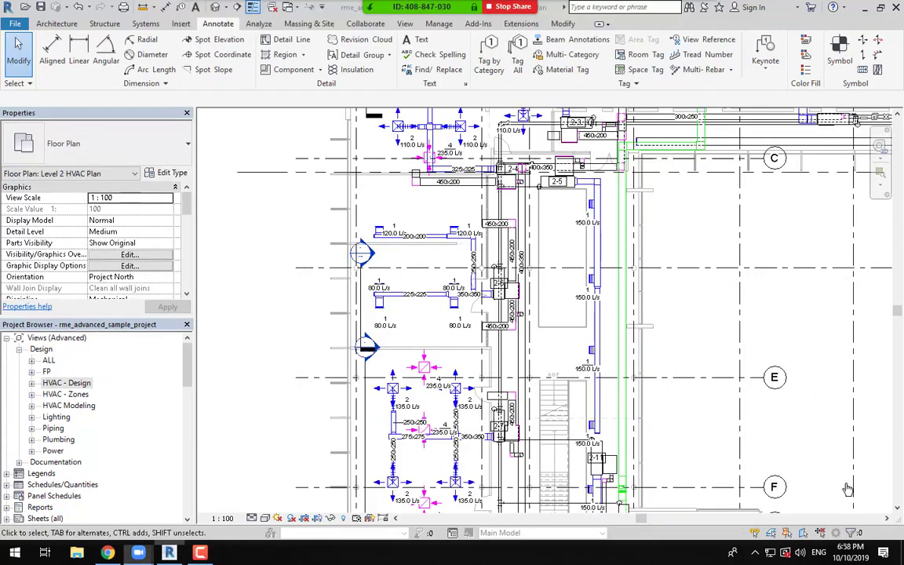
scroll(284, 244, "down", 2)
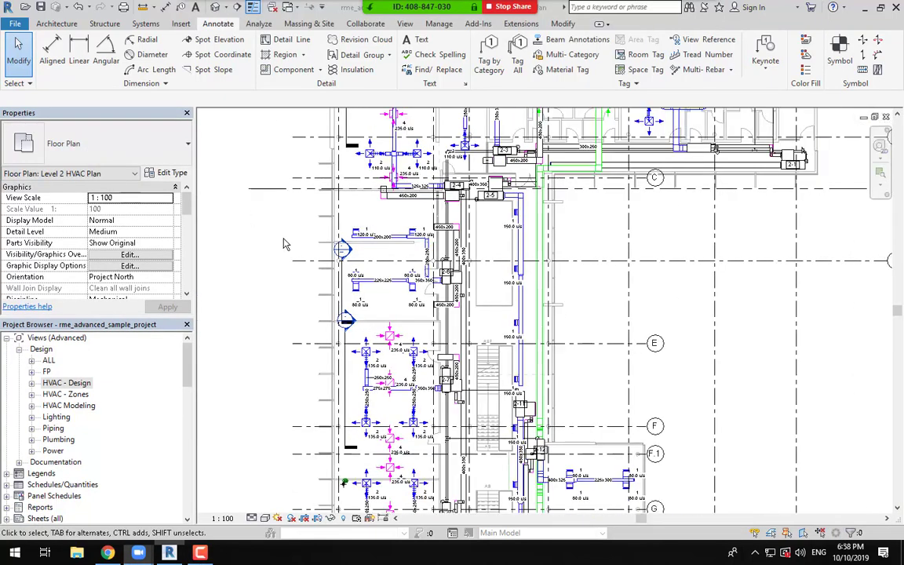
left_click(204, 556)
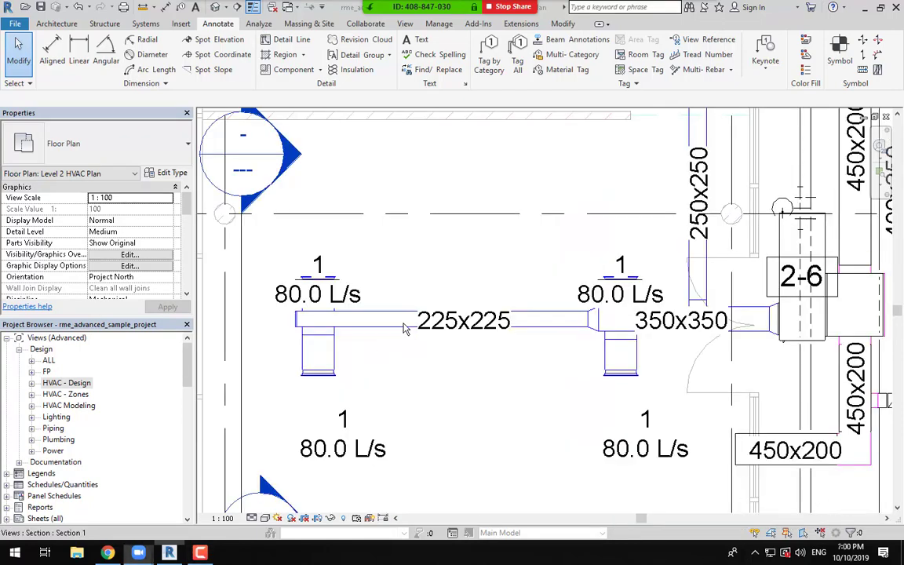
scroll(450, 300, "down", 4)
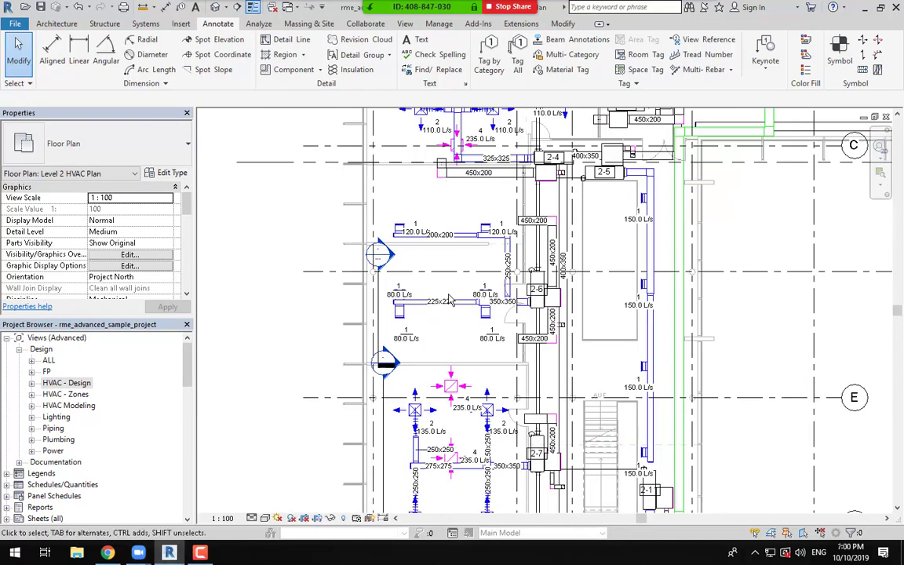
middle_click_drag(432, 286, 400, 351)
scroll(460, 238, "down", 1)
middle_click_drag(422, 250, 375, 238)
scroll(408, 214, "up", 1)
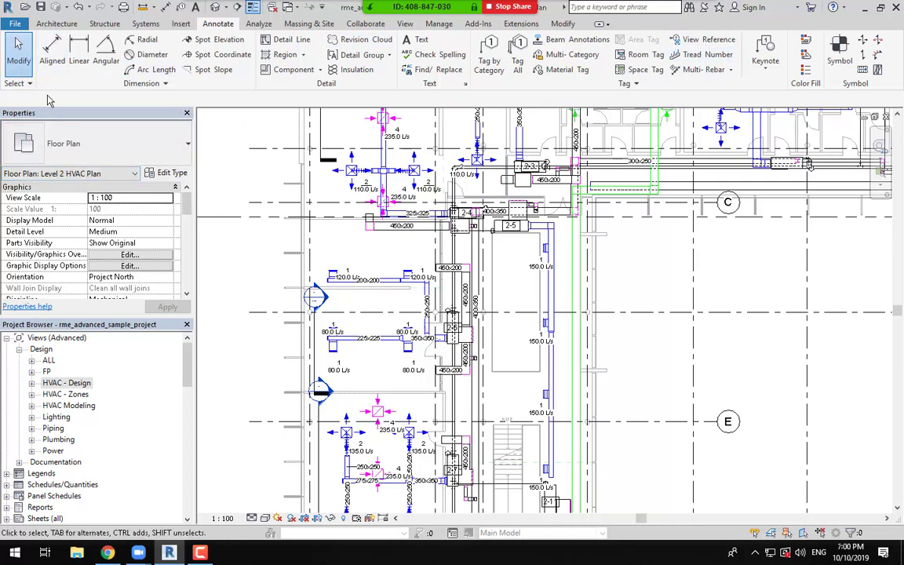
left_click(258, 25)
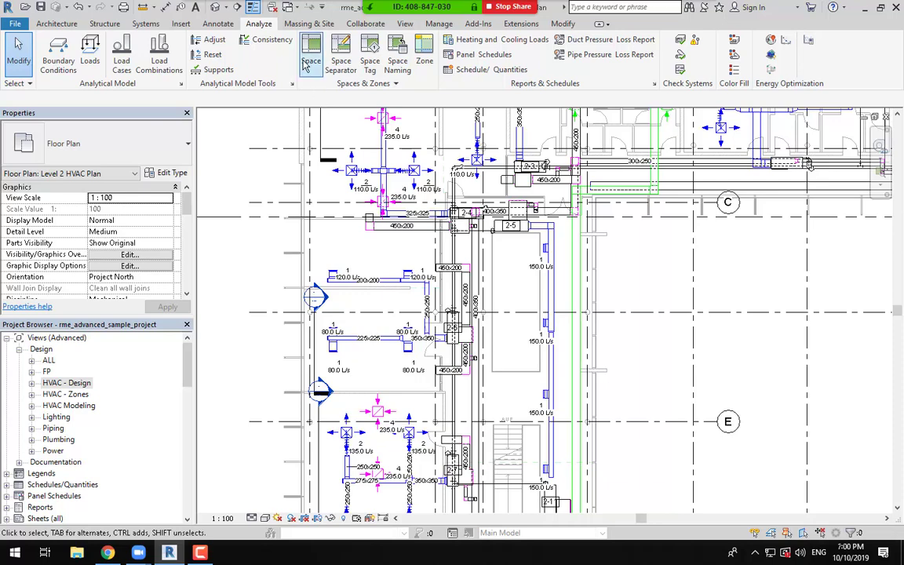
left_click(309, 24)
left_click(366, 26)
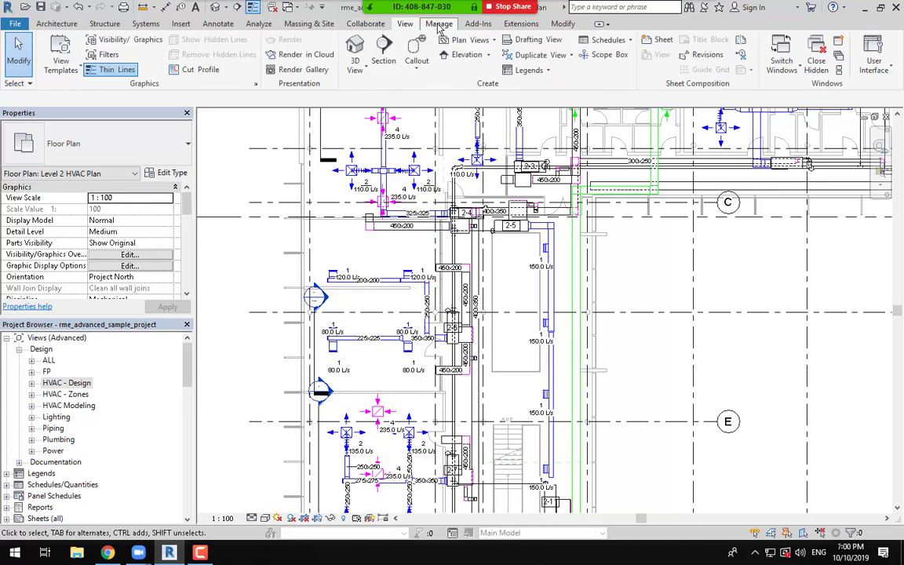
scroll(491, 306, "down", 4)
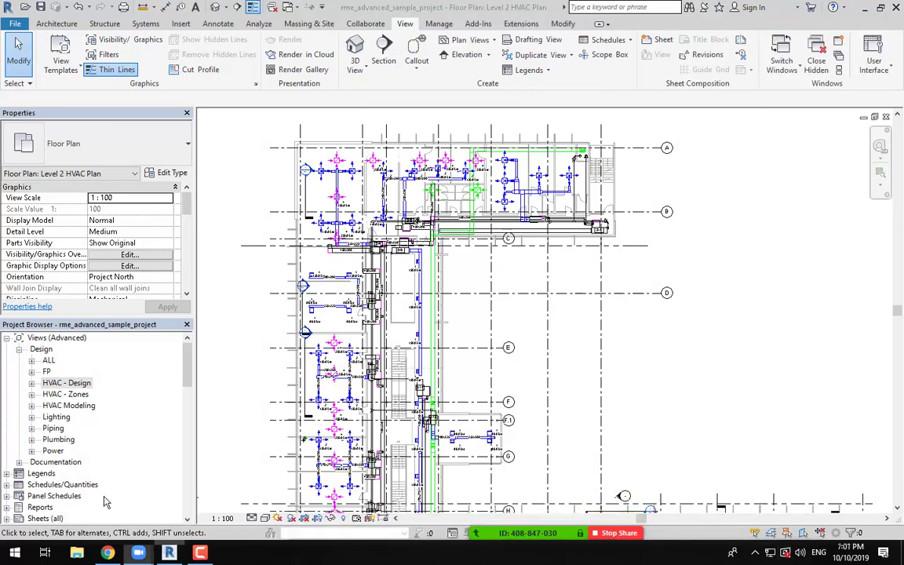
left_click(201, 554)
left_click(201, 554)
Step: Open the default 3D view and switch the steering wheel to the Full Navigation Wheel
left_click(357, 49)
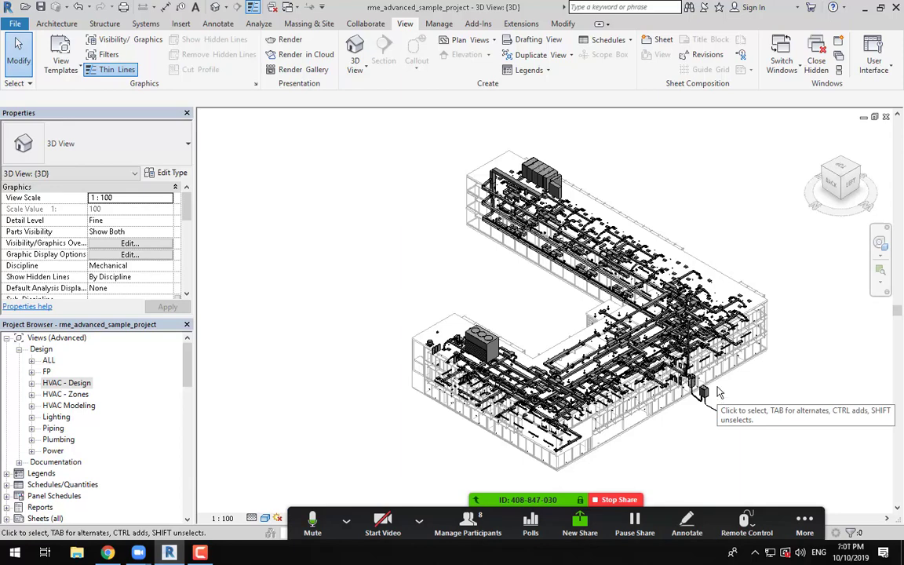
left_click(880, 246)
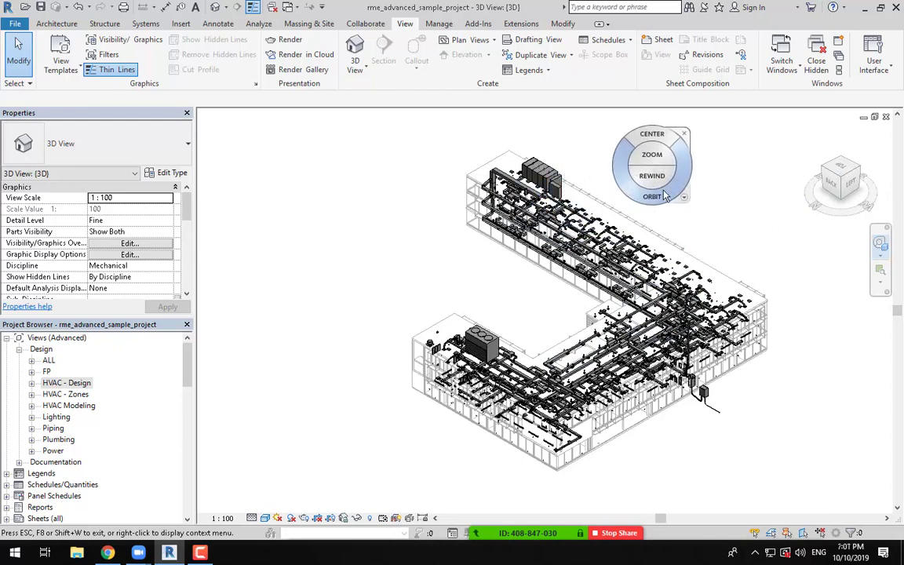
left_click(881, 255)
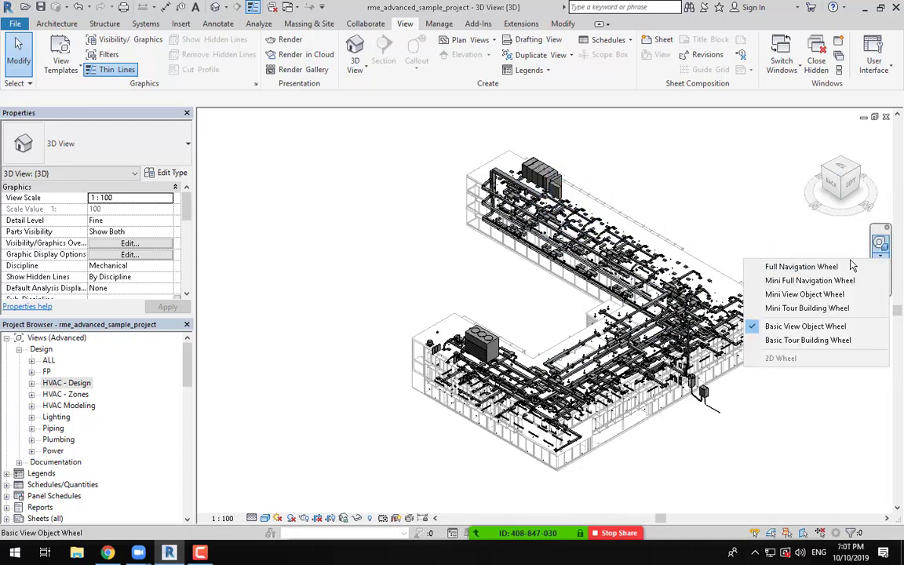
left_click(880, 245)
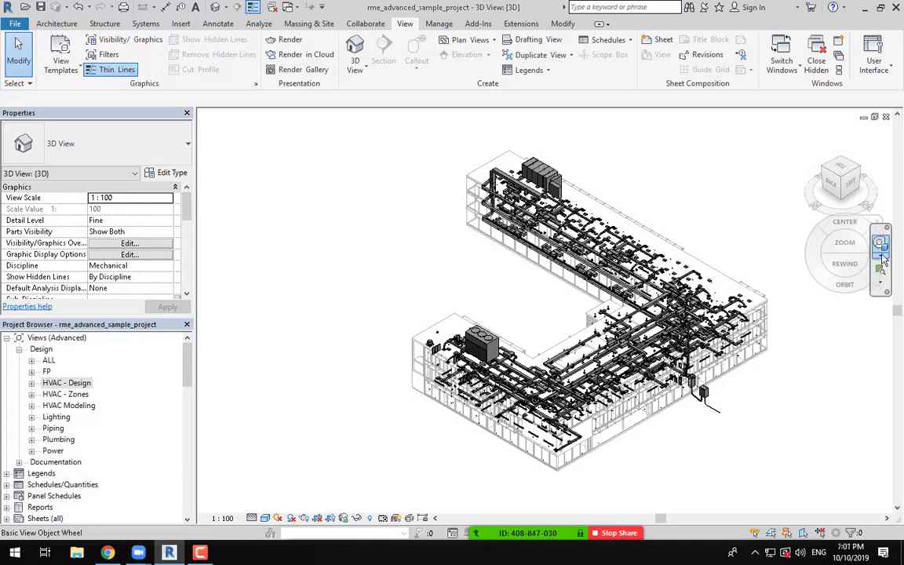
left_click(881, 256)
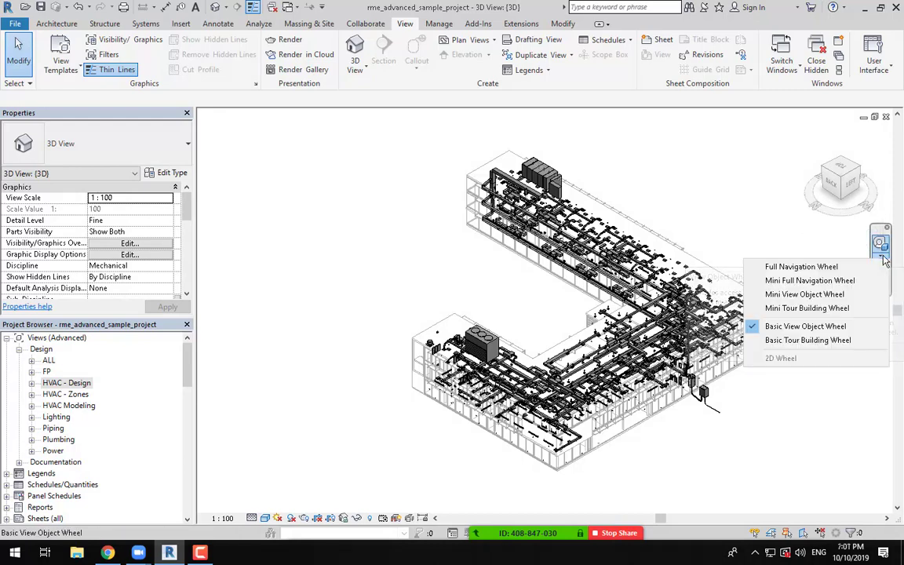
left_click(808, 272)
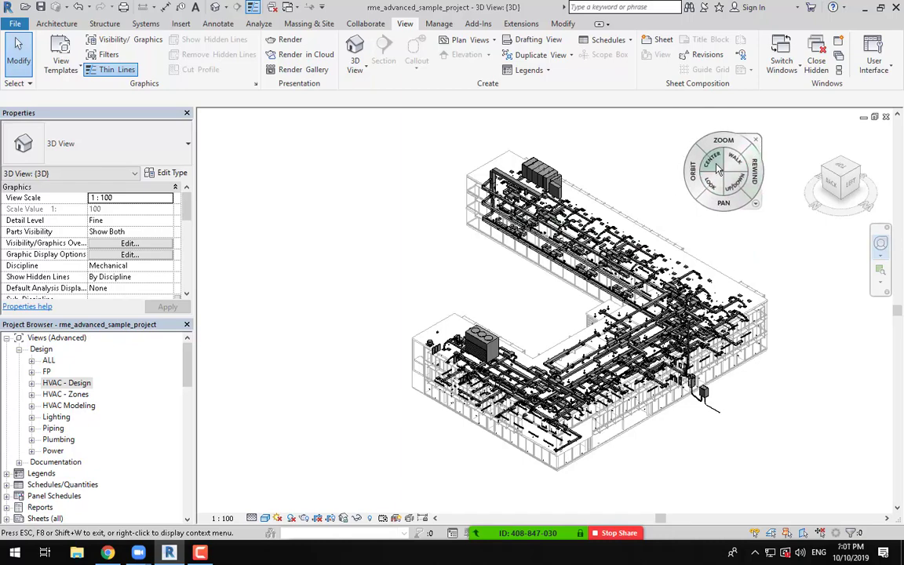
Step: Orbit, pan and zoom around the 3D building model with the Full Navigation Wheel, and close the wheel
mouse_move(690, 174)
left_mouse_down()
mouse_move(437, 179)
mouse_move(706, 159)
mouse_move(276, 165)
mouse_move(526, 157)
mouse_move(744, 169)
mouse_move(547, 187)
mouse_move(417, 166)
mouse_move(792, 167)
mouse_move(274, 171)
mouse_move(420, 169)
mouse_move(205, 160)
mouse_move(784, 167)
mouse_move(682, 170)
left_mouse_up()
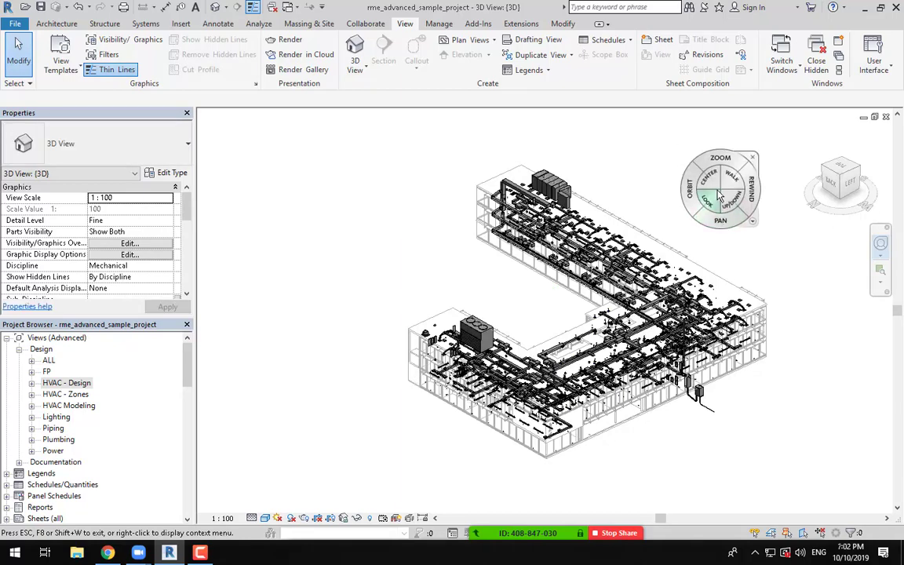
left_click_drag(717, 181, 557, 197)
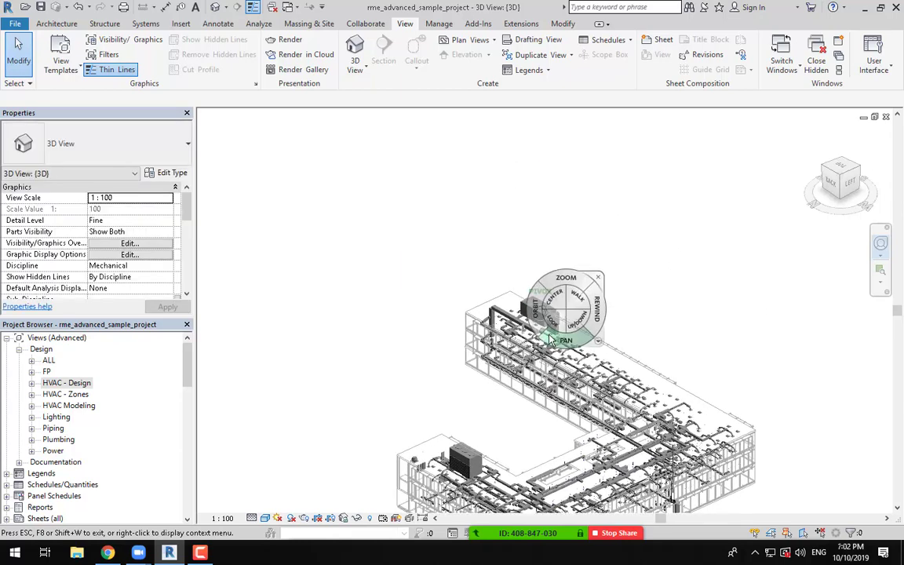
left_click_drag(538, 311, 424, 312)
scroll(561, 325, "up", 3)
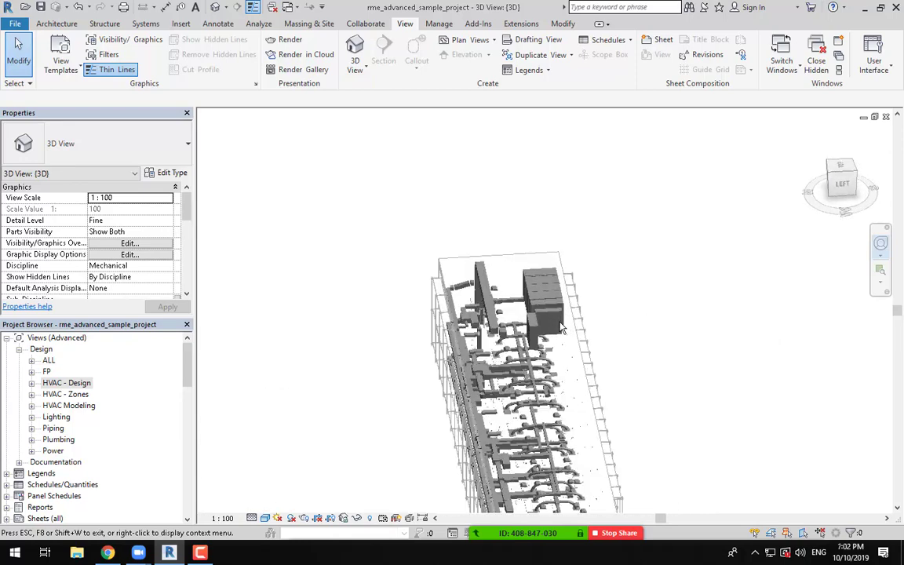
scroll(314, 447, "down", 4)
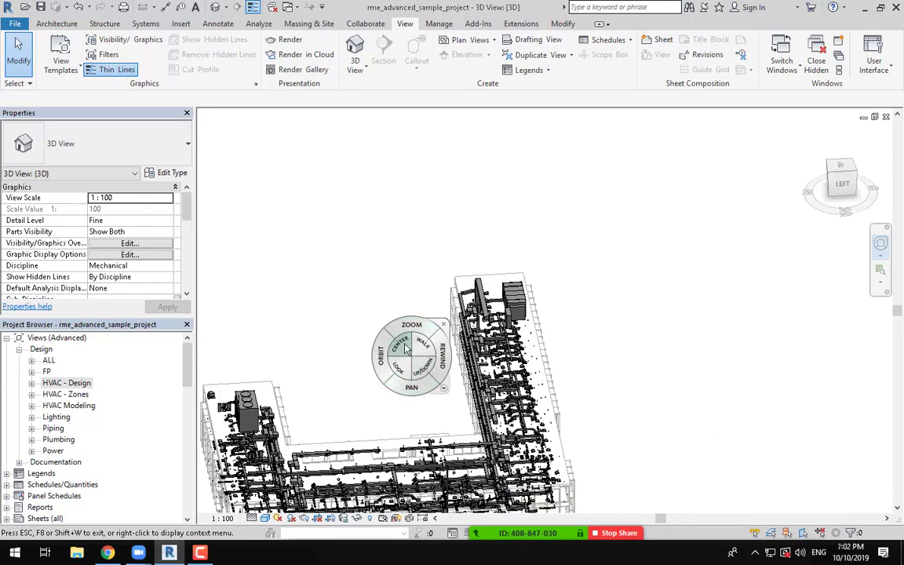
mouse_move(406, 349)
left_mouse_down()
mouse_move(408, 373)
mouse_move(259, 440)
mouse_move(231, 384)
mouse_move(251, 416)
mouse_move(228, 428)
mouse_move(474, 402)
mouse_move(247, 403)
mouse_move(853, 409)
mouse_move(359, 388)
mouse_move(433, 397)
mouse_move(409, 430)
mouse_move(328, 428)
left_mouse_up()
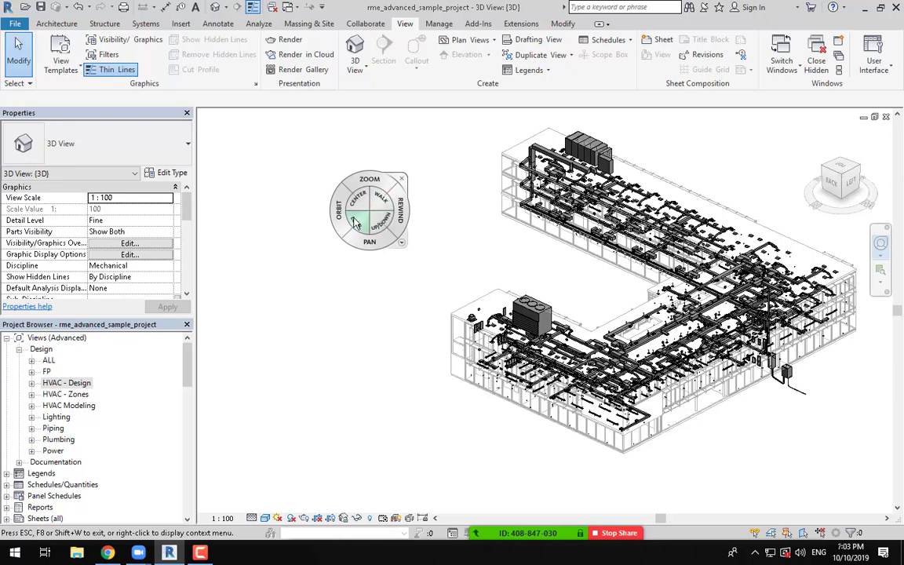
left_click(402, 181)
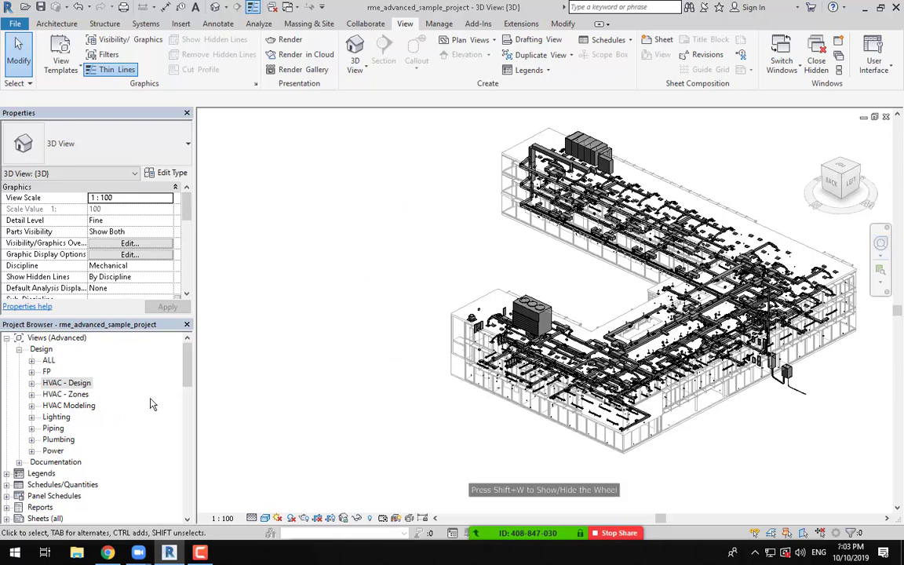
Step: Open the Level 1 HVAC Plan from the HVAC - Design floor plans and view the ducts around the stair
left_click(31, 383)
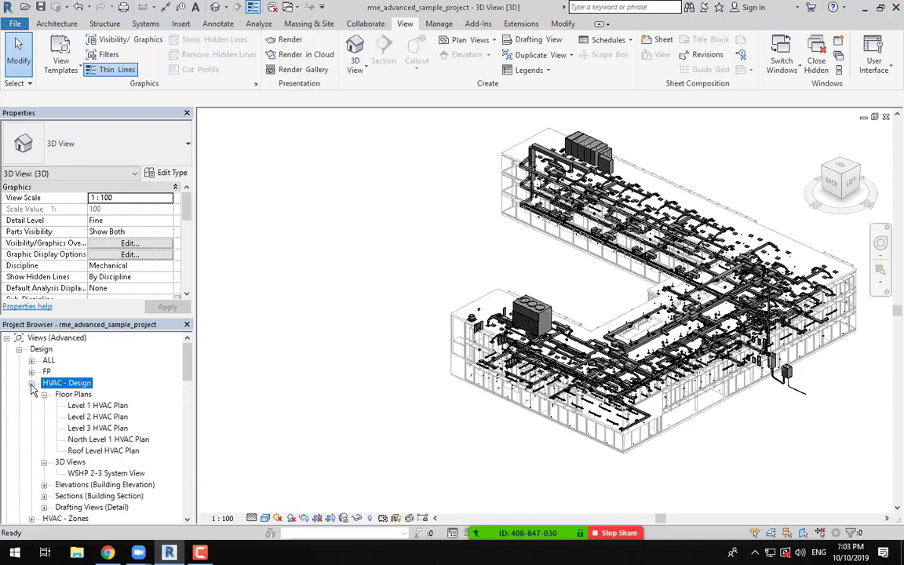
left_click(103, 408)
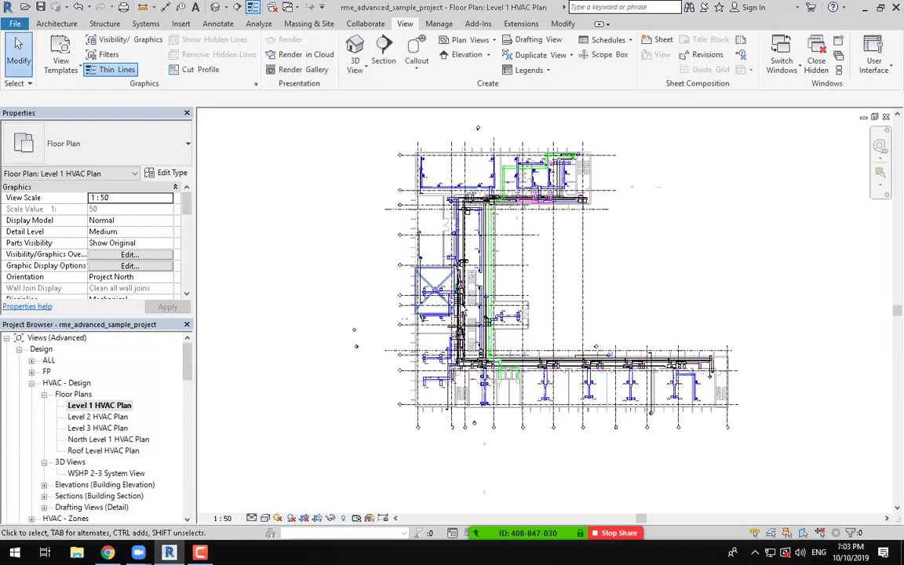
scroll(484, 373, "up", 4)
scroll(487, 375, "up", 2)
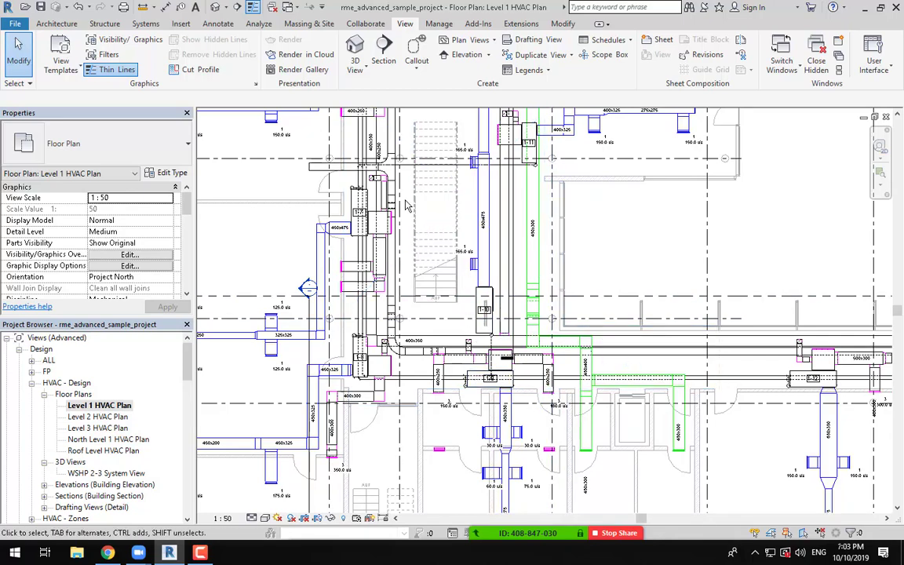
scroll(434, 242, "up", 1)
middle_click_drag(431, 239, 382, 201)
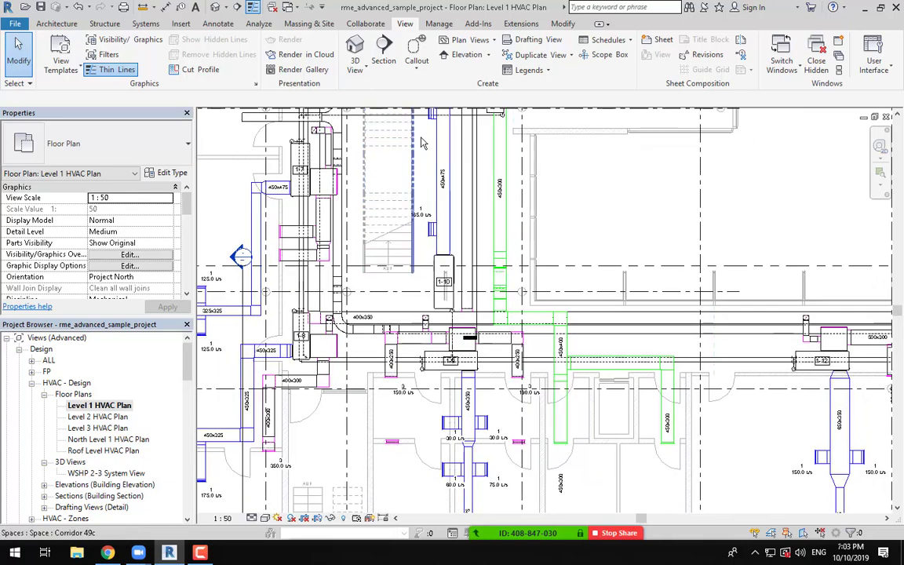
Step: Create a perspective camera view from the Level 1 HVAC Plan, with the eye below the stair and the target at the stair
left_click(362, 68)
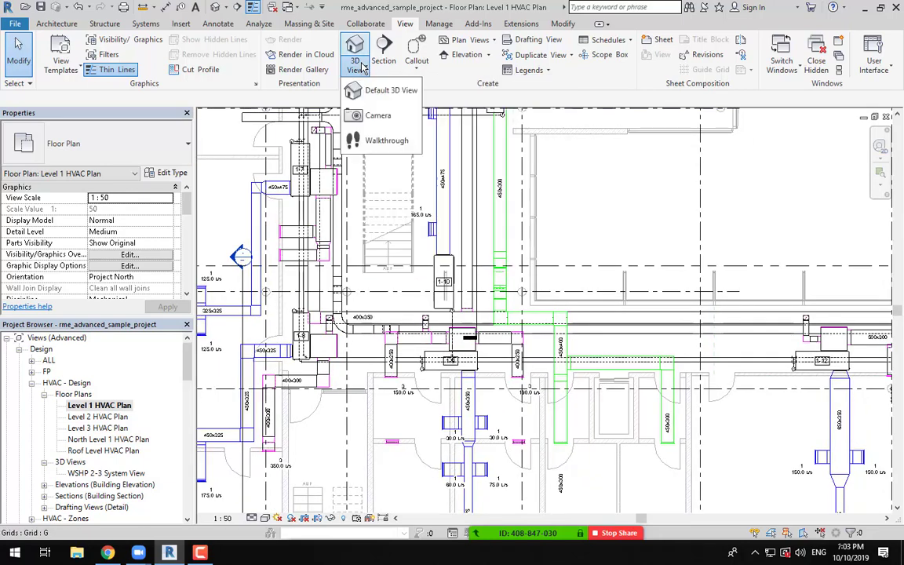
left_click(386, 116)
middle_click_drag(466, 335, 478, 382)
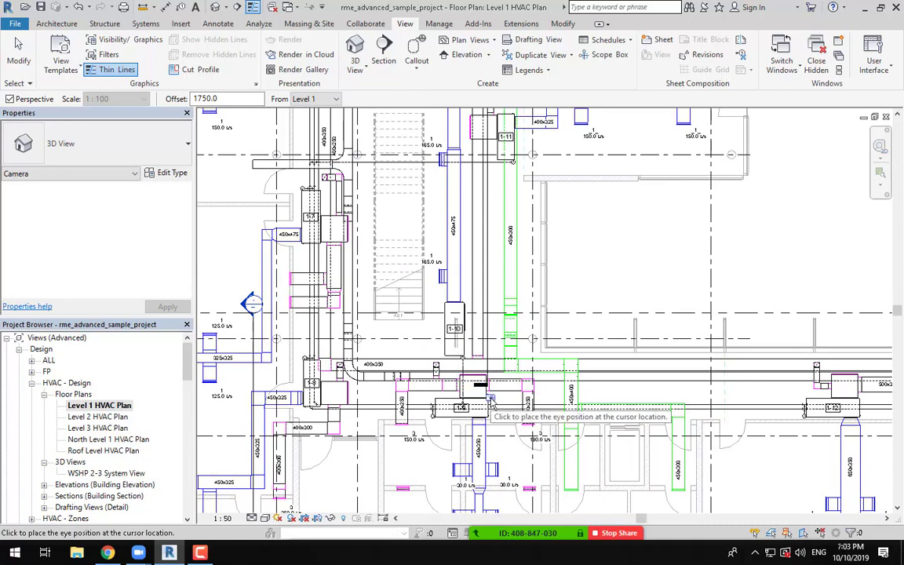
left_click(492, 401)
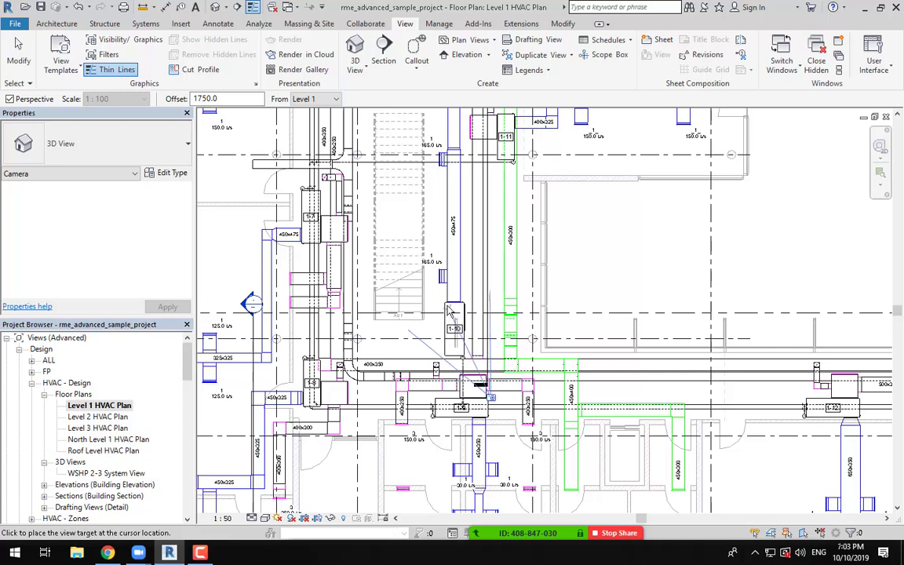
left_click(423, 244)
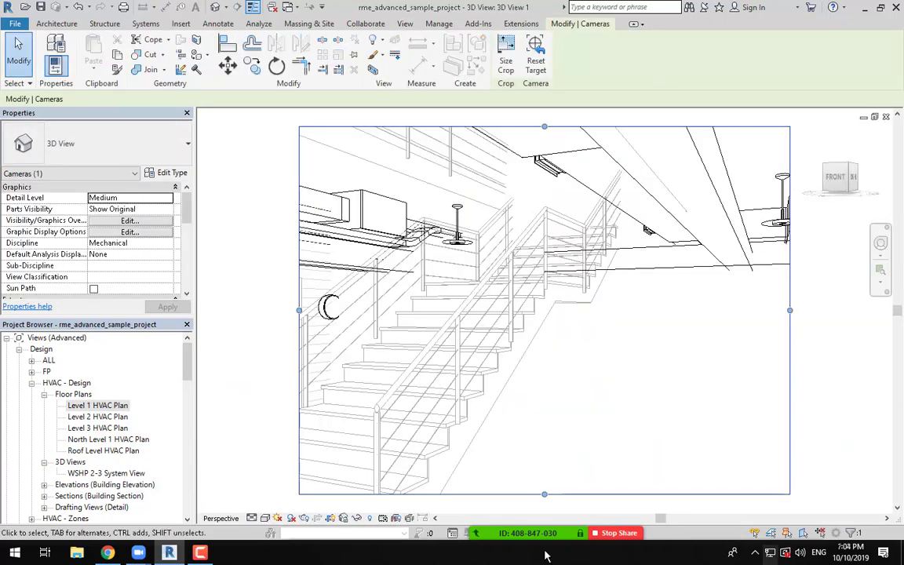
Step: Enlarge the camera view's crop region downward and to both sides to take in more of the stair and surrounding space
scroll(517, 336, "down", 2)
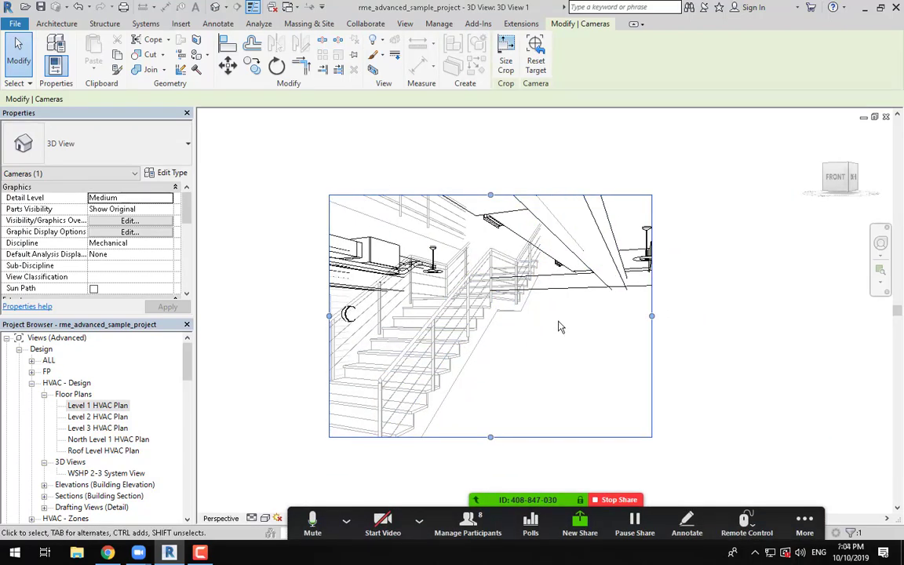
middle_click_drag(558, 325, 534, 307)
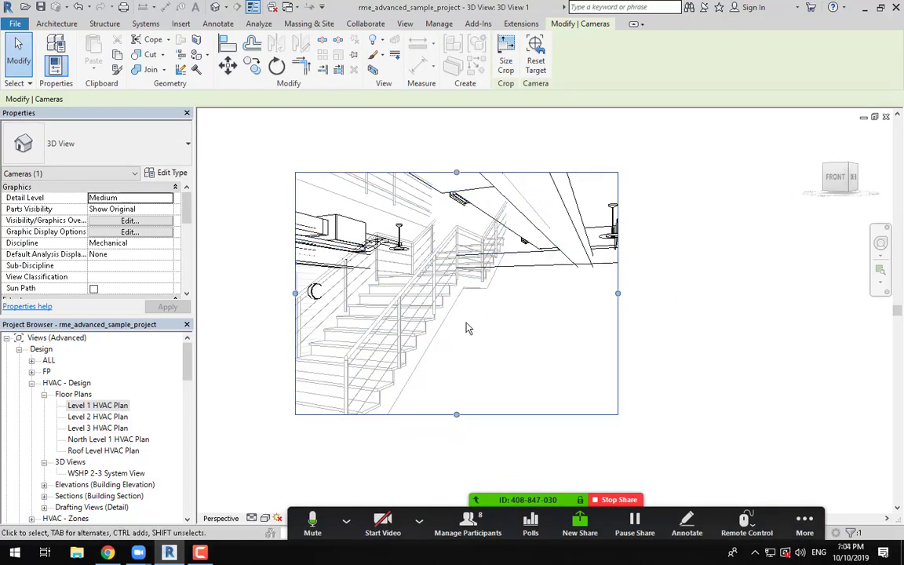
middle_click_drag(469, 329, 452, 316)
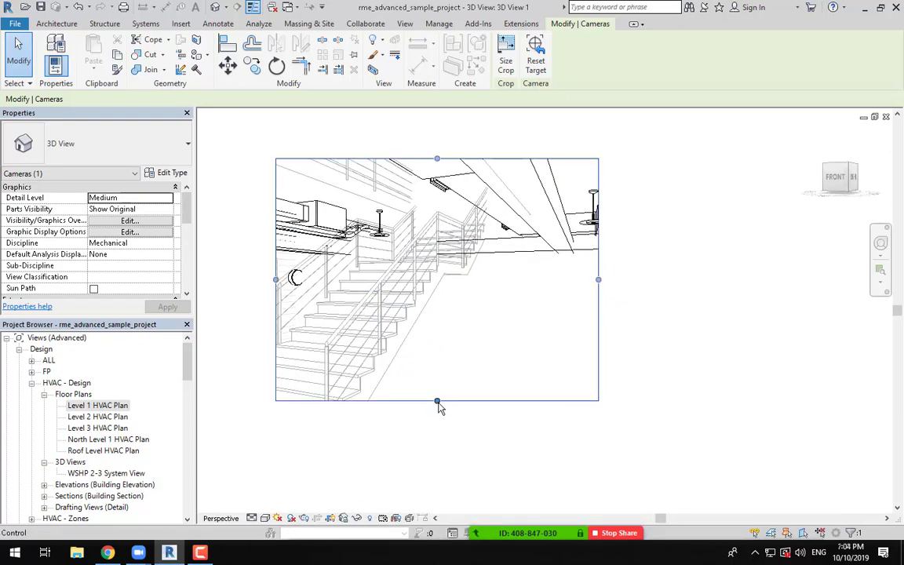
left_click_drag(437, 401, 439, 447)
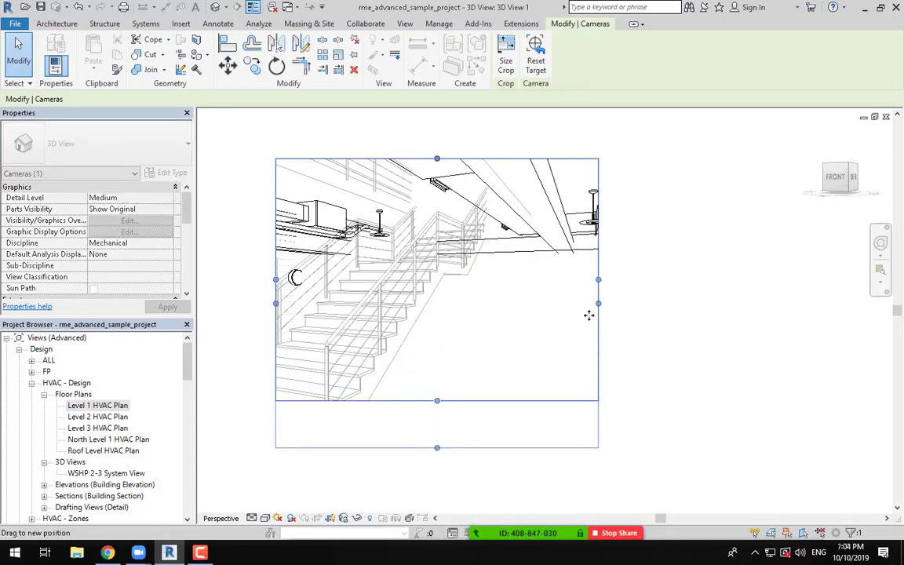
left_click_drag(597, 302, 717, 303)
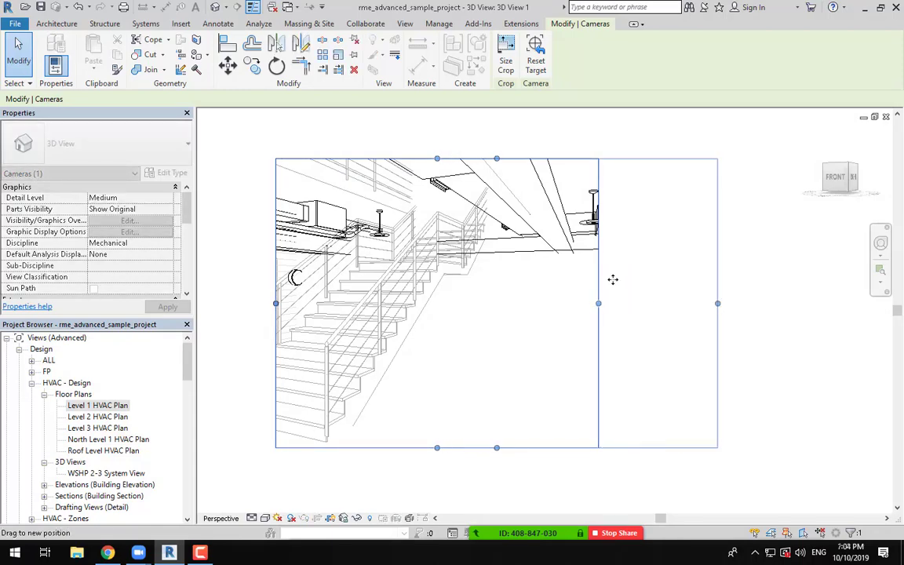
middle_click_drag(555, 274, 633, 313)
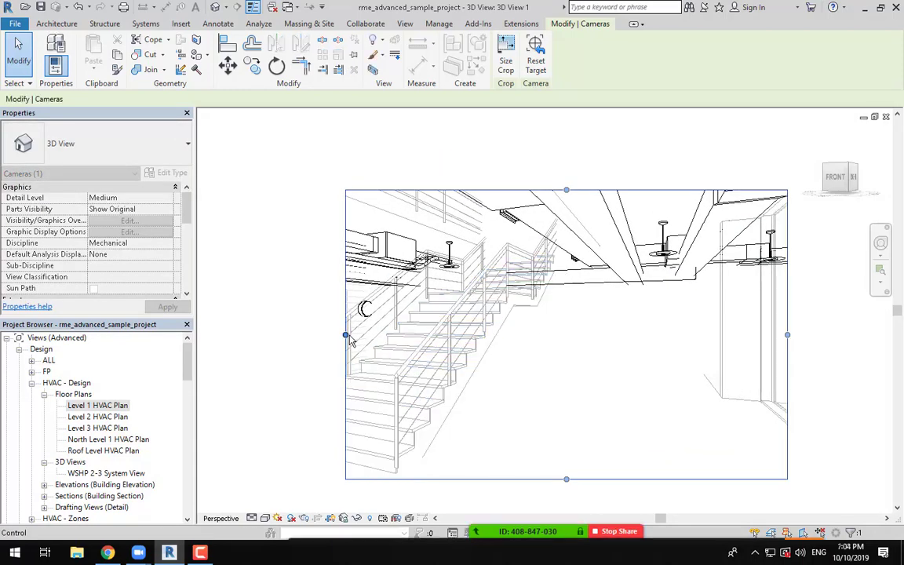
left_click_drag(345, 334, 312, 333)
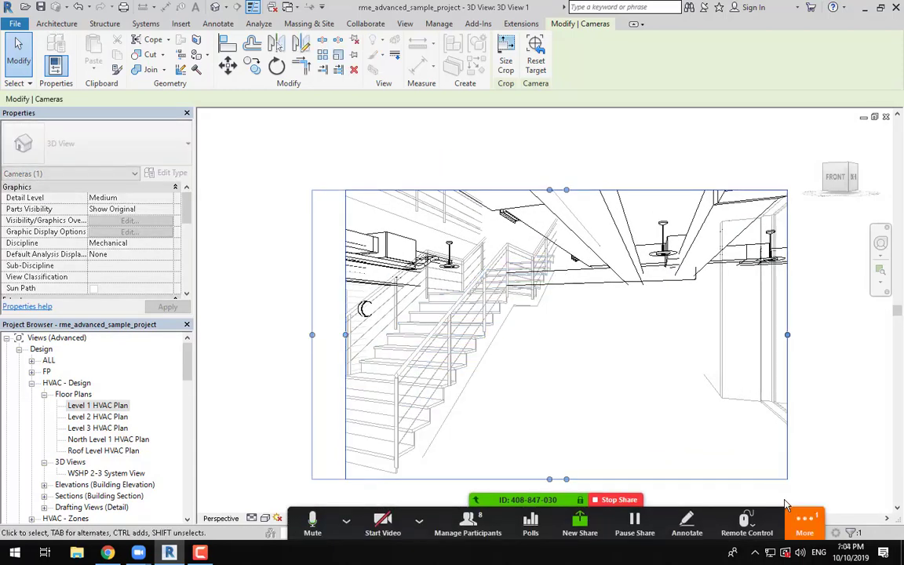
Step: Switch to the Zoom group chat and read the participants' messages
left_click(804, 521)
left_click(659, 280)
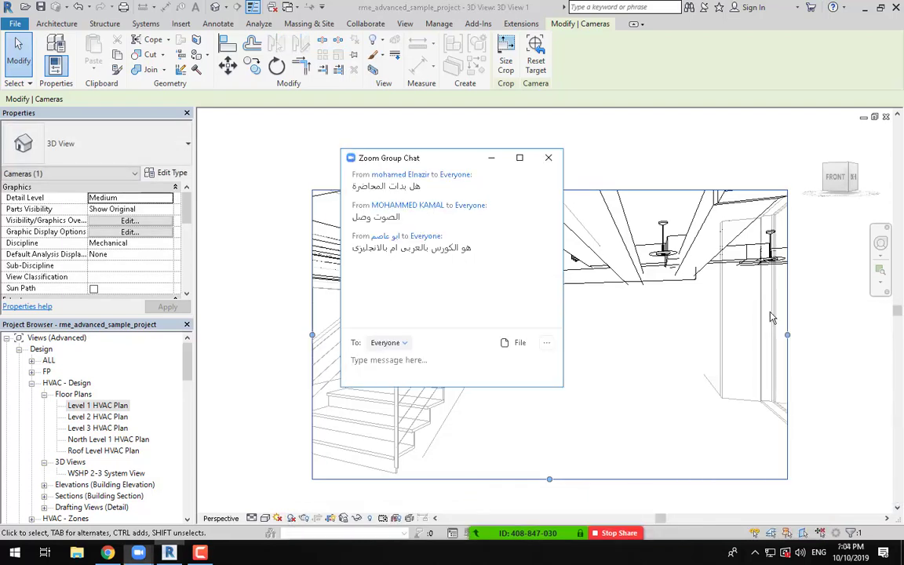
left_click_drag(463, 158, 495, 125)
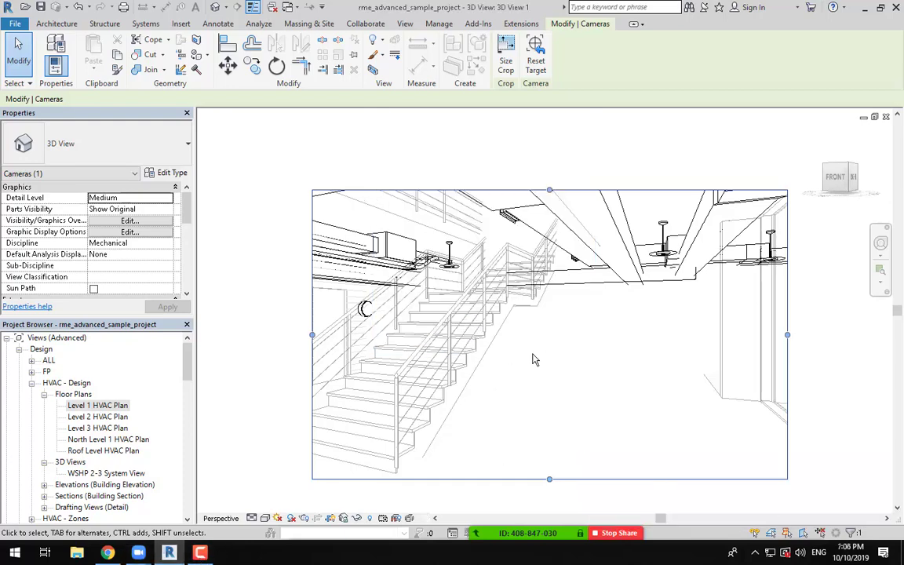
scroll(534, 363, "down", 2)
scroll(552, 361, "up", 2)
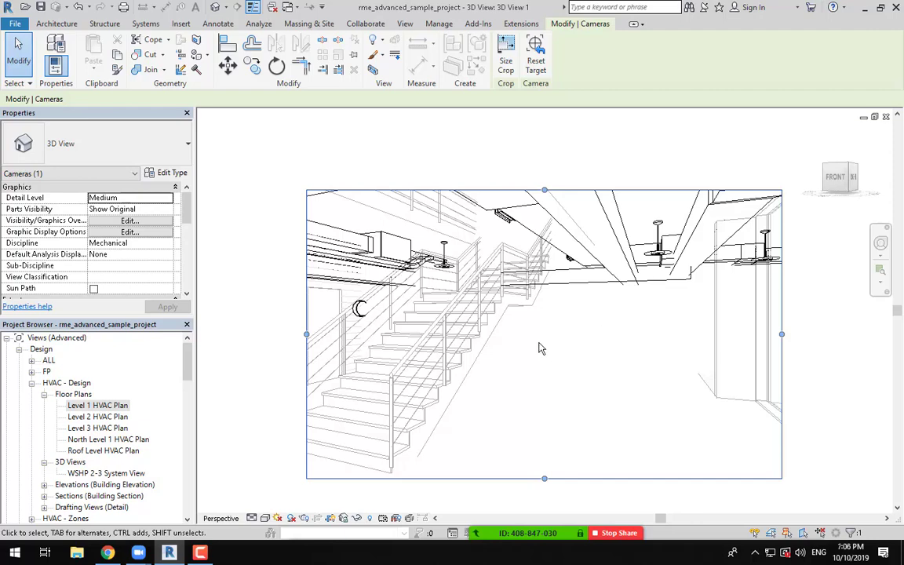
scroll(541, 347, "down", 3)
scroll(518, 353, "up", 3)
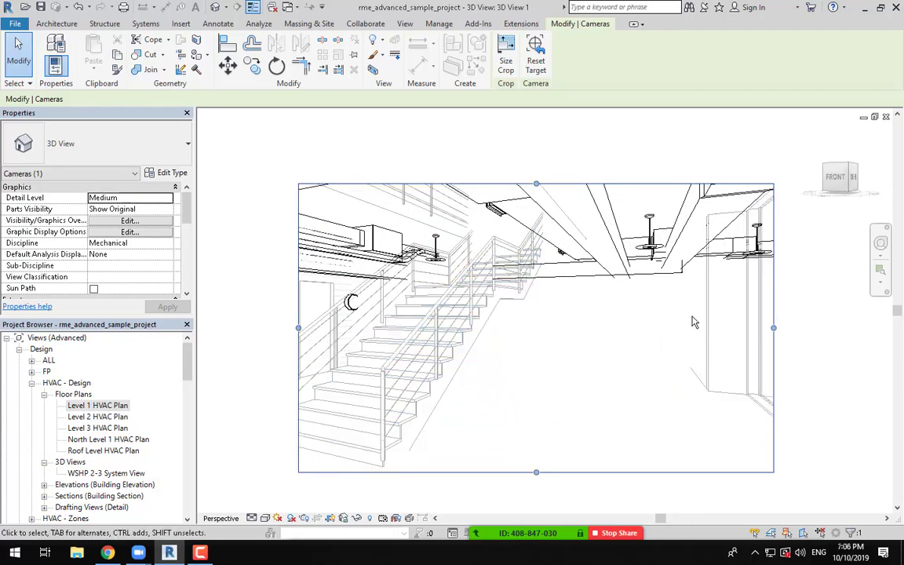
scroll(586, 329, "down", 2)
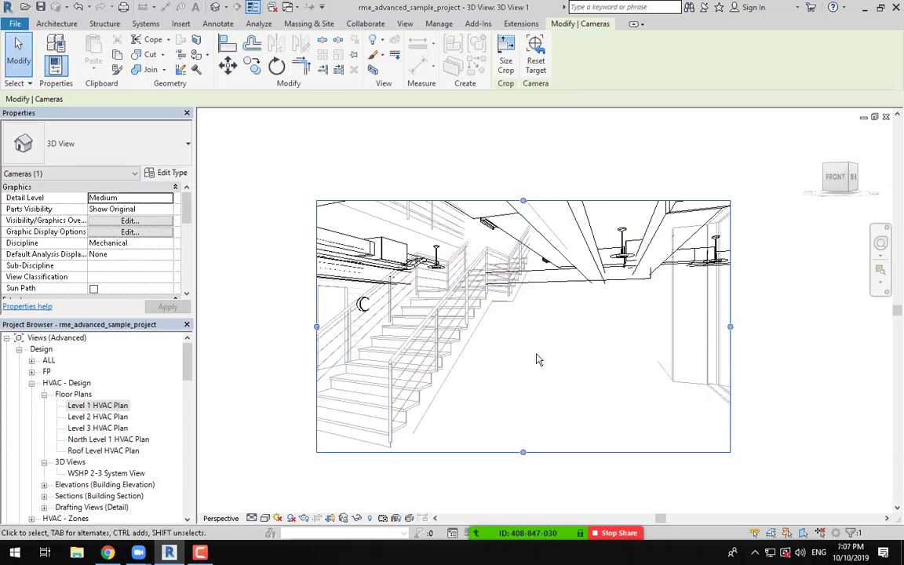
Step: Set the camera view's visual style to Realistic and deselect the camera
left_click(266, 518)
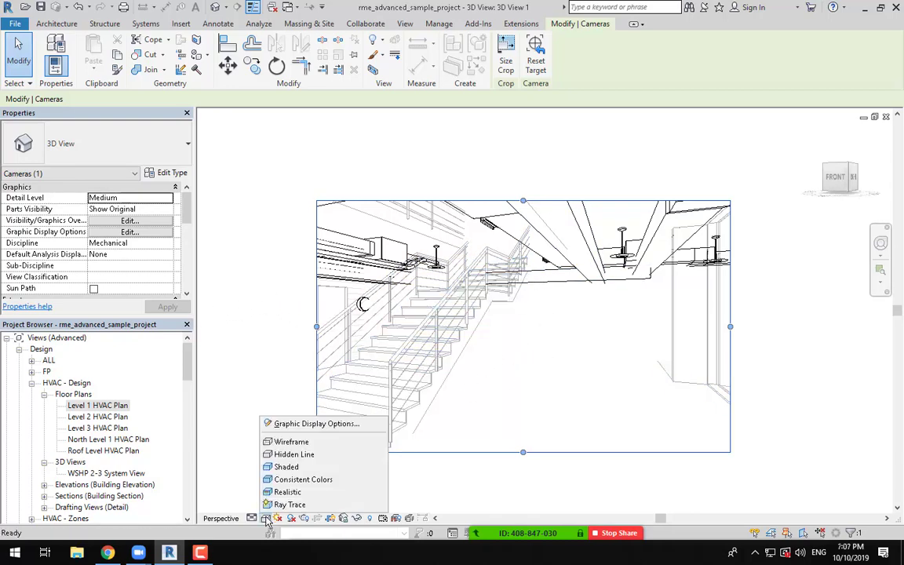
left_click(311, 492)
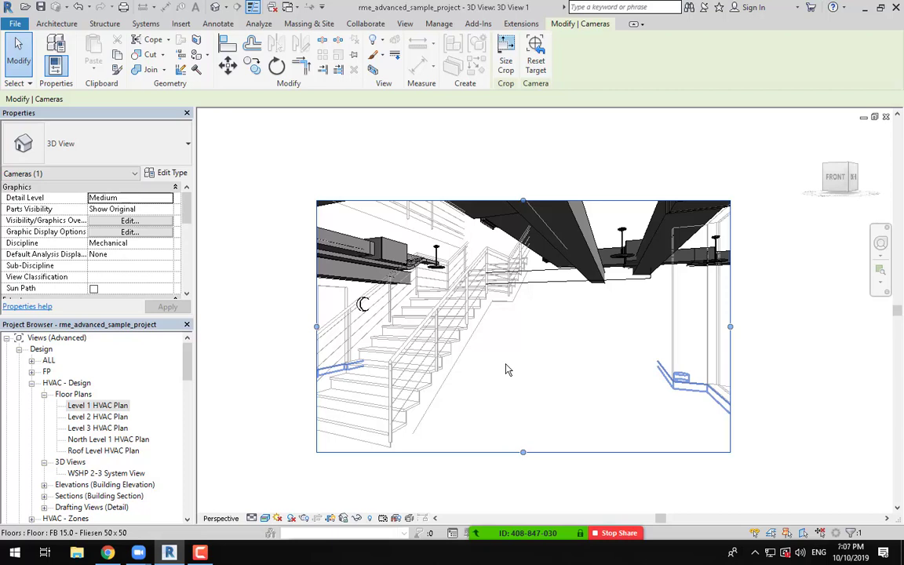
left_click(265, 518)
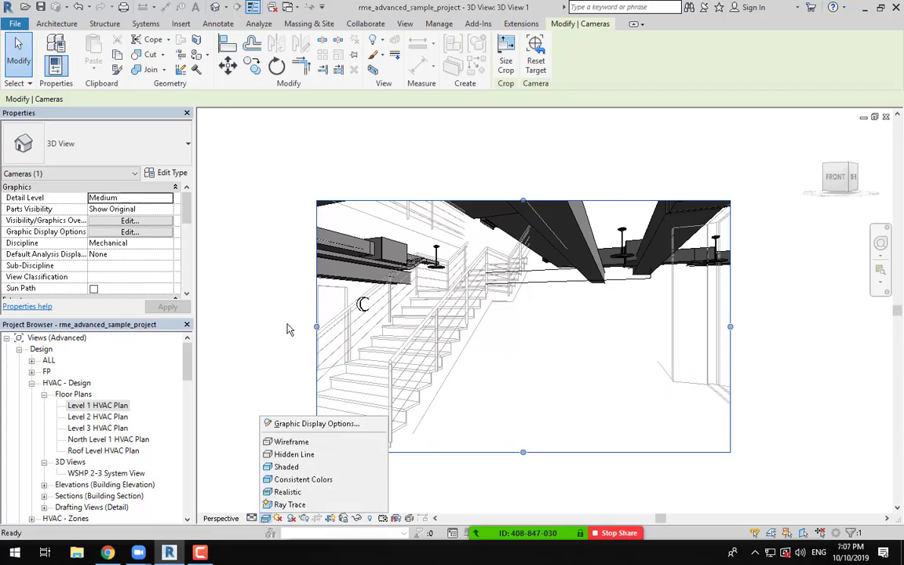
left_click(274, 377)
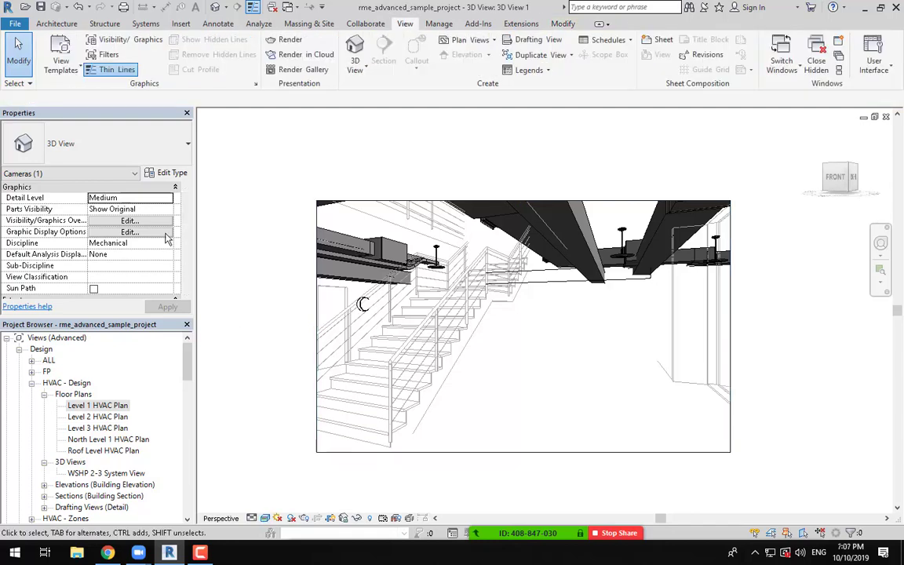
Step: Change the camera view's discipline to Architectural, and finally set it to Coordination
left_click(168, 244)
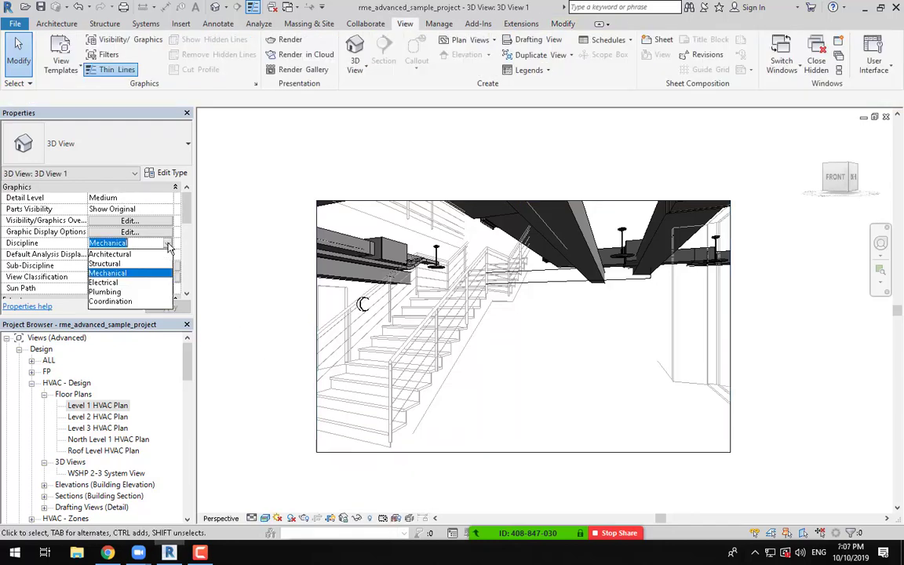
left_click(128, 254)
left_click(168, 307)
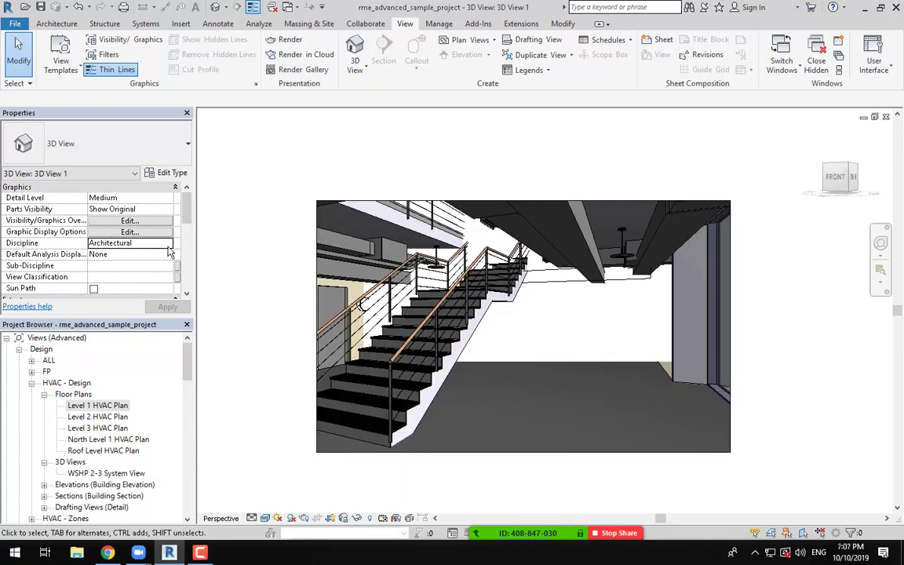
left_click(168, 246)
left_click(114, 301)
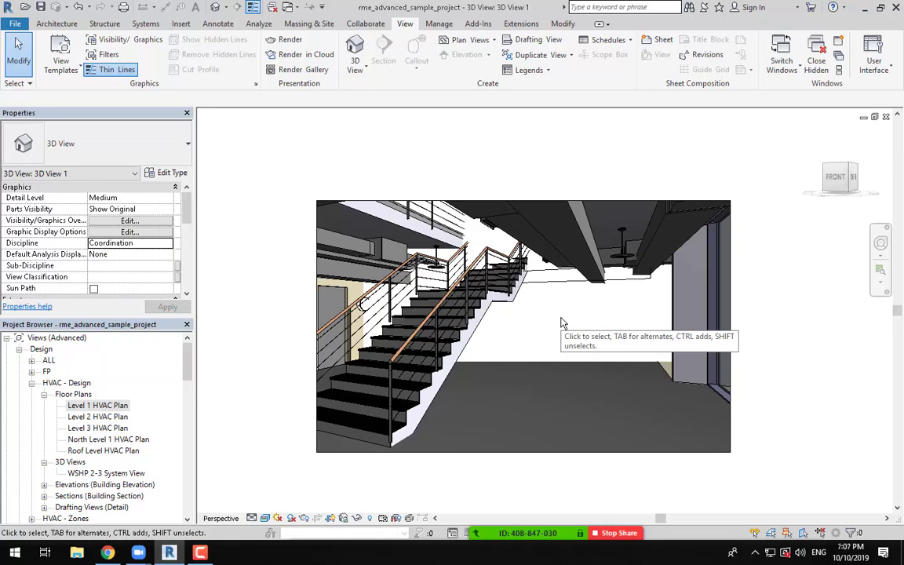
left_click(170, 243)
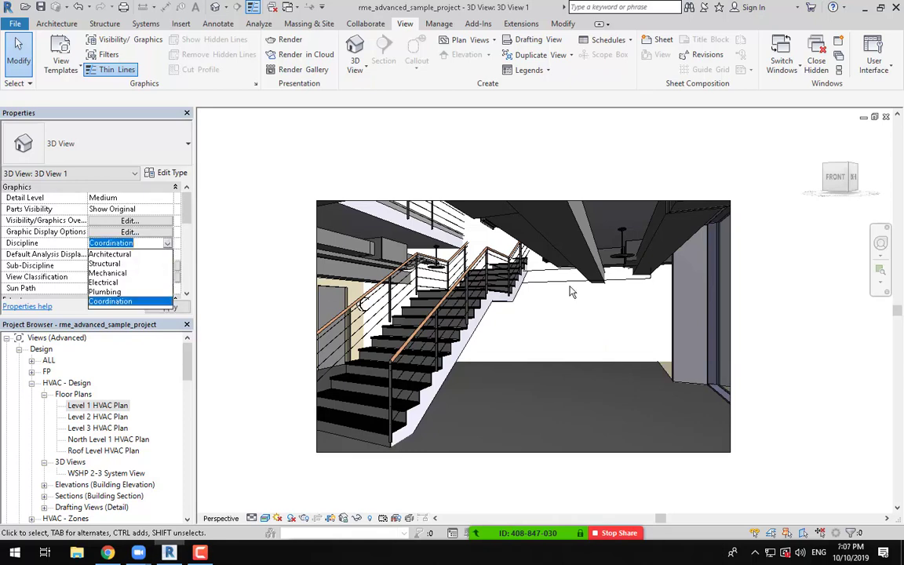
left_click(480, 291)
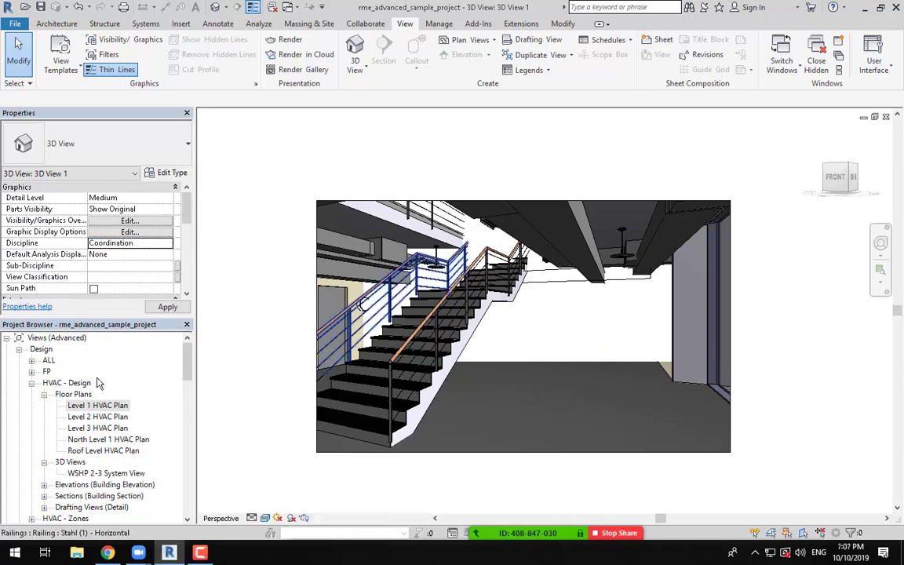
Step: Reapply the Realistic visual style with the view in the Coordination discipline
left_click(265, 518)
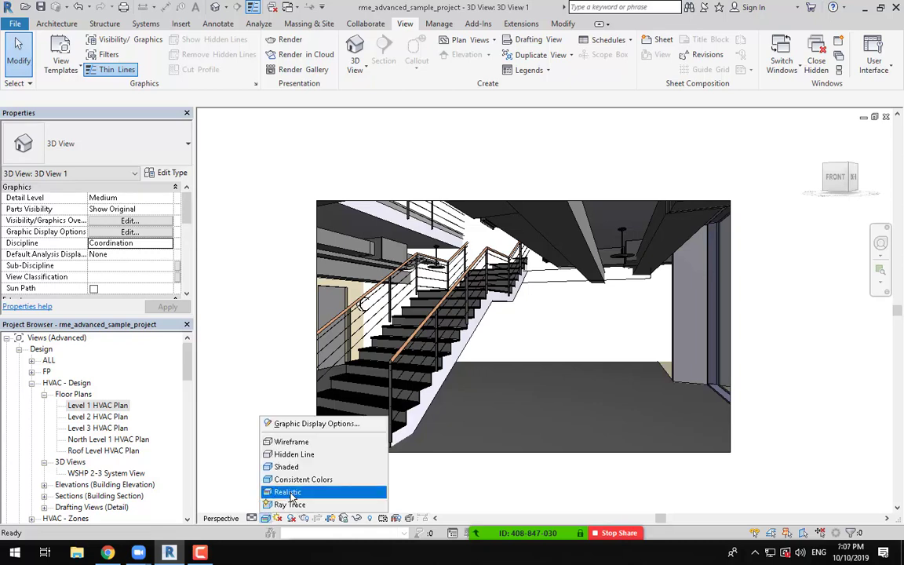
left_click(290, 491)
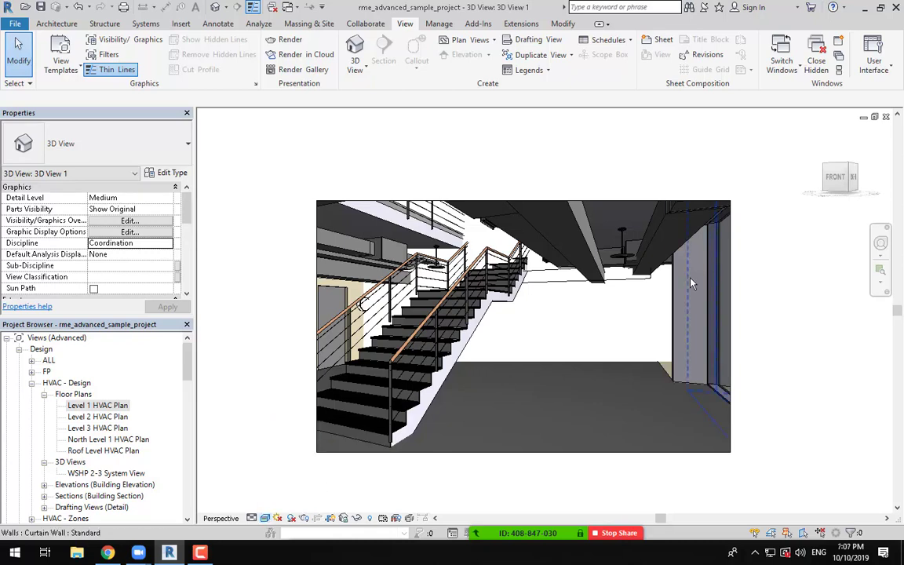
middle_click_drag(626, 353, 605, 343)
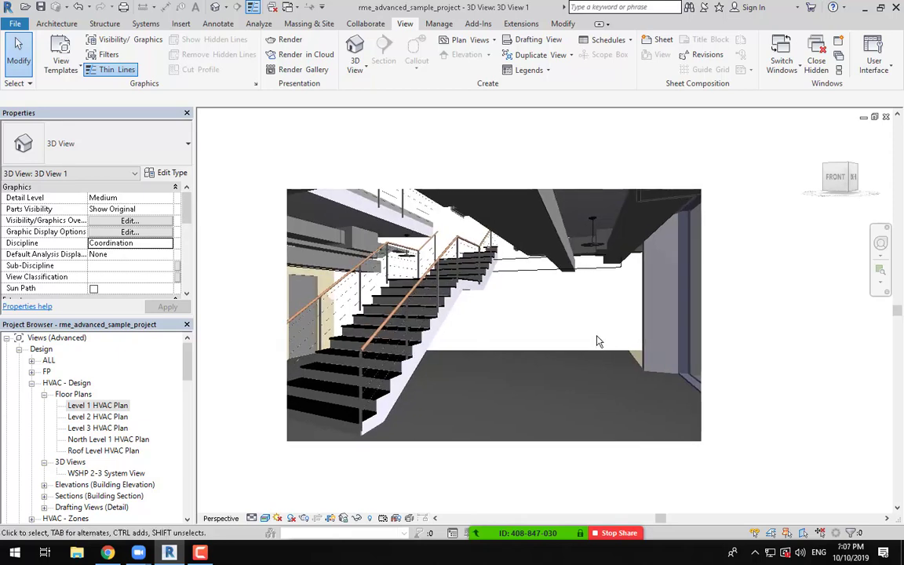
Step: Look around the camera view with the Full Navigation Wheel towards the ceiling ducts and pendant lights, and close the wheel
left_click(880, 243)
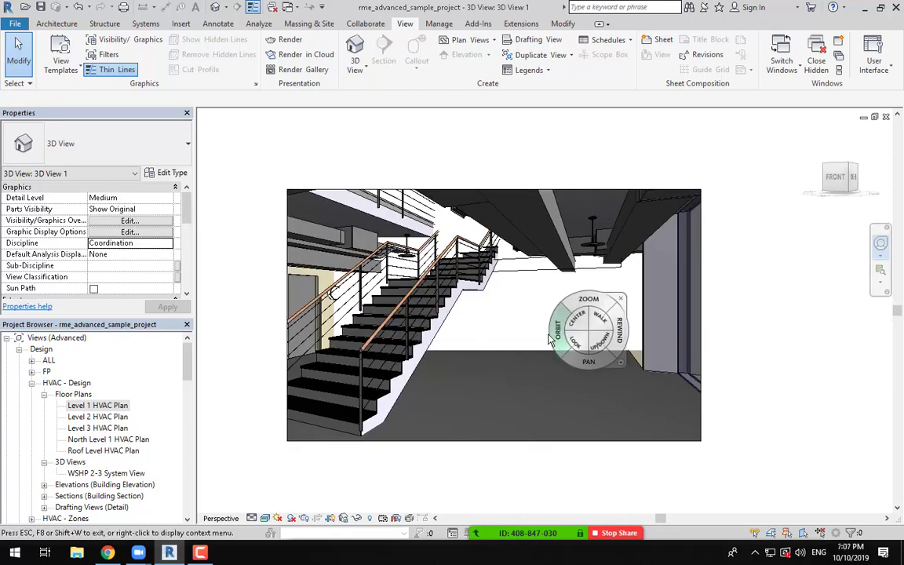
left_click(879, 256)
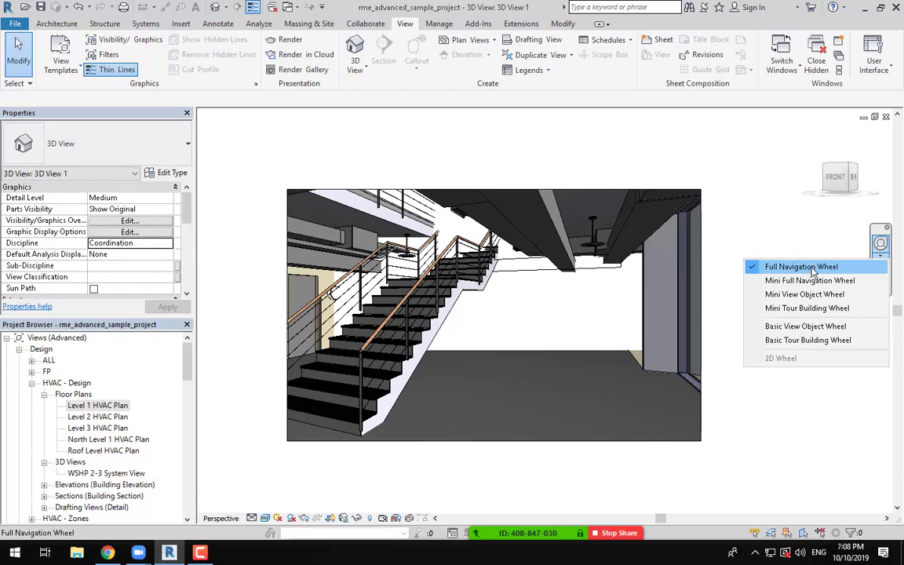
left_click(799, 267)
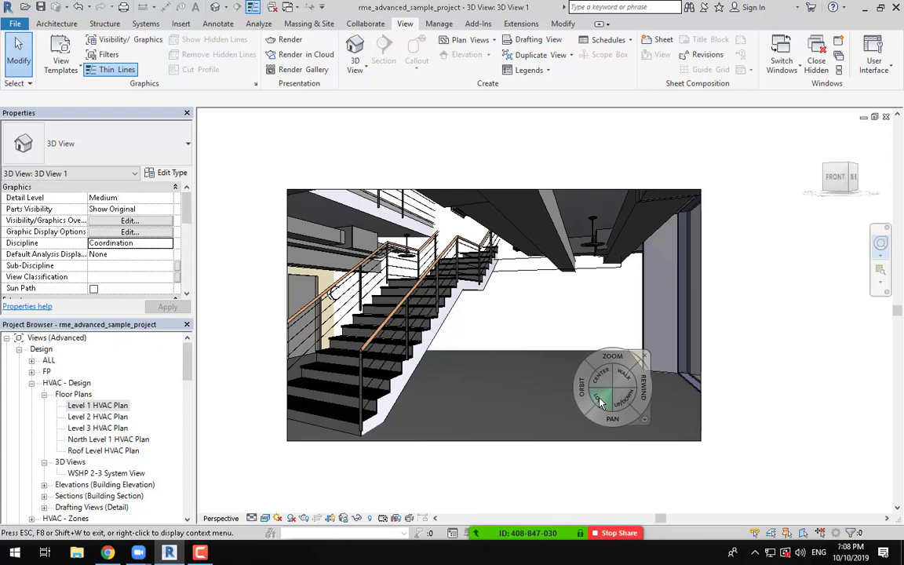
left_click_drag(599, 401, 589, 303)
key("Escape")
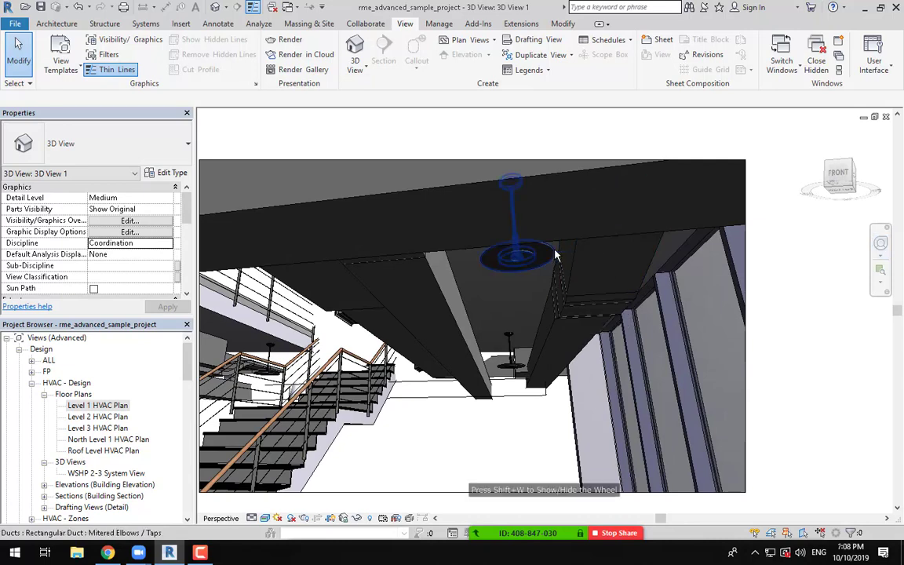
Step: Select the nearest disk pendant light under the ceiling and review its instance properties
left_click(516, 258)
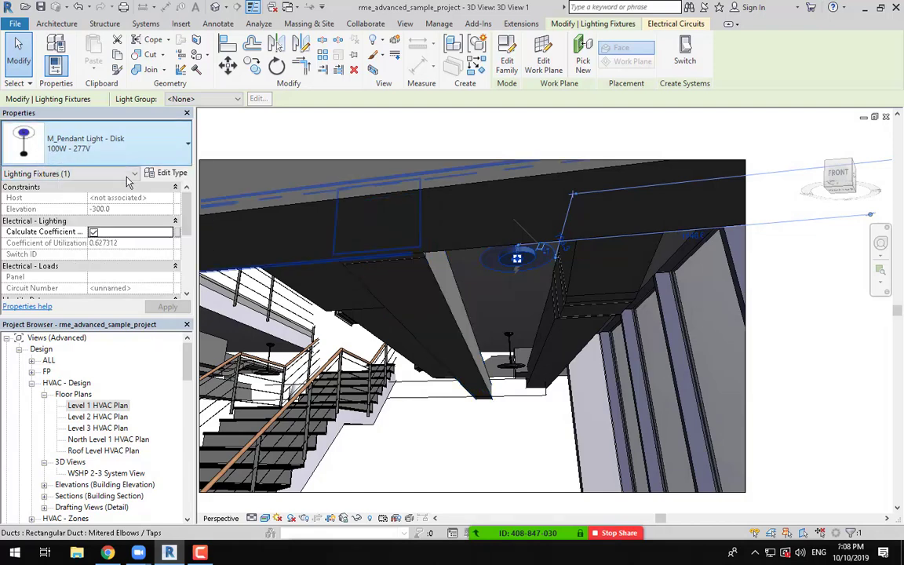
scroll(130, 243, "down", 1)
scroll(130, 243, "down", 5)
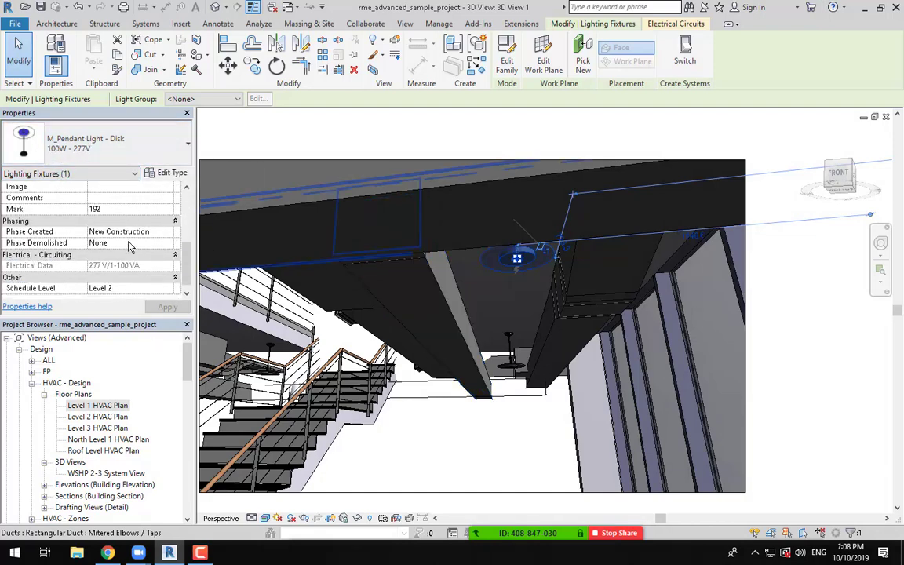
scroll(130, 243, "up", 6)
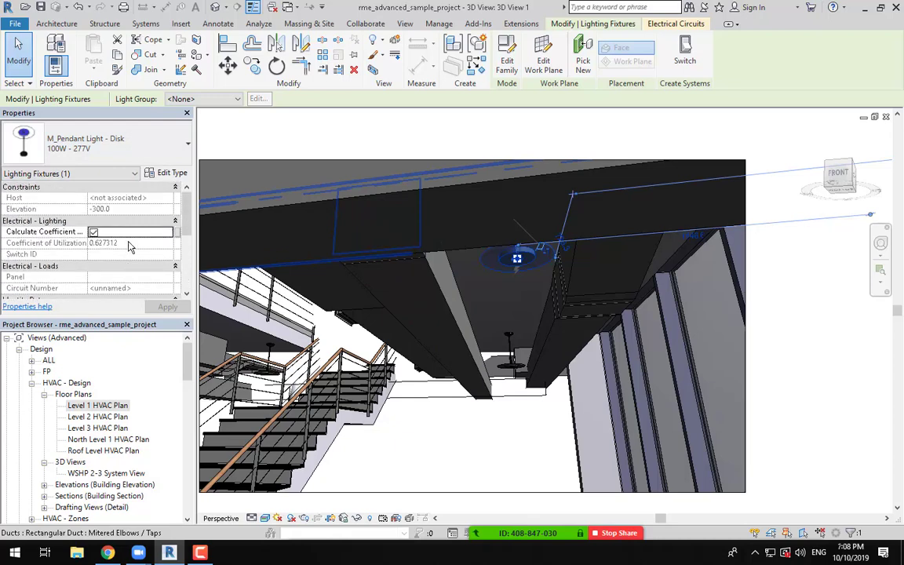
Step: Select the rectangular duct with mitered elbows / taps under the ceiling and review its instance properties
left_click(454, 308)
left_click(125, 98)
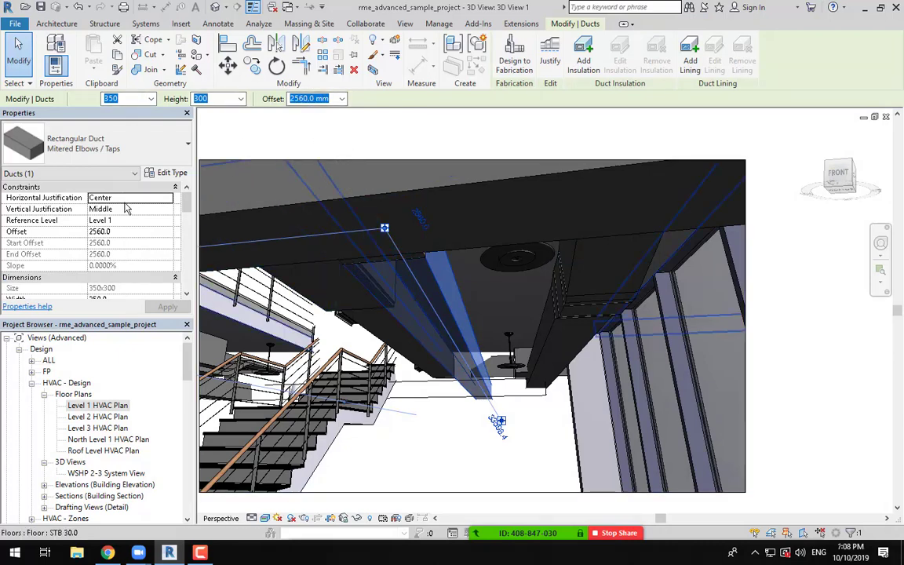
scroll(521, 438, "down", 1)
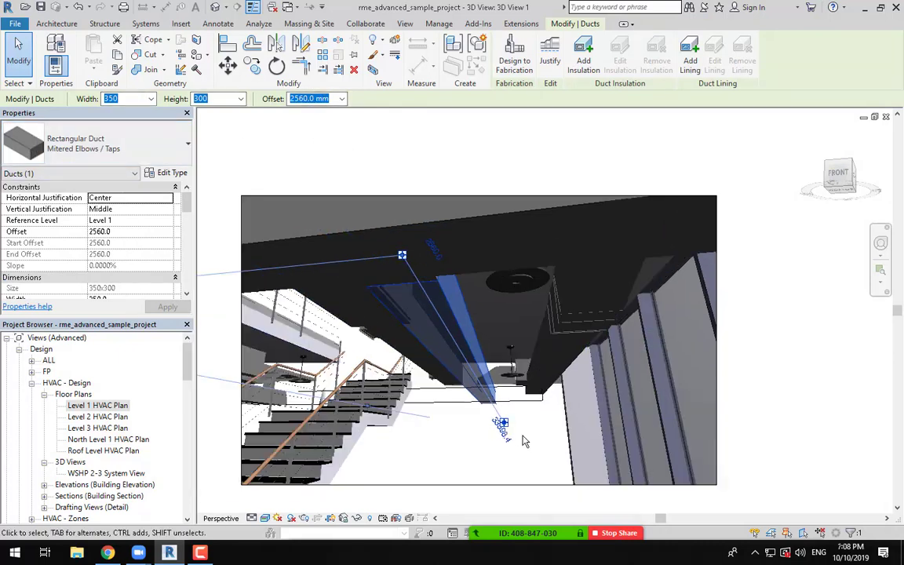
Step: Tilt the camera view back to level with the Full Navigation Wheel and walk forward beneath the ceiling ducts
left_click(880, 243)
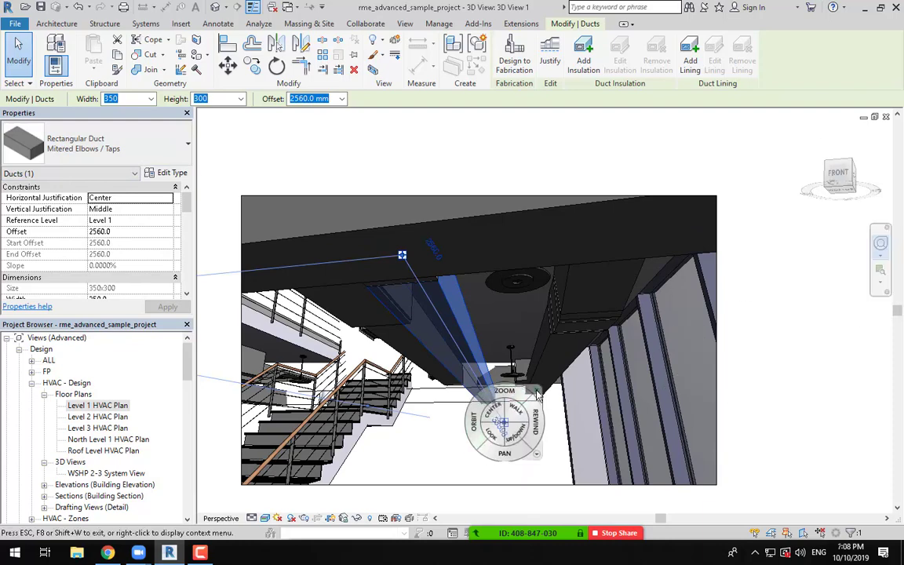
left_click_drag(493, 392, 538, 463)
left_click_drag(495, 481, 514, 494)
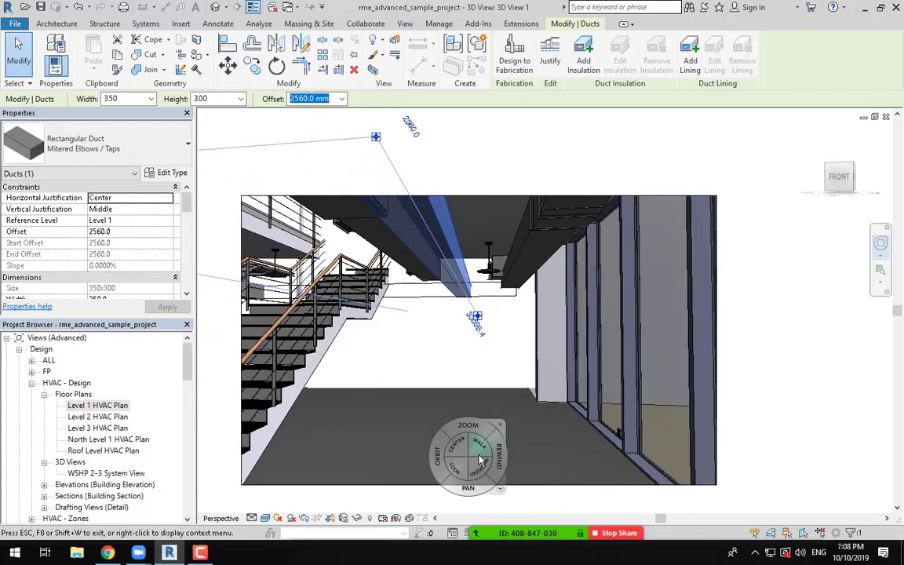
left_click_drag(483, 447, 449, 396)
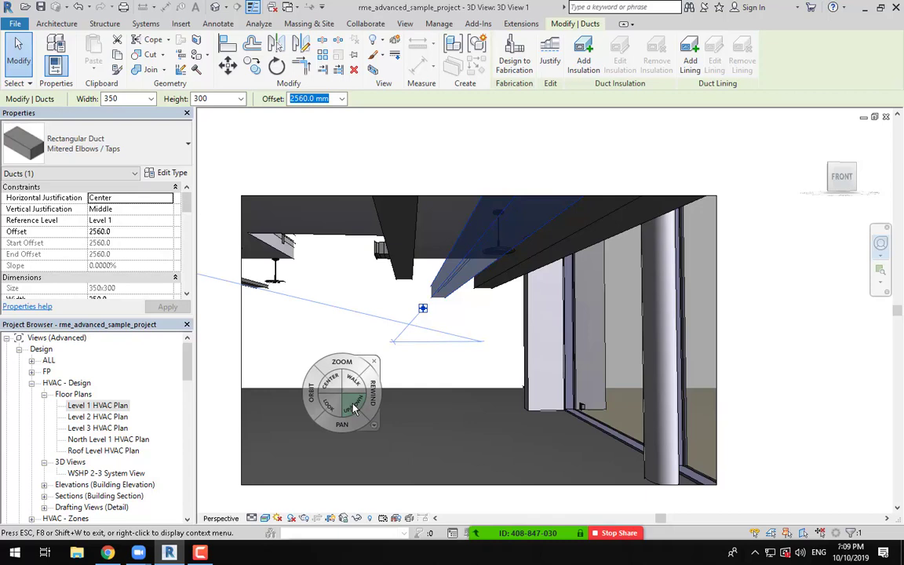
Step: Raise the camera to the upper floor with the wheel's Up/Down control, look around towards the side wall, and close the wheel
left_click_drag(353, 408, 353, 408)
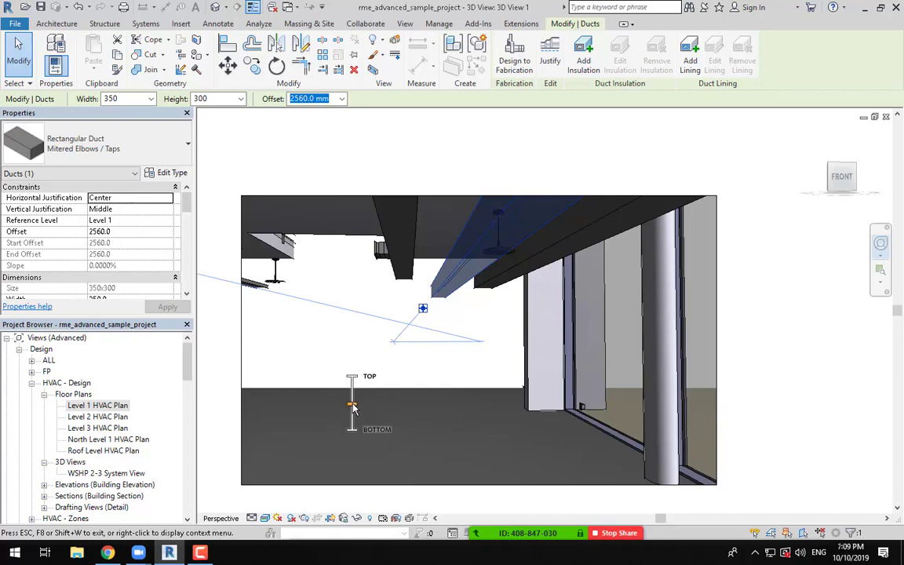
left_click_drag(353, 401, 379, 202)
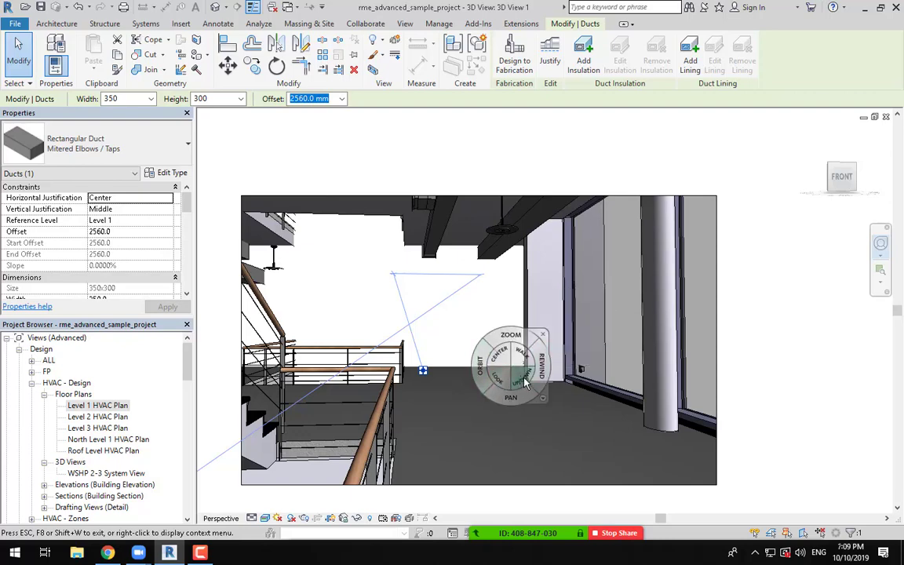
left_click_drag(499, 384, 483, 400)
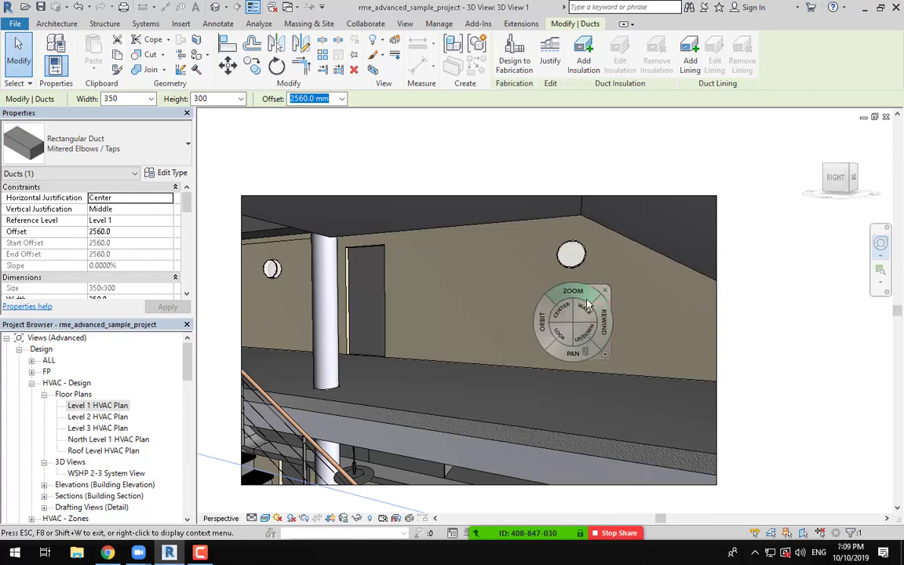
left_click(614, 284)
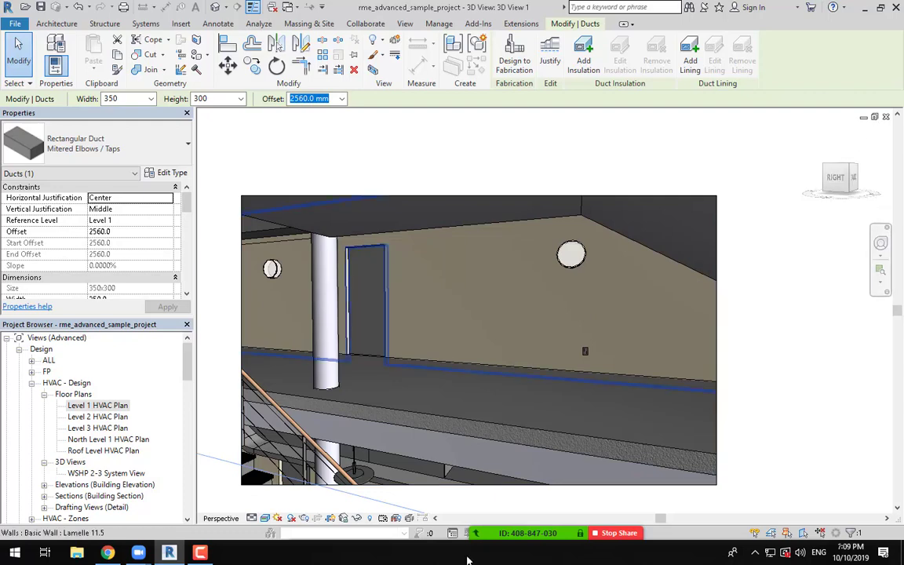
left_click(201, 551)
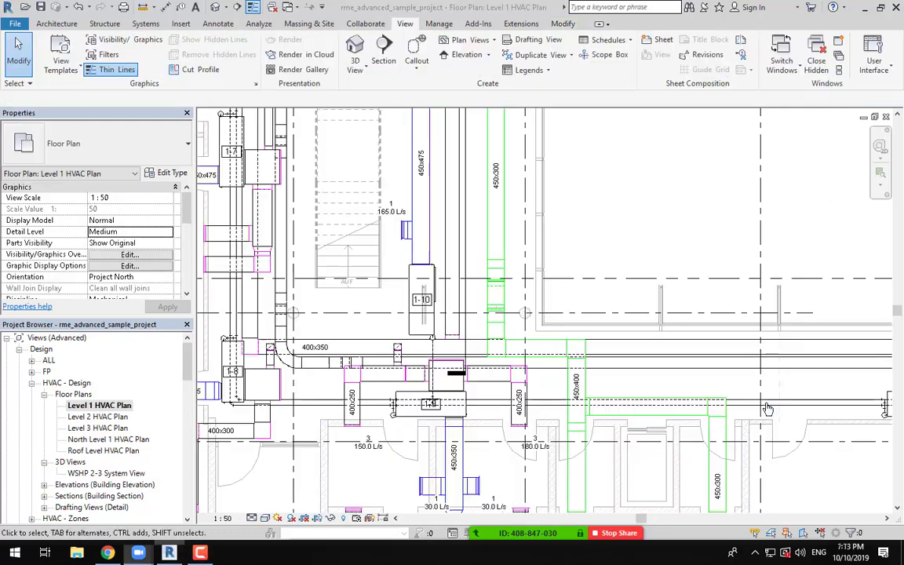
Step: Create a walkthrough on the Level 1 HVAC Plan, from the room between grids C and D through the double doors and along the corridor
left_click(357, 71)
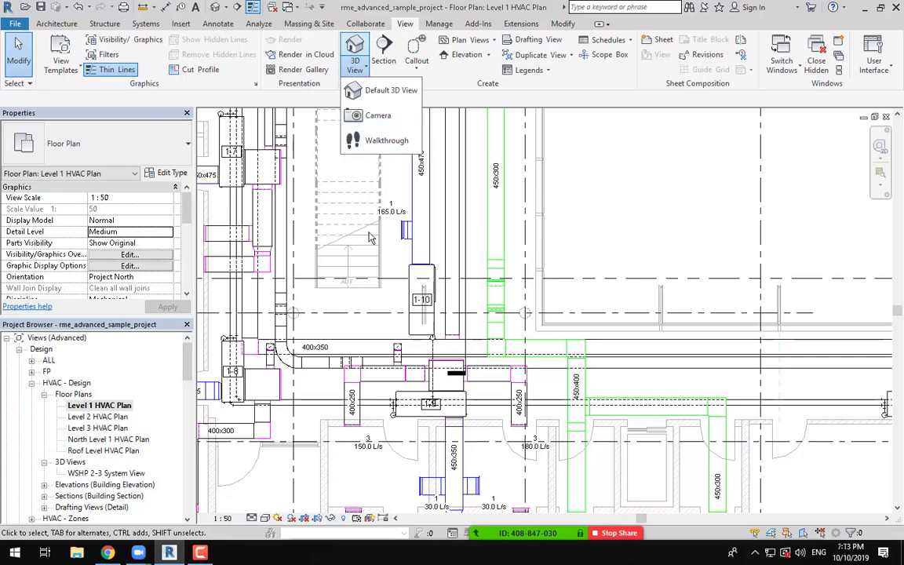
scroll(345, 216, "down", 1)
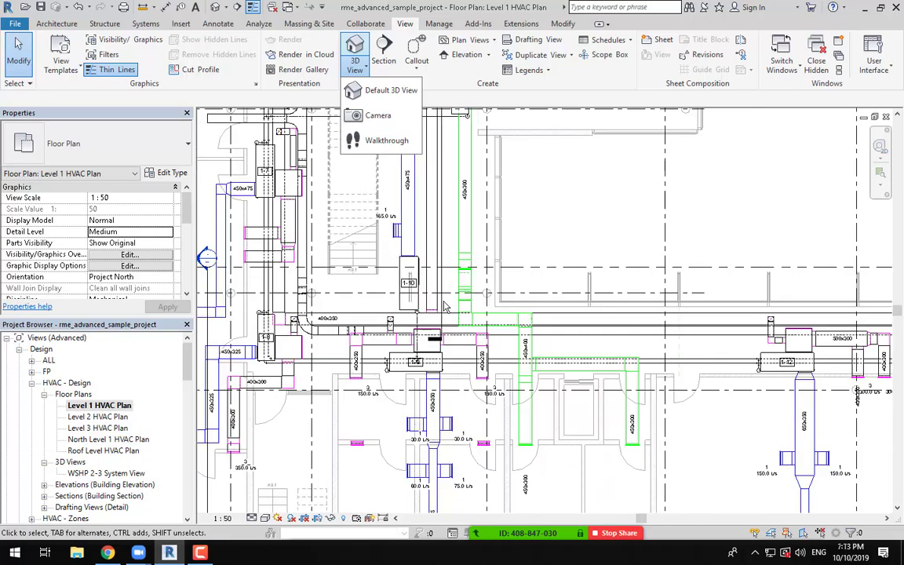
scroll(416, 267, "down", 2)
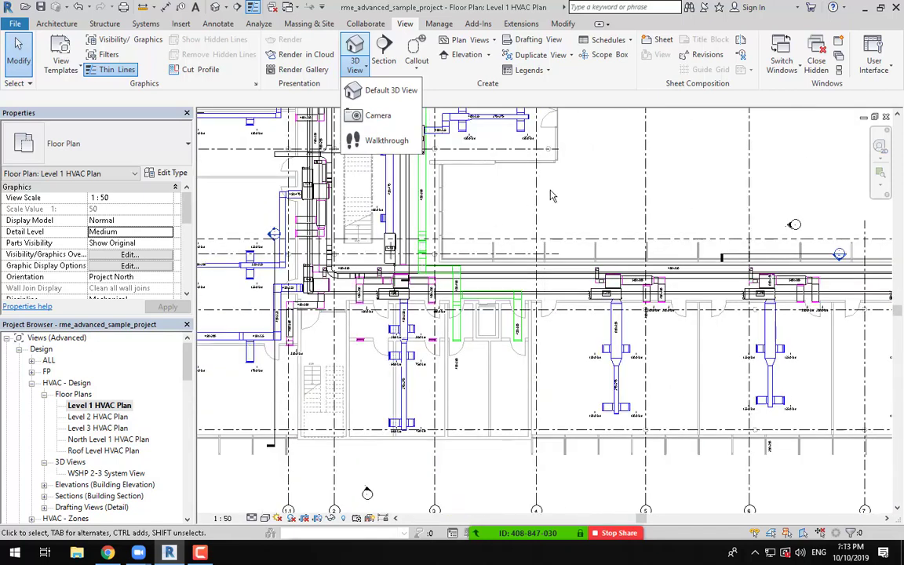
scroll(518, 243, "down", 3)
middle_click_drag(448, 202, 531, 353)
scroll(533, 171, "up", 2)
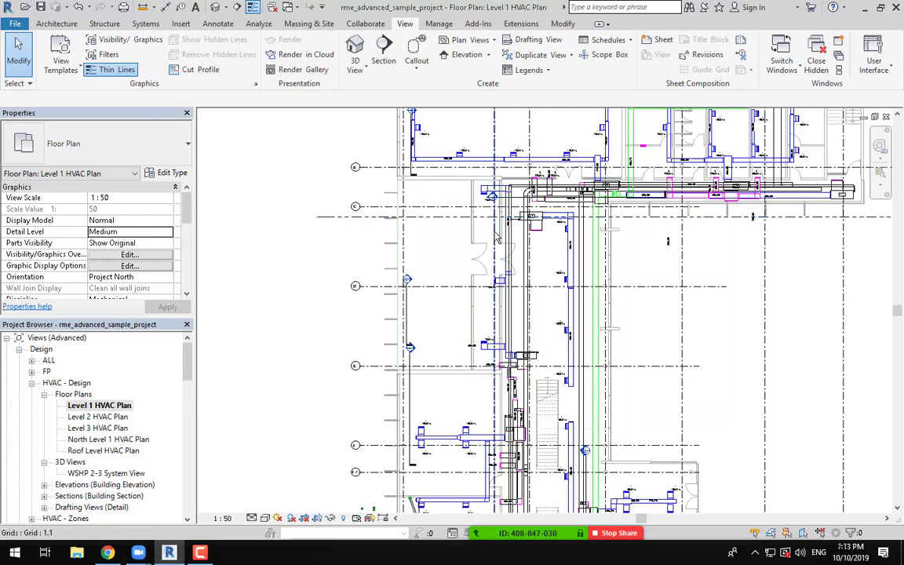
scroll(571, 276, "up", 3)
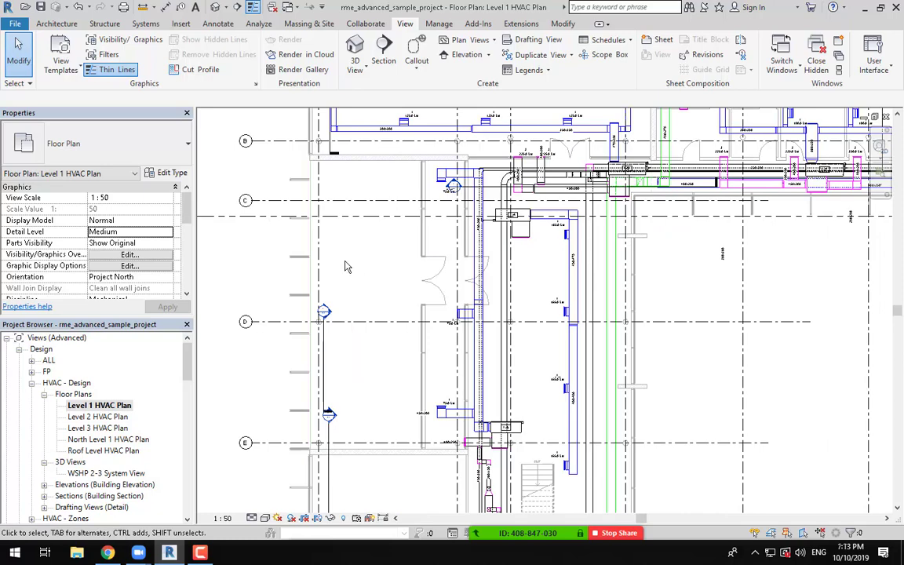
left_click(355, 67)
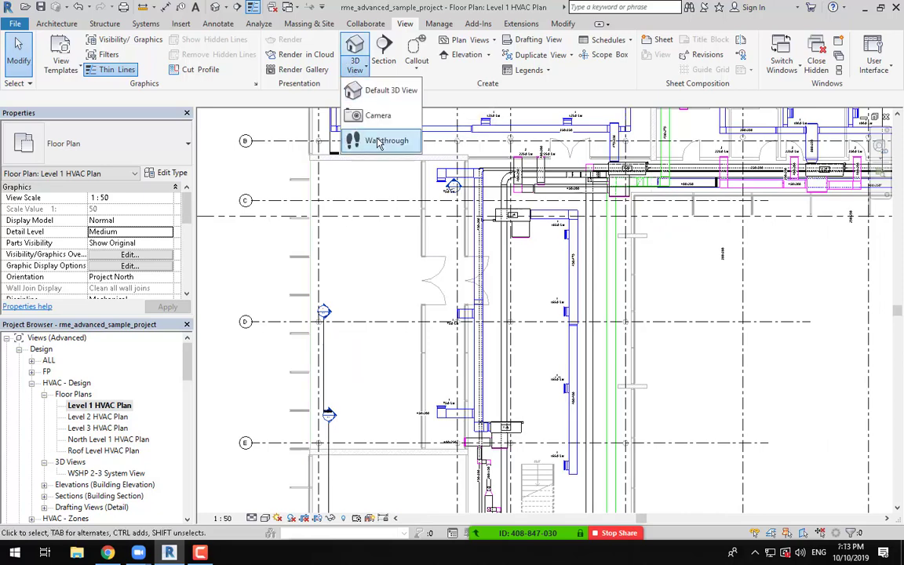
left_click(379, 141)
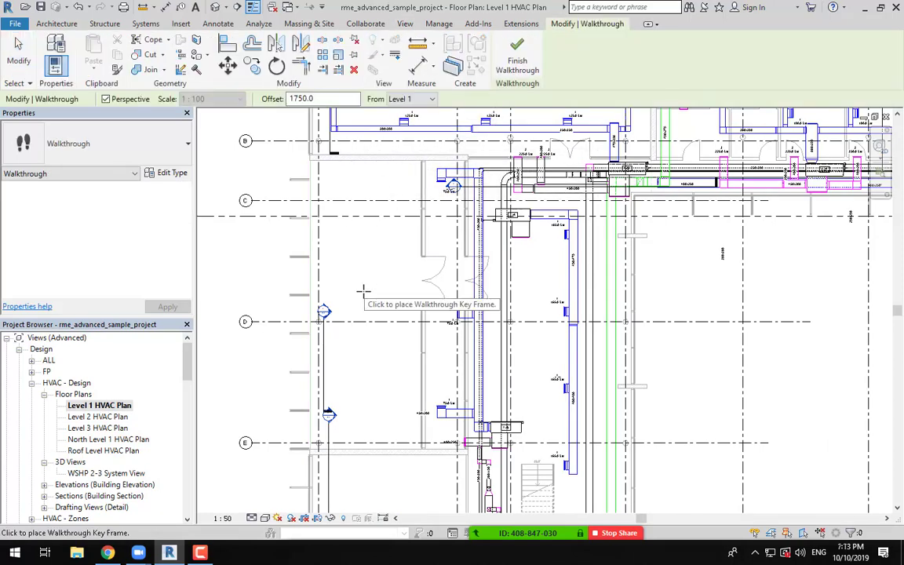
left_click(340, 276)
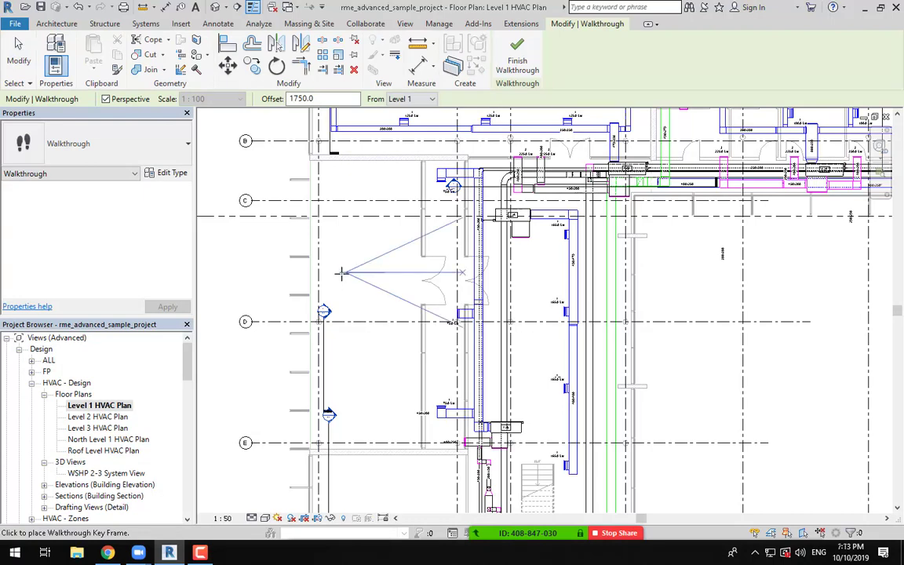
left_click(380, 277)
left_click(438, 269)
left_click(487, 255)
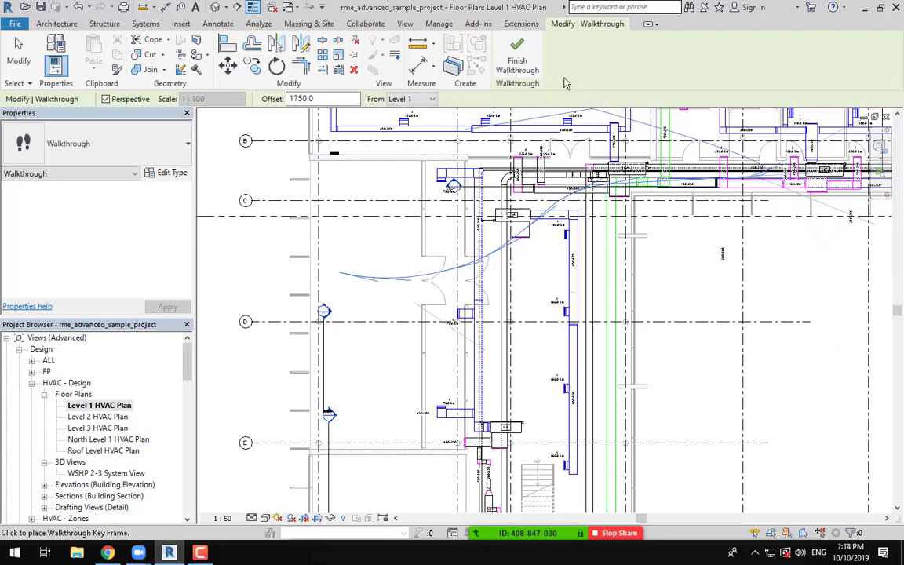
left_click(292, 98)
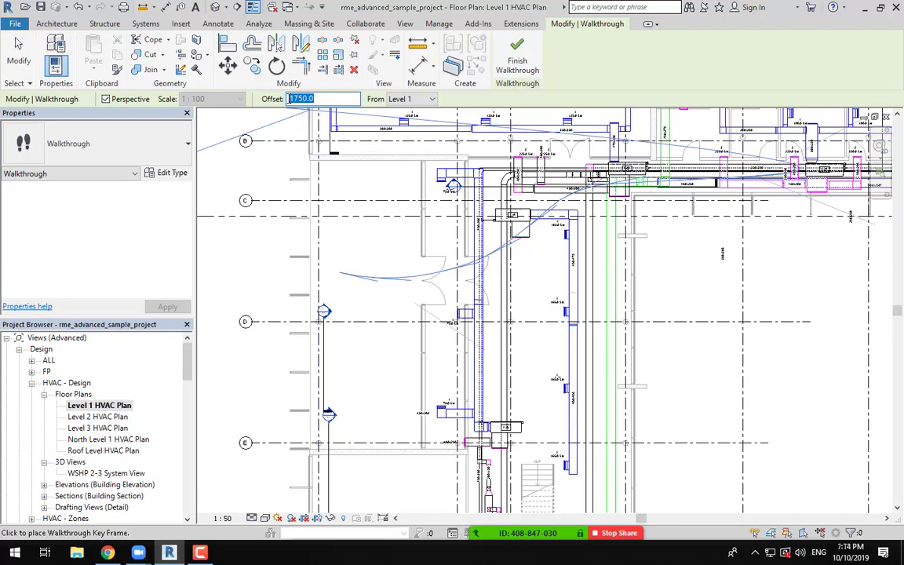
left_click(531, 69)
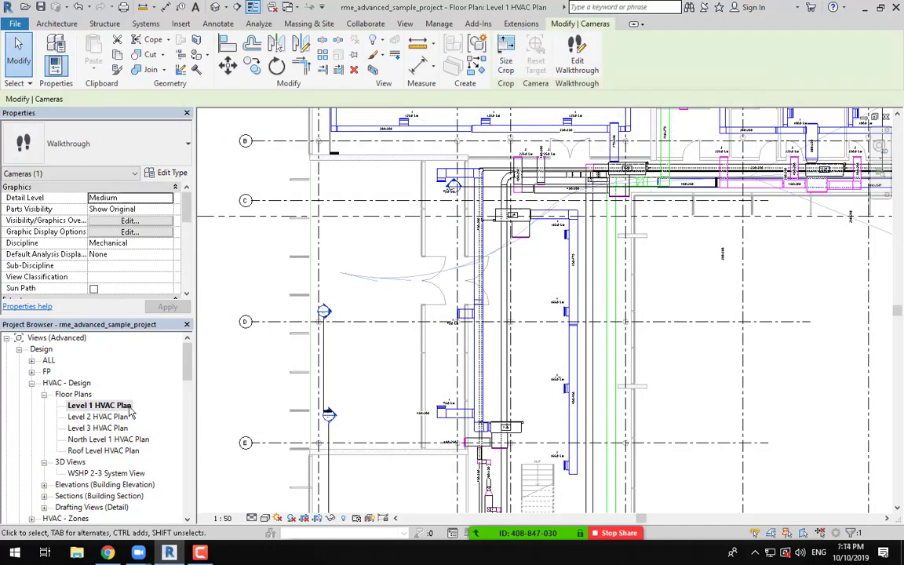
Step: Edit the walkthrough, set its active frame to 1, and open the walkthrough view
left_click(574, 57)
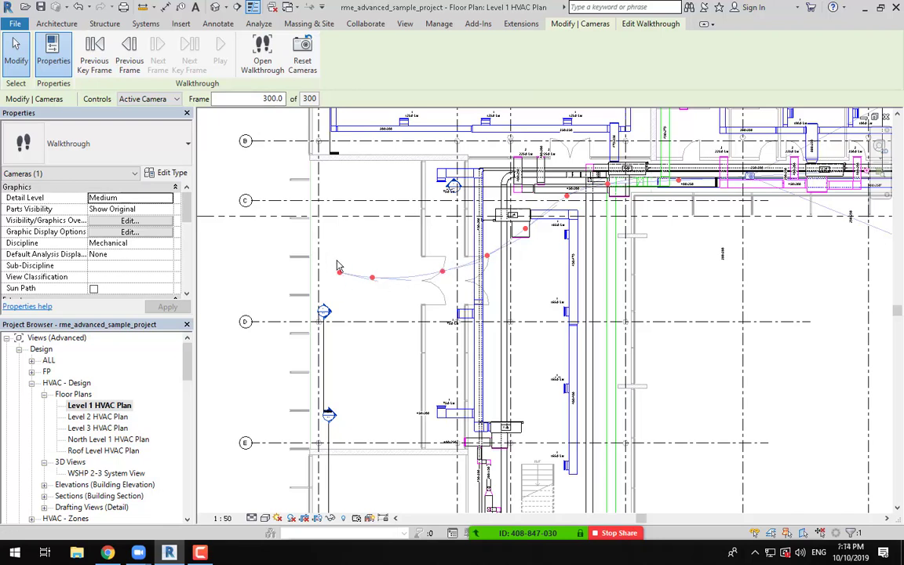
left_click_drag(245, 100, 312, 96)
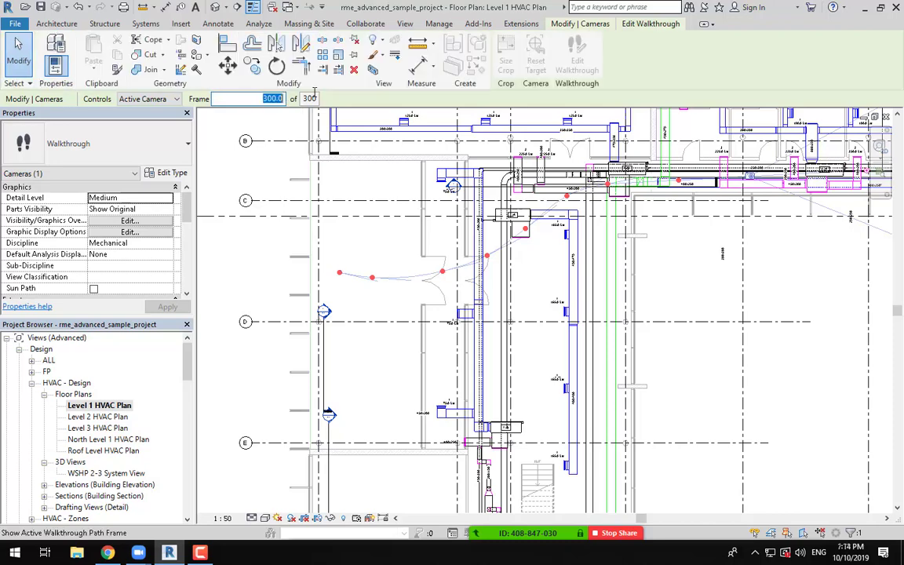
type("1")
key("Return")
left_click(636, 26)
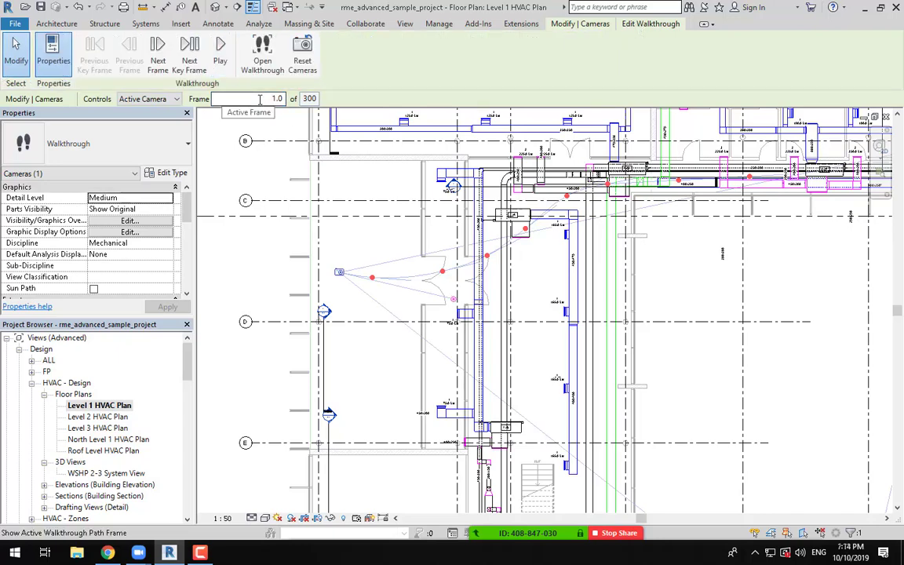
left_click(256, 56)
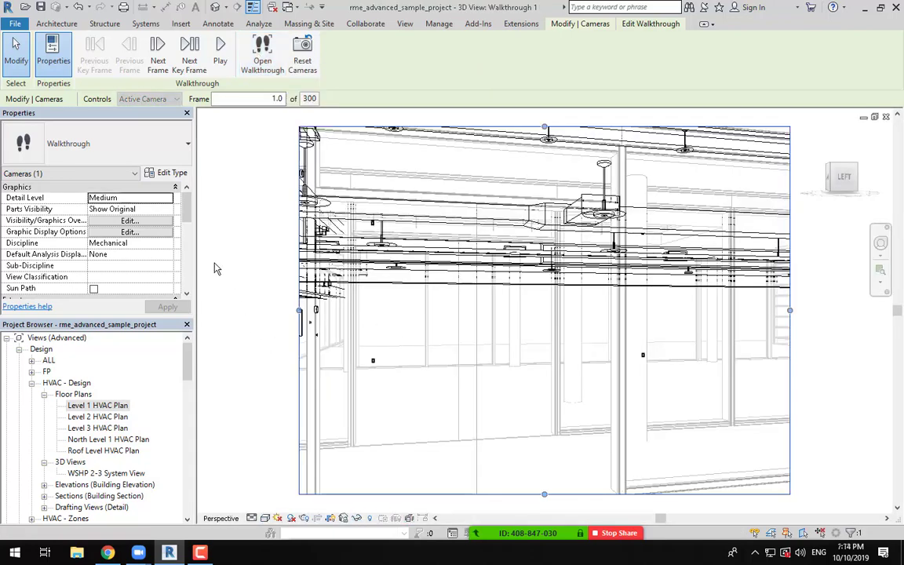
Step: Set the walkthrough view's discipline to Coordination with a filled-colour visual style, and play the walkthrough from frame 1
left_click(171, 245)
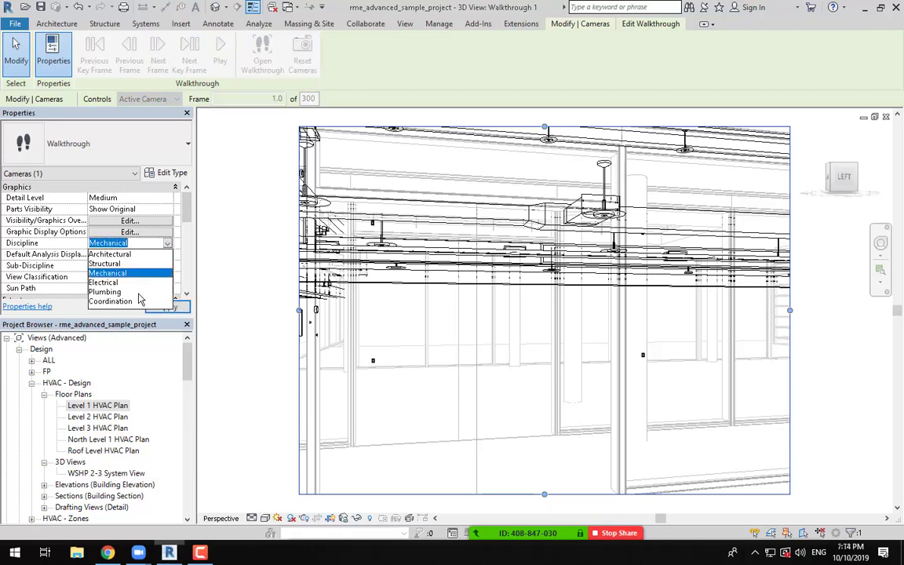
left_click(136, 302)
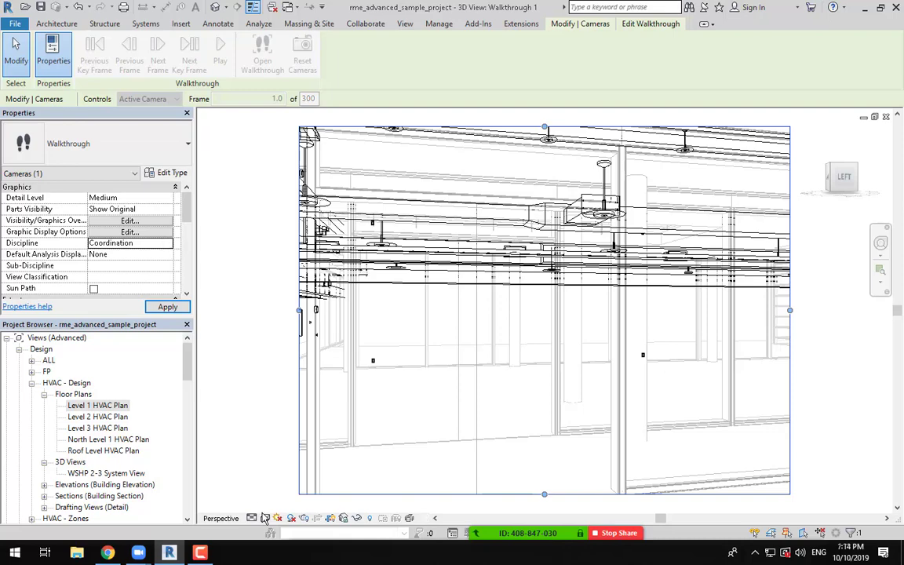
left_click(265, 518)
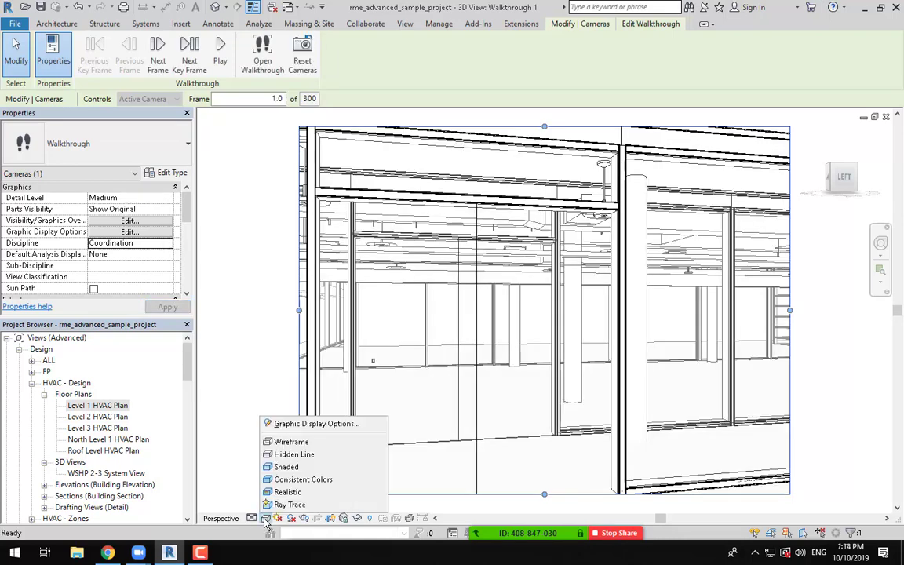
left_click(288, 482)
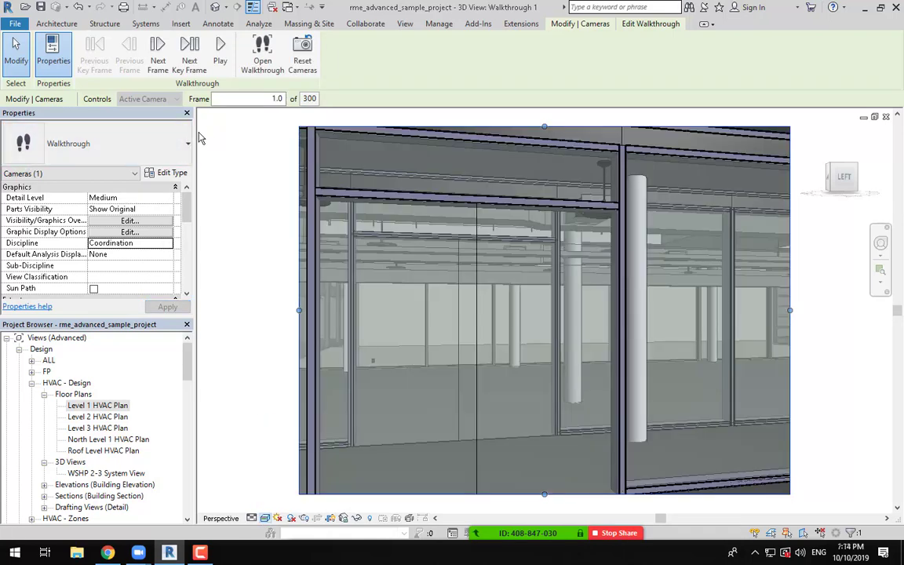
left_click(219, 51)
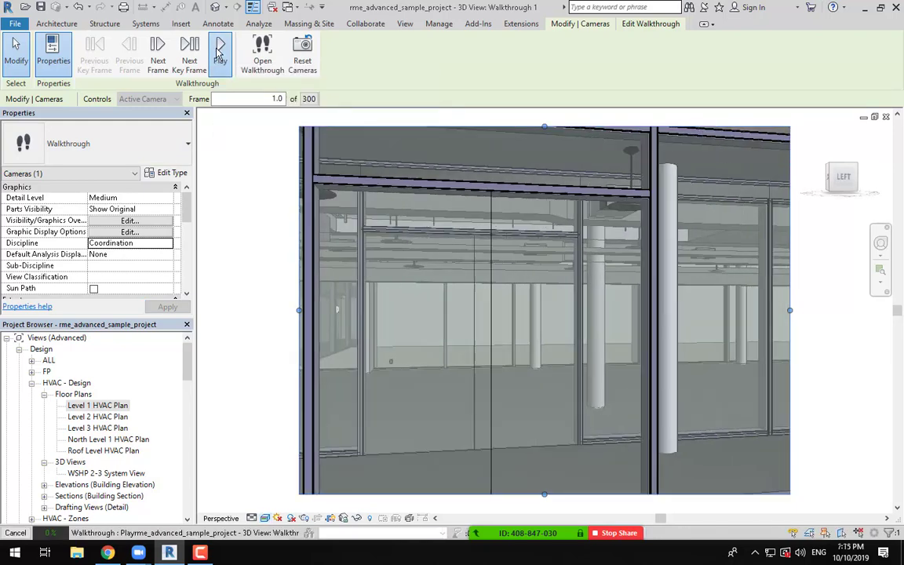
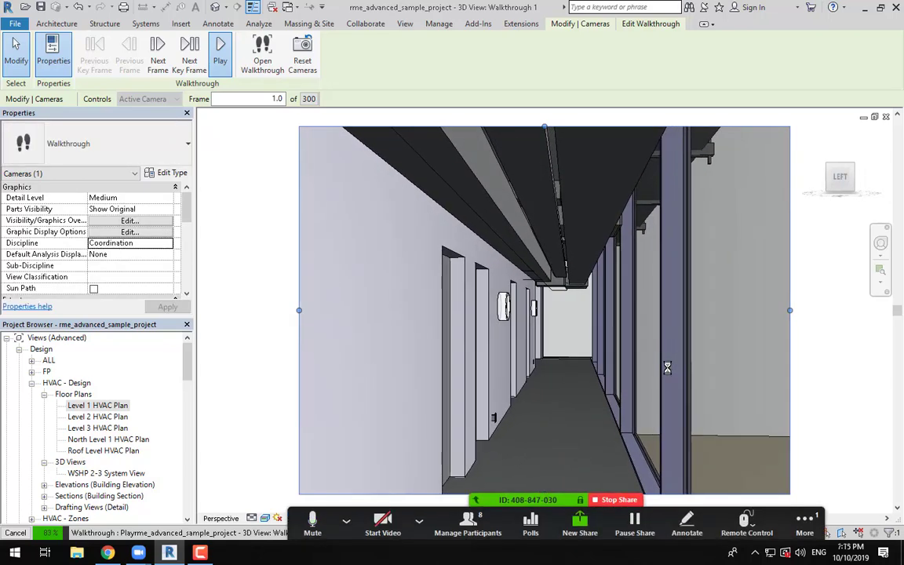
Step: Open the Zoom group chat during the playback to read the participants' messages
left_click(815, 525)
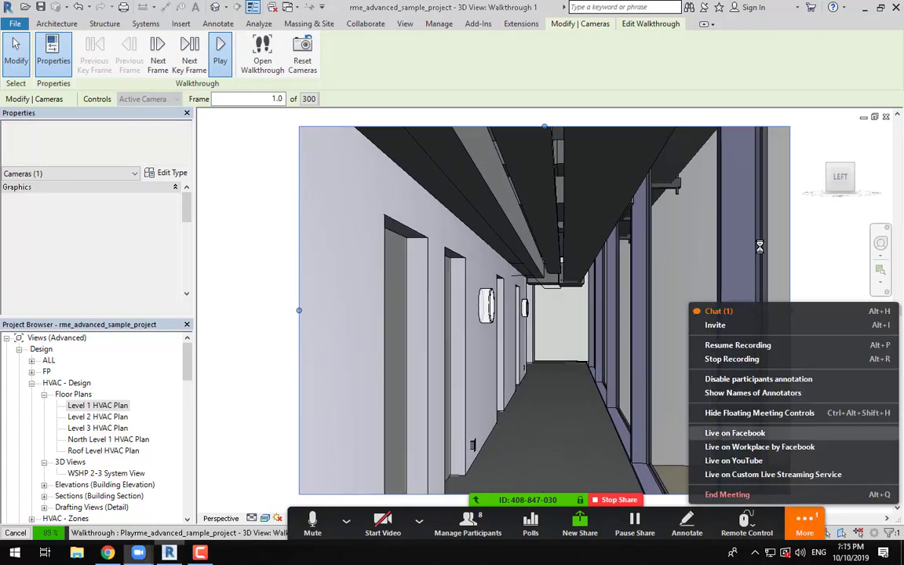
left_click(824, 312)
left_click(816, 530)
left_click(765, 354)
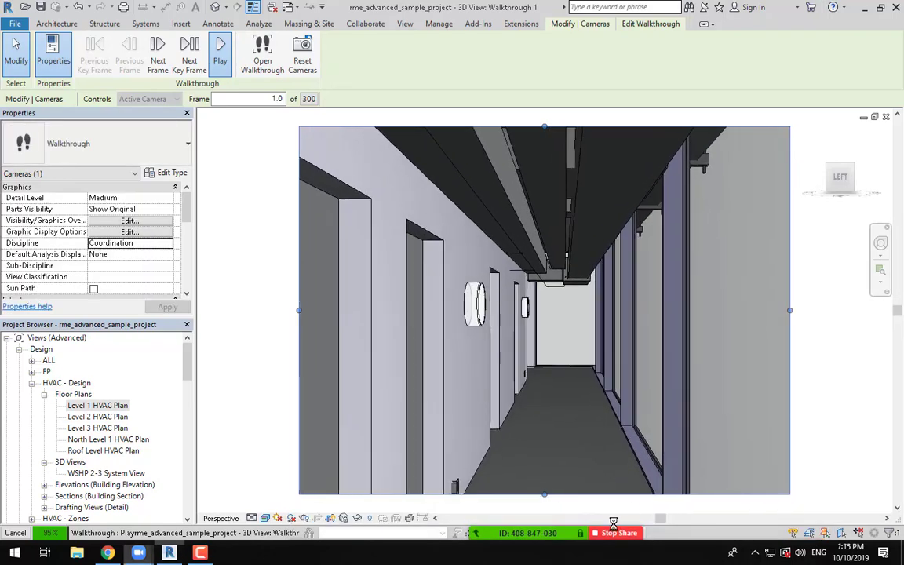
left_click(804, 524)
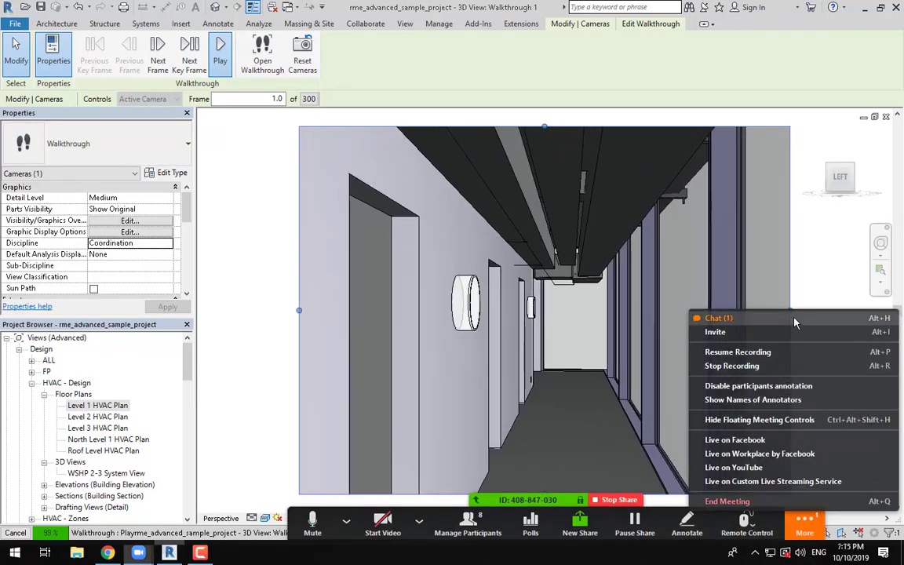
left_click(718, 318)
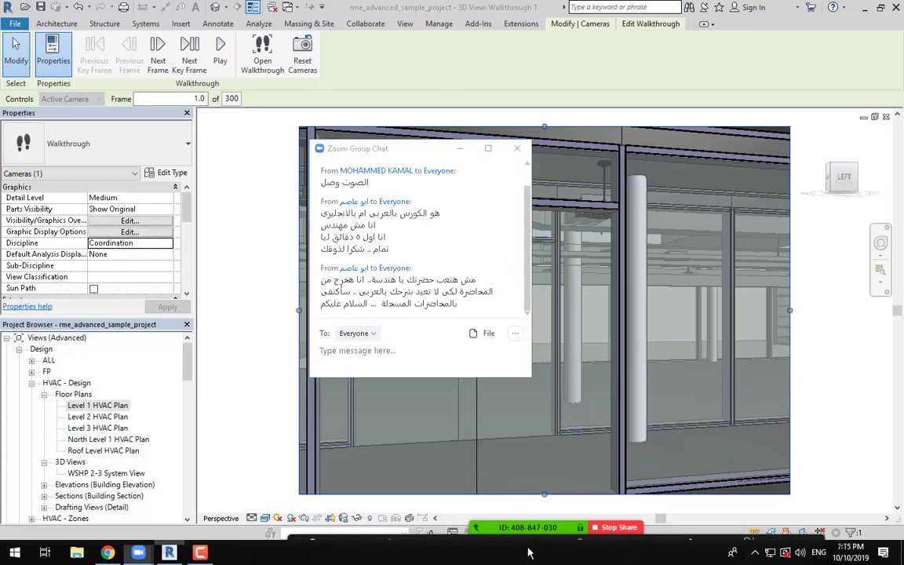
Step: Look through the Zoom participants list, and minimize both the list and the group chat
left_click(466, 522)
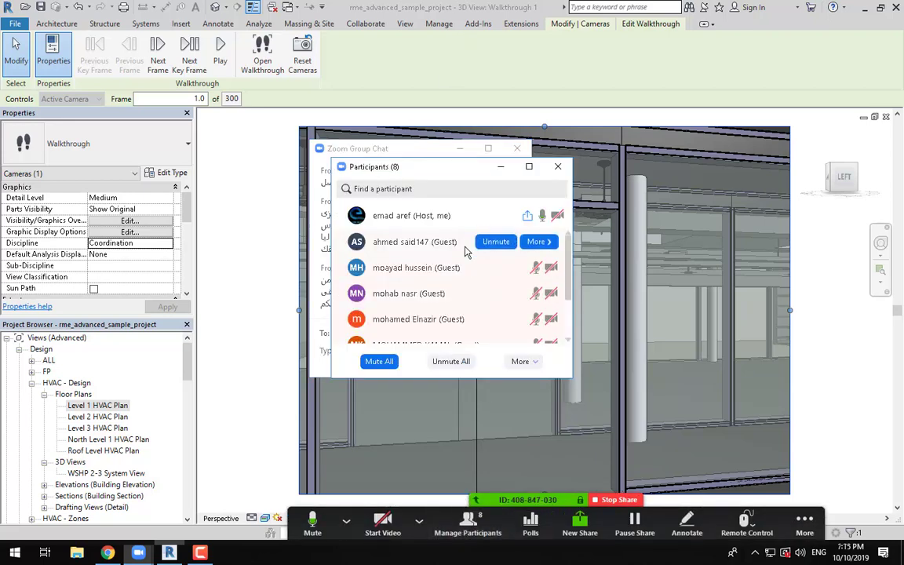
scroll(460, 281, "down", 2)
scroll(460, 280, "down", 1)
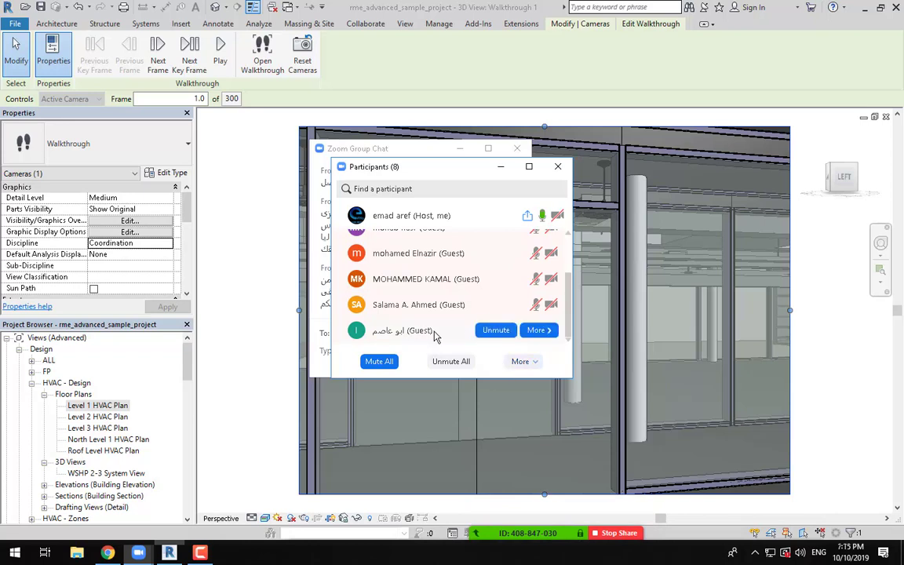
scroll(451, 313, "up", 3)
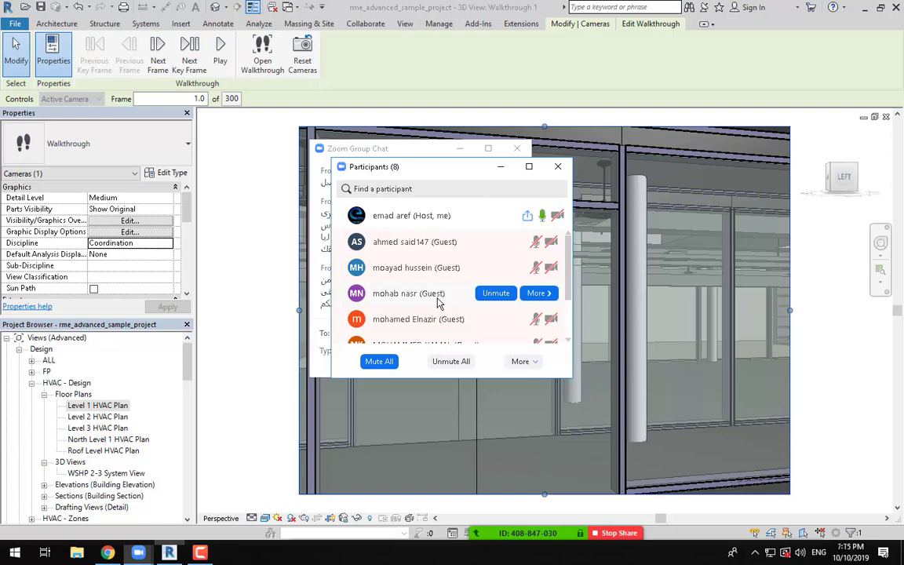
left_click_drag(452, 170, 546, 226)
scroll(525, 340, "down", 2)
scroll(525, 345, "down", 1)
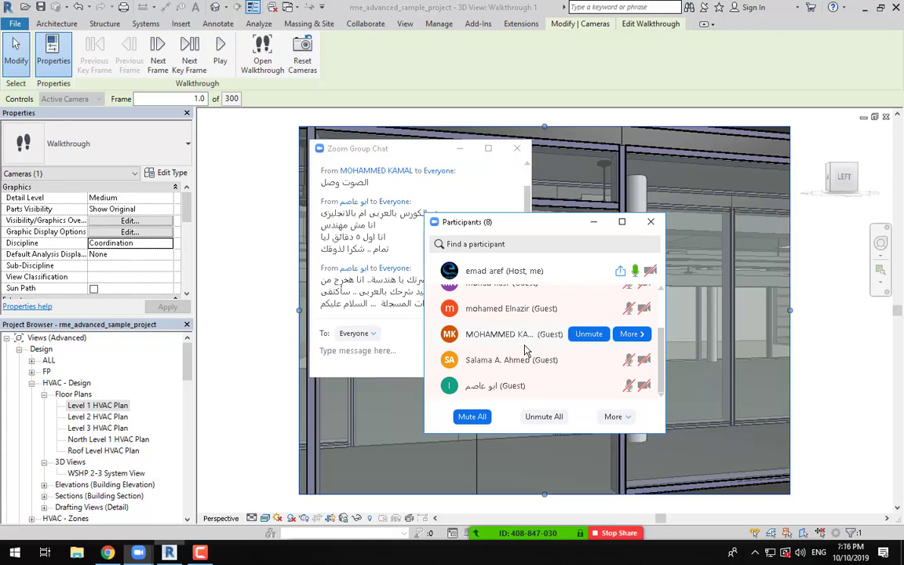
left_click(595, 224)
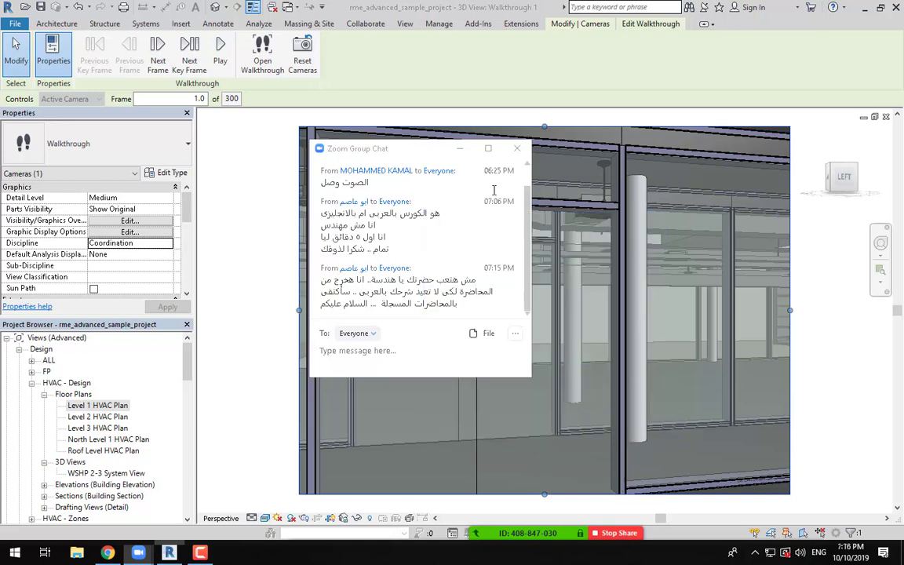
left_click(460, 149)
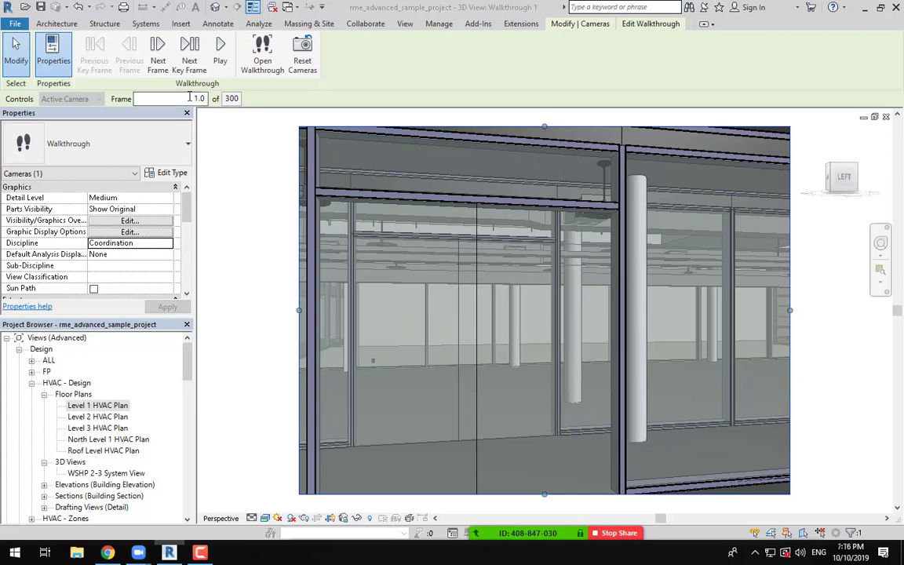
Step: Check the Zoom participants list again, read the newest group chat message, and minimize both windows
left_click_drag(191, 97, 229, 94)
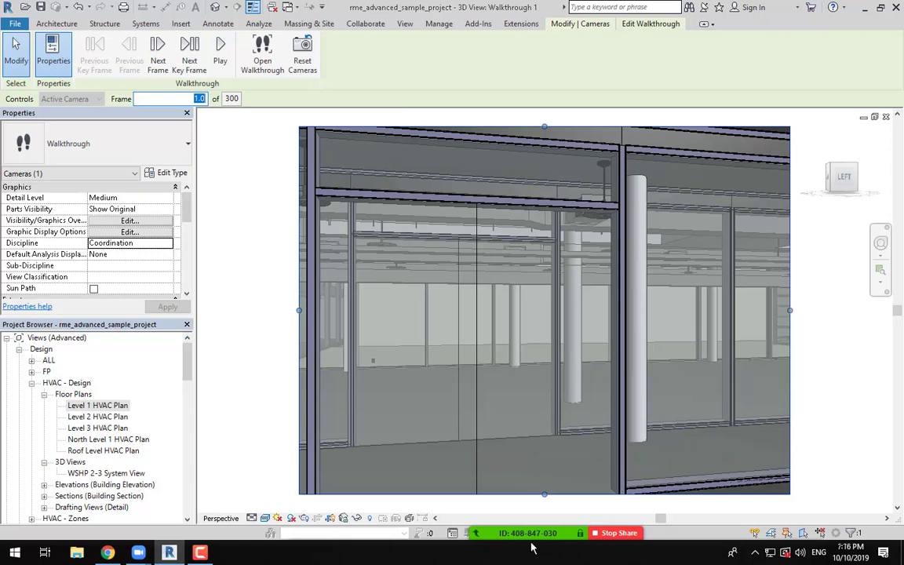
left_click(467, 527)
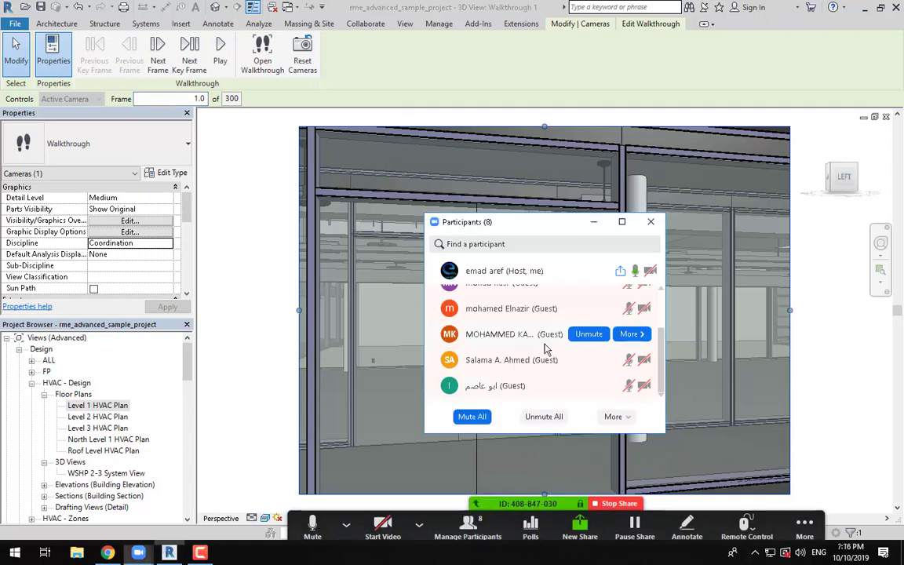
scroll(545, 345, "up", 2)
left_click(593, 221)
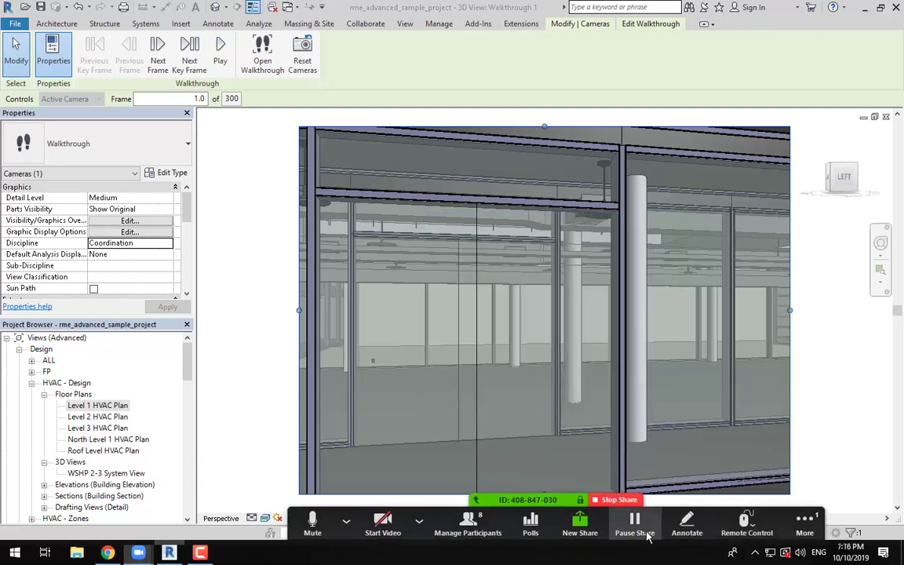
left_click(805, 524)
left_click(716, 310)
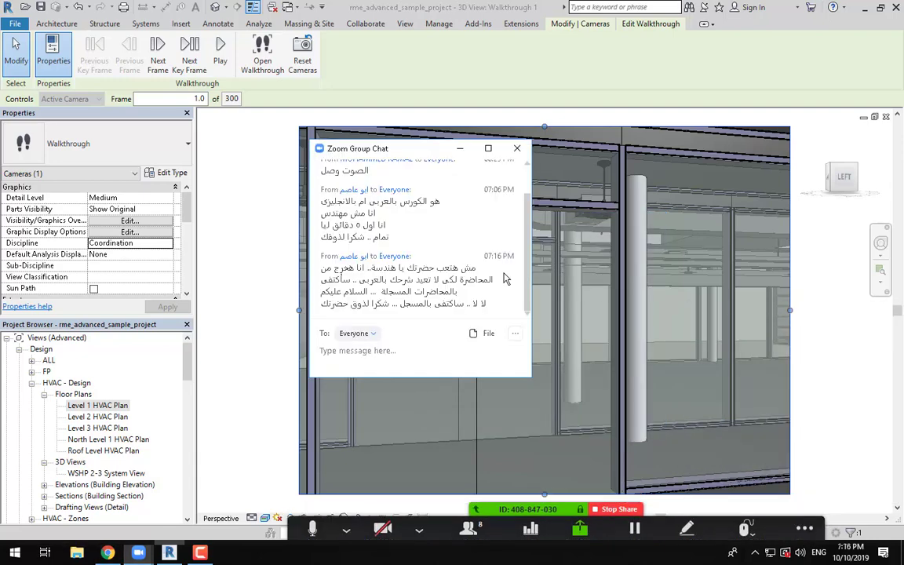
scroll(495, 266, "up", 2)
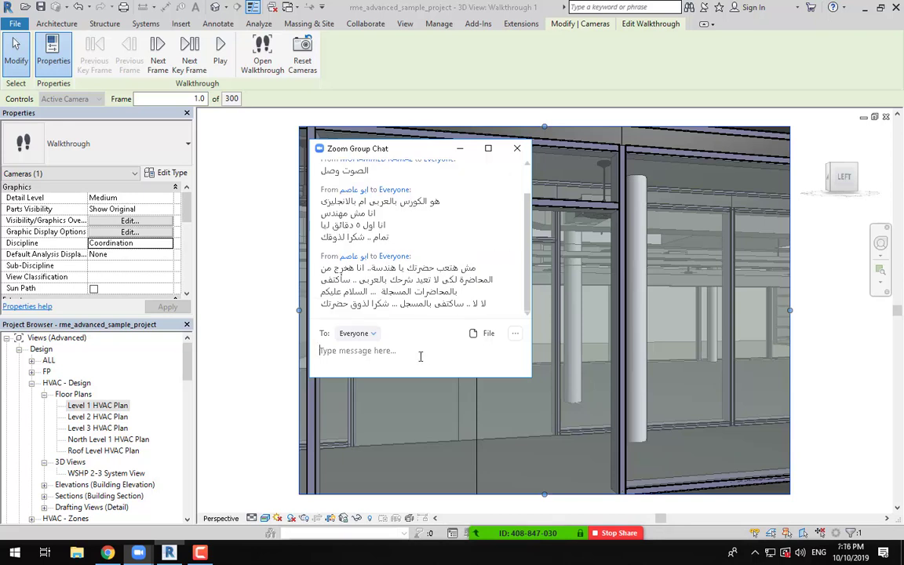
left_click(459, 148)
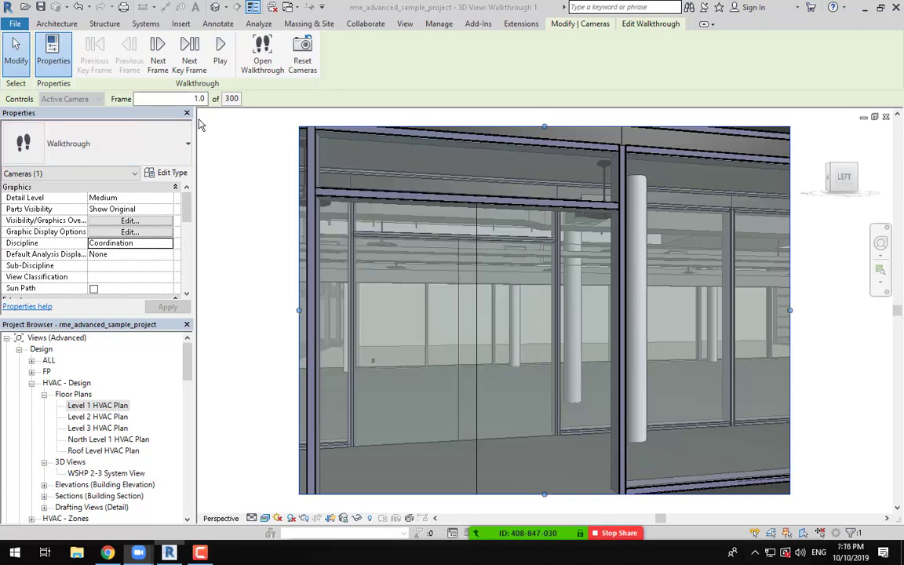
left_click(200, 552)
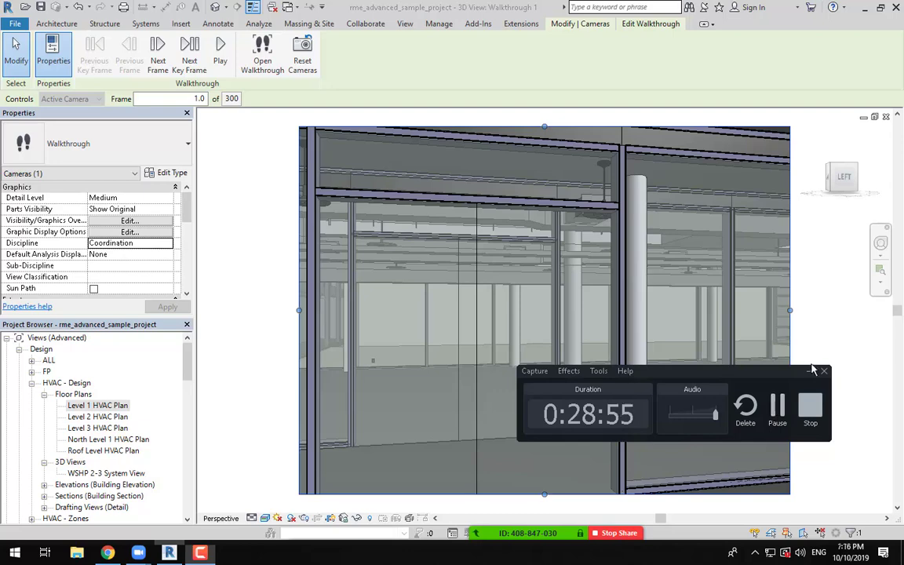
left_click(812, 374)
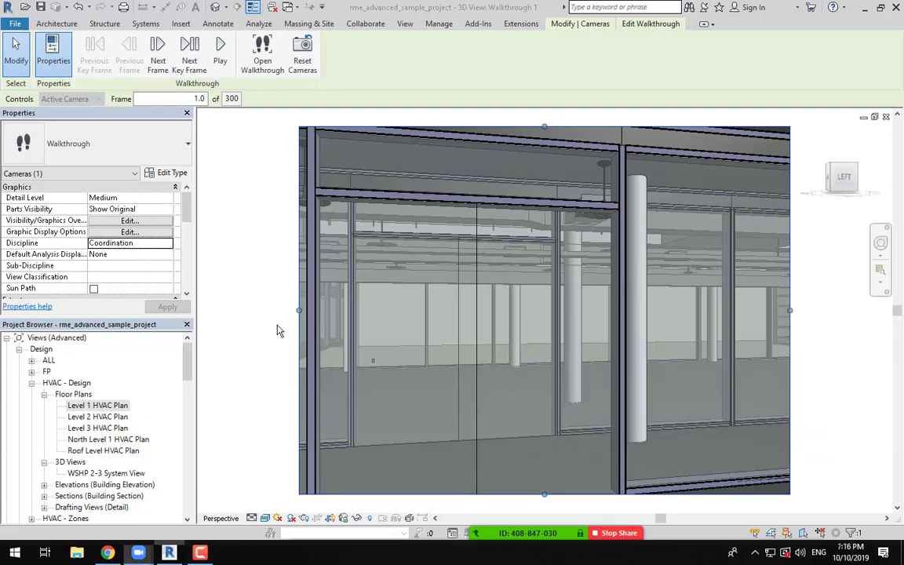
scroll(278, 329, "down", 1)
scroll(277, 331, "up", 1)
left_click(202, 552)
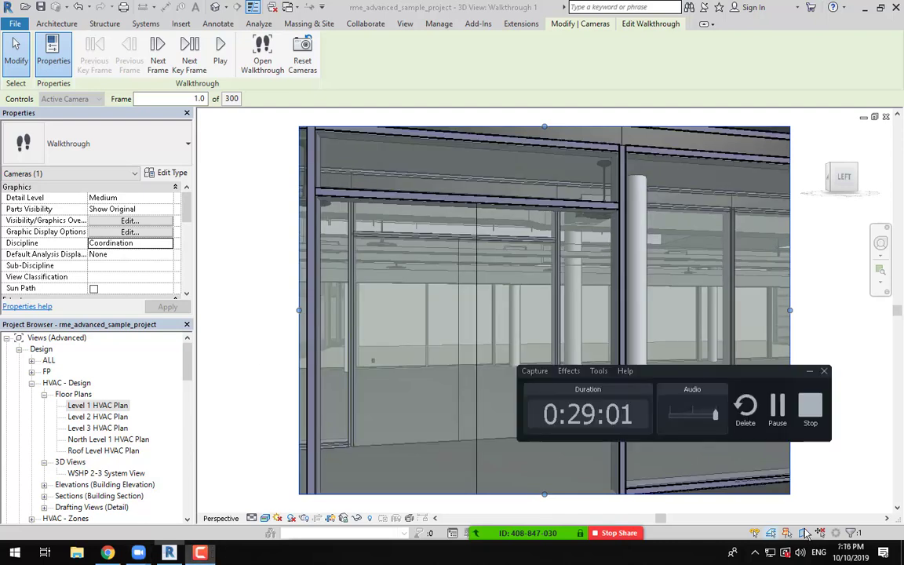
left_click(806, 409)
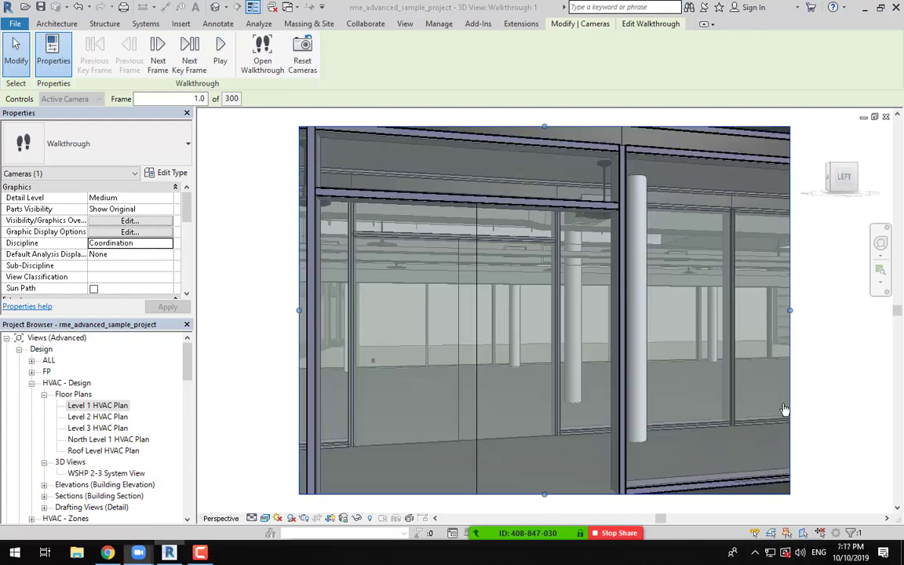
Step: Close the walkthrough view and return to the Level 1 HVAC Plan
left_click(886, 118)
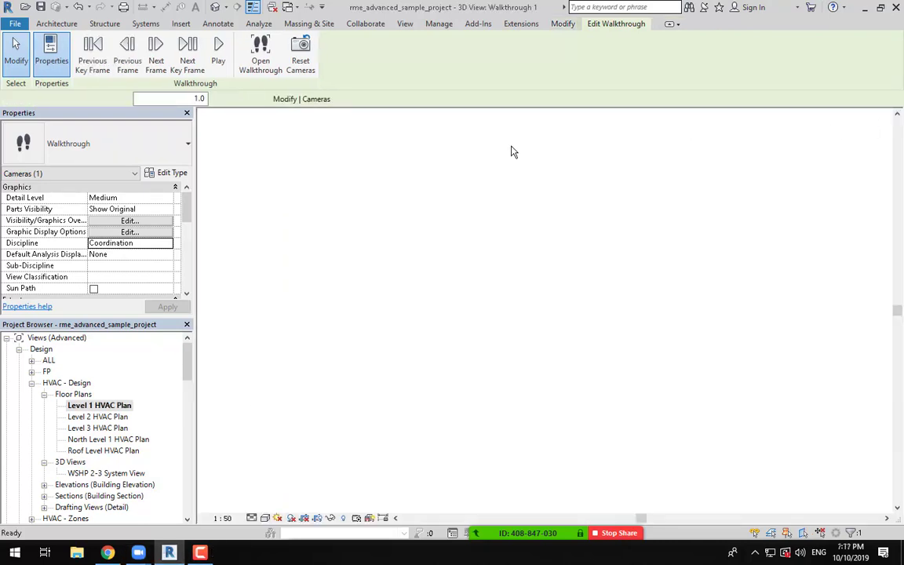
scroll(664, 305, "down", 2)
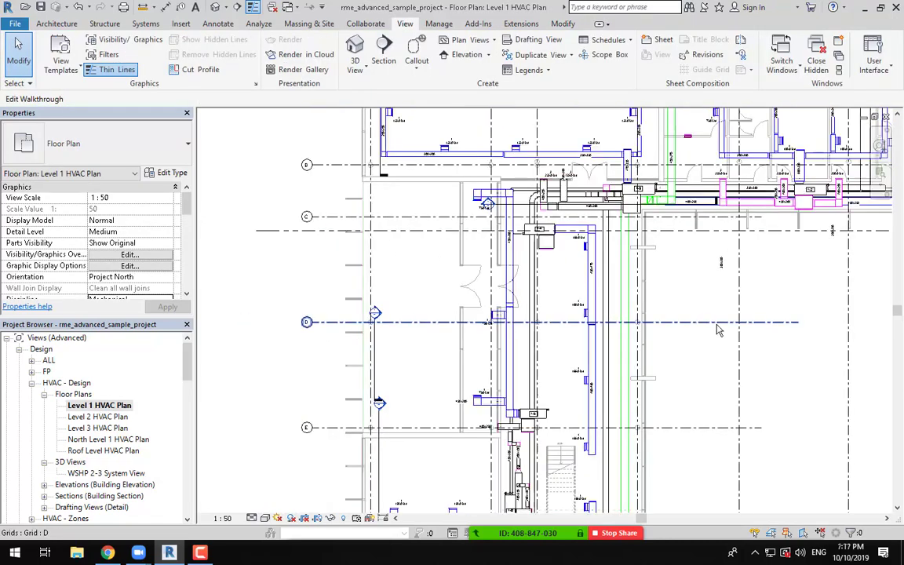
middle_click_drag(664, 305, 695, 342)
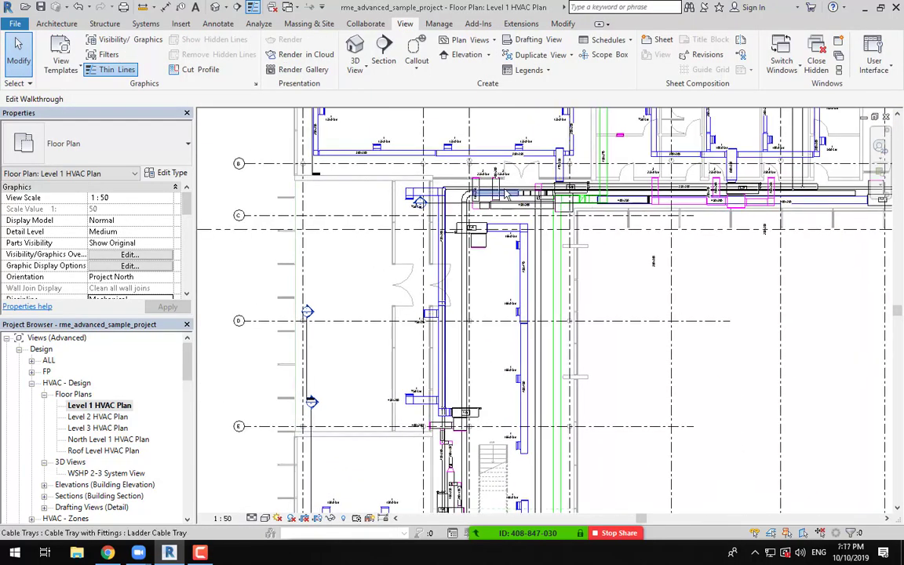
Step: Add a voltage definition named 220 in the project's Electrical Settings
left_click(439, 24)
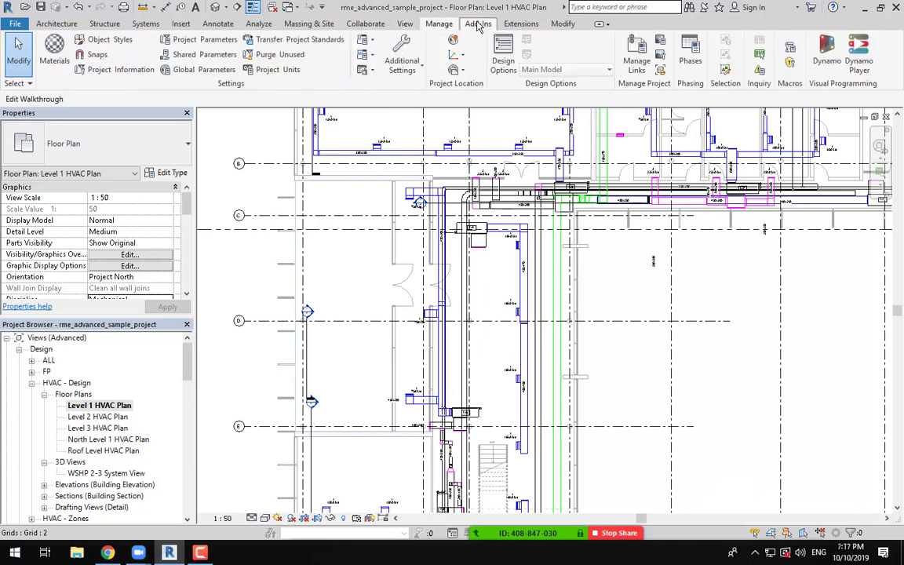
left_click(373, 57)
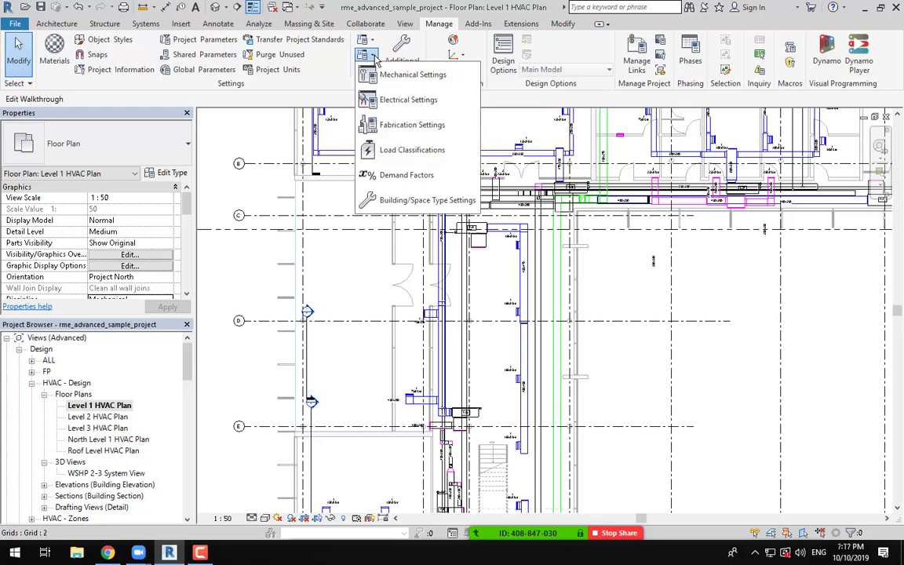
left_click(408, 104)
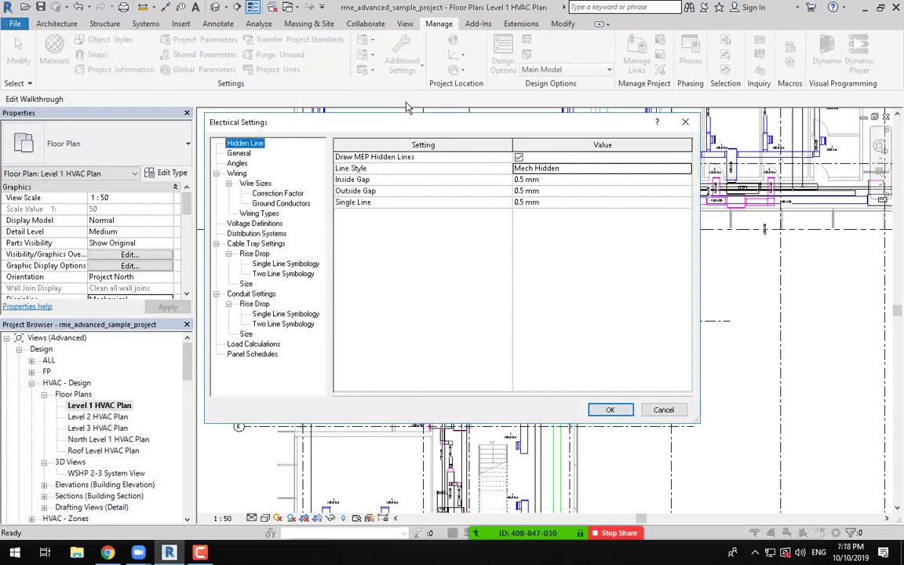
left_click(256, 225)
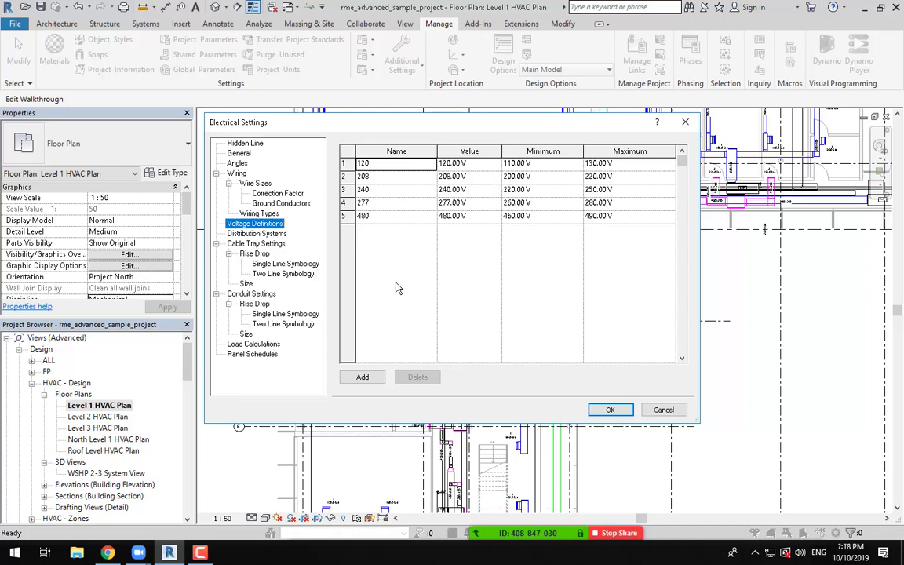
left_click(363, 378)
left_click(384, 229)
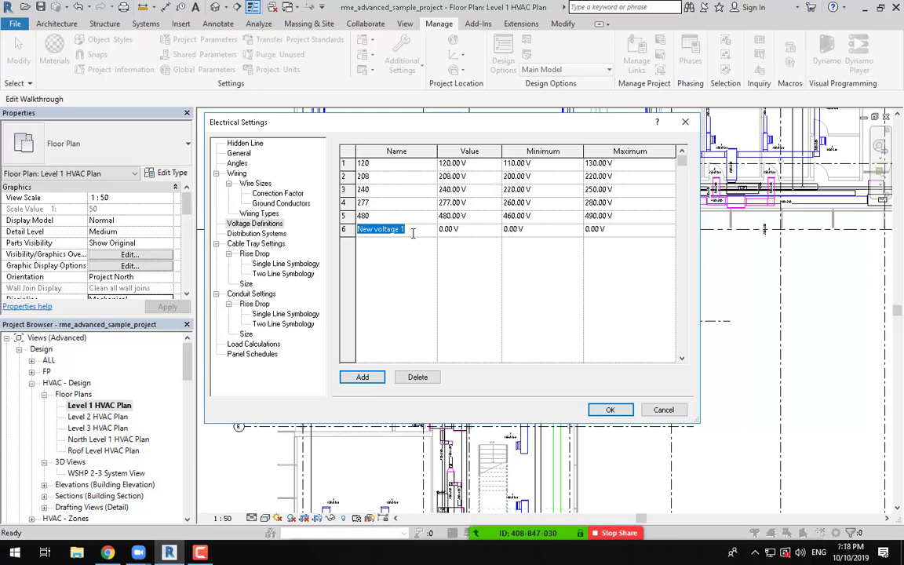
type("220")
left_click(455, 262)
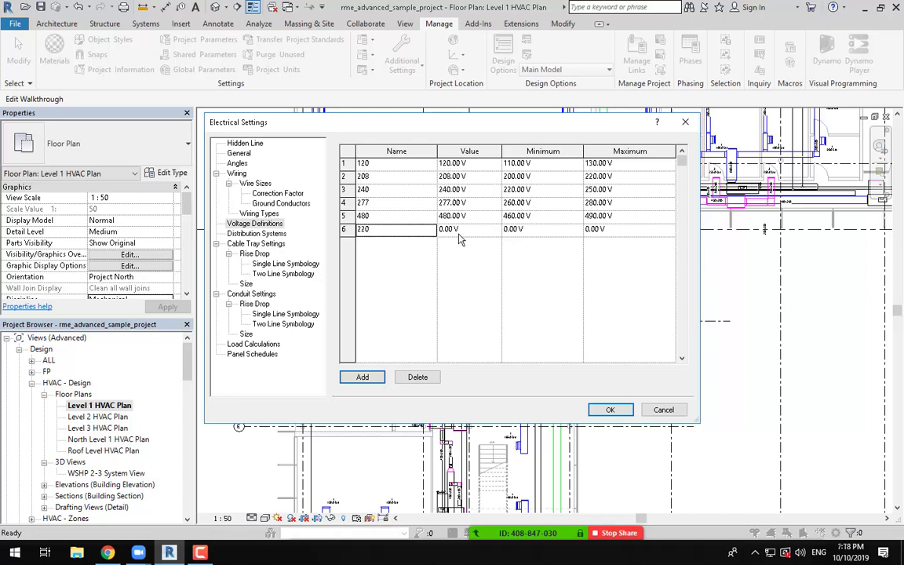
Step: Give the 220 voltage definition a value of 220 V, a minimum of 210 V and a maximum of 230 V
left_click(452, 229)
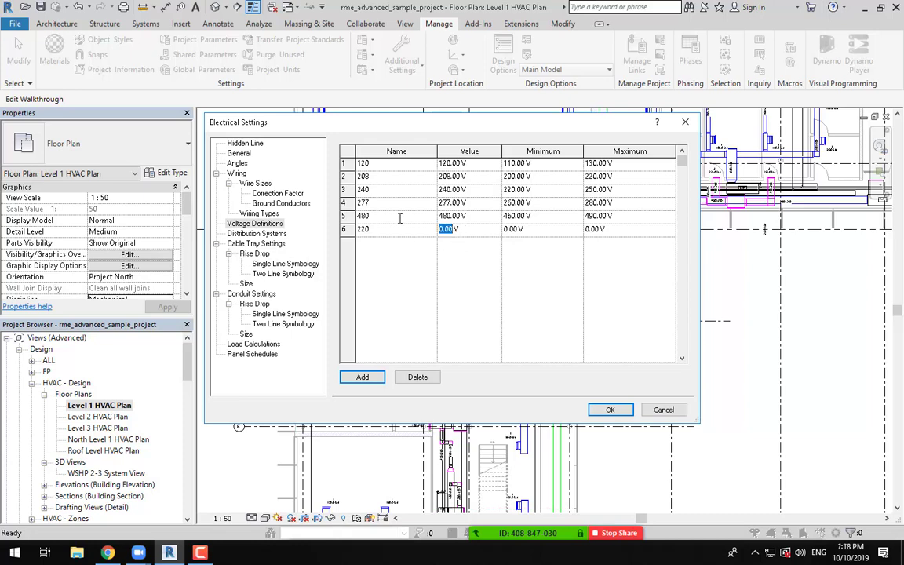
type("220")
left_click(514, 229)
left_click_drag(517, 229, 452, 230)
type("210")
left_click(594, 229)
left_click_drag(594, 229, 571, 230)
type("230")
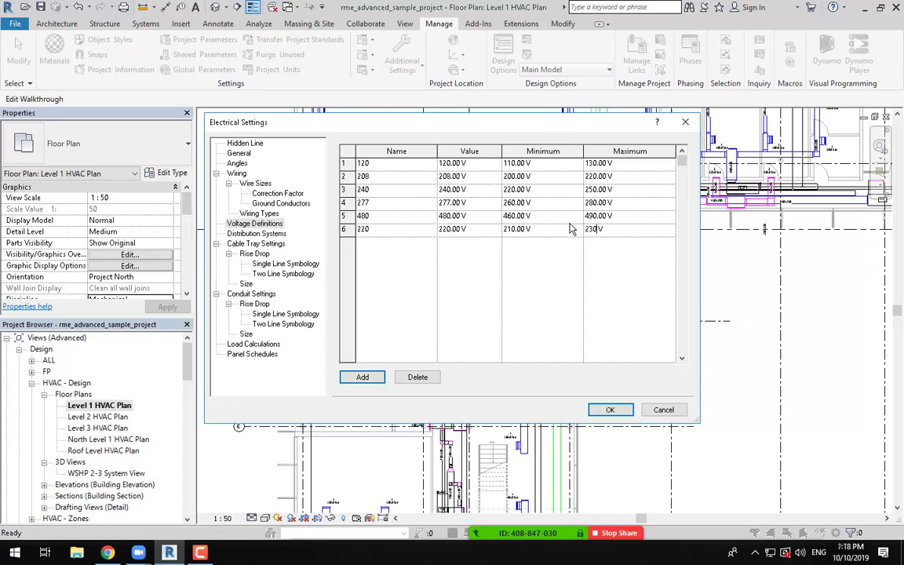
left_click(559, 274)
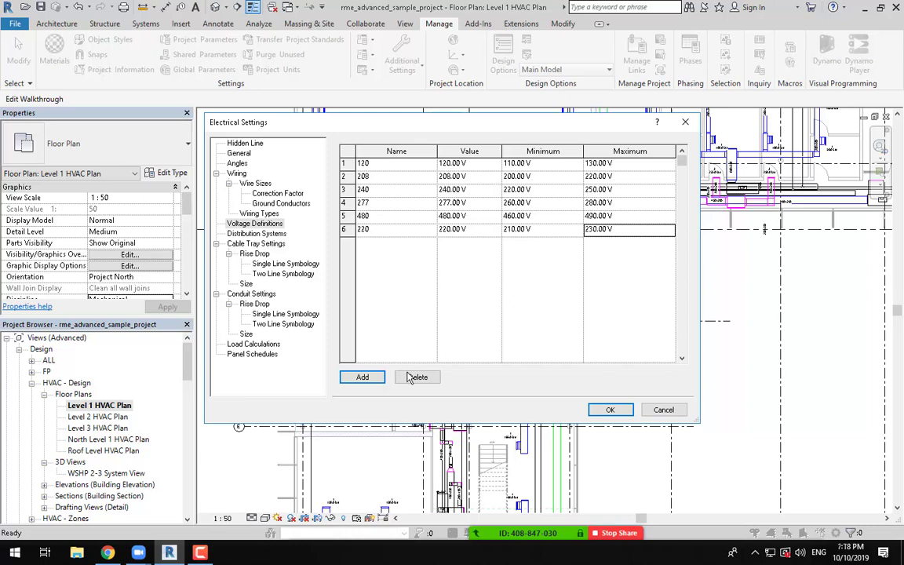
Step: Add a voltage definition named 380 with a value of 380 V and a minimum of 360 V
left_click(199, 552)
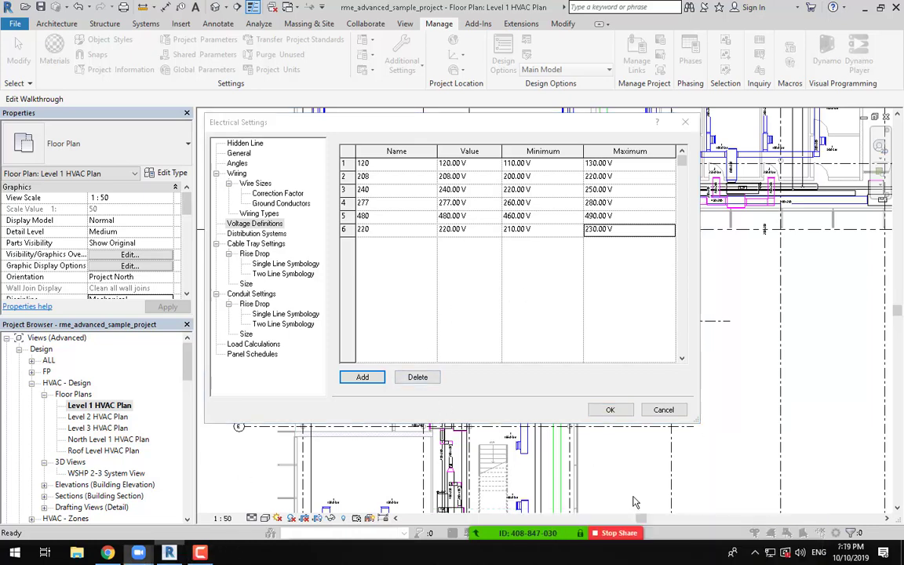
left_click(369, 378)
left_click(396, 241)
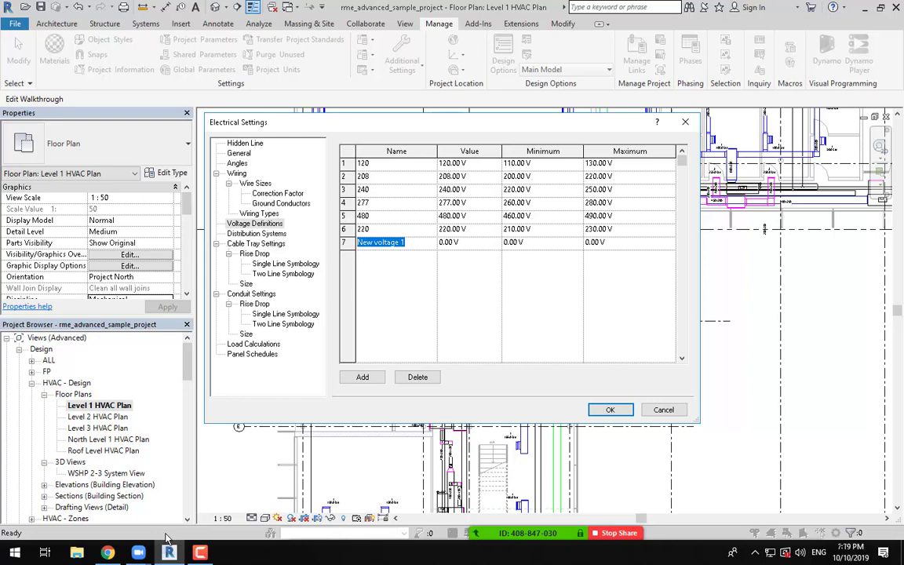
left_click(200, 552)
left_click(768, 520)
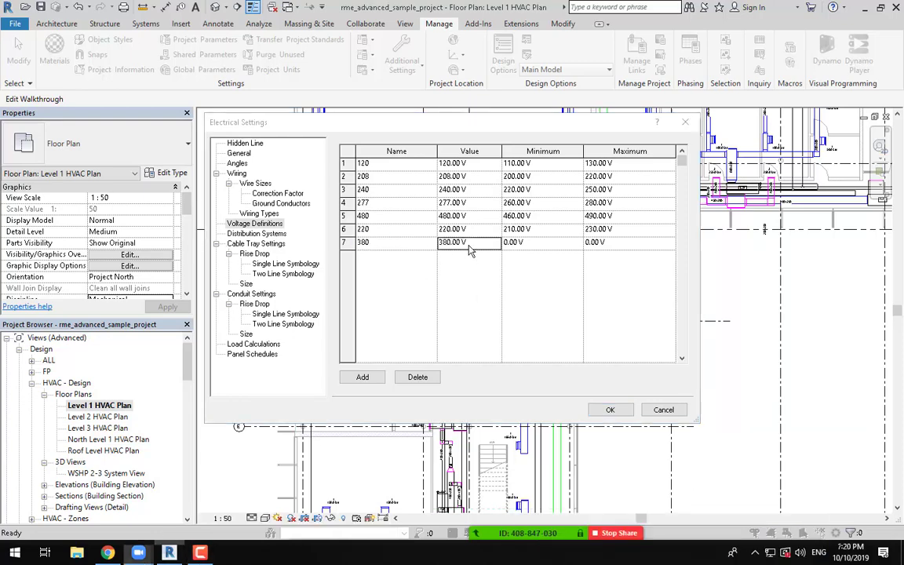
left_click(515, 246)
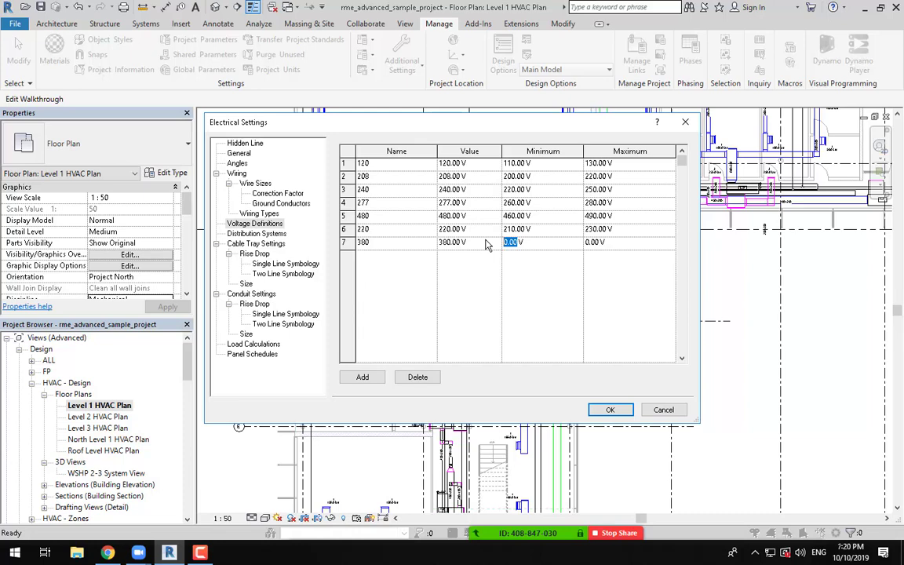
type("36")
key("Return")
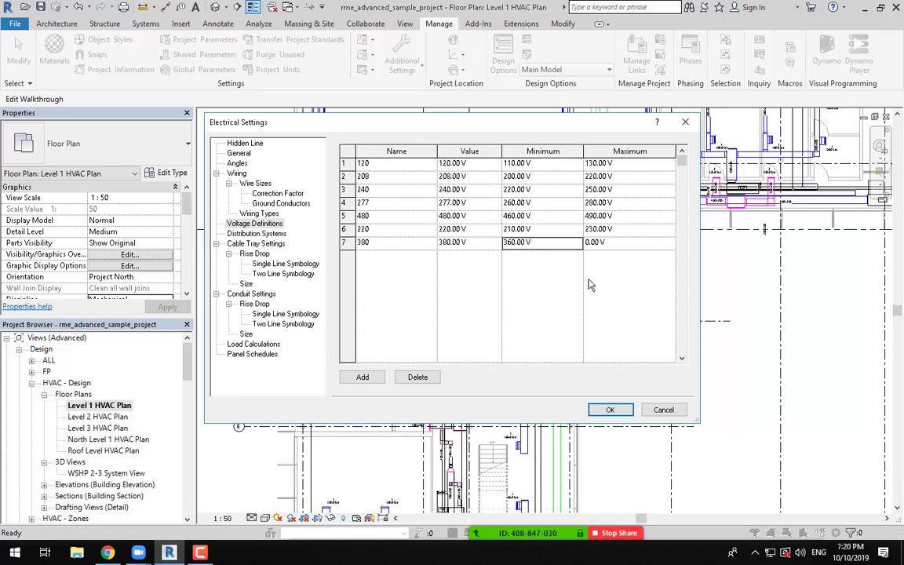
Step: Set the maximum of the 380 voltage definition to 400 V
left_click(597, 244)
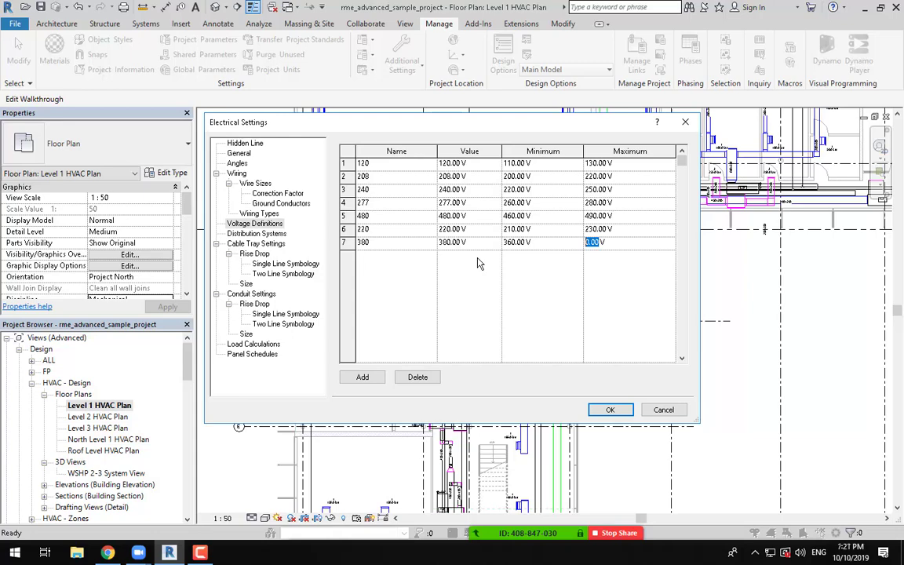
mouse_move(593, 480)
left_click(346, 521)
left_click(200, 553)
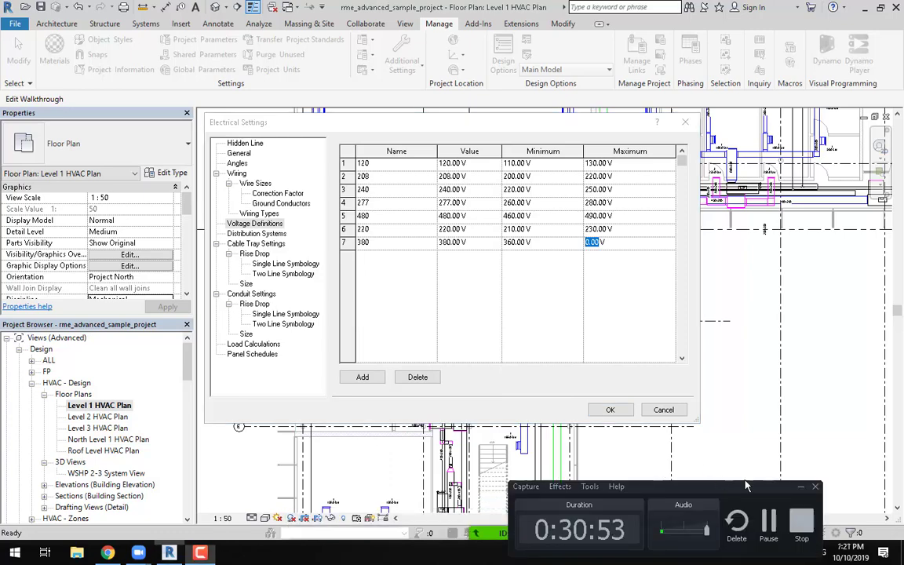
left_click(800, 487)
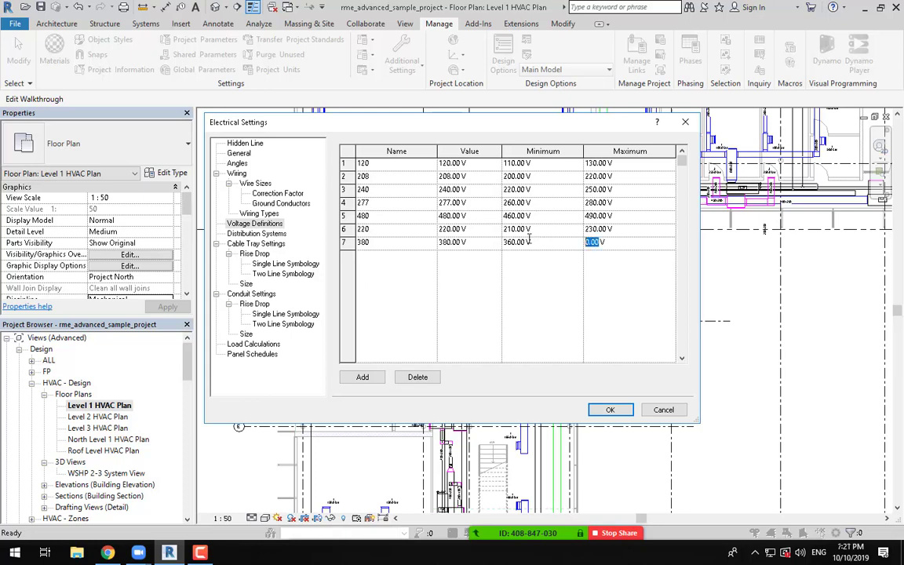
type("400")
key("Return")
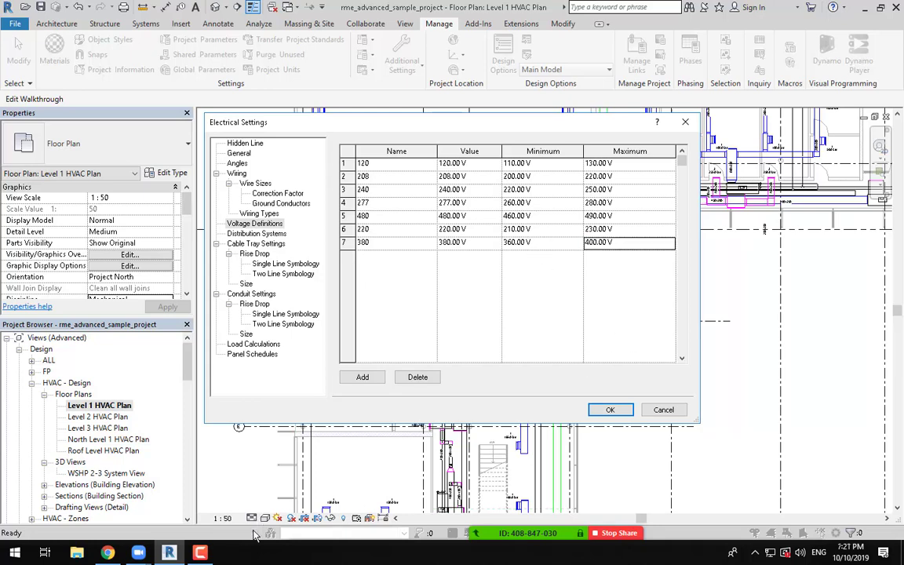
left_click(200, 553)
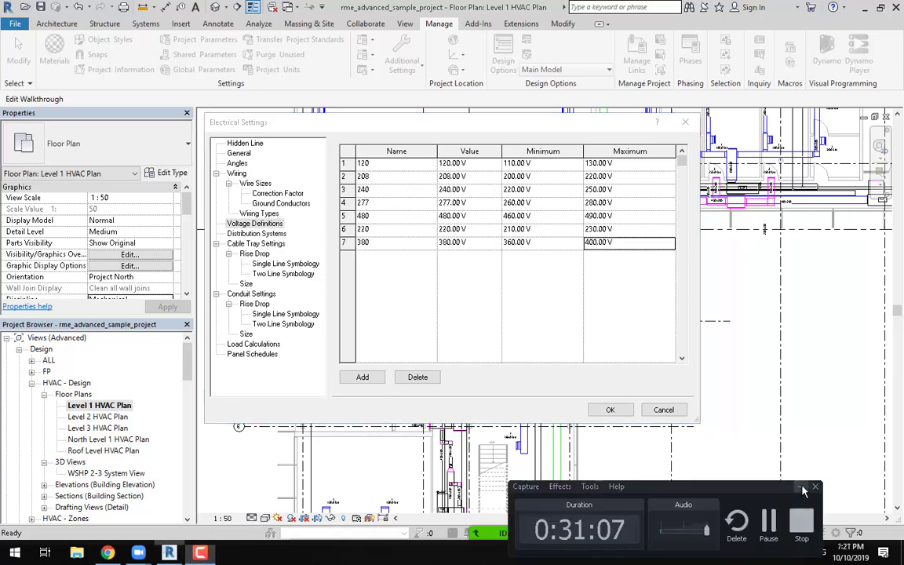
left_click(800, 487)
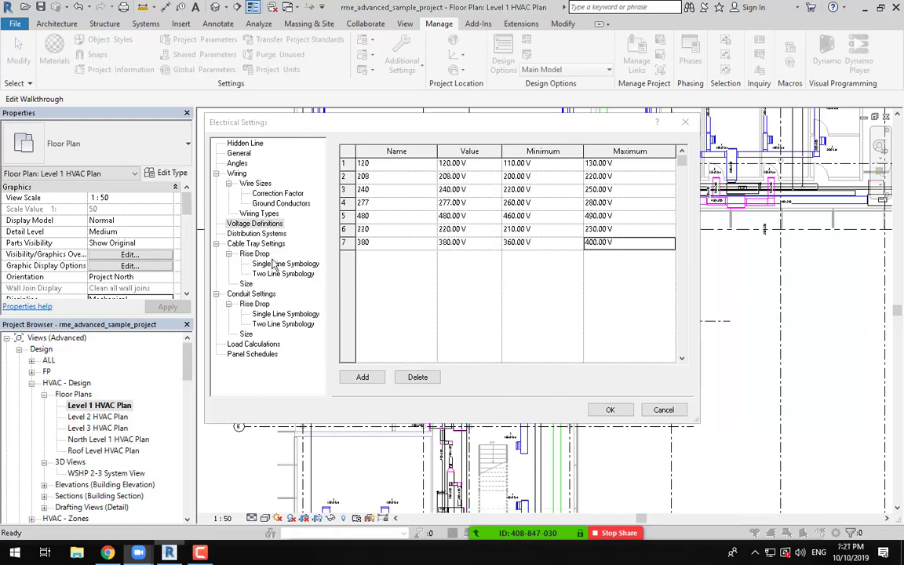
Step: Add a distribution system named 380/220 in the Electrical Settings and set its phase to Three
left_click(255, 234)
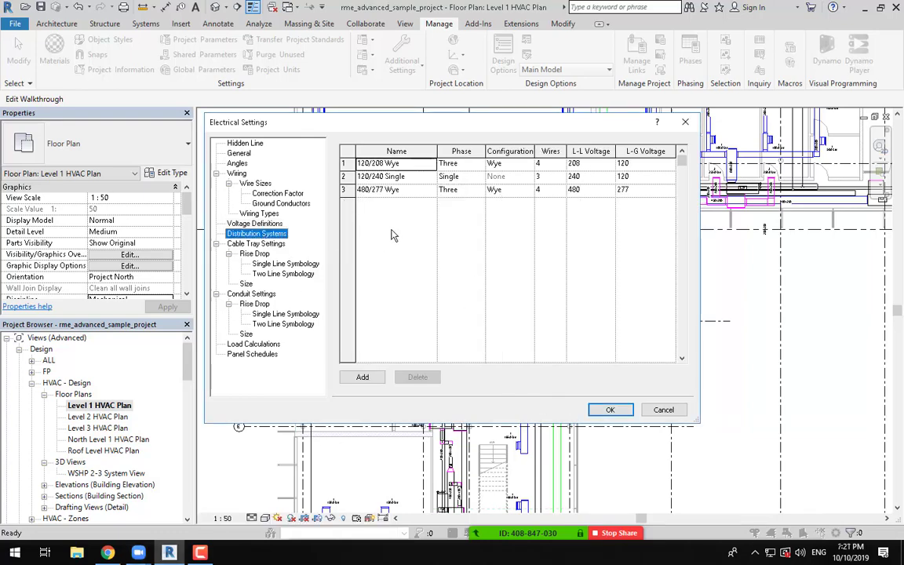
left_click(362, 376)
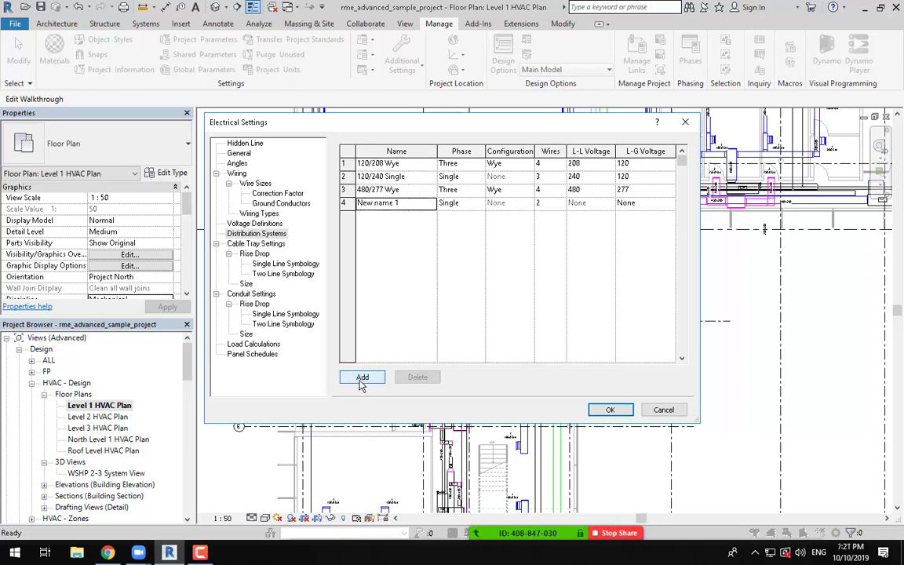
left_click(405, 206)
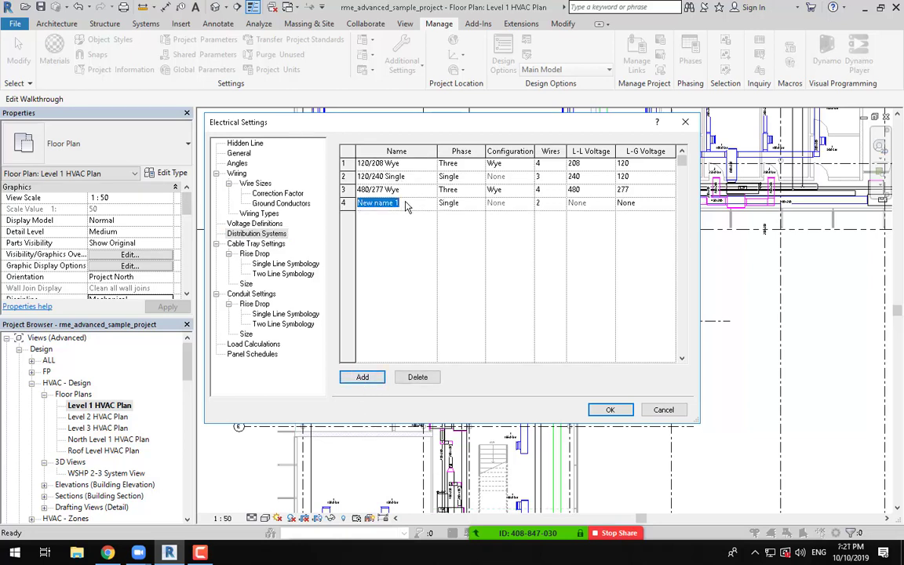
type("380/220")
left_click(459, 203)
left_click(479, 203)
left_click(461, 224)
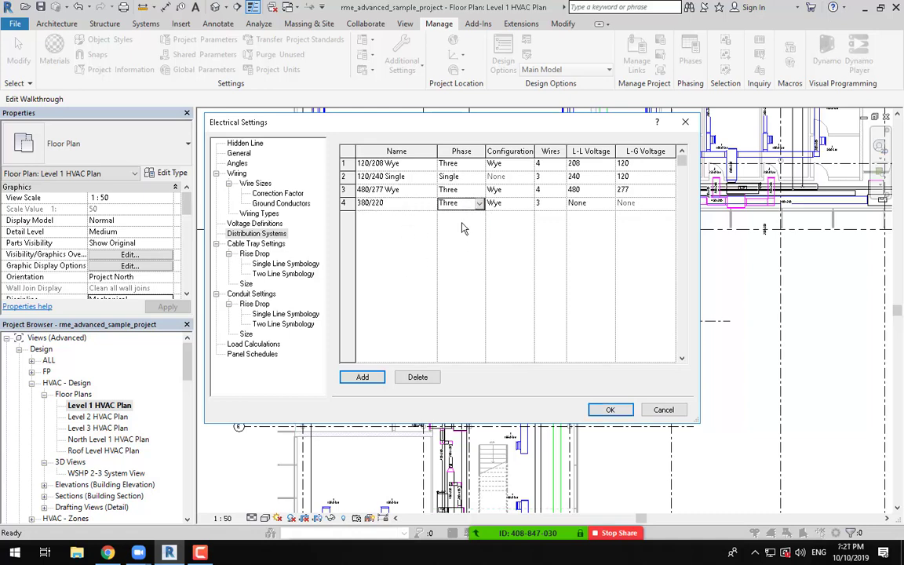
Step: Give the 380/220 distribution system 4 wires, an L-L voltage of 380 and an L-G voltage of 220, and accept the Electrical Settings
left_click(549, 202)
left_click(560, 203)
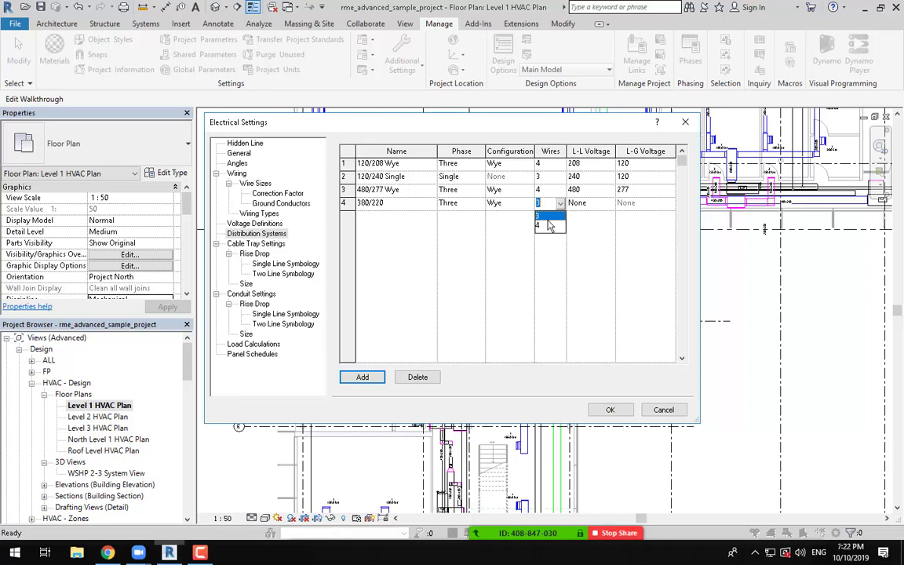
left_click(549, 225)
left_click(587, 202)
left_click(609, 203)
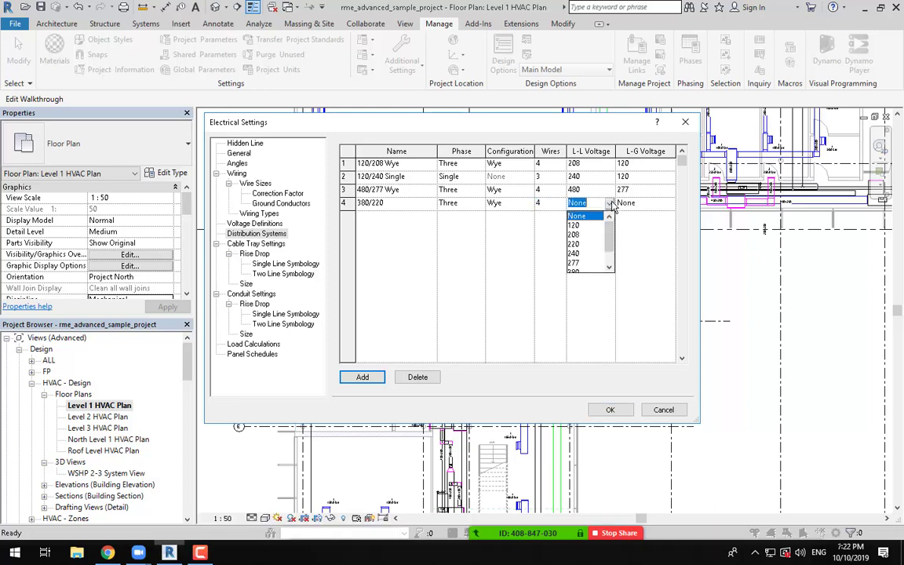
scroll(590, 260, "down", 1)
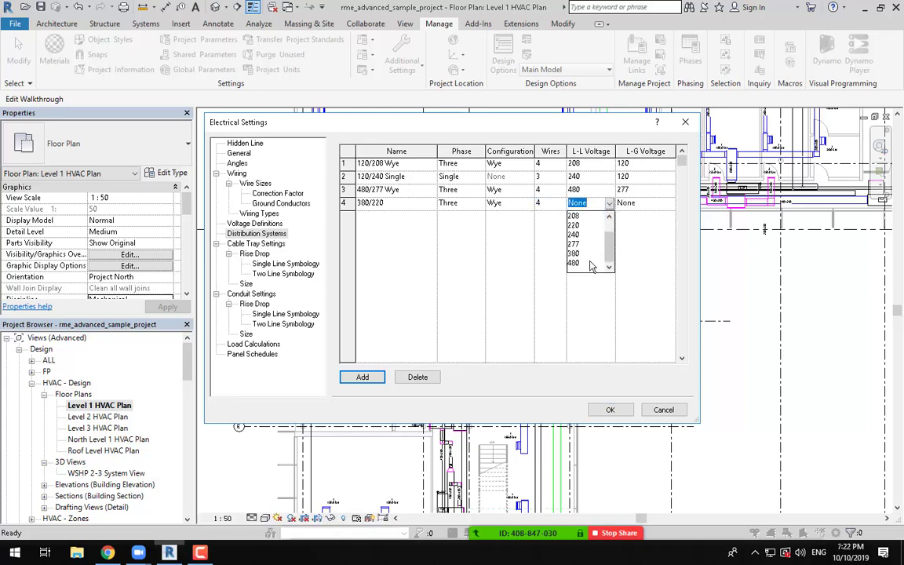
left_click(587, 254)
left_click(642, 202)
left_click(669, 203)
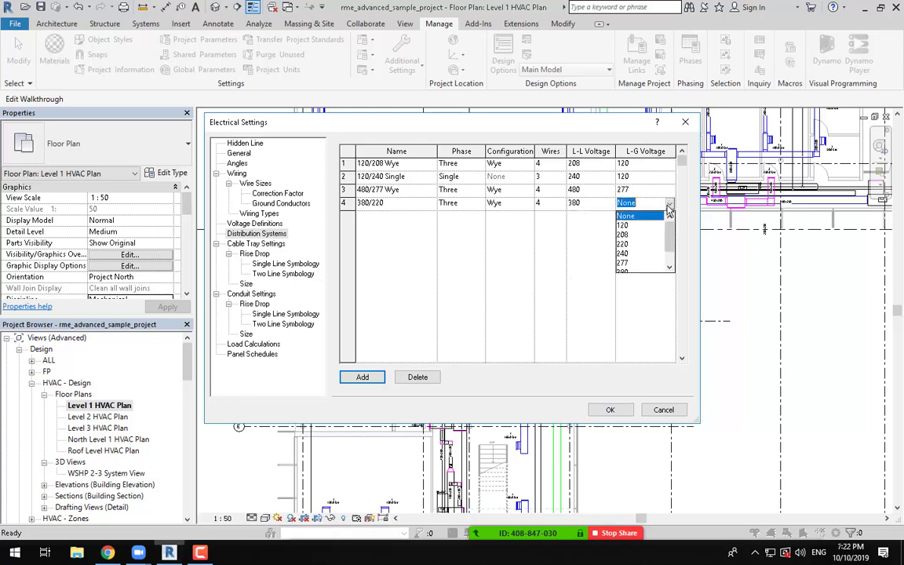
scroll(659, 257, "down", 1)
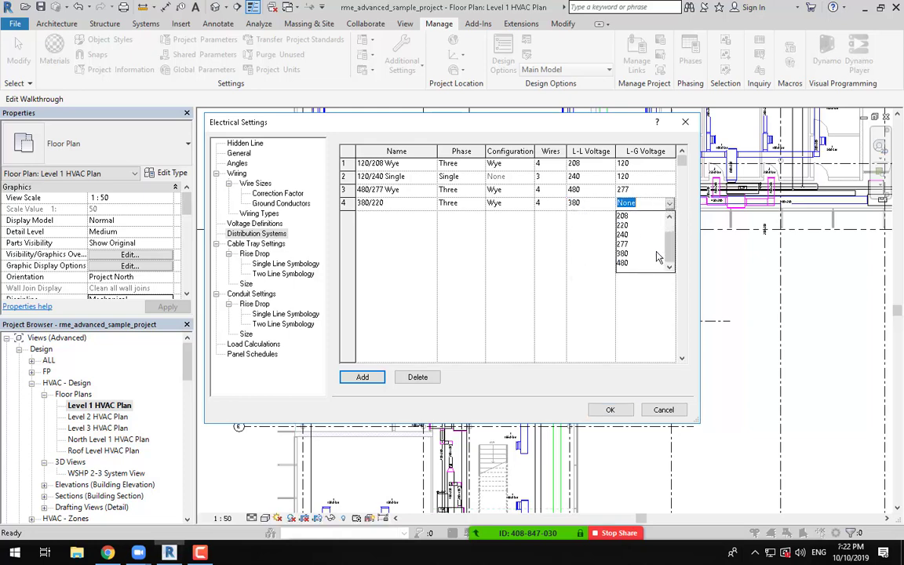
left_click(623, 225)
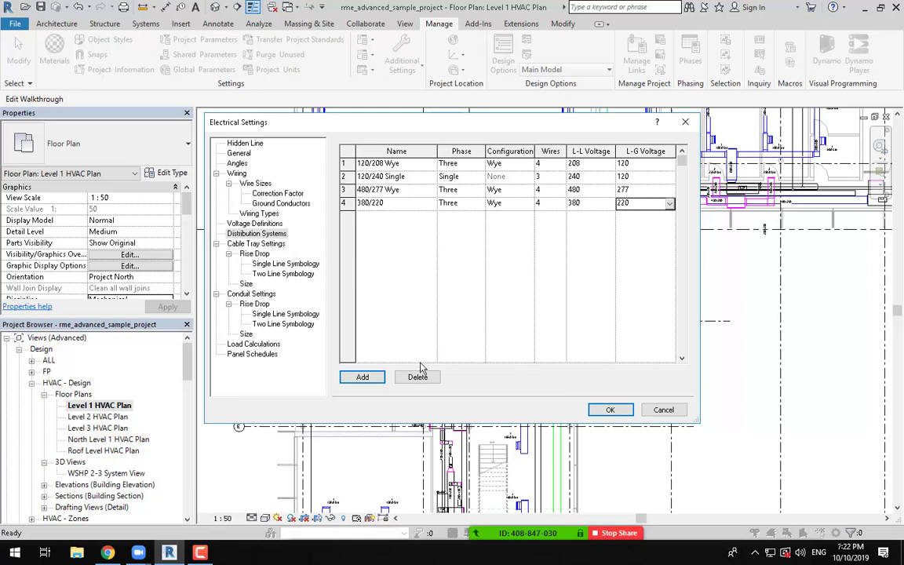
left_click(200, 552)
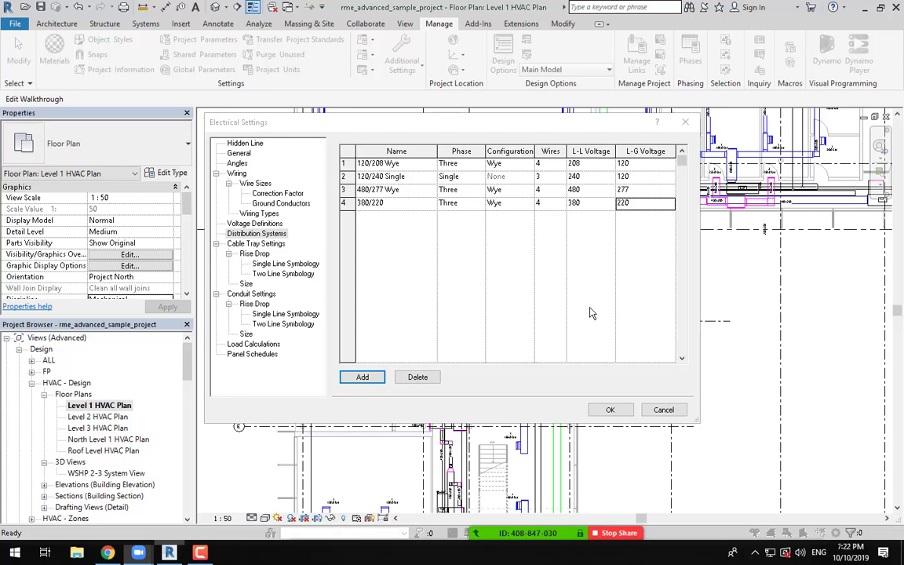
left_click(610, 410)
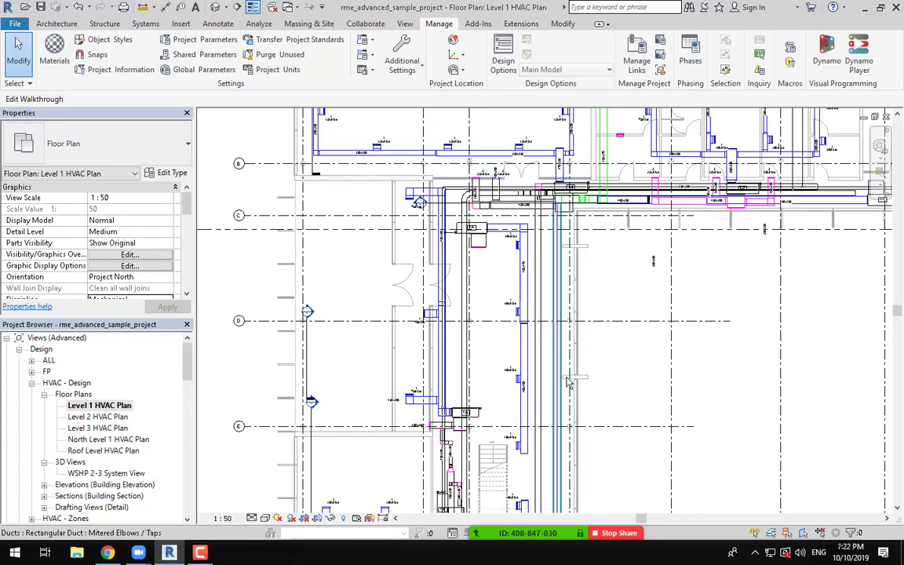
Step: Close all open views of the sample project and close the project without saving its changes
scroll(563, 394, "down", 6)
scroll(620, 333, "down", 4)
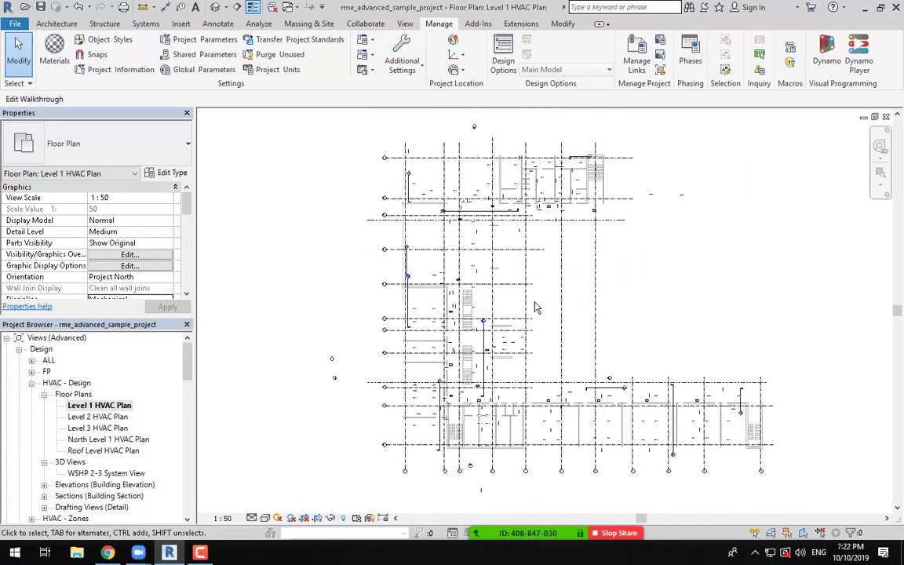
middle_click_drag(535, 304, 521, 330)
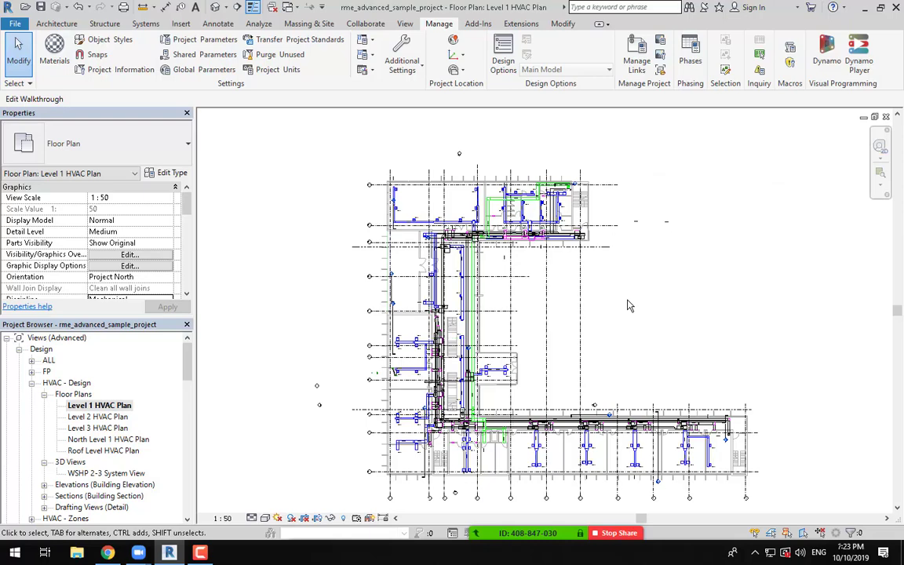
left_click(143, 25)
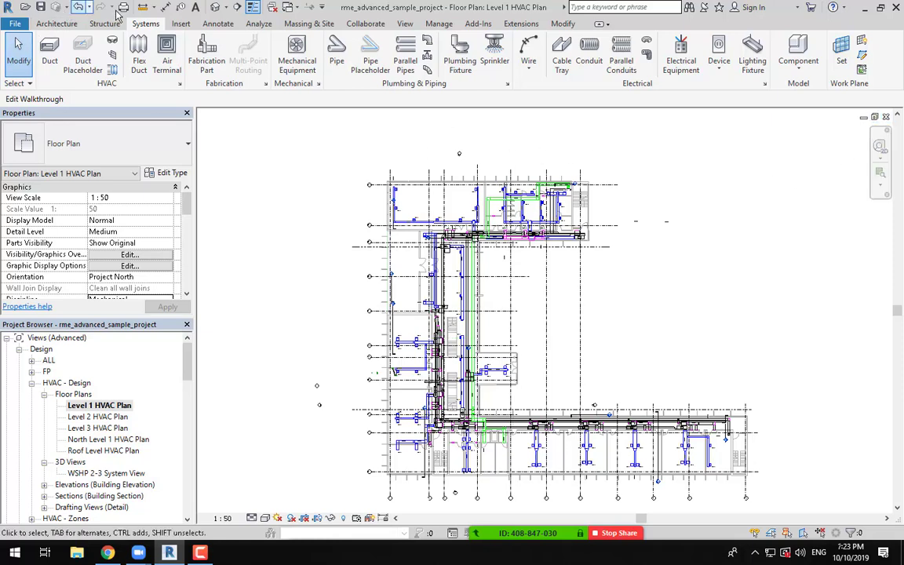
left_click(886, 116)
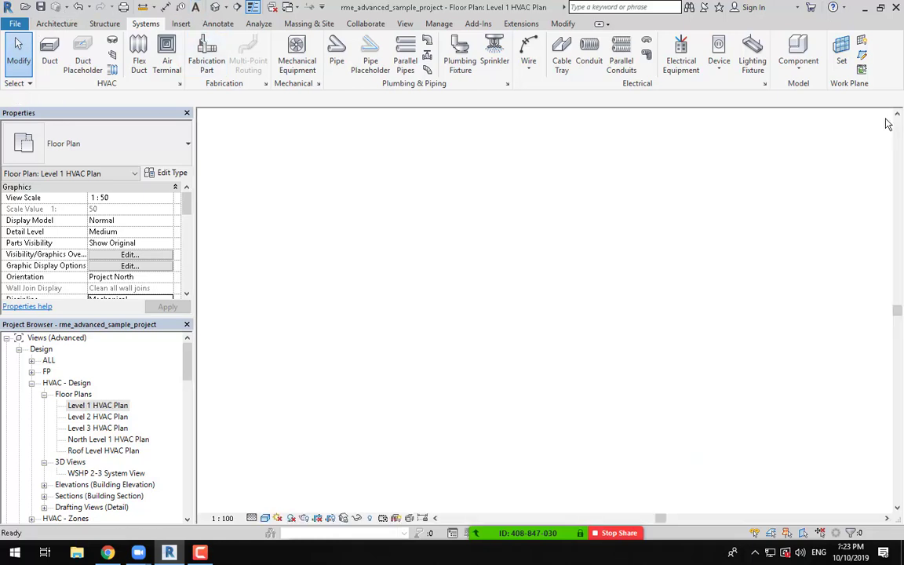
left_click(886, 119)
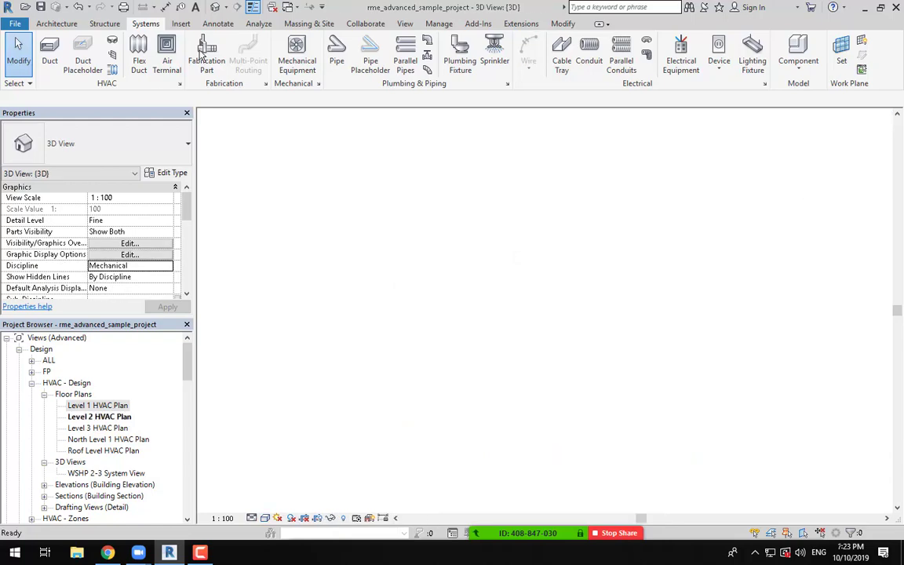
left_click(886, 117)
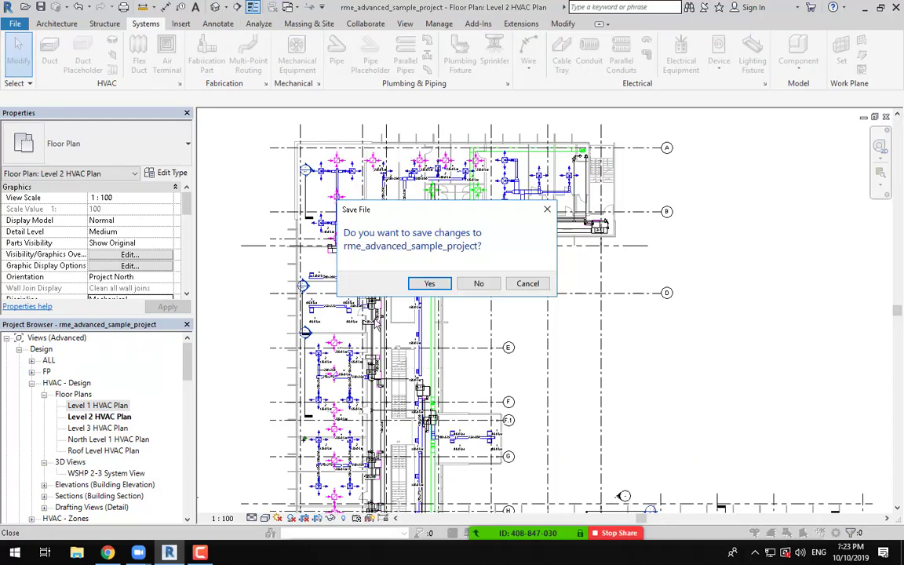
left_click(478, 284)
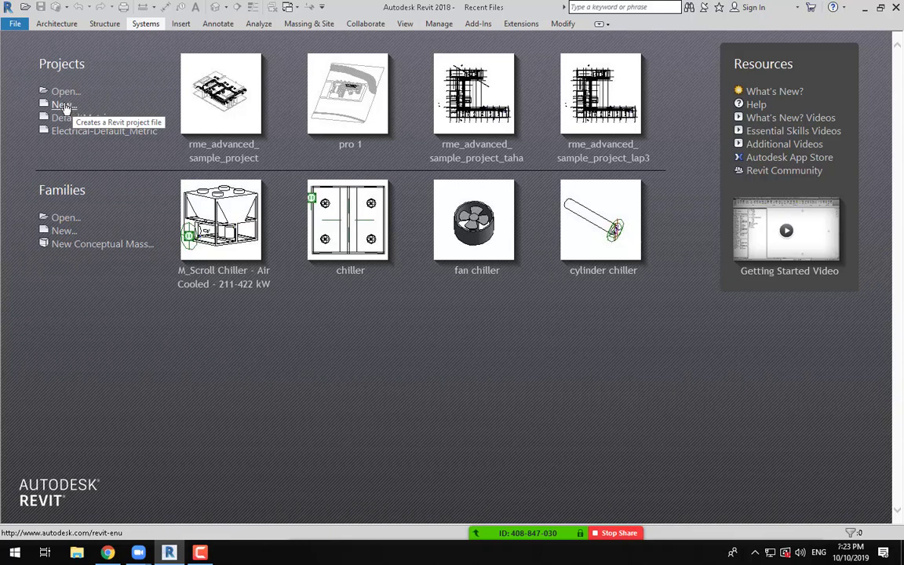
left_click(63, 105)
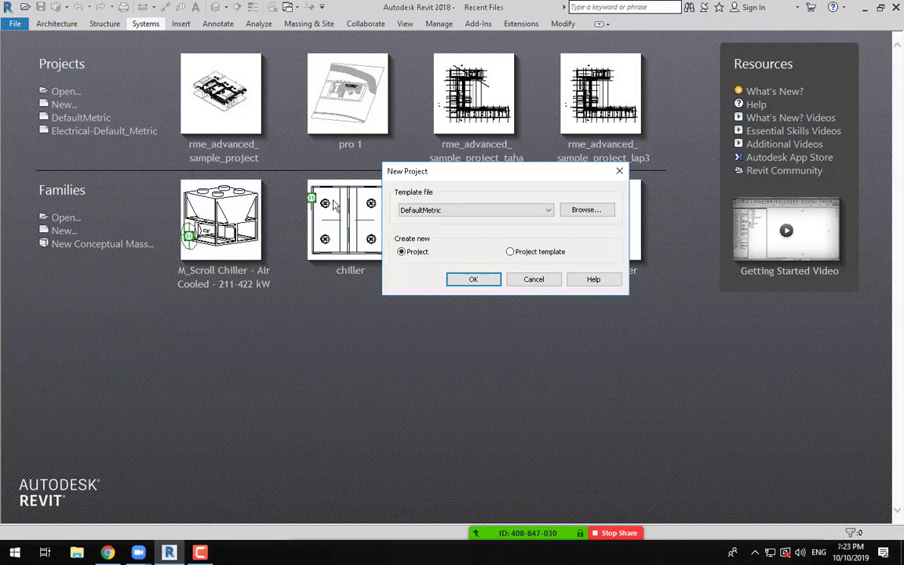
left_click(440, 209)
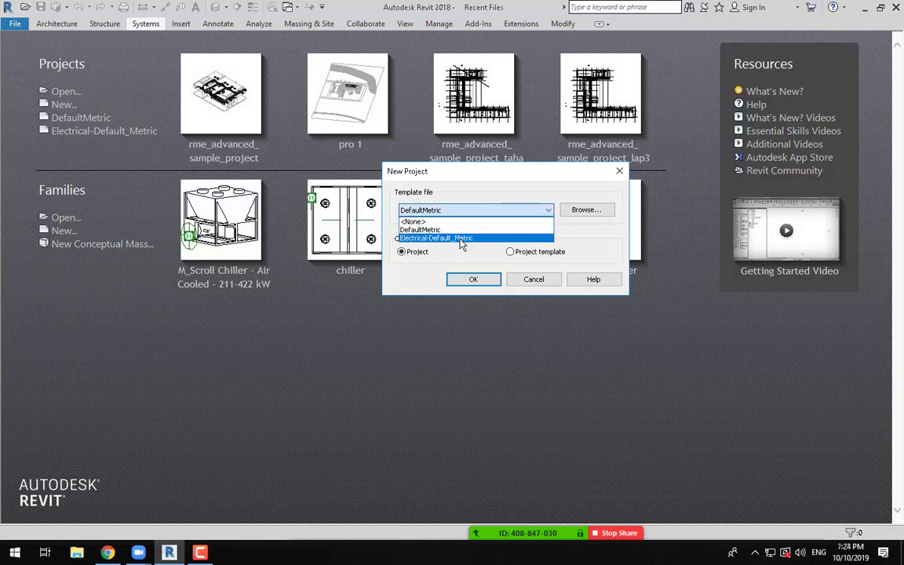
left_click(461, 238)
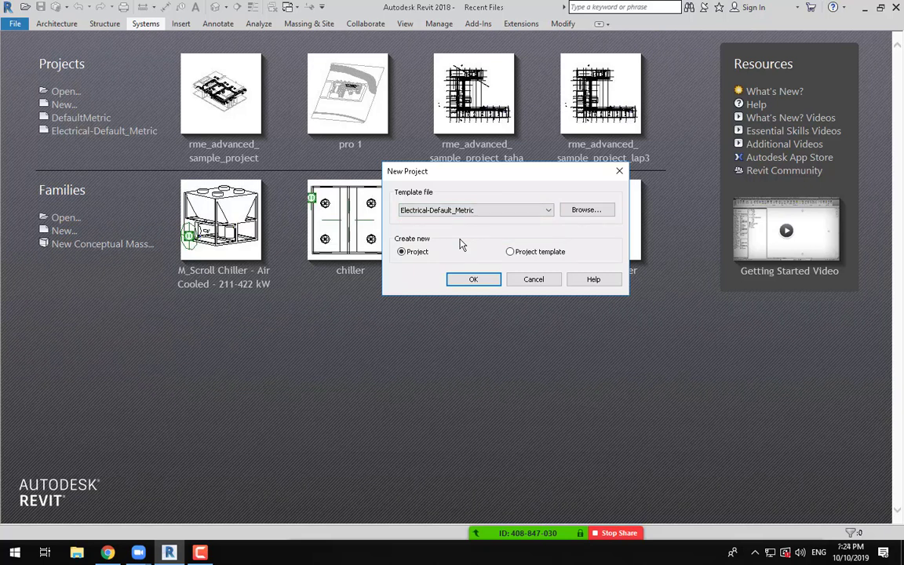
key("Escape")
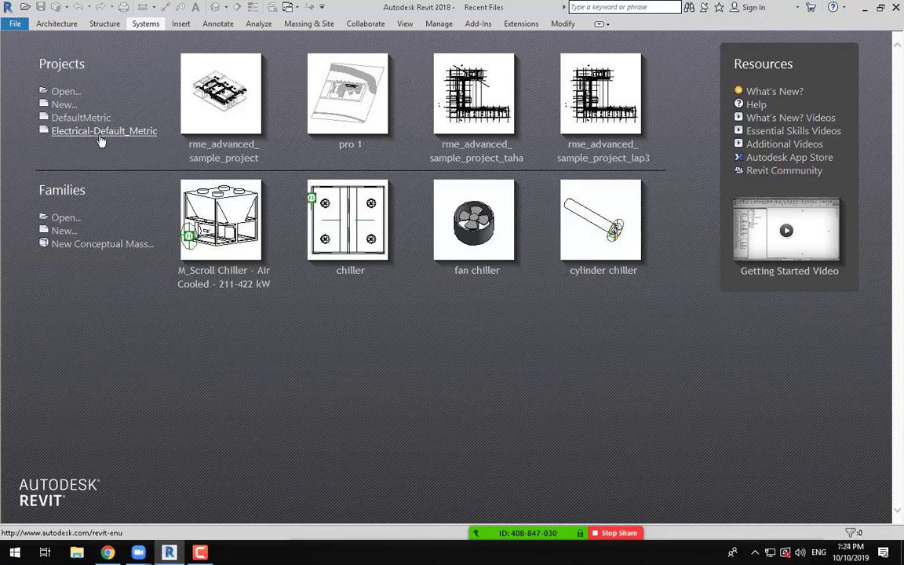
Step: Open the File Locations options and start adding an entry to the project template files
left_click(14, 24)
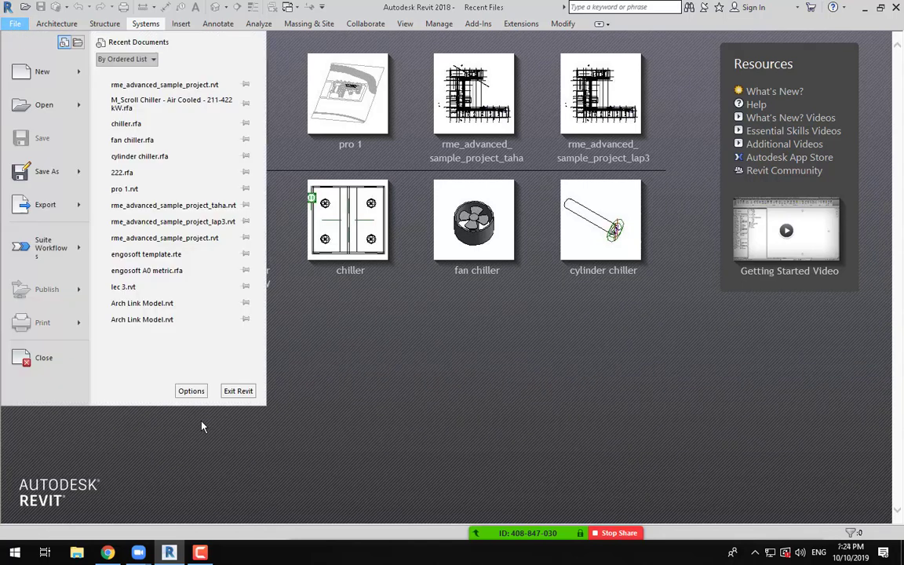
left_click(190, 390)
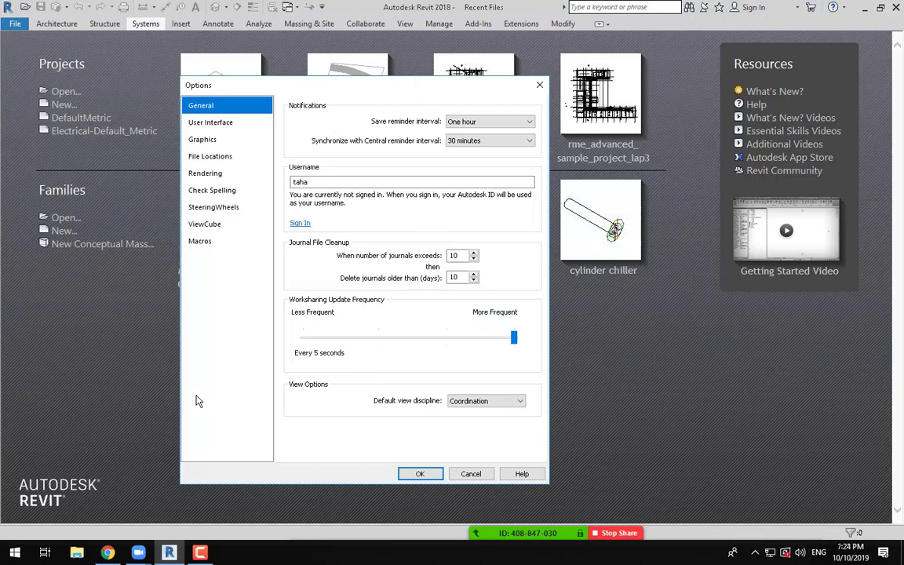
left_click(210, 156)
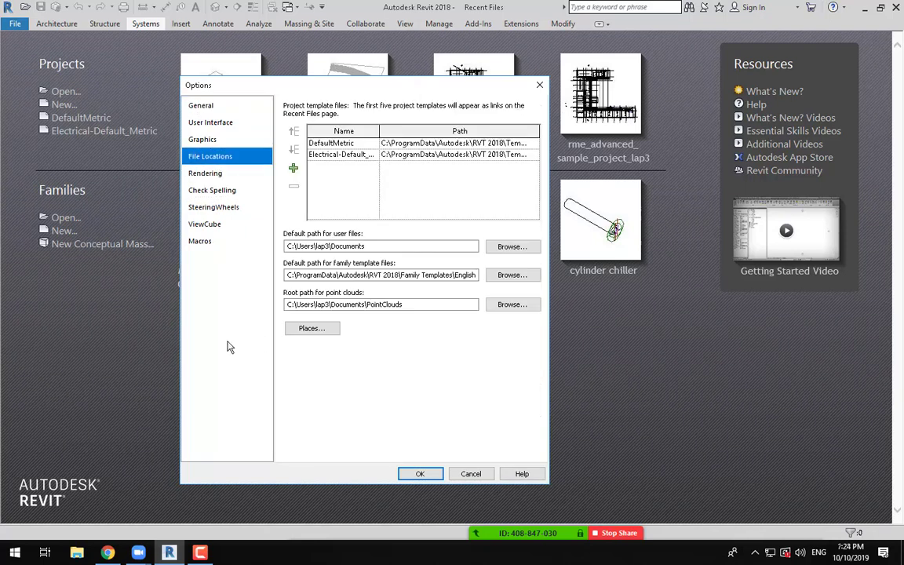
left_click(293, 167)
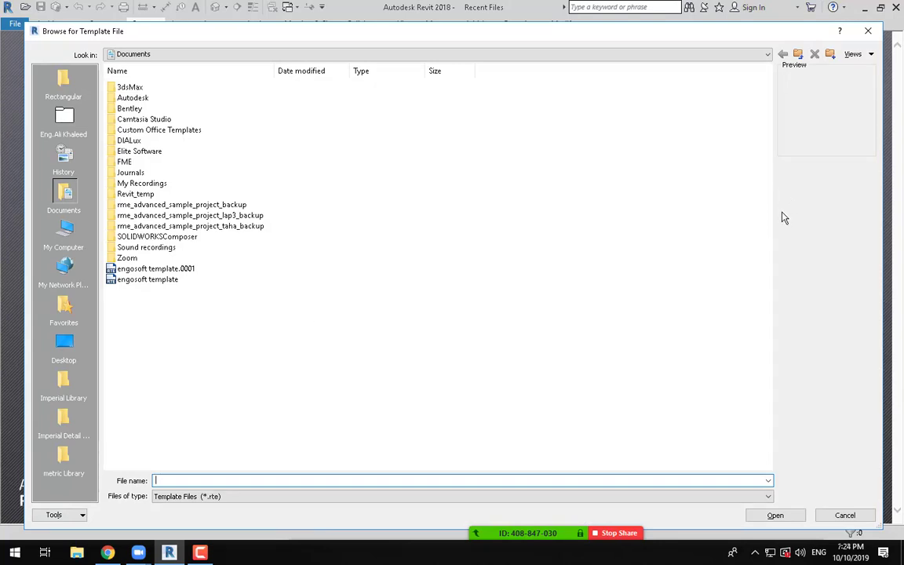
Step: Browse for the template file in the C:\ProgramData\Autodesk folder
left_click(798, 54)
left_click(797, 54)
left_click(798, 55)
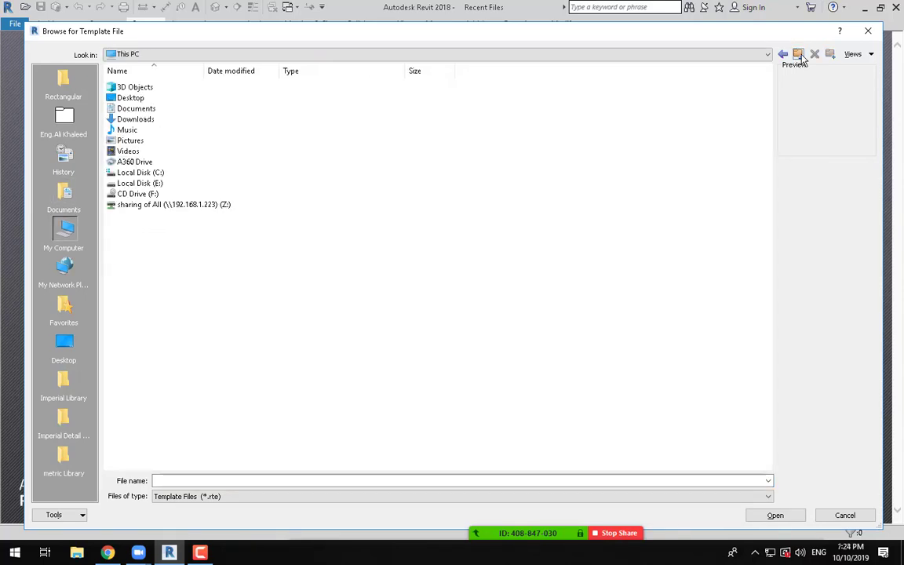
double_click(140, 172)
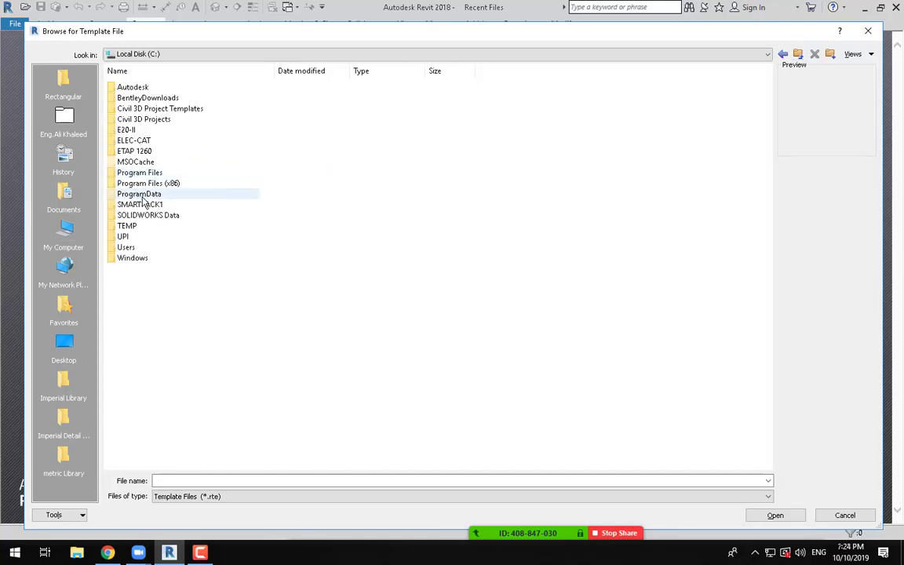
left_click(145, 196)
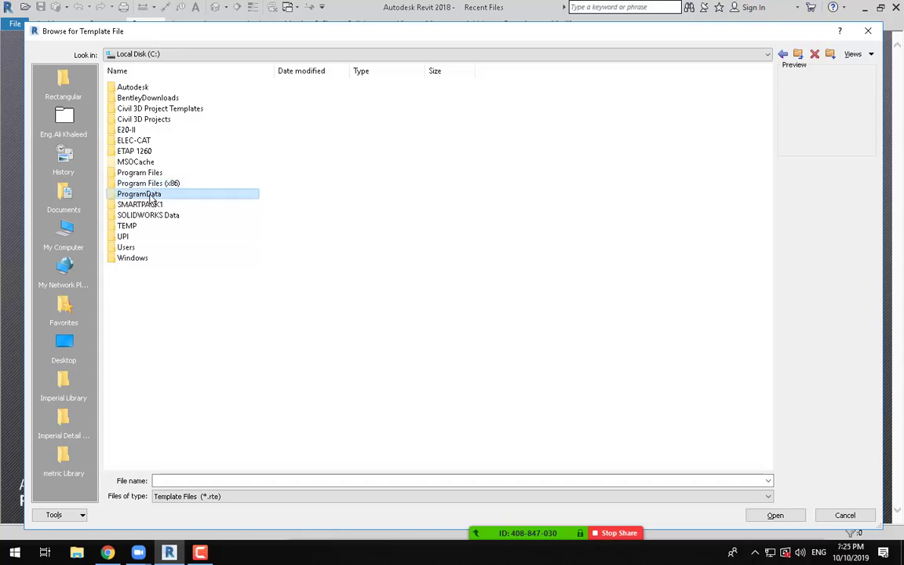
double_click(149, 194)
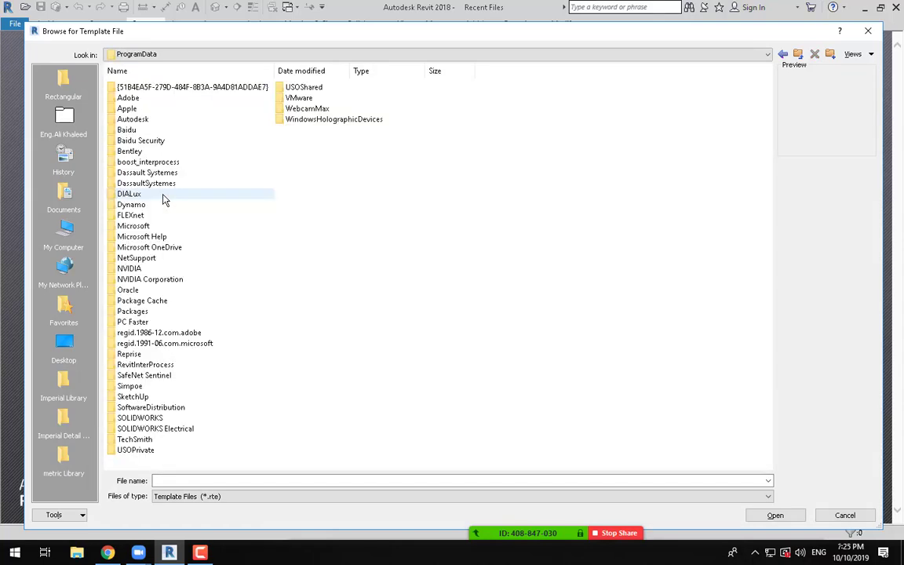
left_click(136, 121)
double_click(127, 120)
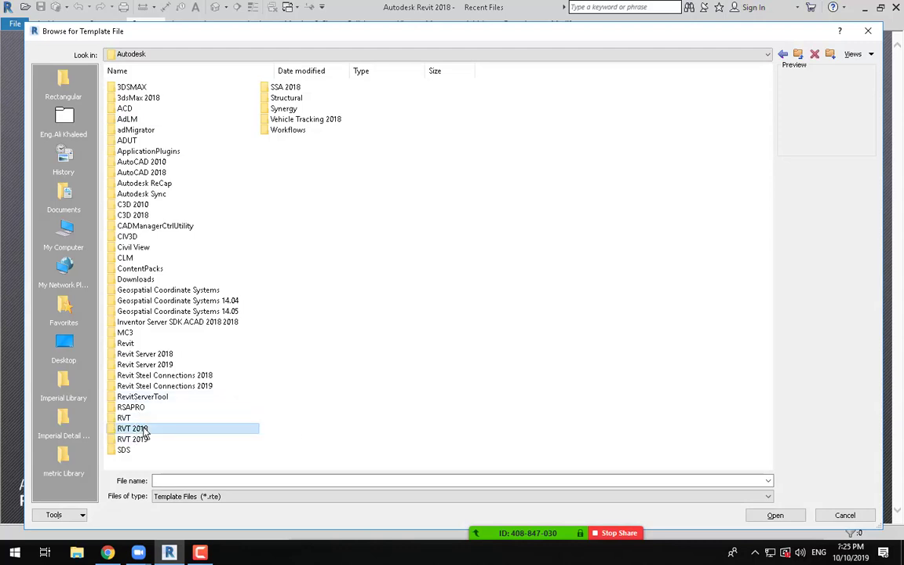
Step: Open the US Metric folder inside the RVT 2018 Templates folder
left_click(146, 429)
double_click(153, 428)
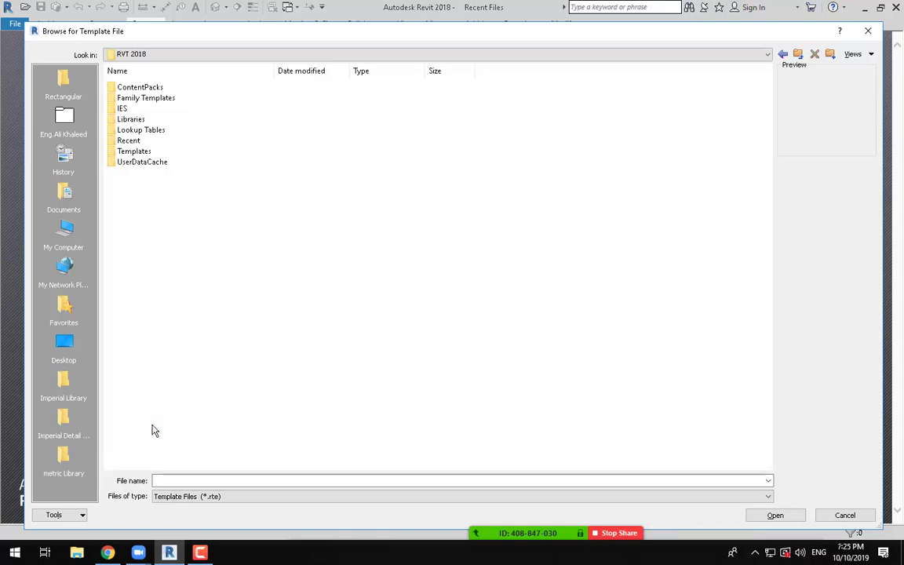
double_click(135, 152)
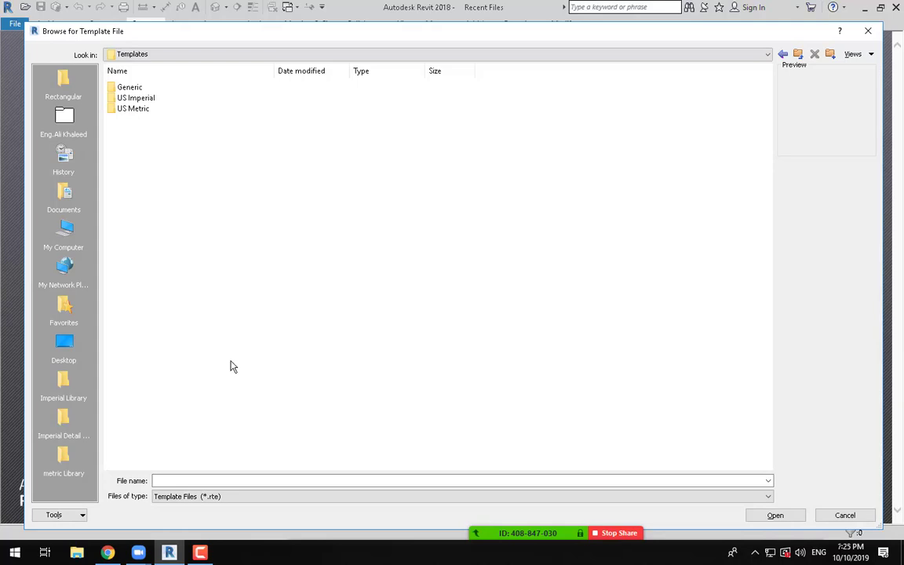
left_click(146, 111)
left_click(150, 88)
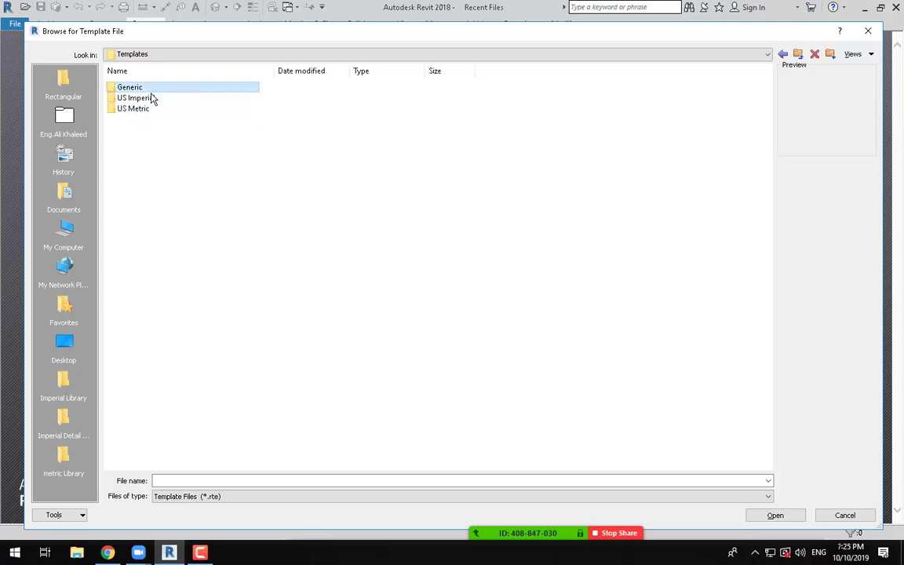
left_click(151, 98)
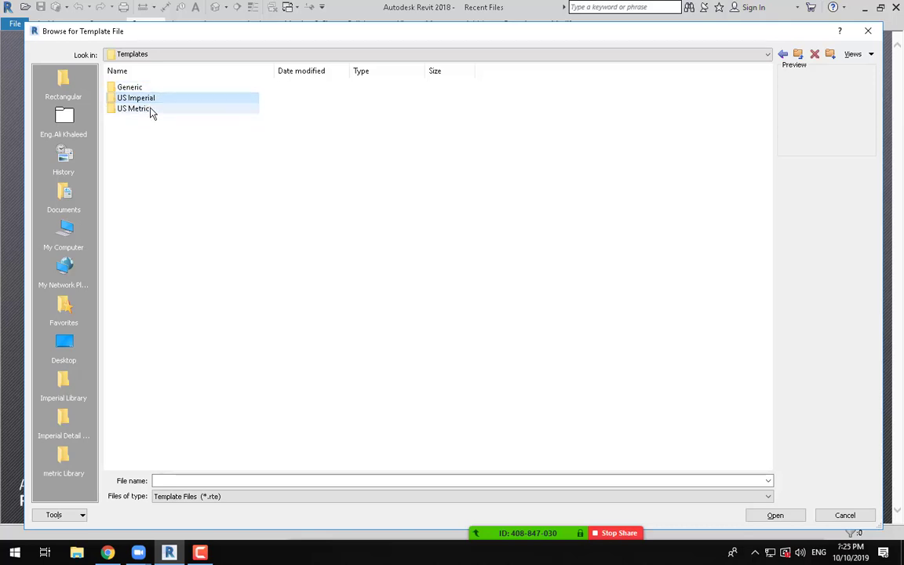
double_click(151, 110)
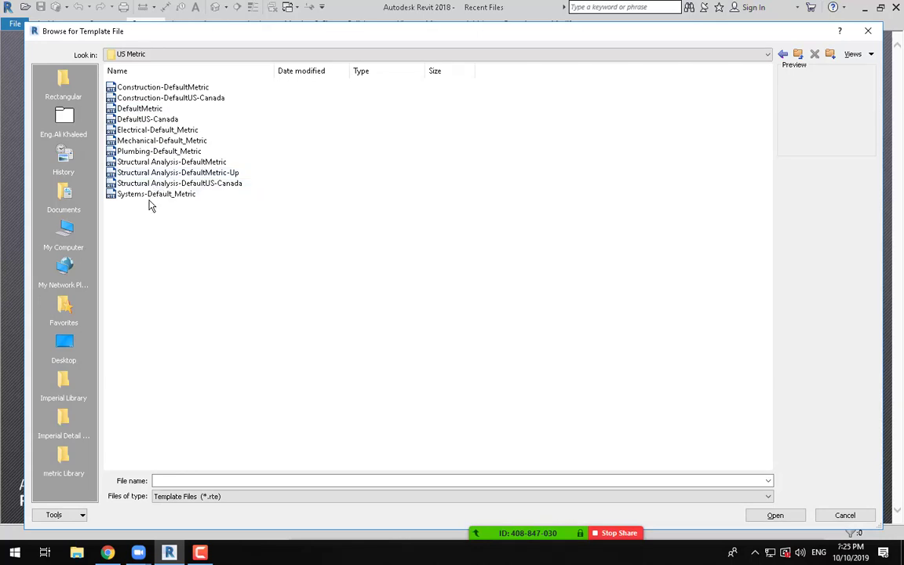
Step: Examine the US Metric template files, comparing the Electrical, Mechanical and Systems default metric templates
left_click(164, 131)
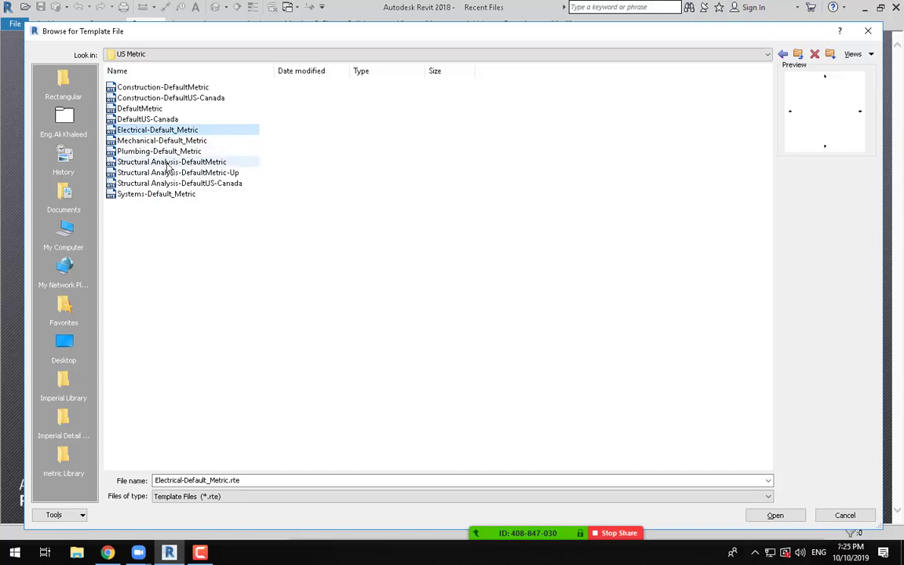
left_click(135, 203)
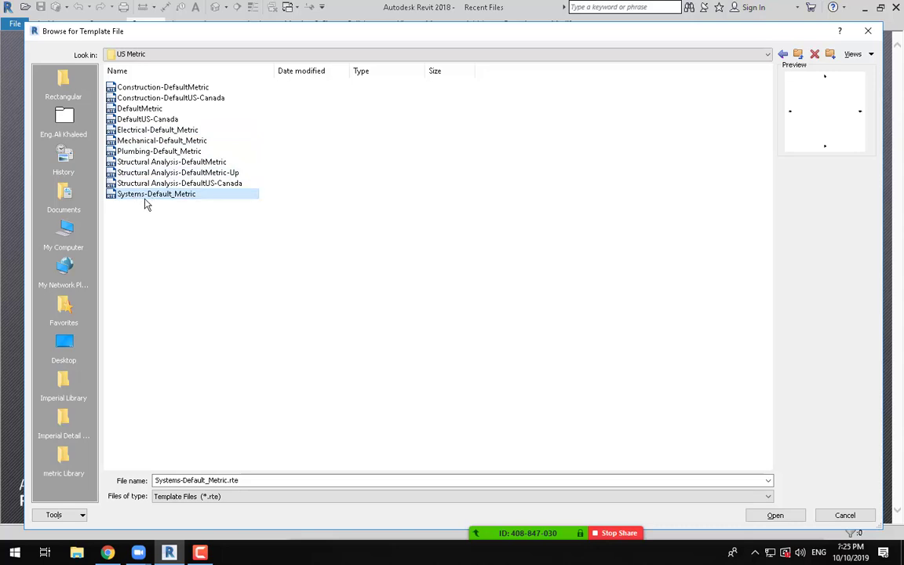
left_click(127, 130)
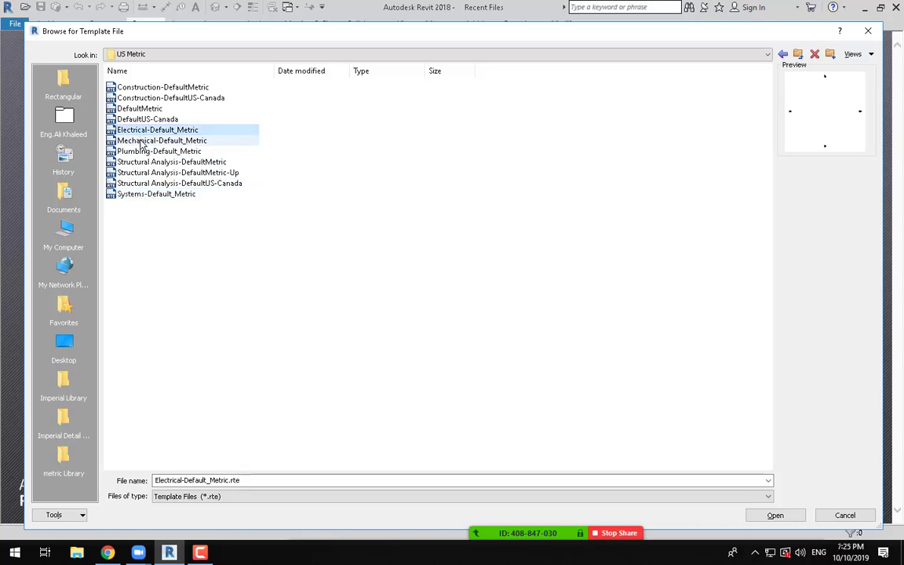
left_click(142, 142)
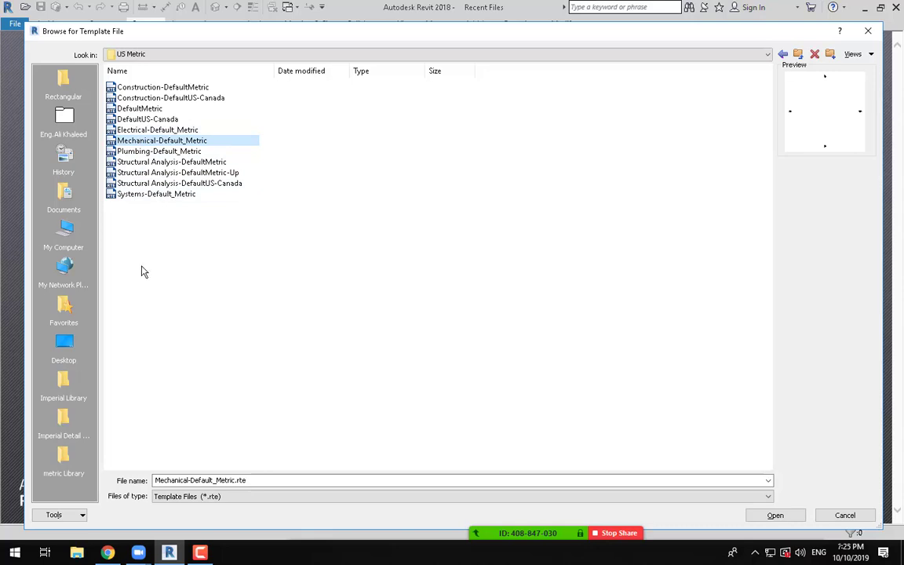
left_click(148, 194)
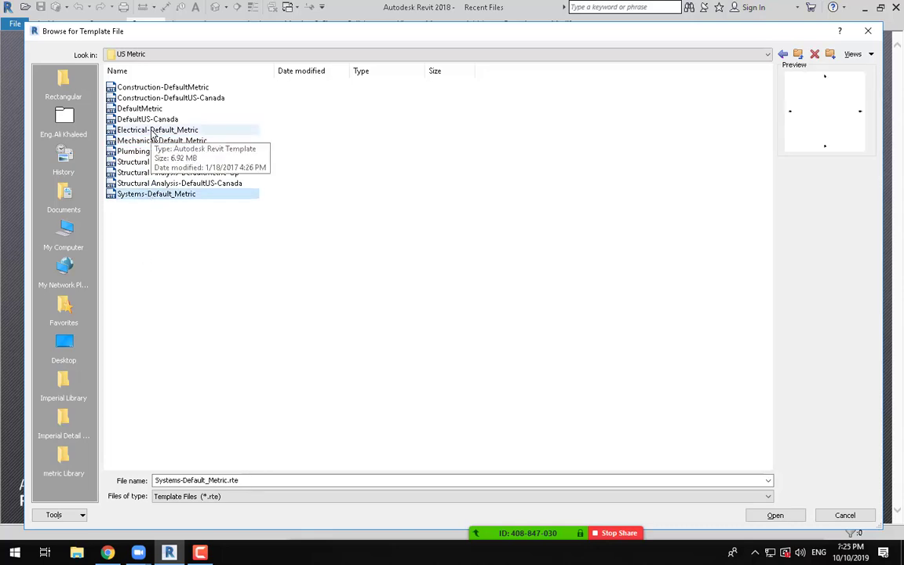
left_click(151, 132)
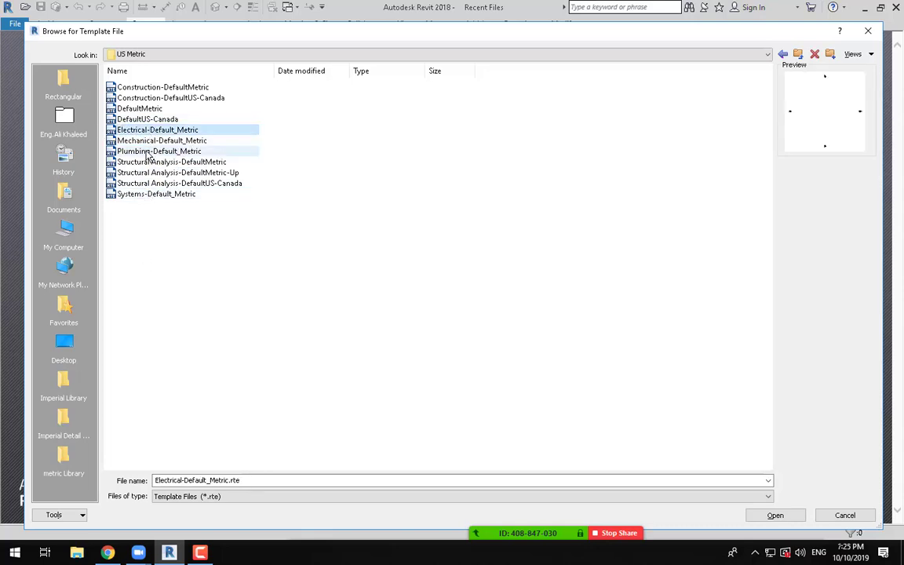
left_click(147, 141)
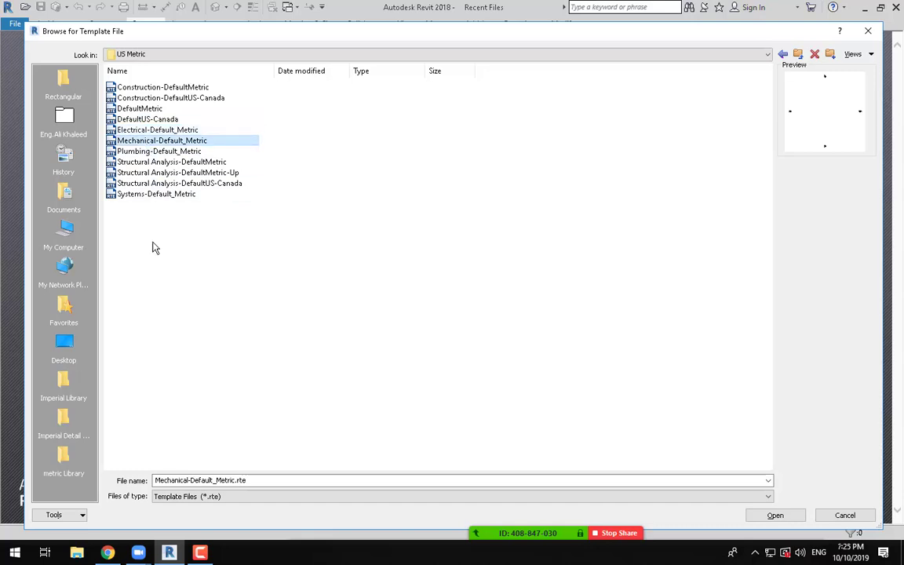
left_click(159, 131)
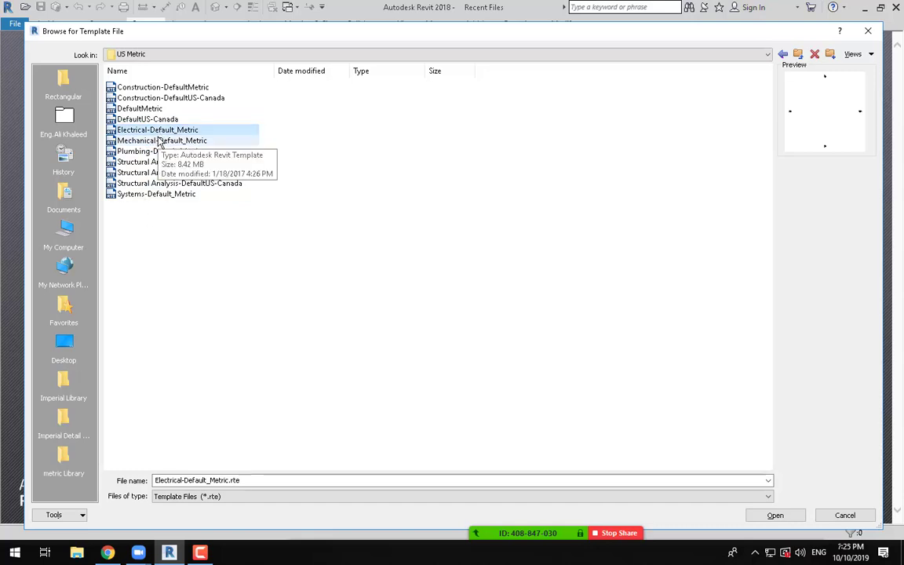
left_click(160, 142)
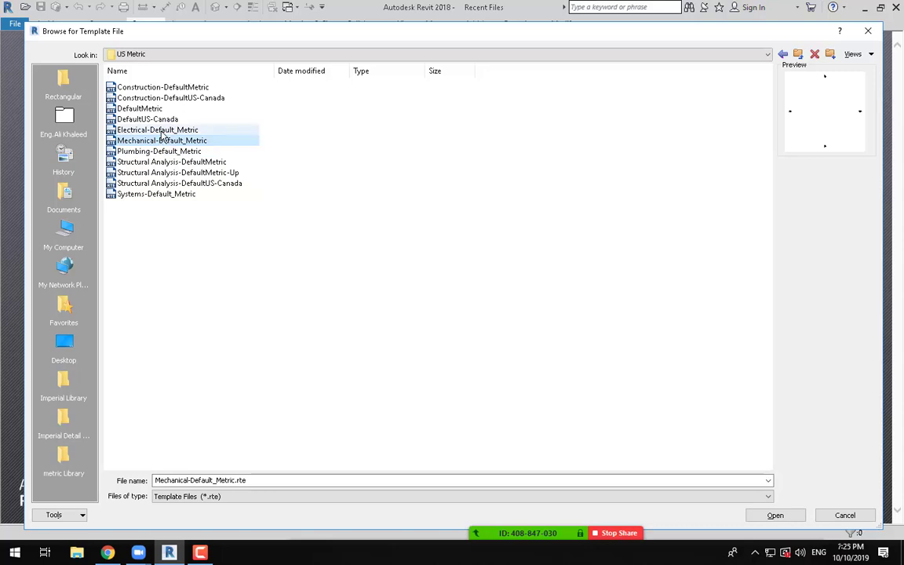
left_click(157, 194)
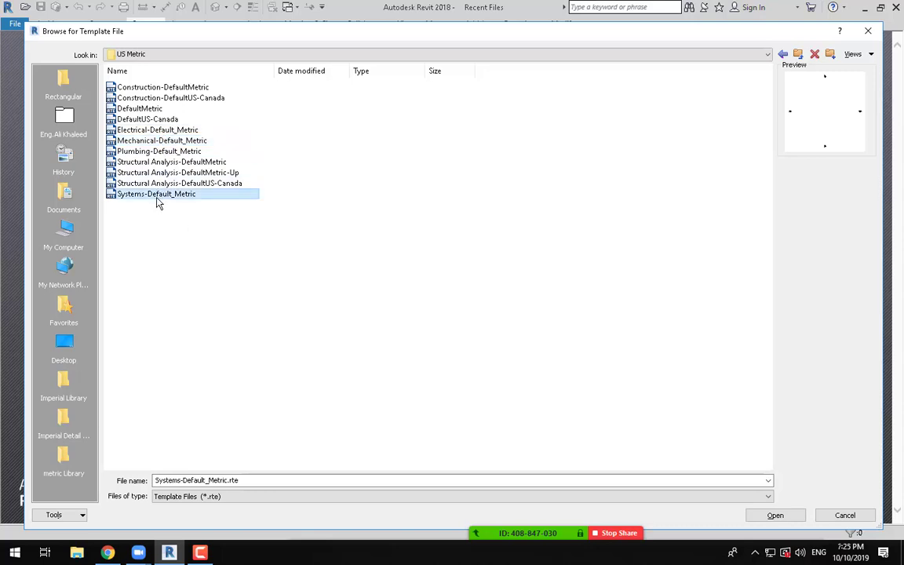
left_click(161, 143)
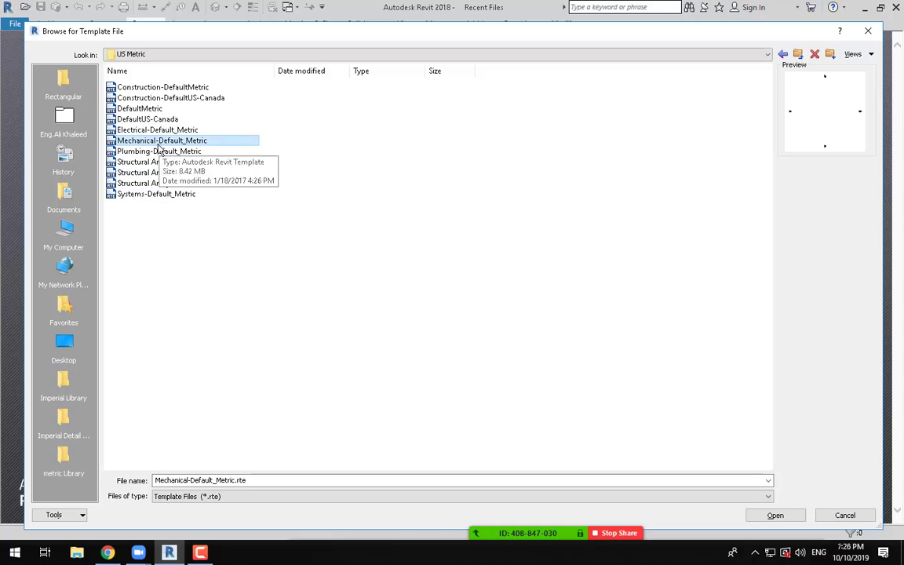
left_click(153, 197)
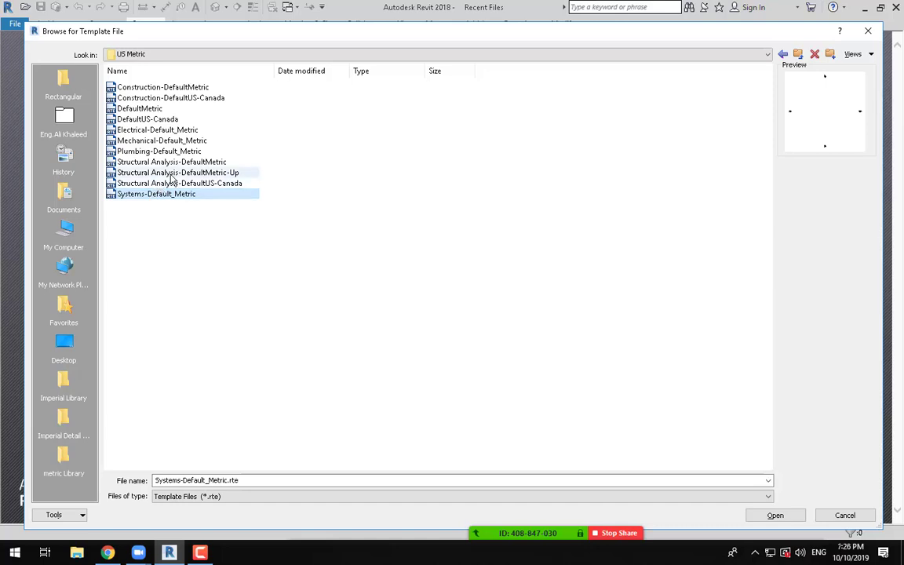
left_click(164, 174)
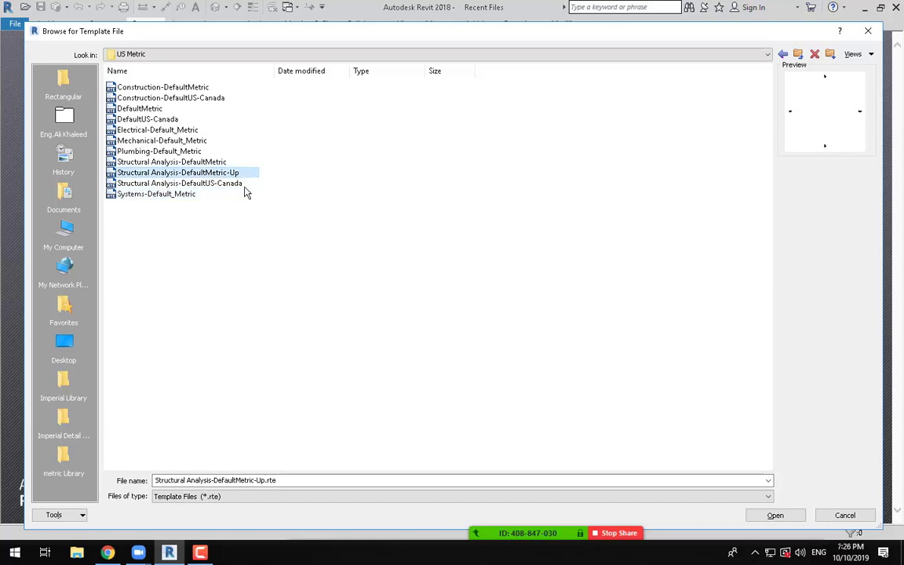
left_click(179, 195)
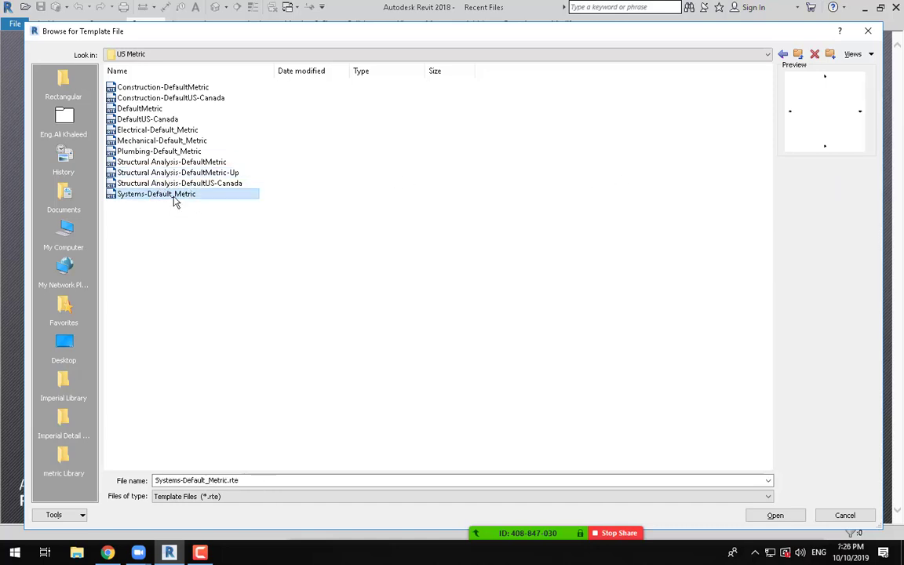
left_click(176, 131)
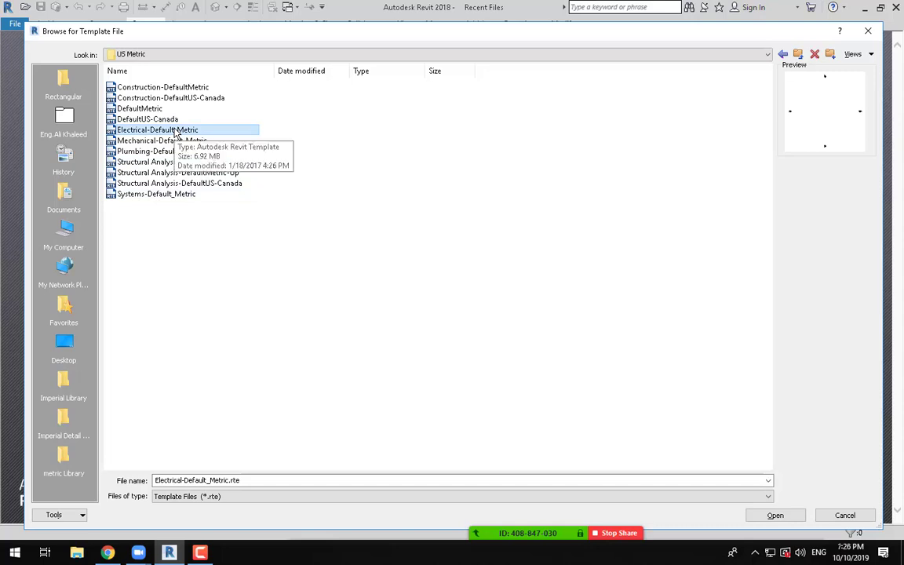
Step: Add Systems-Default_Metric.rte to the project template files and accept the options
left_click(180, 195)
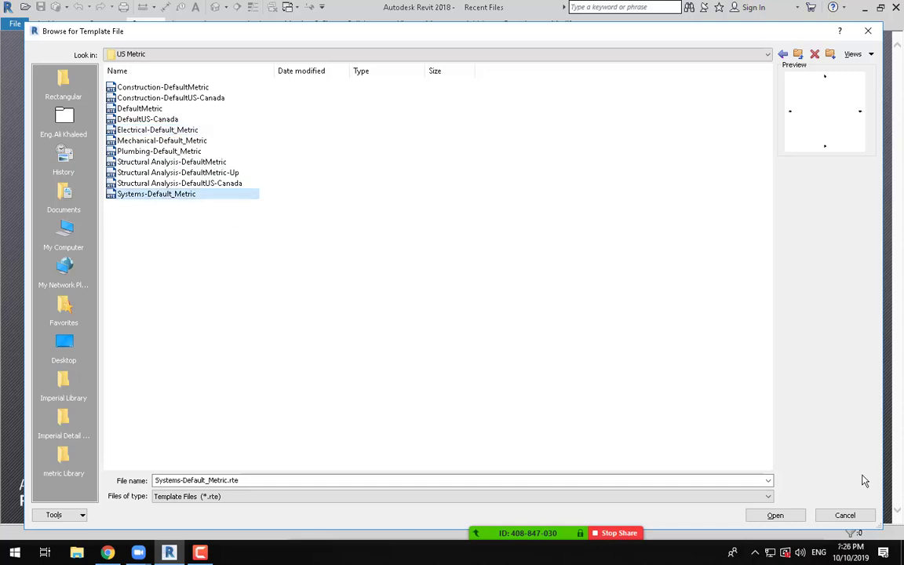
left_click(775, 515)
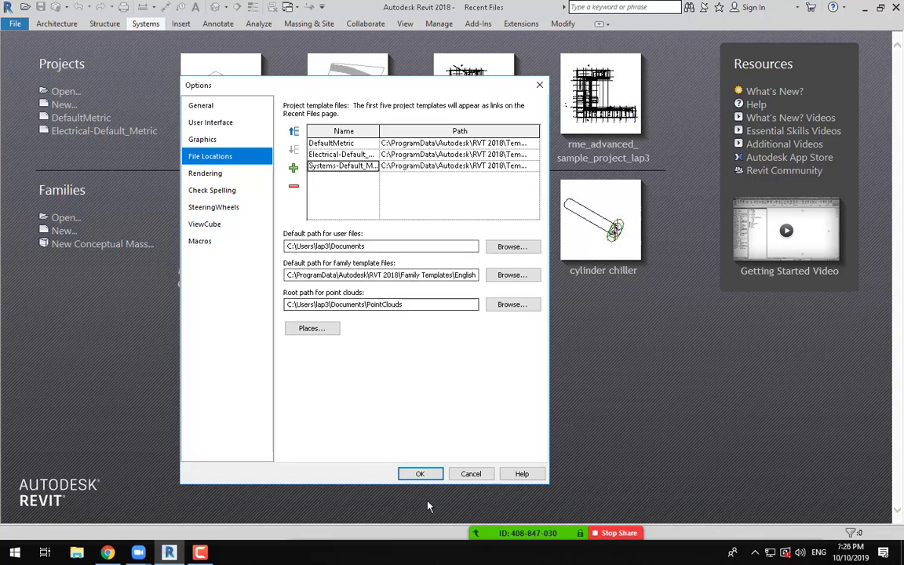
left_click(421, 474)
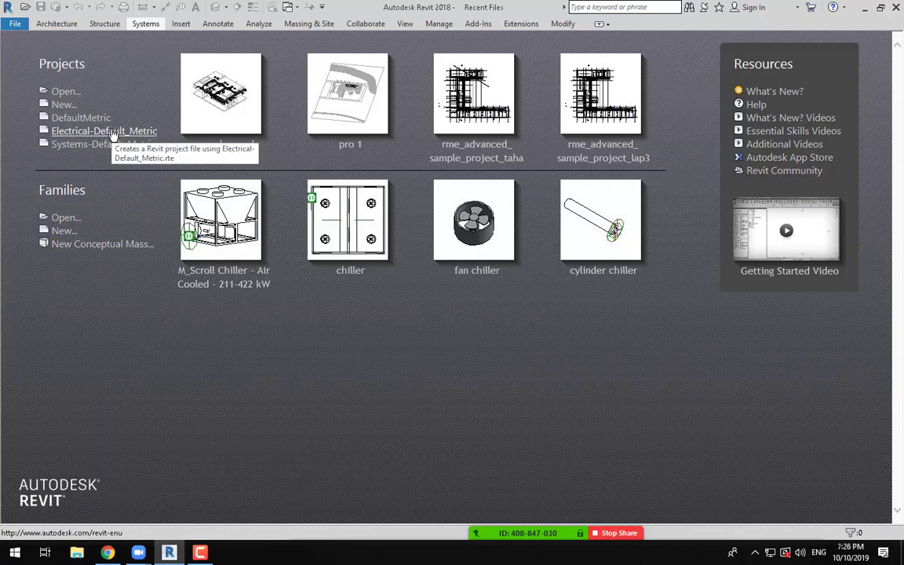
Step: Start a new project with Electrical-Default_Metric as the template file, and move the New Project dialog clear of the recent files
left_click(63, 106)
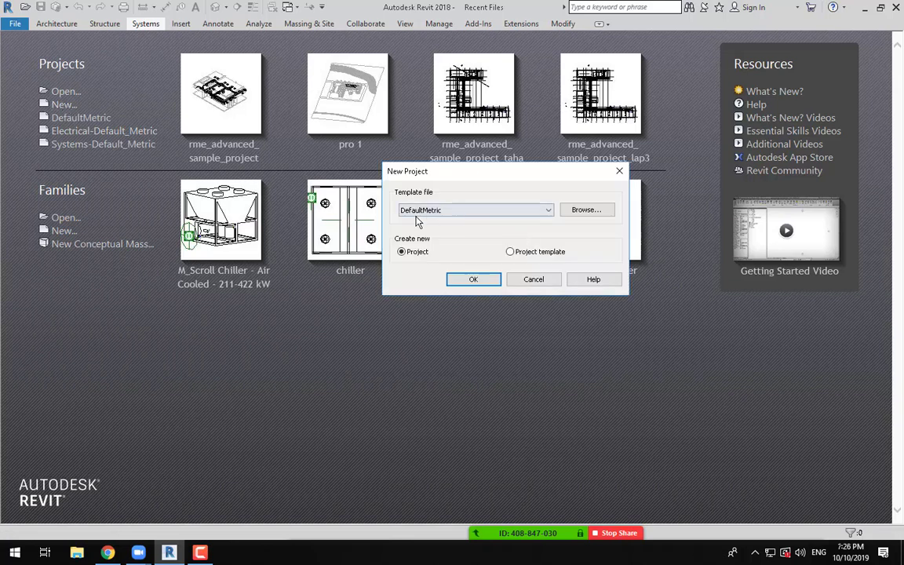
left_click(454, 219)
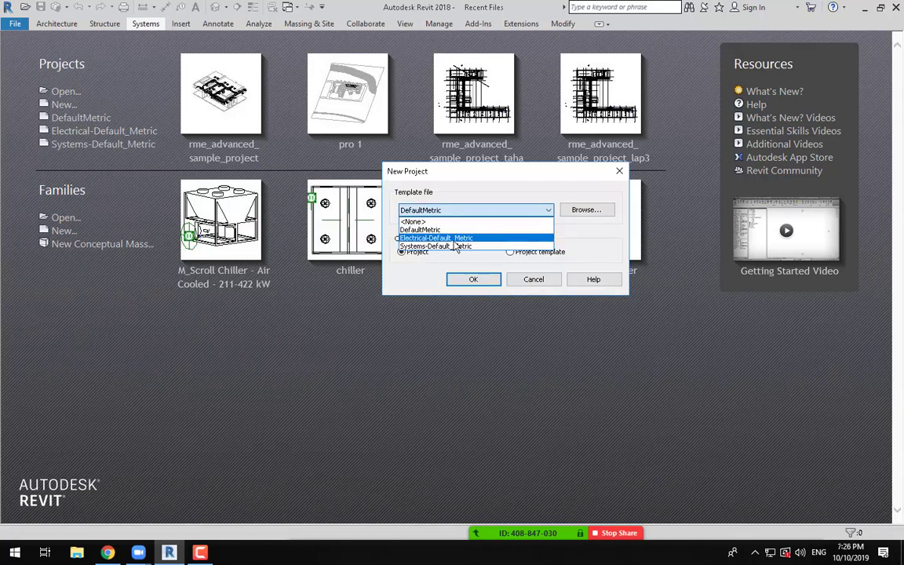
left_click(455, 236)
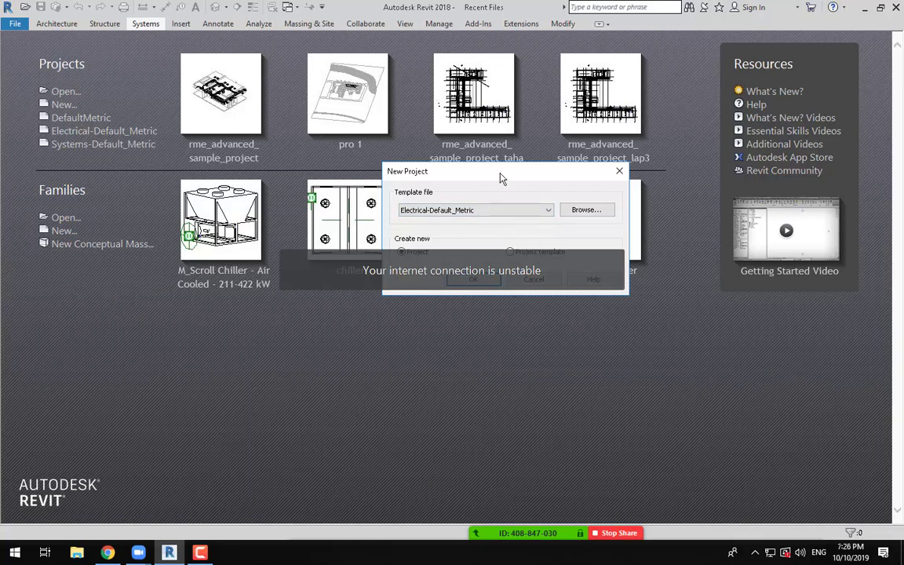
left_click_drag(485, 169, 389, 303)
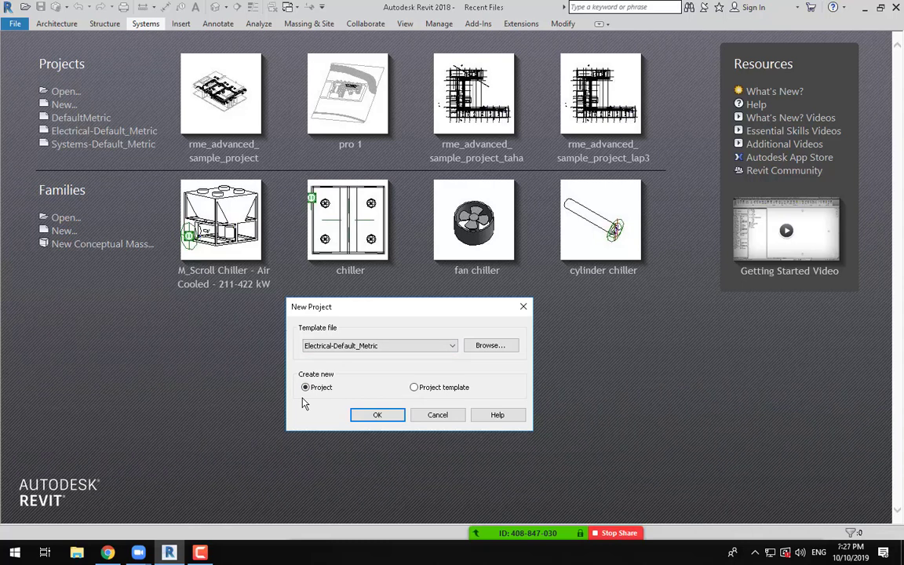
left_click(415, 388)
left_click(372, 346)
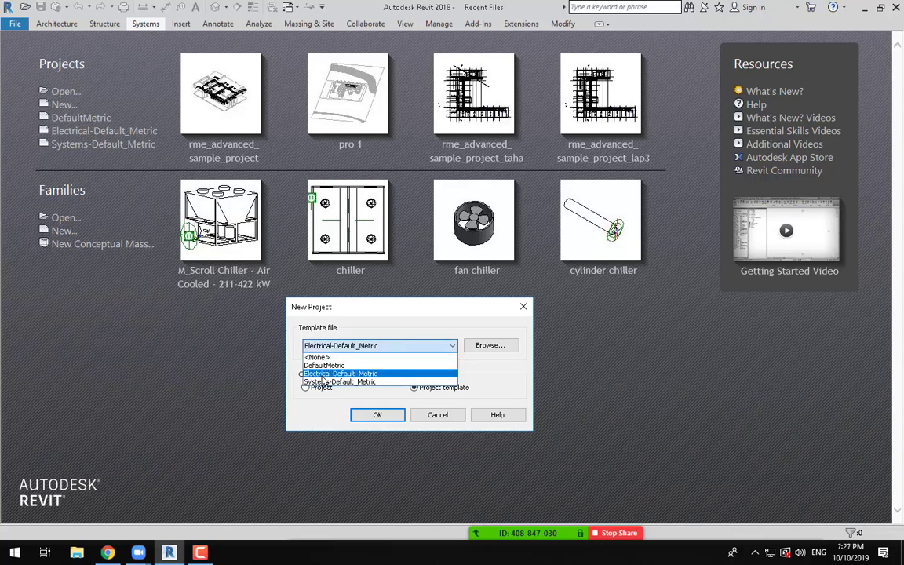
left_click(323, 375)
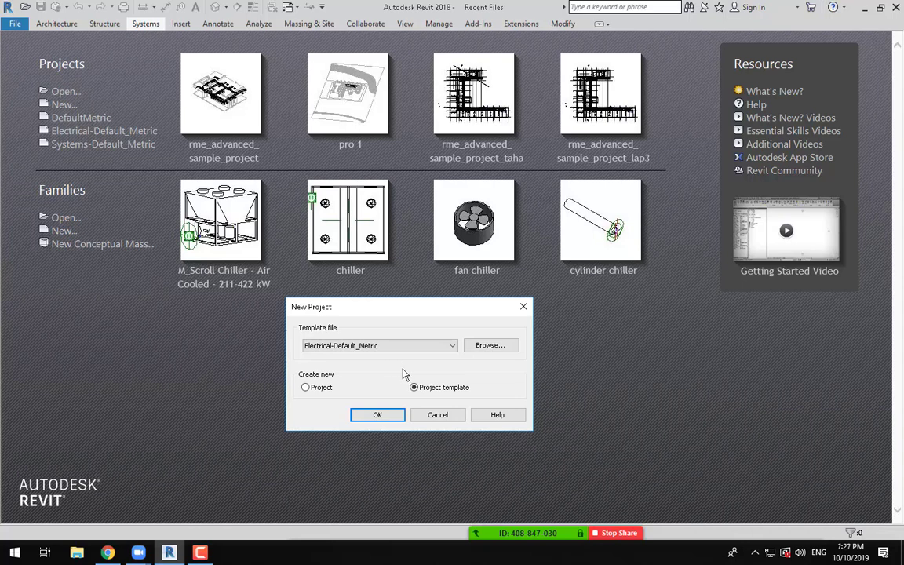
left_click(397, 350)
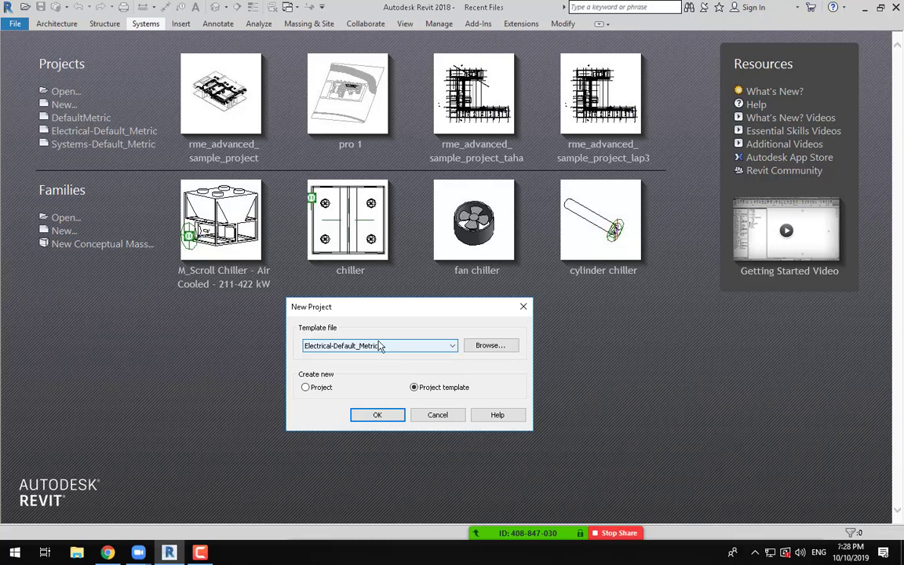
Step: Create a new project, not a project template, from the Electrical-Default_Metric template
left_click(306, 387)
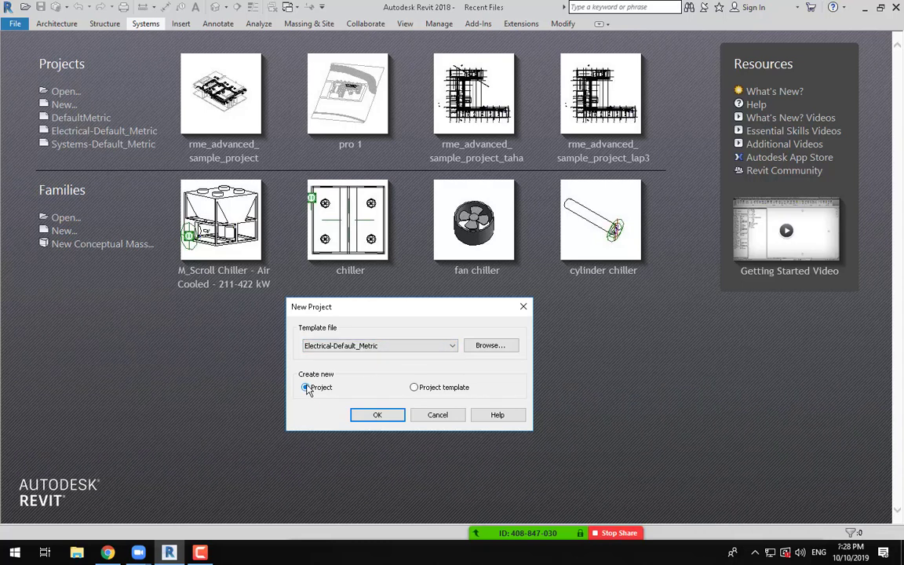
left_click(367, 414)
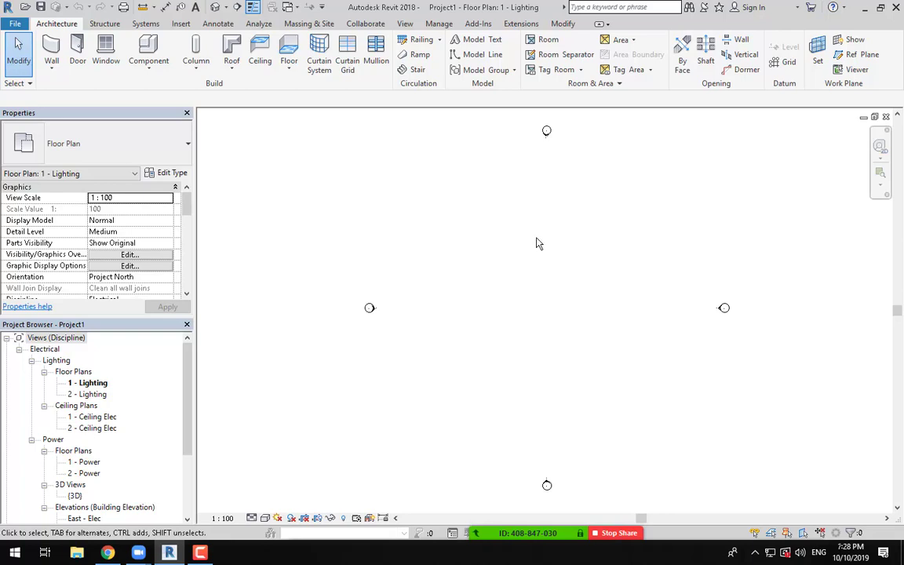
scroll(536, 247, "down", 1)
scroll(564, 251, "up", 1)
Step: Start the Cable Tray command and bring up the available tray widths
left_click(146, 24)
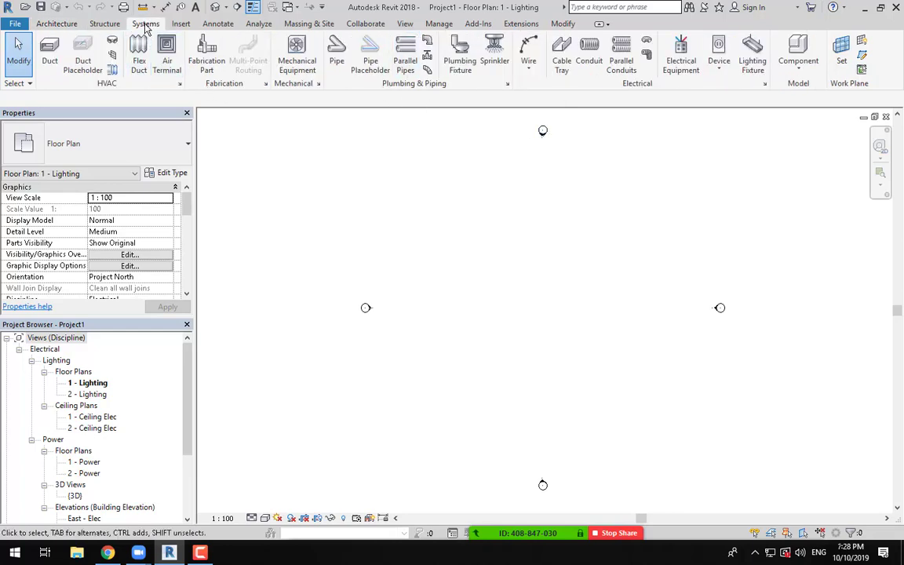
left_click(570, 72)
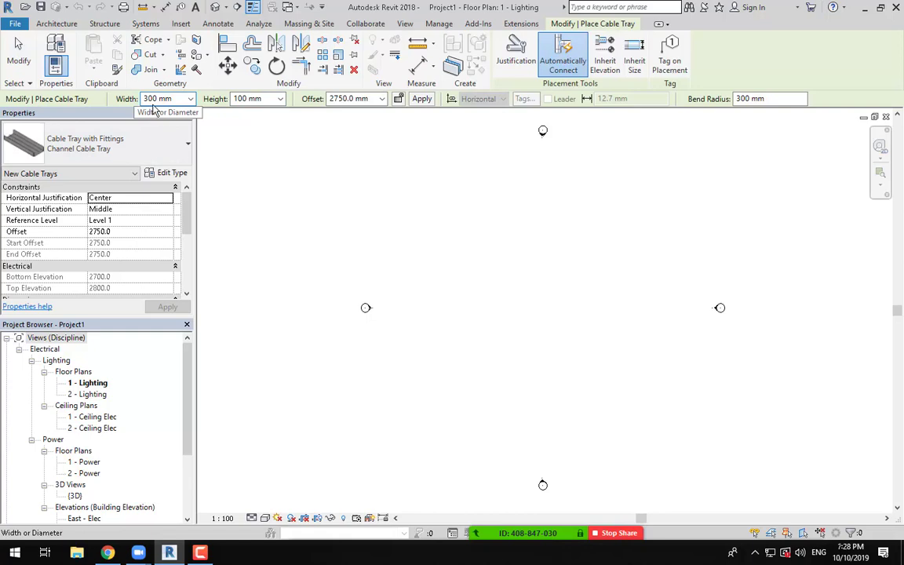
left_click_drag(171, 99, 141, 100)
left_click_drag(265, 99, 223, 103)
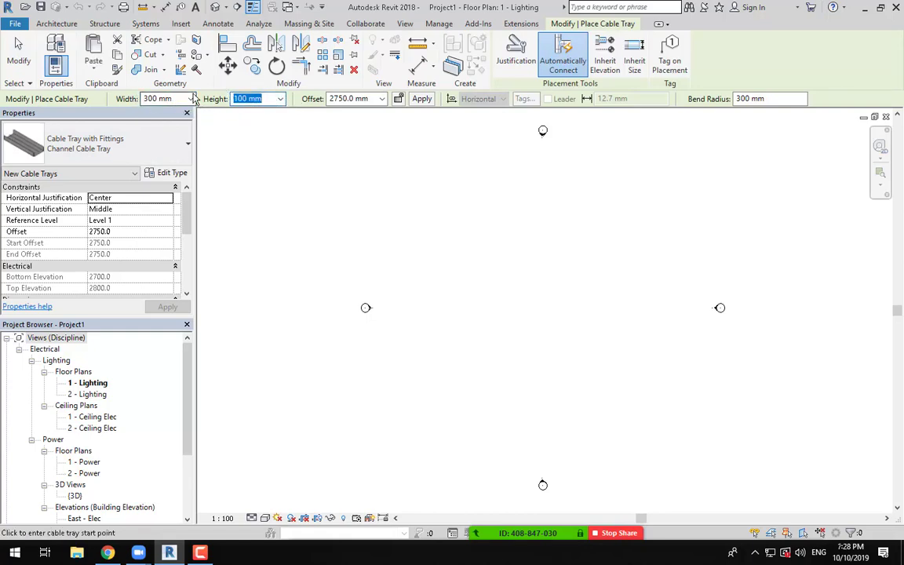
left_click(191, 98)
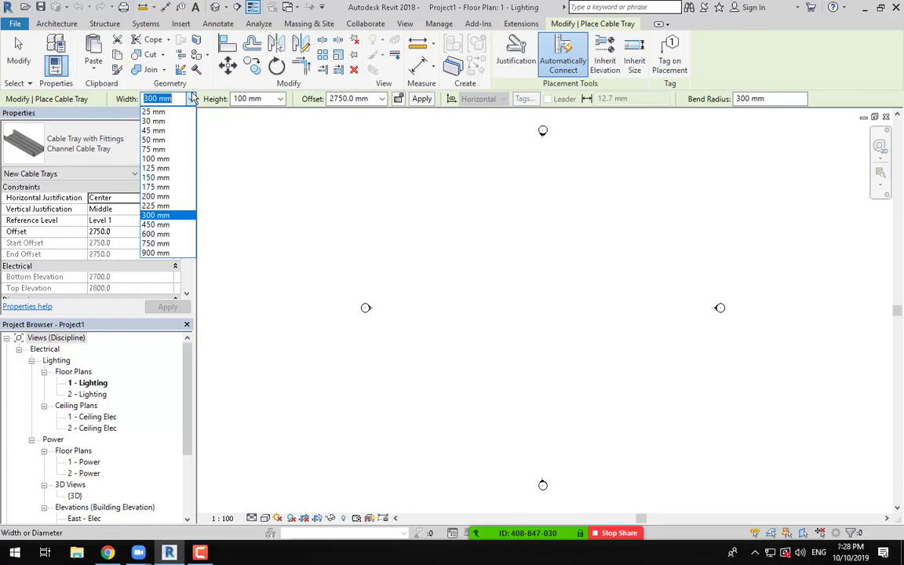
Step: Set the new cable tray's width to 450 mm and height to 150 mm
left_click(165, 225)
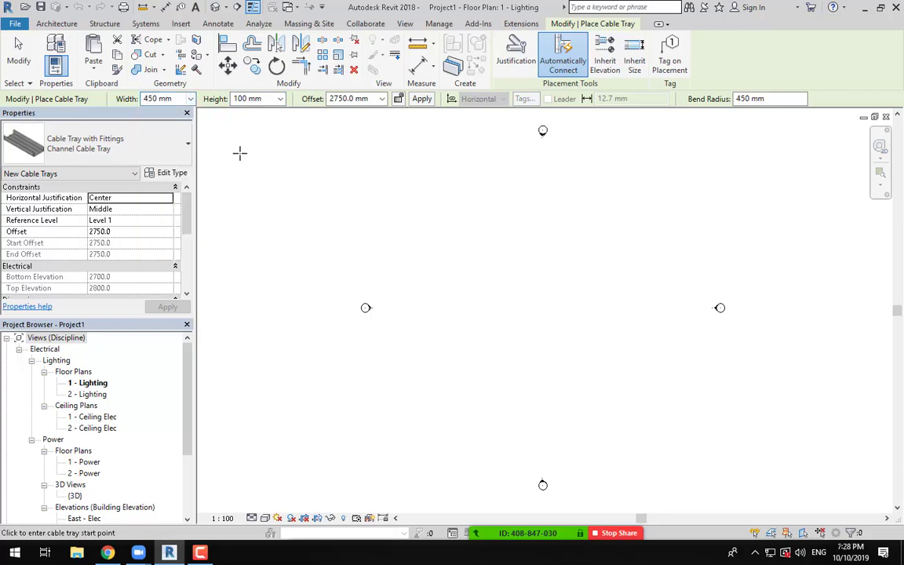
left_click(280, 99)
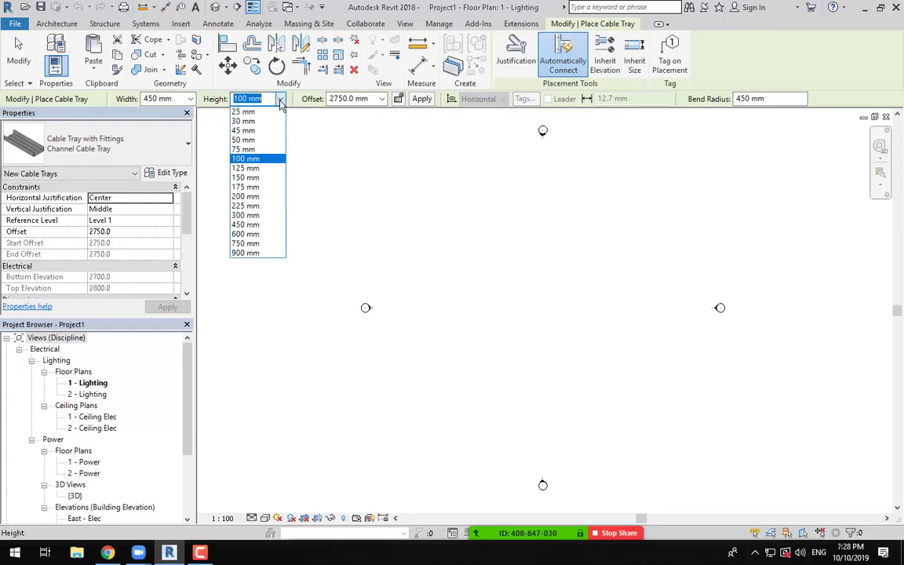
left_click(267, 178)
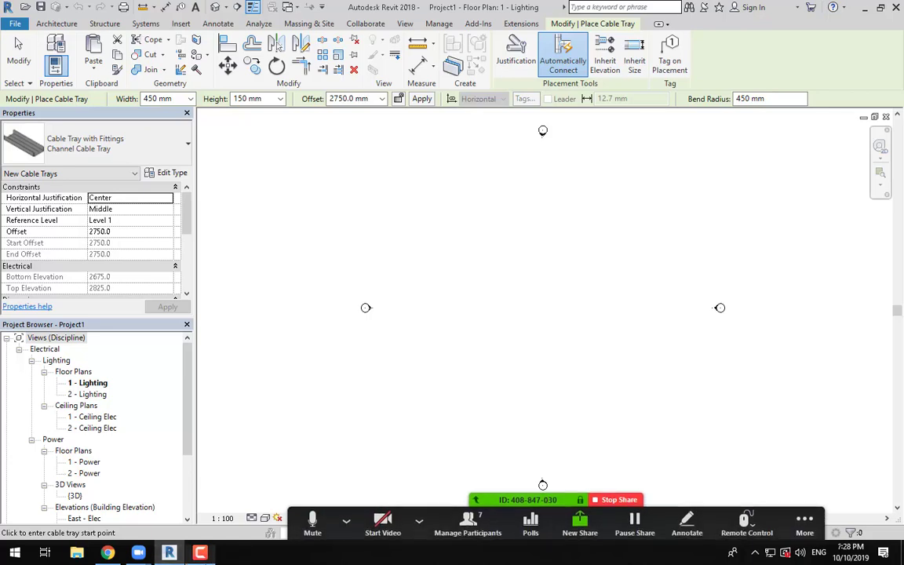
left_click(200, 552)
left_click(767, 534)
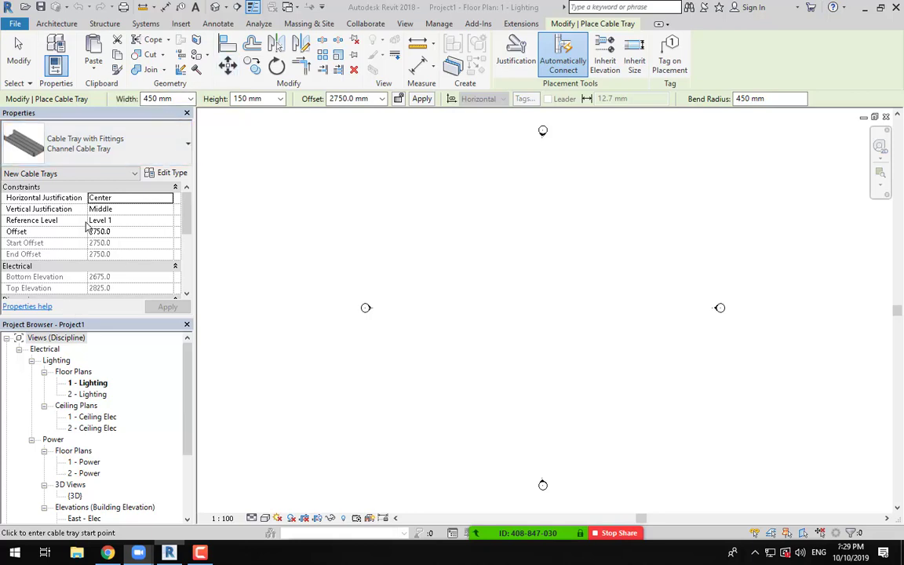
left_click(440, 25)
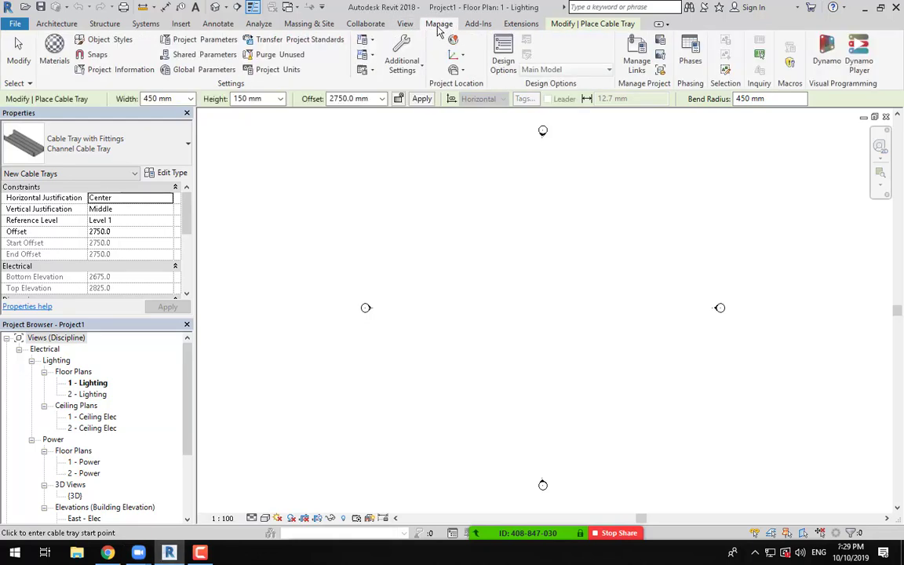
left_click(275, 73)
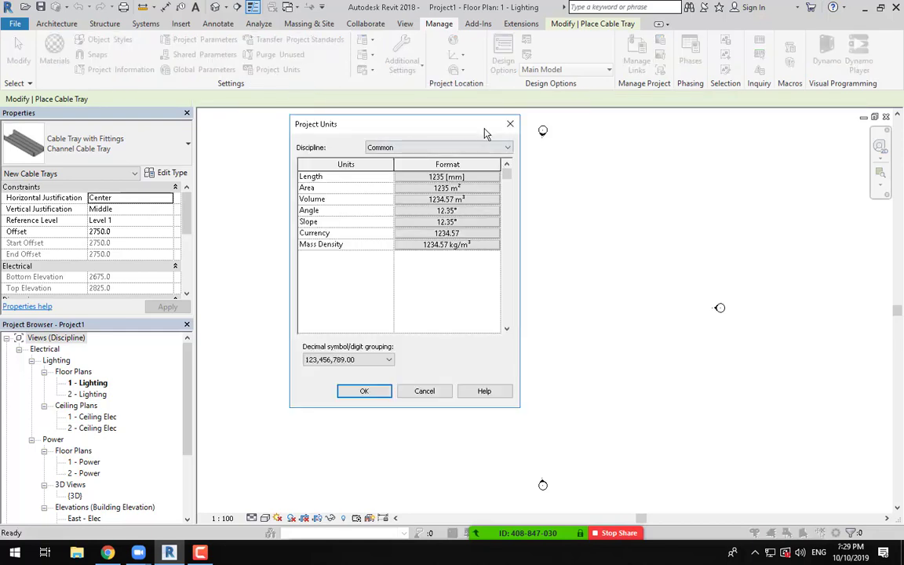
left_click_drag(477, 125, 492, 136)
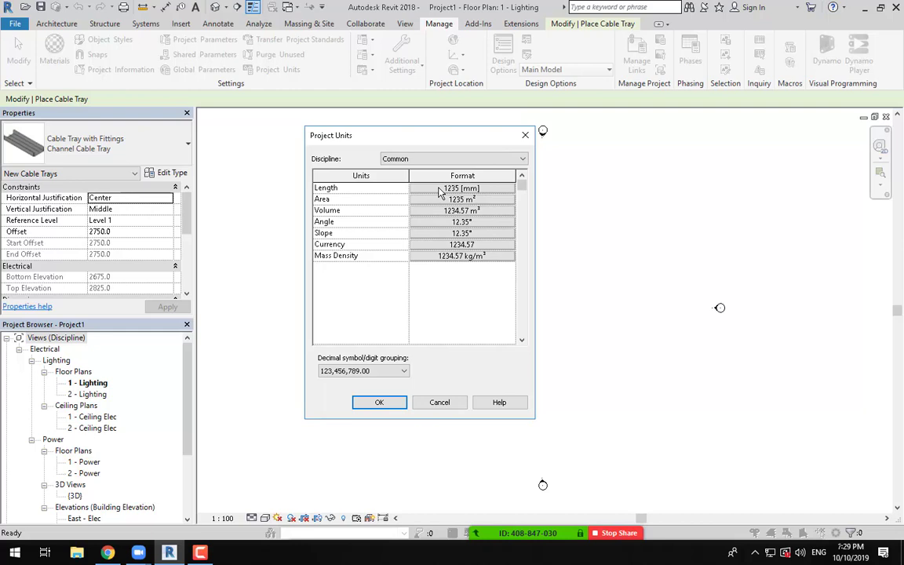
left_click(440, 190)
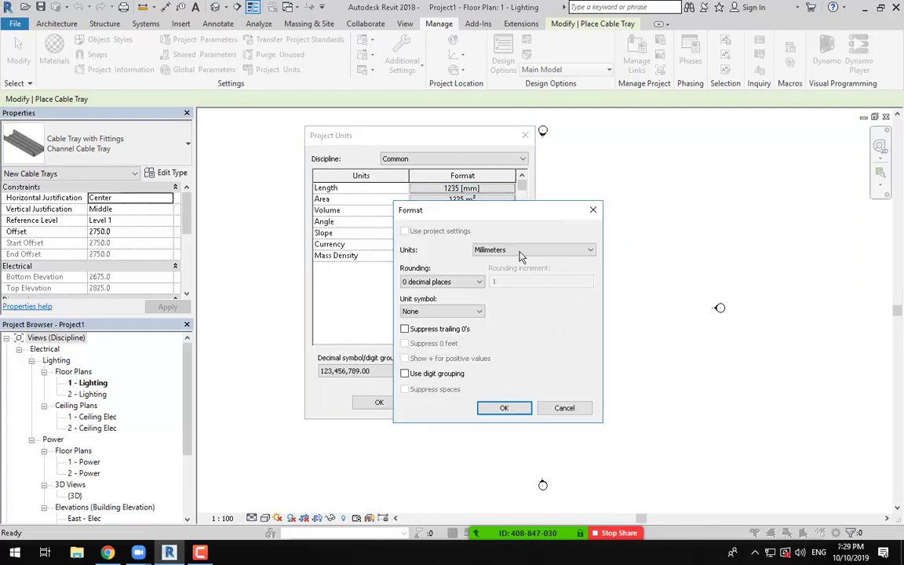
left_click(519, 251)
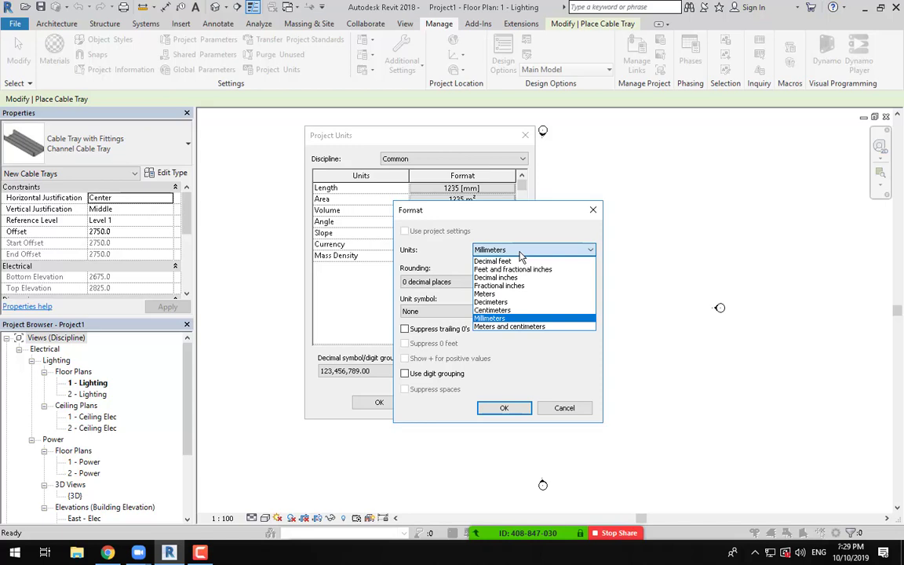
left_click(514, 286)
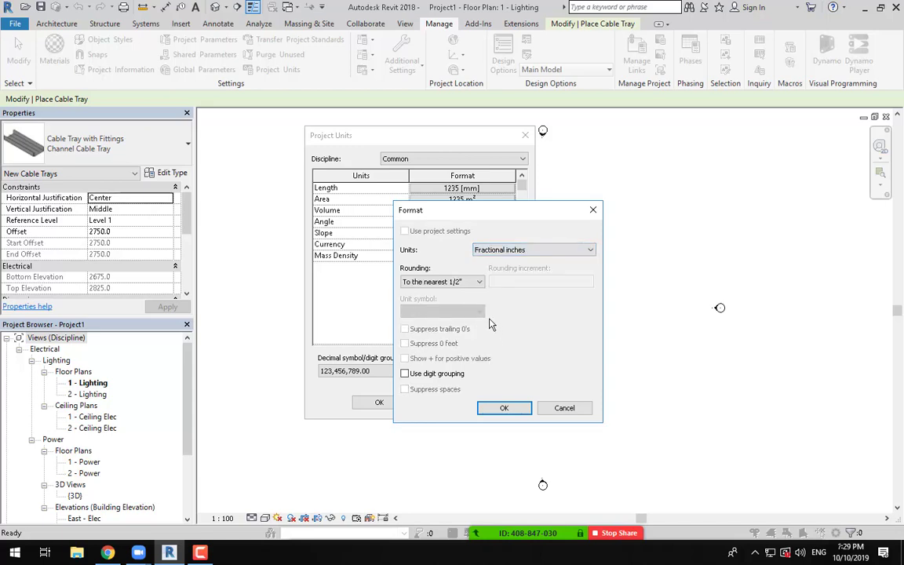
left_click(534, 249)
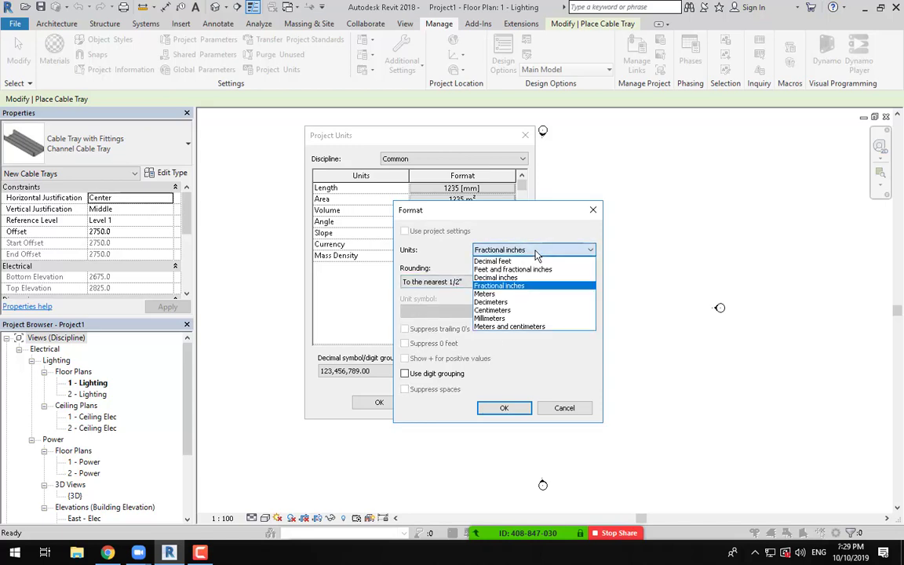
left_click(480, 278)
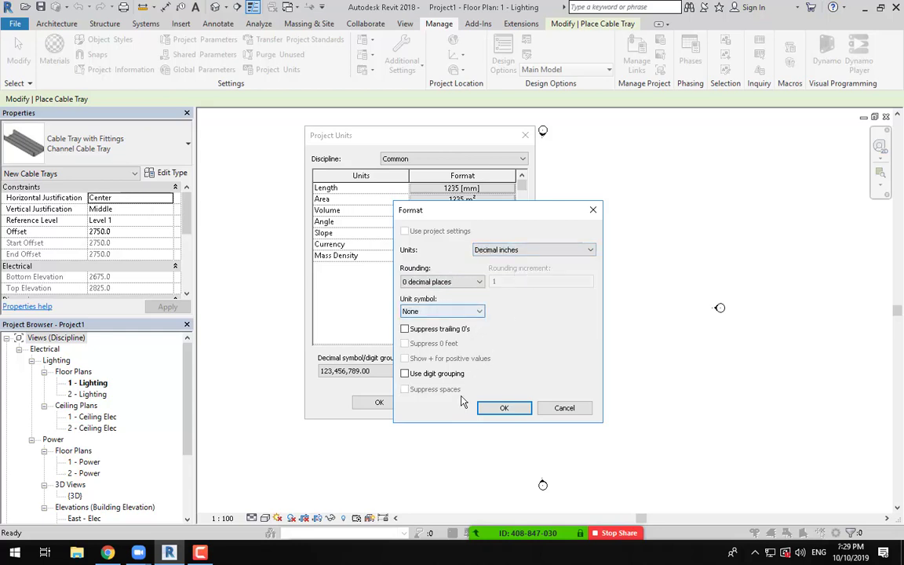
left_click(504, 408)
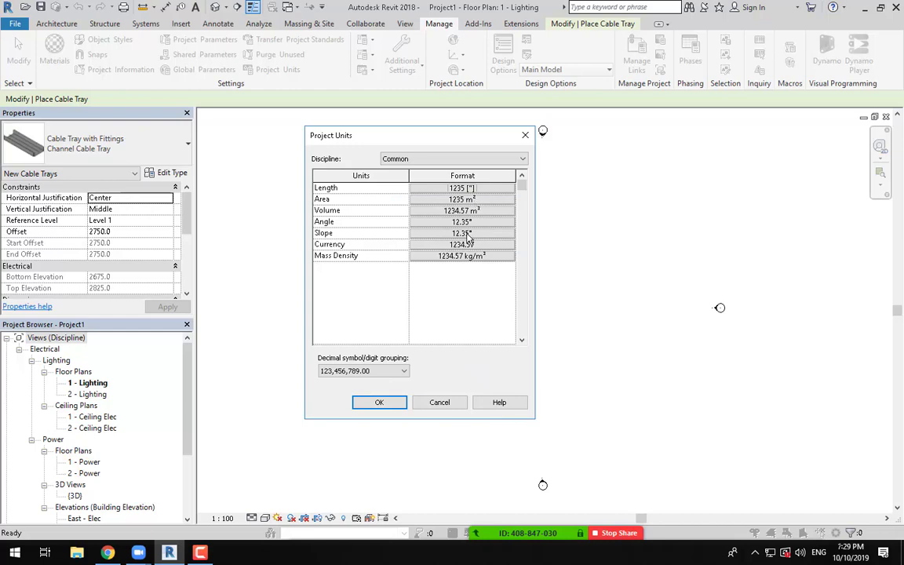
left_click(516, 164)
left_click(514, 164)
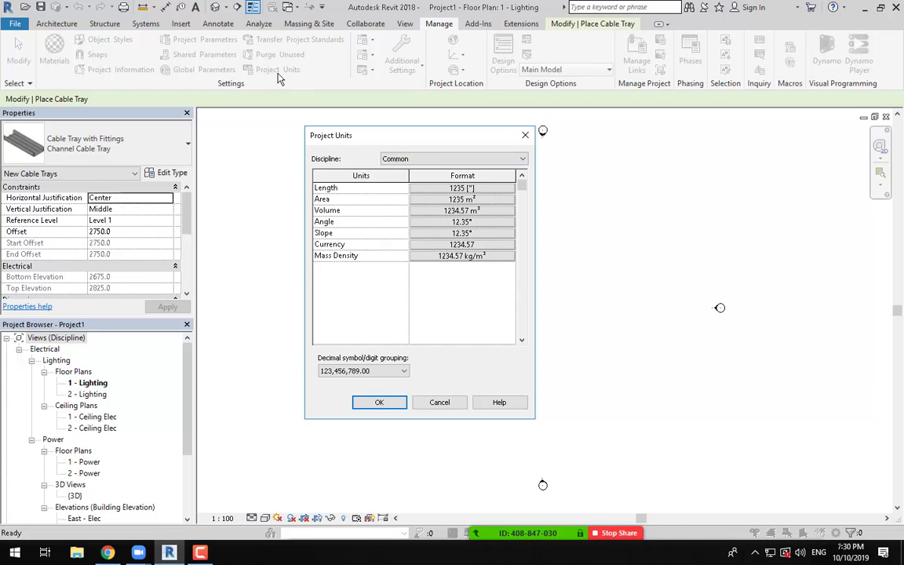
left_click(437, 402)
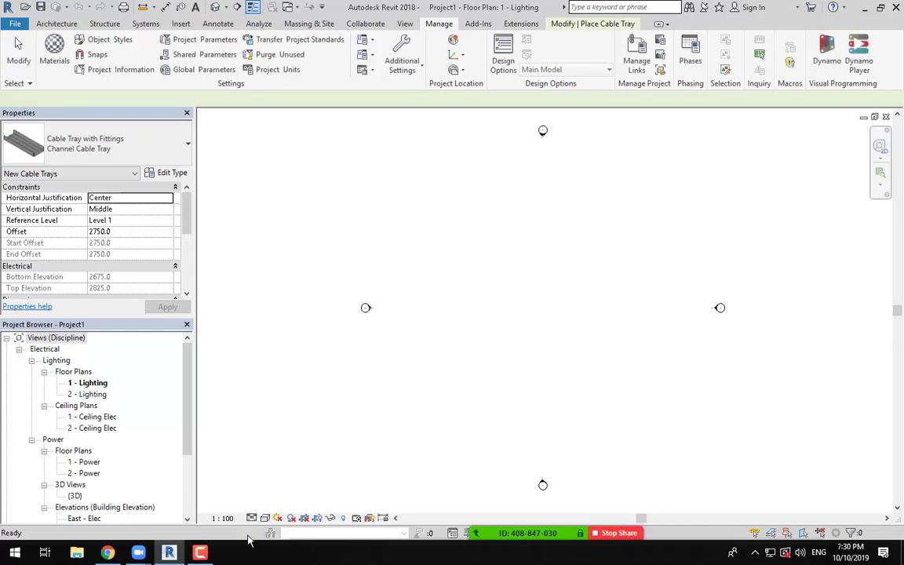
Step: Set the Length format in Project Units to decimal inches with 0 decimal places
left_click(440, 24)
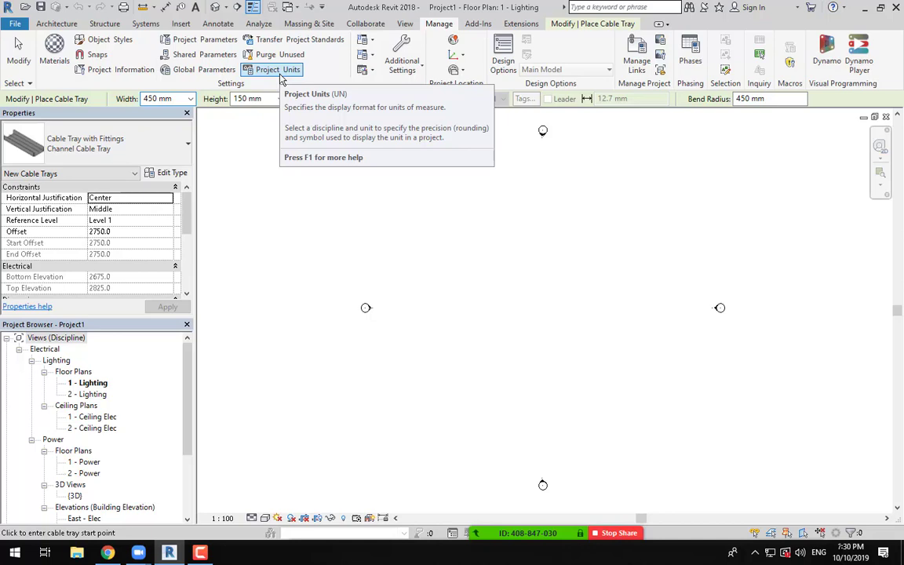
left_click(200, 553)
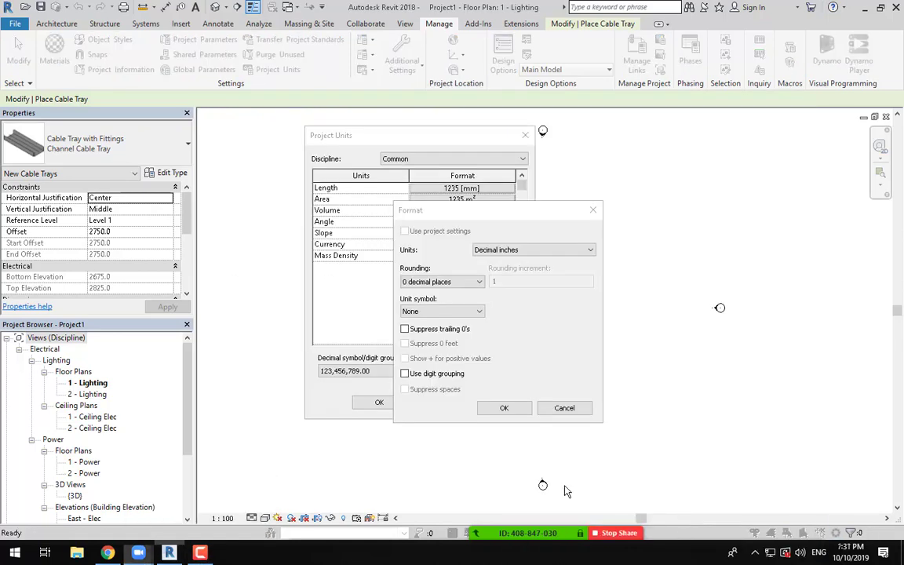
left_click(201, 554)
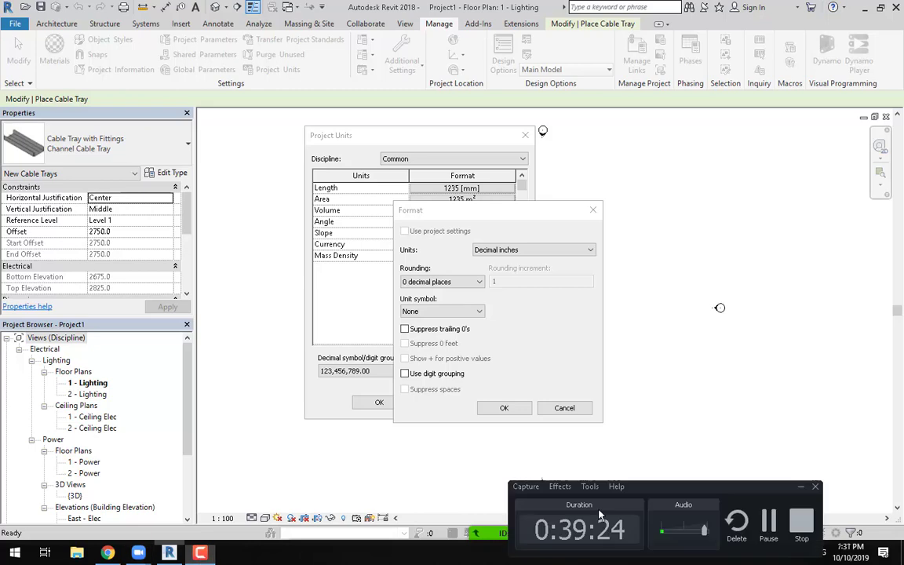
left_click(503, 408)
left_click(478, 189)
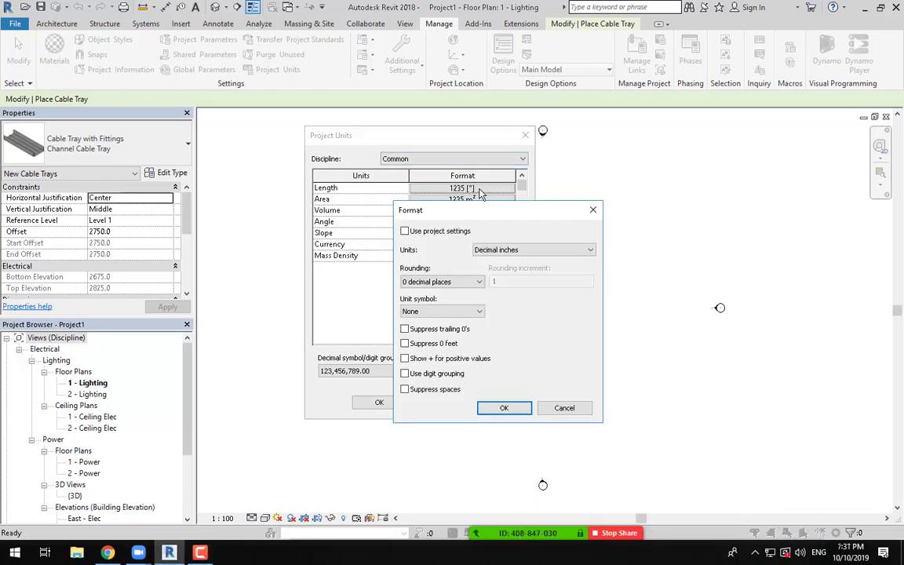
left_click(509, 408)
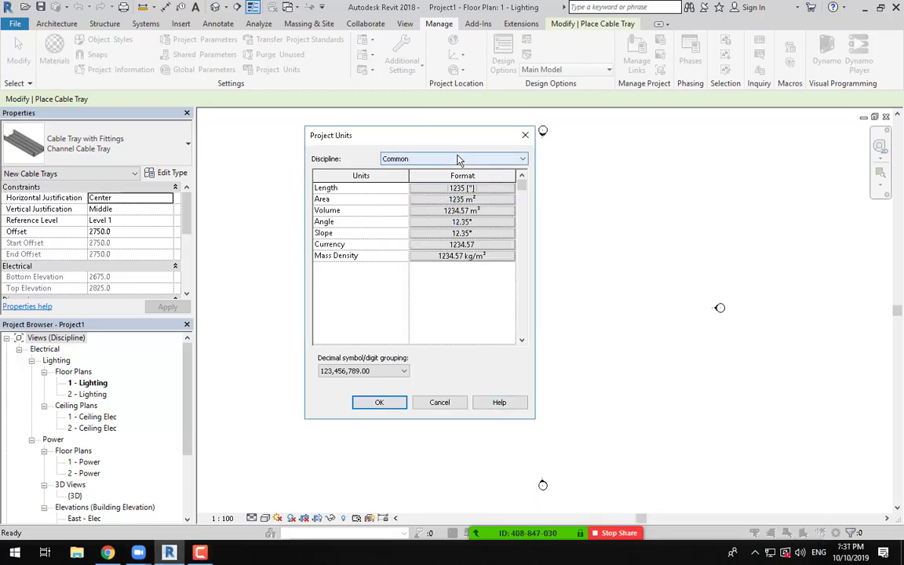
Step: Set the Cable Tray Size format of the Electrical discipline to decimal inches
left_click(462, 160)
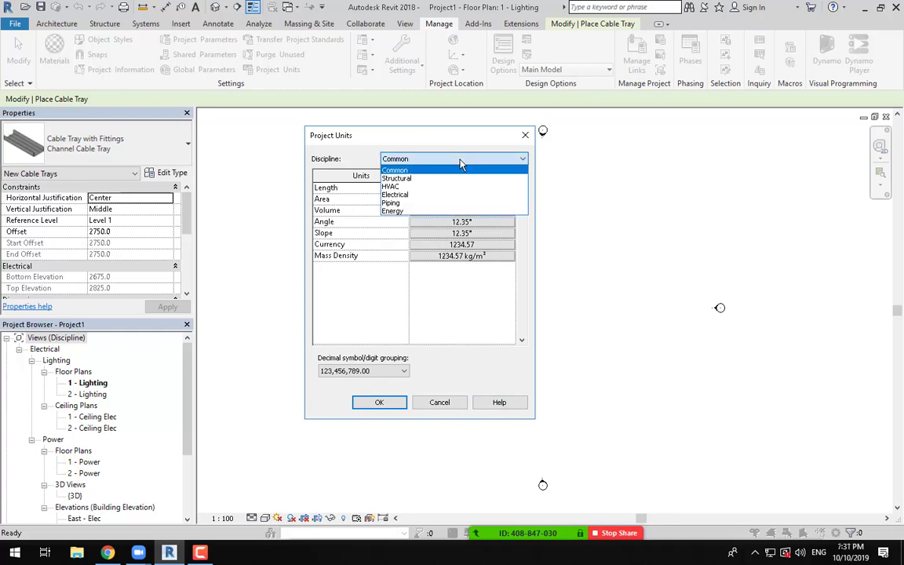
left_click(410, 196)
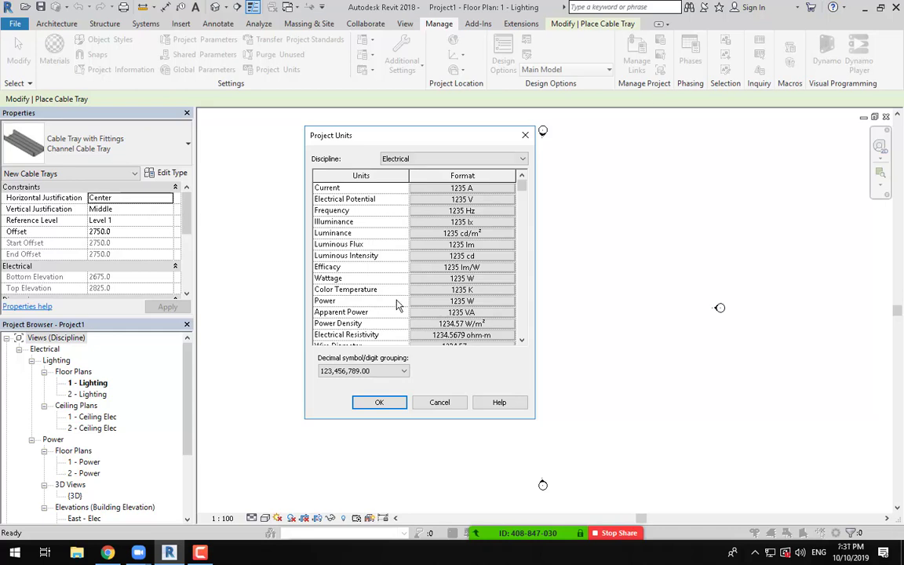
scroll(367, 305, "down", 2)
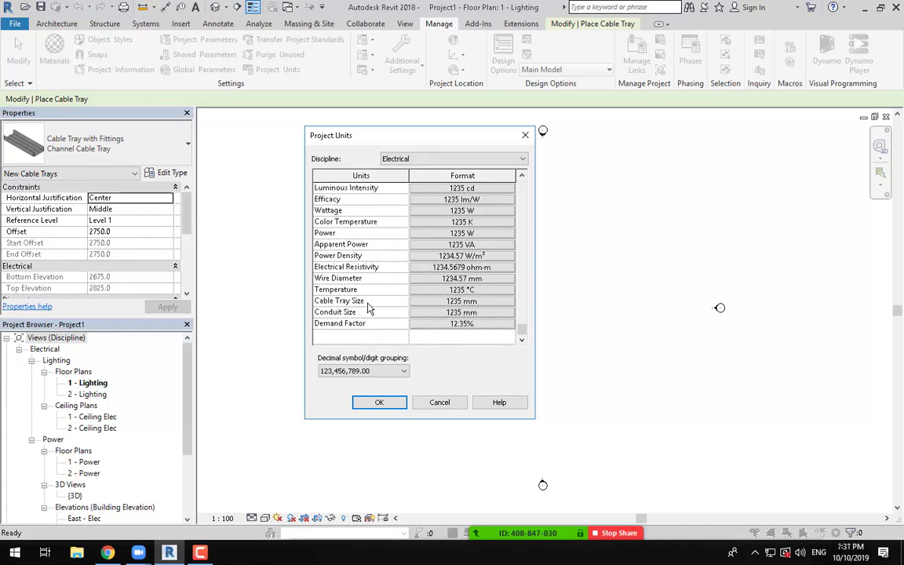
left_click(460, 302)
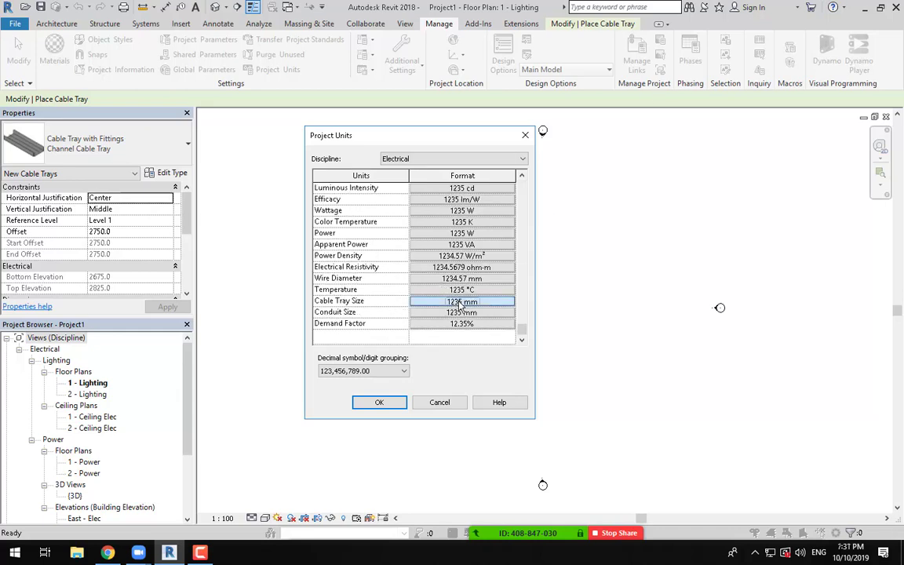
left_click(544, 251)
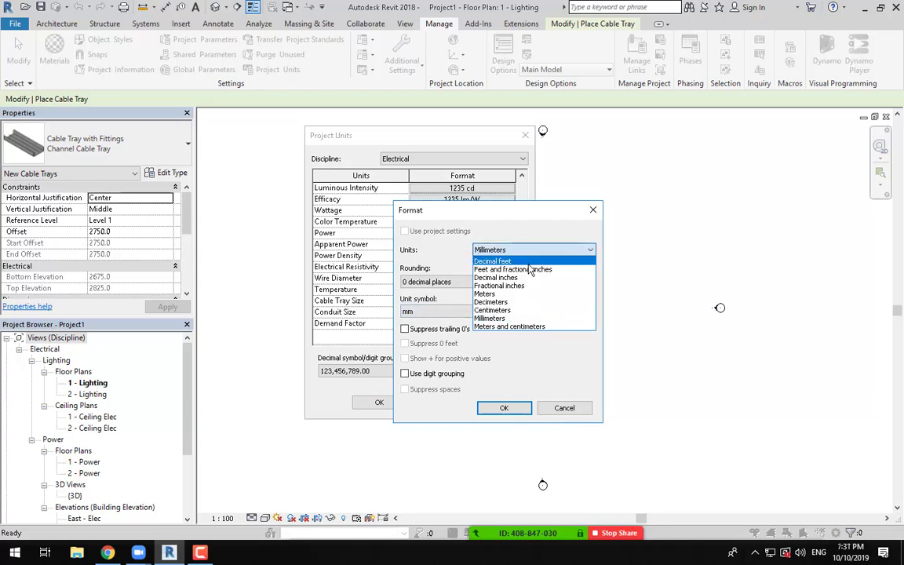
left_click(518, 277)
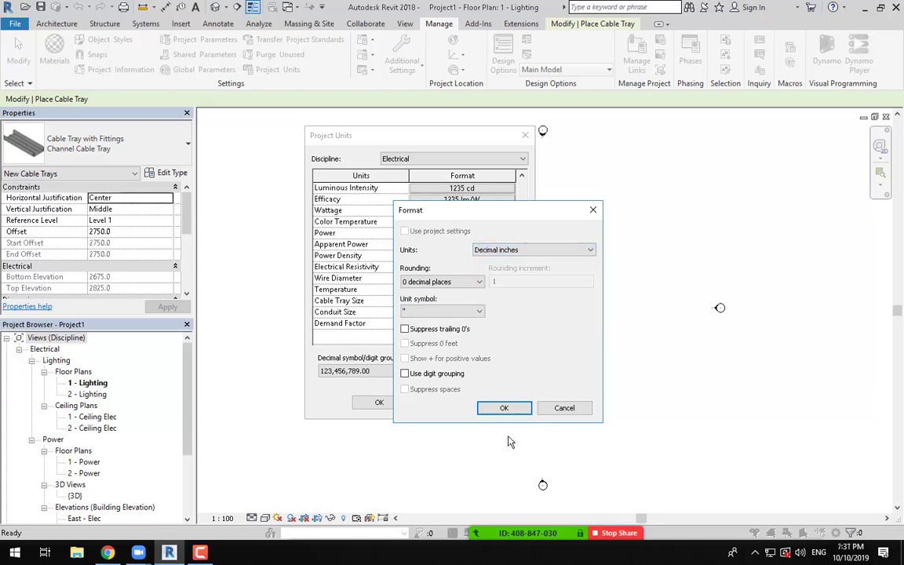
left_click(504, 407)
Step: Set the Length format of the Common discipline to millimeters with 0 decimal places
left_click(520, 157)
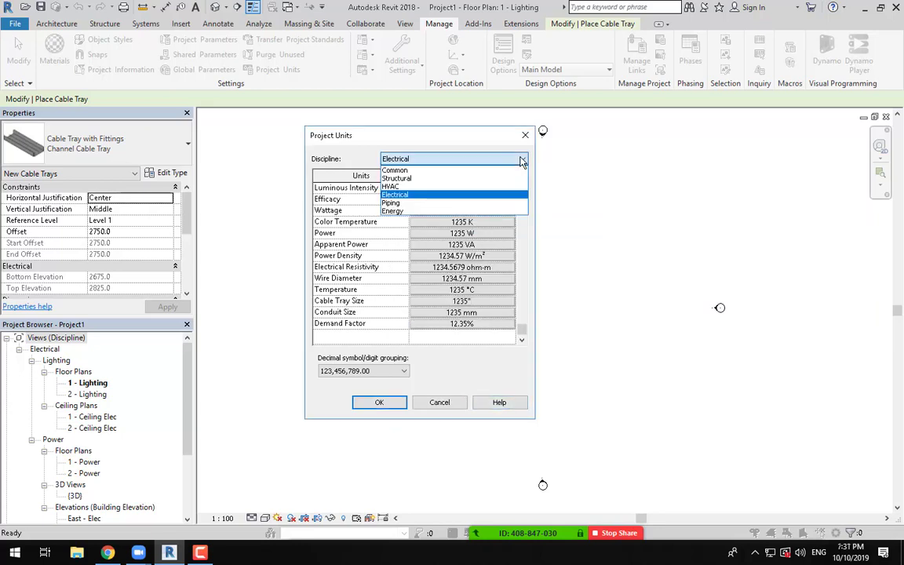
left_click(446, 171)
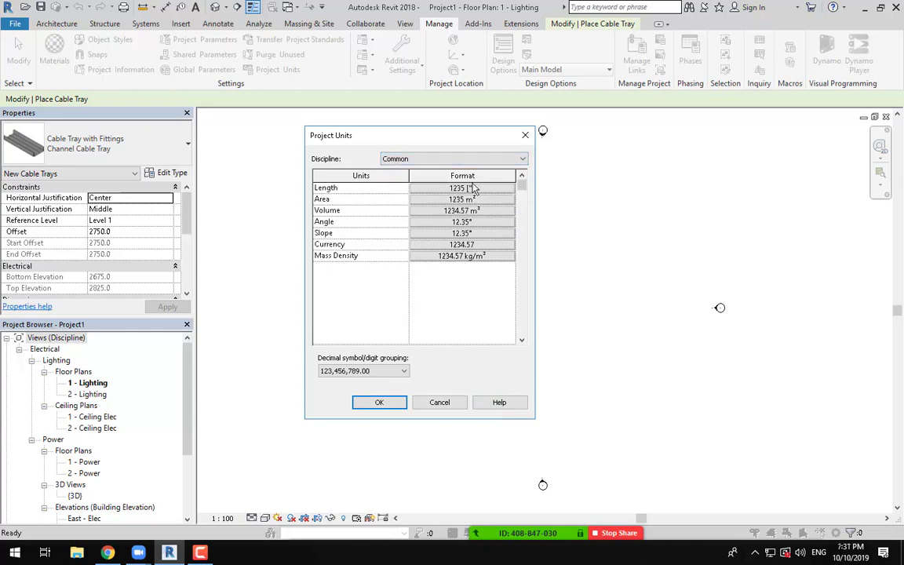
left_click(470, 188)
left_click(474, 250)
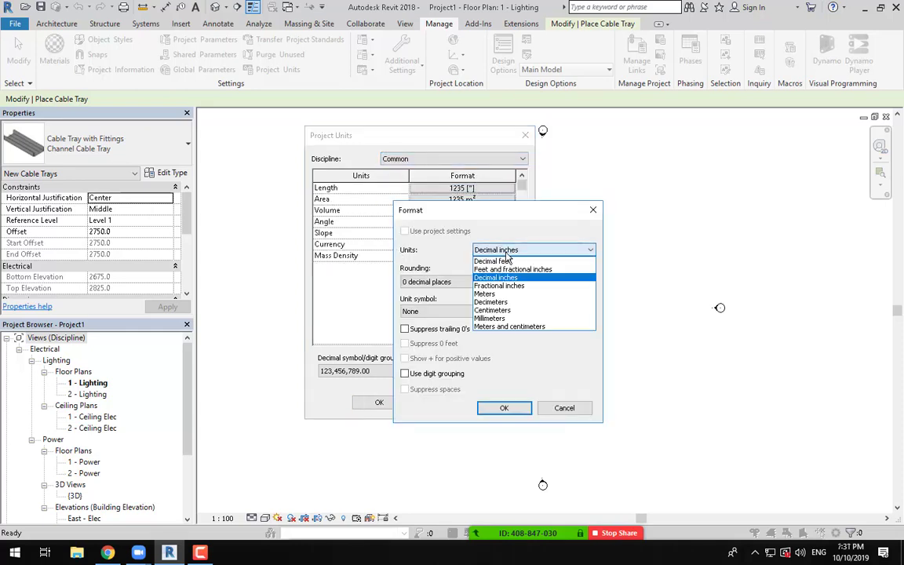
left_click(496, 317)
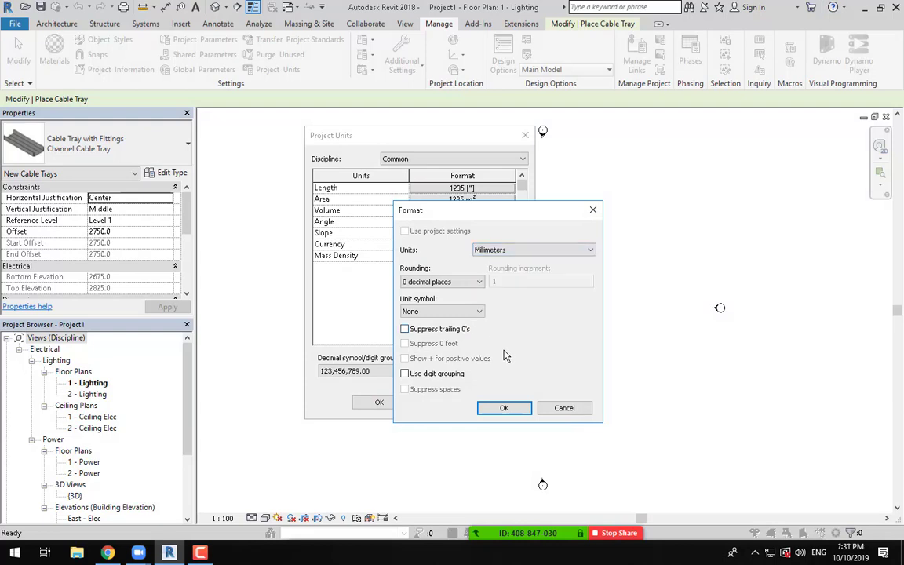
left_click(512, 408)
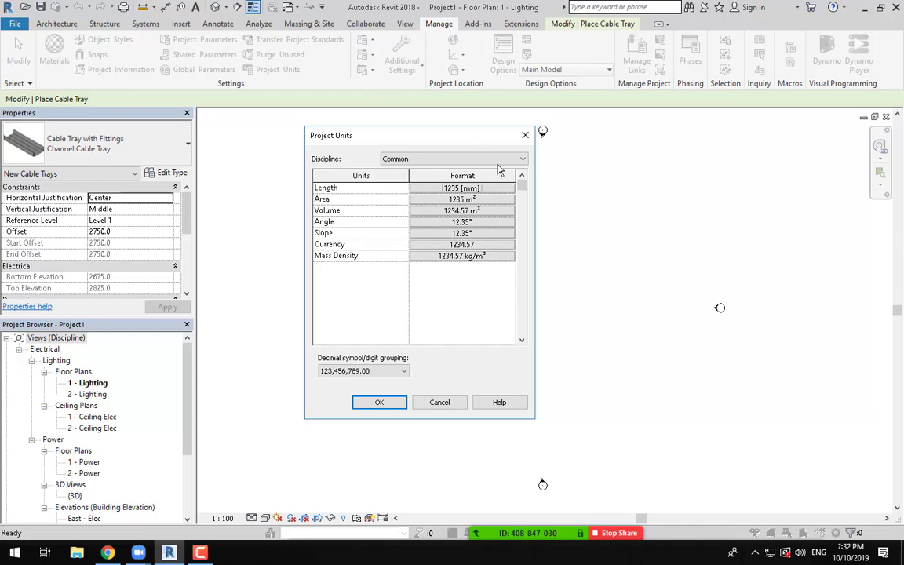
Step: Show the unit formats of the Electrical discipline in Project Units
left_click(459, 157)
left_click(394, 194)
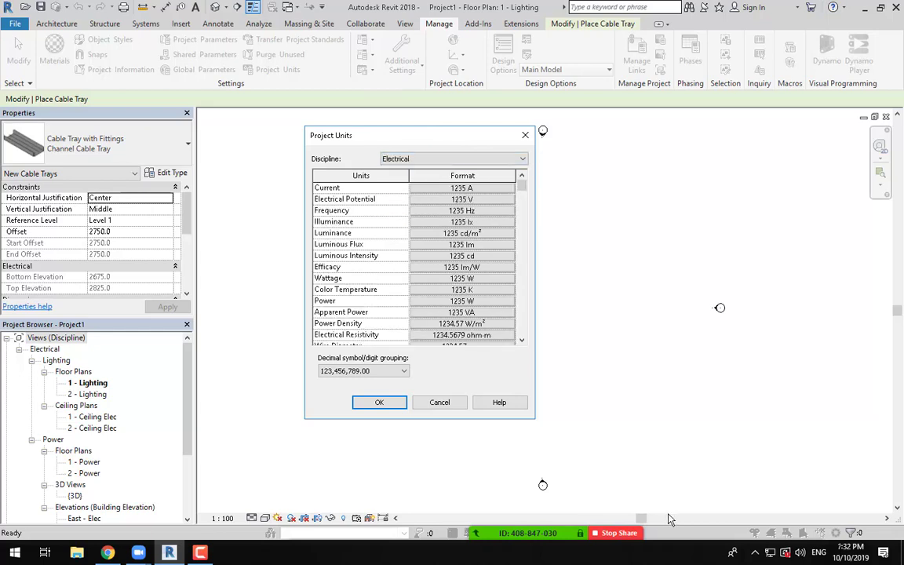
left_click(201, 553)
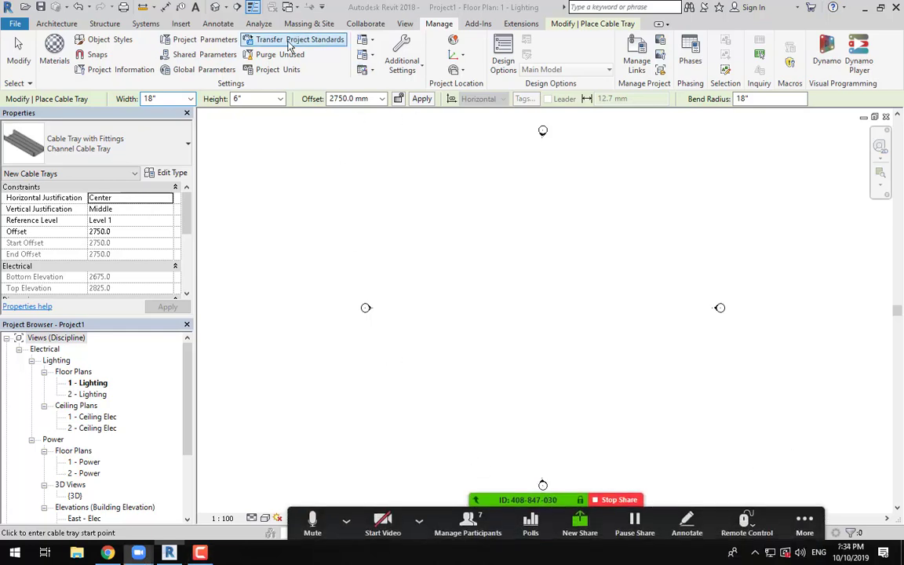
Step: Set the Cable Tray Size format of the Electrical discipline to millimeters in Project Units
left_click(273, 70)
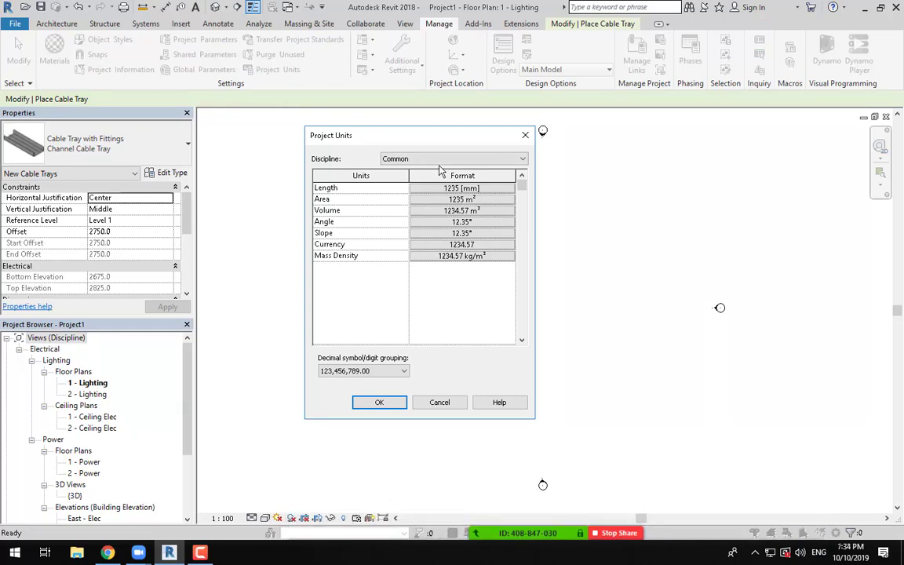
left_click(444, 158)
left_click(392, 190)
scroll(418, 309, "down", 2)
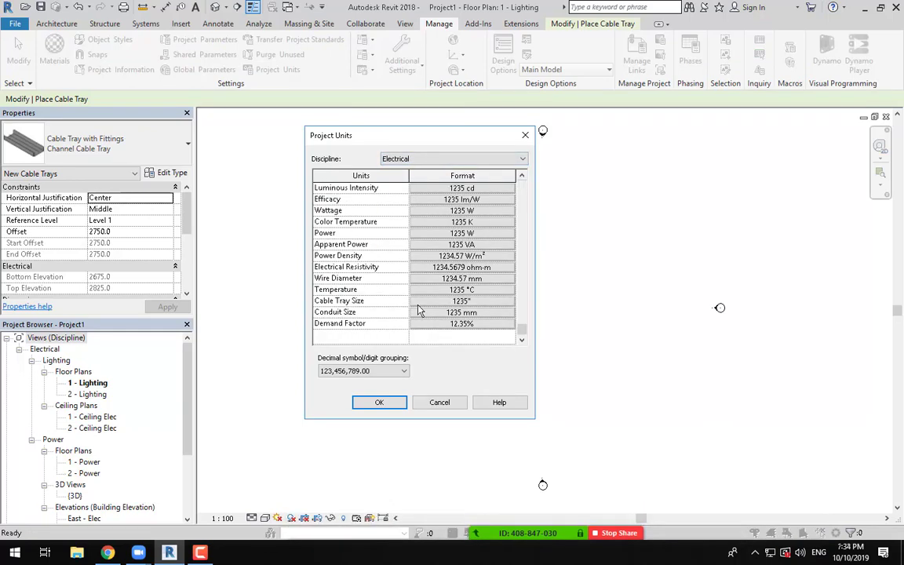
left_click(440, 301)
left_click(533, 249)
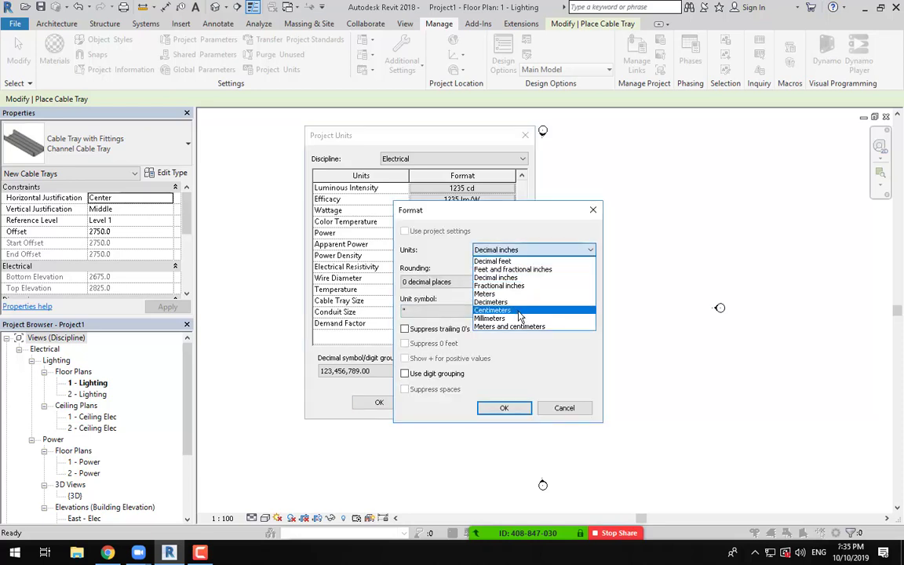
left_click(519, 321)
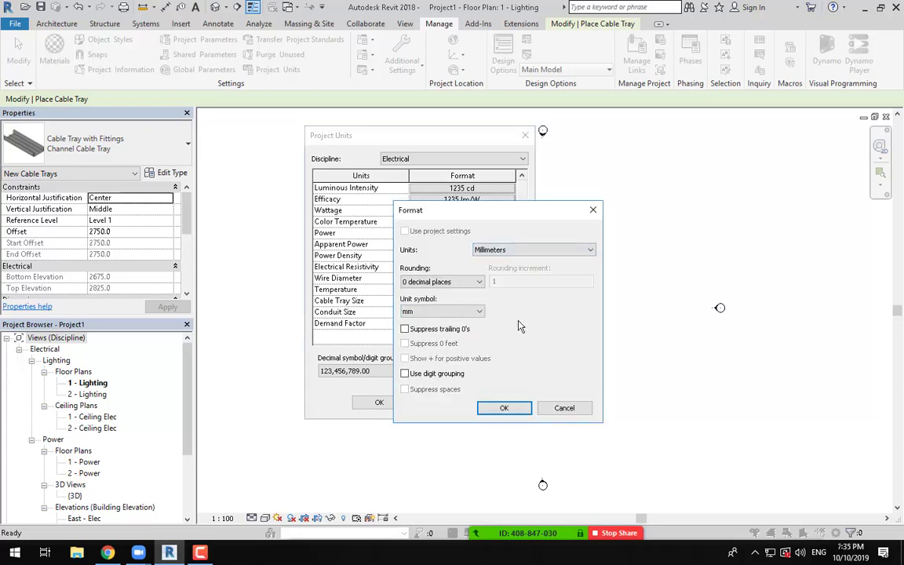
left_click(502, 407)
left_click(383, 403)
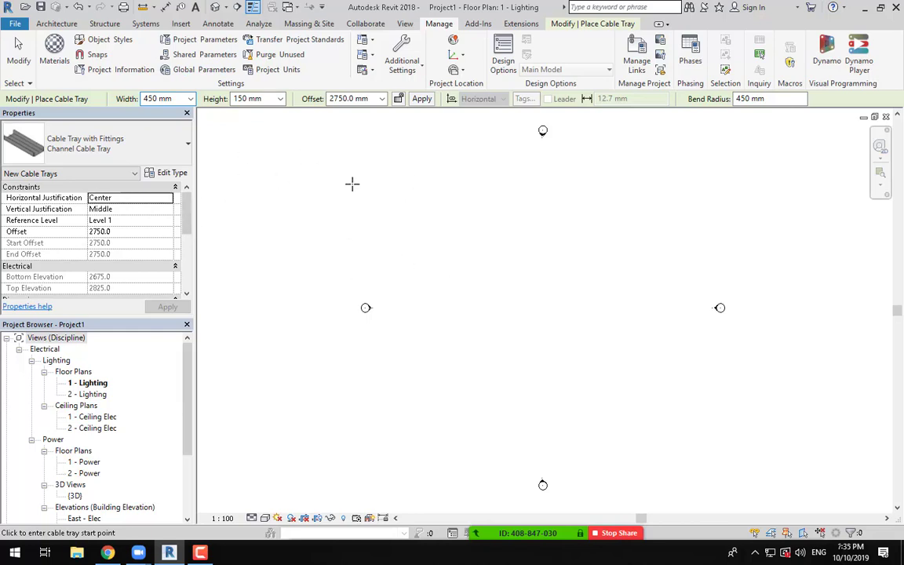
Step: Examine the available widths, vertical justification options and offset setting for the new cable tray
left_click(190, 99)
left_click(175, 95)
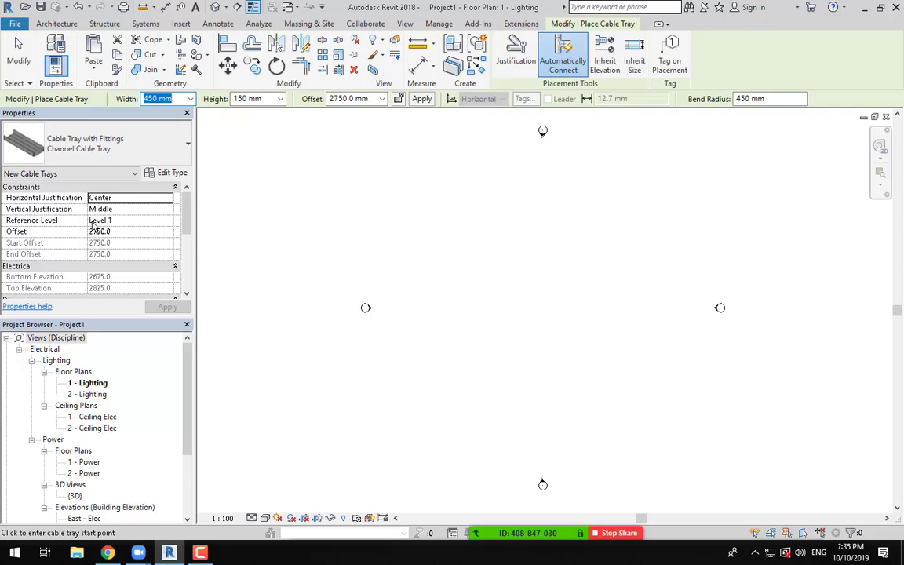
left_click(167, 208)
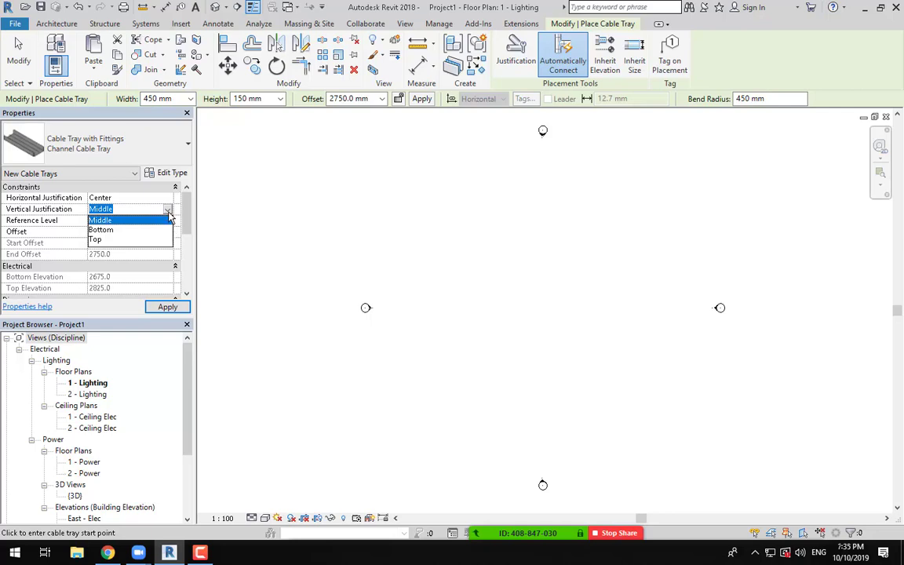
left_click(168, 210)
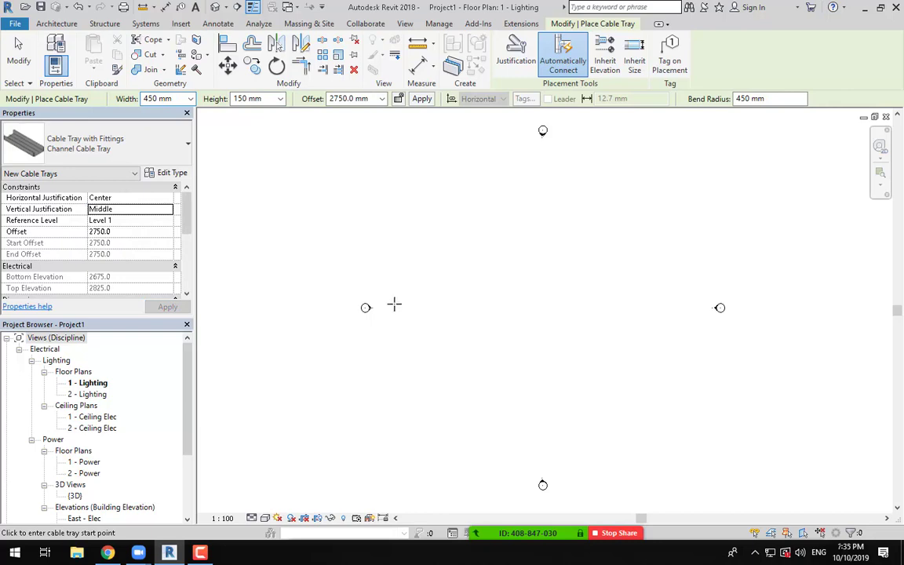
left_click(349, 98)
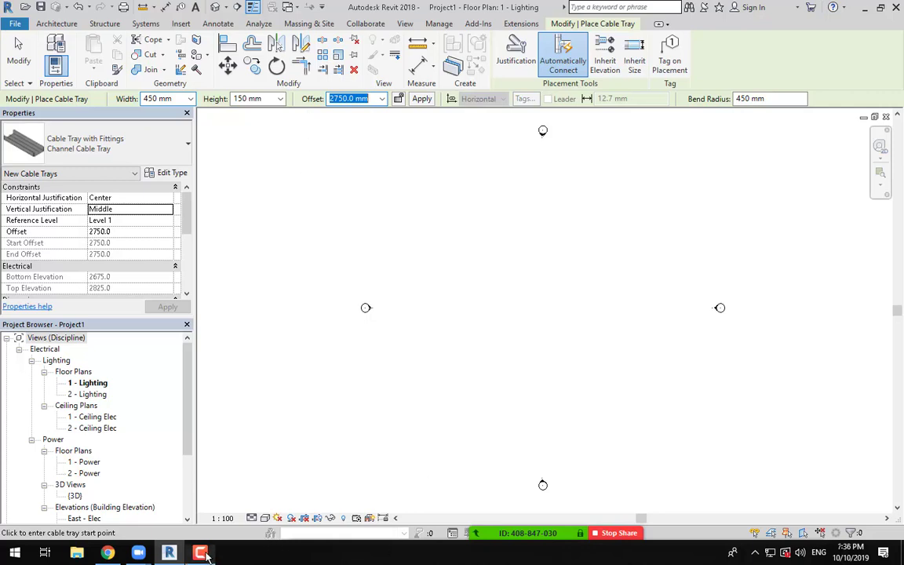
mouse_move(206, 553)
left_click(198, 524)
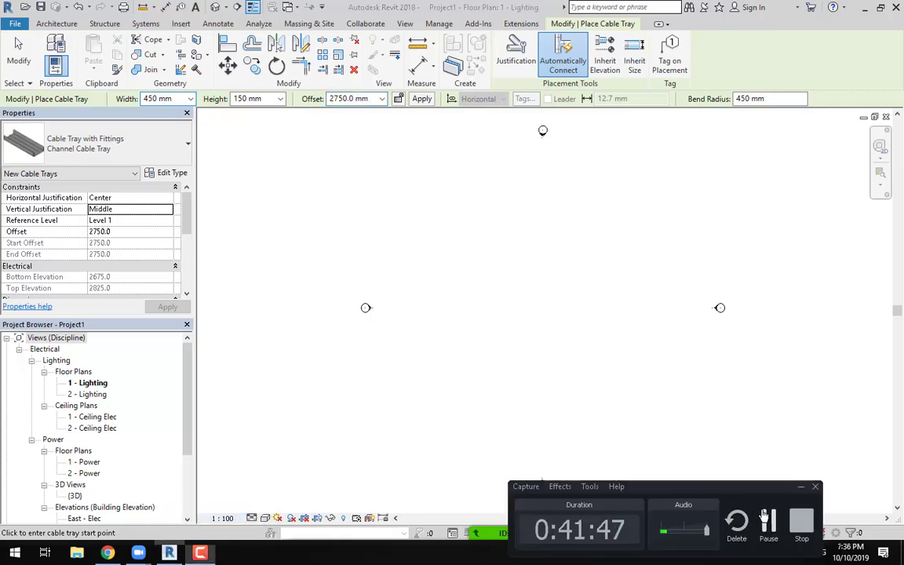
left_click(774, 515)
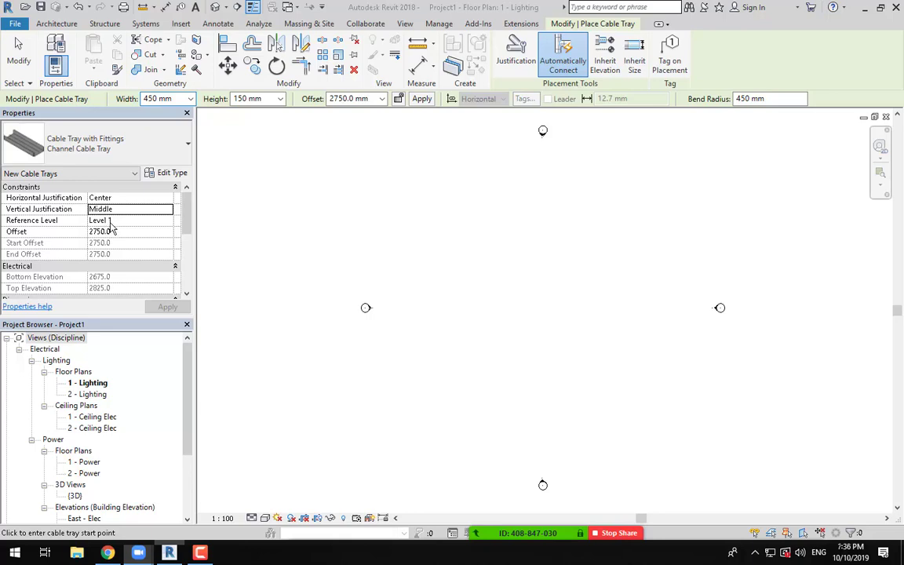
Step: Draw one horizontal cable tray about 24000 mm long, starting just inside the west elevation marker, and end the placement
left_click(115, 226)
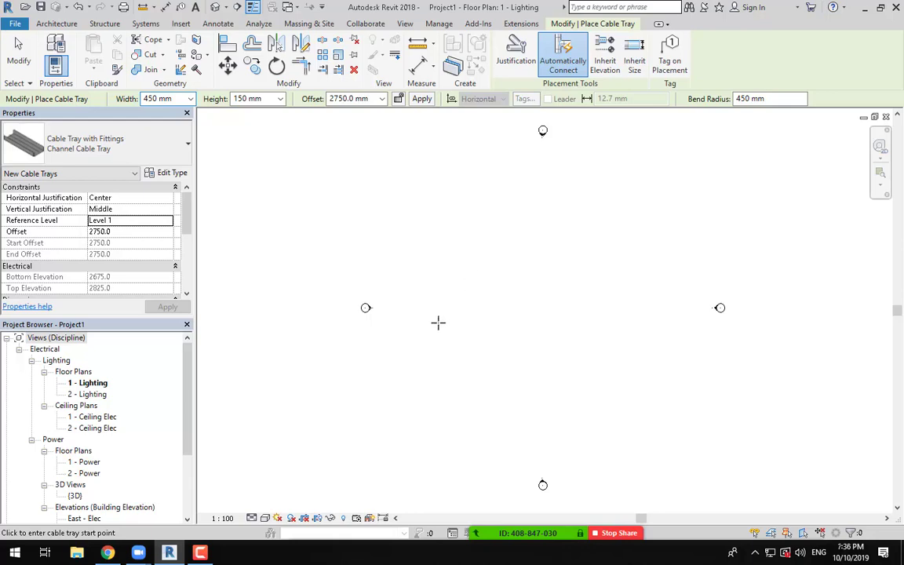
left_click(392, 301)
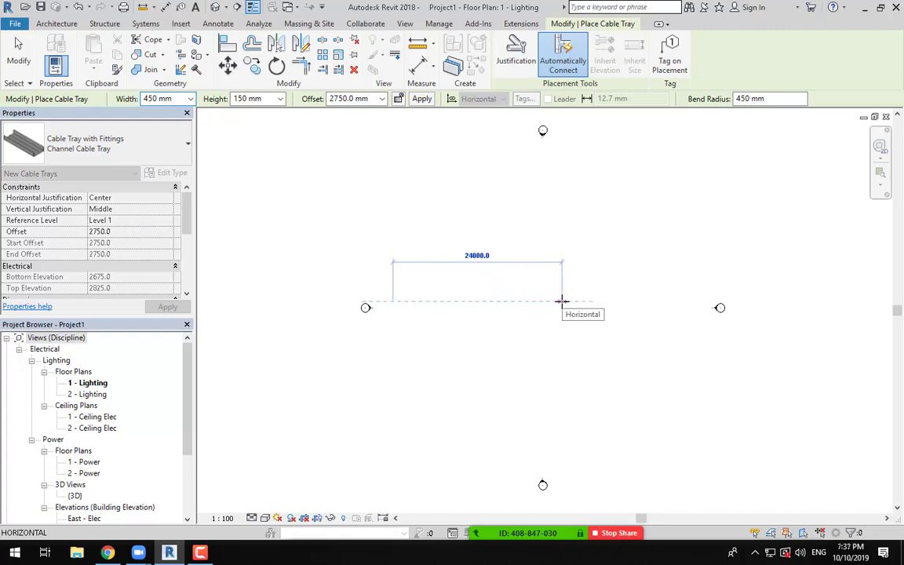
left_click(562, 301)
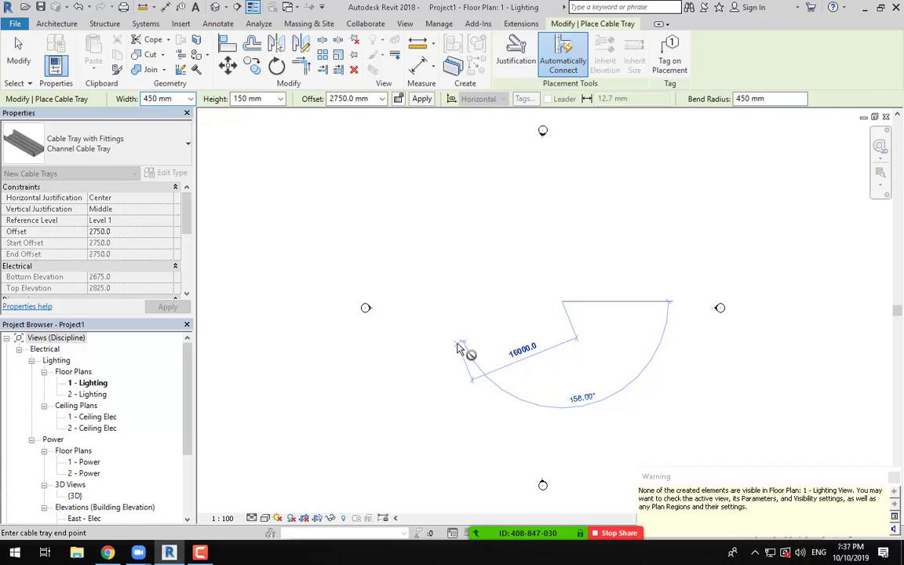
key("Escape")
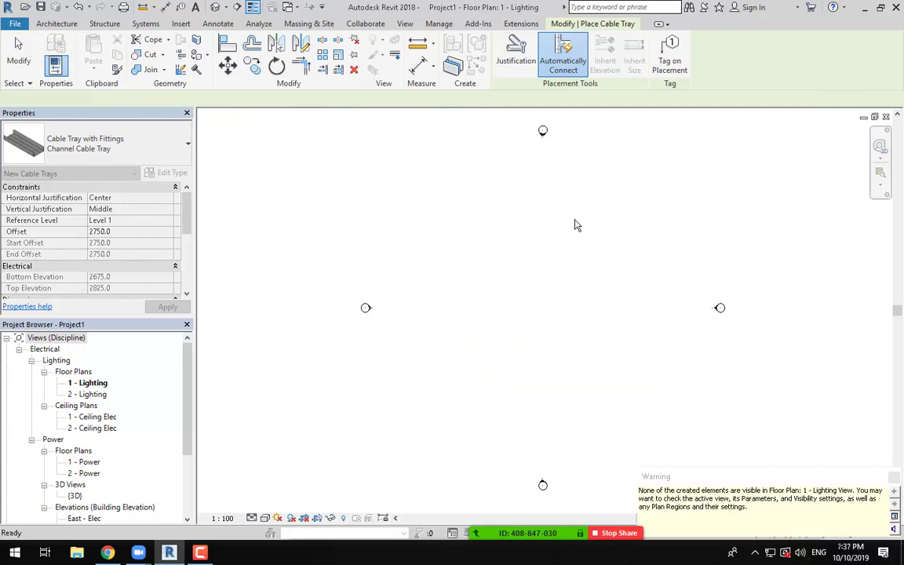
key("Escape")
left_click(894, 478)
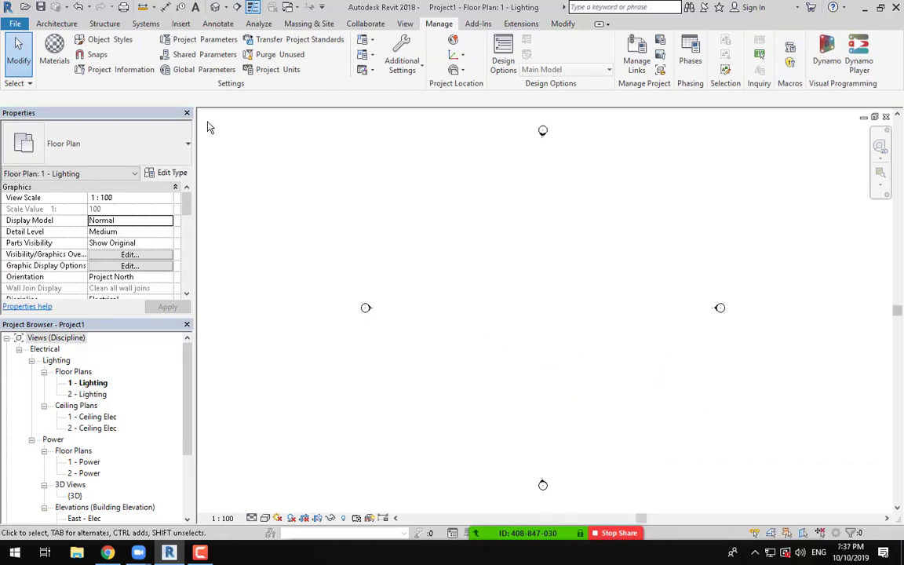
Step: Include the Electrical discipline in the model category filter of the Lighting floor plan's Visibility/Graphic Overrides
left_click(405, 24)
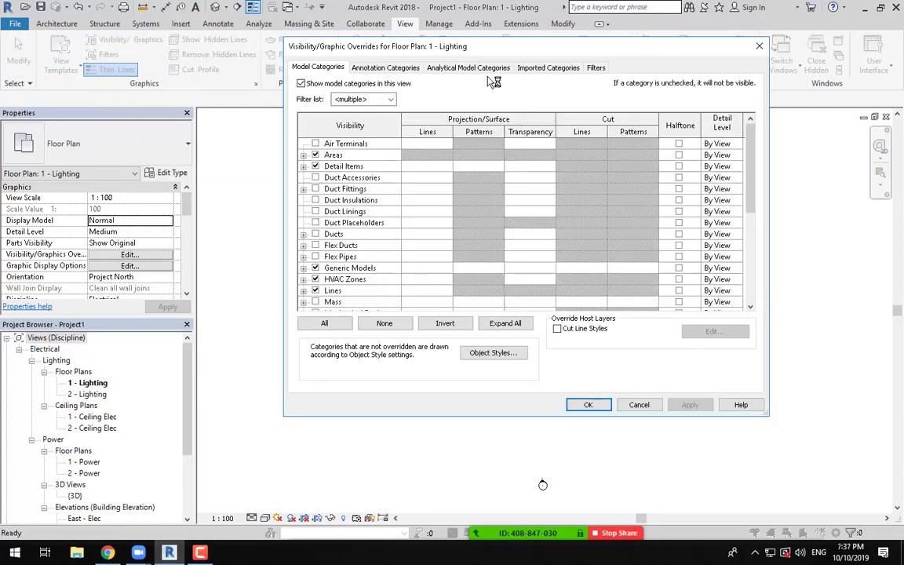
left_click_drag(500, 45, 637, 30)
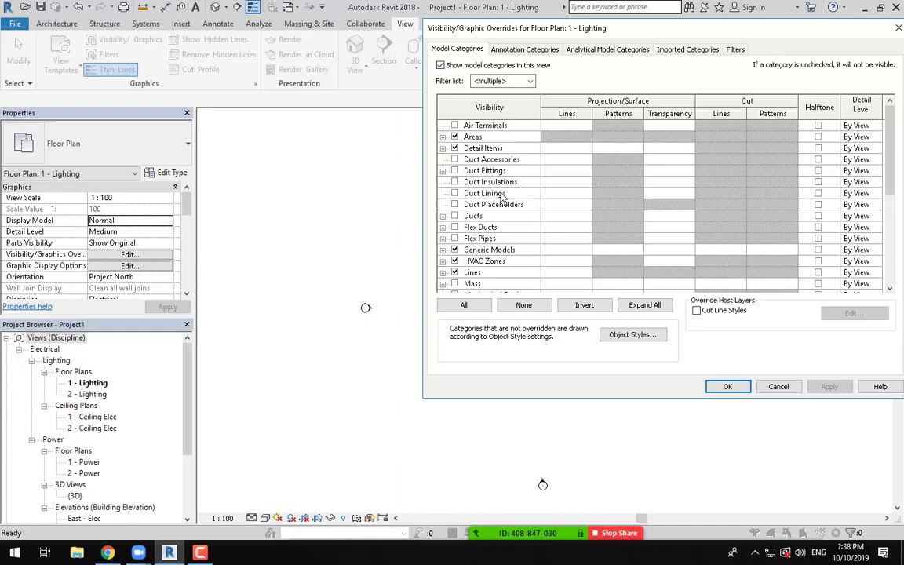
scroll(502, 197, "down", 2)
scroll(502, 196, "down", 4)
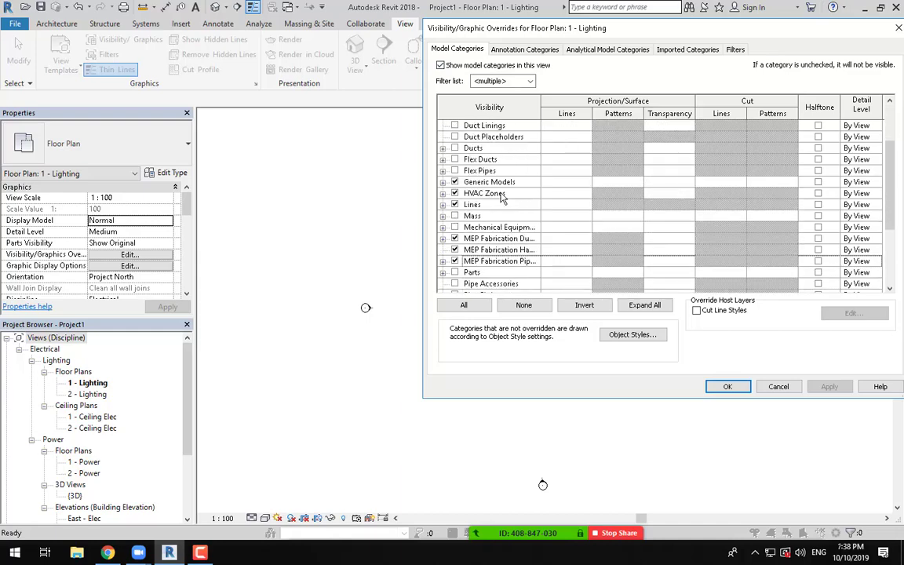
scroll(502, 196, "up", 5)
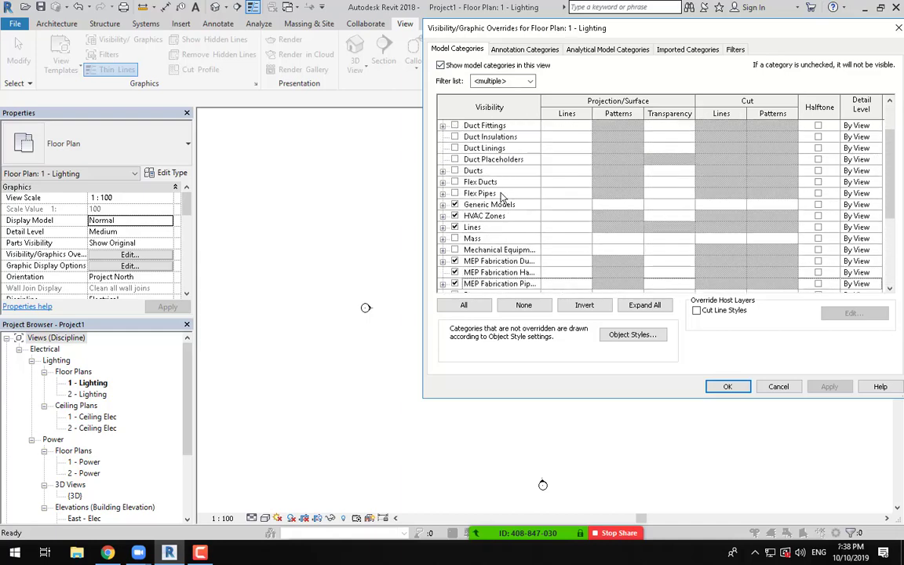
left_click(530, 81)
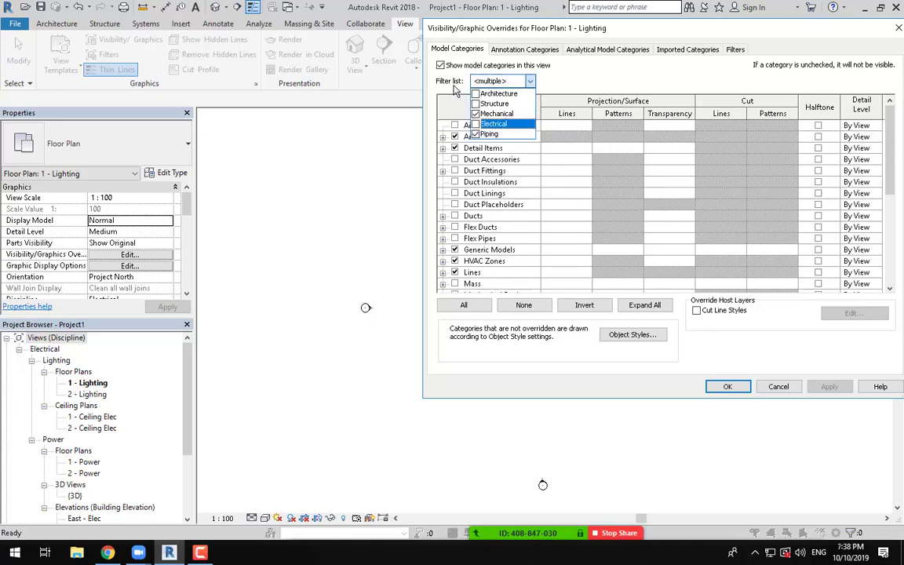
left_click(476, 124)
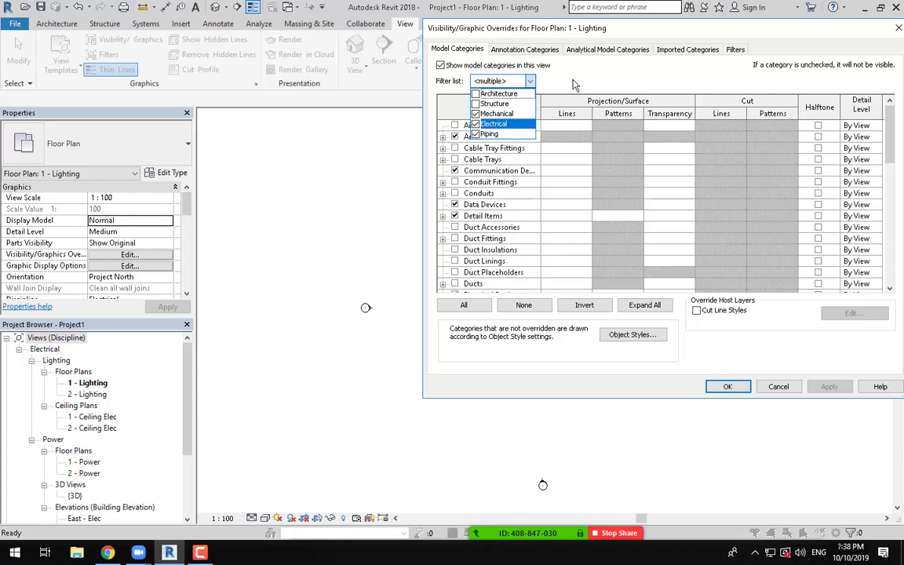
left_click(512, 81)
Step: Turn on the visibility of Cable Trays and Cable Tray Fittings in the floor plan and apply the overrides
left_click(454, 170)
left_click(454, 166)
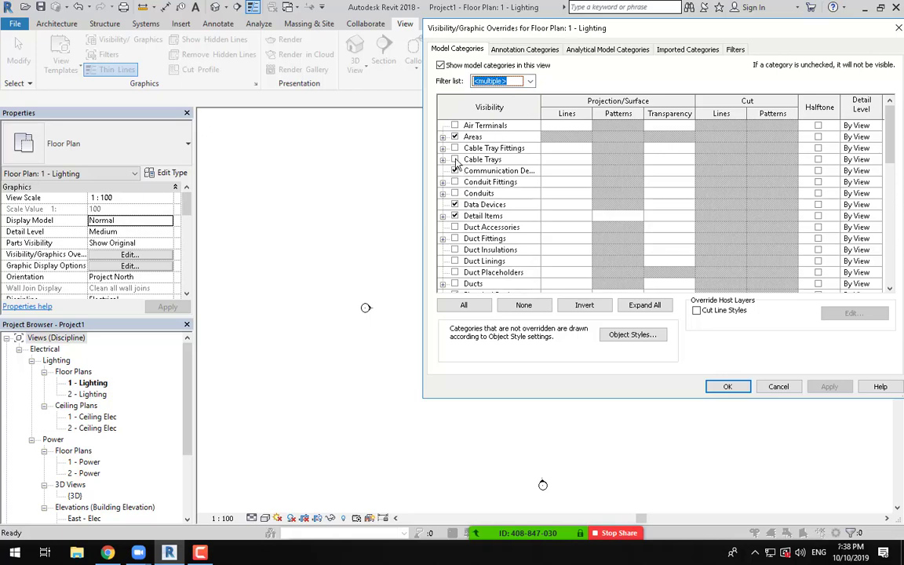
left_click(454, 159)
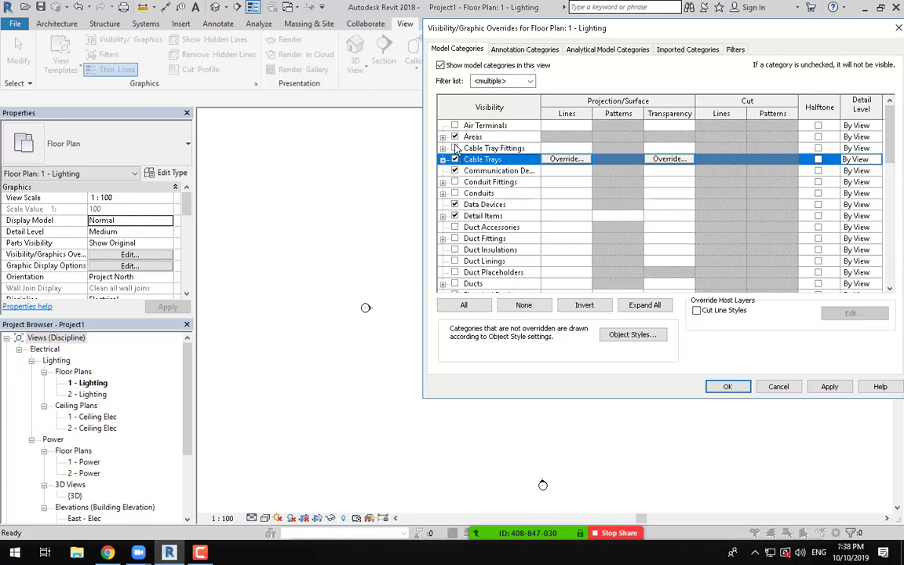
left_click(454, 147)
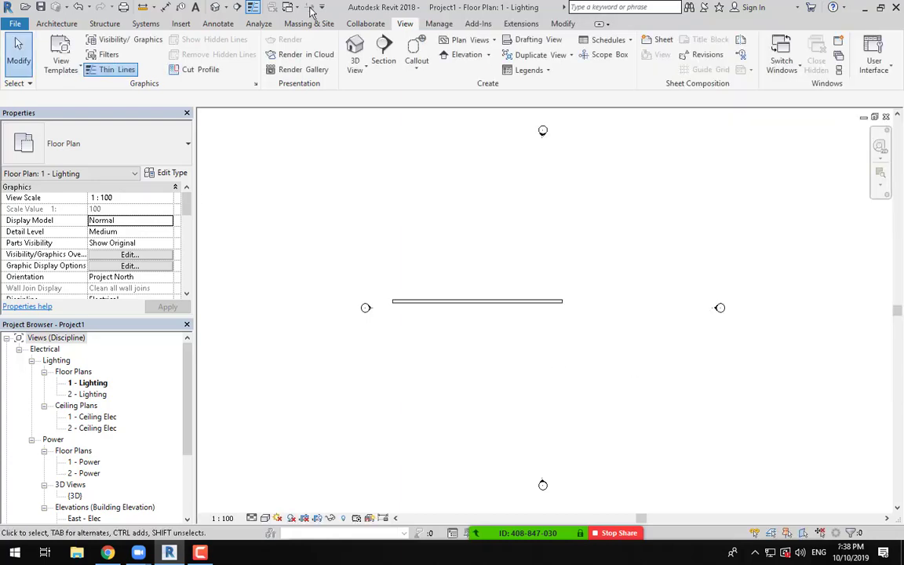
Step: Reopen the floor plan's Visibility/Graphic Overrides and review the cable tray categories and the discipline filter
left_click(133, 70)
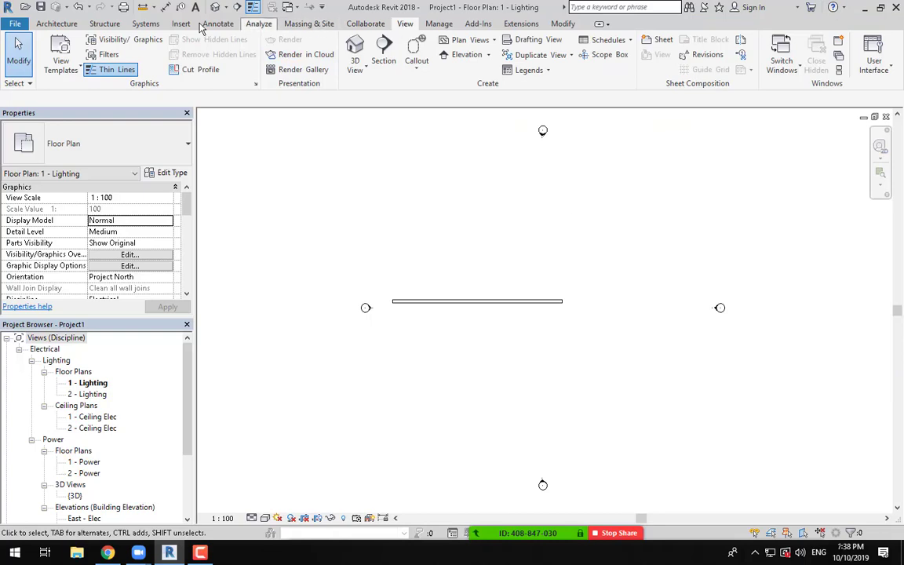
left_click(143, 47)
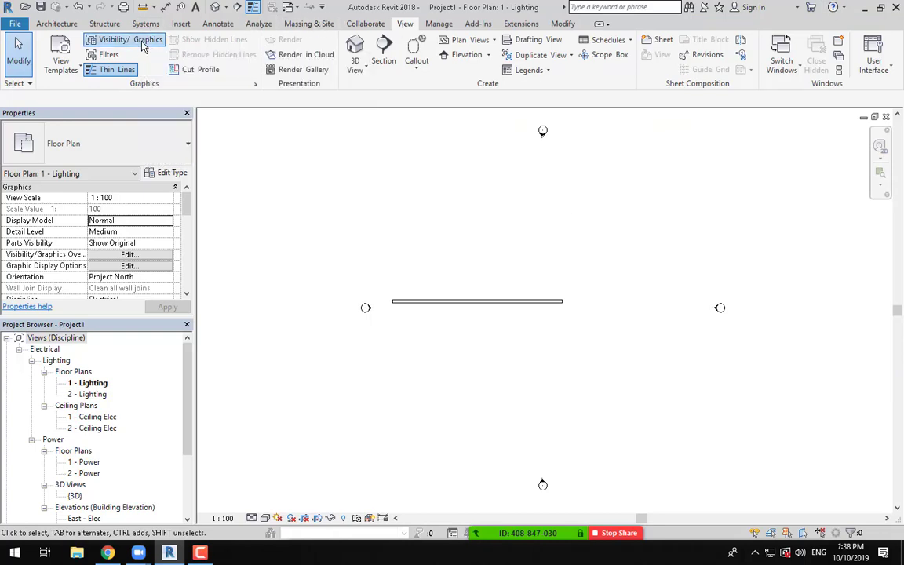
left_click_drag(537, 28, 474, 77)
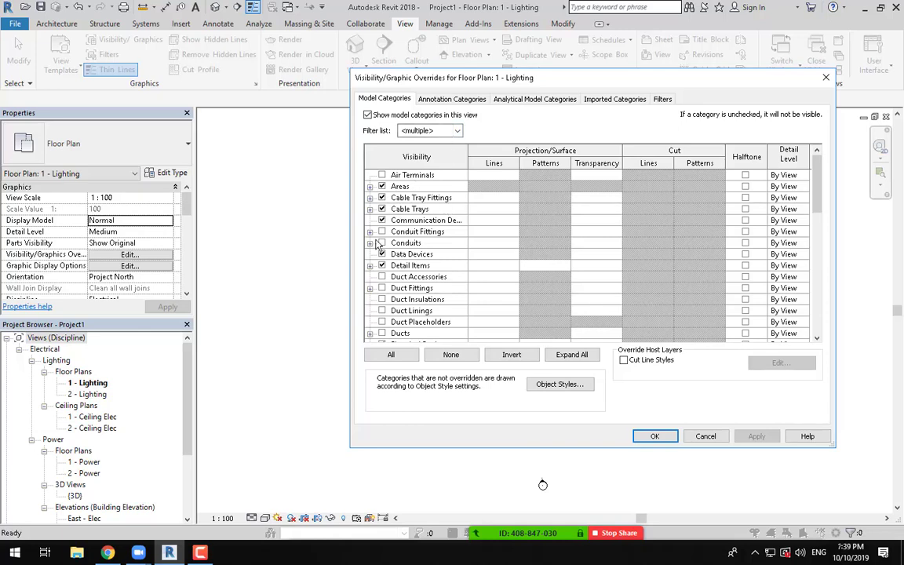
left_click(458, 134)
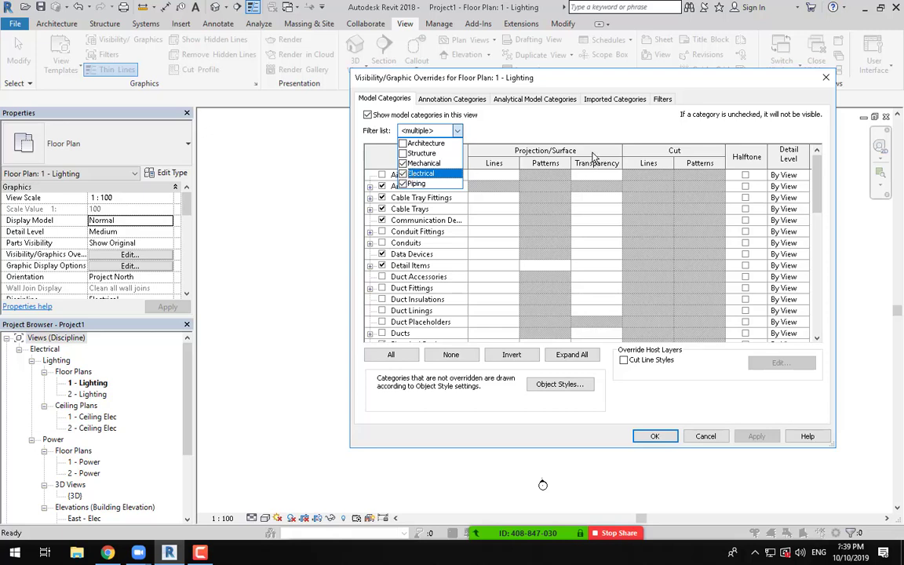
left_click(506, 130)
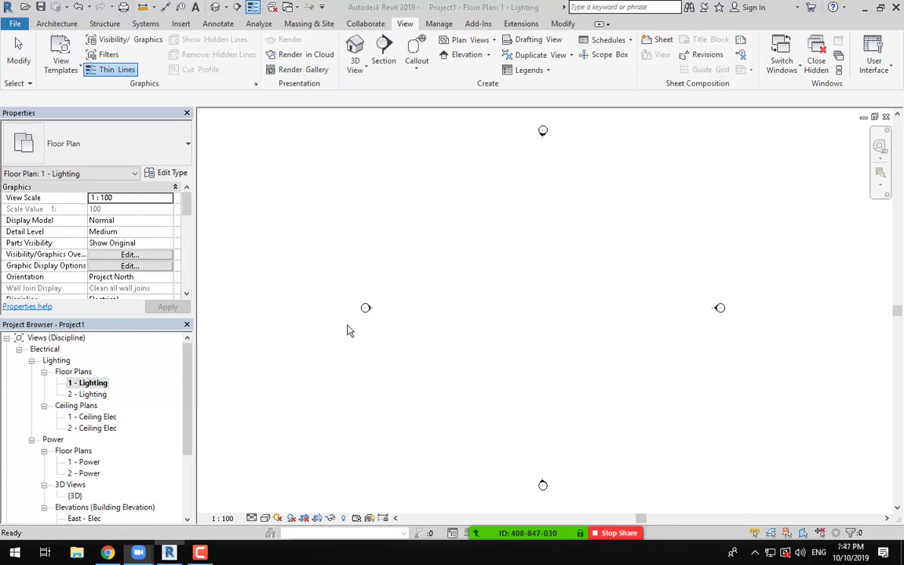
Step: Activate the 1 - Lighting floor plan and check the cable tray categories in its Visibility/Graphic Overrides
double_click(92, 383)
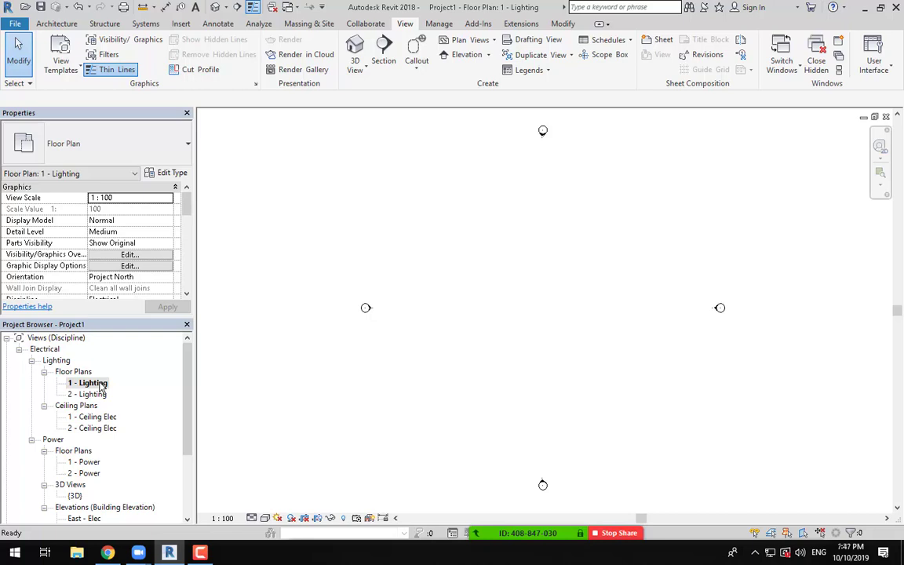
left_click(91, 383)
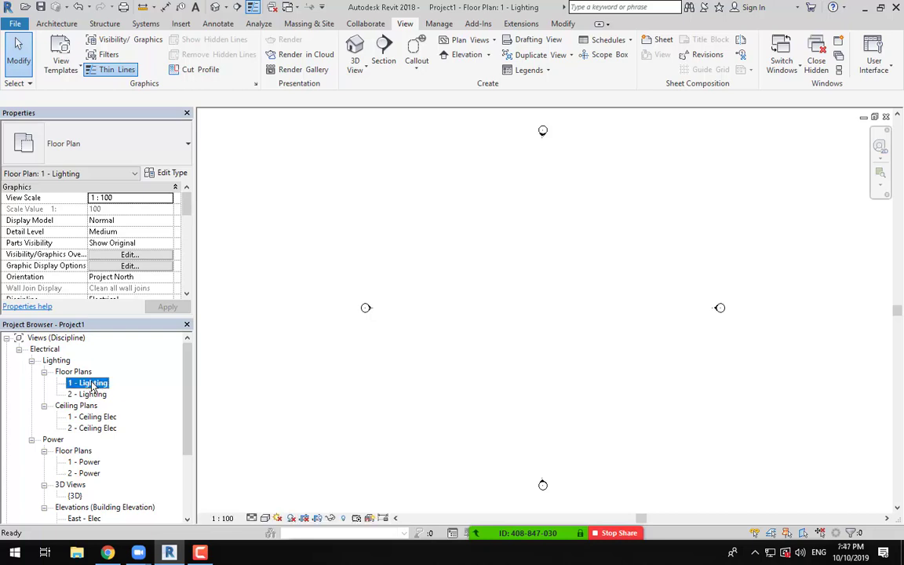
left_click(137, 39)
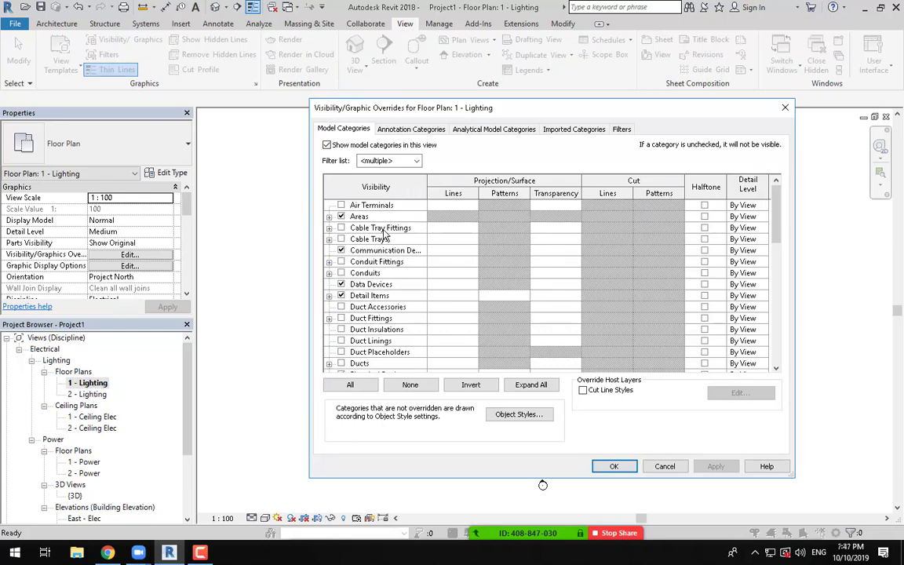
left_click(616, 467)
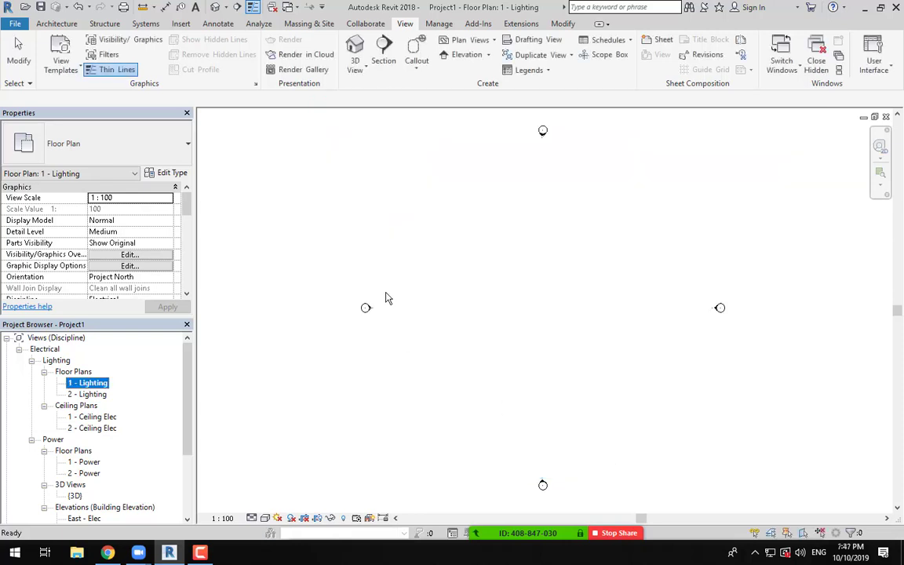
key("c")
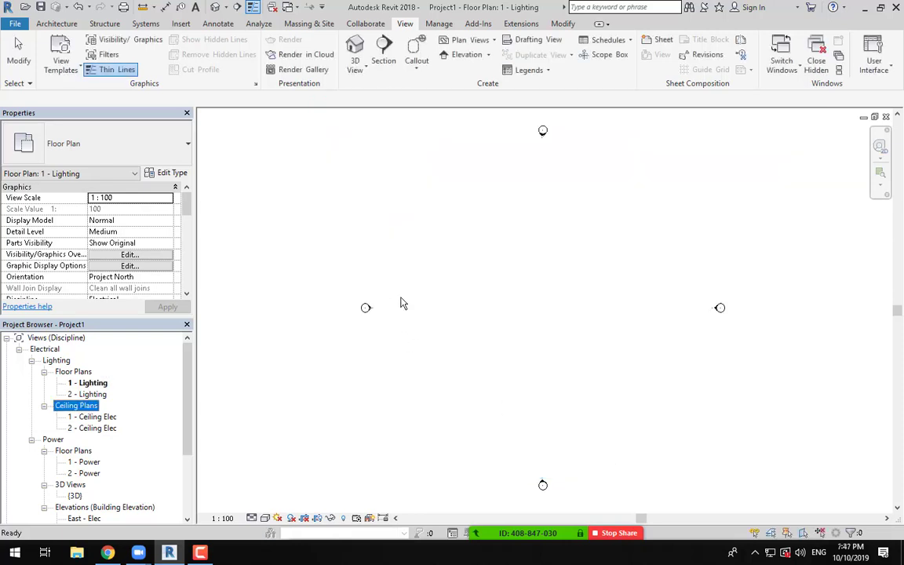
Step: Open the 1 - Power floor plan and check the cable tray categories in its Visibility/Graphic Overrides
left_click(18, 48)
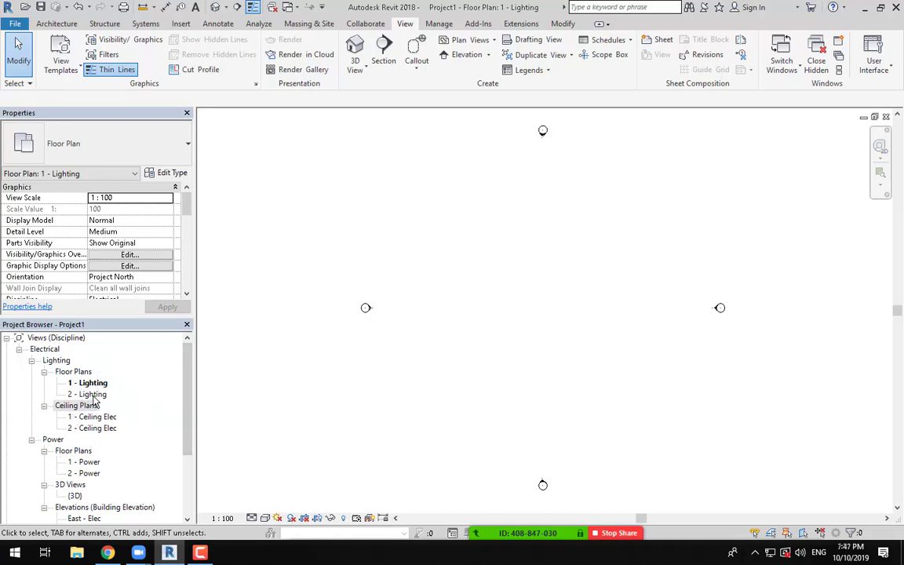
double_click(86, 462)
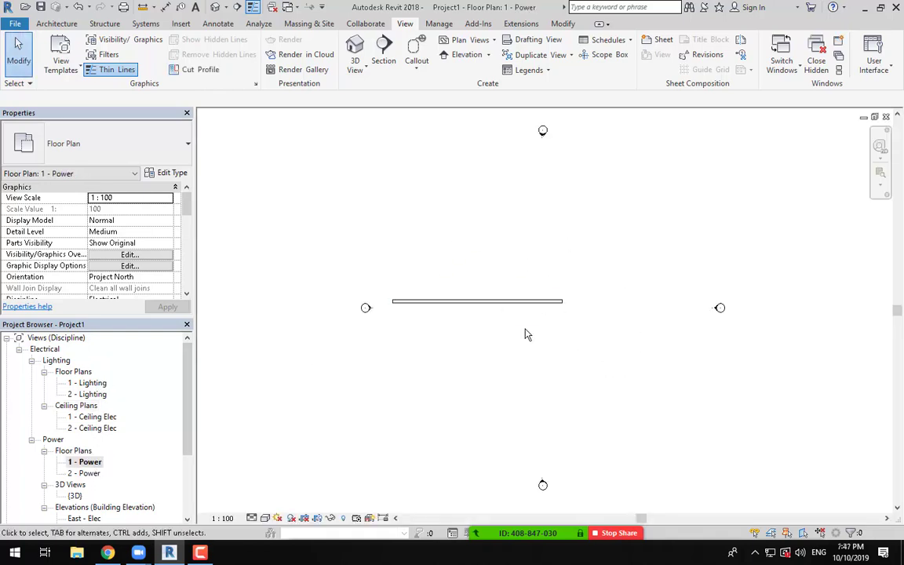
left_click(149, 40)
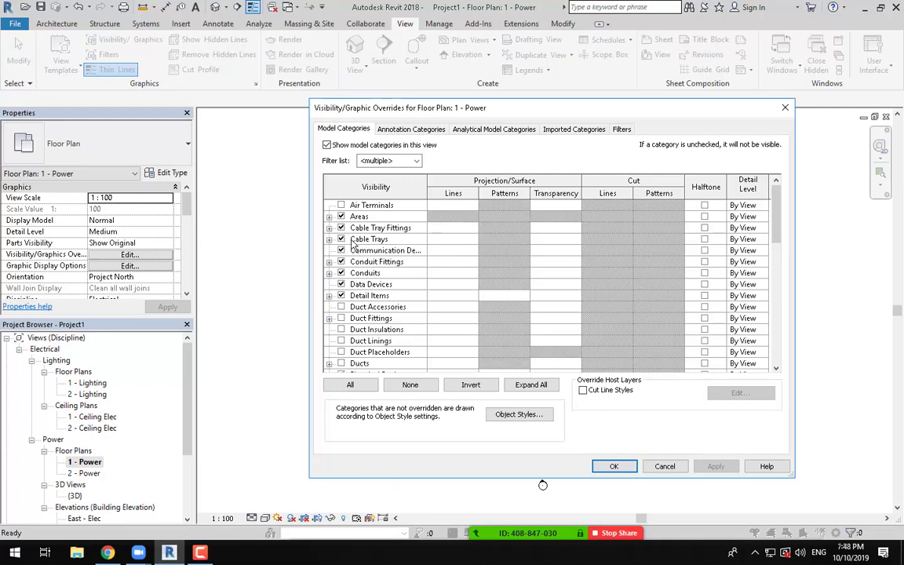
key("Escape")
Step: Return to the 1 - Lighting floor plan and compare its cable tray category visibility in the Visibility/Graphic Overrides
double_click(99, 384)
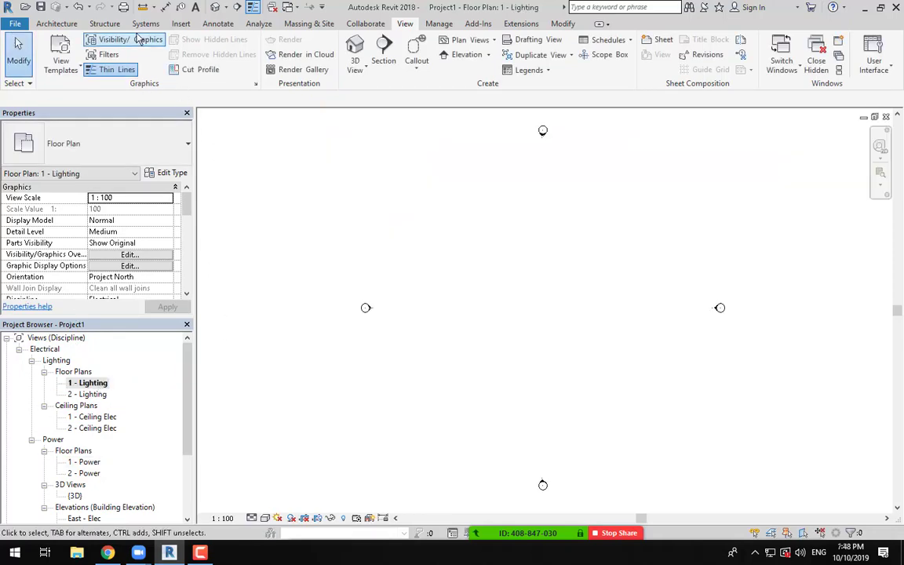
left_click(138, 39)
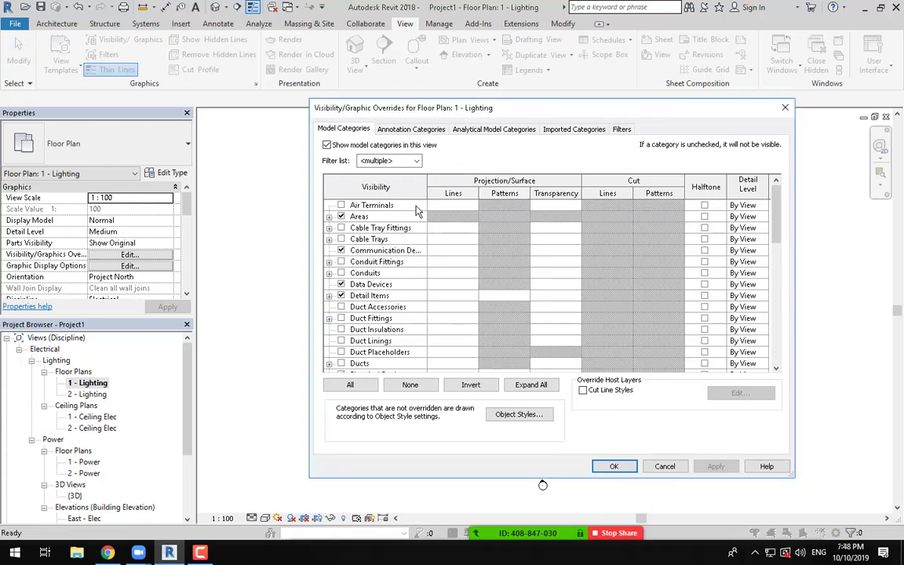
key("Escape")
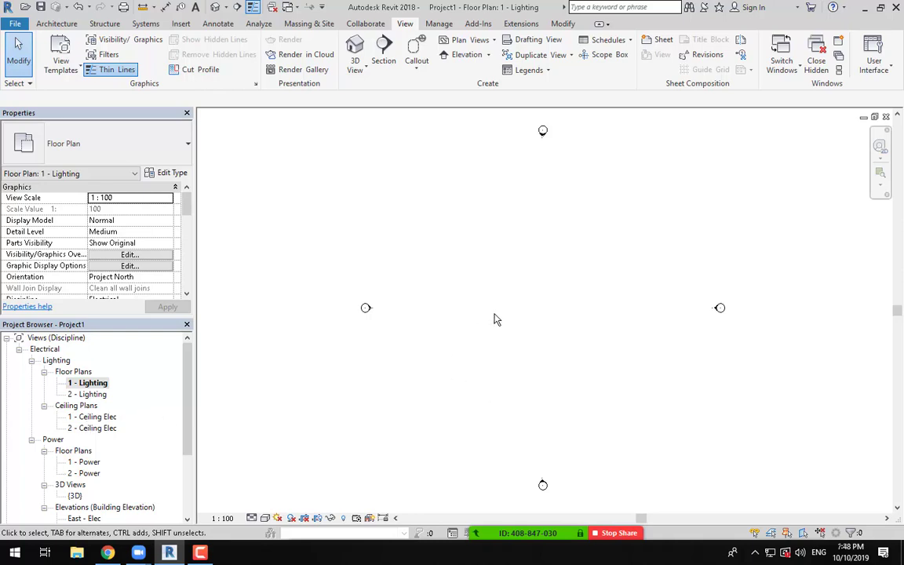
left_click(200, 552)
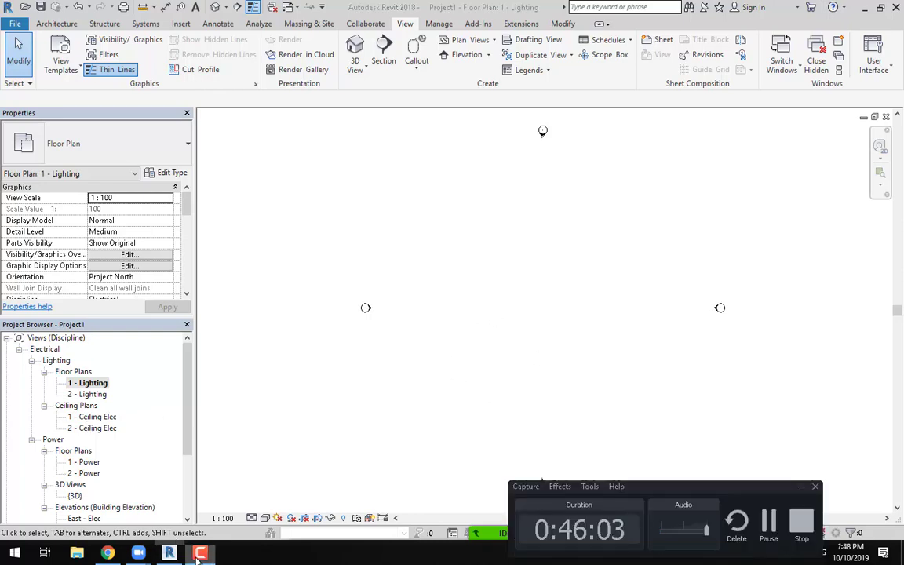
left_click(199, 552)
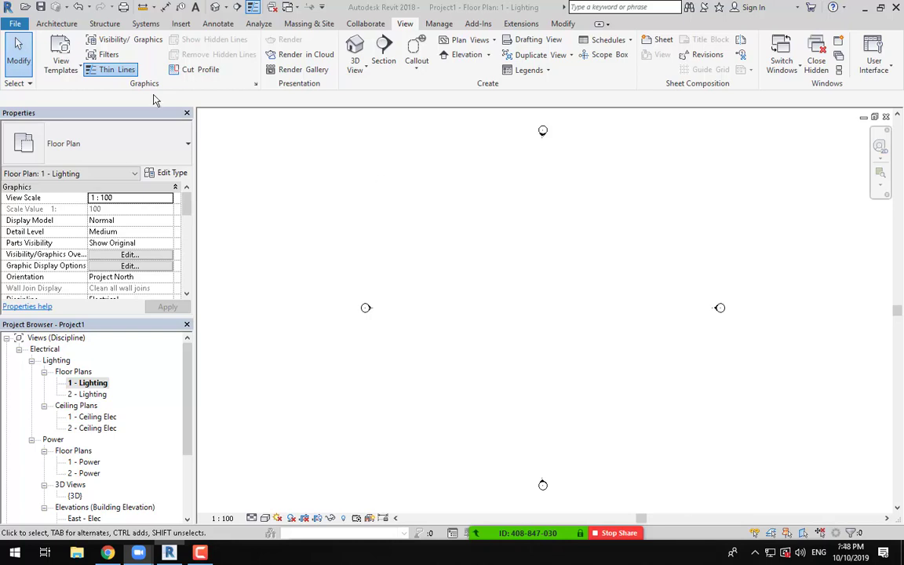
Step: Open the 1 - Power floor plan and check the cable tray's width, height and offset
left_click(145, 24)
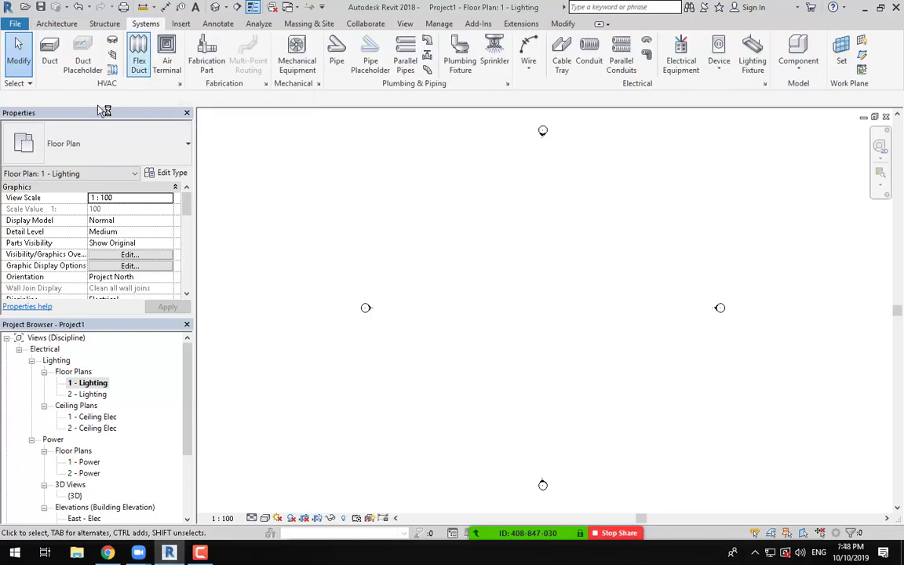
double_click(86, 462)
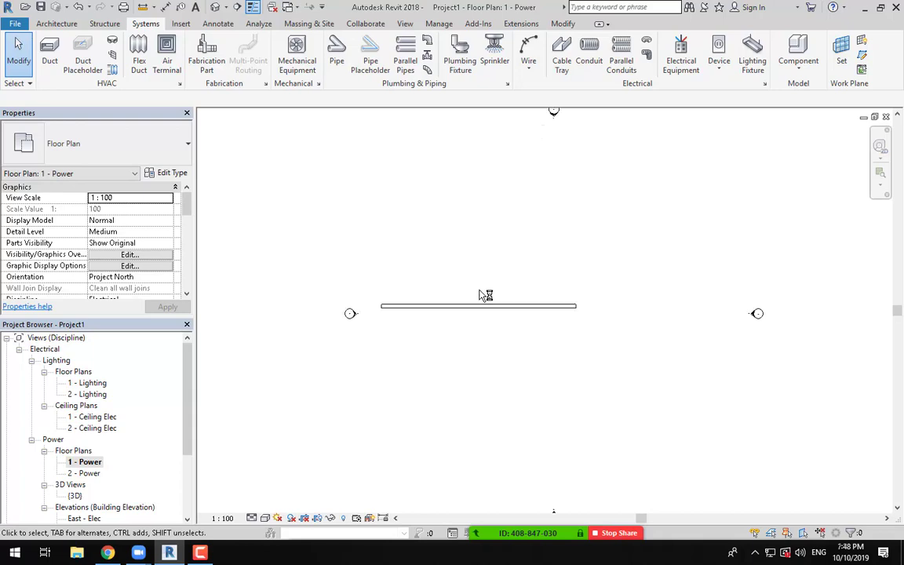
left_click(459, 312)
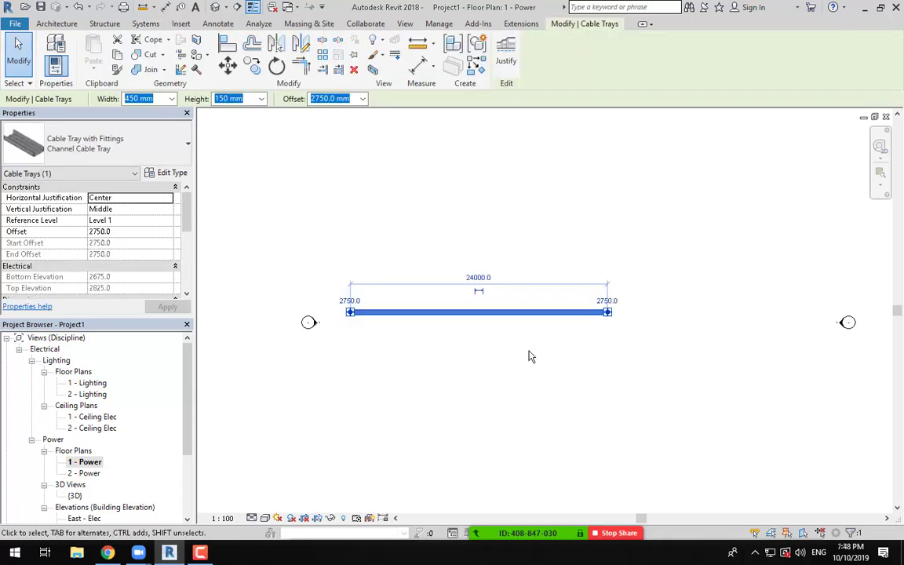
middle_click_drag(529, 356, 462, 374)
left_click(125, 98)
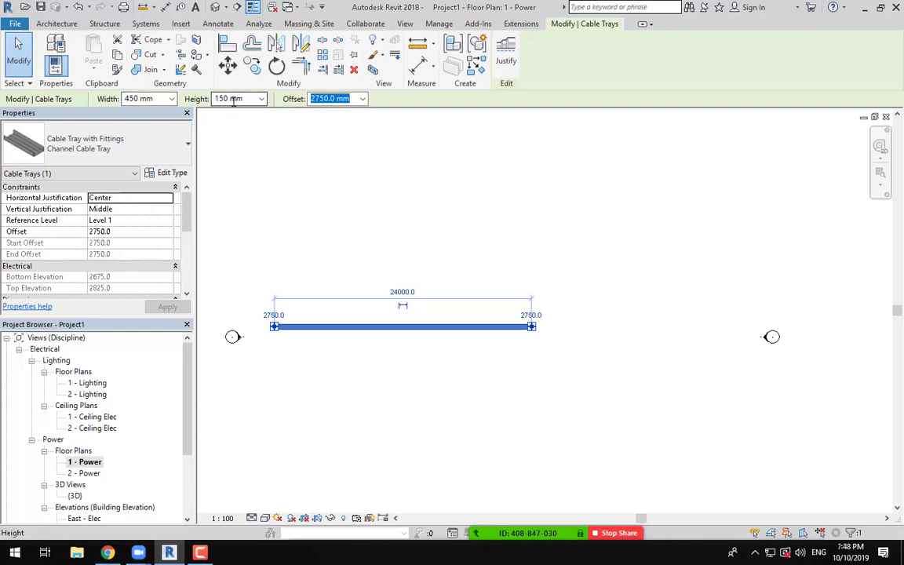
left_click(377, 227)
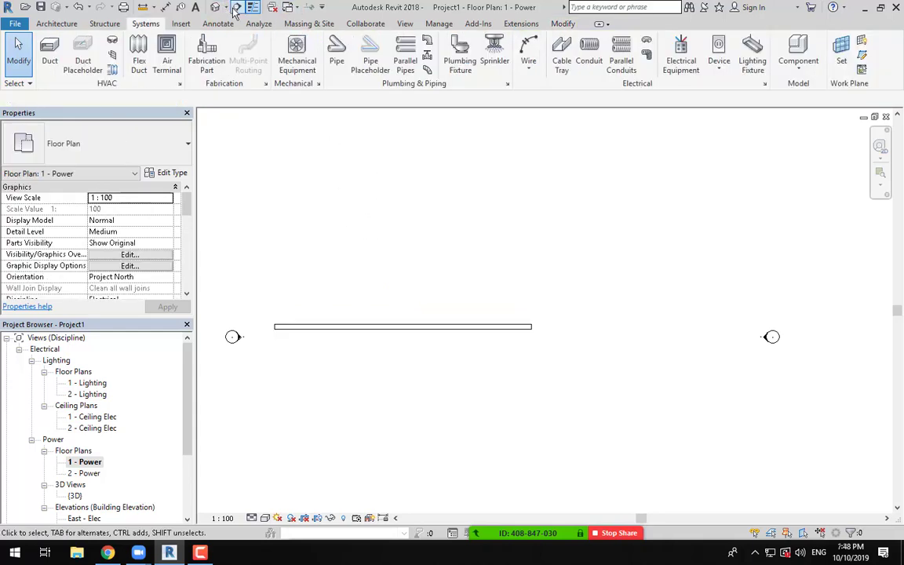
Step: Draw a horizontal building section below the cable tray, spanning its full length, and extend the view depth past the tray
left_click(236, 6)
left_click(226, 373)
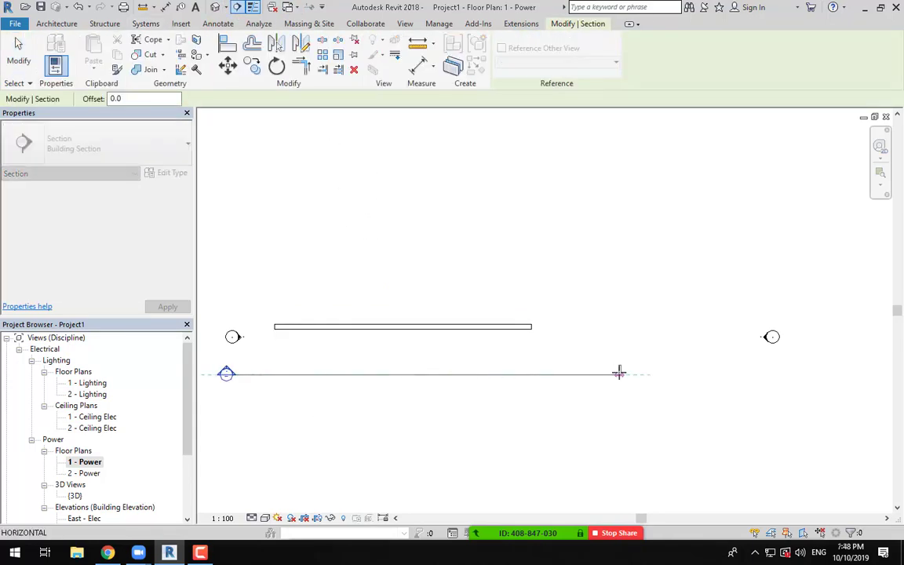
left_click(619, 373)
left_click_drag(425, 309, 426, 258)
left_click(397, 313)
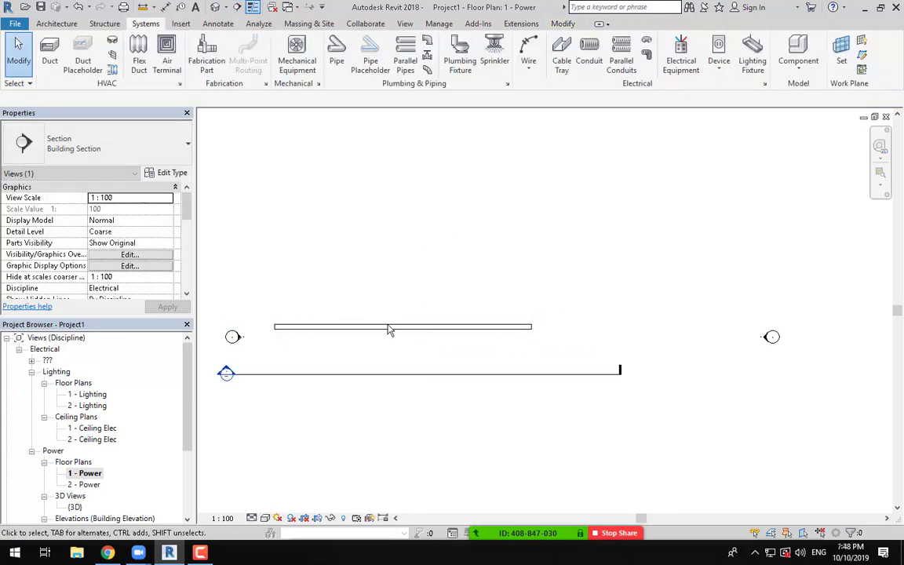
Step: Check the cable tray's offset from its level and open the new building section view
left_click(342, 328)
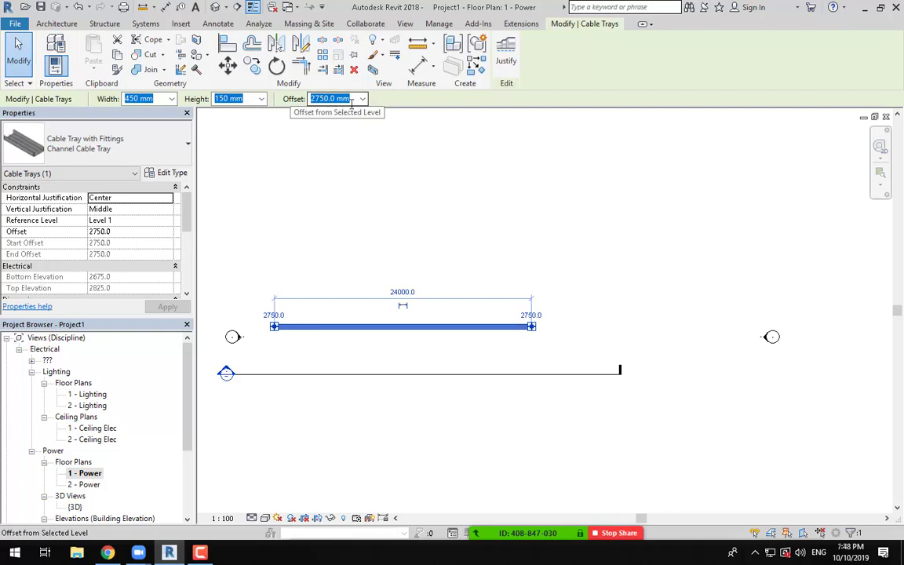
left_click(251, 384)
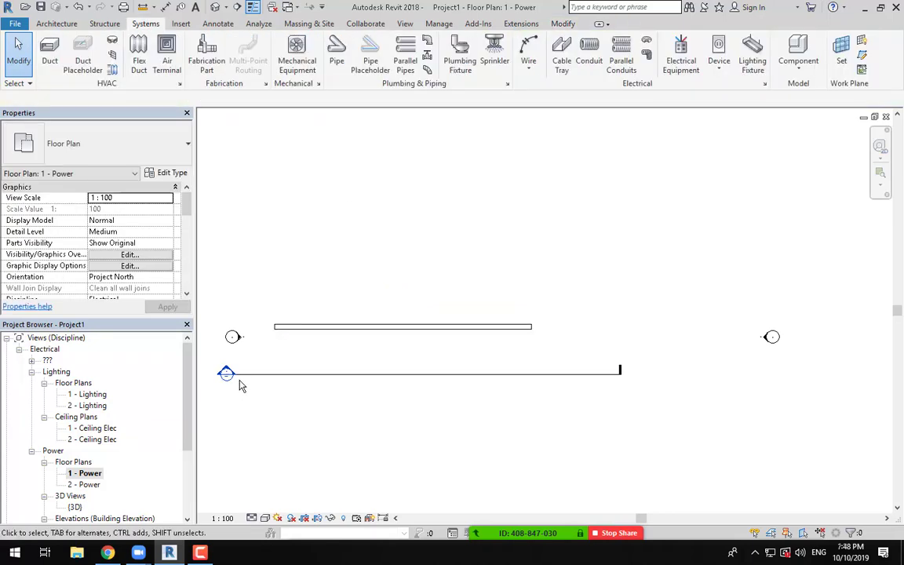
scroll(225, 386, "up", 2)
double_click(222, 378)
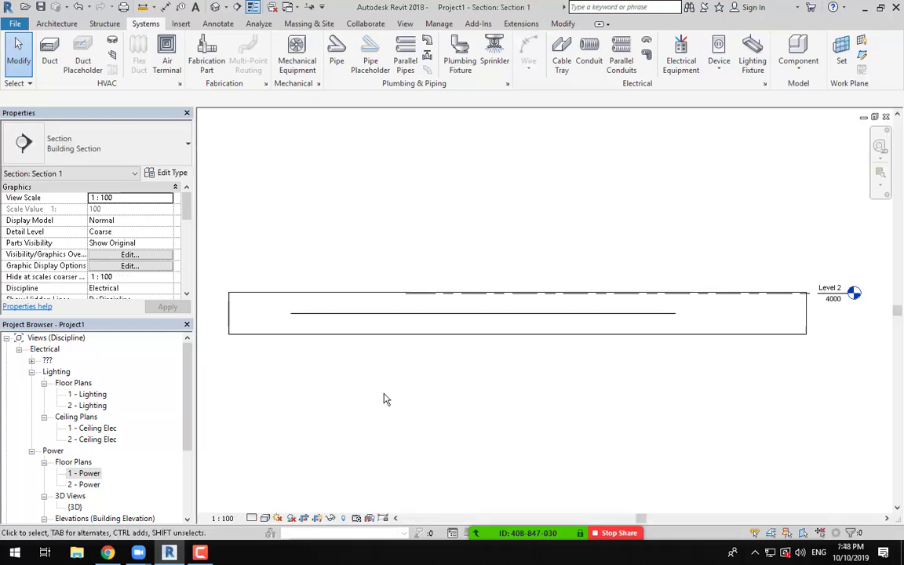
Step: Enlarge the section's crop region downward beyond Level 1 and upward above Level 2
middle_click_drag(463, 346, 467, 319)
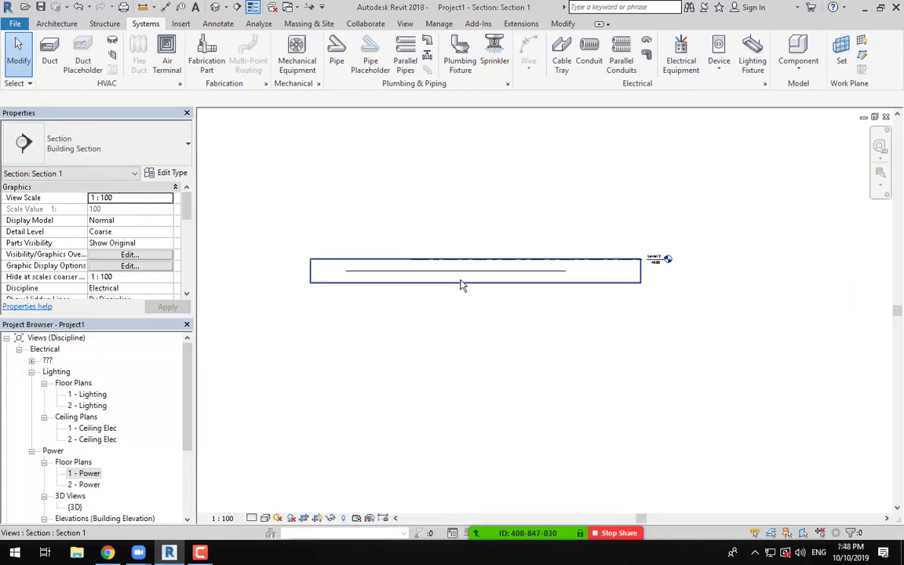
left_click(476, 285)
left_click_drag(475, 283, 480, 393)
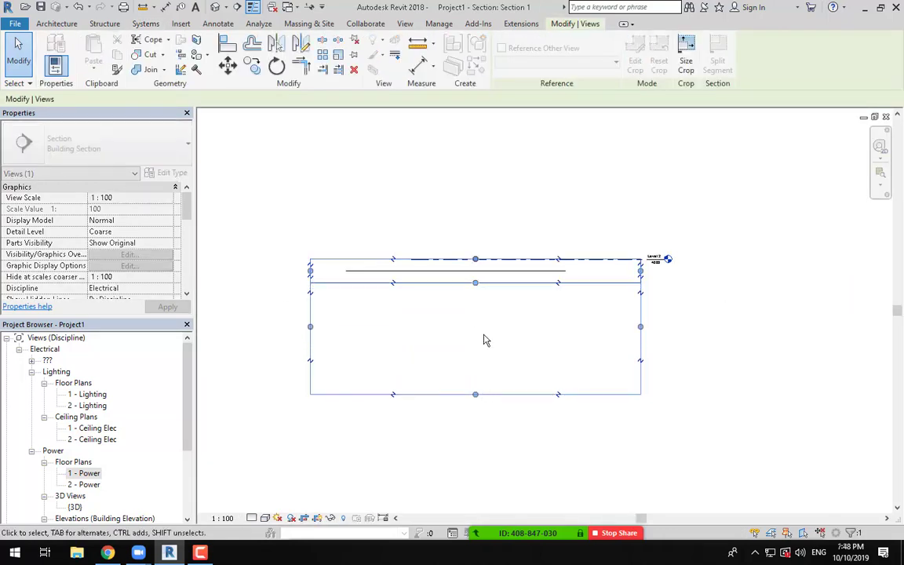
left_click_drag(479, 262, 477, 178)
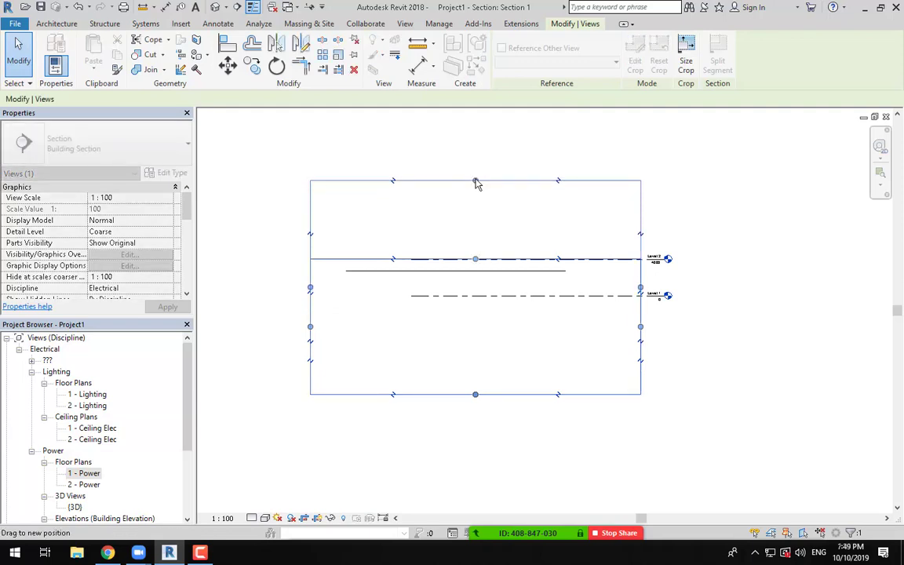
Step: Set the section view's detail level to Fine
scroll(491, 244, "up", 4)
scroll(491, 263, "up", 1)
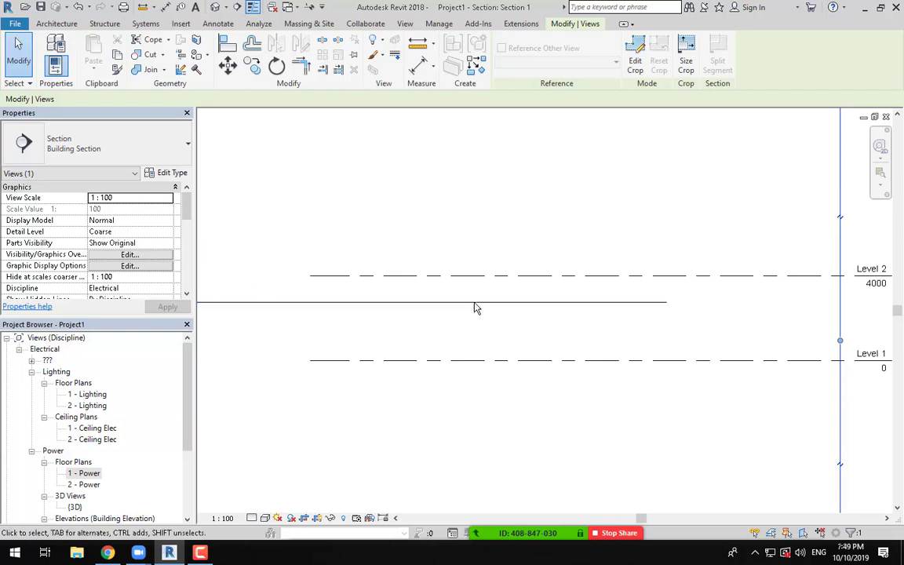
left_click(167, 232)
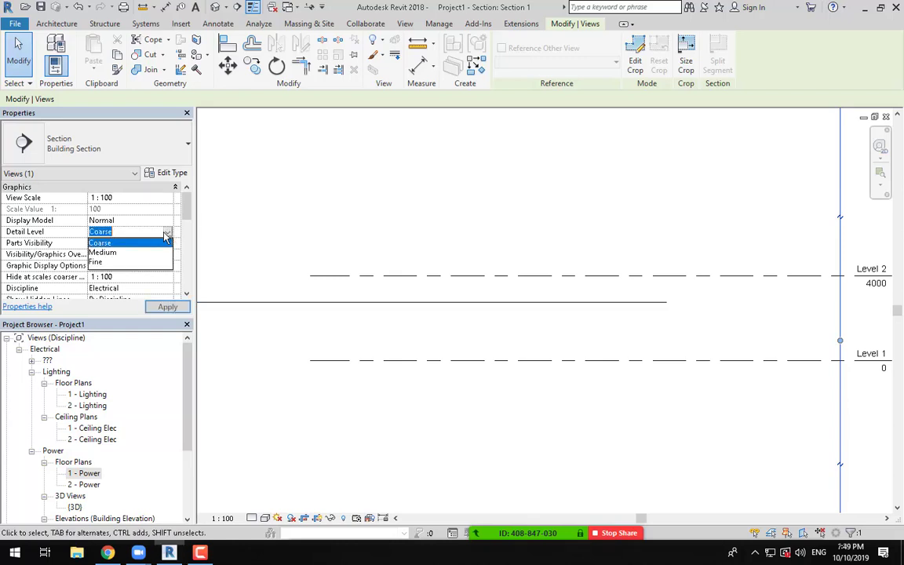
left_click(104, 263)
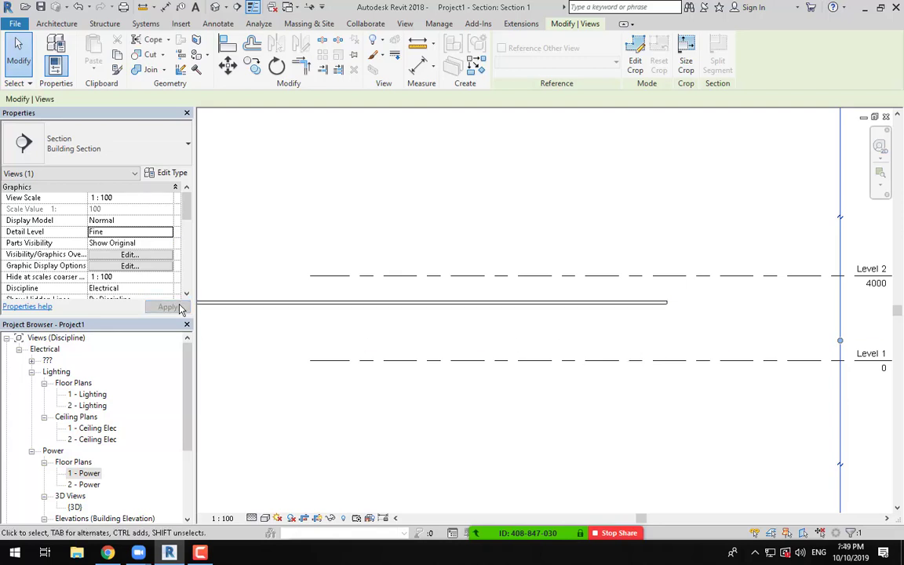
Step: Review the detail level options available for the section view
left_click(251, 517)
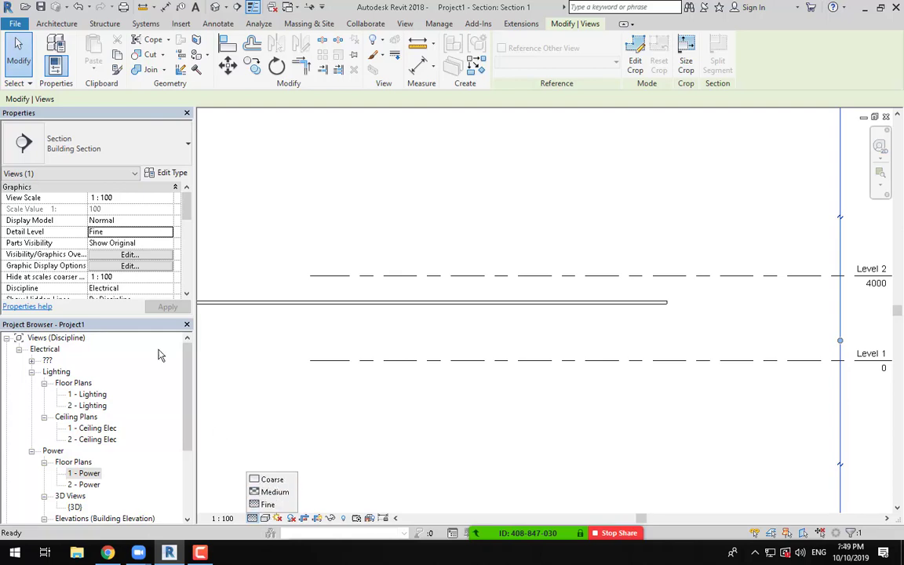
left_click(167, 232)
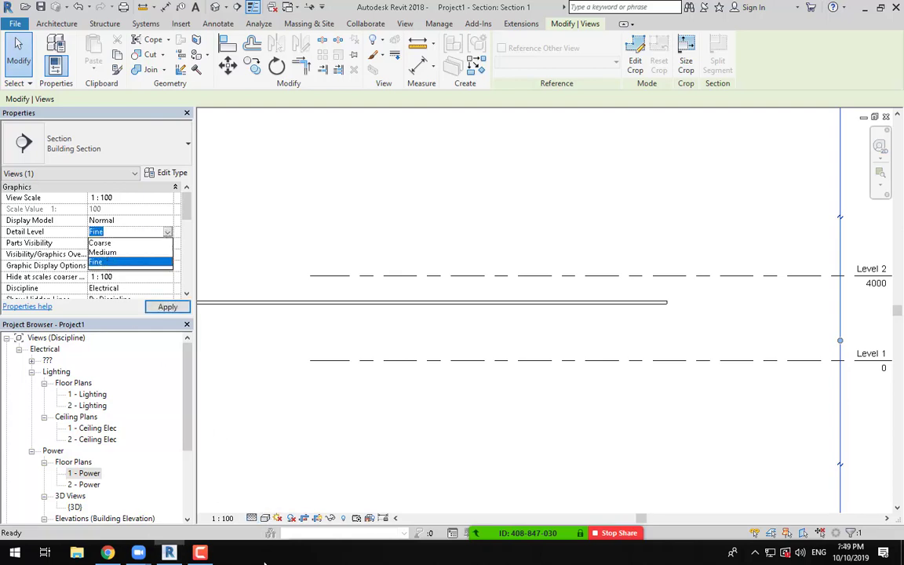
left_click(229, 463)
left_click(252, 518)
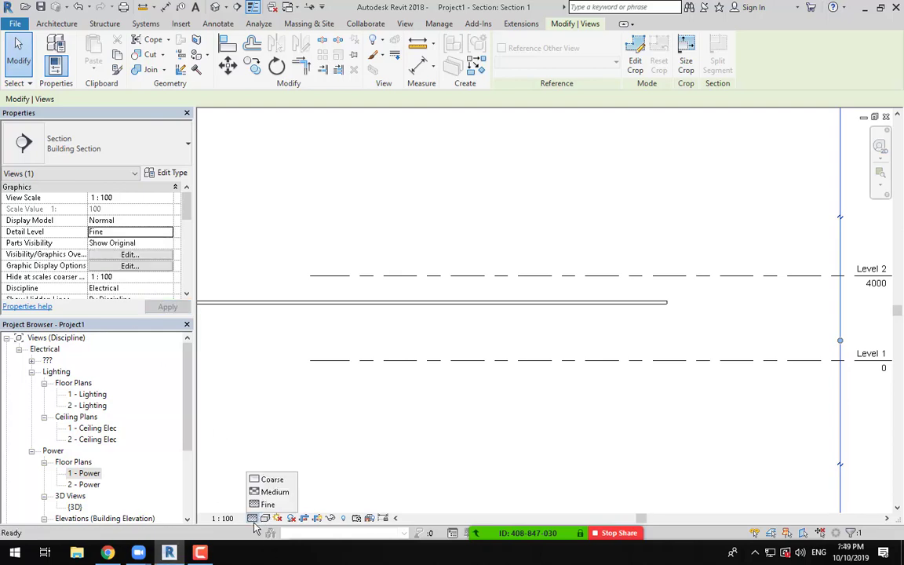
Step: Select the cable tray in the section and examine its reference level, offset and size
middle_click_drag(468, 333, 488, 356)
scroll(579, 307, "up", 3)
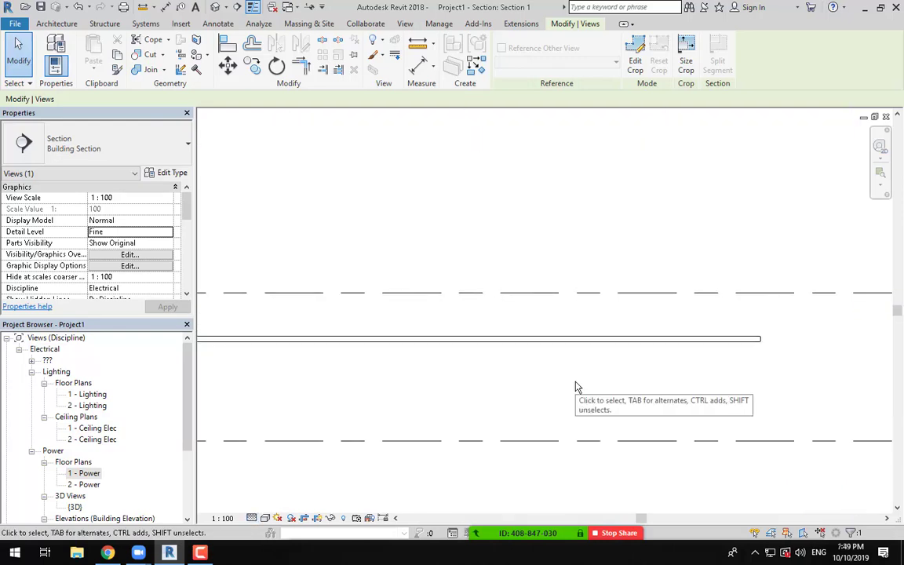
left_click(570, 348)
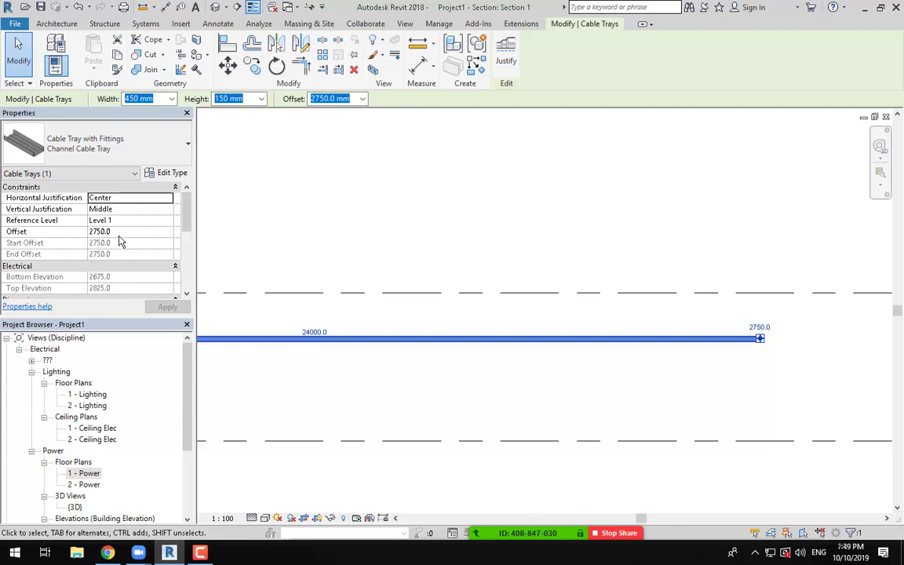
middle_click_drag(415, 406, 391, 396)
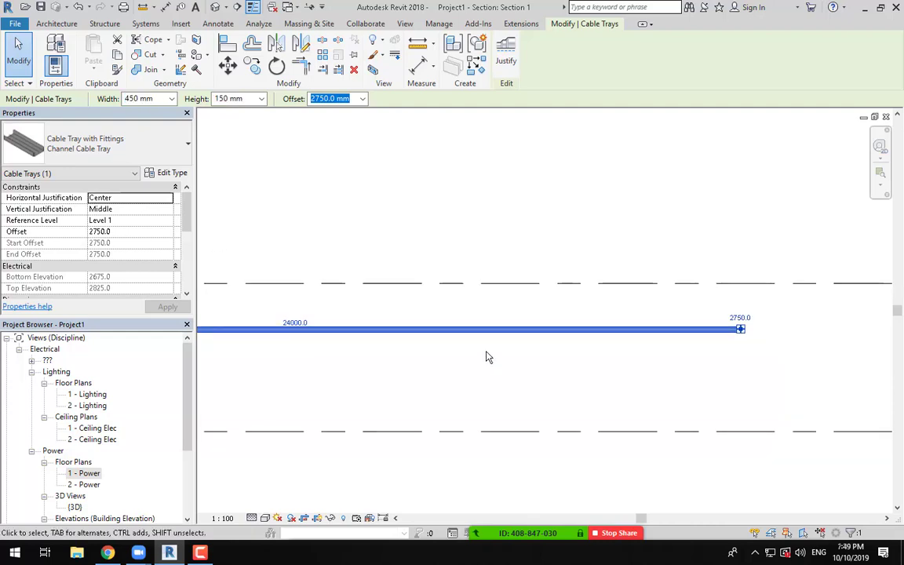
scroll(471, 360, "up", 2)
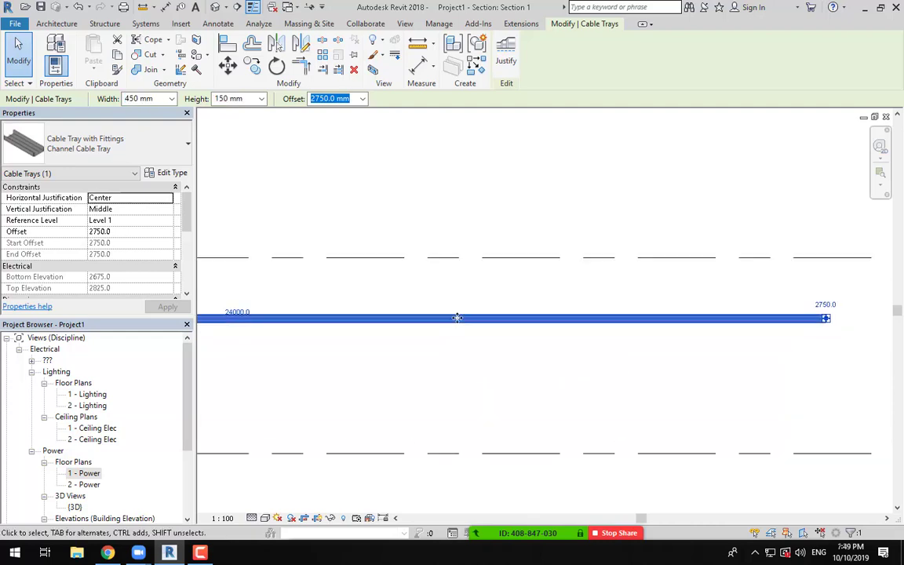
left_click(462, 338)
scroll(461, 333, "up", 1)
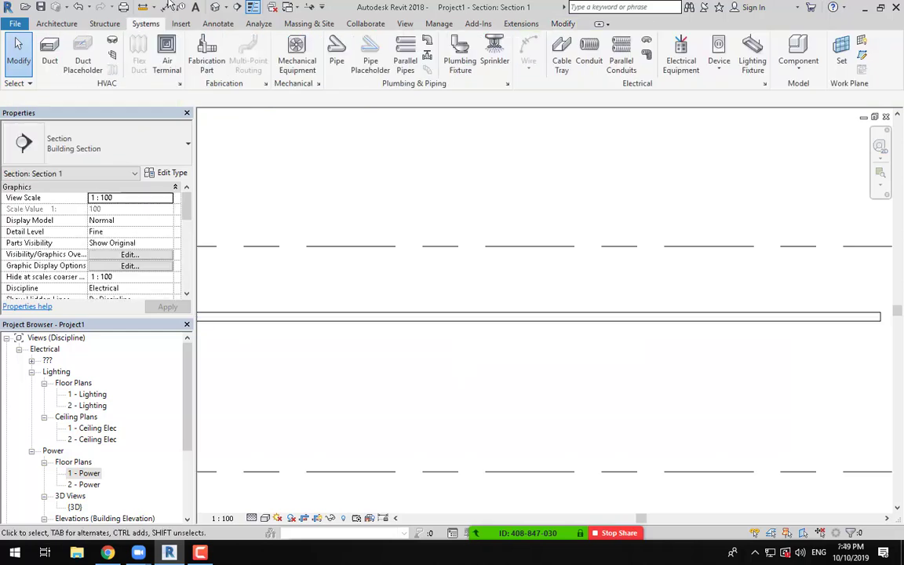
Step: Measure the vertical distance from the cable tray's centreline down to Level 1 in the section
left_click(161, 37)
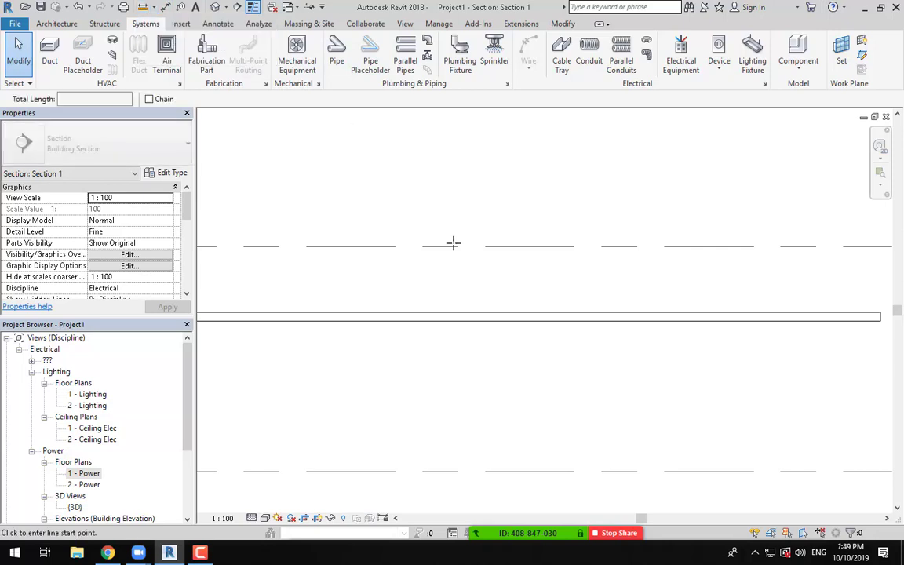
scroll(469, 320, "up", 2)
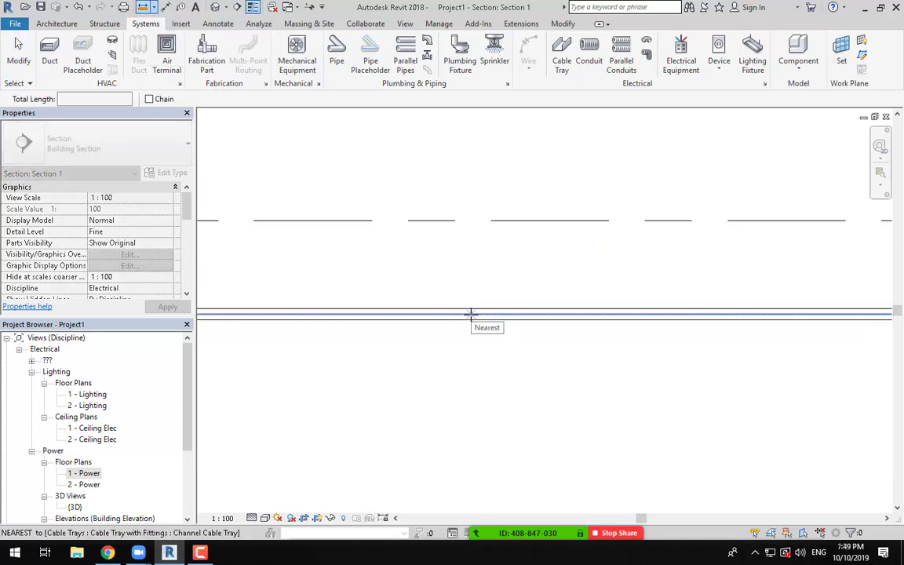
left_click(470, 315)
left_click(470, 378)
middle_click_drag(469, 378, 458, 261)
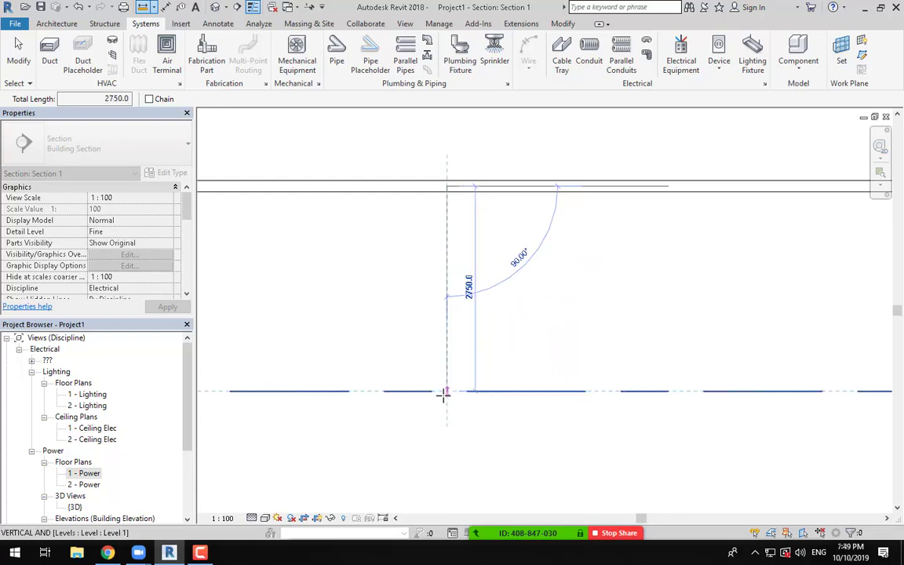
left_click(444, 393)
scroll(521, 411, "down", 5)
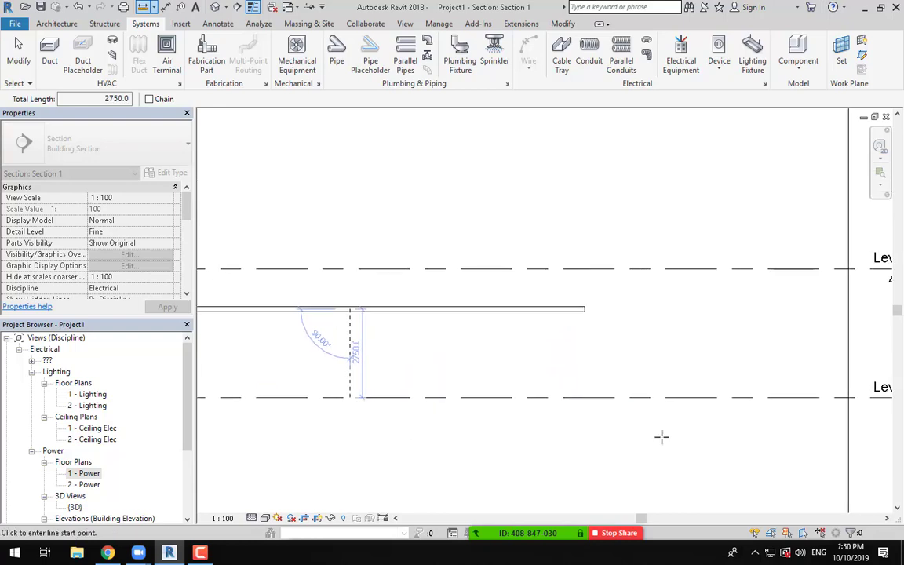
middle_click_drag(643, 444, 539, 434)
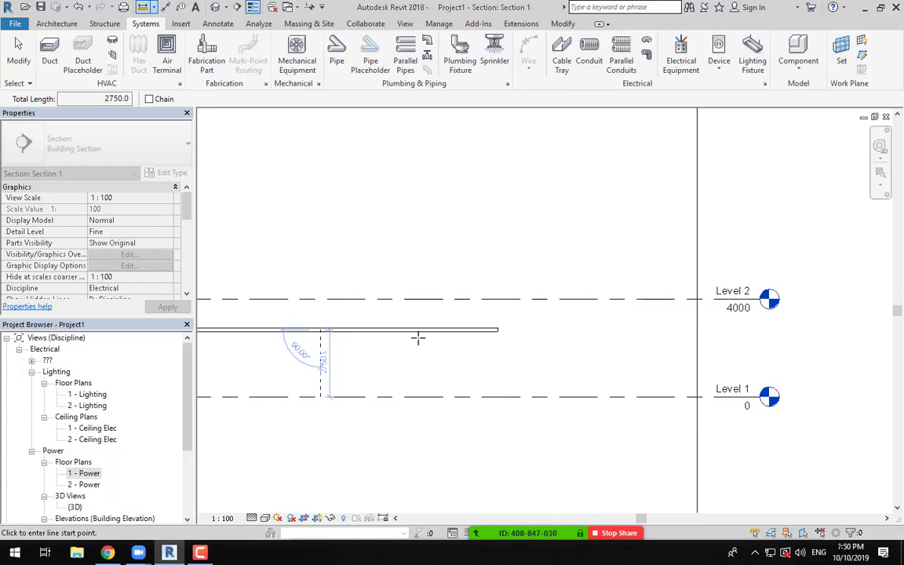
left_click(18, 48)
middle_click_drag(488, 352, 602, 341)
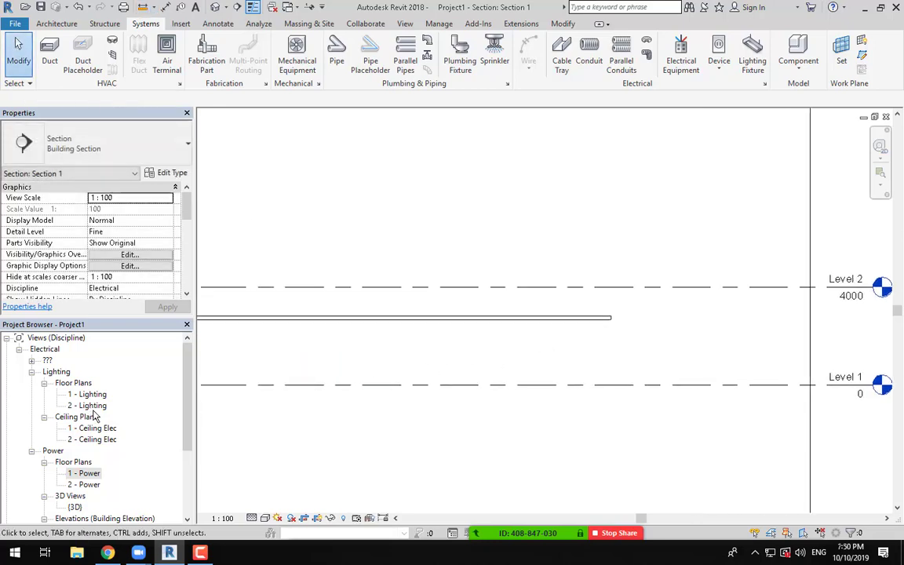
Step: Open the 1 - Power floor plan and tile all open view windows
double_click(87, 473)
scroll(517, 320, "down", 3)
middle_click_drag(531, 323, 501, 360)
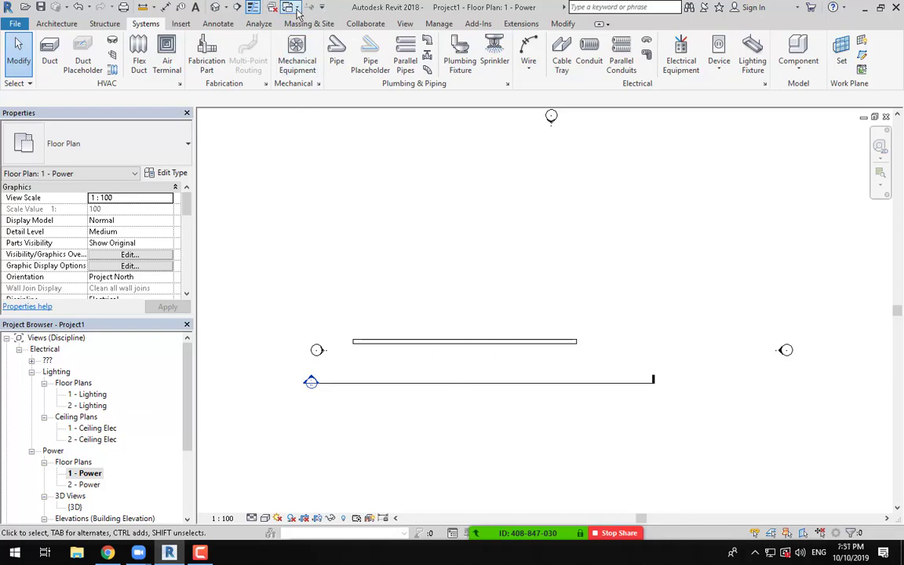
left_click(405, 25)
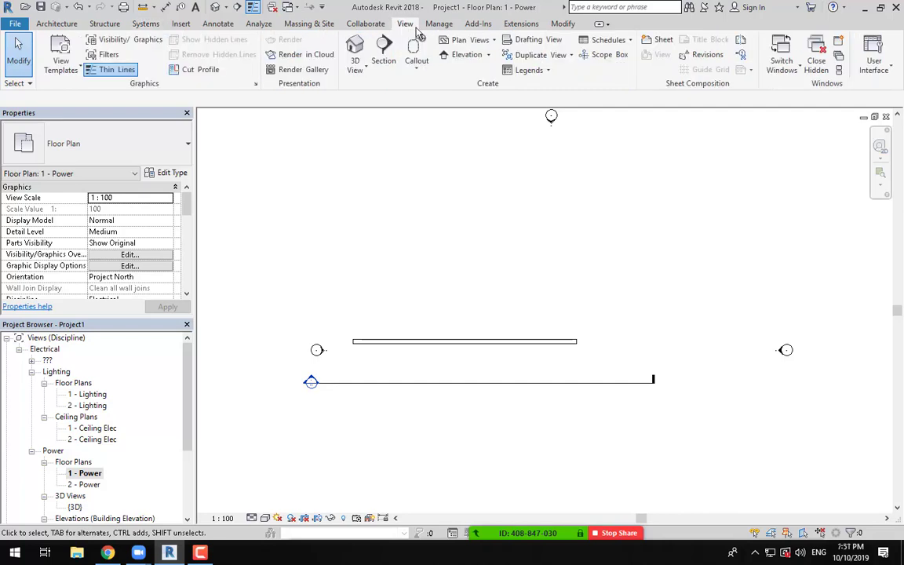
left_click(838, 71)
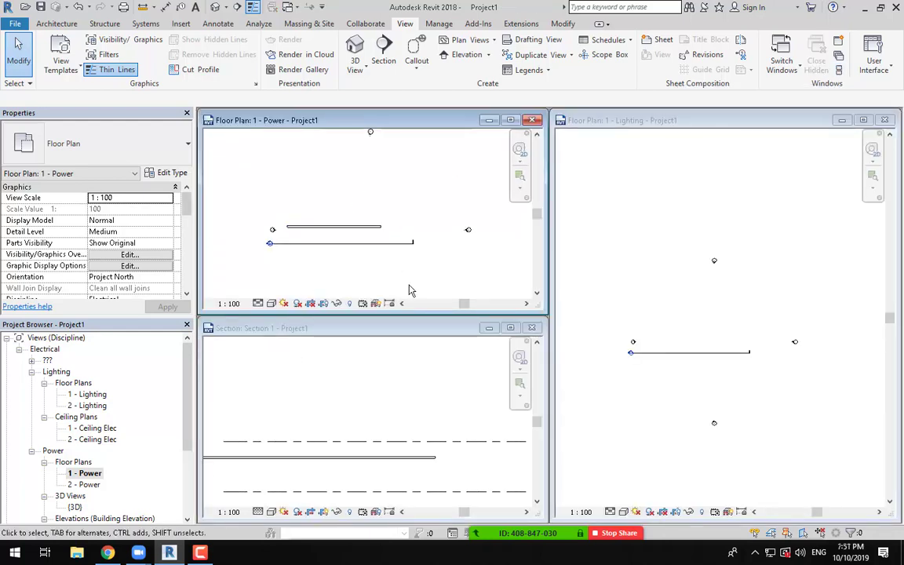
right_click(663, 552)
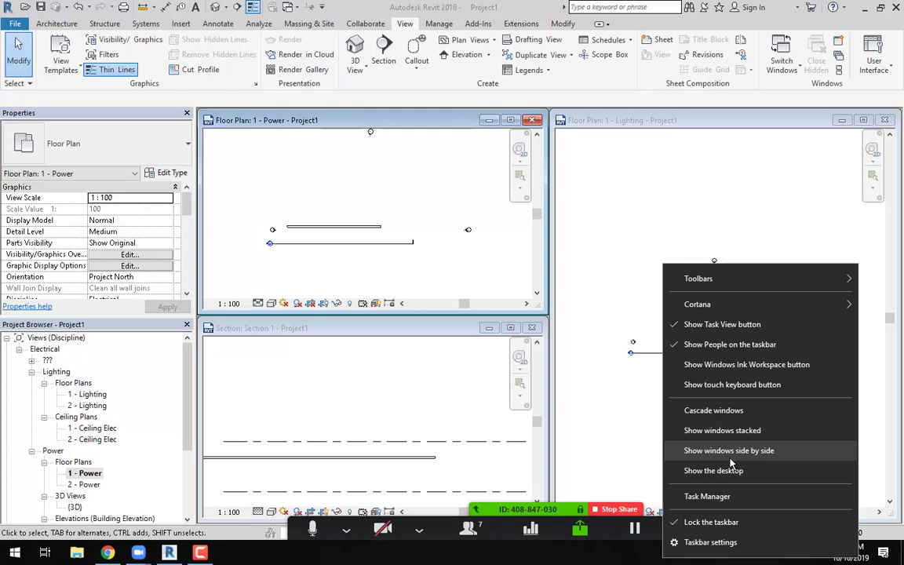
left_click(508, 521)
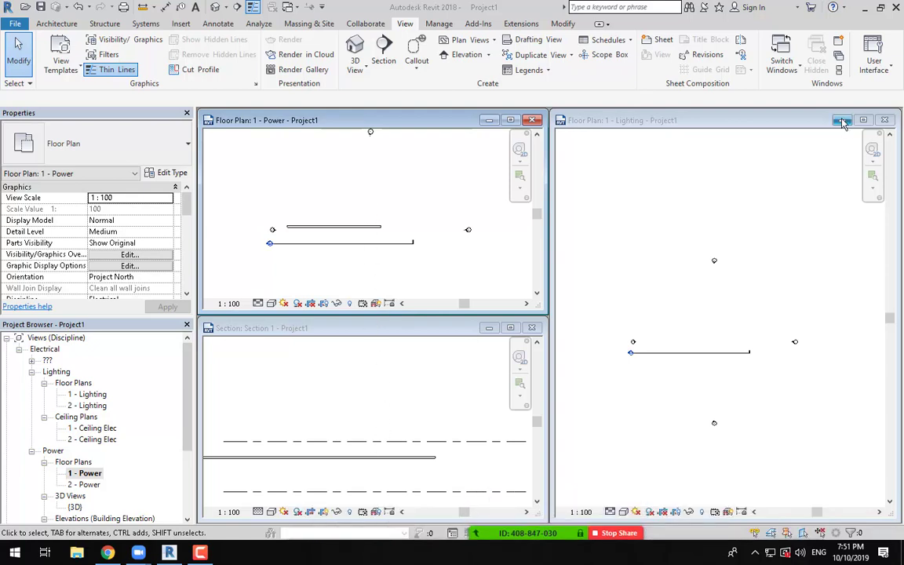
Step: Close the 1 - Lighting plan window and tile the 1 - Power plan and Section 1, each framed on the cable tray
left_click(884, 121)
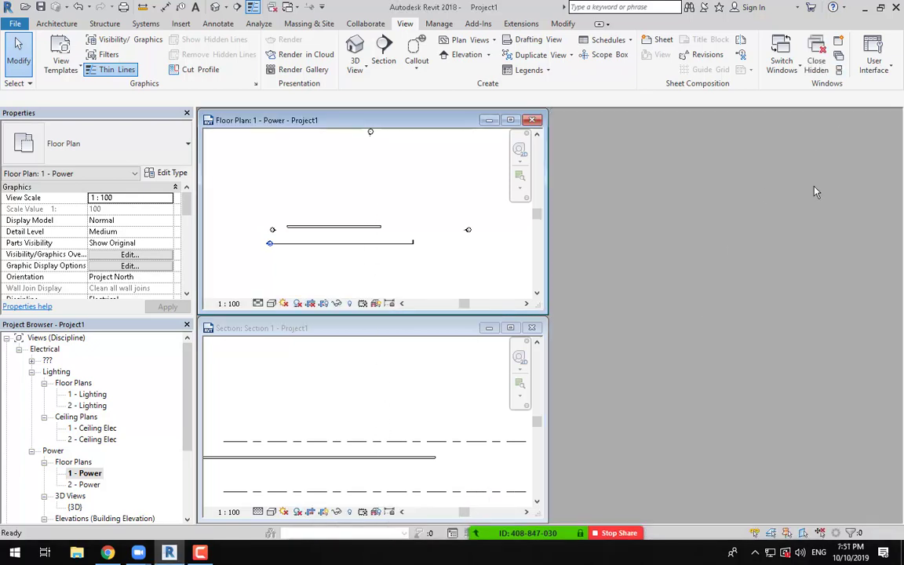
left_click(839, 70)
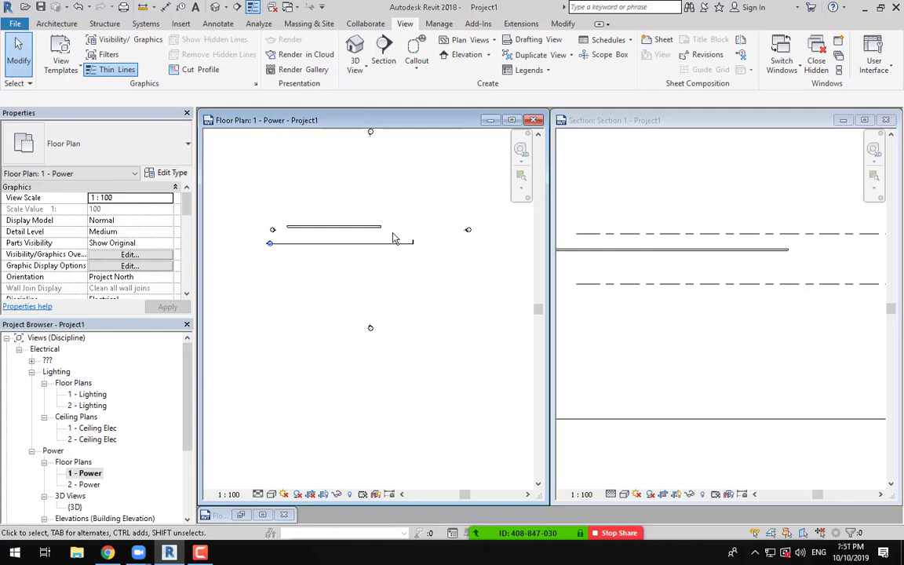
middle_click_drag(400, 355, 445, 403)
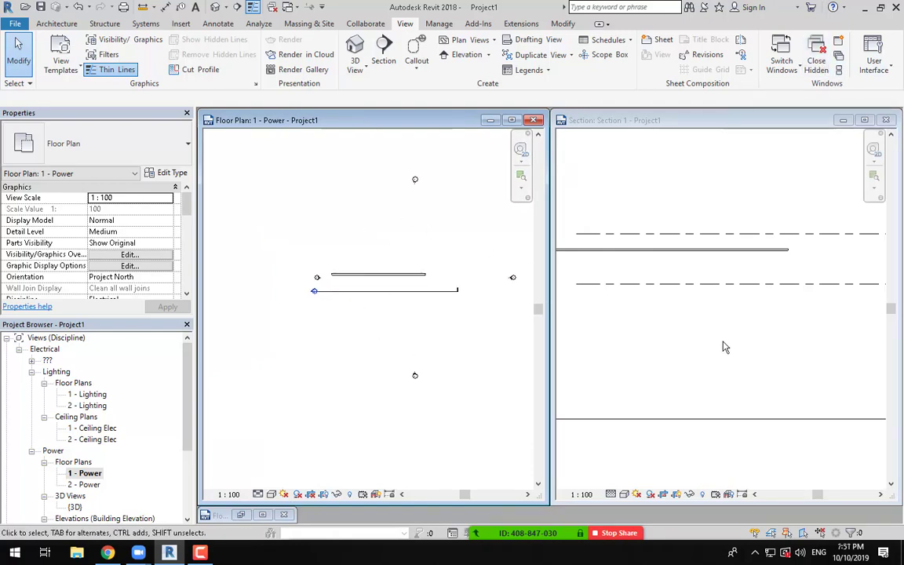
scroll(729, 350, "down", 1)
left_click(688, 378)
middle_click_drag(702, 335, 767, 384)
left_click(371, 352)
scroll(383, 351, "down", 1)
middle_click_drag(400, 347, 360, 362)
scroll(360, 363, "up", 3)
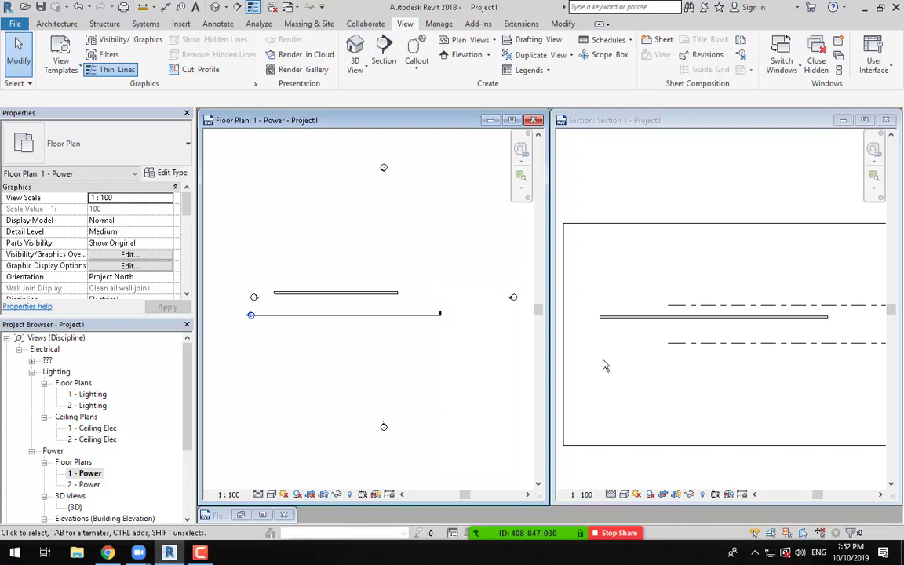
Step: Open the default 3D view and tile it together with the 1 - Power plan and Section 1, framing the tray in each
left_click(215, 8)
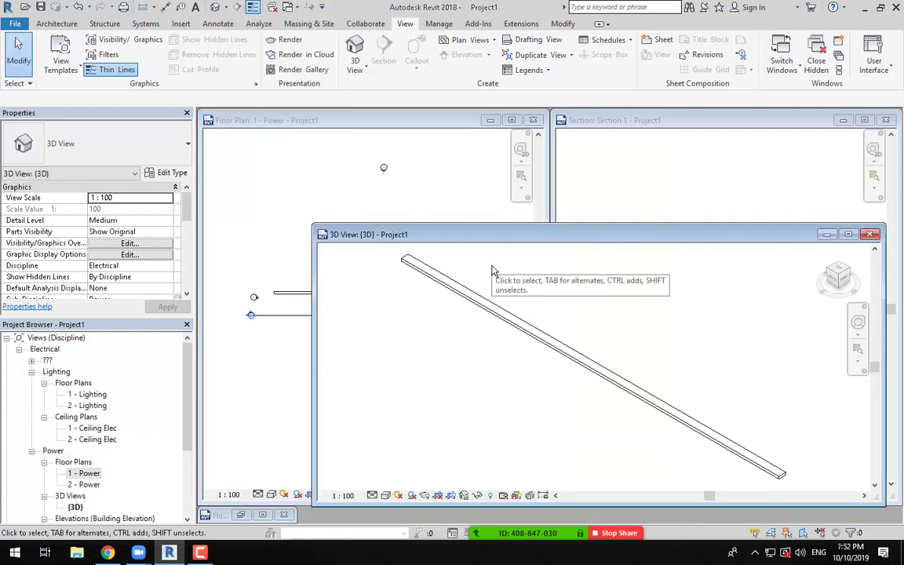
left_click(839, 71)
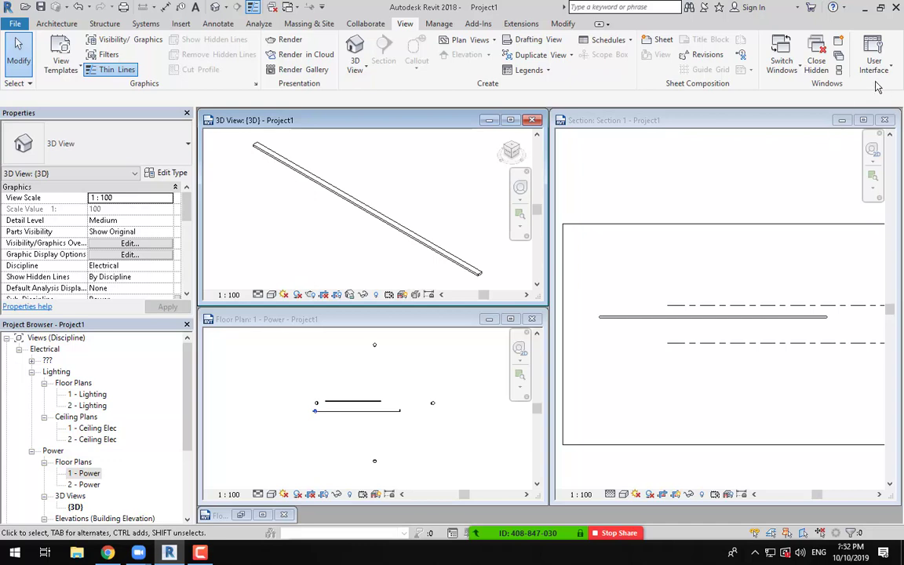
scroll(279, 253, "down", 1)
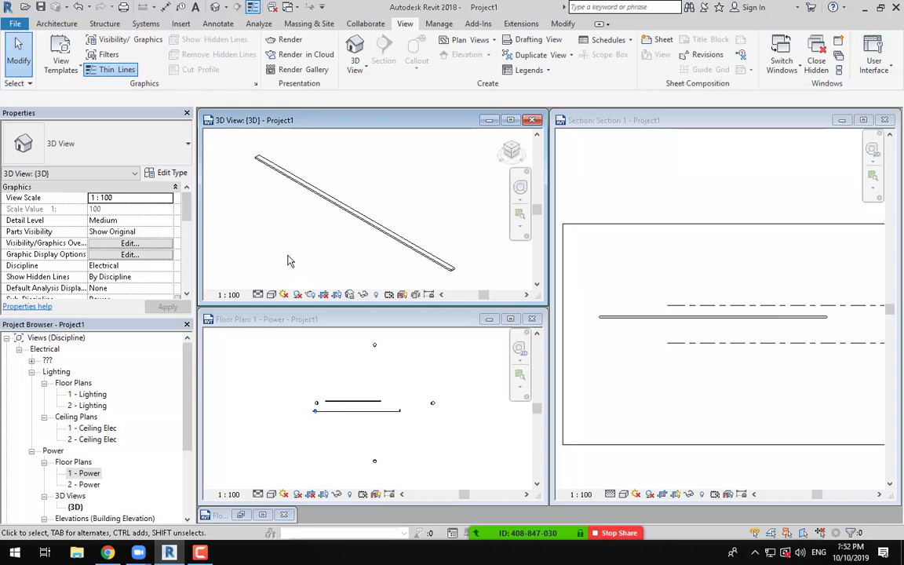
left_click(690, 314)
scroll(728, 354, "down", 2)
scroll(729, 352, "down", 1)
middle_click_drag(733, 358, 714, 375)
scroll(688, 342, "up", 2)
left_click(340, 386)
scroll(343, 387, "up", 4)
scroll(343, 408, "up", 1)
left_click(627, 287)
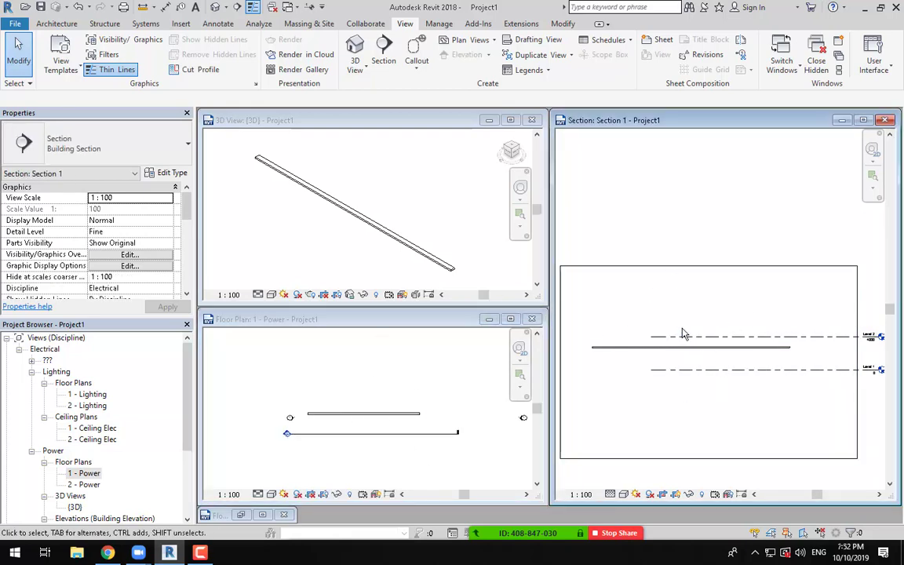
left_click(368, 193)
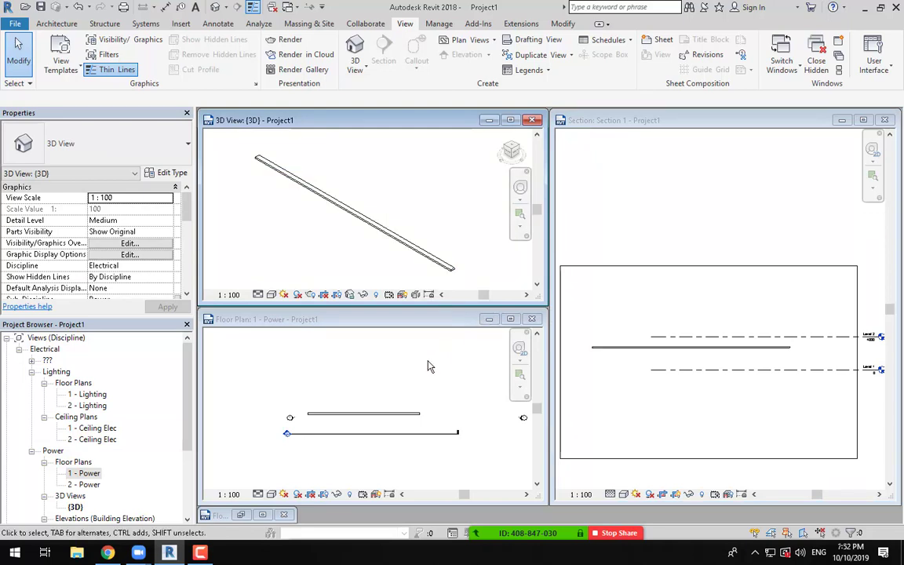
left_click(392, 399)
scroll(401, 436, "up", 1)
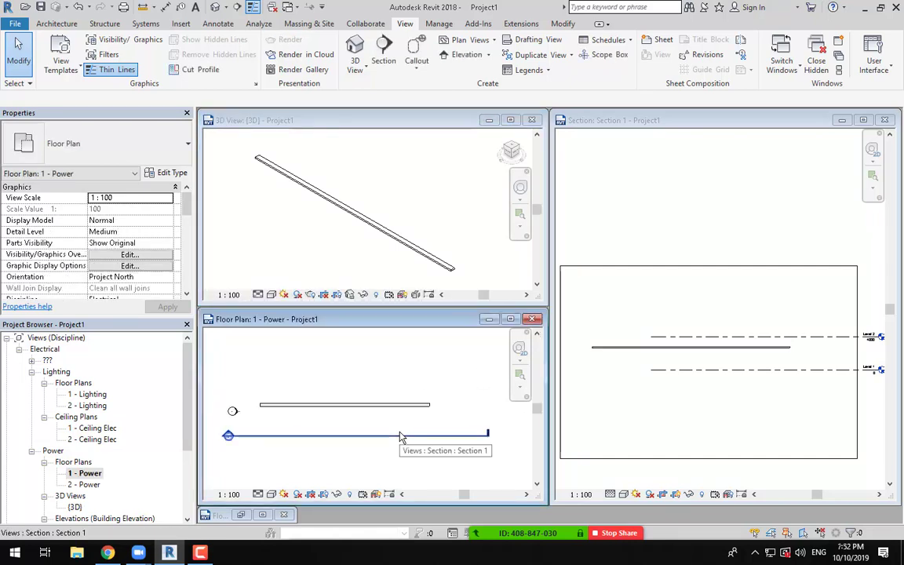
left_click(346, 219)
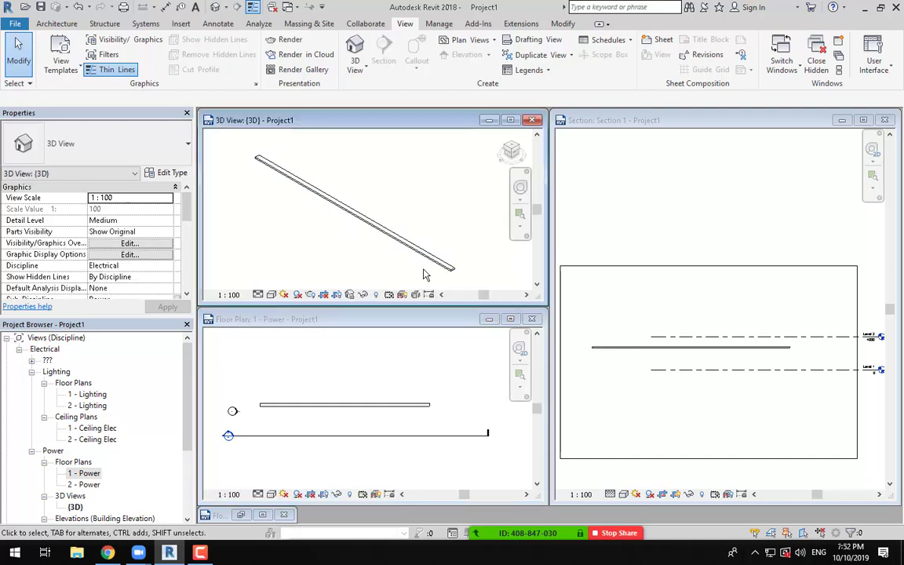
scroll(302, 201, "up", 1)
Step: Draw a 225 mm wide channel cable tray about 5500 mm long in the 1 - Power plan, continuing straight from the existing tray's right end
left_click(338, 380)
scroll(452, 424, "up", 1)
scroll(452, 424, "up", 1)
middle_click_drag(434, 379, 356, 420)
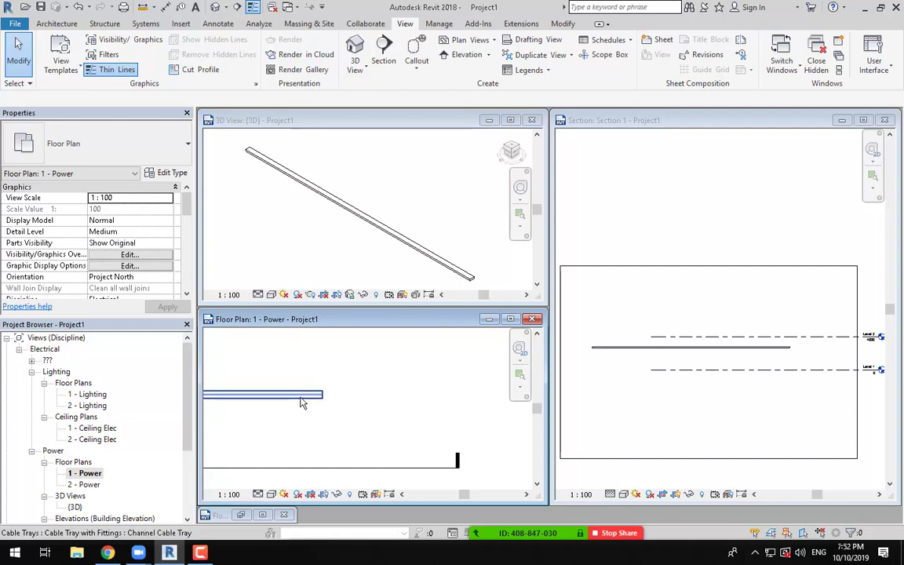
key("c")
key("t")
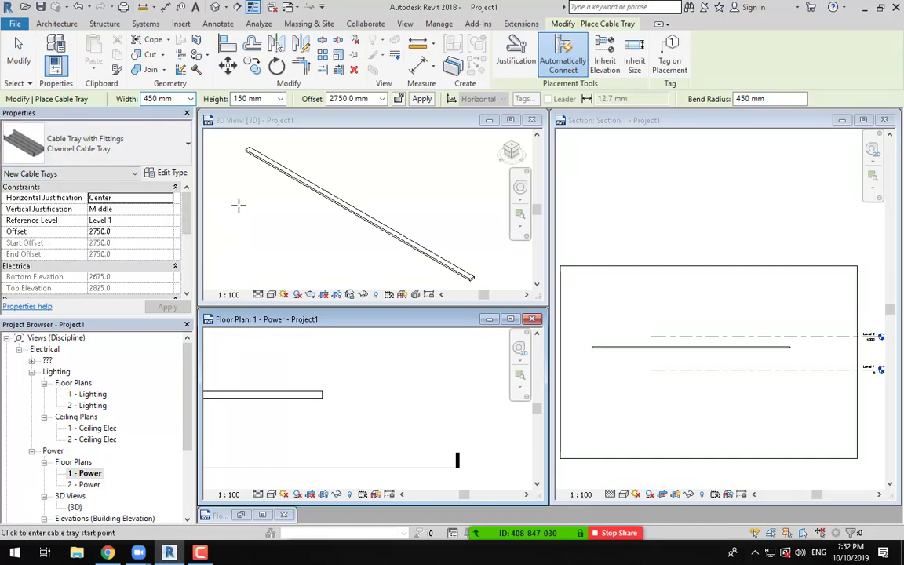
left_click(177, 98)
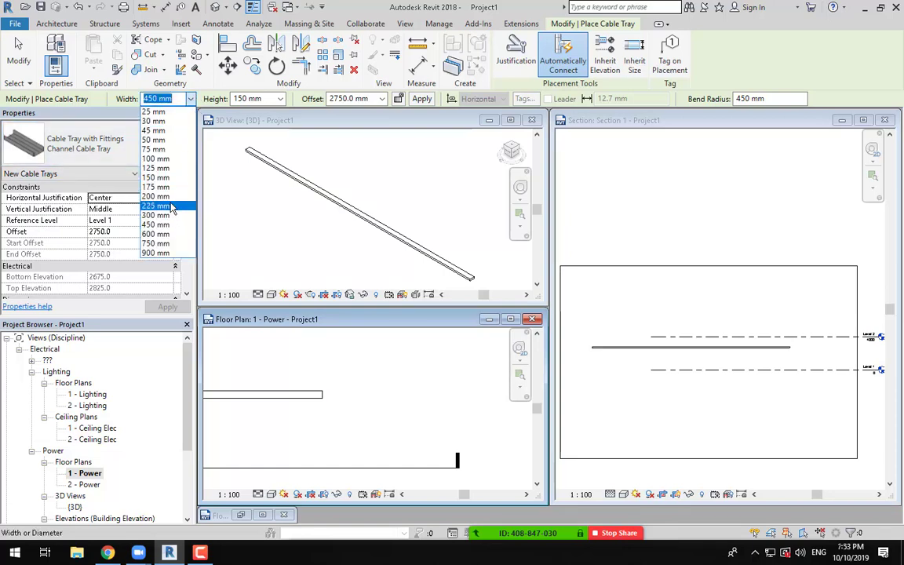
left_click(169, 205)
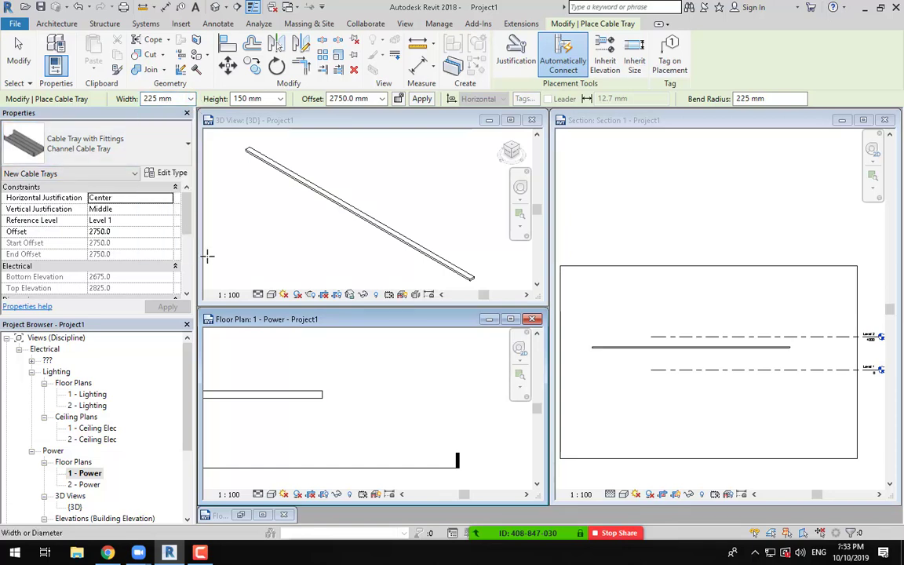
left_click(322, 394)
left_click(408, 393)
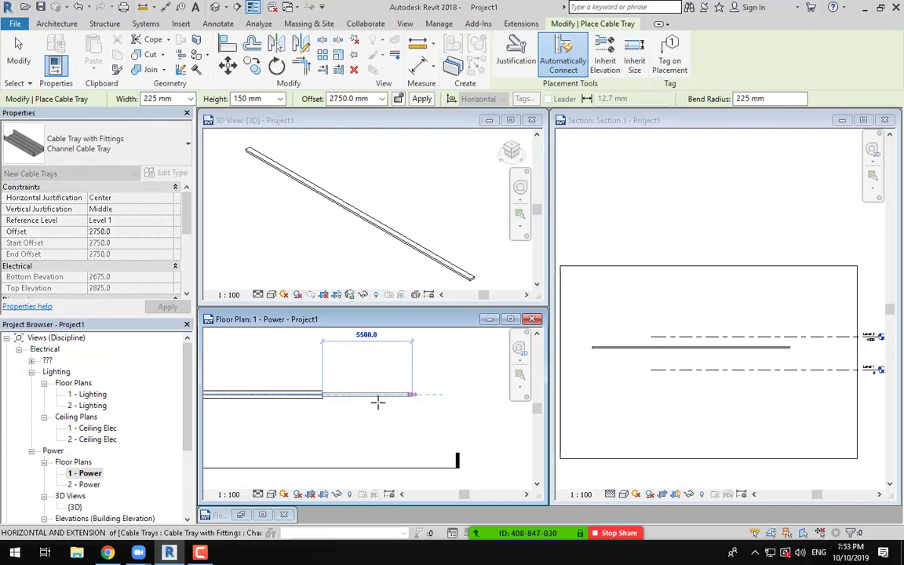
scroll(310, 396, "up", 3)
key("Escape")
key("Escape")
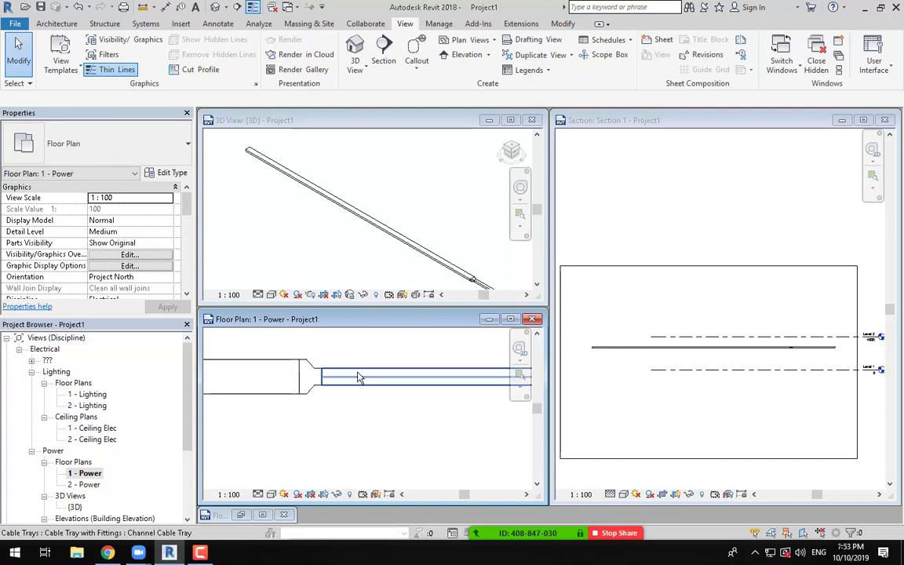
Step: Examine the reducer fitting between the wide and narrow trays in the floor plan and the 3D view
scroll(294, 353, "up", 1)
middle_click_drag(324, 372, 337, 407)
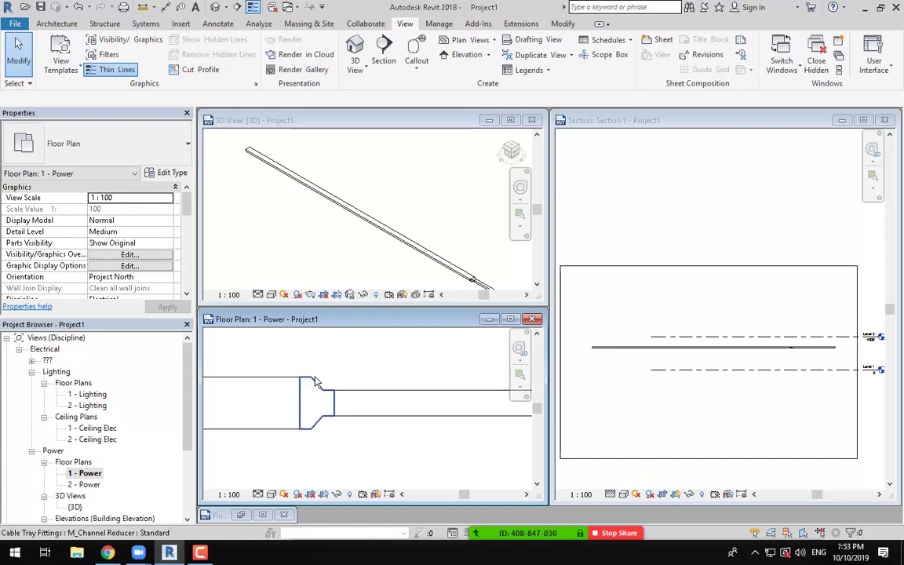
scroll(335, 418, "down", 3)
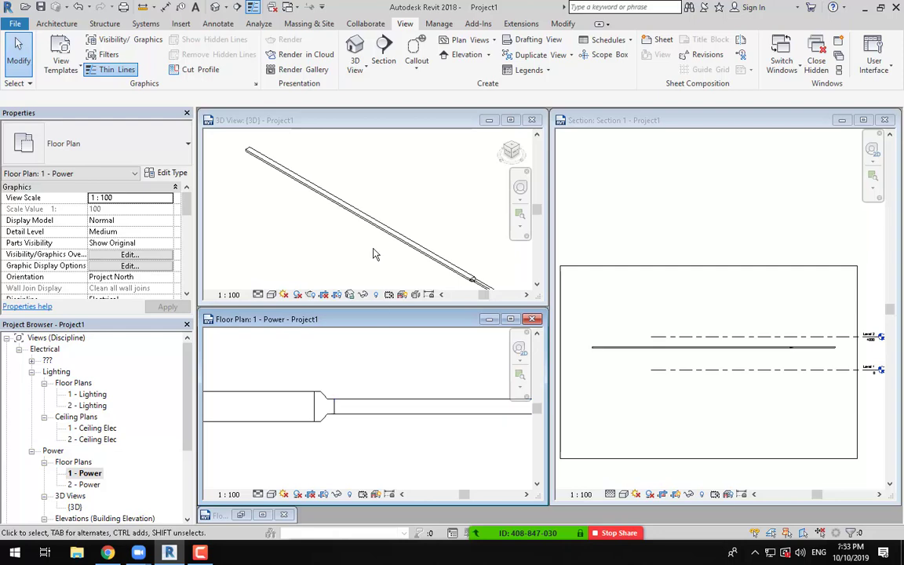
left_click(393, 206)
scroll(381, 227, "up", 3)
scroll(385, 231, "up", 3)
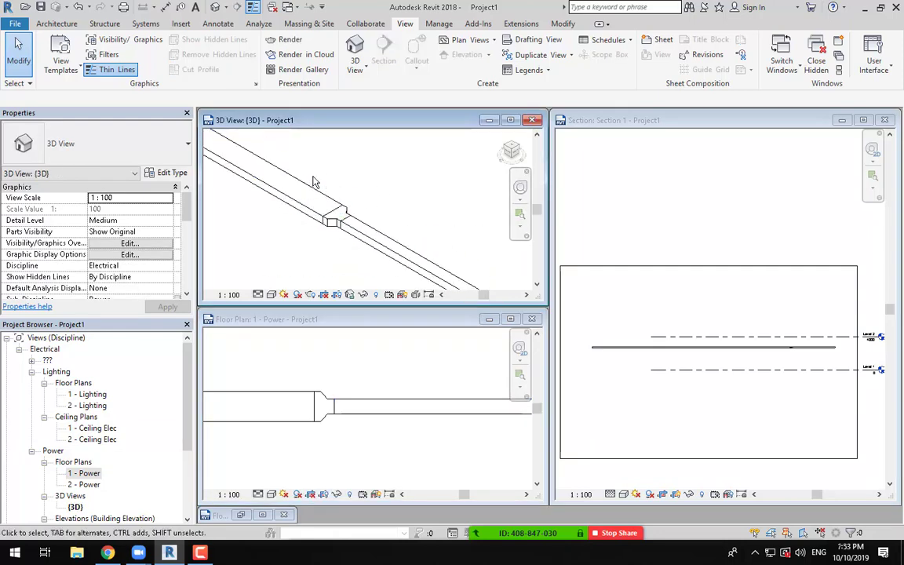
Step: Set the horizontal justification of the 450 mm wide cable tray to Right
left_click(290, 336)
scroll(324, 378, "down", 2)
scroll(323, 377, "down", 3)
middle_click_drag(323, 413, 523, 414)
middle_click_drag(284, 412, 344, 408)
scroll(344, 400, "up", 1)
left_click(342, 379)
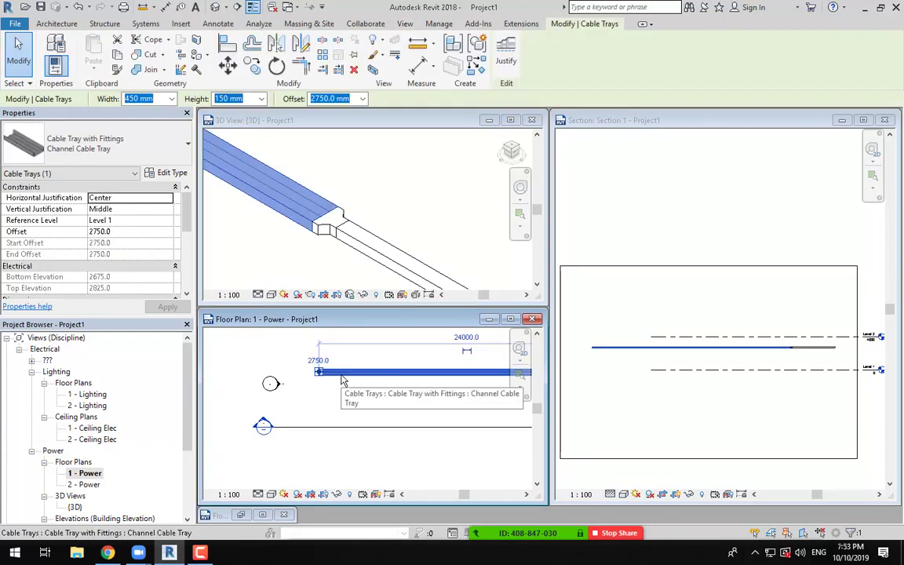
left_click(149, 199)
left_click(168, 201)
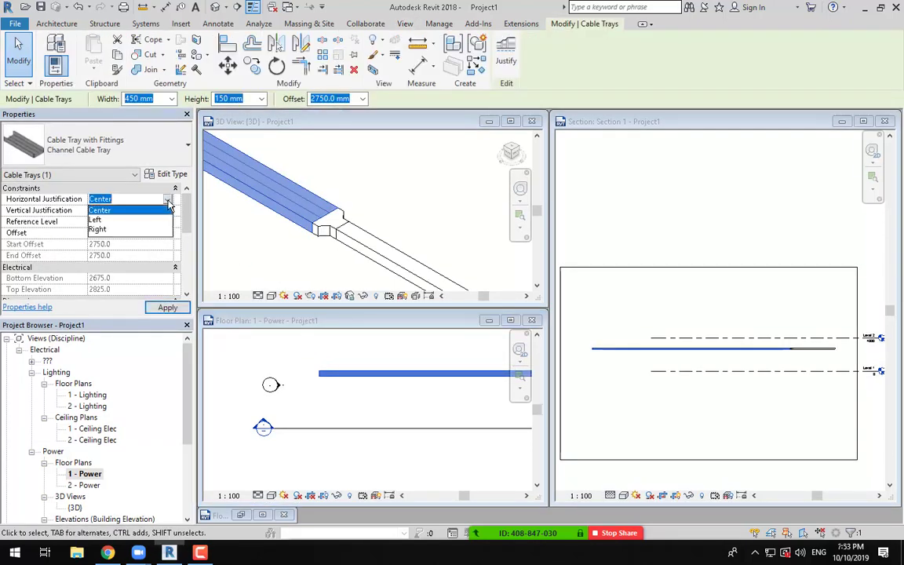
left_click(106, 230)
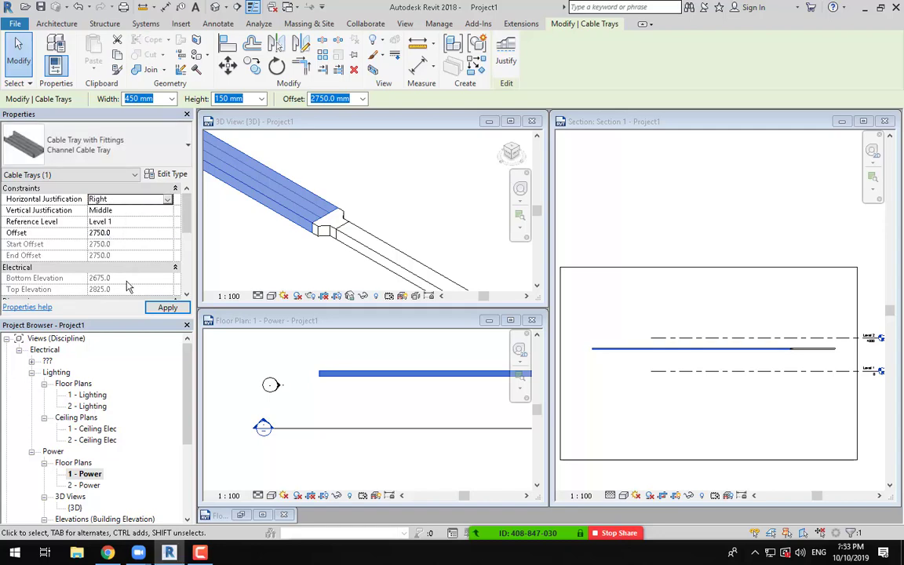
left_click(323, 351)
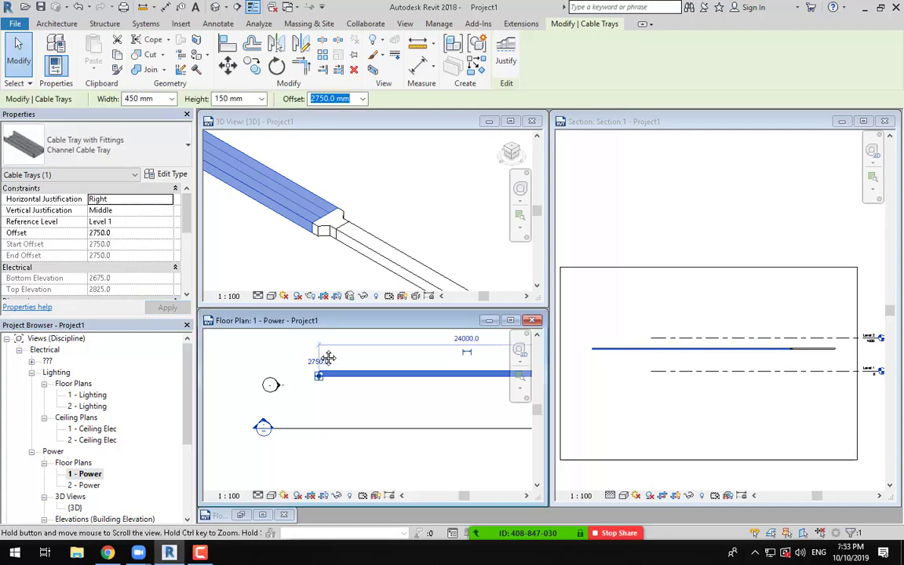
Step: Draw a 225 mm wide cable tray with Right horizontal justification in the 1 - Power plan, running straight left from the 450 mm tray's left end
left_click(317, 350)
middle_click_drag(319, 361, 343, 377)
scroll(345, 386, "up", 2)
key("c")
key("t")
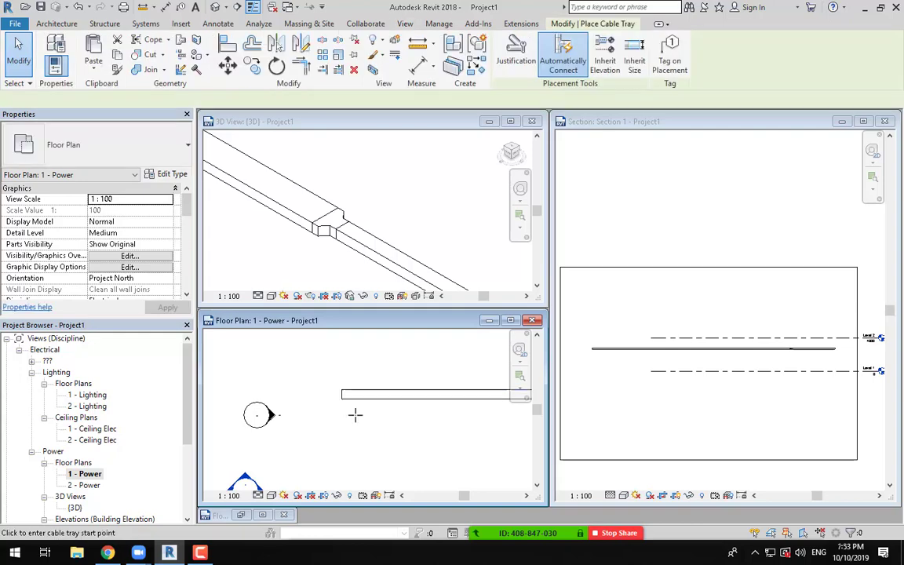
scroll(349, 391, "up", 1)
left_click(126, 199)
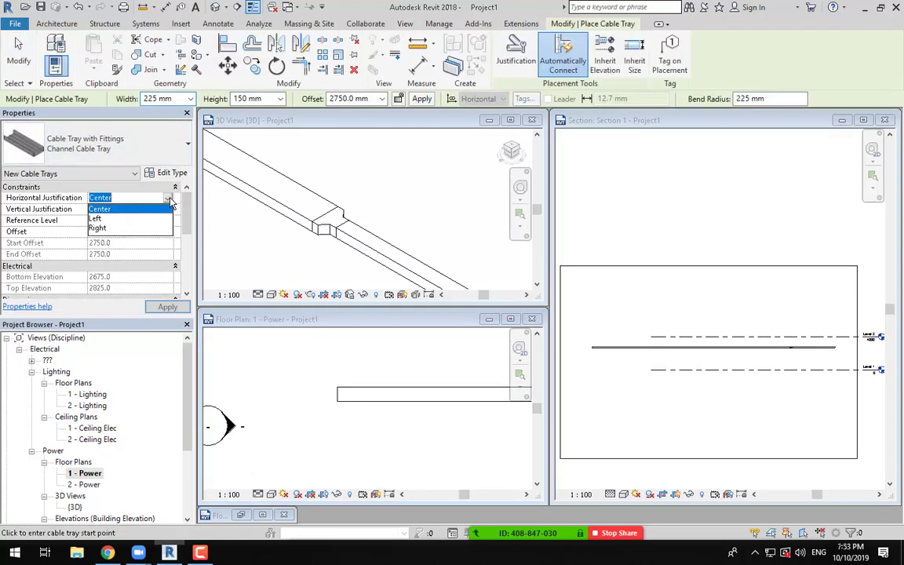
left_click(111, 227)
scroll(345, 396, "up", 2)
left_click(356, 399)
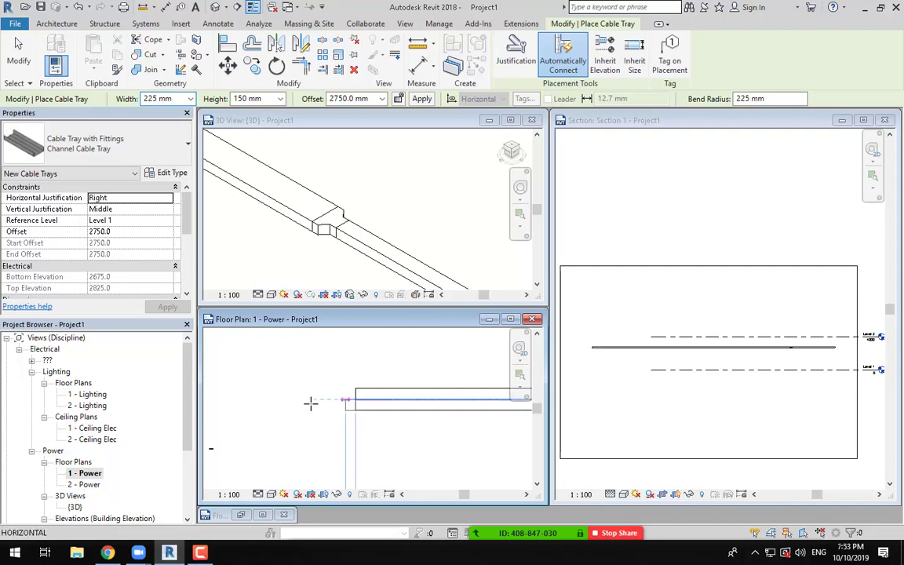
left_click(215, 401)
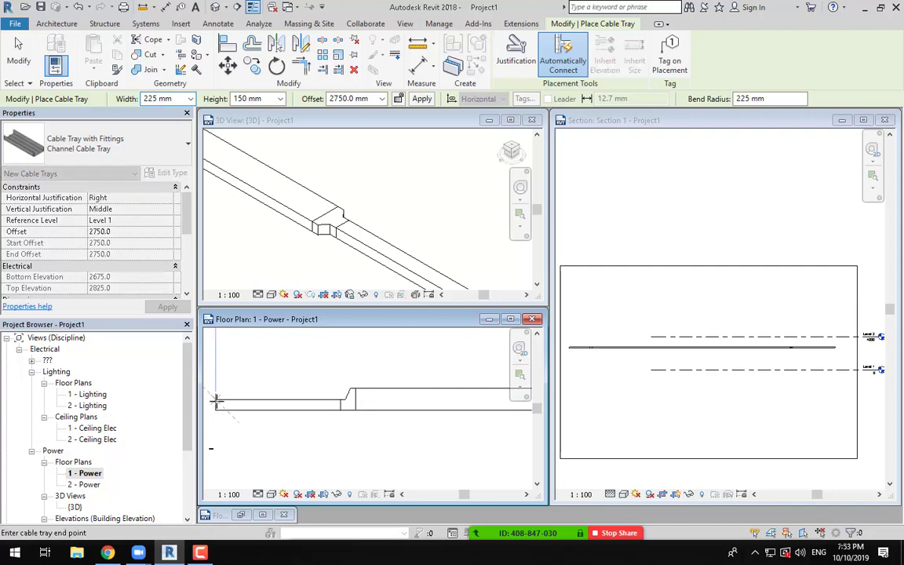
key("Escape")
key("Escape")
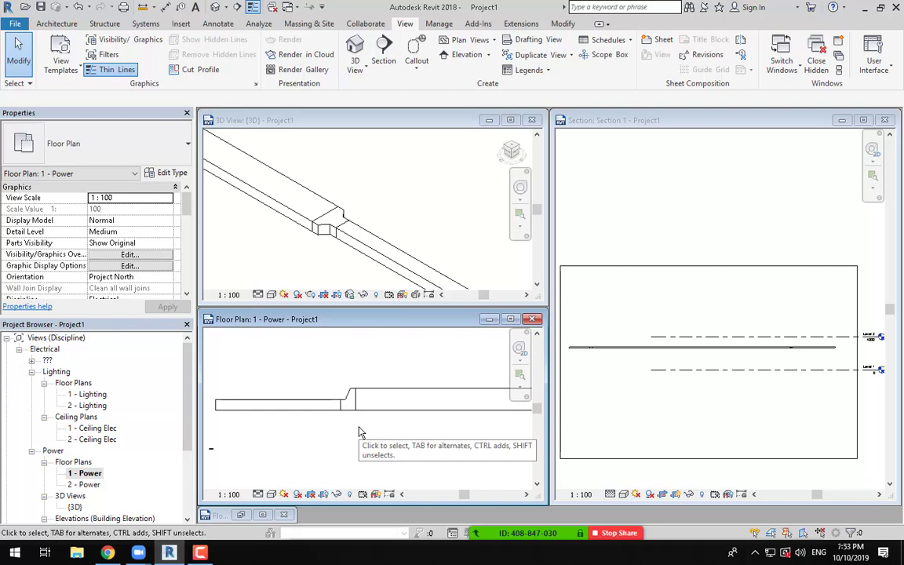
Step: Examine the reducer's edge alignment in the 1 - Power plan and check the 450 mm wide tray's horizontal justification
scroll(360, 433, "down", 2)
middle_click_drag(363, 432, 335, 407)
scroll(232, 385, "up", 2)
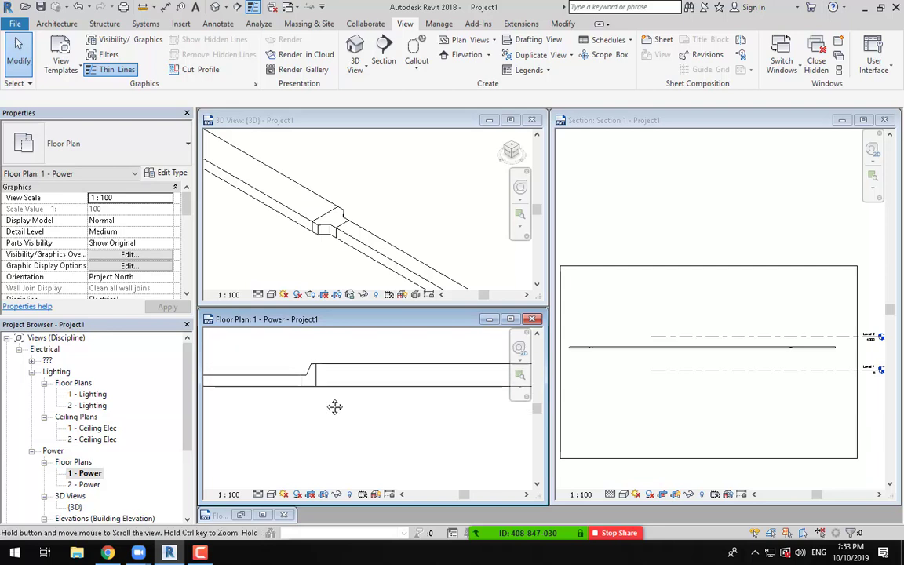
scroll(313, 398, "up", 3)
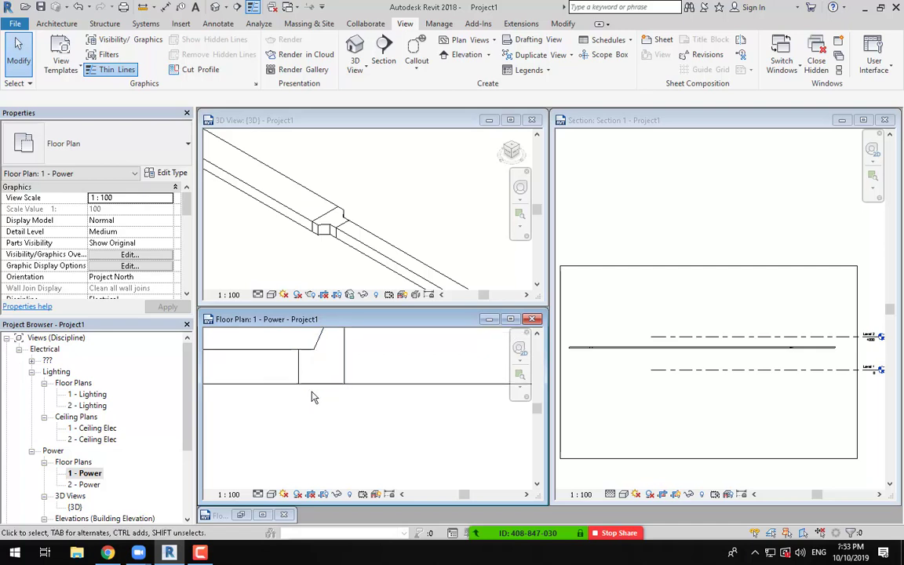
middle_click_drag(298, 398, 357, 409)
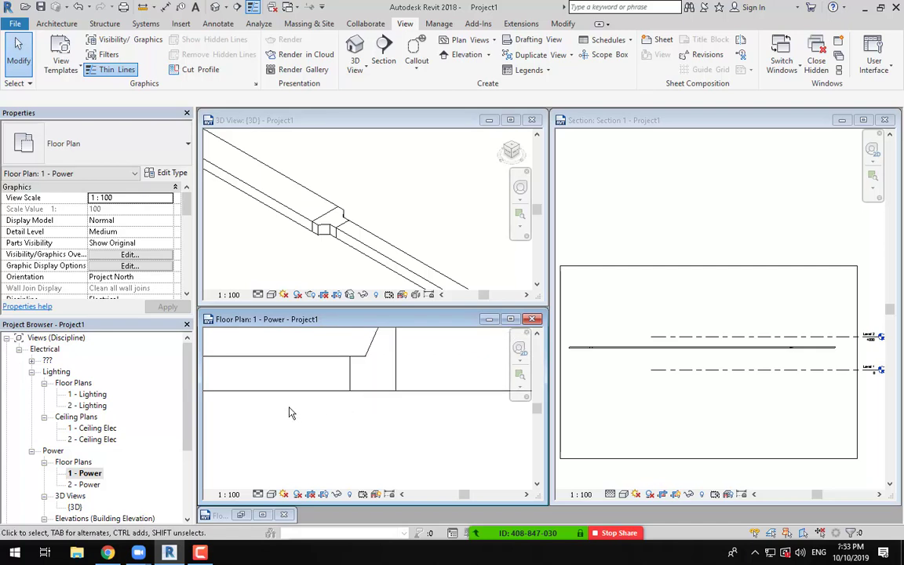
middle_click_drag(455, 401, 450, 435)
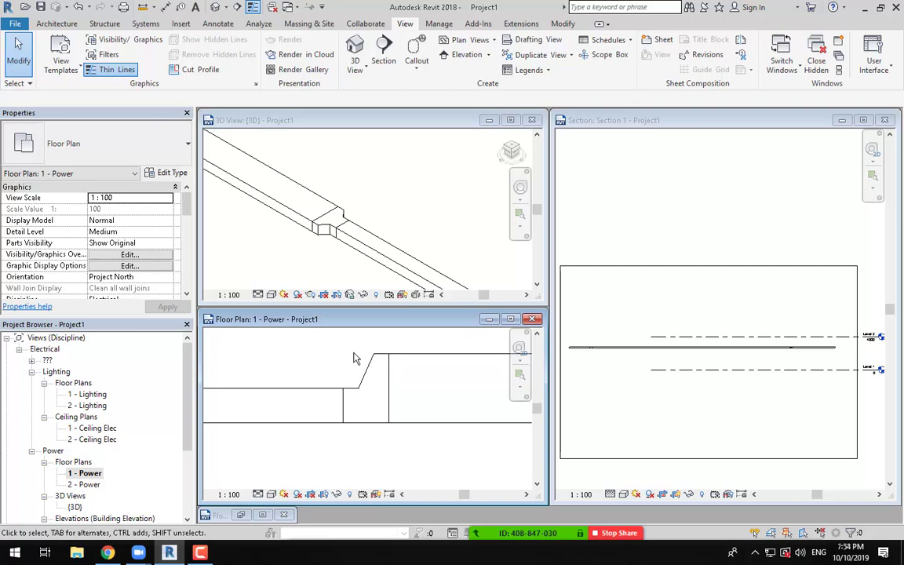
scroll(354, 358, "down", 2)
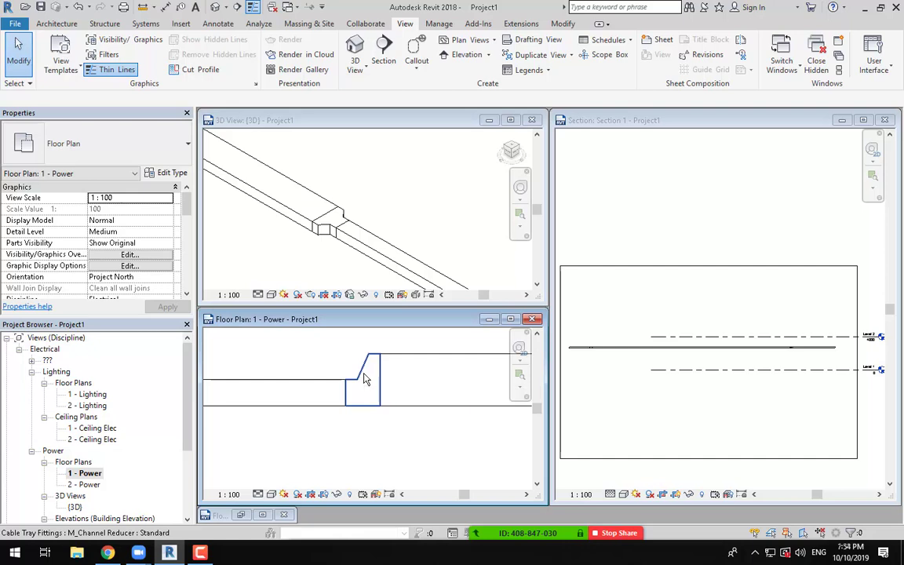
left_click(416, 381)
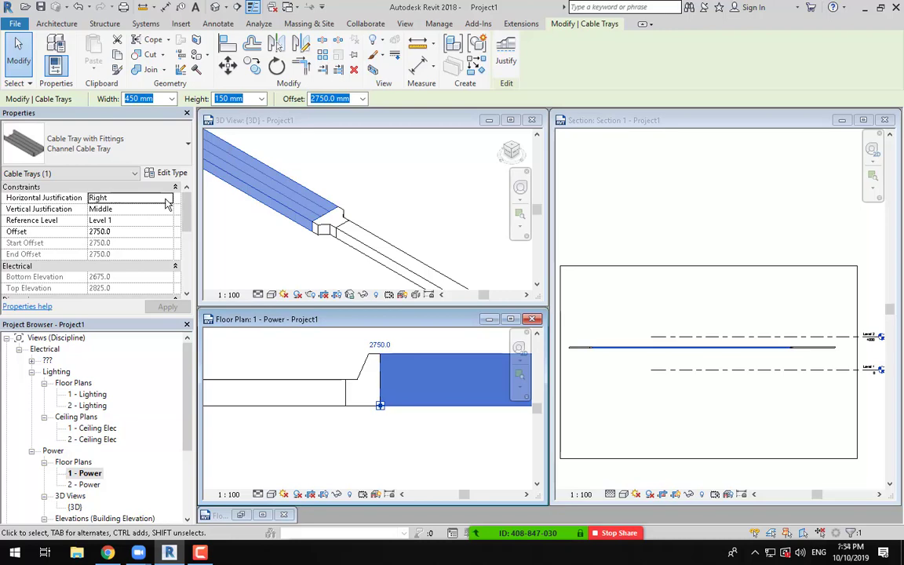
left_click(362, 419)
scroll(371, 422, "down", 2)
mouse_move(392, 428)
middle_mouse_down()
mouse_move(415, 436)
mouse_move(383, 420)
middle_mouse_up()
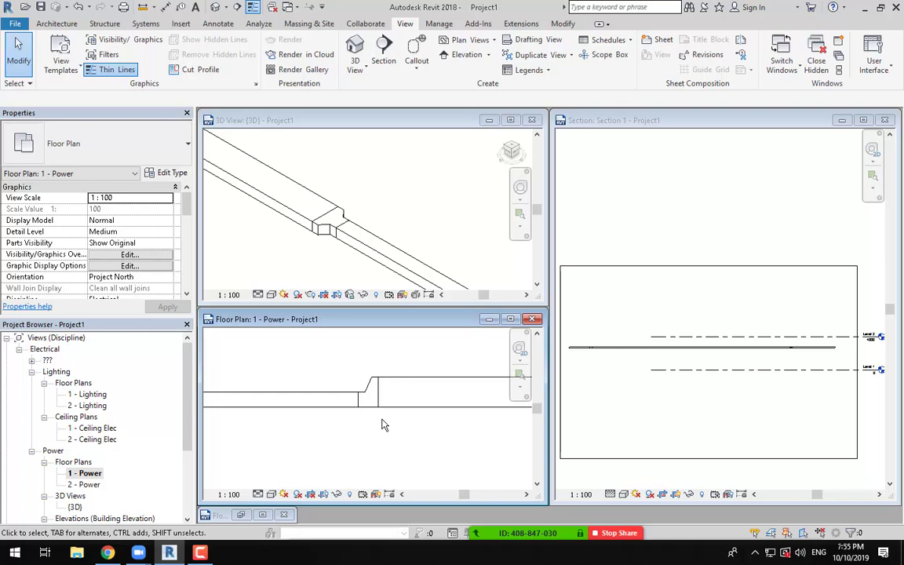
left_click(201, 553)
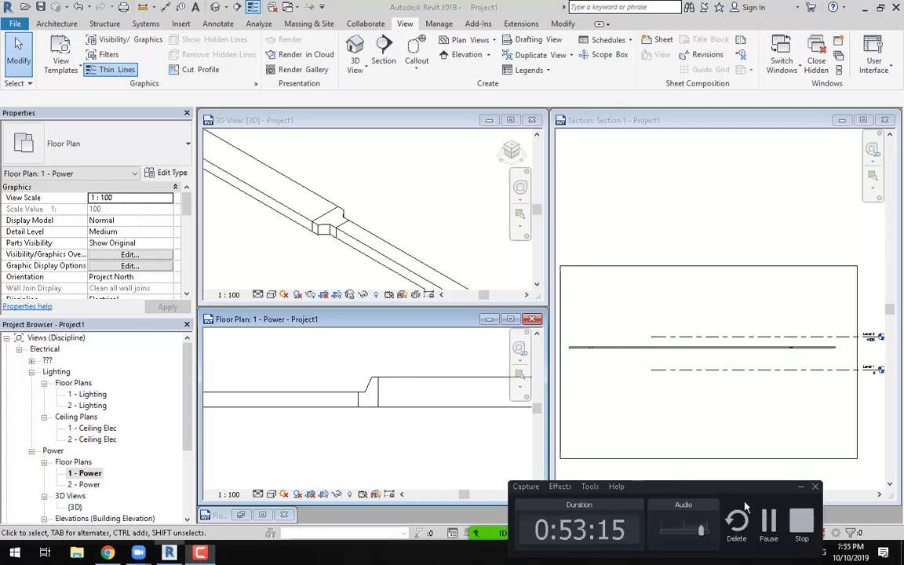
left_click(765, 518)
scroll(332, 369, "down", 2)
mouse_move(366, 404)
middle_mouse_down()
mouse_move(406, 400)
mouse_move(395, 411)
middle_mouse_up()
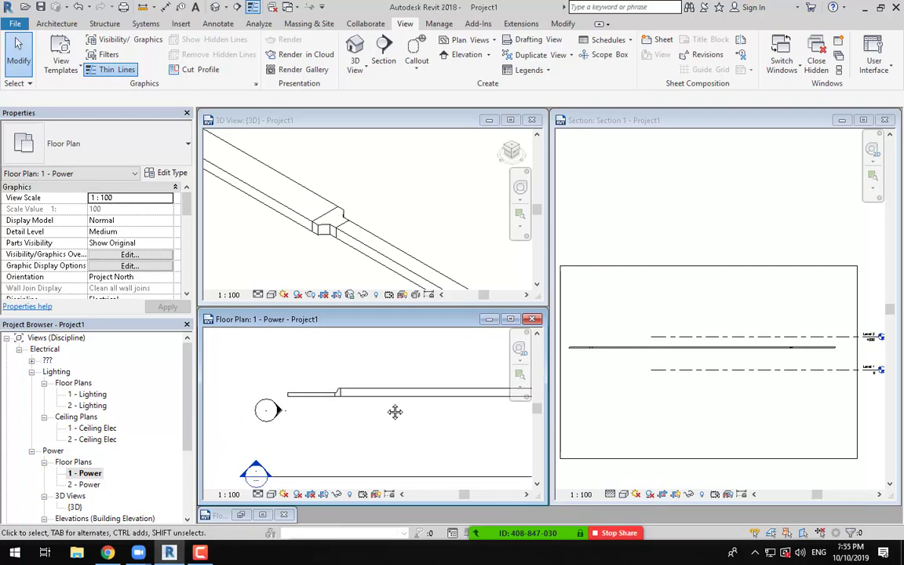
left_click(202, 553)
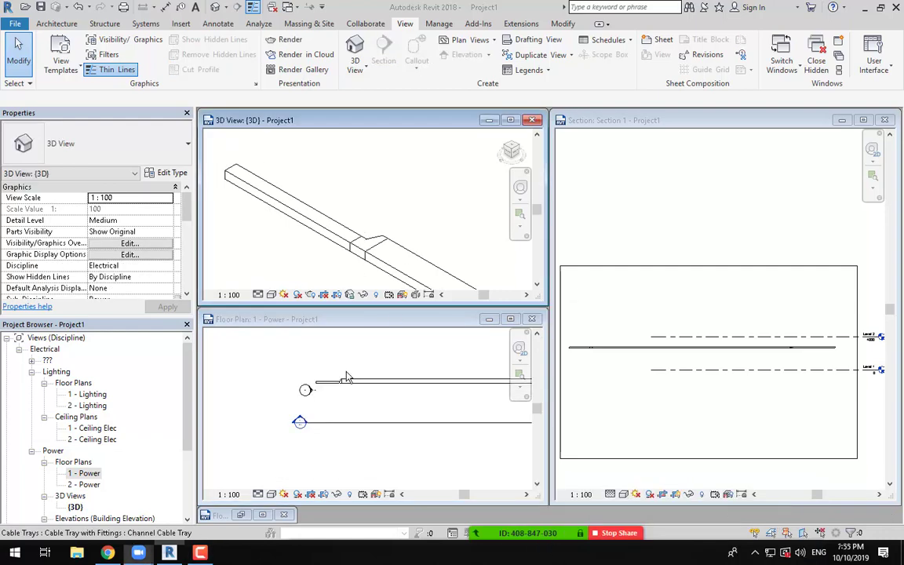
left_click(346, 361)
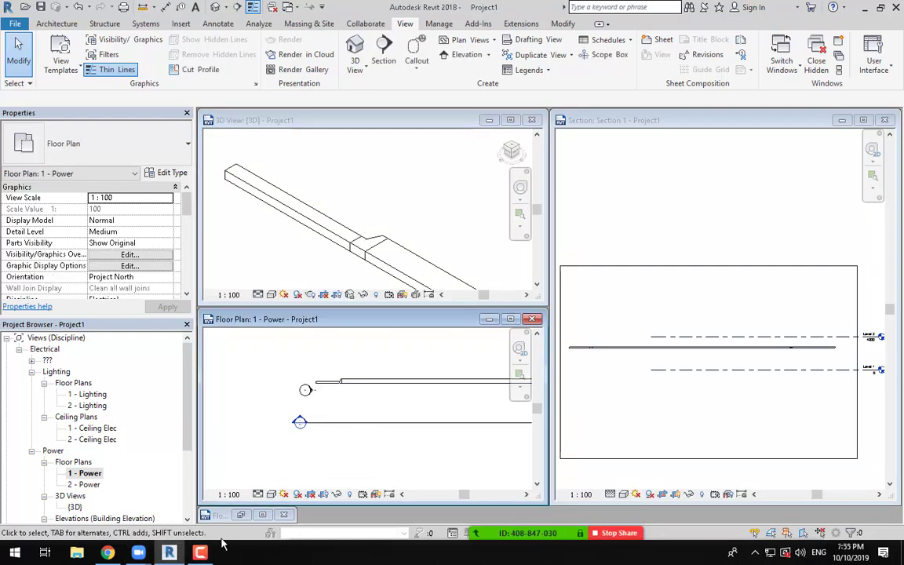
left_click(200, 553)
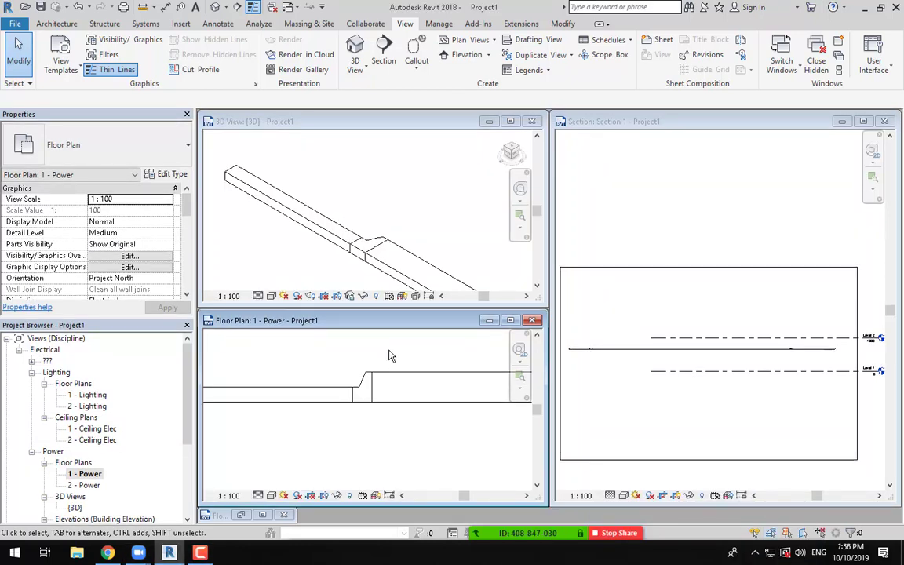
Step: Inspect the tray run in Section 1 and the 1 - Power plan, and review the 450 mm wide tray's justification properties
scroll(414, 441, "down", 2)
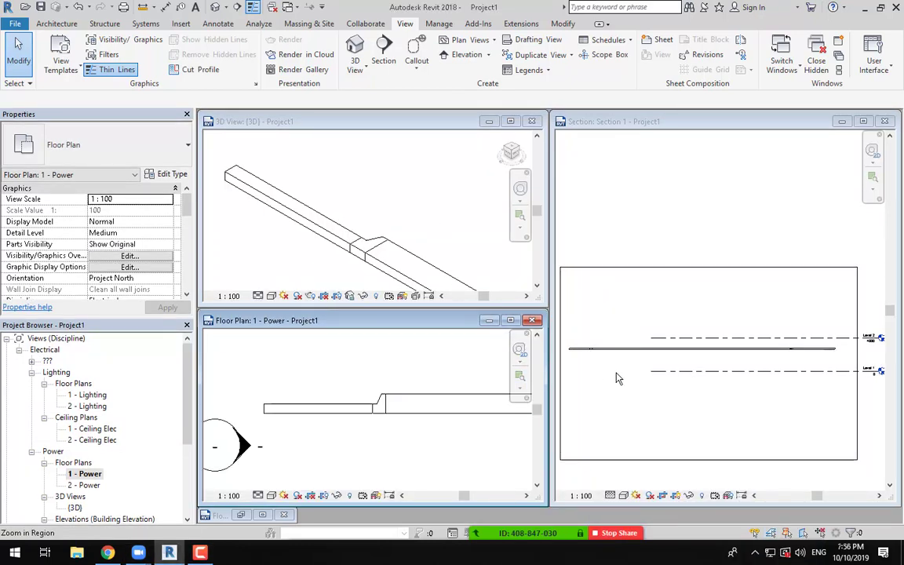
left_click(601, 357)
scroll(589, 340, "up", 4)
scroll(594, 346, "down", 5)
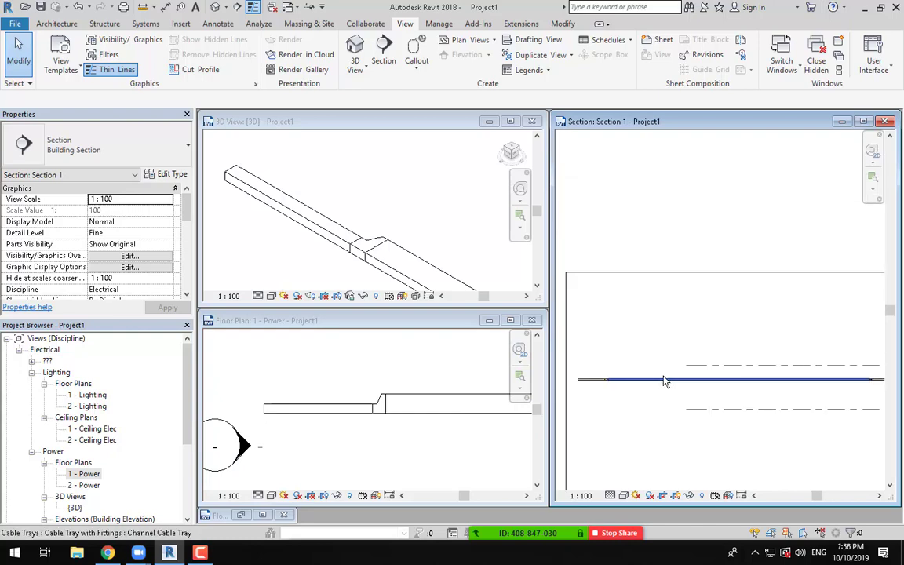
left_click(398, 440)
scroll(399, 440, "up", 1)
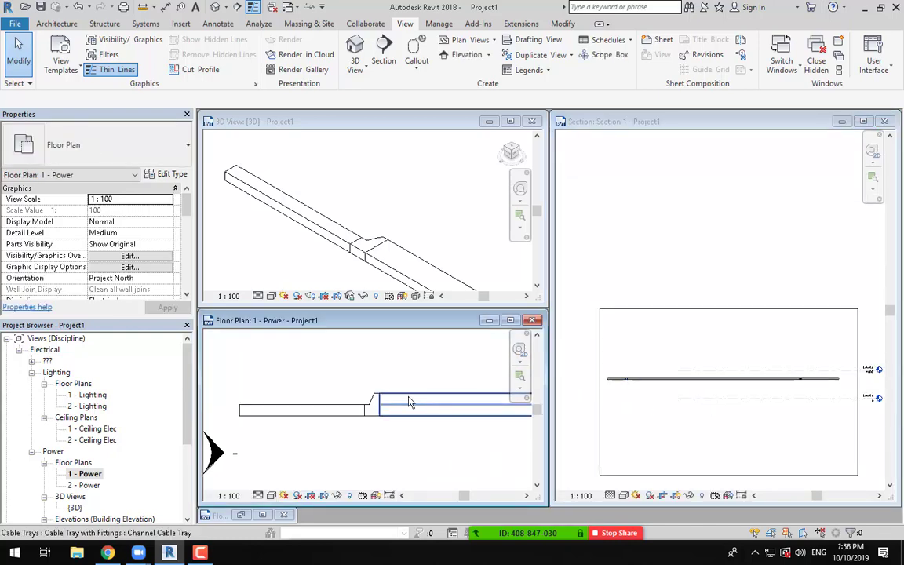
left_click(430, 403)
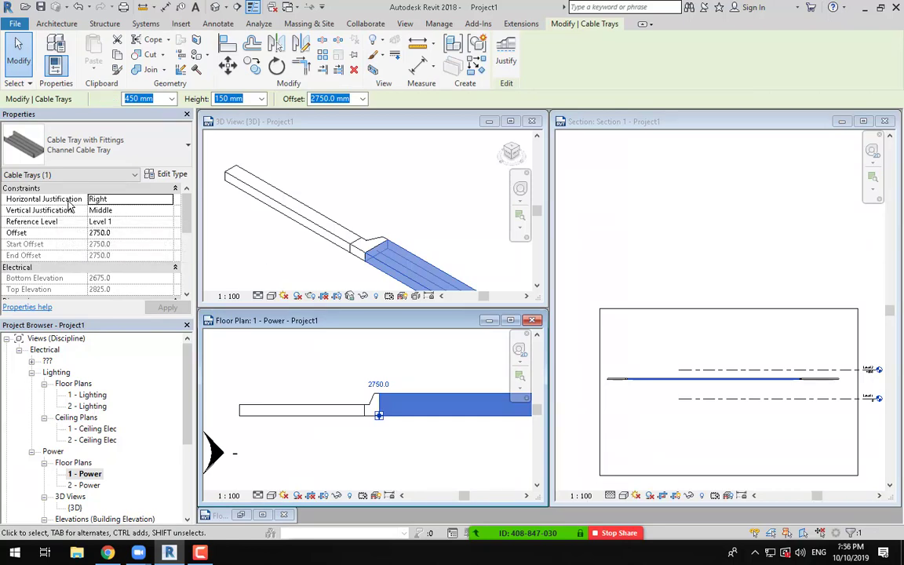
mouse_move(69, 204)
left_click(328, 381)
Step: Draw a horizontal cable tray 225 mm wide and 225 mm high with Top vertical justification, above the existing run in the 1 - Power plan
scroll(328, 378, "down", 8)
middle_click_drag(417, 403, 293, 399)
scroll(286, 389, "up", 2)
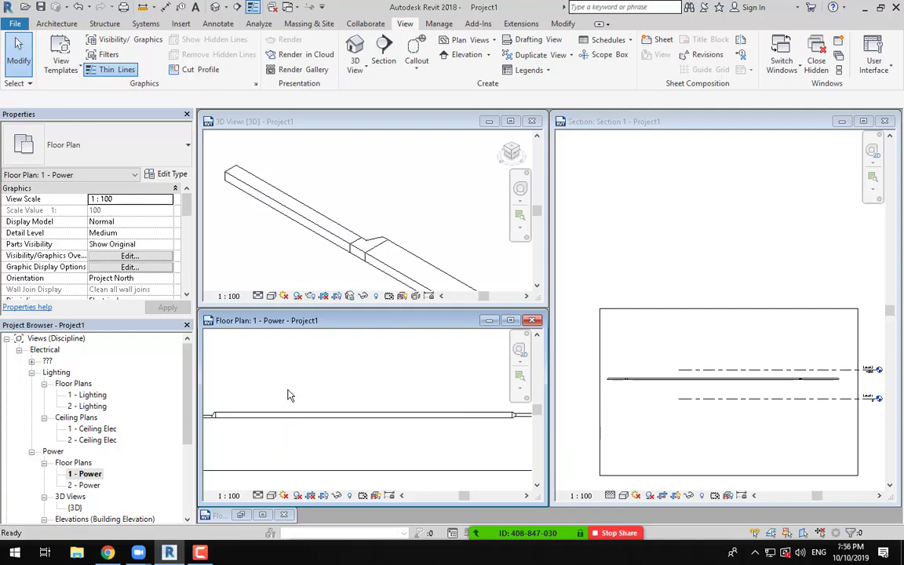
key("c")
key("t")
scroll(288, 389, "up", 1)
middle_click_drag(323, 390, 369, 382)
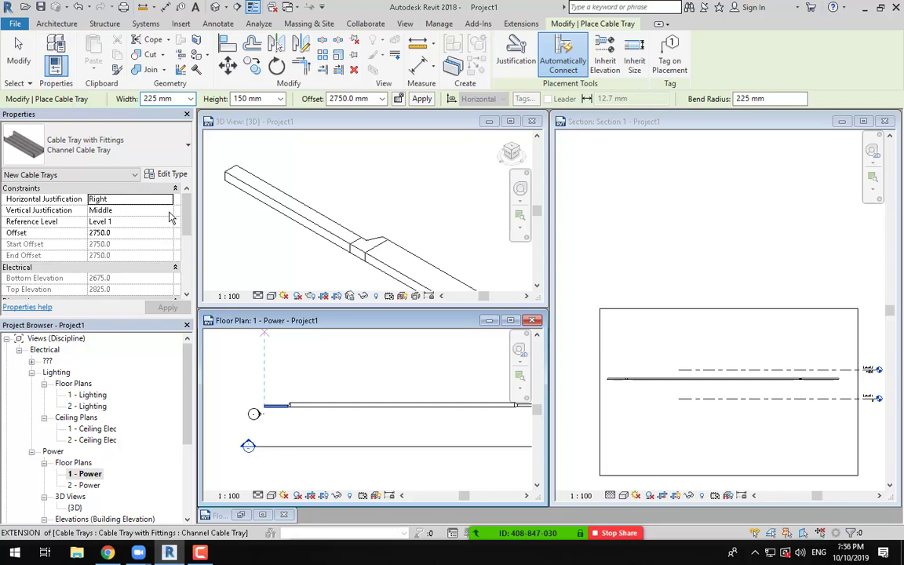
left_click(161, 210)
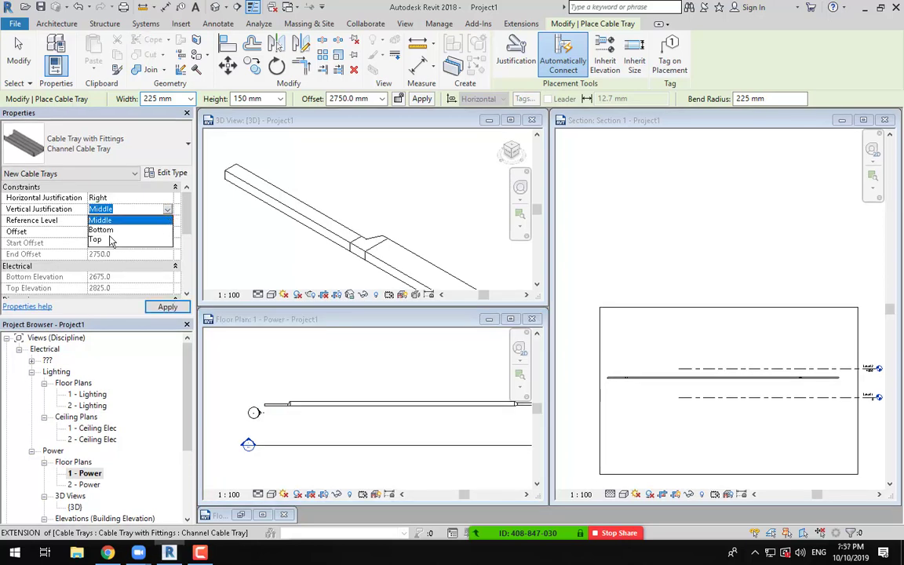
left_click(114, 239)
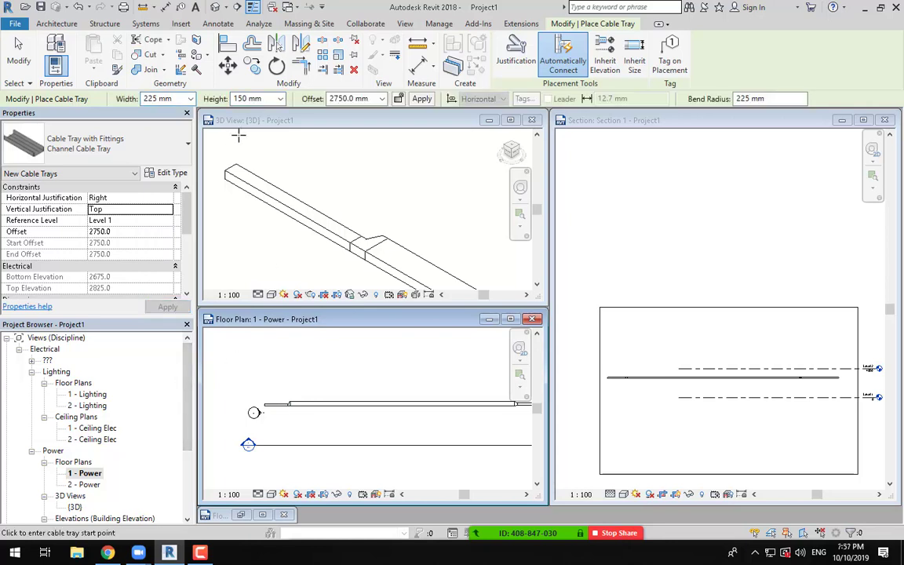
left_click(280, 99)
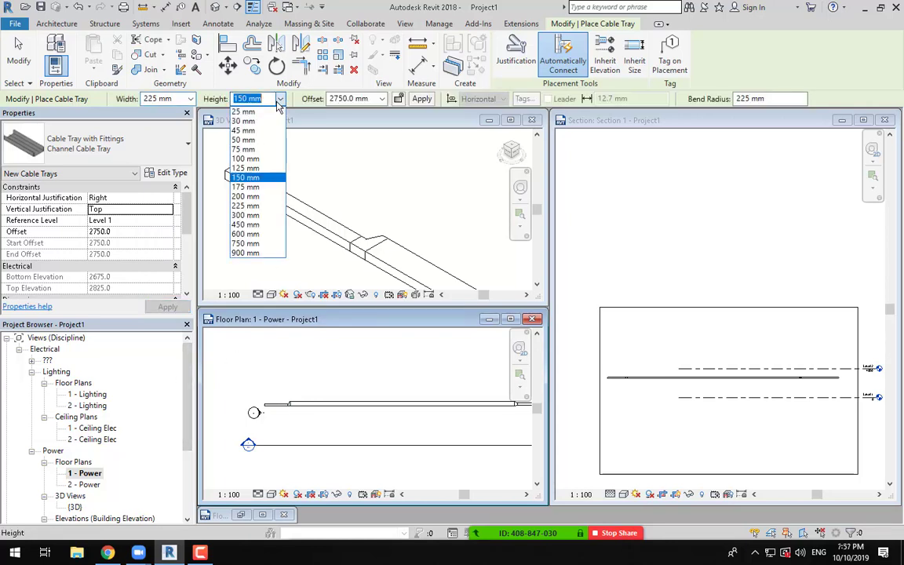
left_click(246, 205)
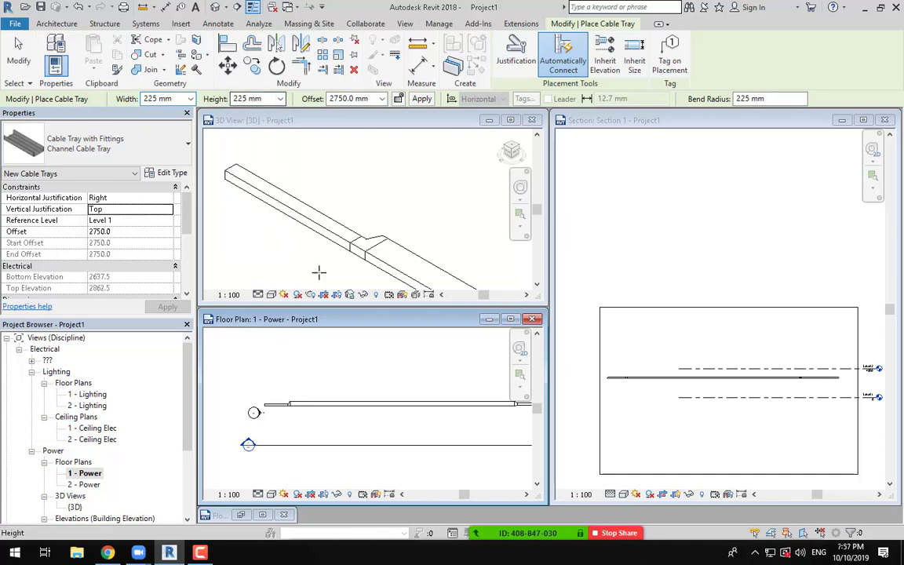
left_click(396, 360)
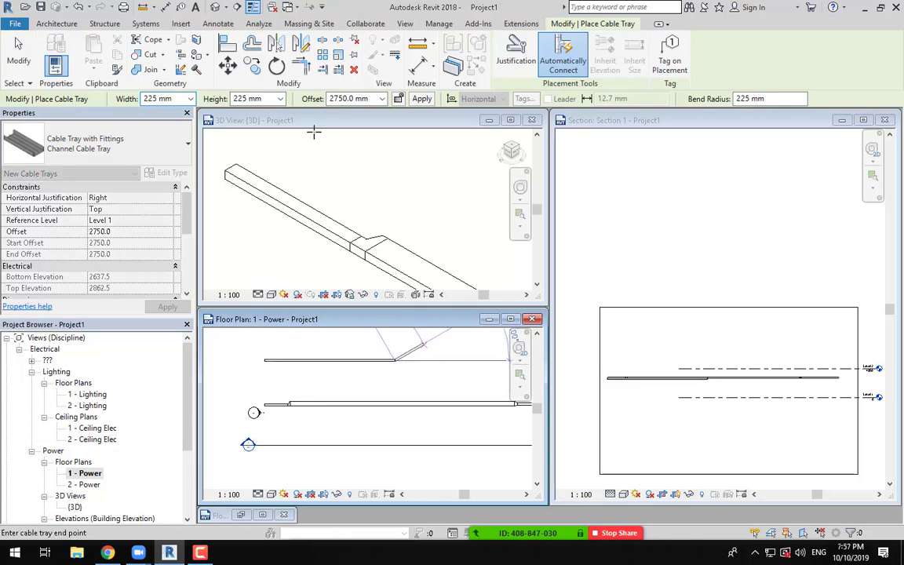
Step: Continue the new cable tray straight to the right at a height of 150 mm and finish the run
left_click(279, 98)
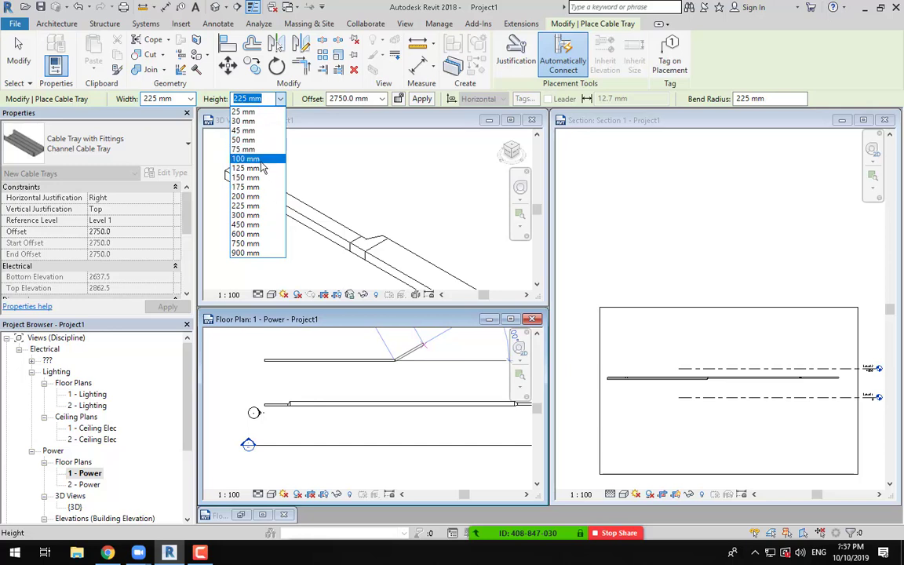
left_click(265, 179)
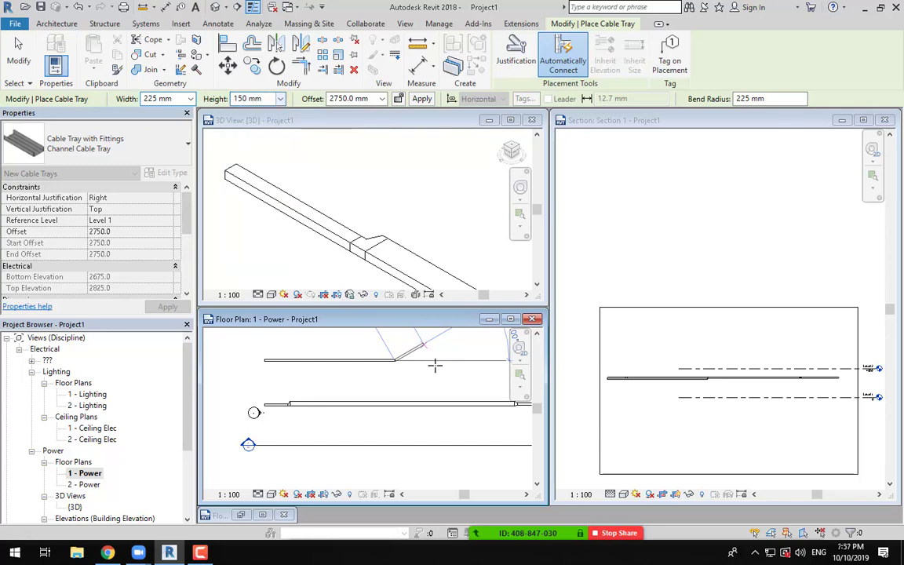
left_click(446, 358)
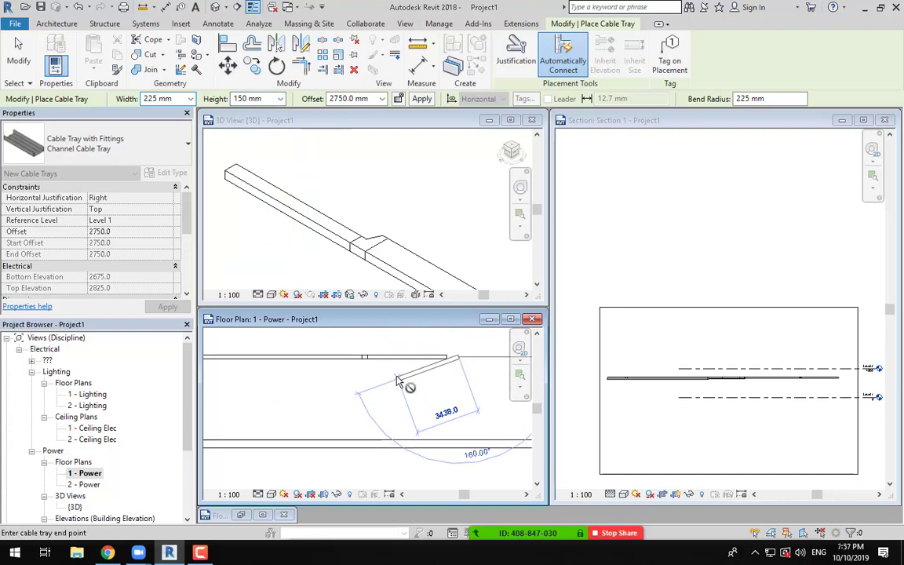
key("Escape")
key("Escape")
Step: Examine the height transition between the 225 mm and 150 mm high trays in Section 1
scroll(366, 362, "up", 2)
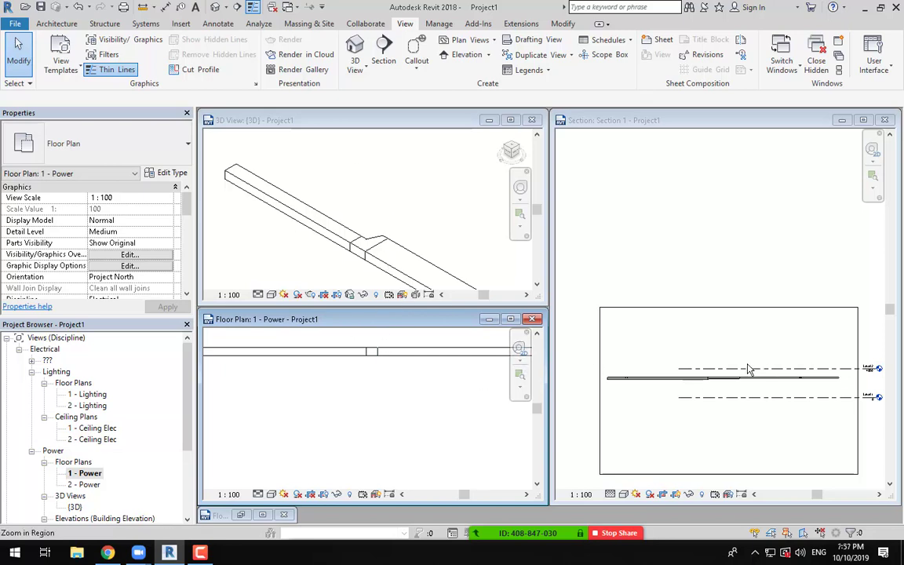
left_click(674, 389)
scroll(702, 387, "up", 3)
scroll(702, 387, "up", 3)
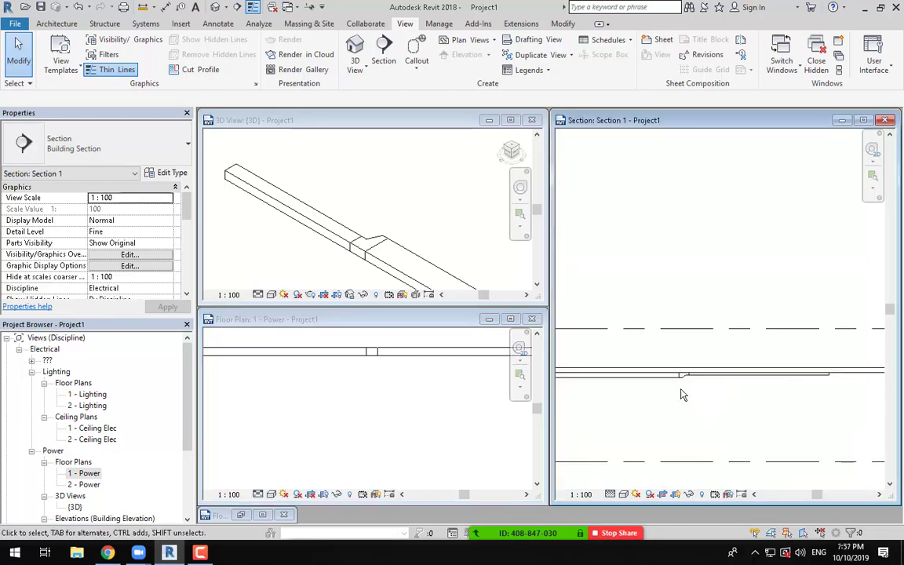
left_click(723, 372)
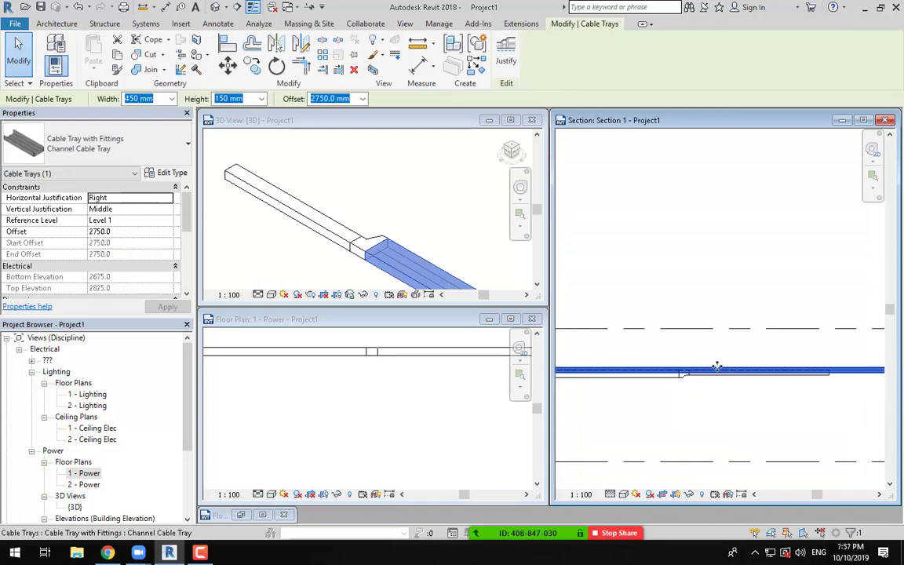
scroll(695, 378, "down", 2)
key("Escape")
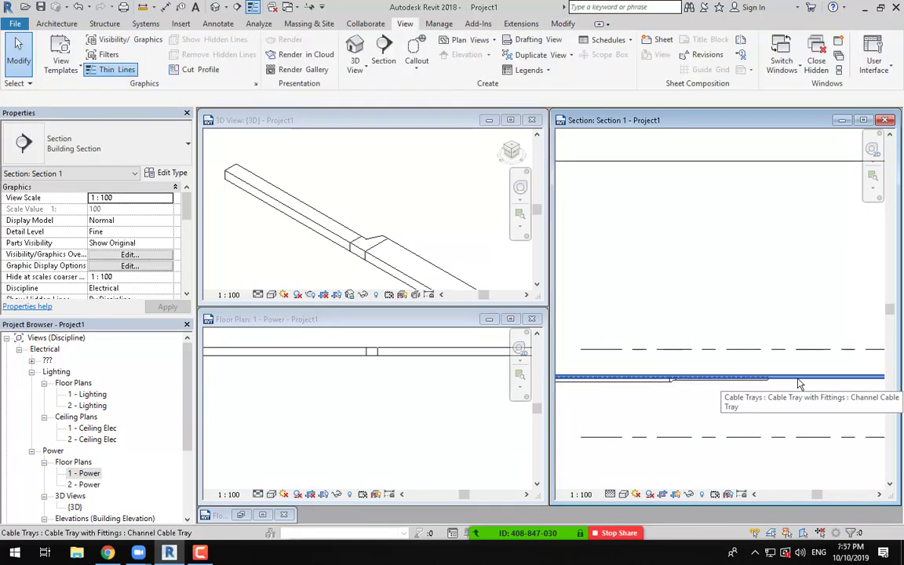
Step: Delete the long cable tray that overlaps the stepped tray run in Section 1
left_click(798, 384)
key("Delete")
scroll(664, 389, "up", 3)
scroll(680, 375, "up", 2)
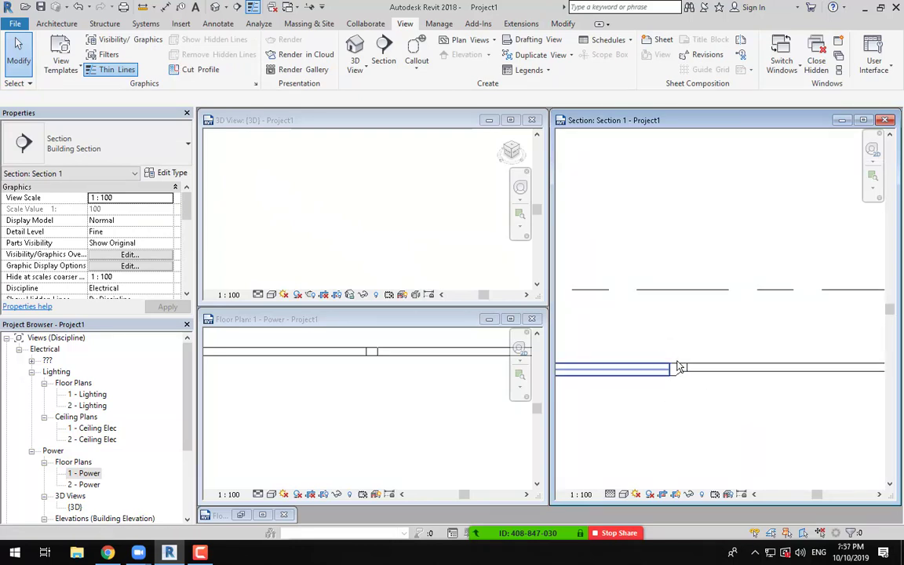
scroll(676, 384, "down", 2)
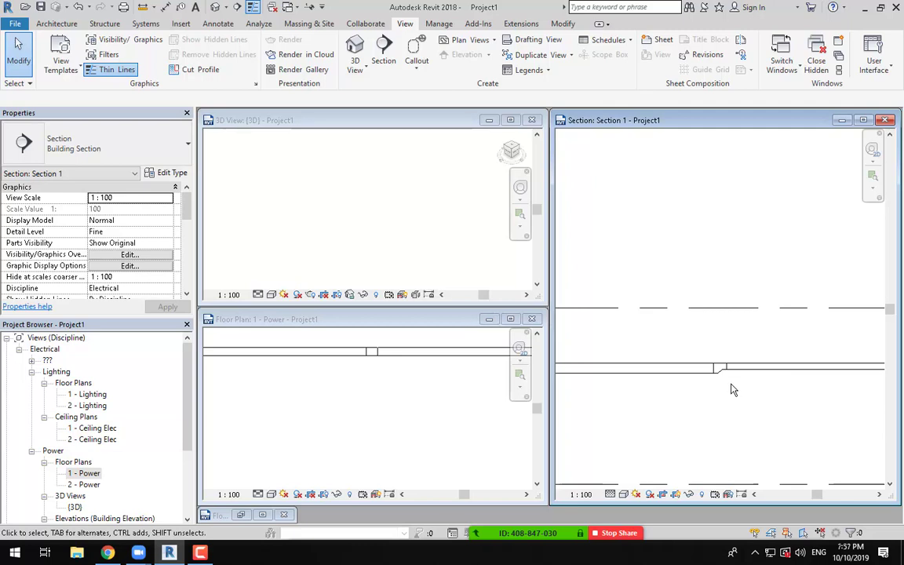
Step: Inspect the channel reducer joining the 225 mm and 150 mm high trays in Section 1
scroll(710, 367, "up", 4)
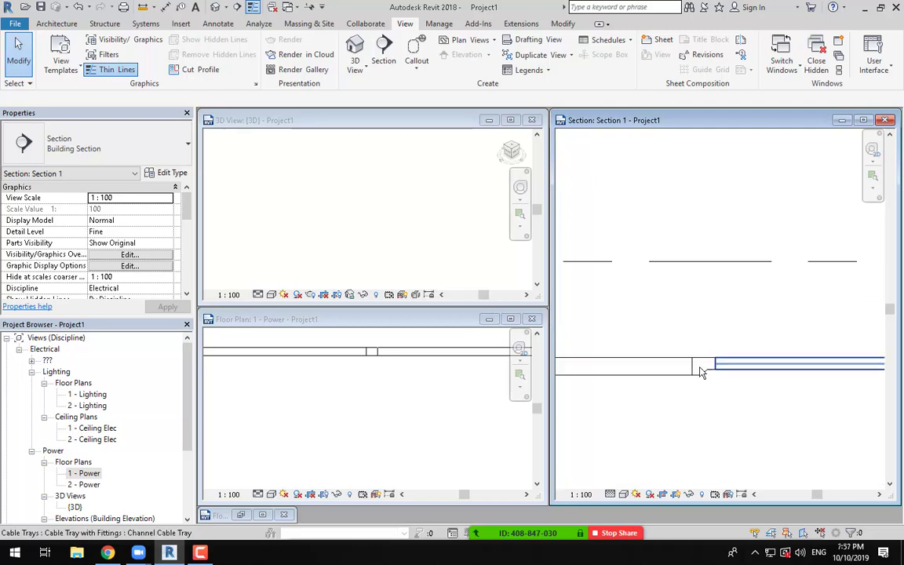
left_click(707, 357)
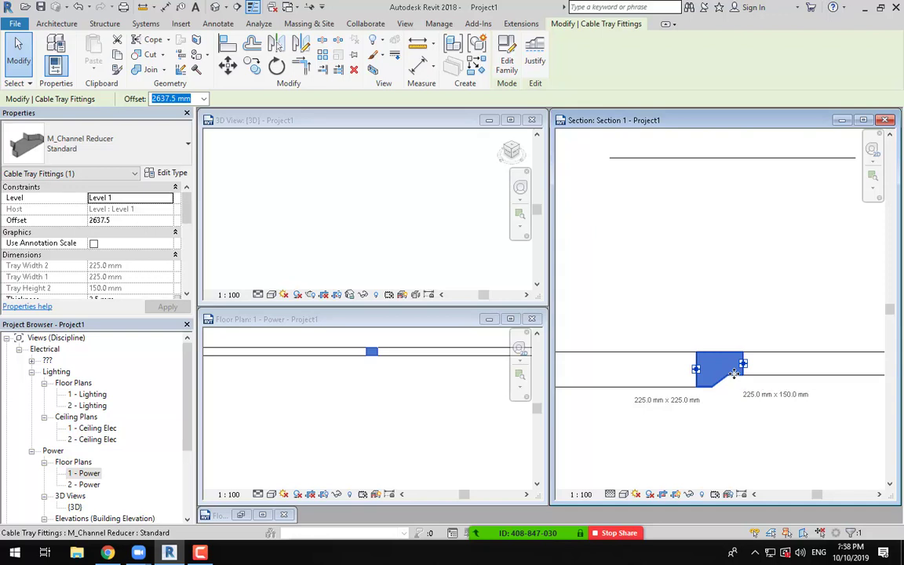
left_click(678, 328)
scroll(677, 328, "down", 2)
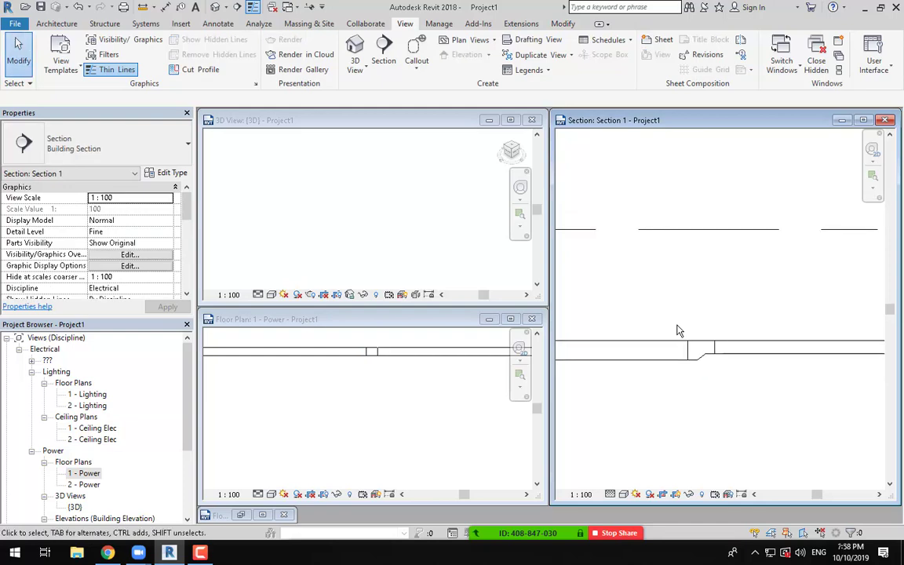
Step: Review the justification and offset properties of the 150 mm high tray in Section 1
left_click(743, 356)
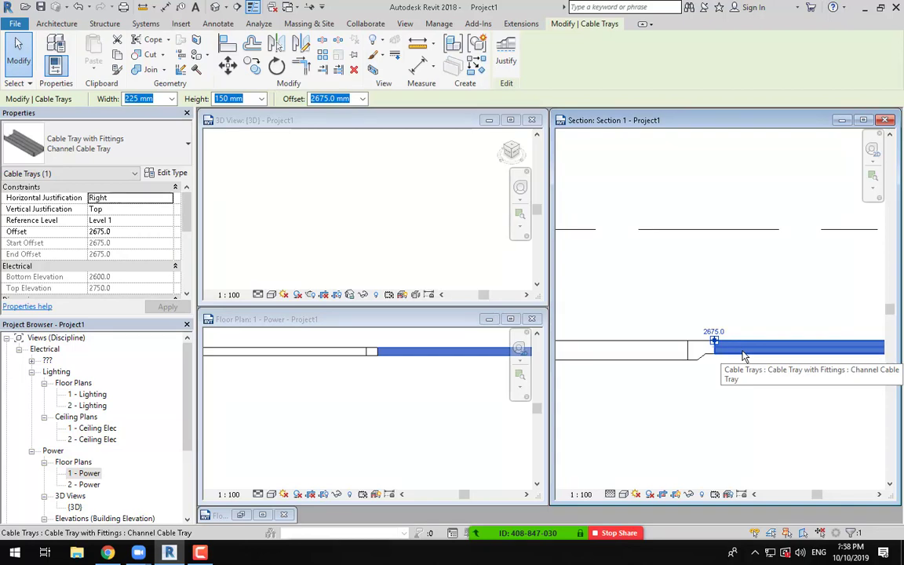
scroll(758, 392, "down", 4)
scroll(758, 375, "up", 3)
scroll(713, 331, "up", 2)
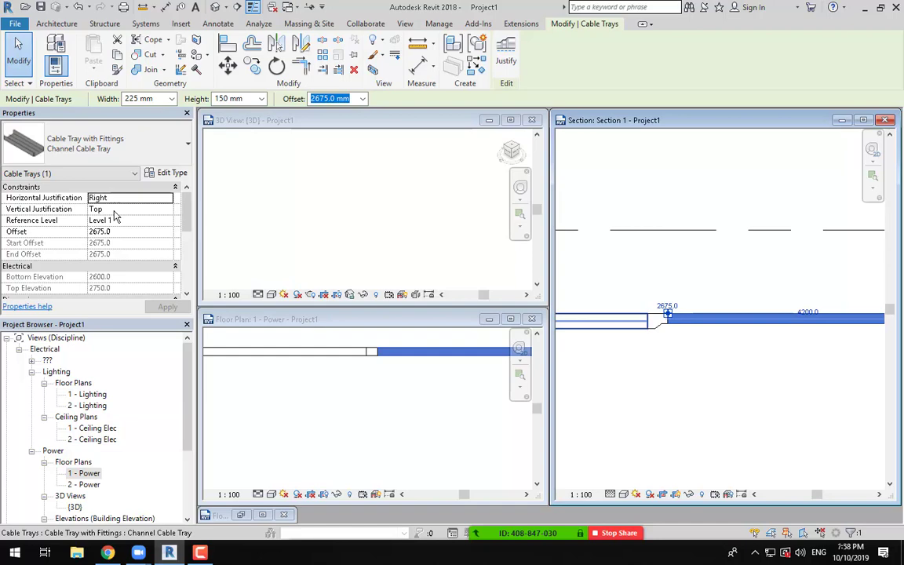
key("Escape")
scroll(702, 359, "down", 3)
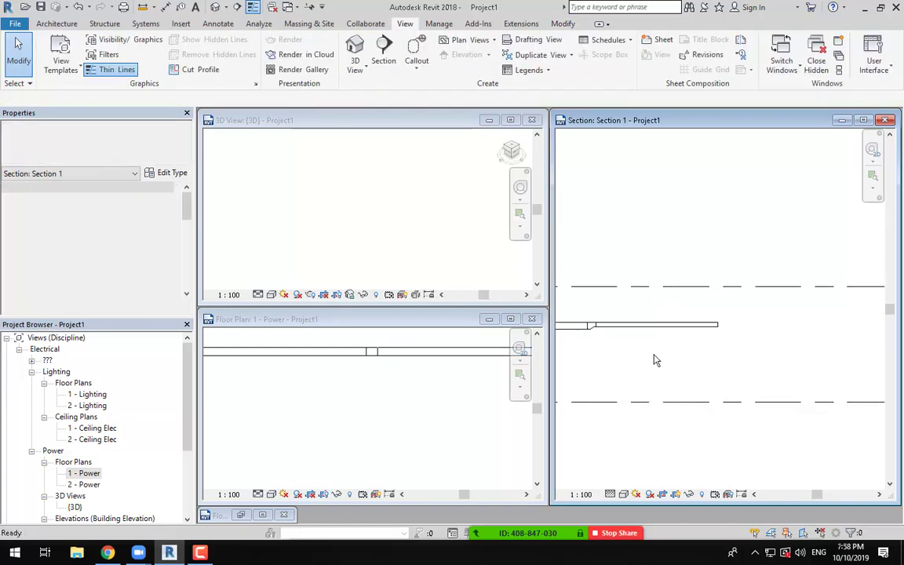
scroll(627, 382, "up", 1)
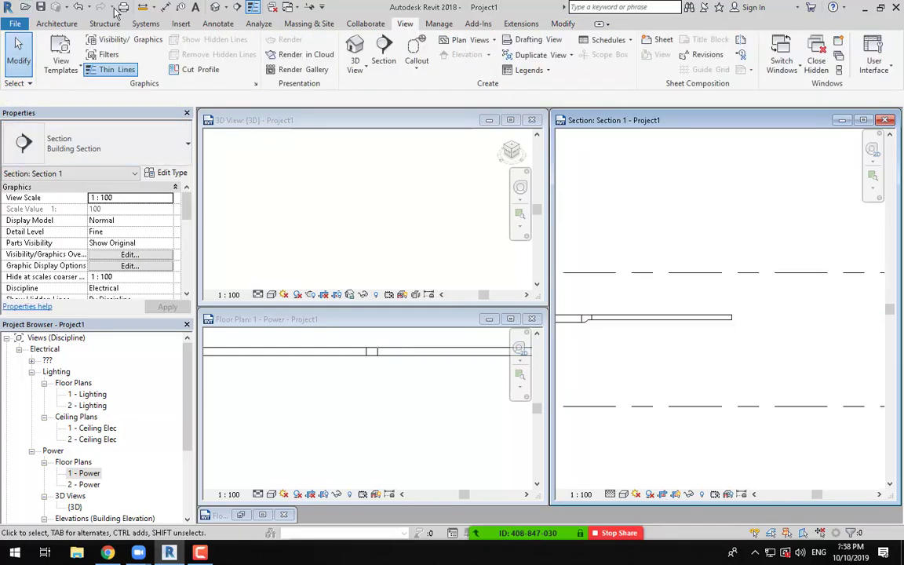
Step: Measure the vertical distance from the top edge of the 150 mm high tray down to the lower level line in Section 1
left_click(155, 7)
left_click(177, 31)
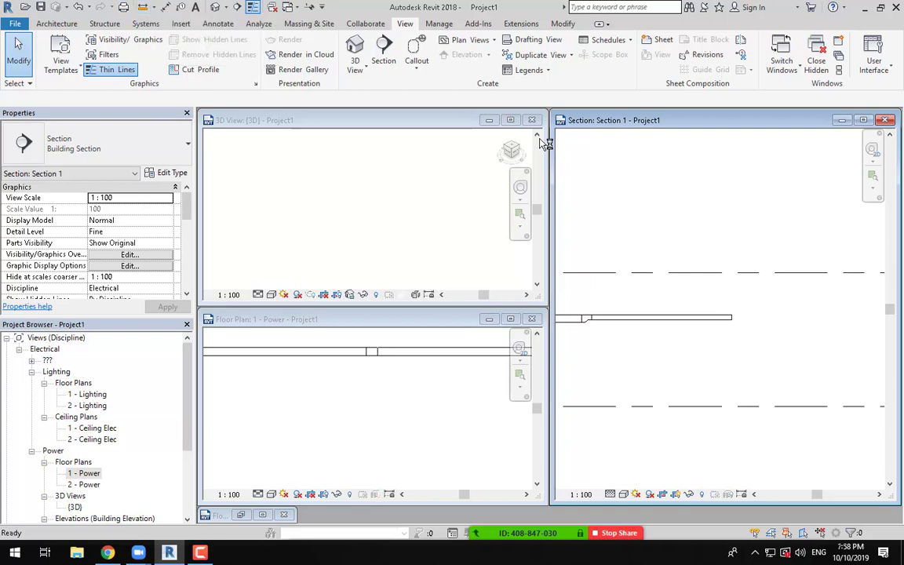
left_click(662, 316)
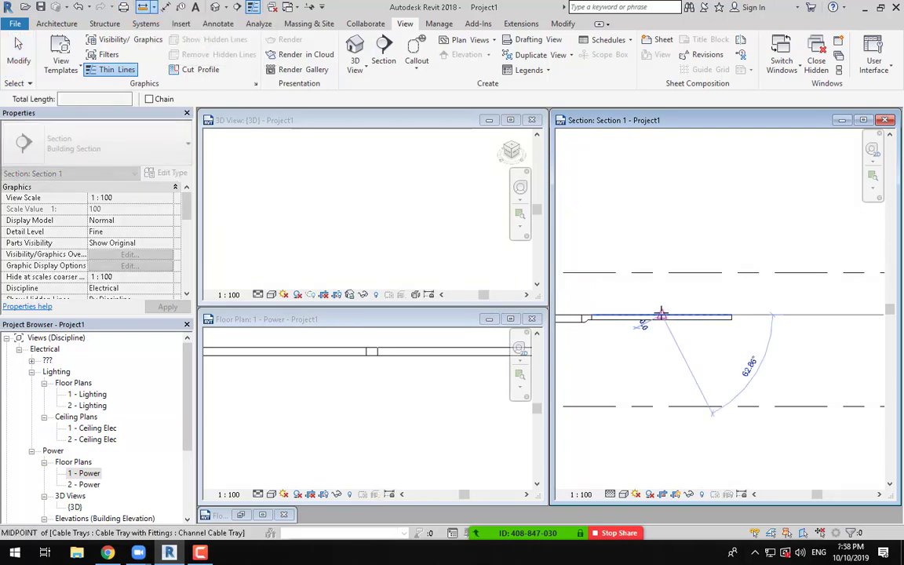
left_click(661, 406)
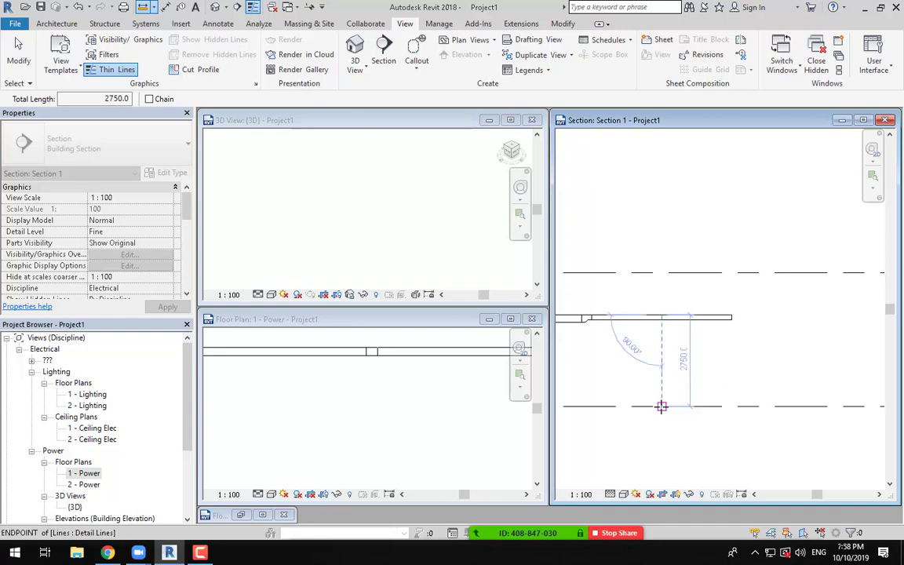
scroll(663, 359, "up", 3)
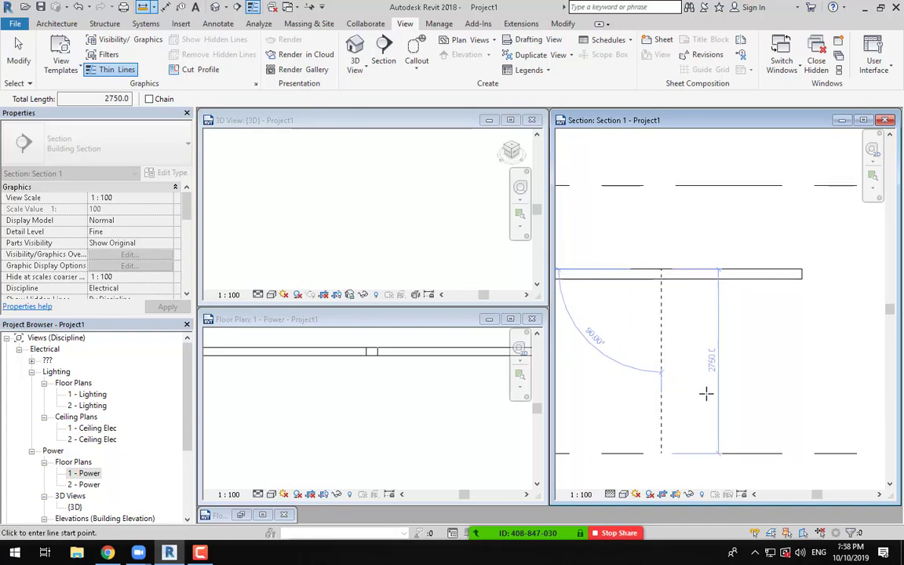
key("Escape")
key("Escape")
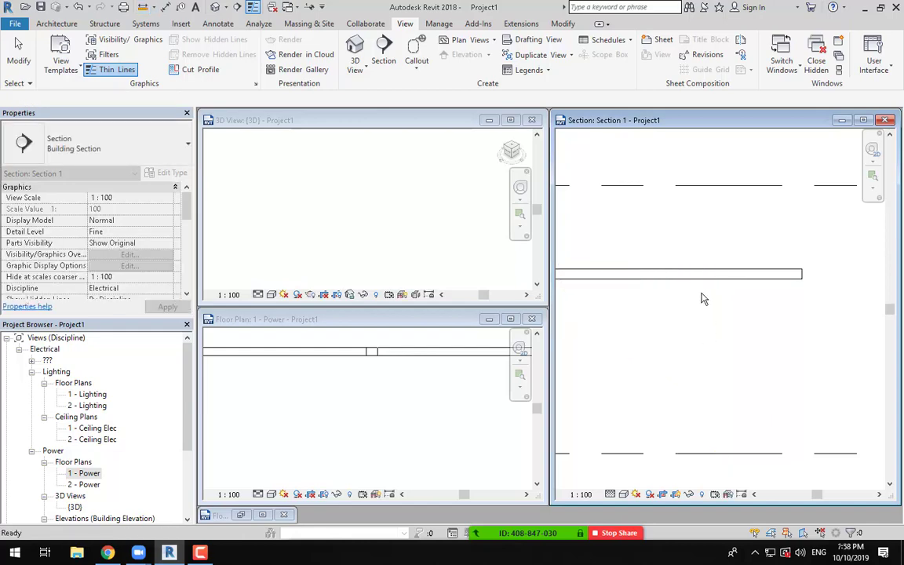
Step: Check the measured tray's offset and its horizontal and vertical justification options against the level lines in Section 1
left_click(702, 278)
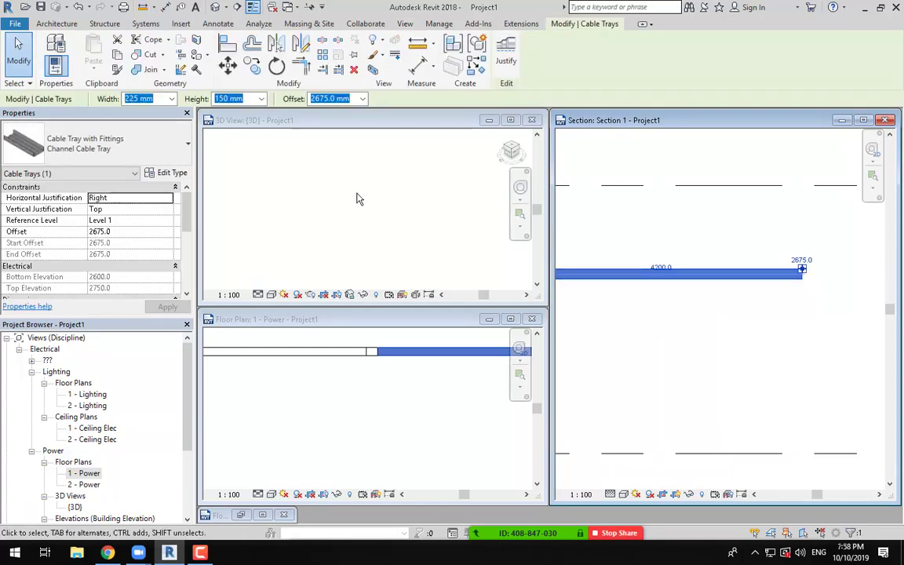
left_click(168, 201)
left_click(169, 201)
left_click(168, 211)
left_click(168, 211)
left_click(685, 360)
scroll(685, 351, "down", 2)
scroll(686, 356, "down", 2)
middle_click_drag(672, 338, 648, 351)
key("t")
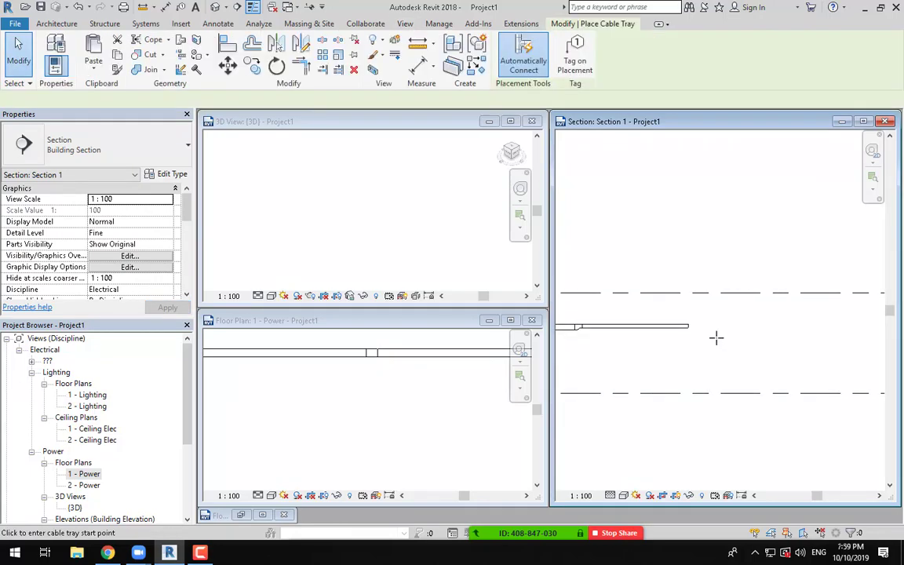
key("Escape")
key("Escape")
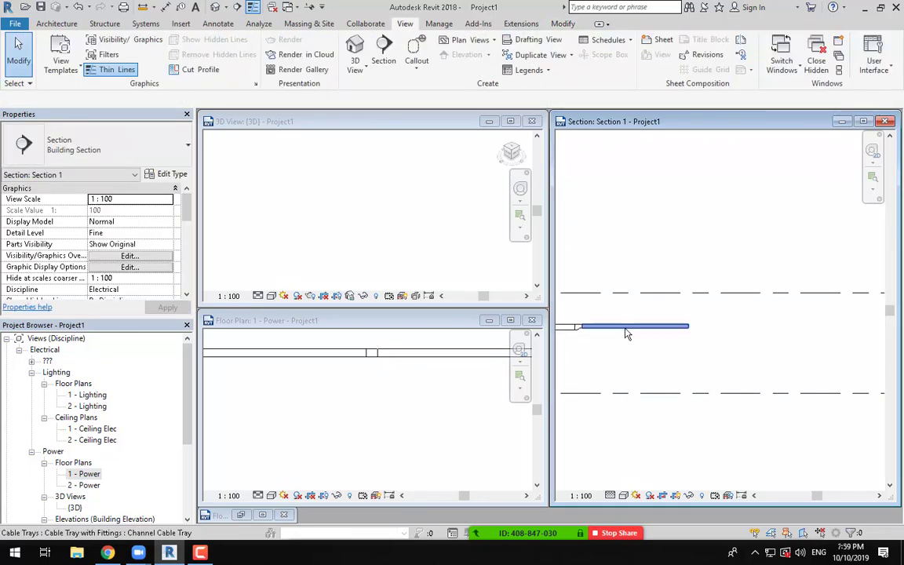
left_click(625, 331)
key("Escape")
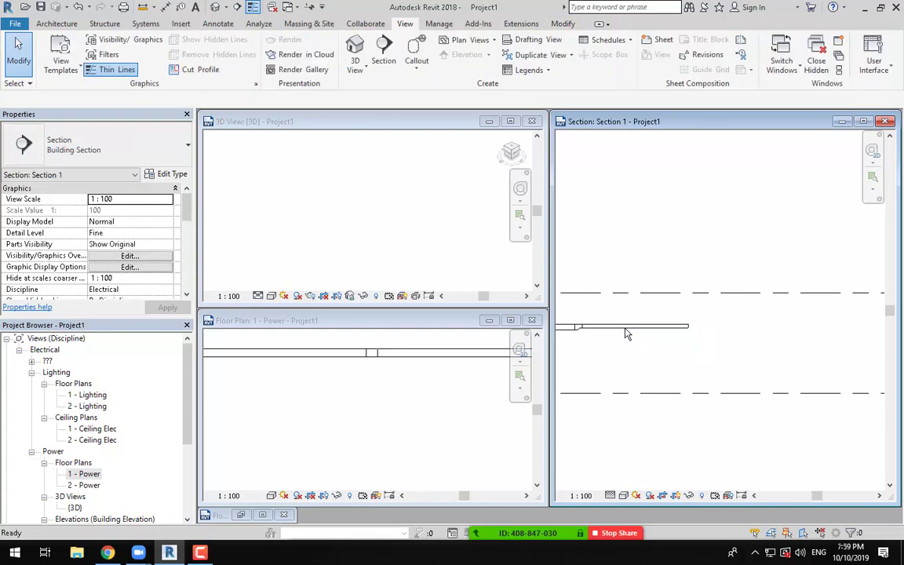
key("c")
key("t")
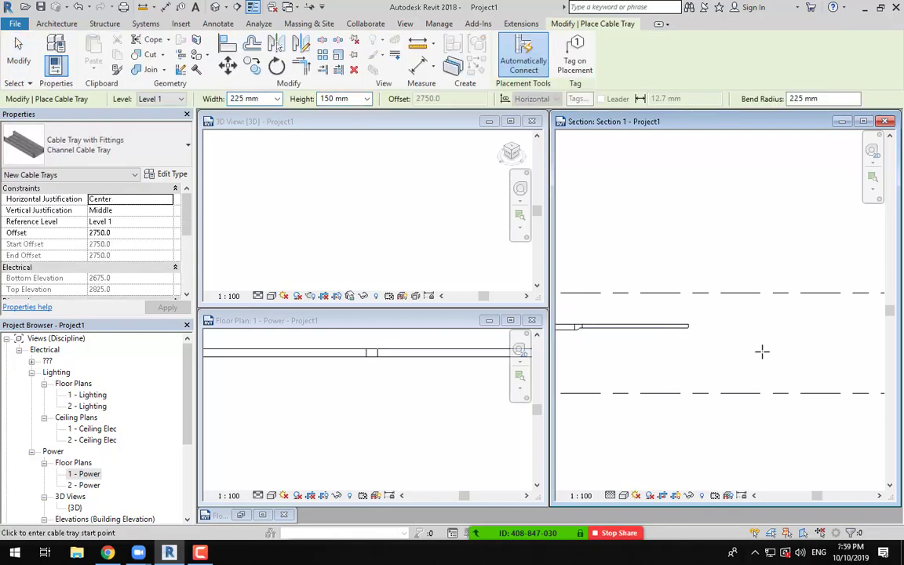
left_click(728, 325)
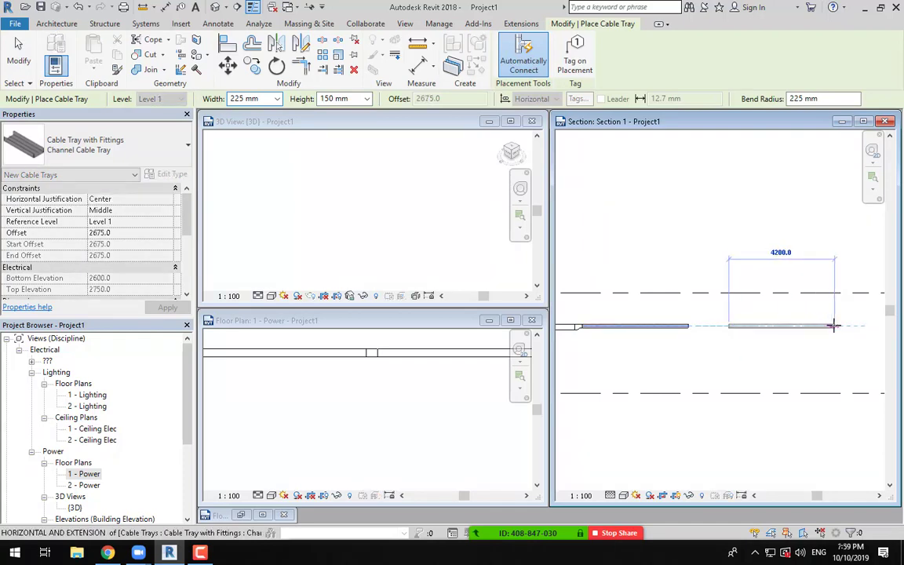
key("Escape")
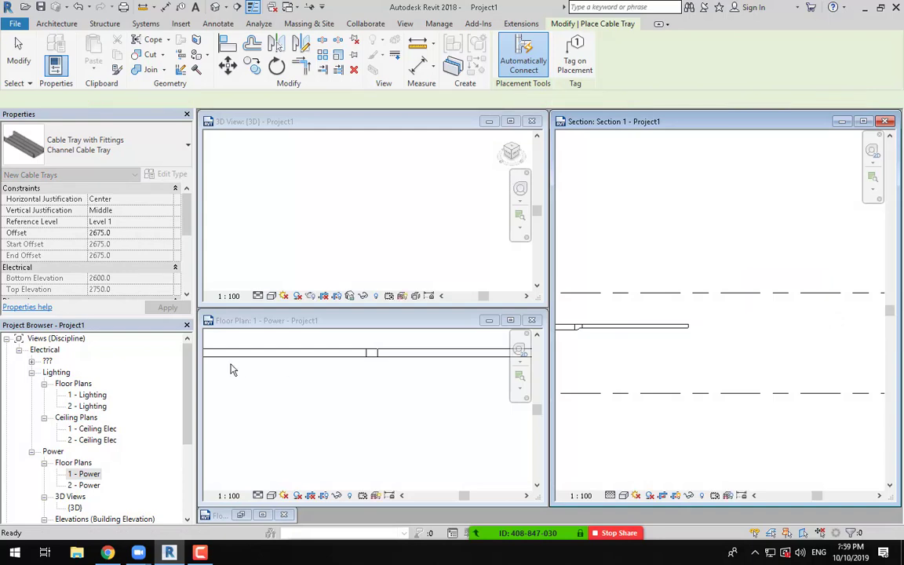
Step: Draw a 225 mm wide, 150 mm high cable tray about 21000 mm long below the existing run in the 1 - Power plan, and check its properties
key("Escape")
scroll(351, 388, "down", 5)
scroll(328, 417, "up", 2)
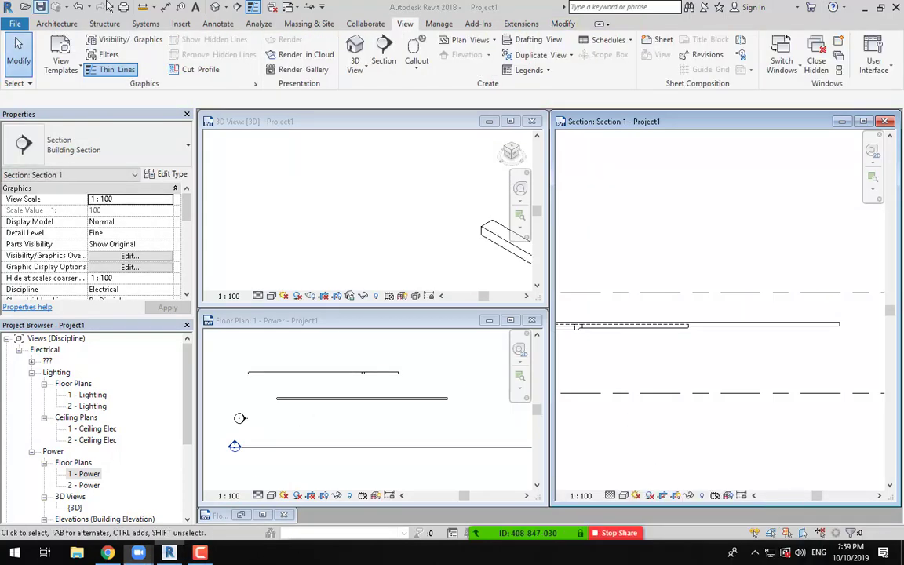
left_click(787, 329)
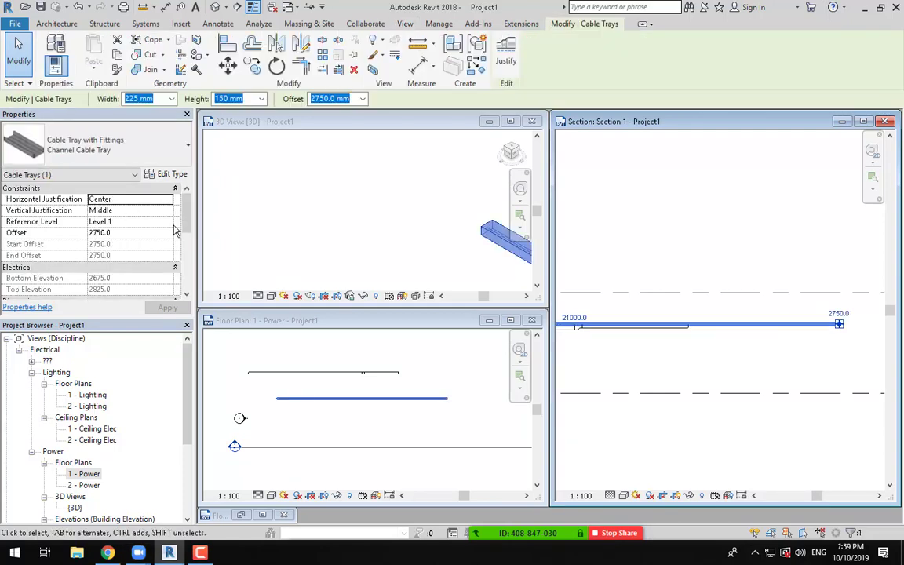
left_click(790, 360)
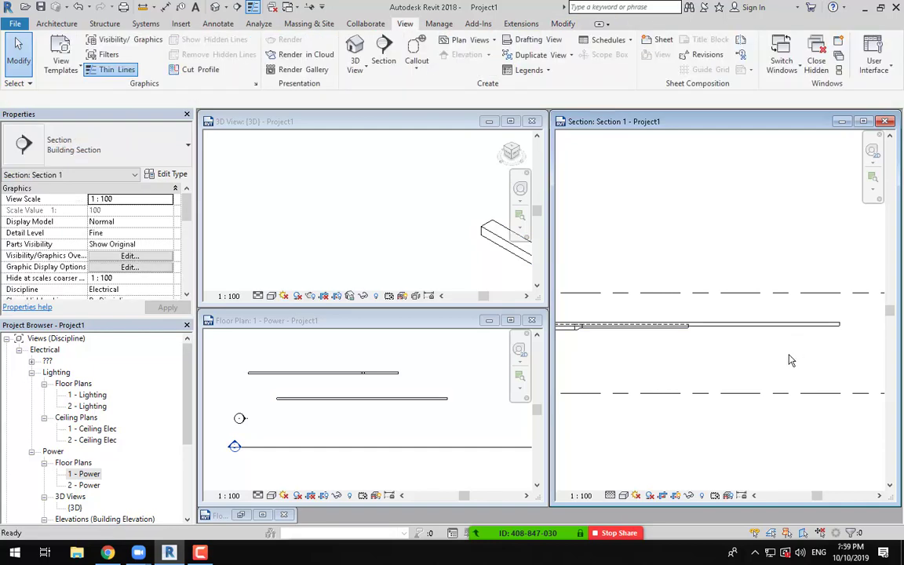
Step: Set the vertical justification of the 21000 mm long cable tray to Top and check its position in Section 1
left_click(799, 328)
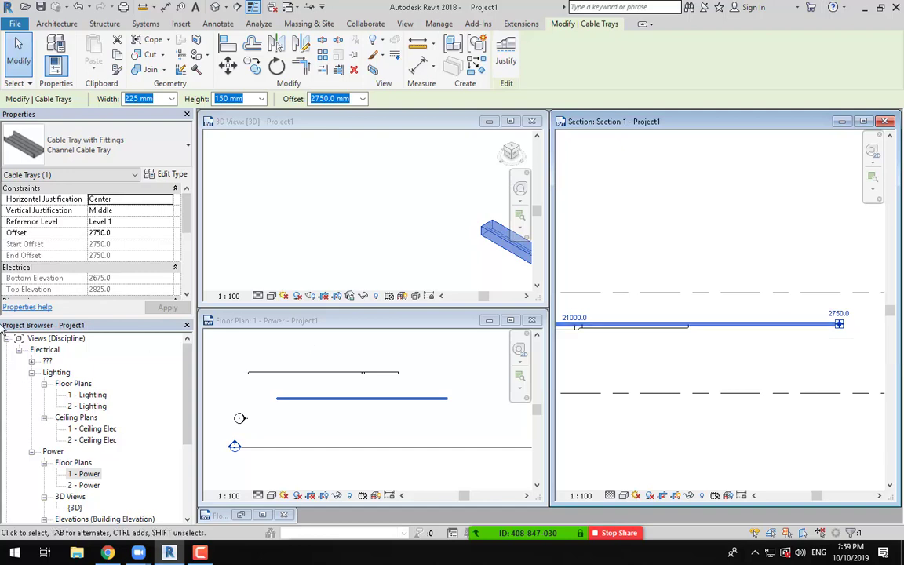
left_click(118, 211)
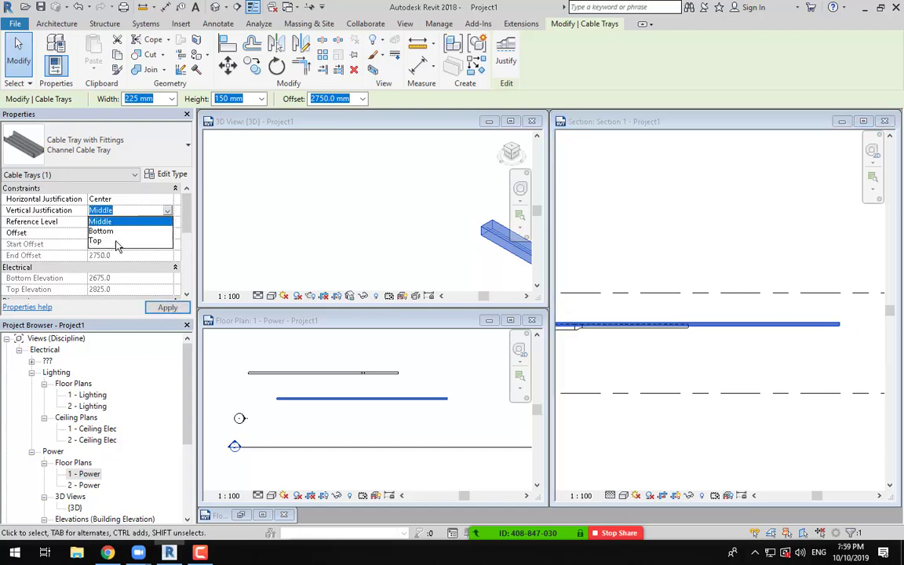
left_click(102, 224)
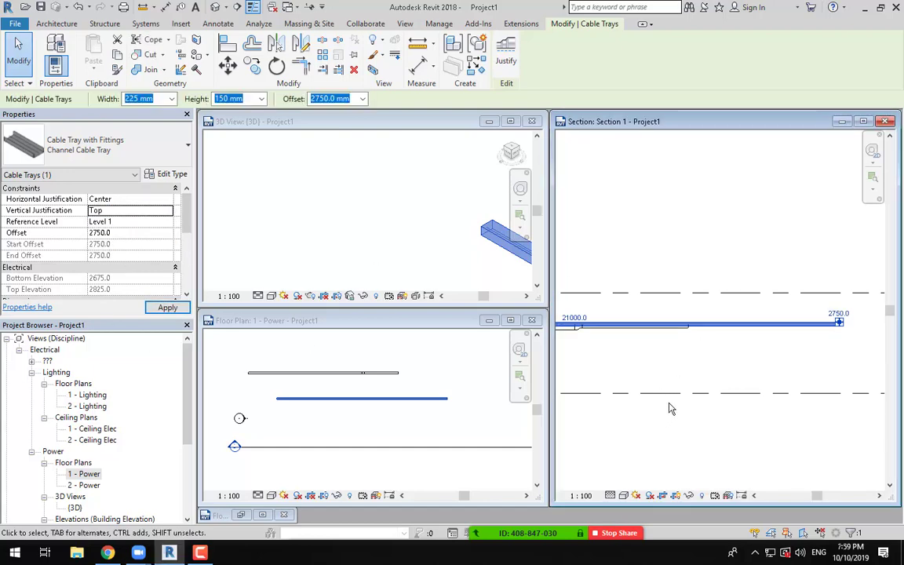
left_click(670, 407)
left_click(734, 324)
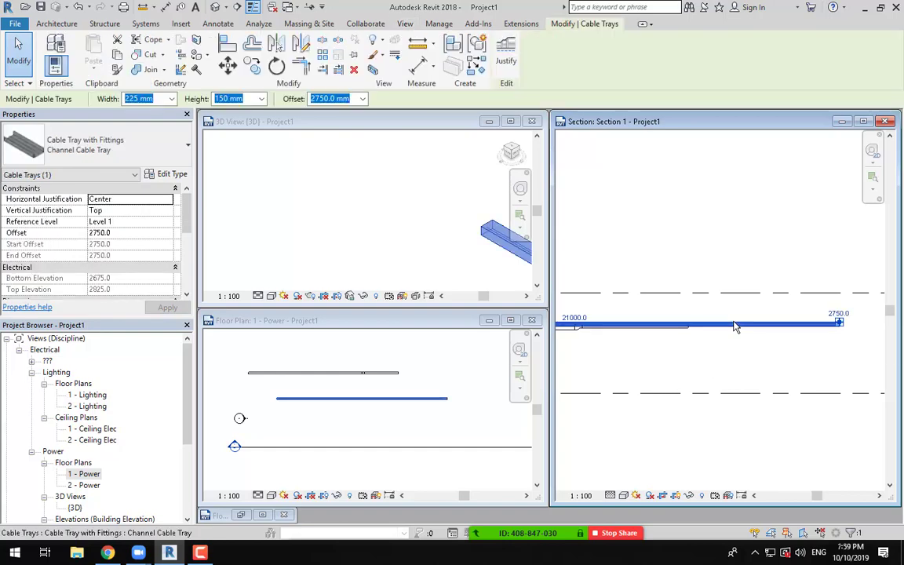
key("Escape")
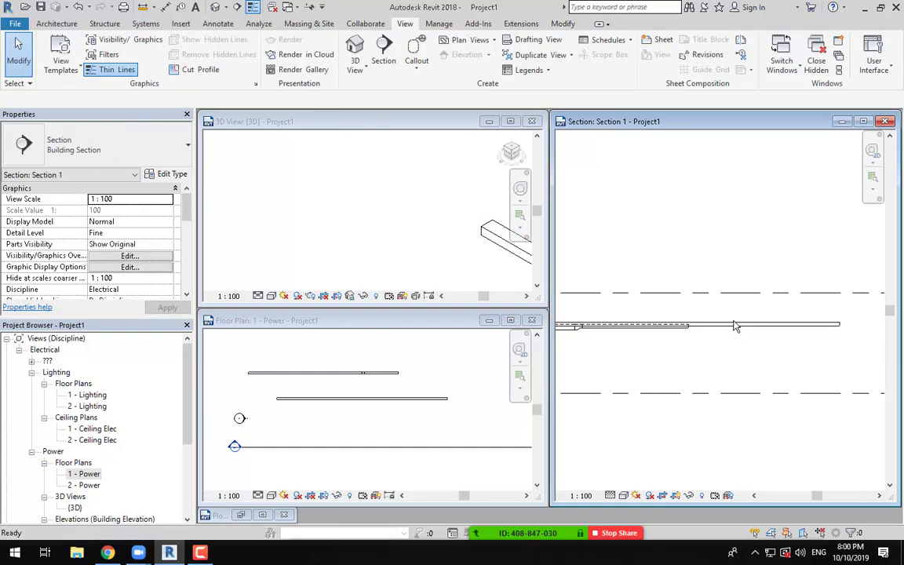
Step: Delete the 21000 mm long cable tray in Section 1
middle_click_drag(774, 342, 750, 342)
left_click(753, 324)
key("Delete")
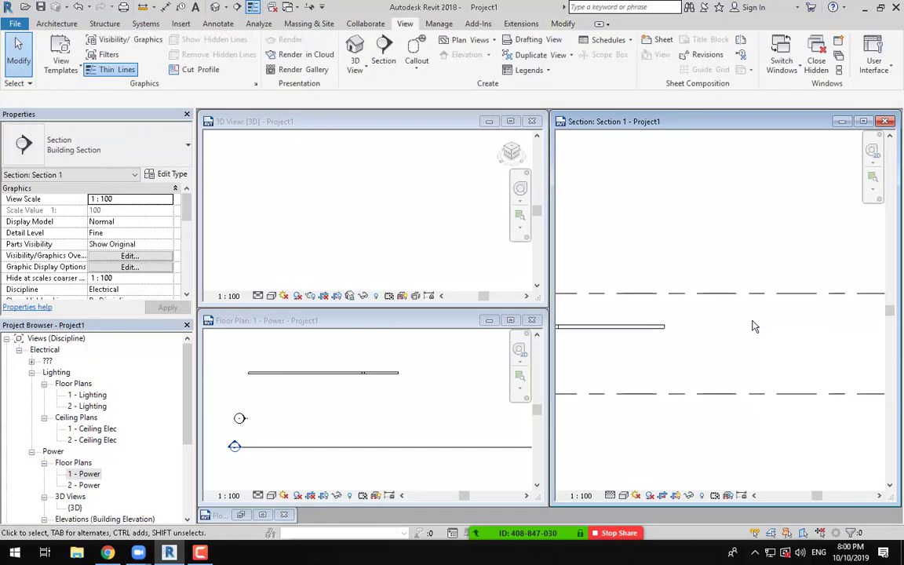
Step: Draw a 225 mm wide, 150 mm high cable tray with Center and Middle justification below the existing run in the 1 - Power plan, and select it in Section 1
key("c")
key("t")
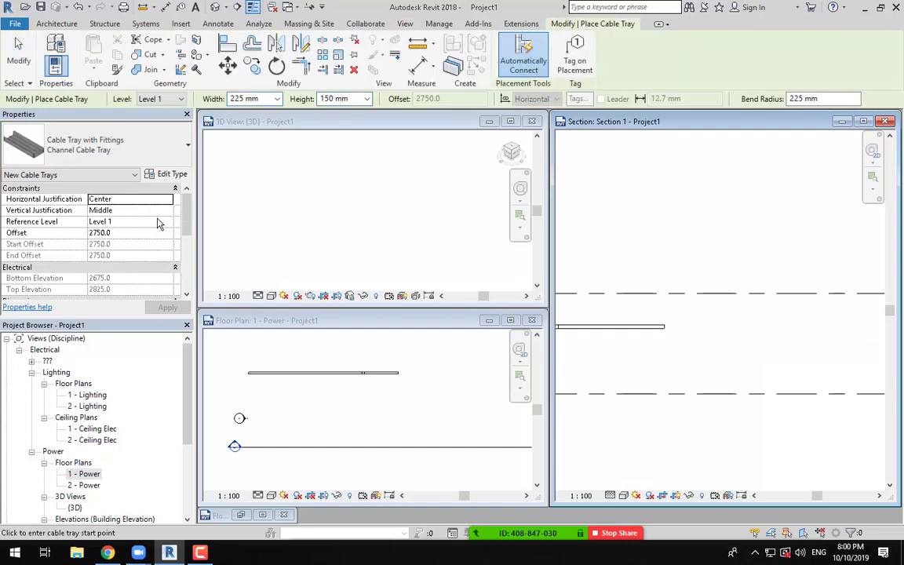
left_click(168, 211)
left_click(124, 238)
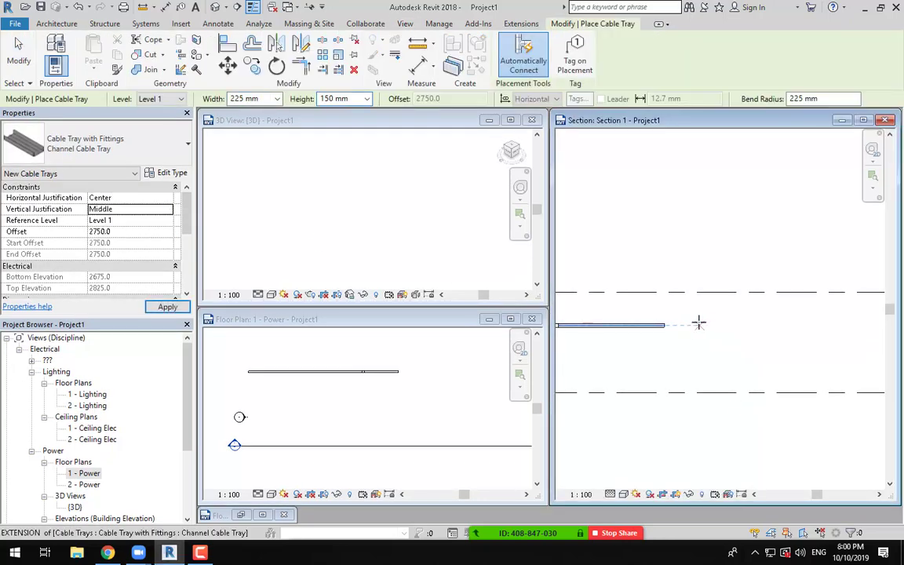
left_click(276, 390)
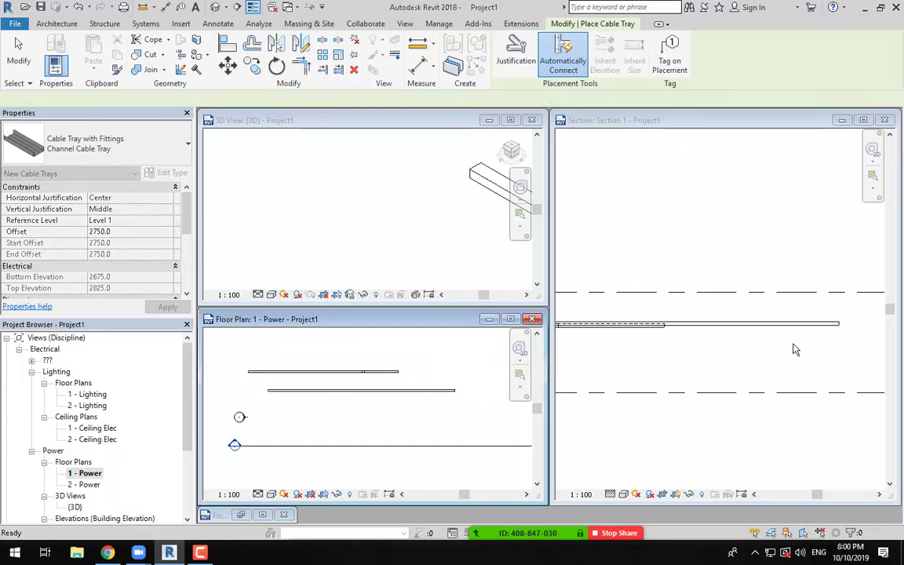
key("Escape")
key("Escape")
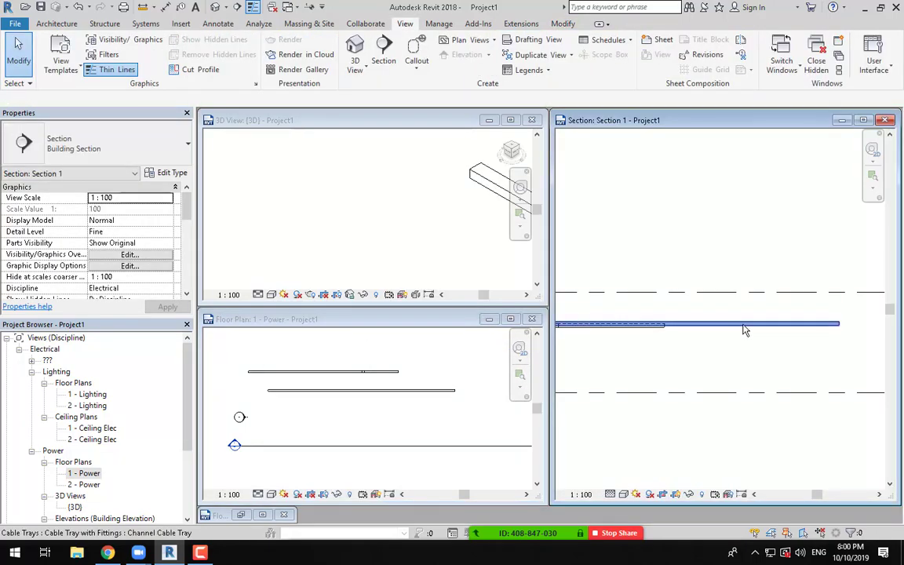
left_click(742, 330)
middle_click_drag(735, 369, 730, 369)
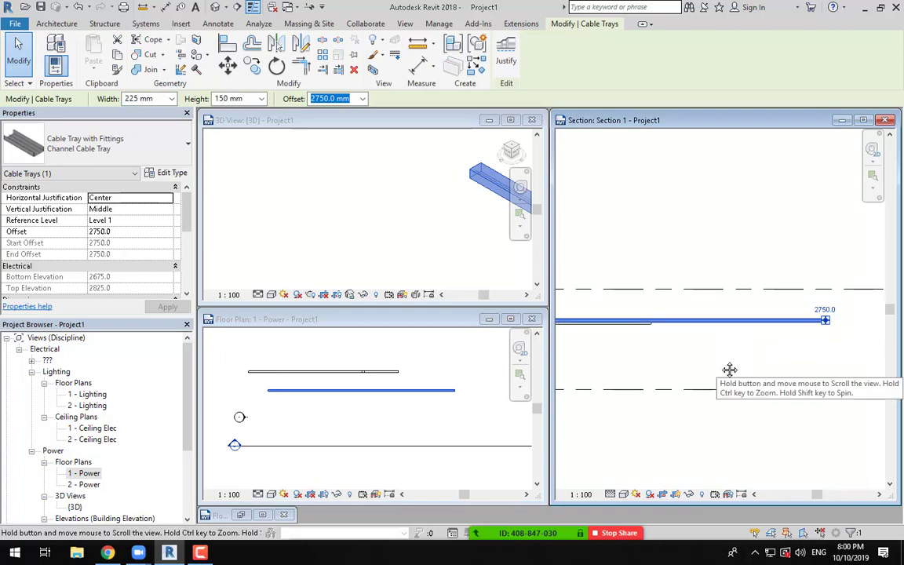
Step: Set the vertical justification of the cable tray selected in Section 1 to Top
left_click(145, 208)
left_click(149, 239)
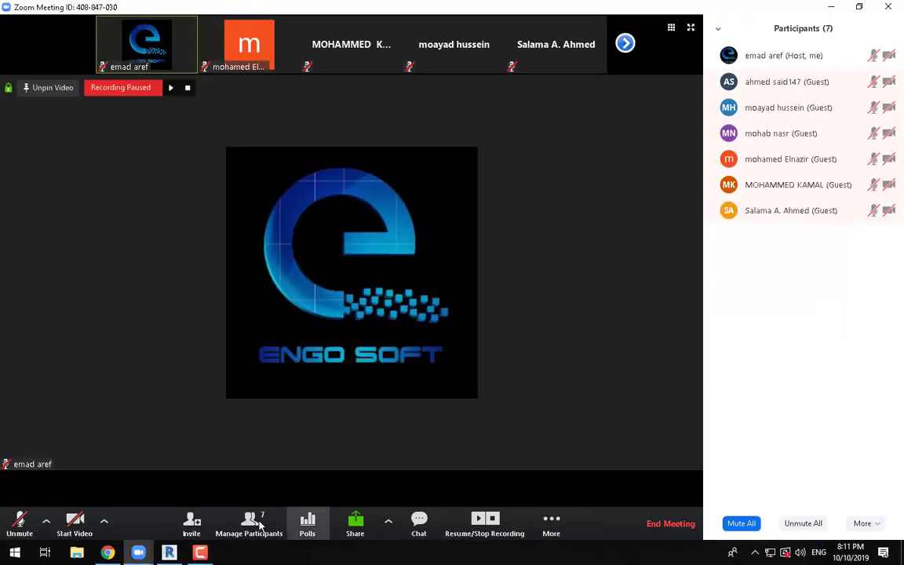
left_click(200, 552)
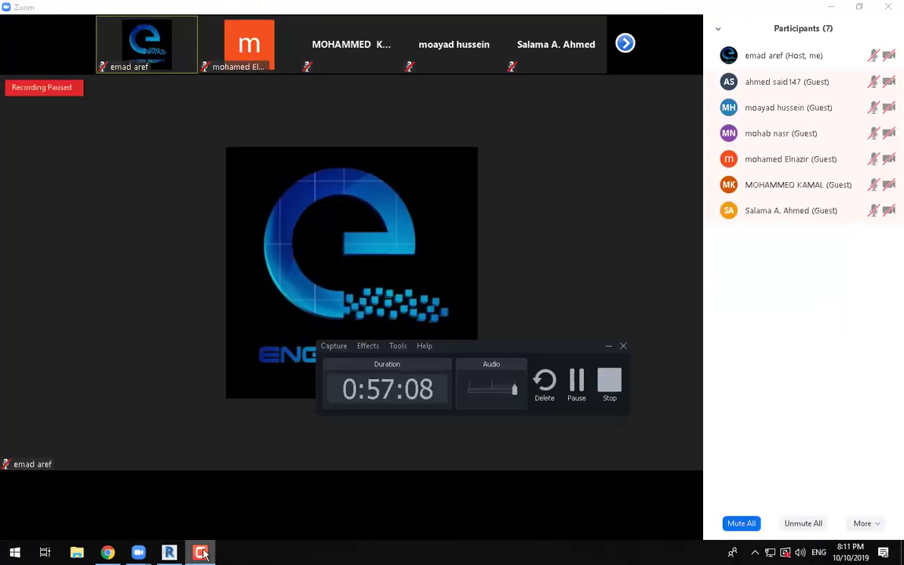
left_click(575, 382)
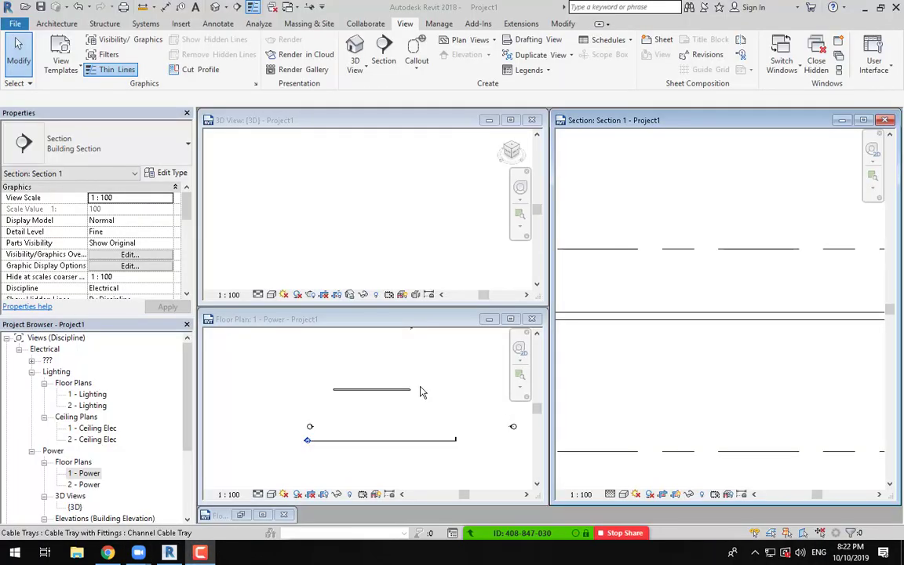
left_click(420, 394)
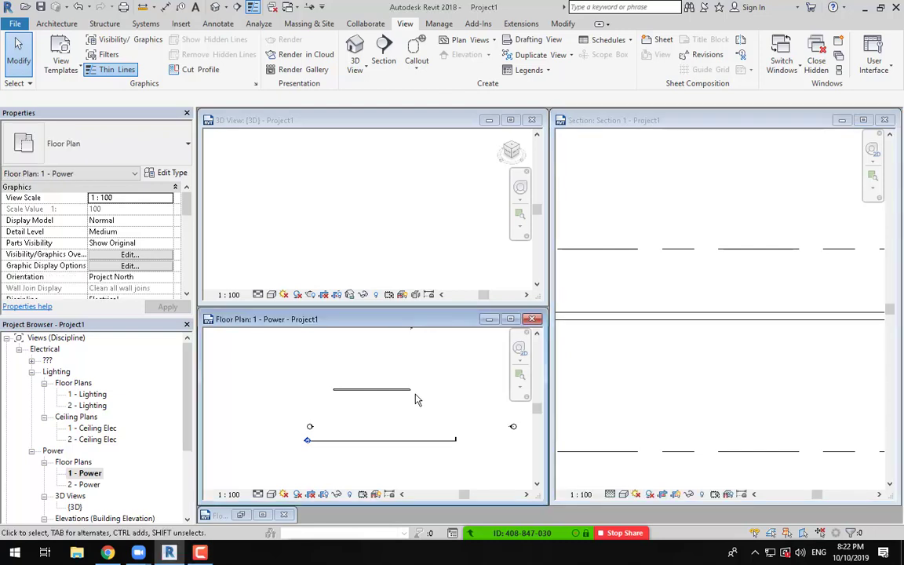
left_click(200, 552)
left_click(577, 380)
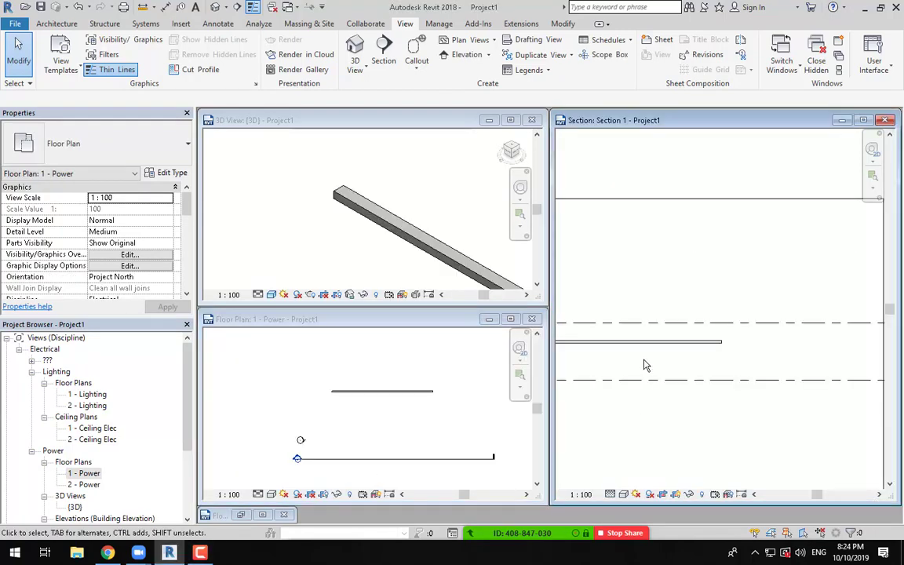
Step: Select the 19000 mm long cable tray in the 1 - Power plan and review the fittings assigned in its type properties
left_click(643, 365)
scroll(644, 366, "down", 3)
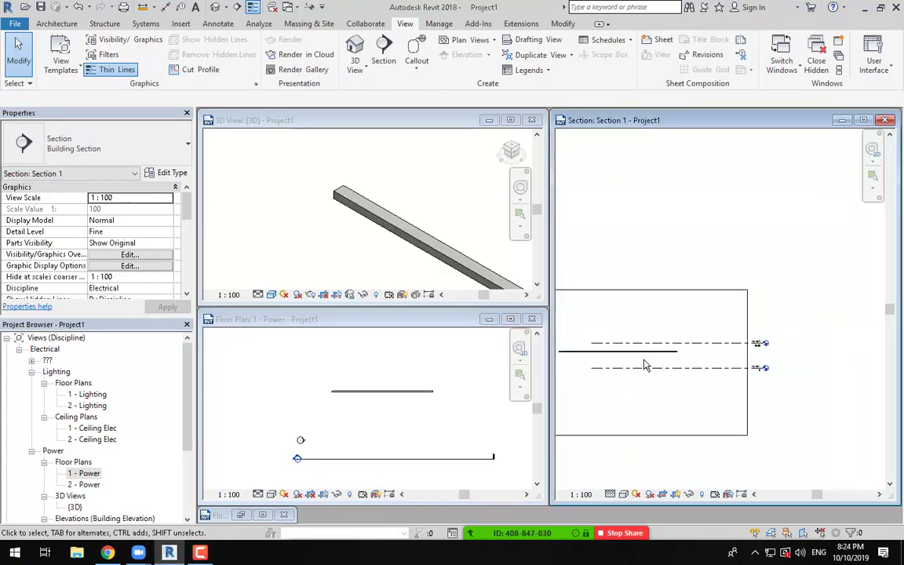
left_click(374, 408)
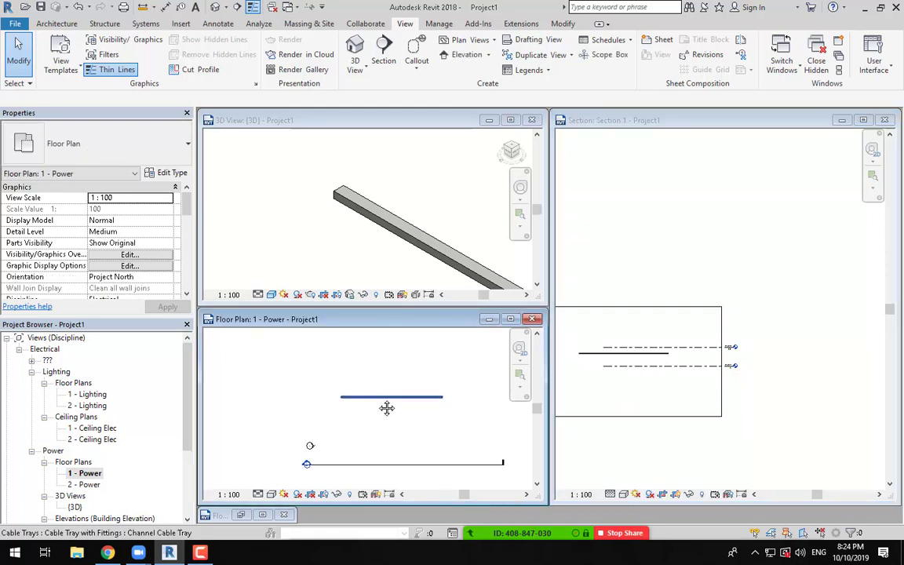
scroll(396, 408, "up", 2)
left_click(388, 391)
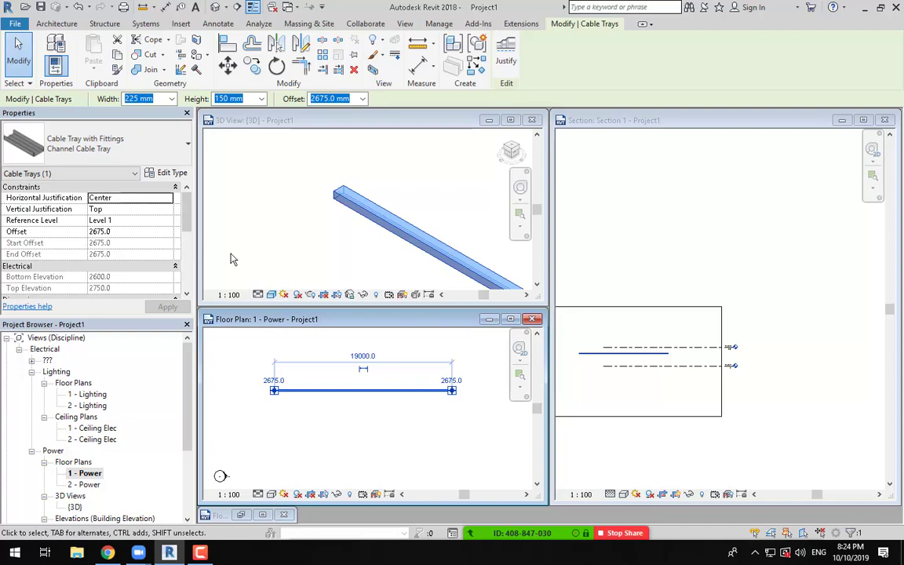
left_click(186, 174)
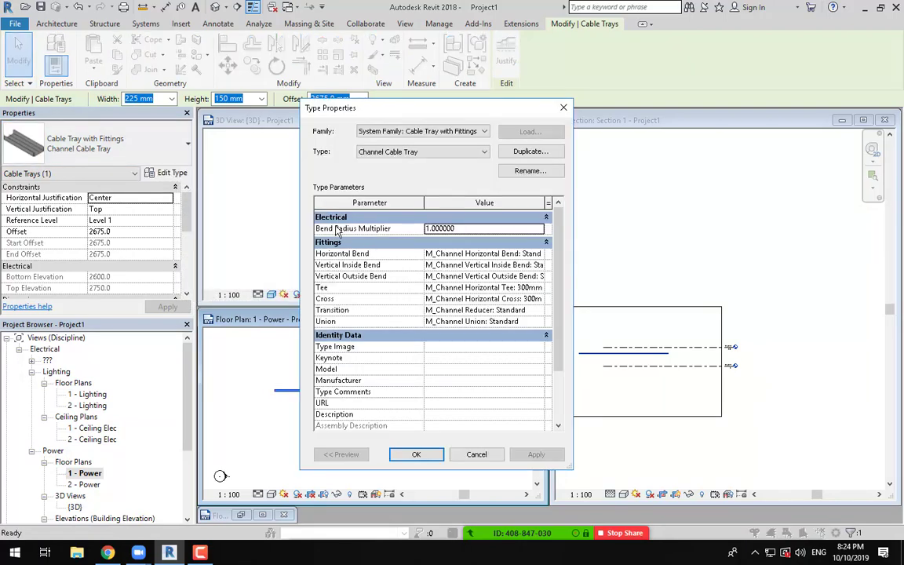
left_click_drag(387, 115, 420, 73)
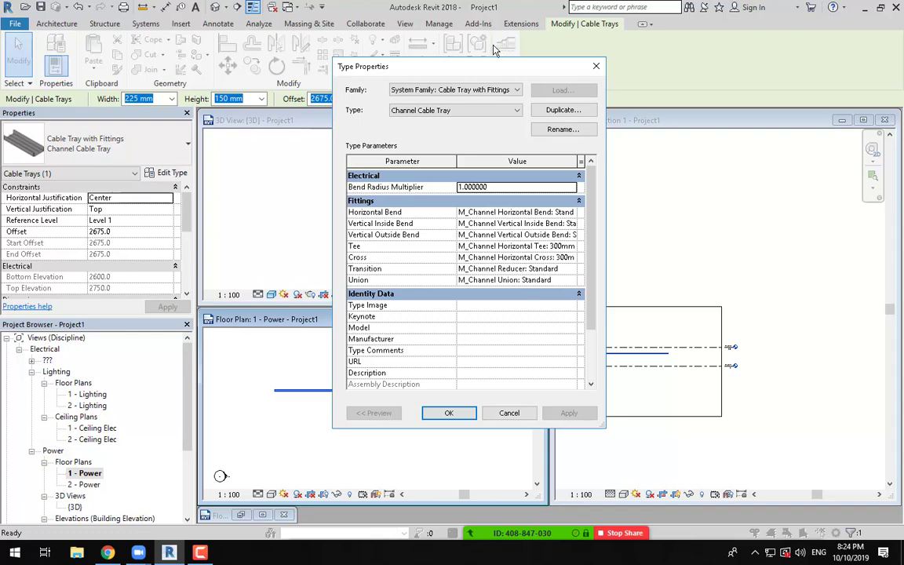
left_click_drag(502, 64, 469, 85)
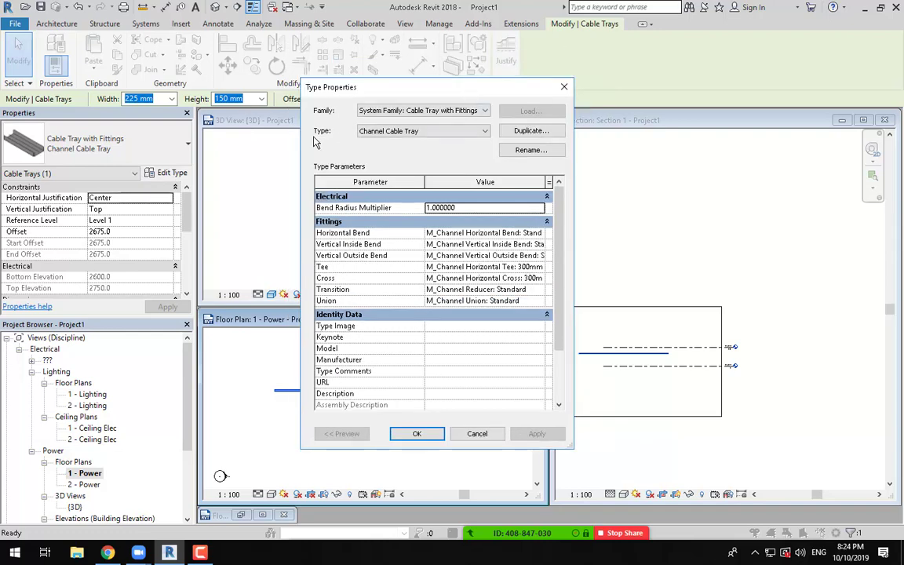
left_click_drag(572, 447, 602, 464)
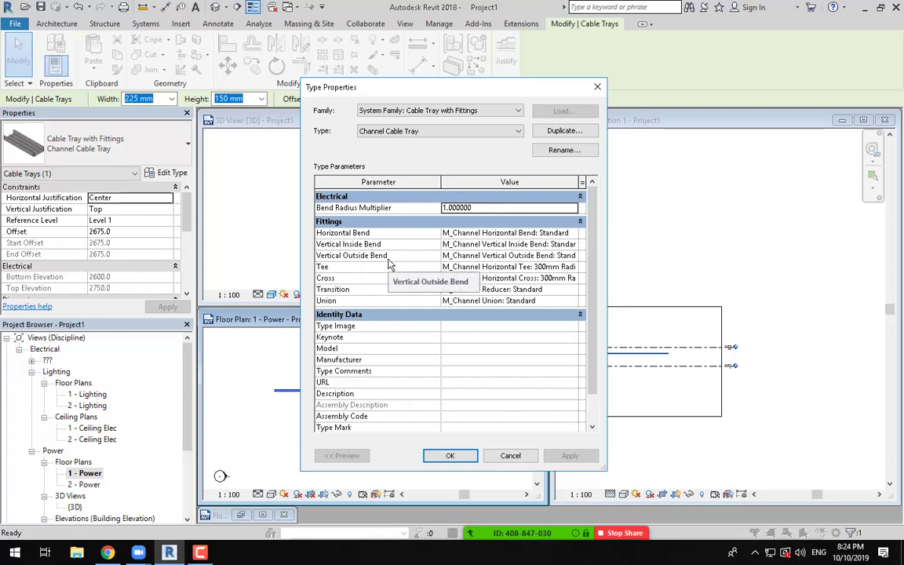
key("Escape")
key("Escape")
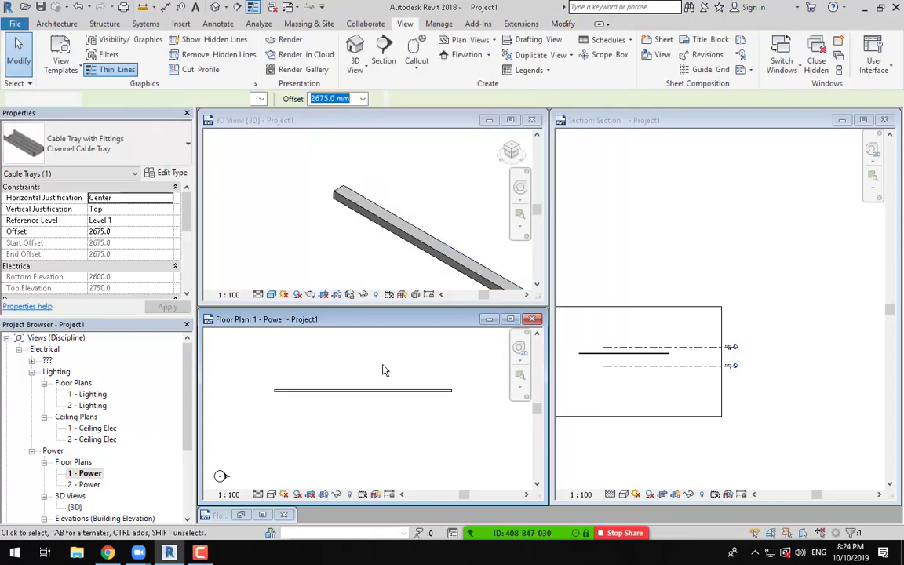
Step: Draw a 225 mm wide, 150 mm high cable tray about 4500 mm long at 2750 mm offset, perpendicular from the existing tray's end in plan
key("c")
key("t")
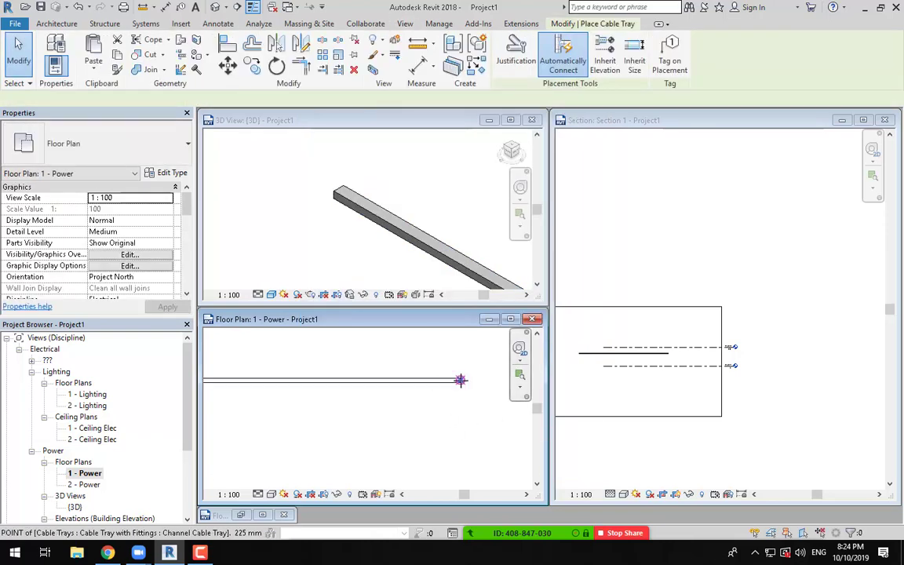
middle_click_drag(459, 395, 424, 461)
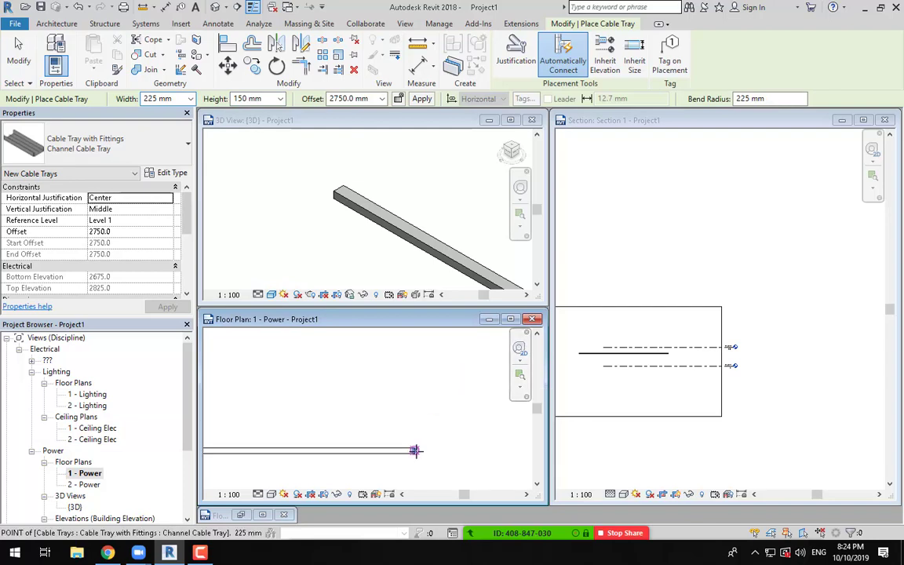
left_click(415, 448)
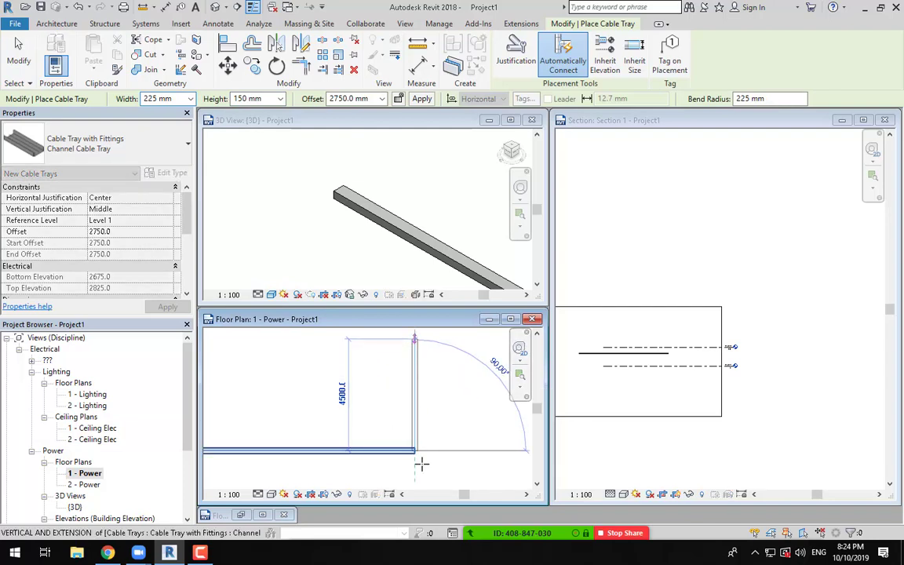
key("Escape")
key("Escape")
Step: Inspect the horizontal bend and the short tray segment beside it at the new corner in the 1 - Power plan
left_click(407, 436)
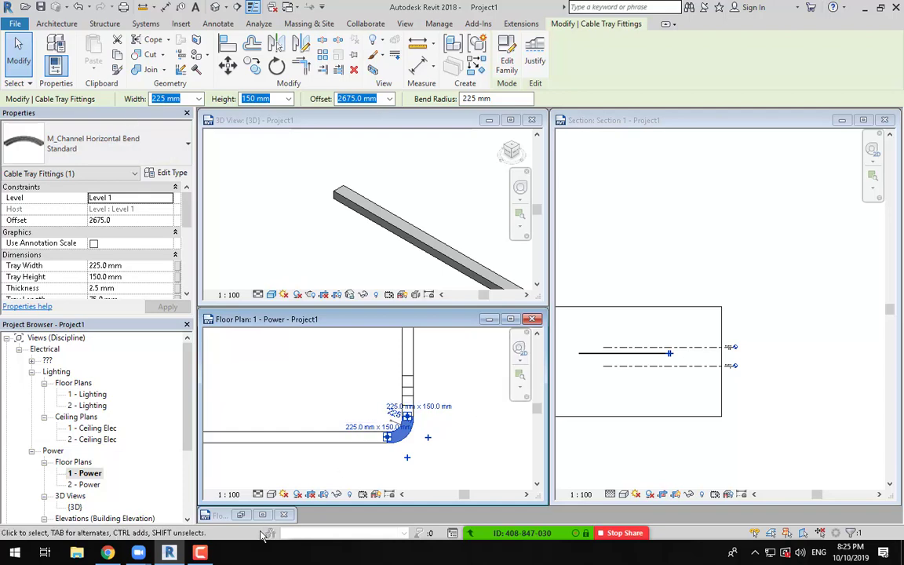
left_click(203, 554)
left_click(577, 381)
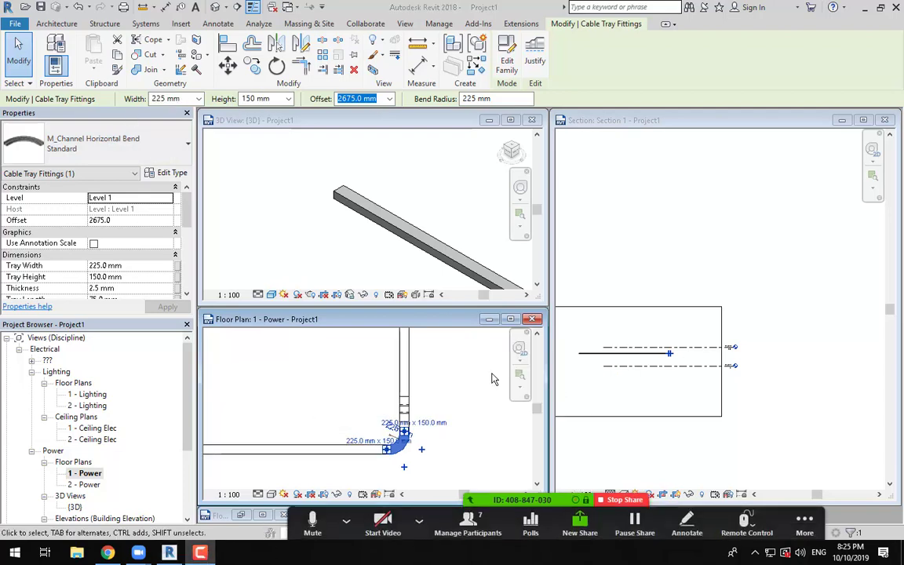
left_click(339, 384)
scroll(380, 375, "down", 1)
scroll(417, 411, "up", 1)
left_click(390, 436)
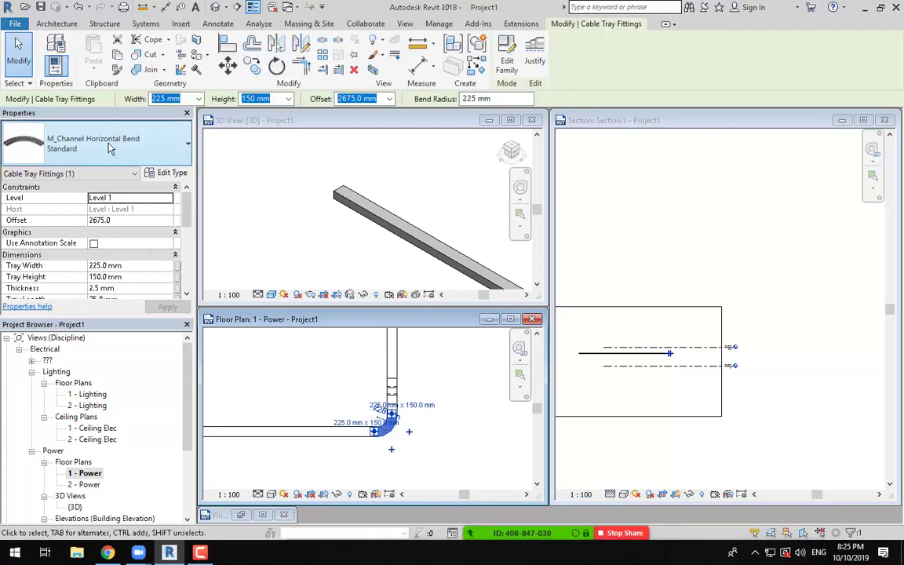
left_click(429, 441)
scroll(418, 419, "up", 2)
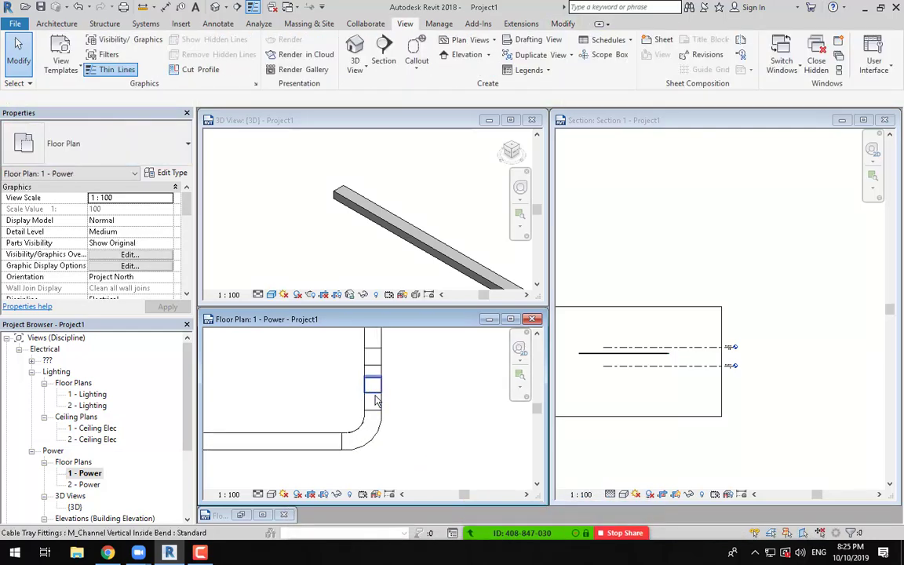
left_click(378, 408)
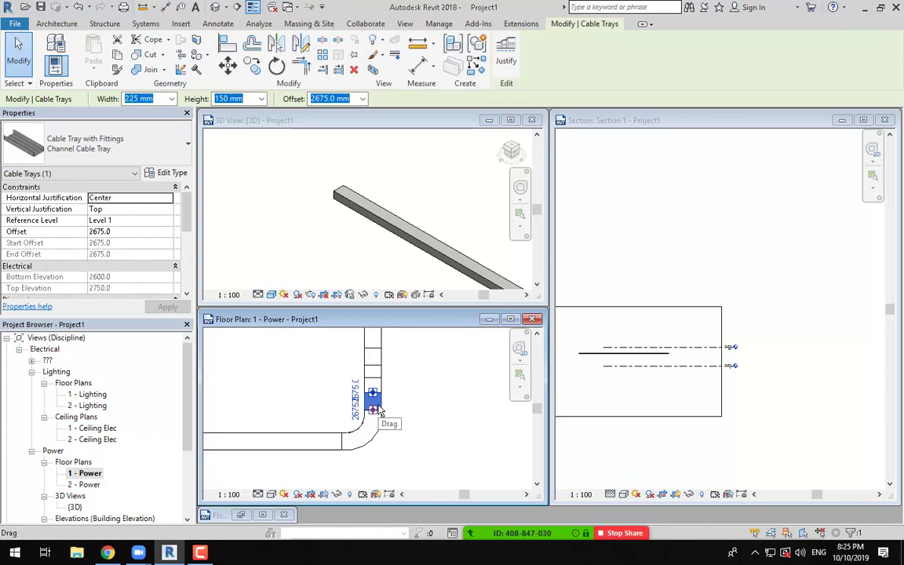
left_click(395, 403)
scroll(397, 402, "down", 3)
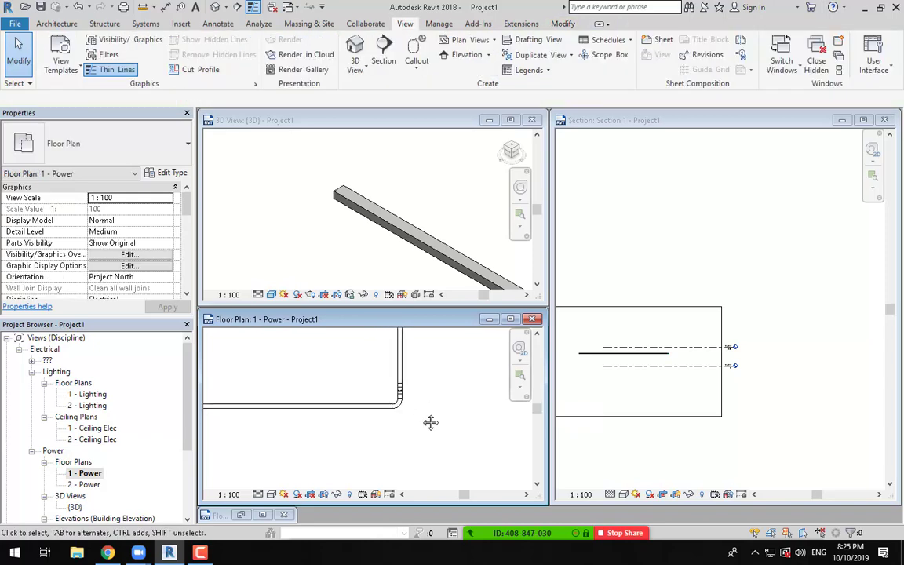
Step: Review the available Vertical Inside Bend and Vertical Outside Bend fittings in the long cable tray's type properties without applying changes
middle_click_drag(416, 409, 442, 438)
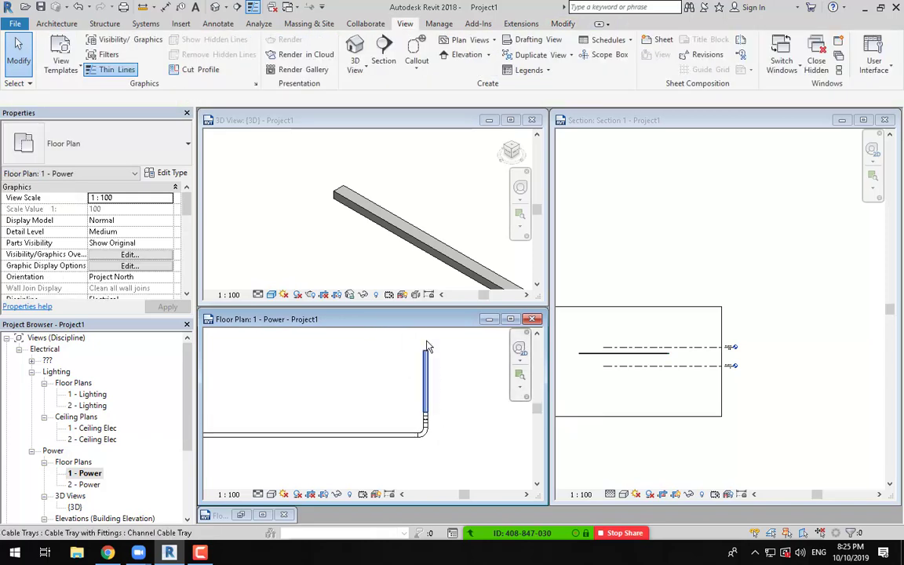
left_click(314, 444)
left_click(168, 172)
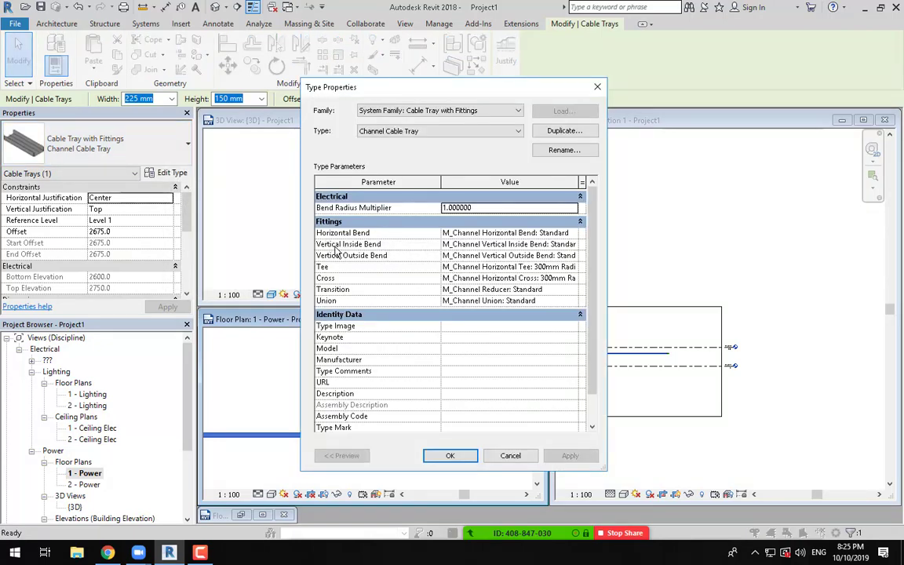
left_click_drag(606, 279, 696, 279)
left_click(662, 244)
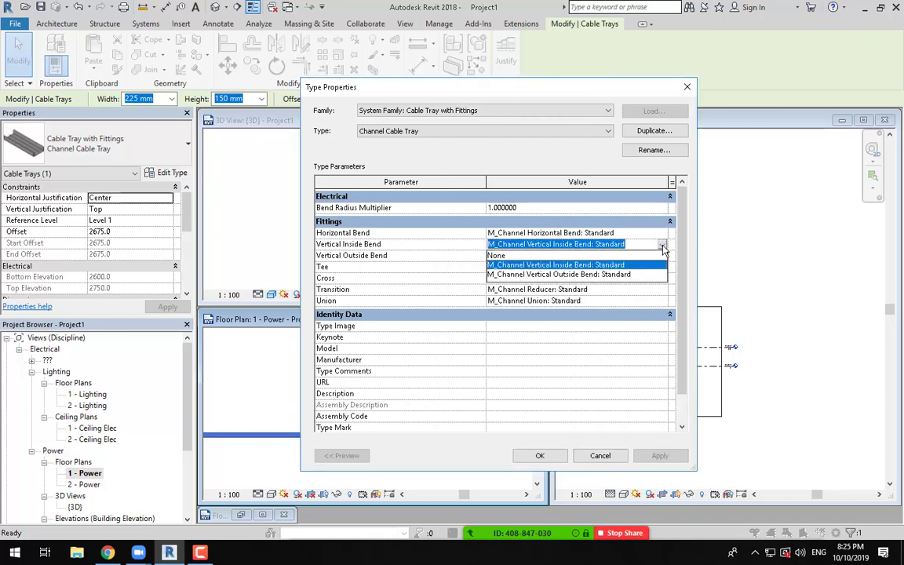
left_click(662, 248)
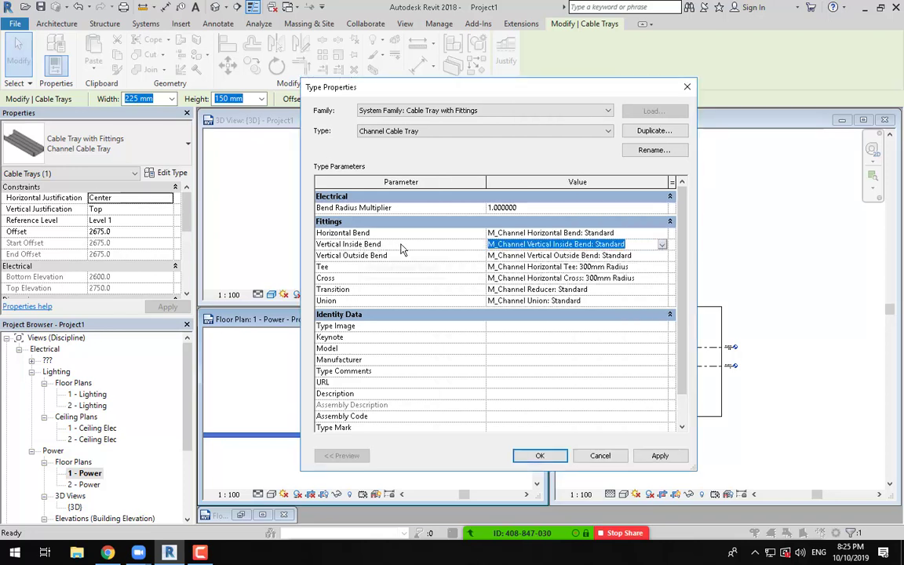
left_click(663, 256)
left_click(573, 271)
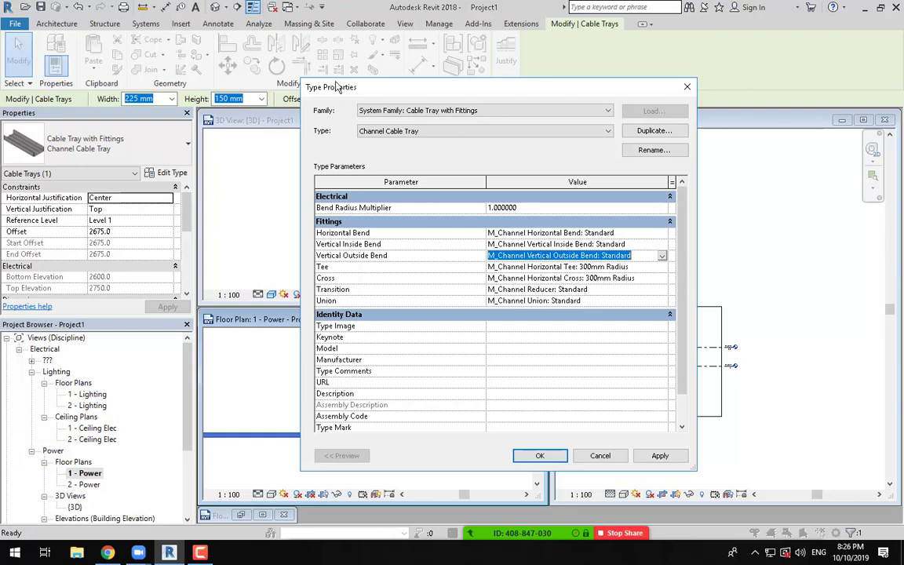
left_click_drag(336, 96, 219, 36)
left_click(600, 455)
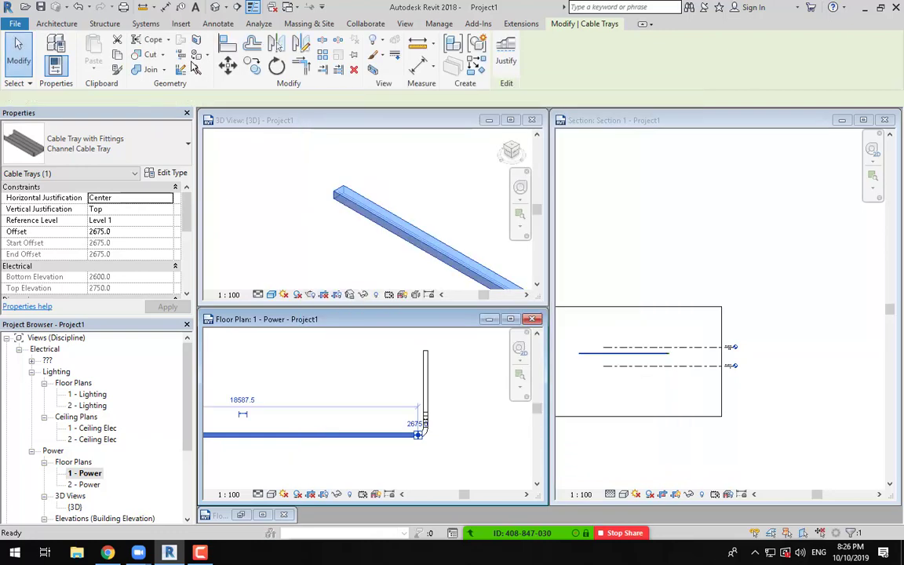
Step: Load the M_Channel Horizontal Cross, M_Channel Horizontal Tee and M_Channel Reducer cable tray fittings, overwriting existing versions and their parameter values
left_click(179, 24)
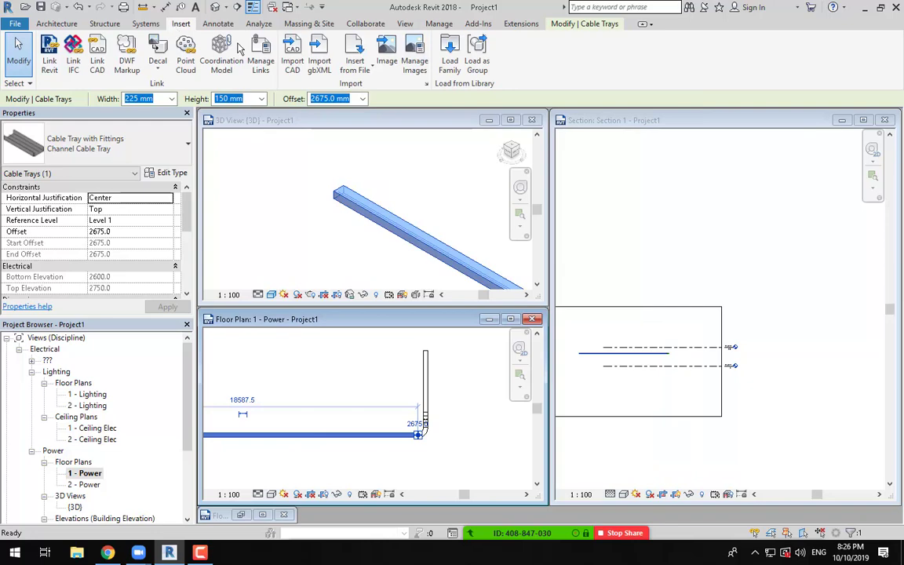
left_click(450, 62)
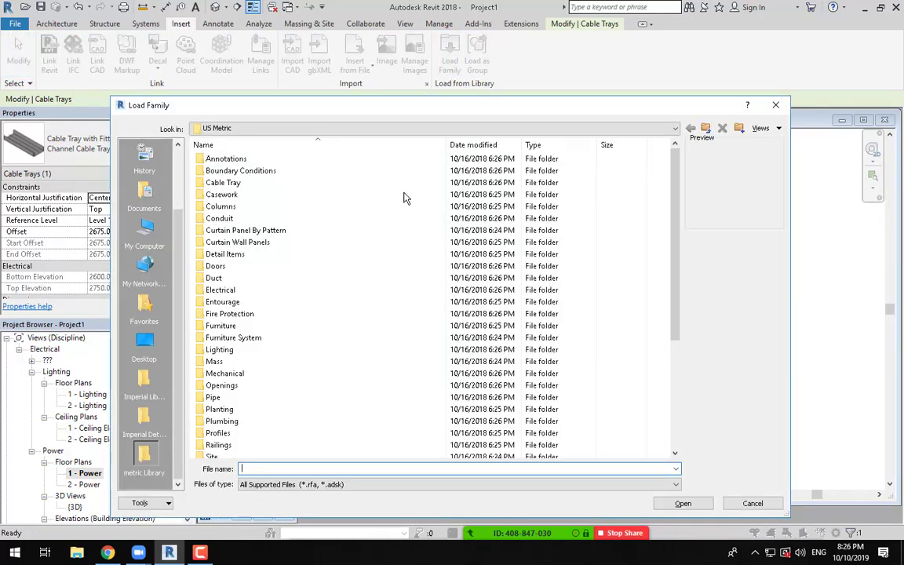
double_click(231, 182)
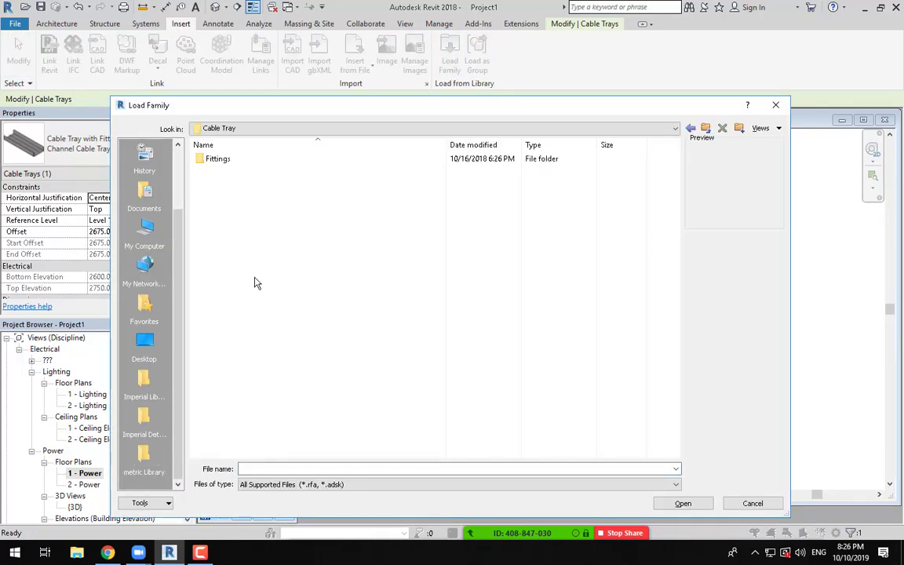
double_click(233, 159)
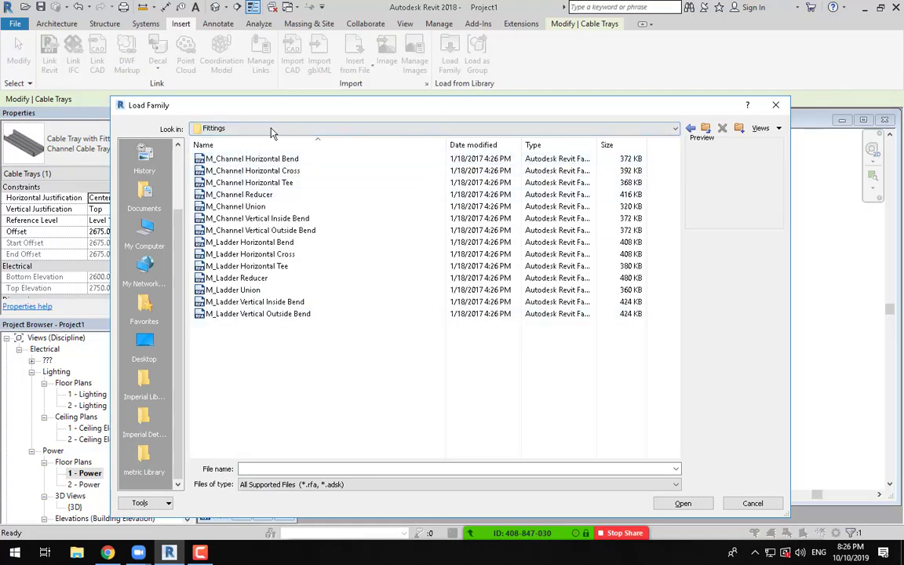
left_click(270, 171)
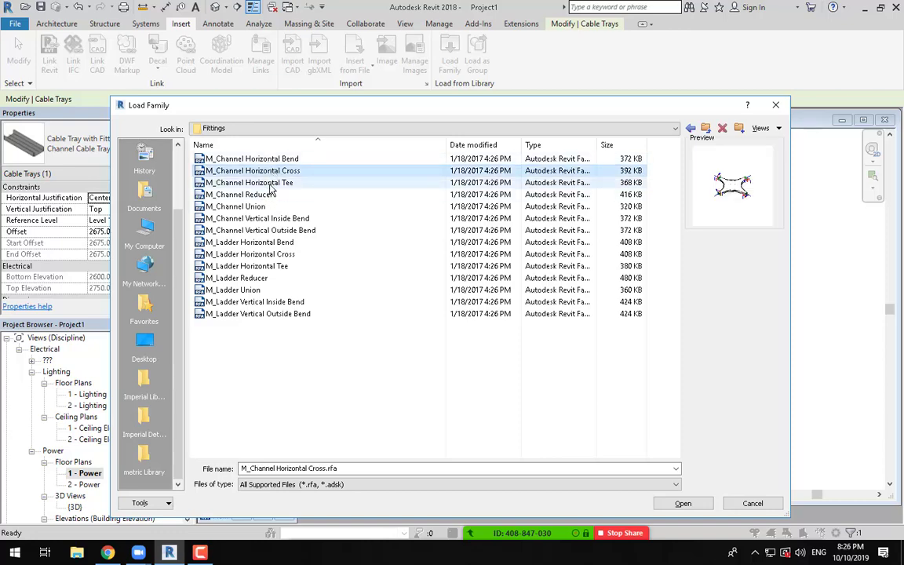
left_click(266, 182, "ctrl")
left_click(244, 194, "ctrl")
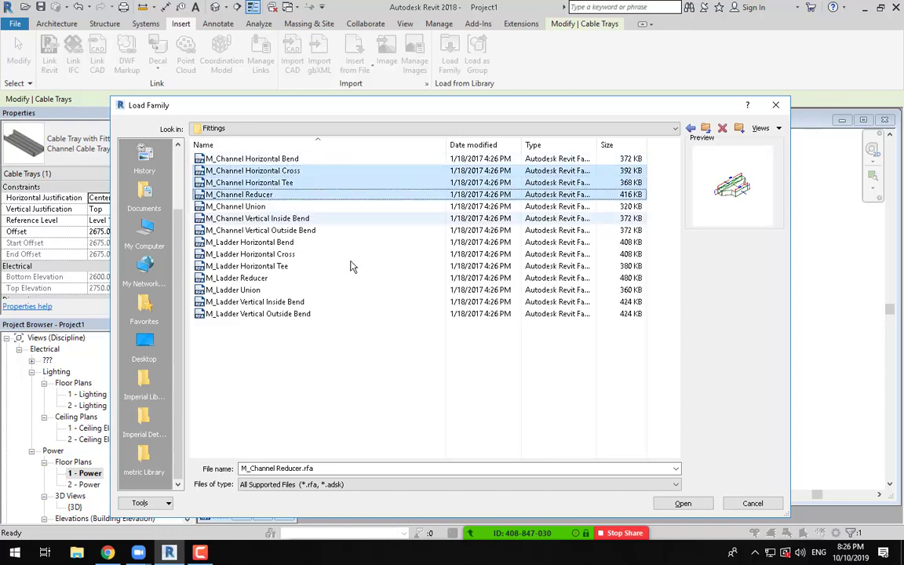
left_click(682, 504)
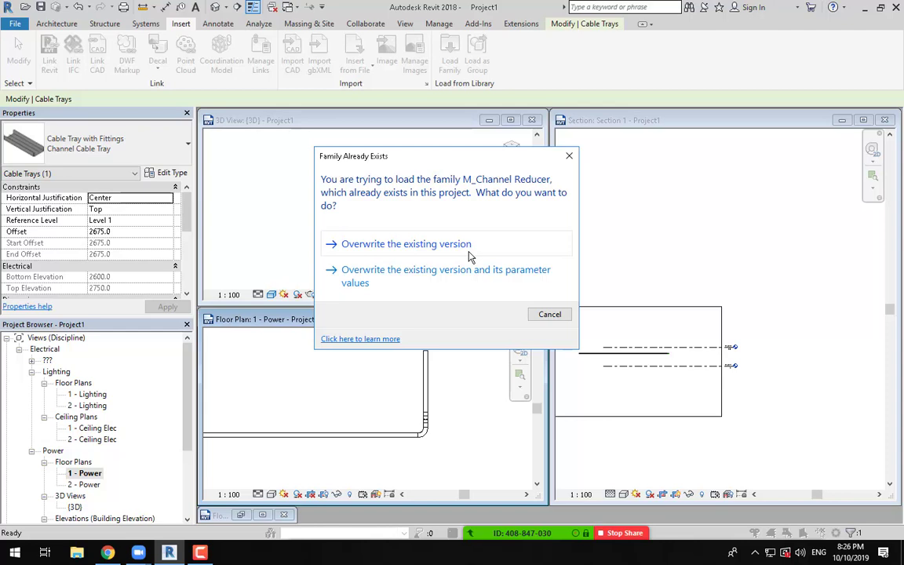
left_click(417, 269)
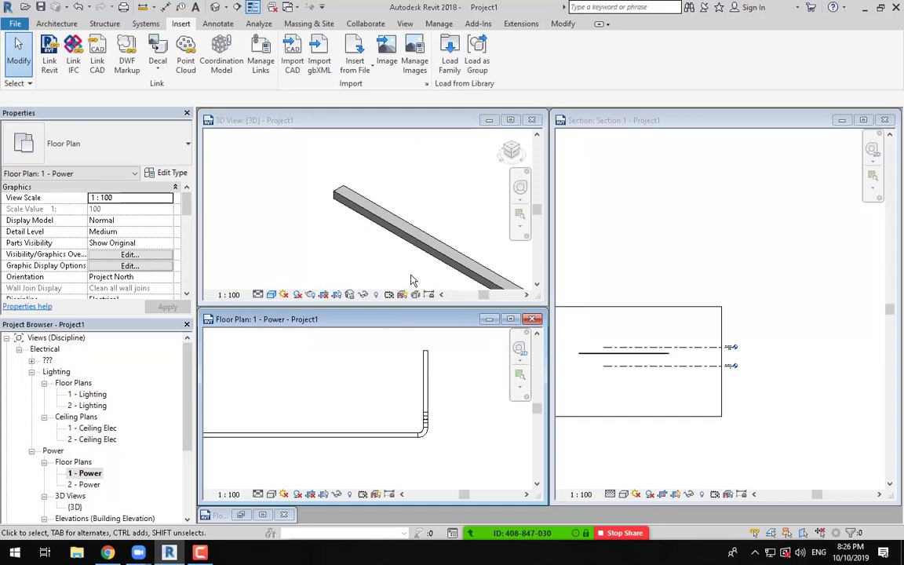
Step: Review the fittings assigned to the long cable tray's Channel Cable Tray type in its type properties
left_click(315, 436)
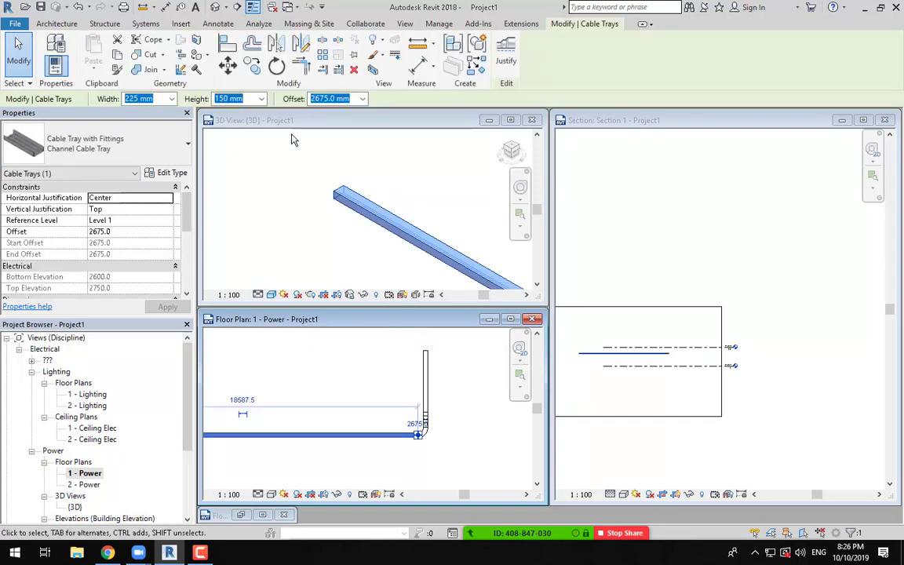
left_click(176, 174)
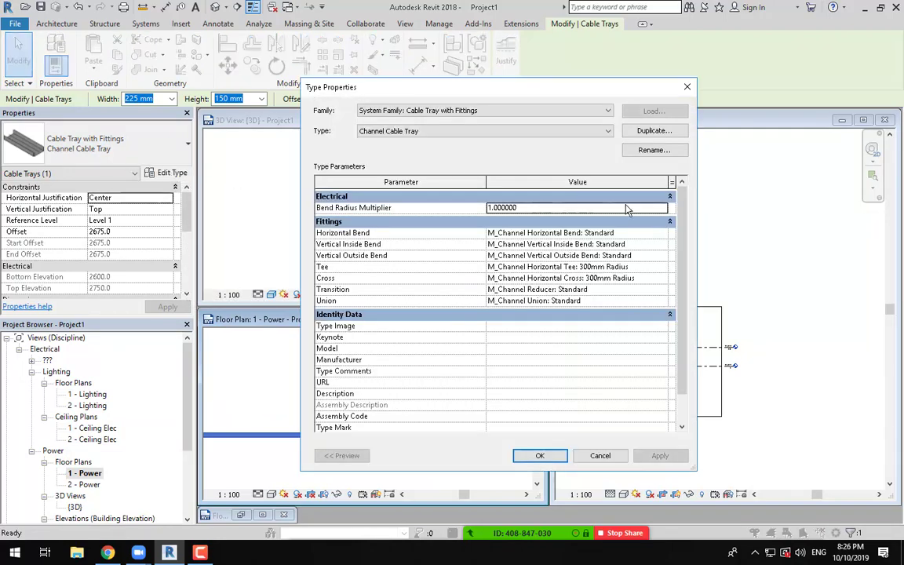
left_click_drag(470, 66, 457, 59)
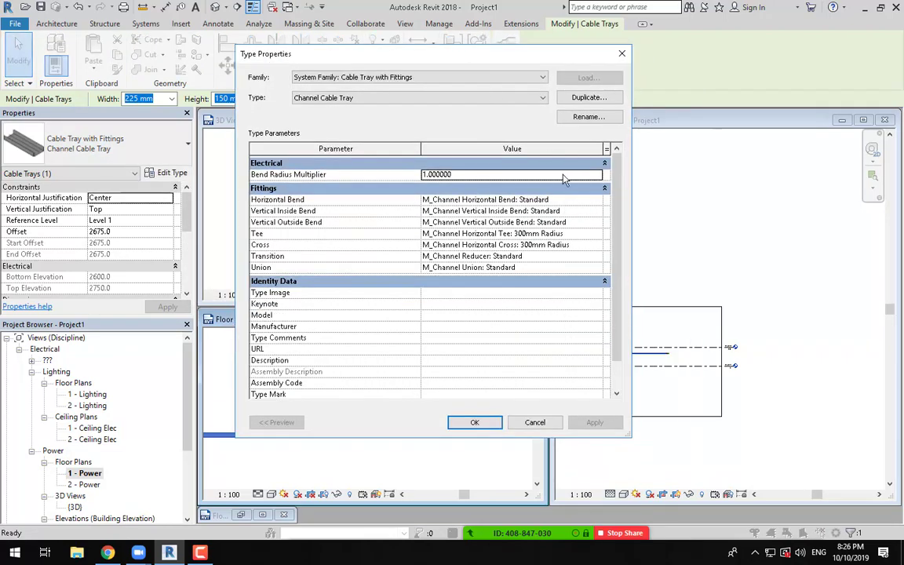
left_click(598, 202)
left_click(556, 199)
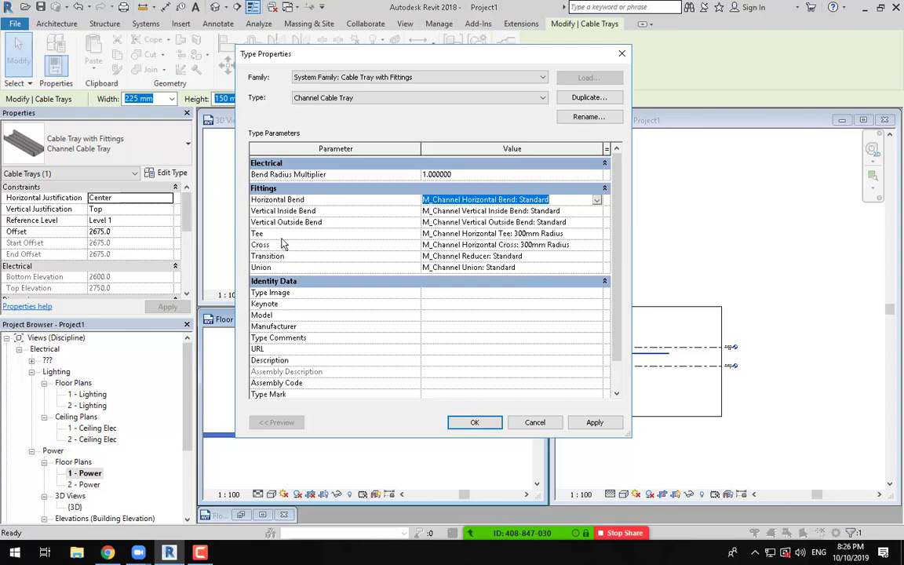
left_click(457, 421)
left_click(364, 425)
Step: Draw a 225 mm wide, 150 mm high branch cable tray at 2750 mm offset, perpendicular from the middle of the long tray in plan
middle_click_drag(365, 426, 448, 377)
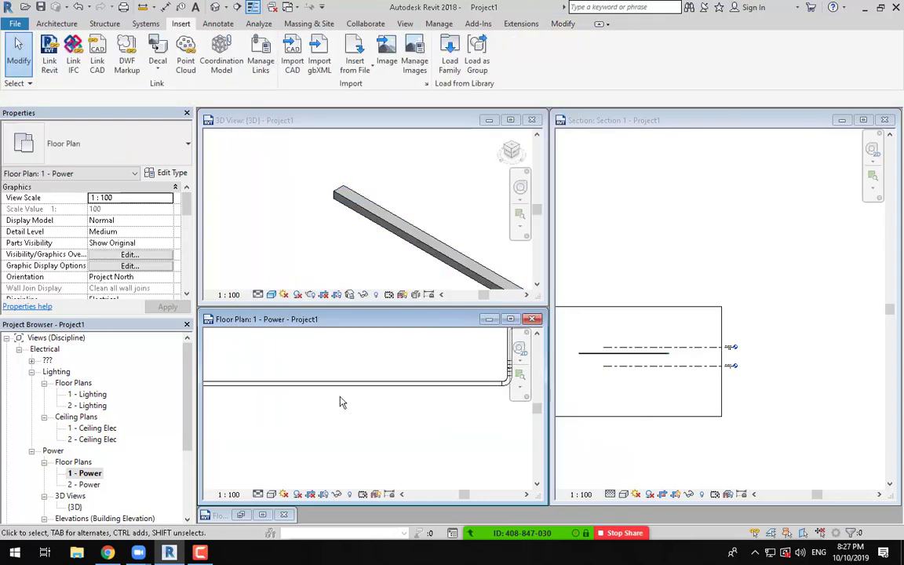
key("c")
key("t")
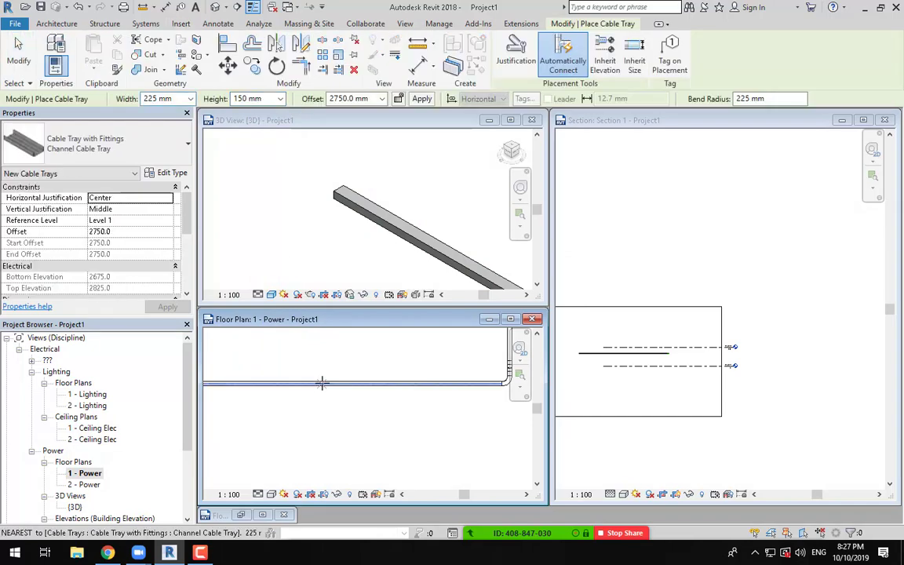
left_click(322, 384)
left_click(322, 330)
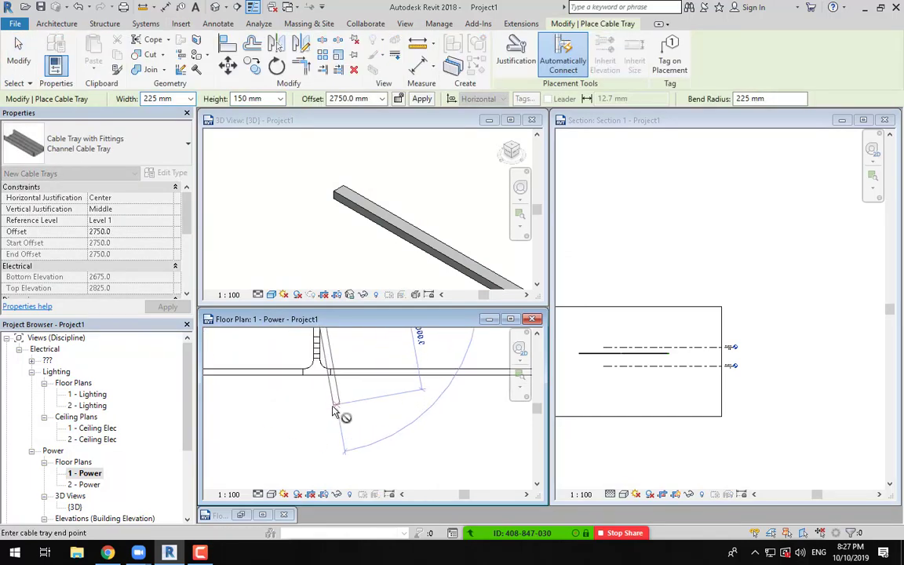
key("Escape")
key("Escape")
Step: Inspect the horizontal tee and the vertical bend fittings at the new branch junction in the 1 - Power plan
left_click(322, 383)
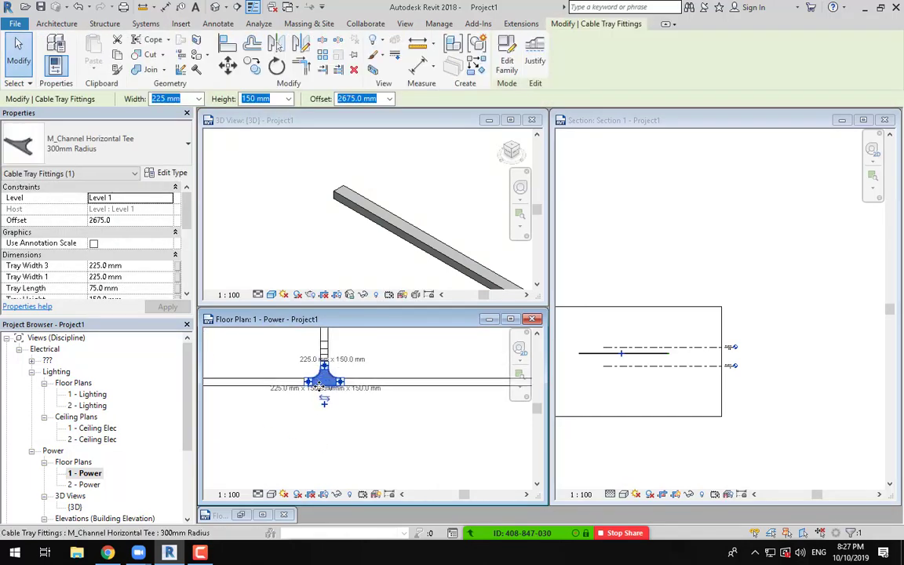
middle_click_drag(324, 384, 349, 449)
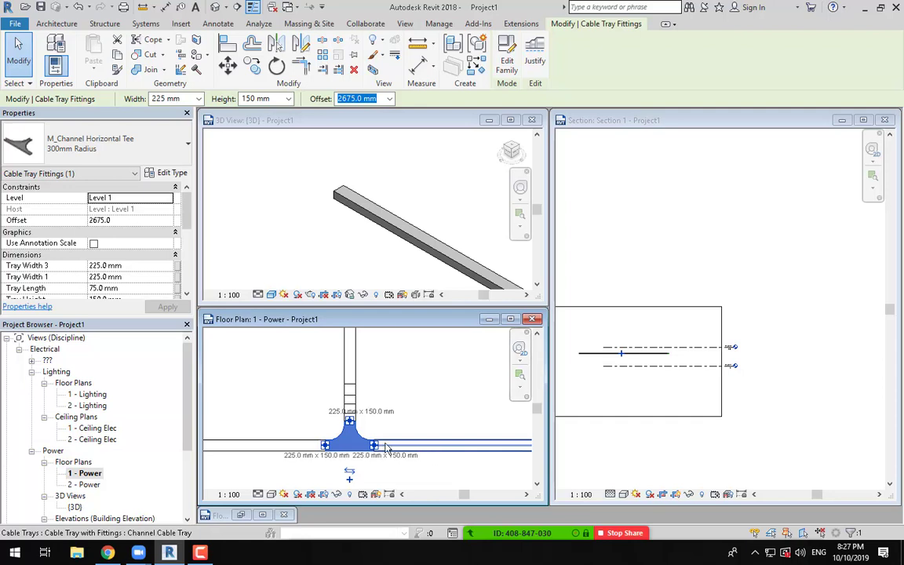
scroll(356, 448, "up", 2)
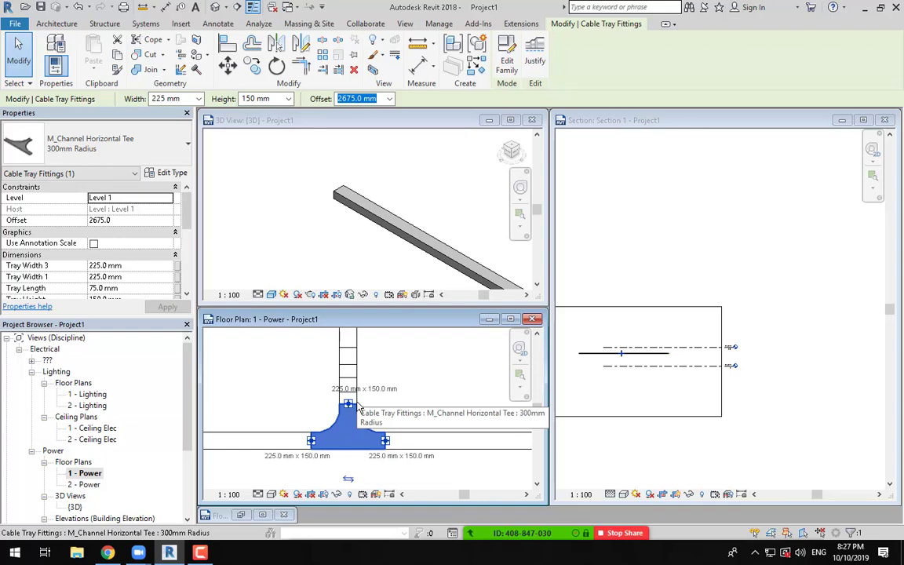
left_click(372, 418)
scroll(373, 418, "down", 2)
middle_click_drag(380, 425, 373, 439)
scroll(348, 409, "up", 2)
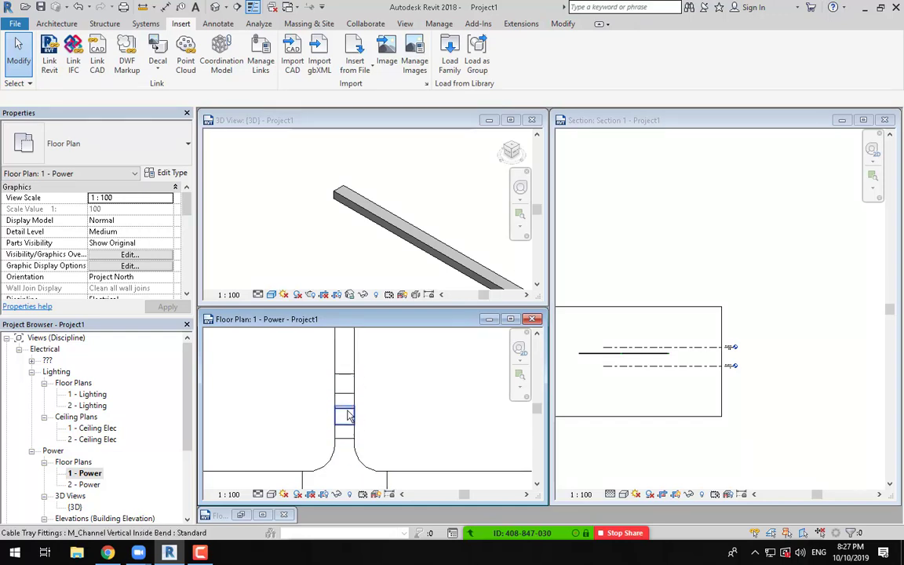
Step: Compare the offset of the branch cable tray with that of the main tray beside the tee
scroll(376, 459, "down", 1)
scroll(378, 451, "down", 2)
middle_click_drag(342, 423, 309, 411)
left_click(326, 355)
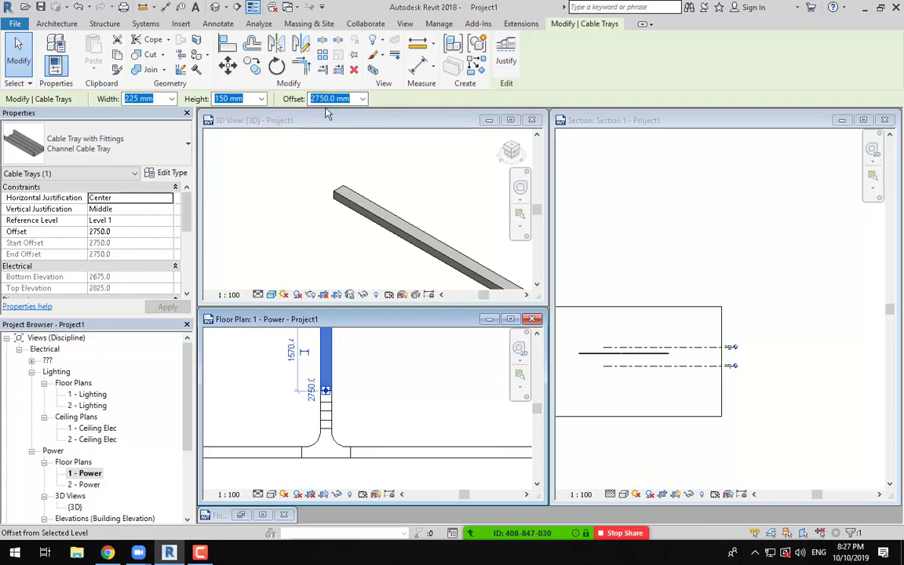
left_click(429, 459)
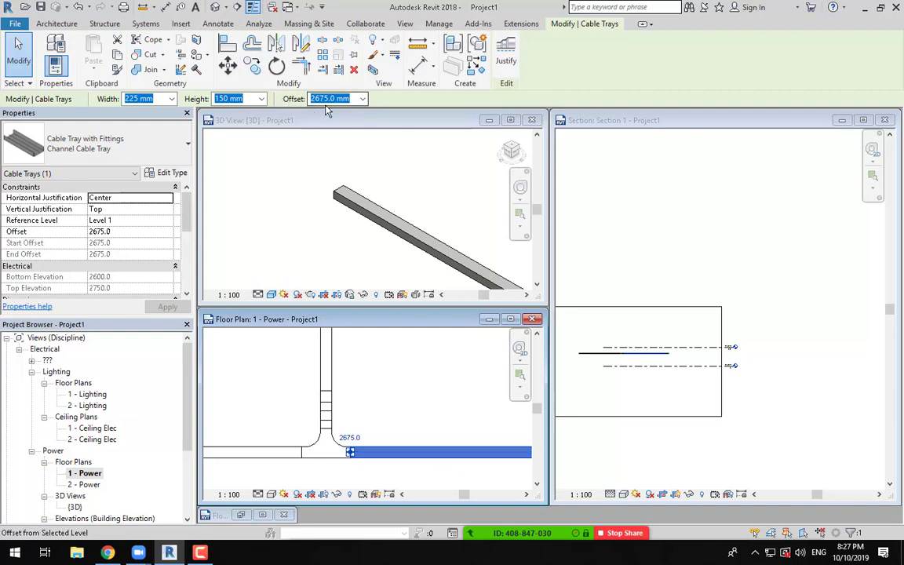
key("Escape")
Step: Examine the branch's tee and the bends that carry its change of height in the 3D view
scroll(424, 172, "down", 5)
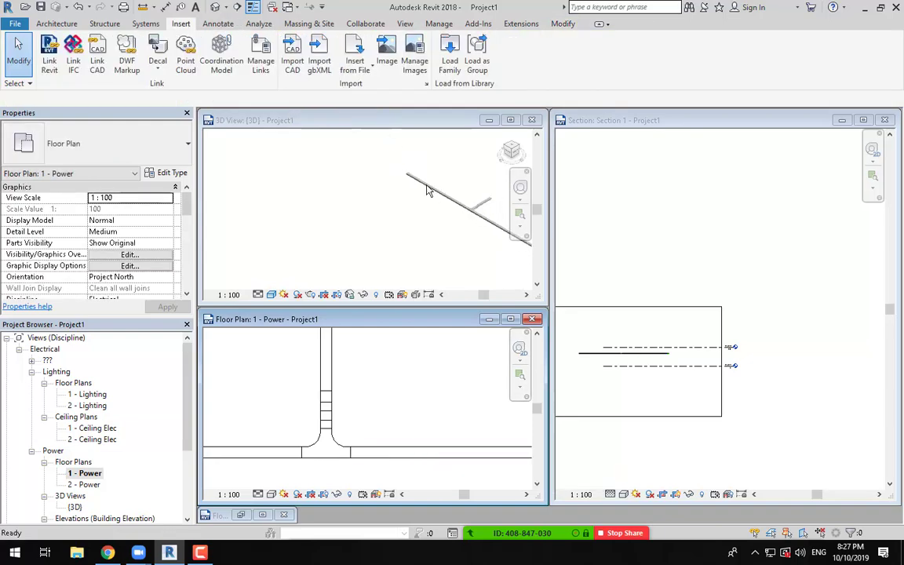
left_click(350, 223)
scroll(404, 216, "up", 6)
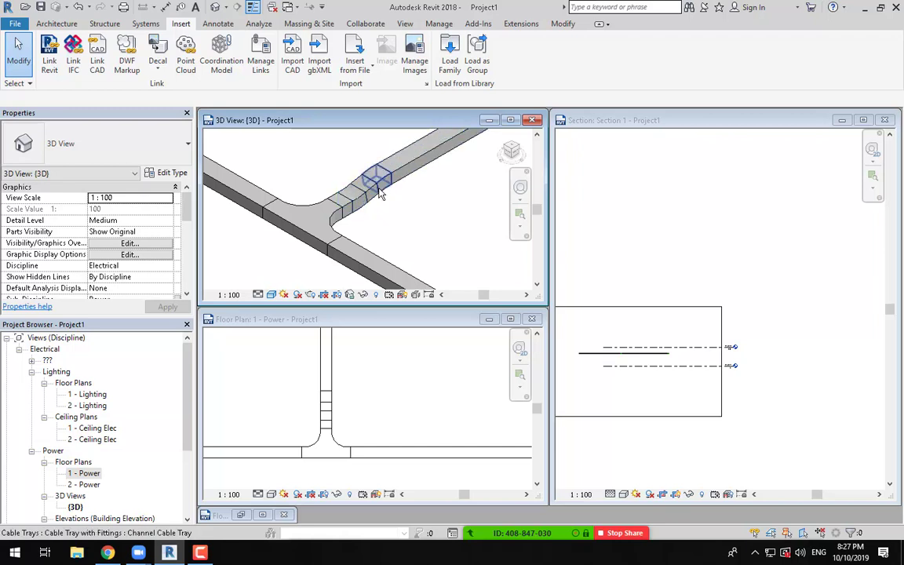
scroll(421, 197, "down", 2)
middle_click_drag(421, 202, 402, 205)
scroll(400, 203, "down", 3)
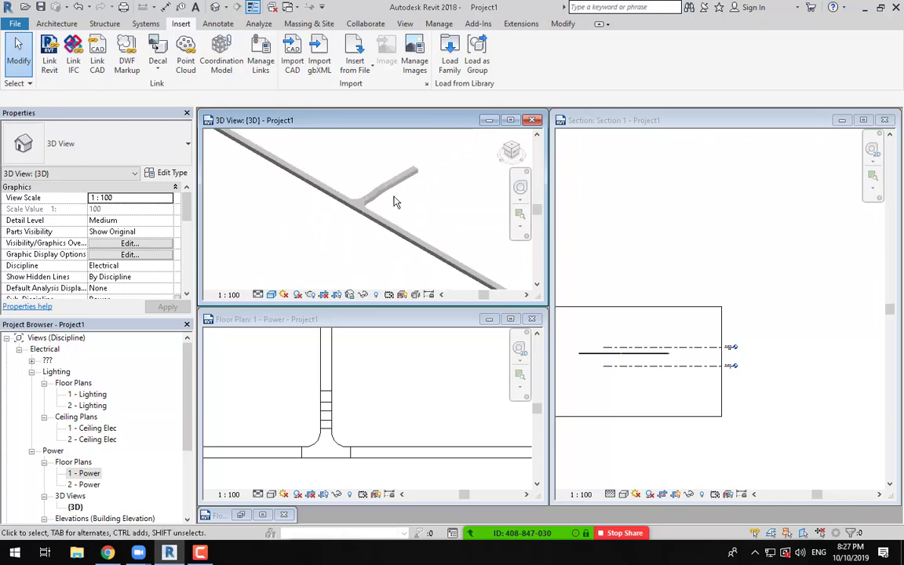
Step: Draw a second perpendicular branch tray about 3500 mm long at 3000 mm offset, between the first branch and the main tray's free end
scroll(330, 377, "down", 2)
middle_click_drag(307, 382, 408, 381)
key("t")
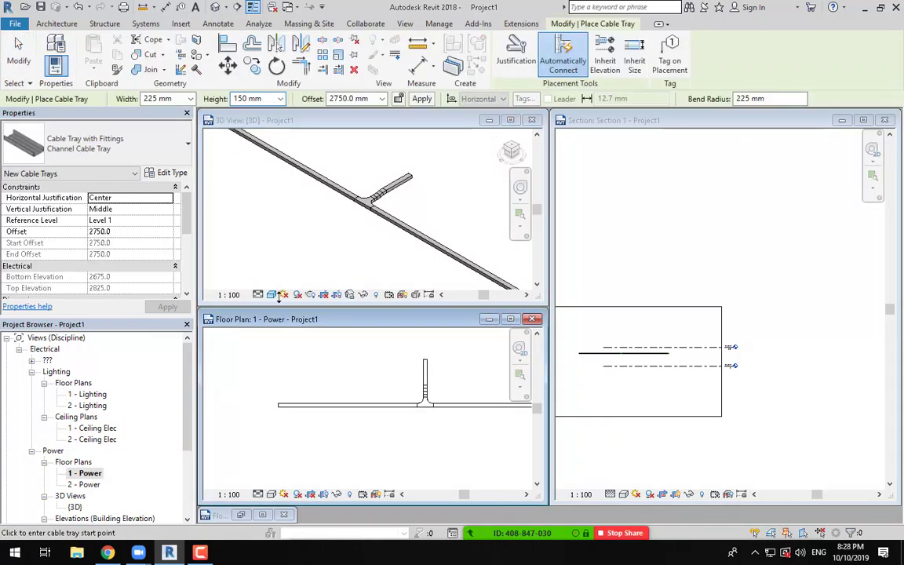
left_click(355, 98)
left_click(351, 98)
left_click_drag(354, 98, 253, 98)
type("300")
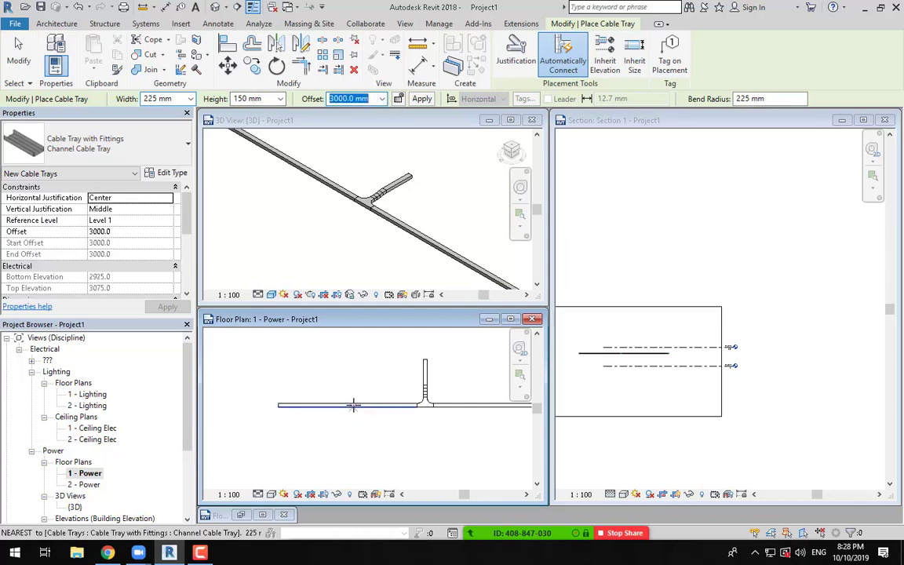
left_click(351, 405)
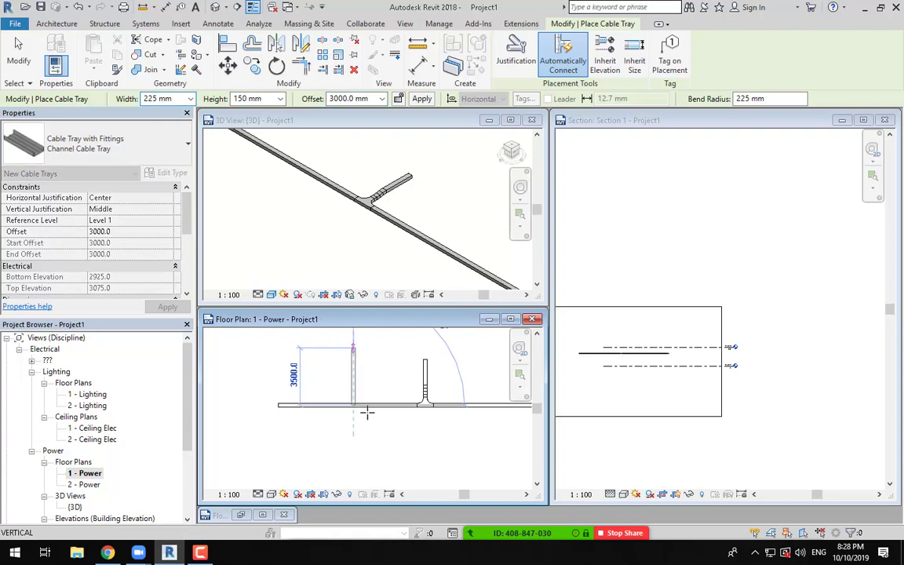
key("Escape")
key("Escape")
Step: Inspect the Vertical Inside Bend and Vertical Outside Bend fittings of the 3000 mm offset branch in the 3D view
middle_click_drag(302, 163, 287, 192)
scroll(304, 265, "up", 4)
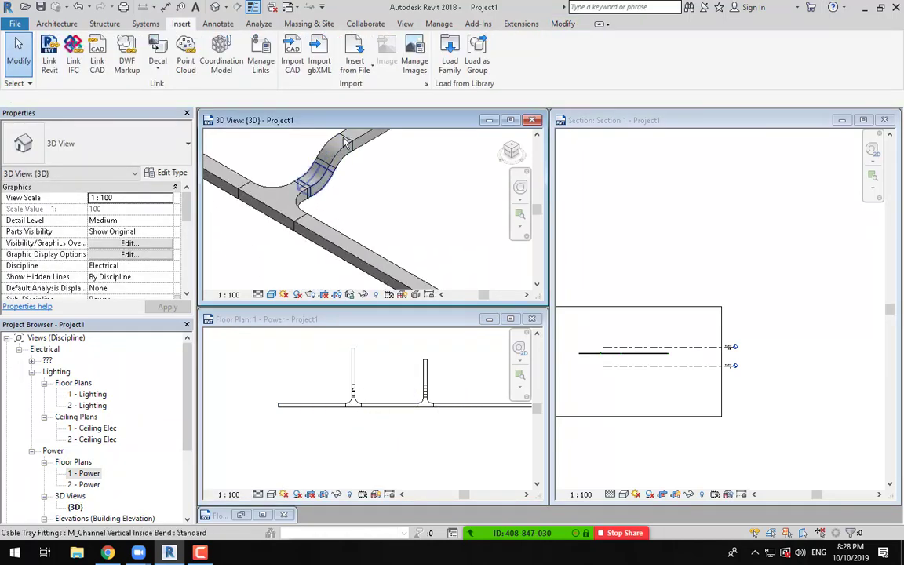
left_click(328, 187)
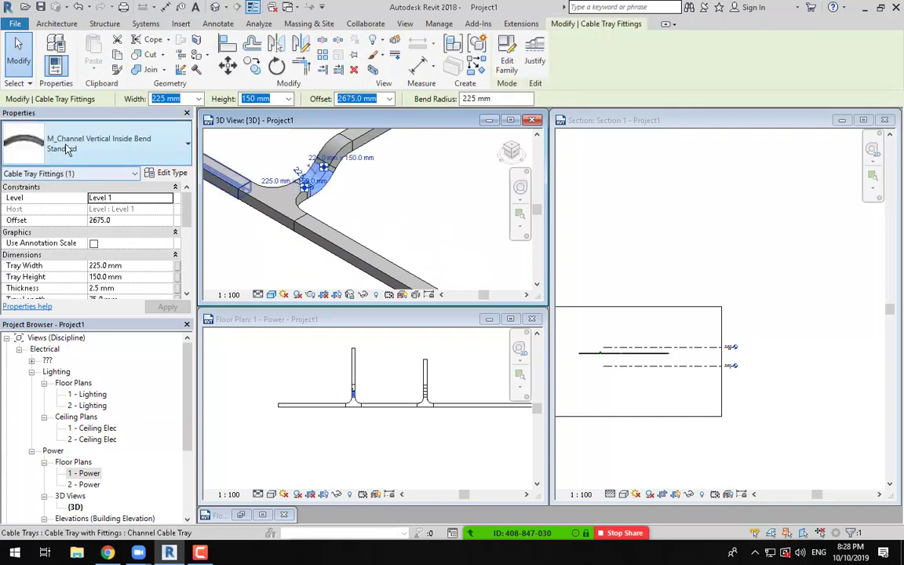
left_click(336, 149)
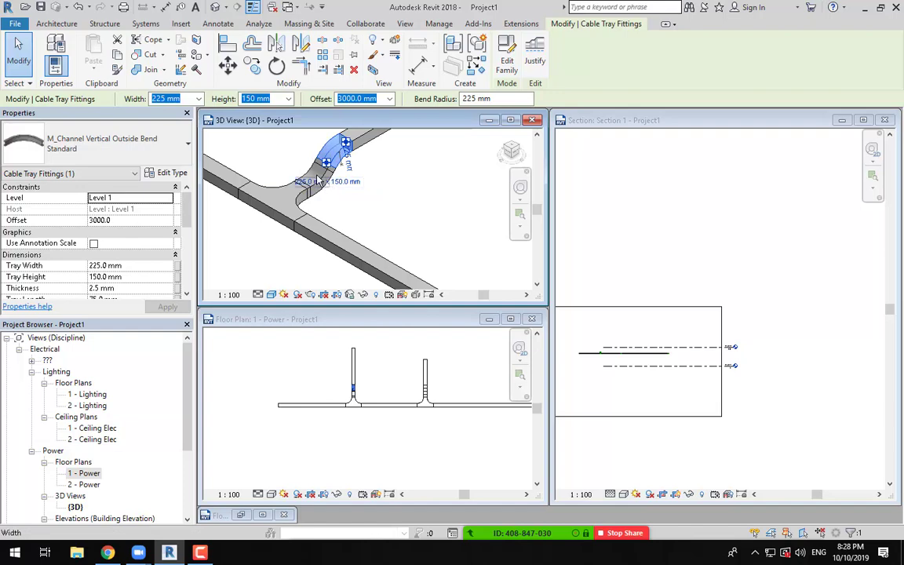
key("Escape")
left_click(324, 183)
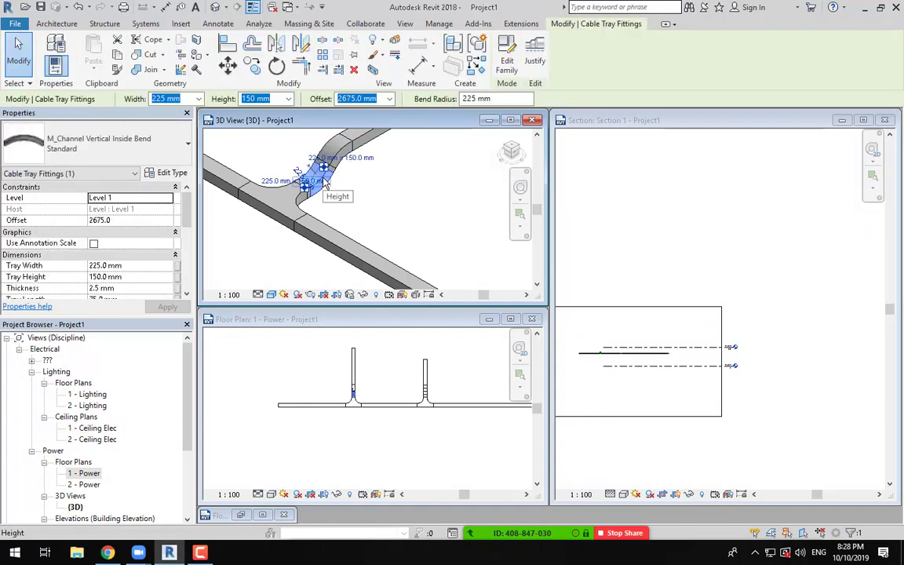
scroll(325, 184, "up", 5)
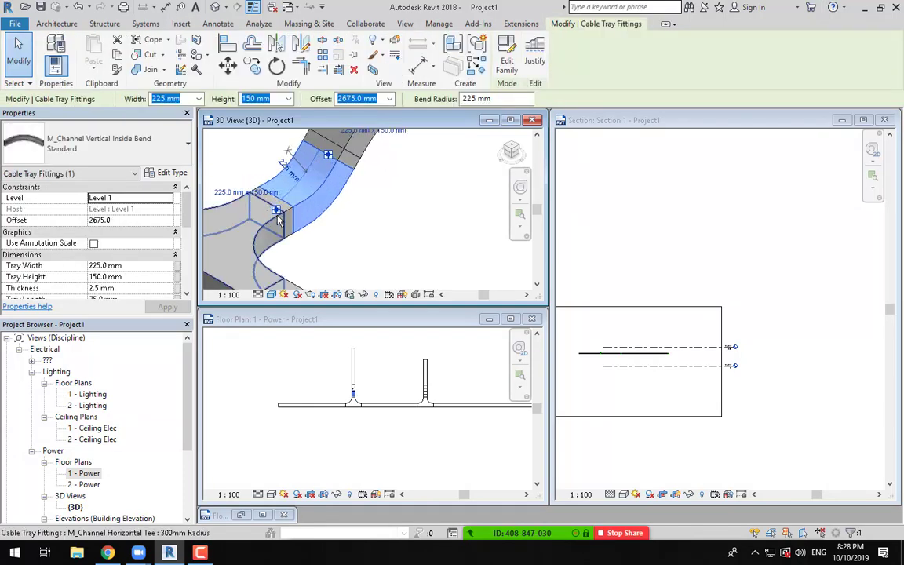
middle_click_drag(391, 269, 390, 339)
scroll(366, 218, "up", 1)
left_click(364, 188)
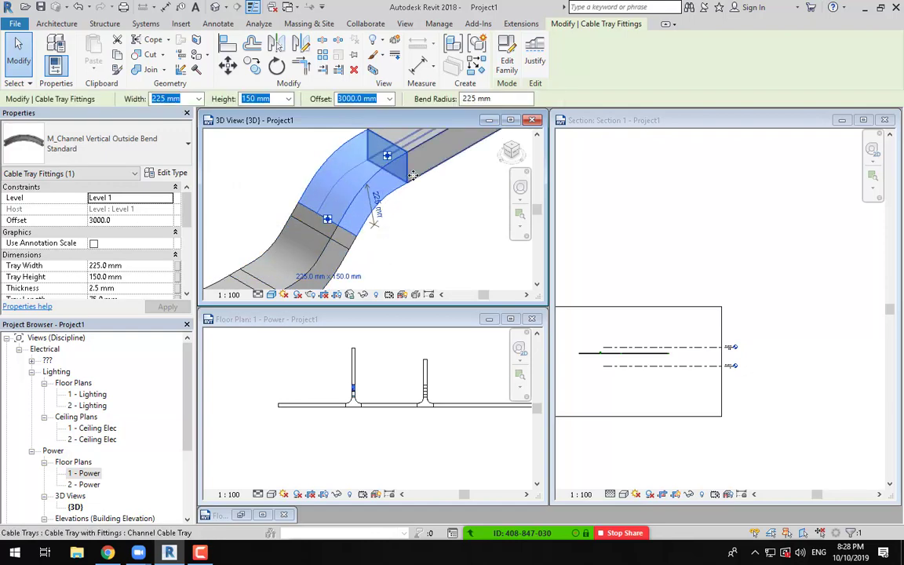
scroll(418, 231, "down", 5)
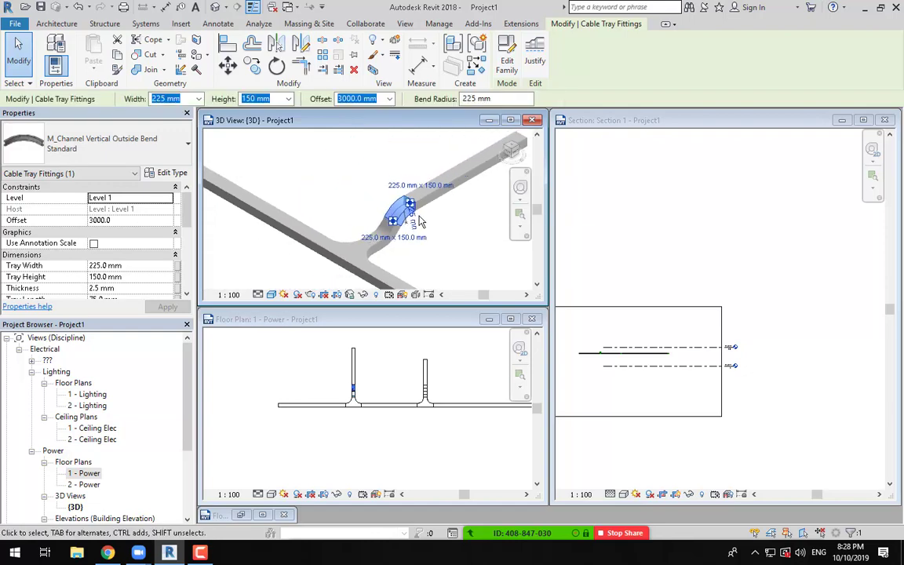
key("Escape")
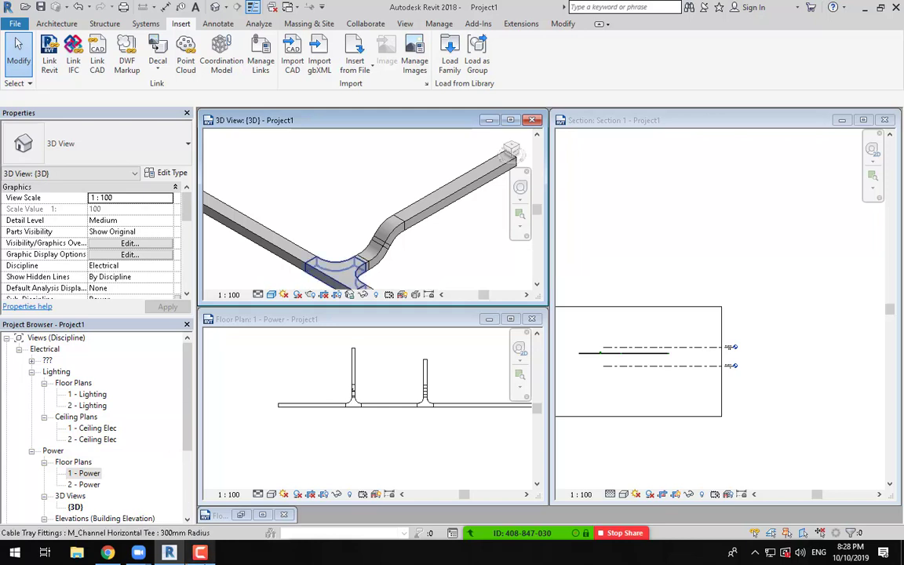
left_click(200, 552)
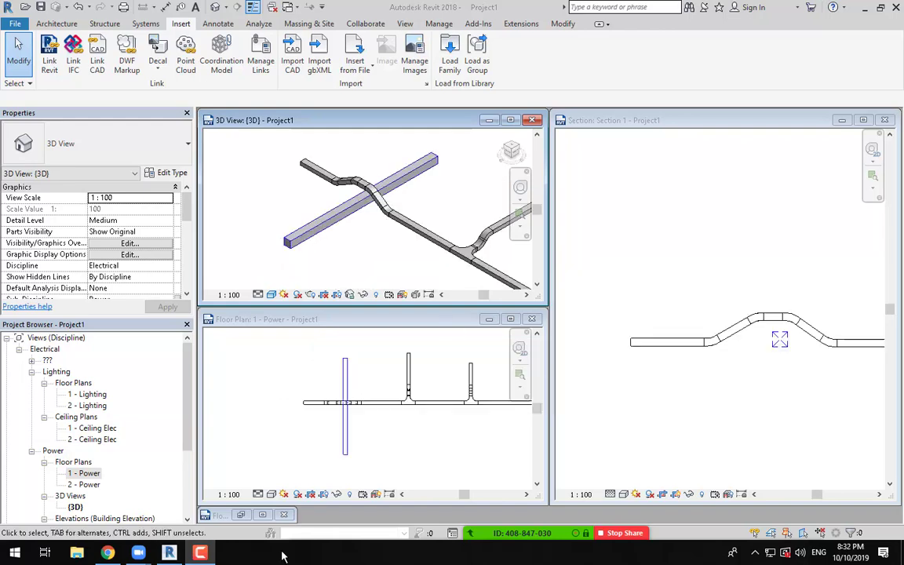
left_click(200, 553)
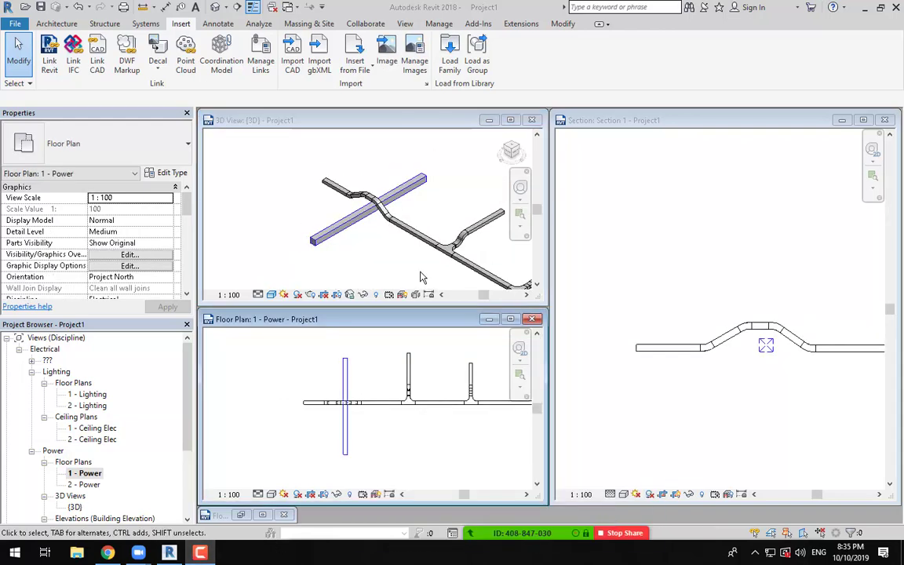
left_click(200, 552)
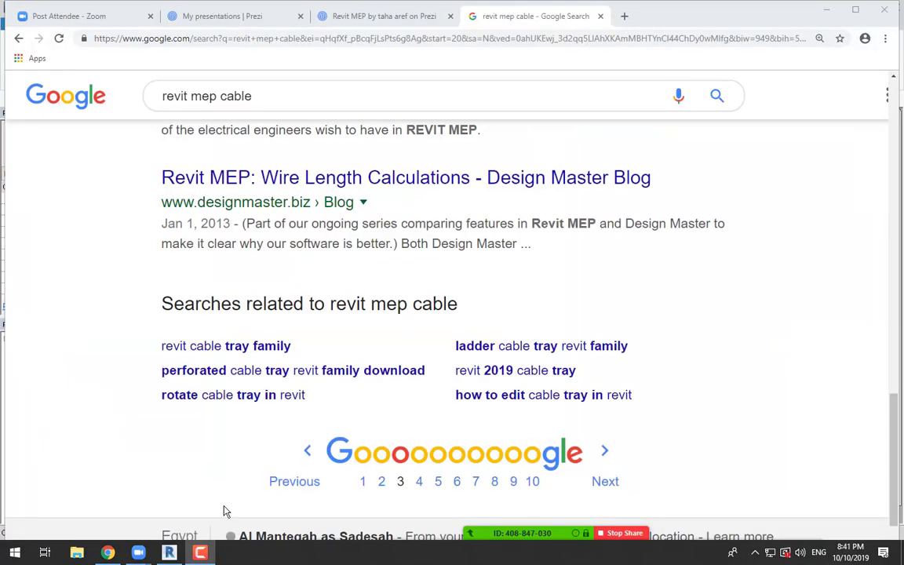
left_click(168, 552)
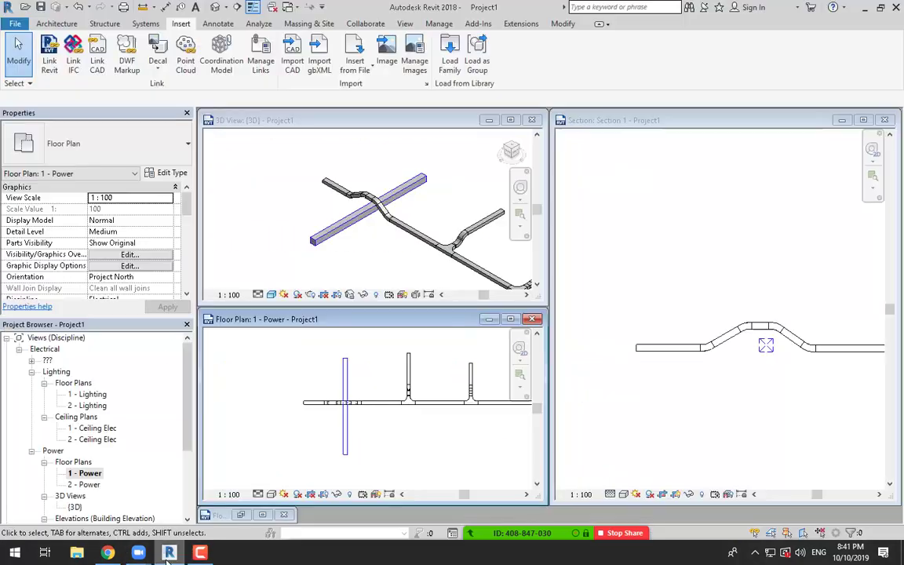
left_click(676, 289)
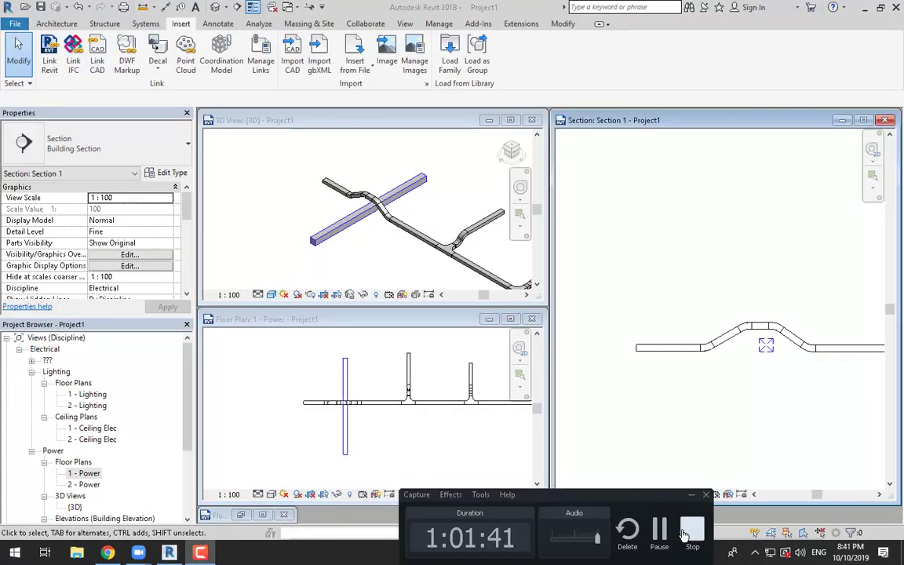
left_click(365, 253)
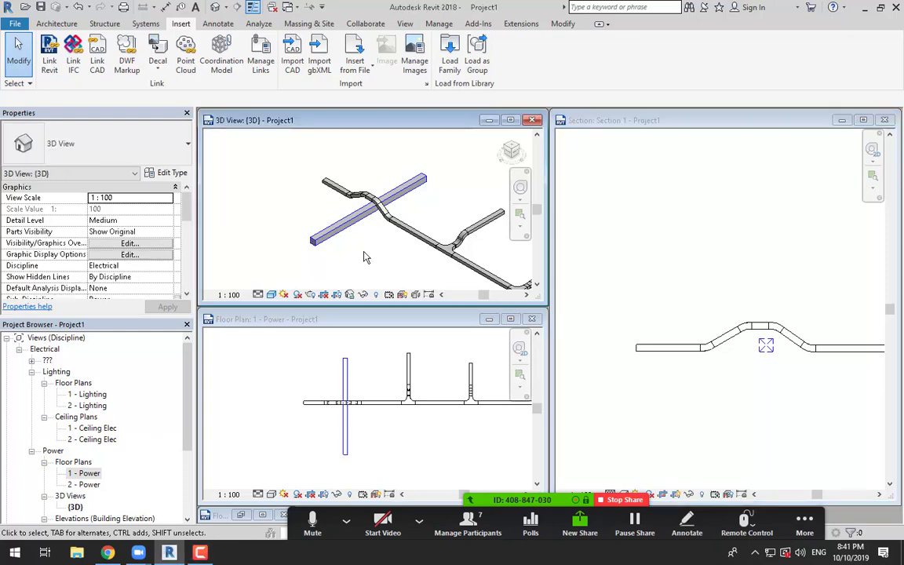
middle_click_drag(365, 253, 338, 228, "shift")
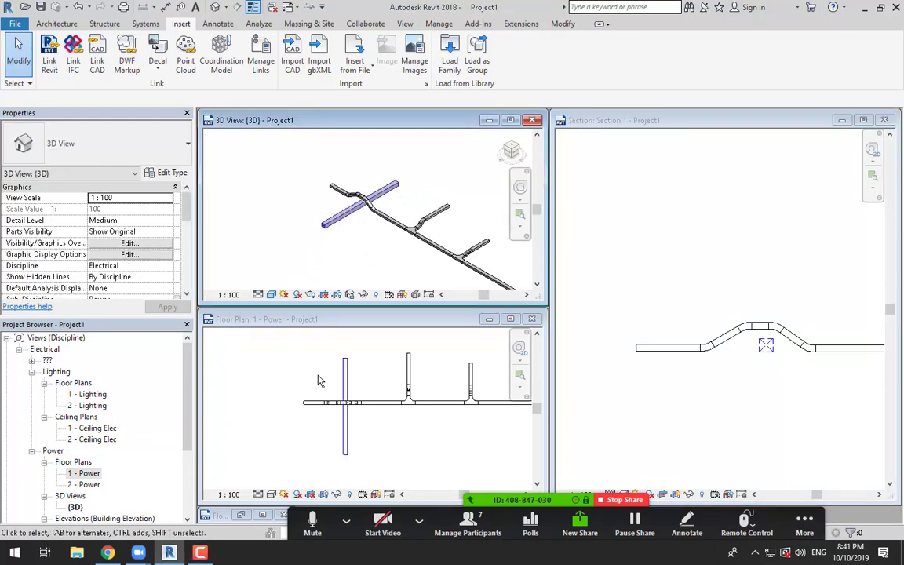
left_click(317, 378)
scroll(317, 378, "up", 2)
left_click(365, 252)
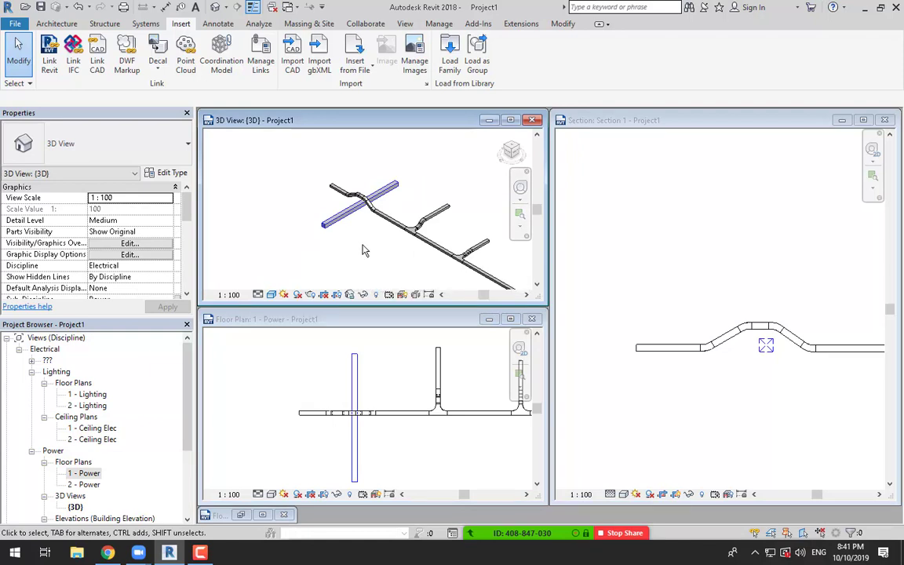
scroll(339, 215, "down", 2)
scroll(323, 218, "up", 2)
scroll(336, 213, "up", 2)
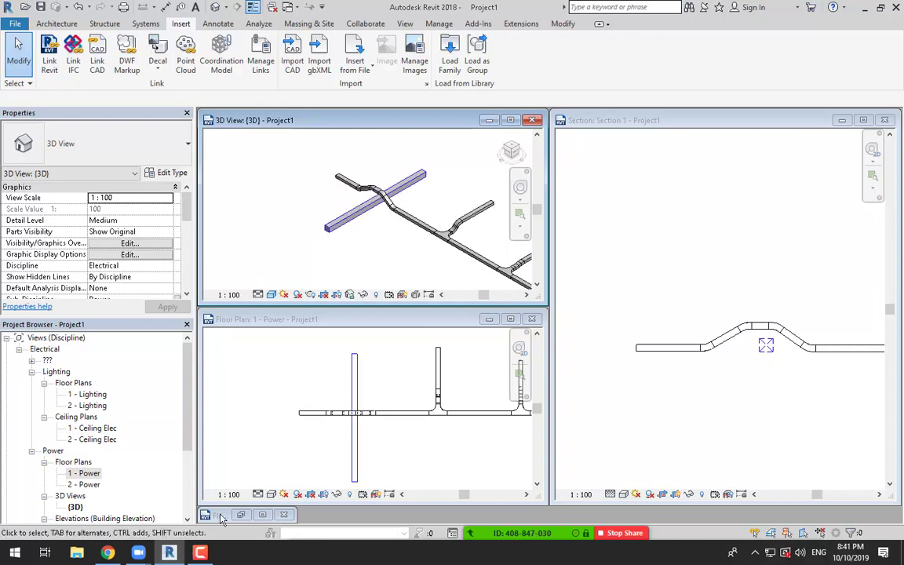
left_click(202, 553)
left_click(203, 554)
Step: Review the fittings assigned in the type properties of the main tray segment between the crossing beam and the first branch
left_click(409, 217)
left_click(189, 173)
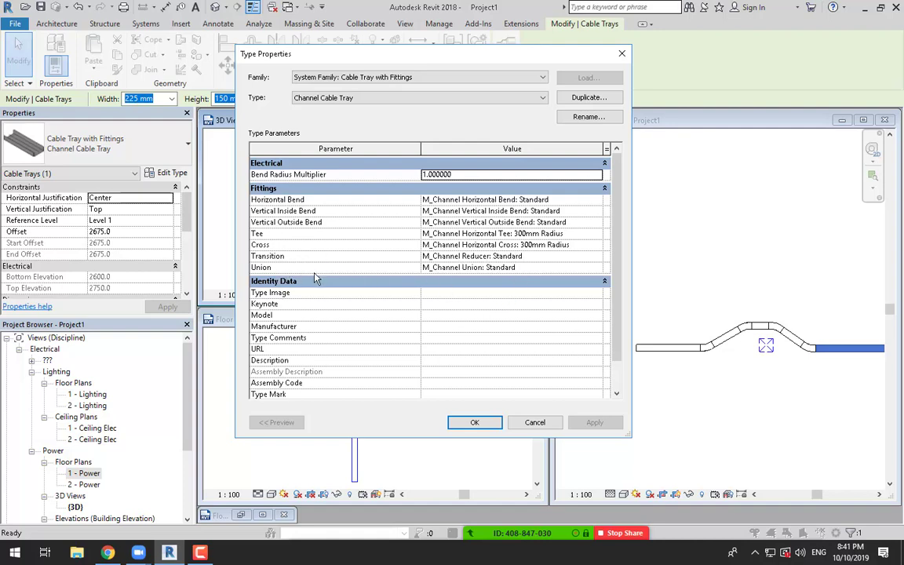
left_click(477, 419)
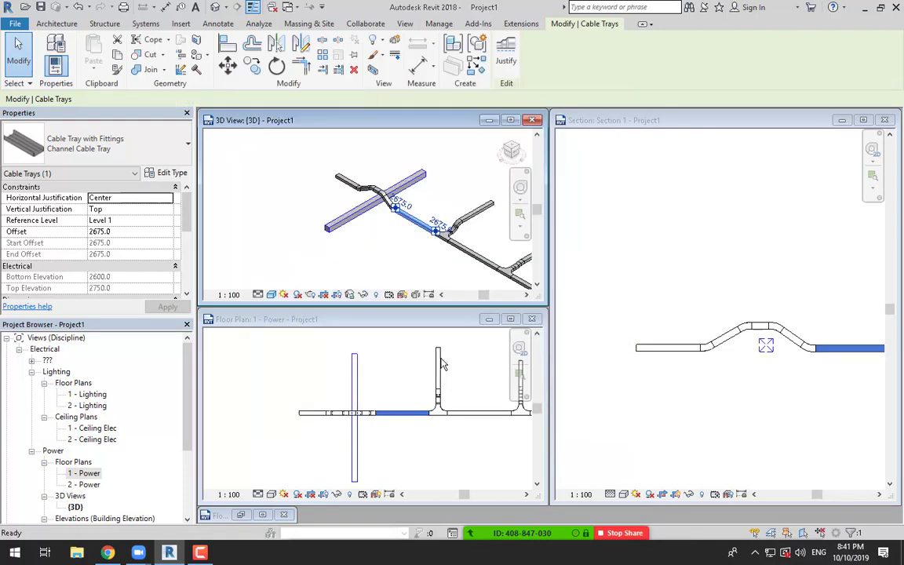
left_click(383, 233)
left_click(667, 386)
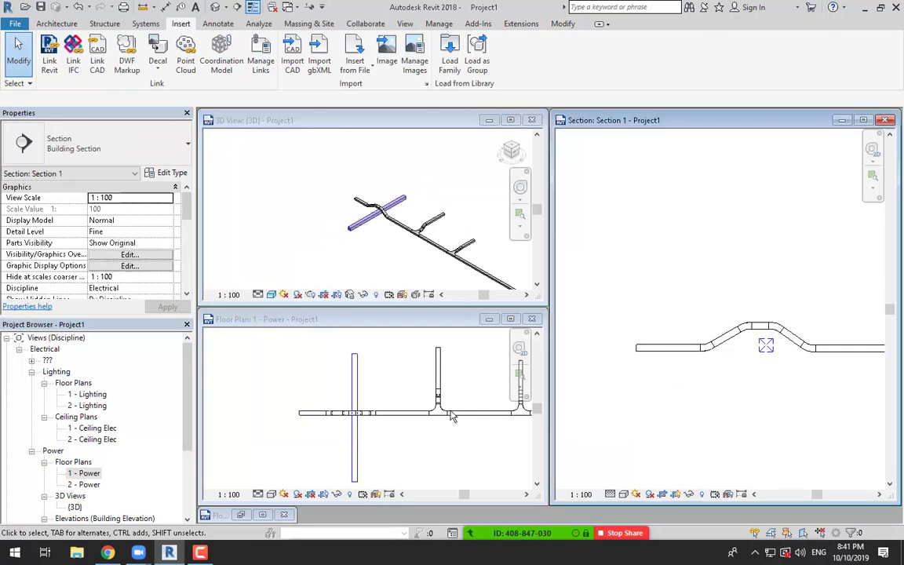
left_click(402, 377)
scroll(759, 413, "down", 6)
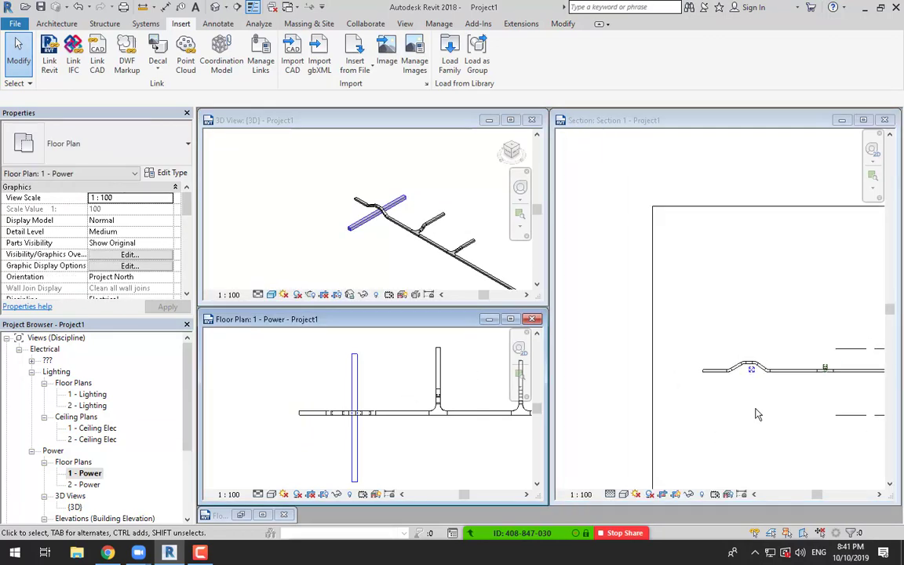
left_click(579, 404)
left_click(281, 376)
scroll(419, 438, "down", 5)
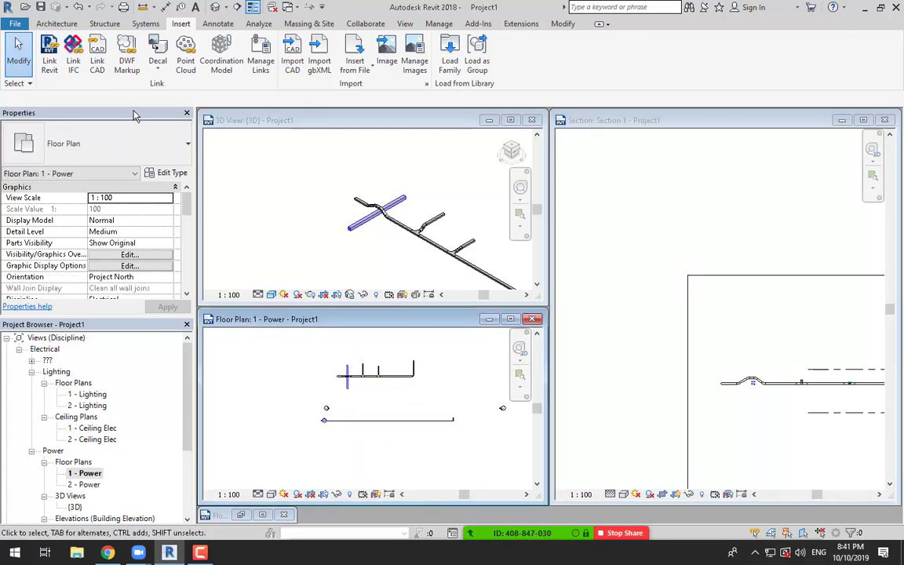
left_click(145, 23)
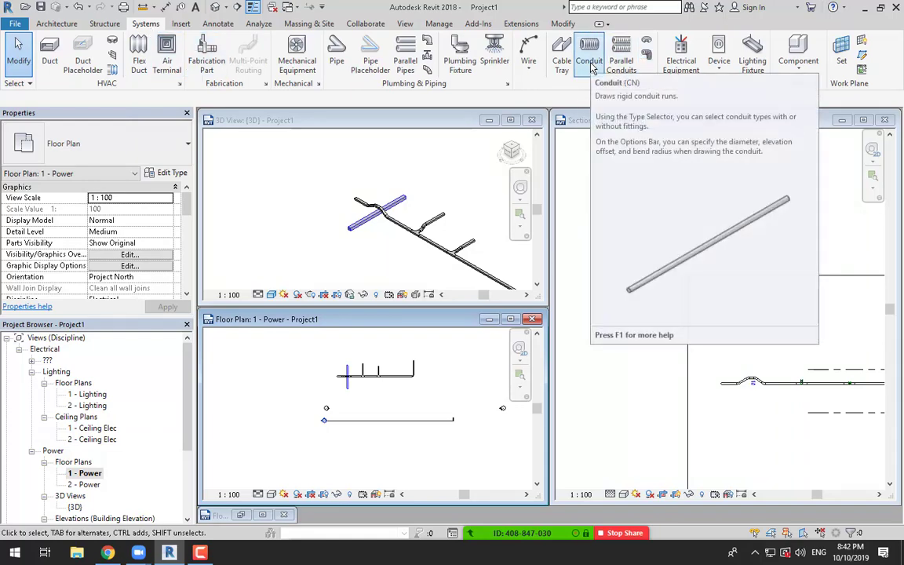
Step: Save the project in the Documents folder as lec 2
left_click(408, 242)
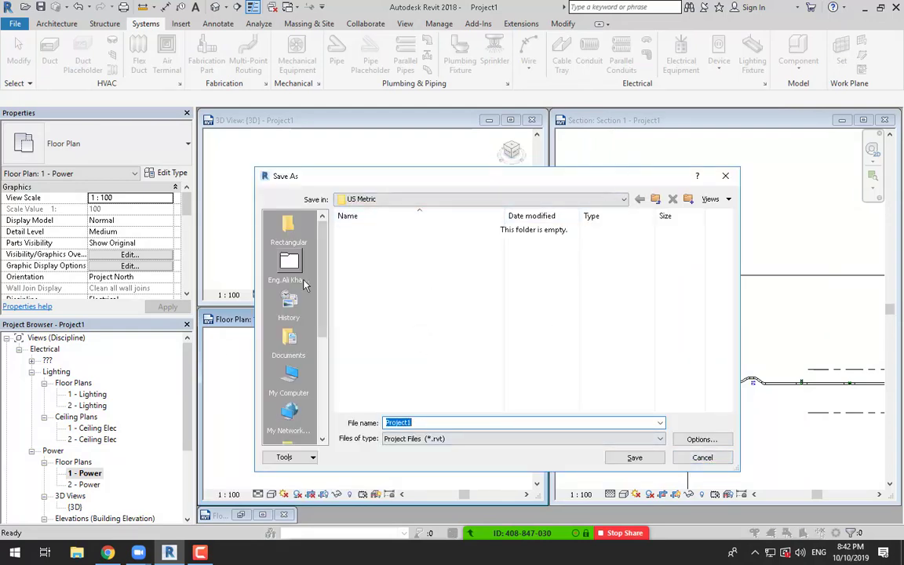
left_click(289, 344)
double_click(416, 424)
type("lec ")
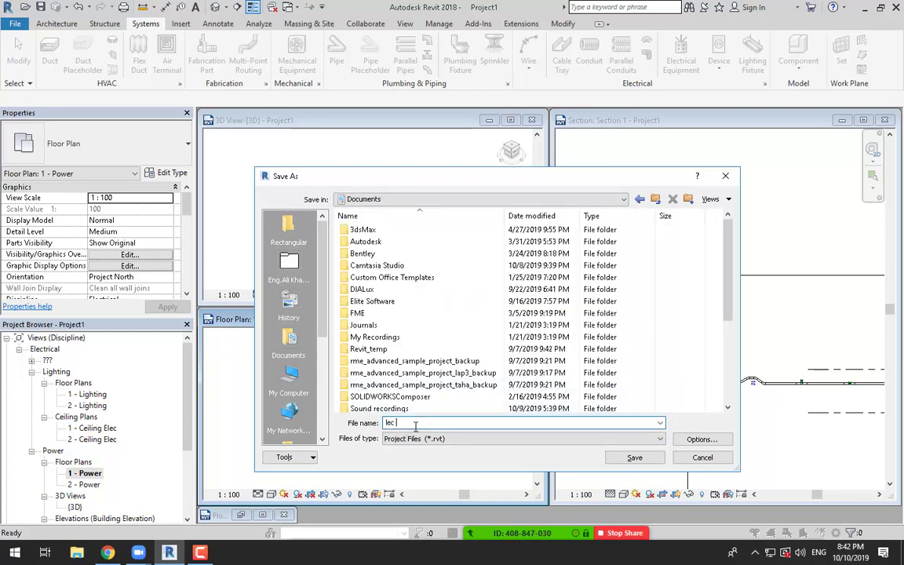
type("3")
key("Return")
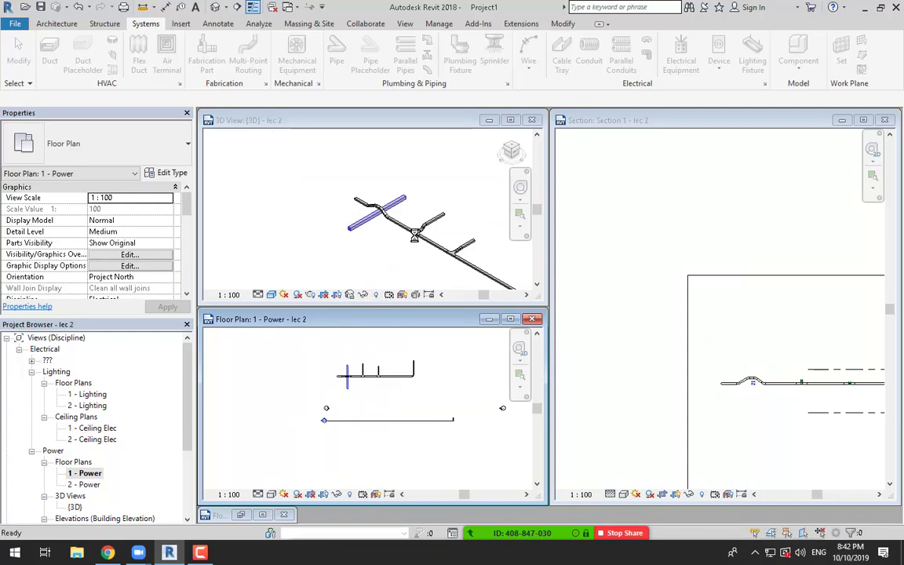
key("c")
key("n")
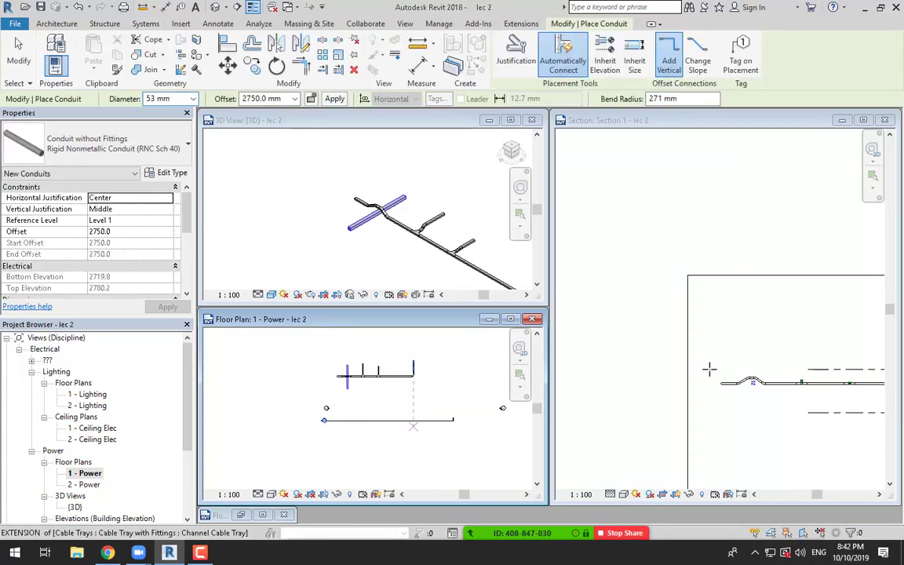
scroll(708, 369, "down", 2)
left_click(697, 346)
scroll(407, 398, "up", 4)
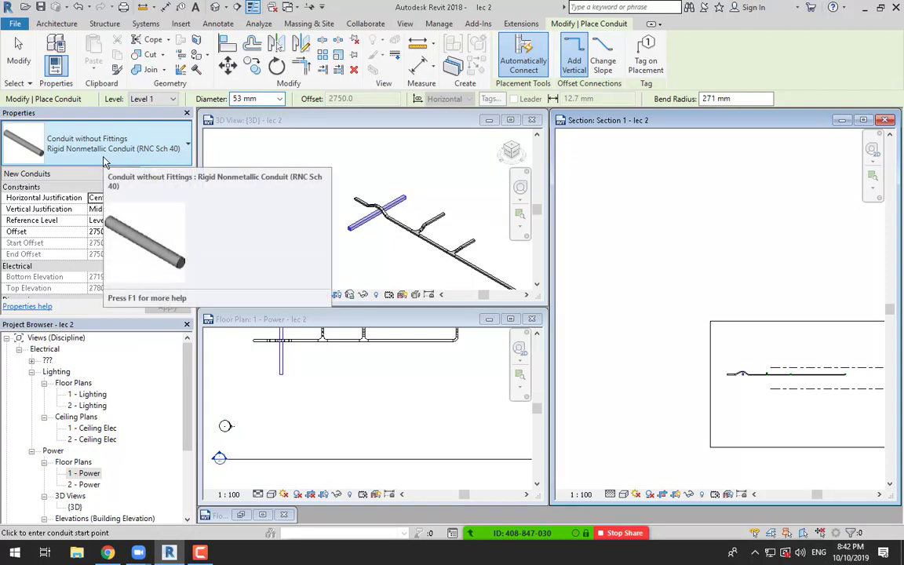
key("Escape")
key("Escape")
Step: Check the cable tray type of the main tray segment between the two branches in the power floor plan
scroll(338, 382, "down", 1)
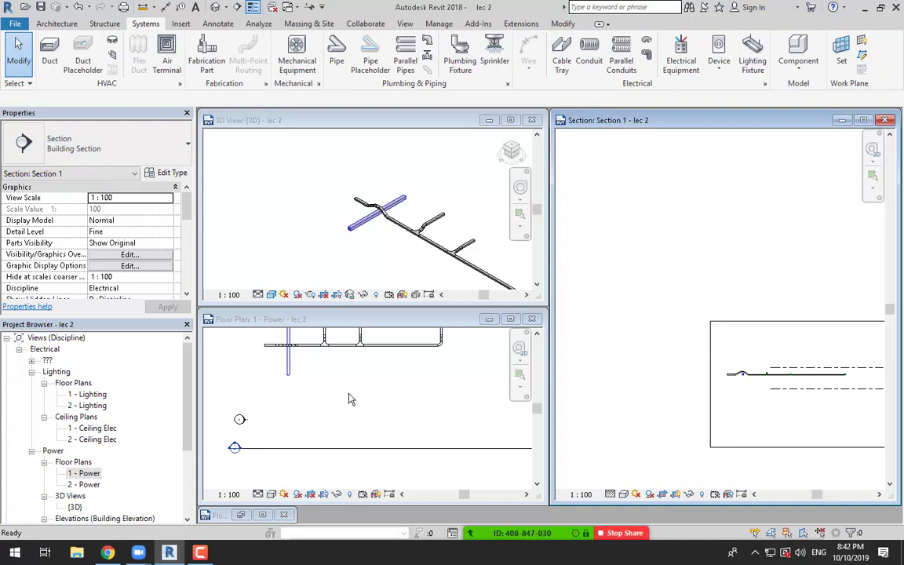
scroll(350, 399, "down", 2)
left_click(346, 396)
middle_click_drag(346, 395, 346, 391)
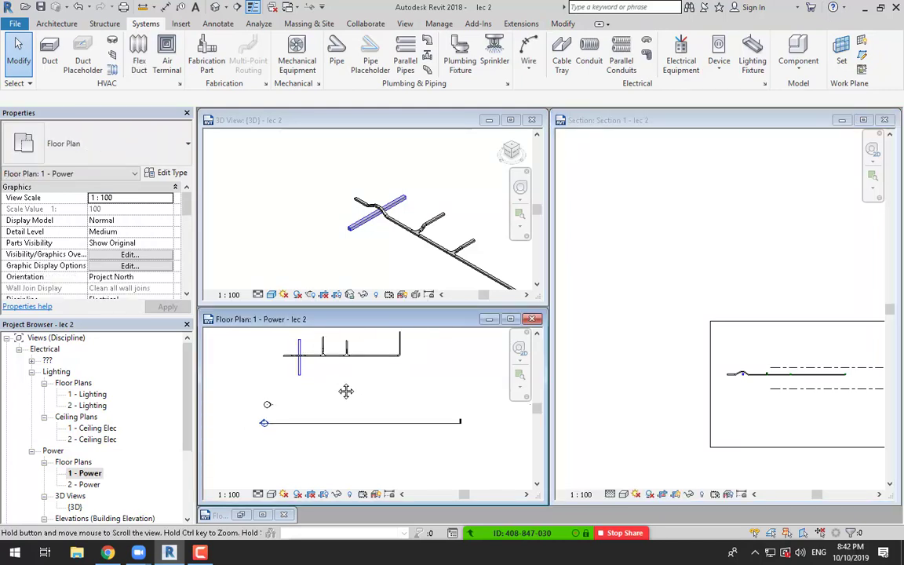
scroll(338, 388, "up", 1)
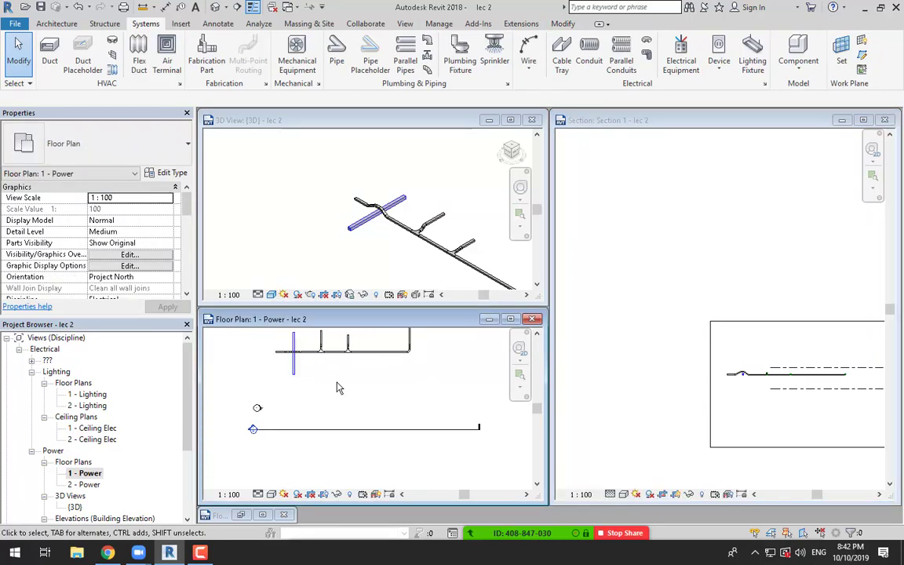
scroll(328, 368, "up", 4)
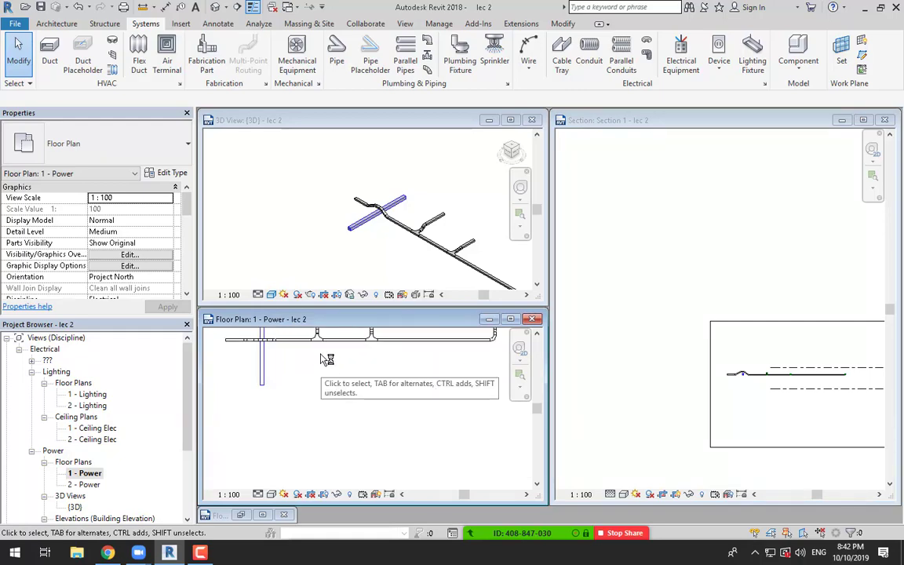
scroll(349, 349, "up", 1)
left_click(368, 335)
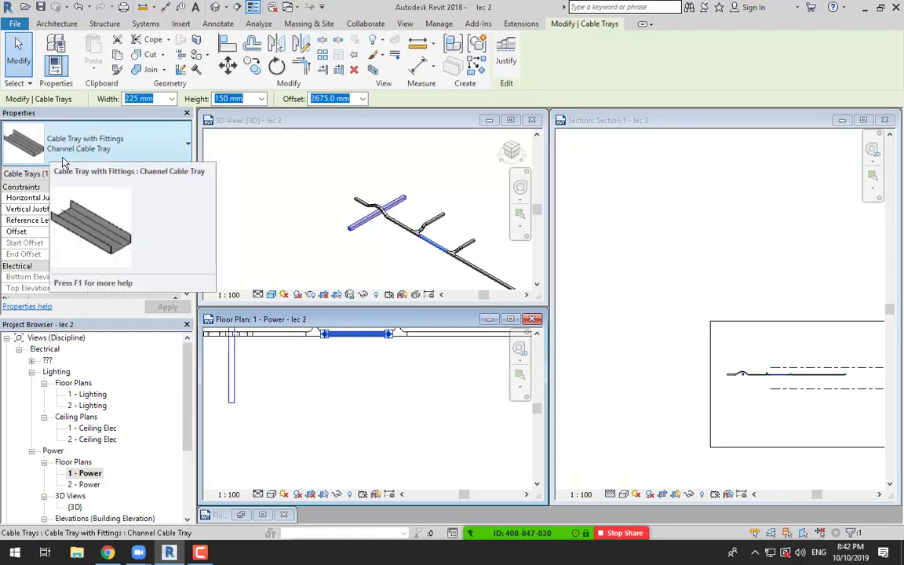
left_click(353, 397)
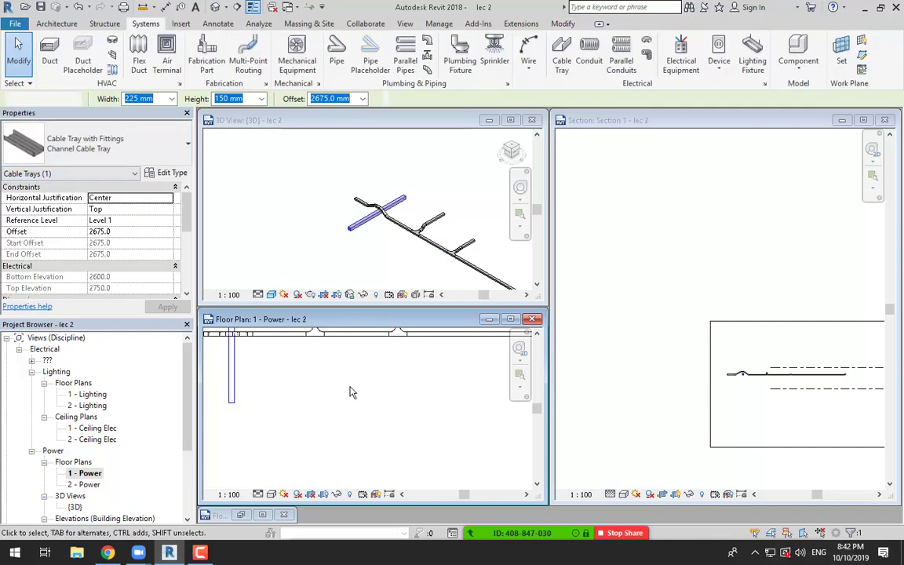
Step: Start placing a new cable tray in the power floor plan with the Ladder Cable Tray type with fittings
scroll(351, 380, "down", 2)
scroll(349, 378, "down", 1)
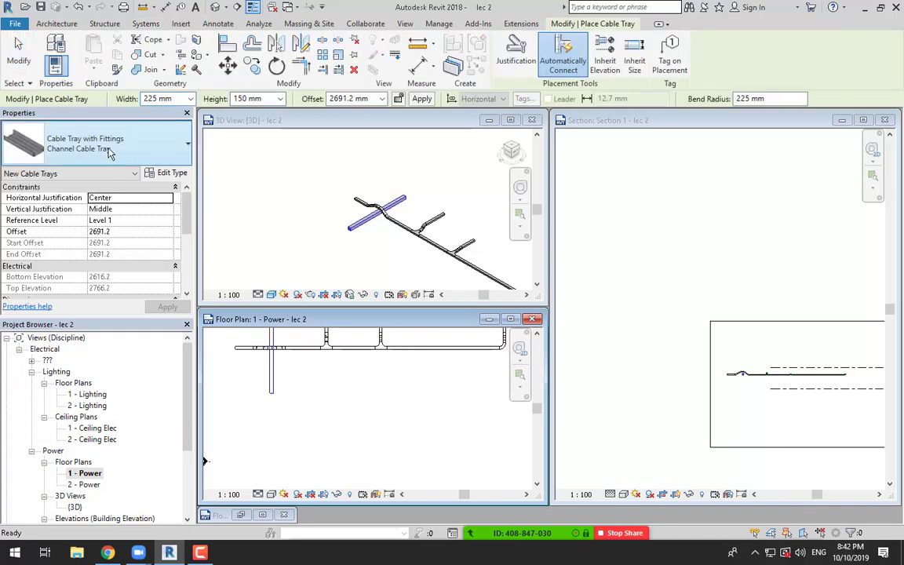
left_click(145, 151)
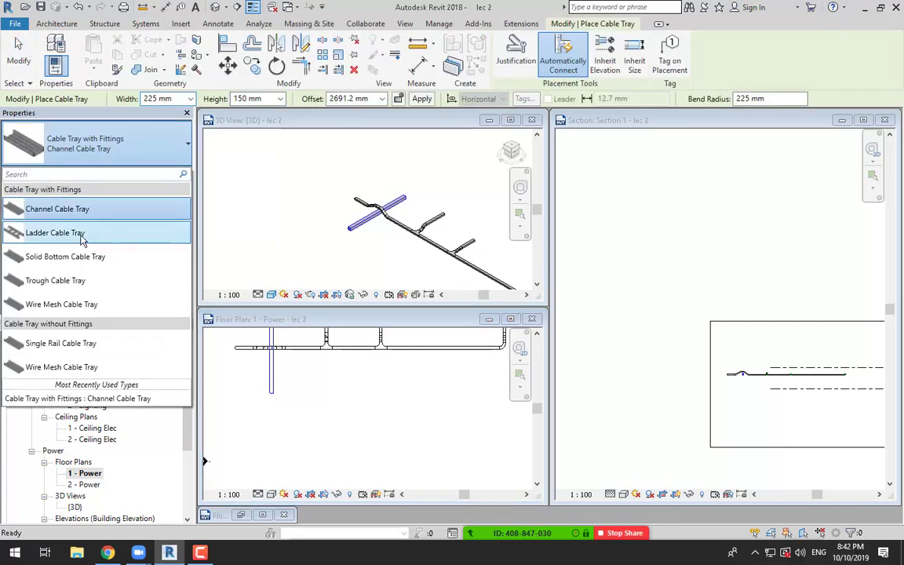
mouse_move(85, 239)
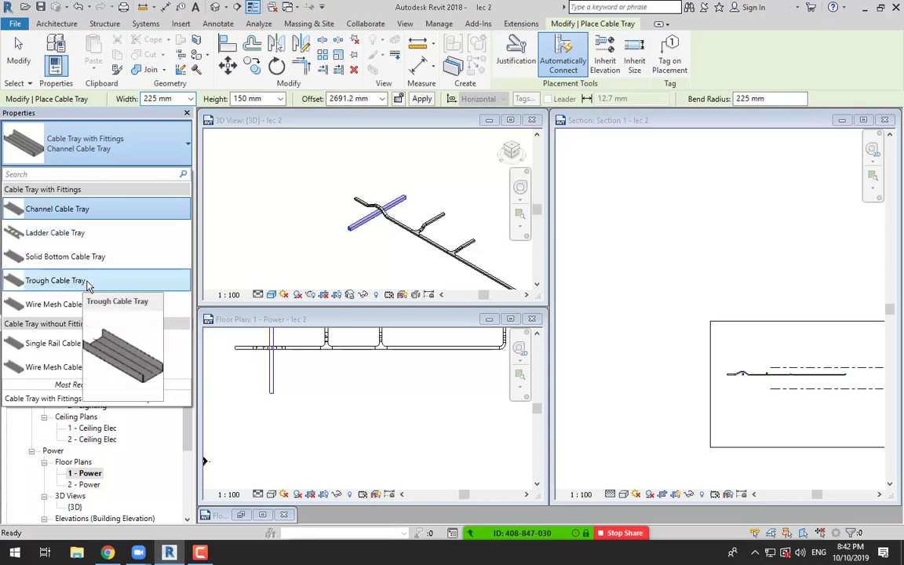
mouse_move(88, 285)
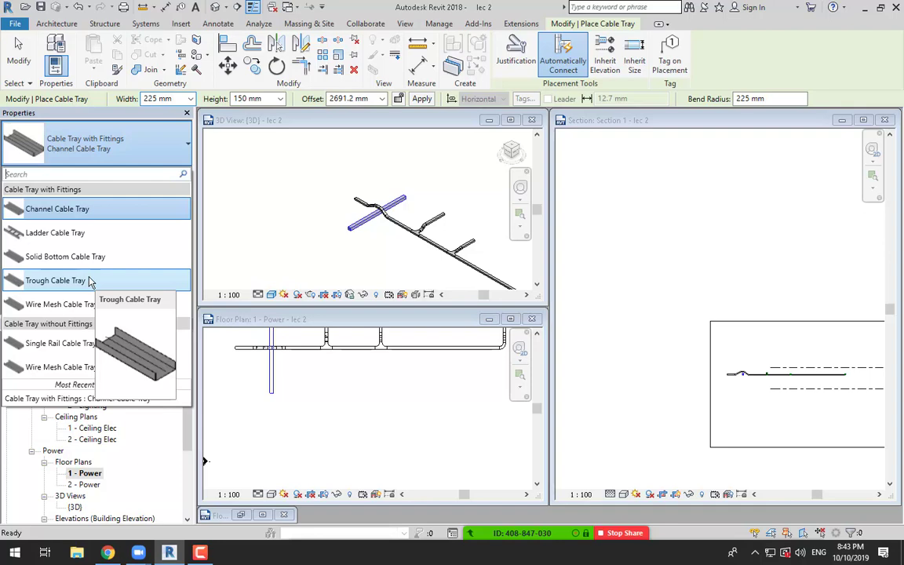
left_click(78, 233)
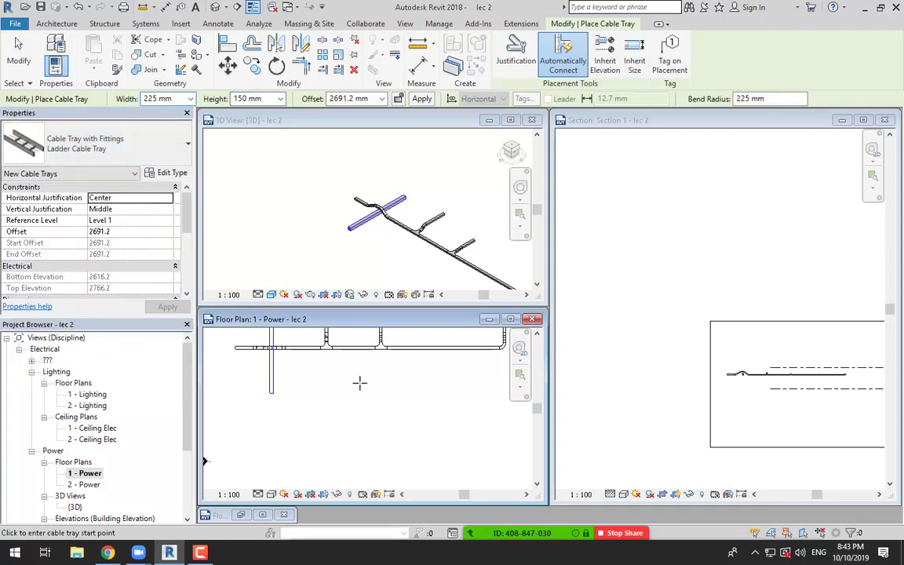
Step: Draw an L-shaped ladder cable tray below the main tray, with a long horizontal run and a shorter leg turning up toward it
mouse_move(309, 387)
middle_mouse_down()
mouse_move(307, 357)
mouse_move(300, 376)
middle_mouse_up()
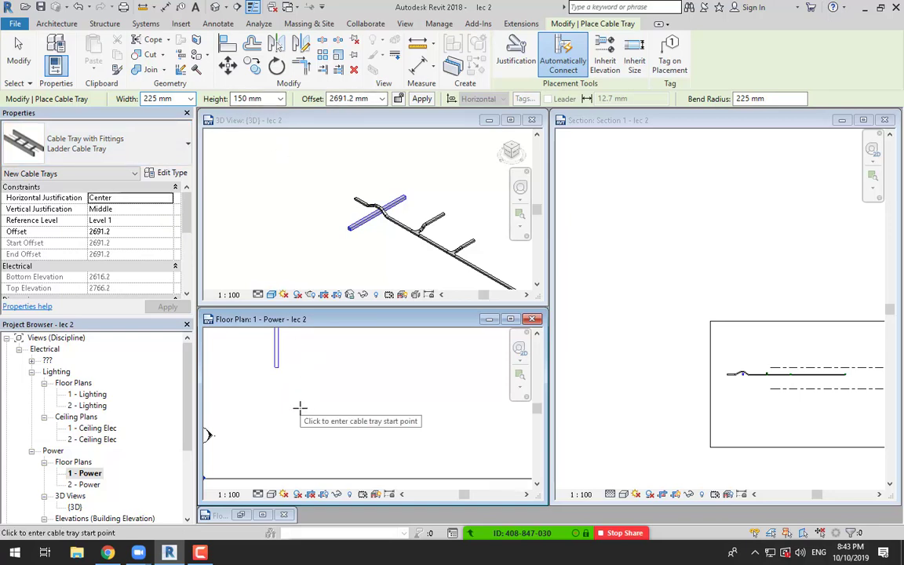
left_click(262, 401)
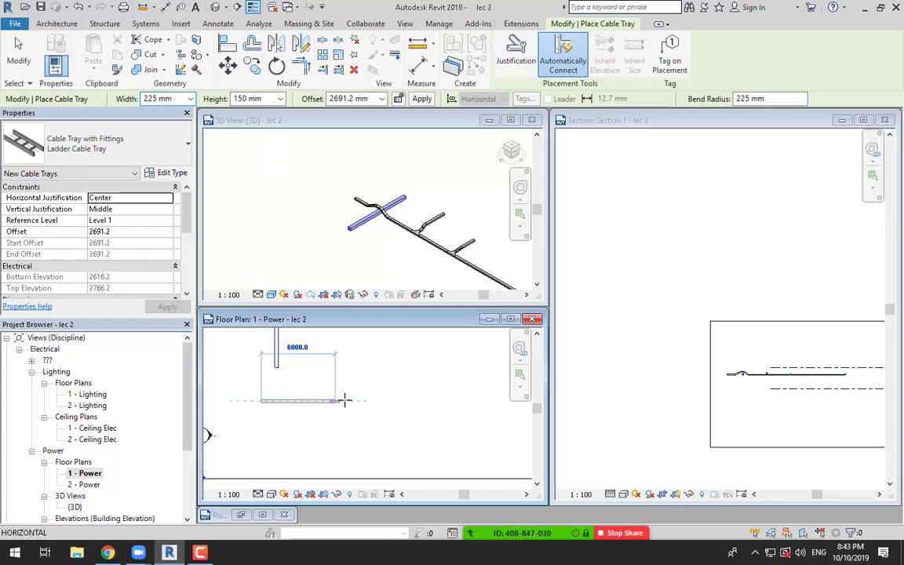
left_click(398, 400)
scroll(398, 358, "down", 1)
middle_click_drag(405, 367, 395, 392)
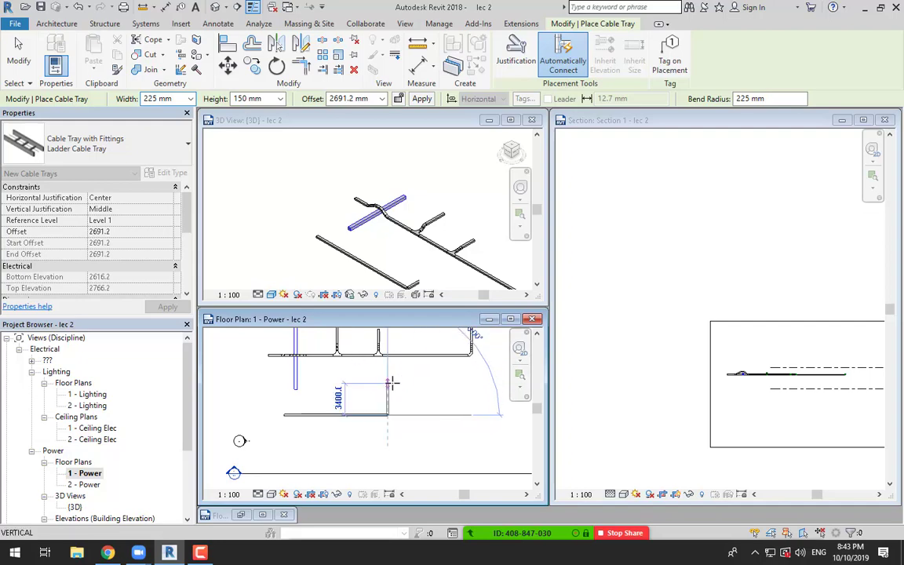
left_click(390, 378)
key("Escape")
key("Escape")
scroll(314, 407, "up", 2)
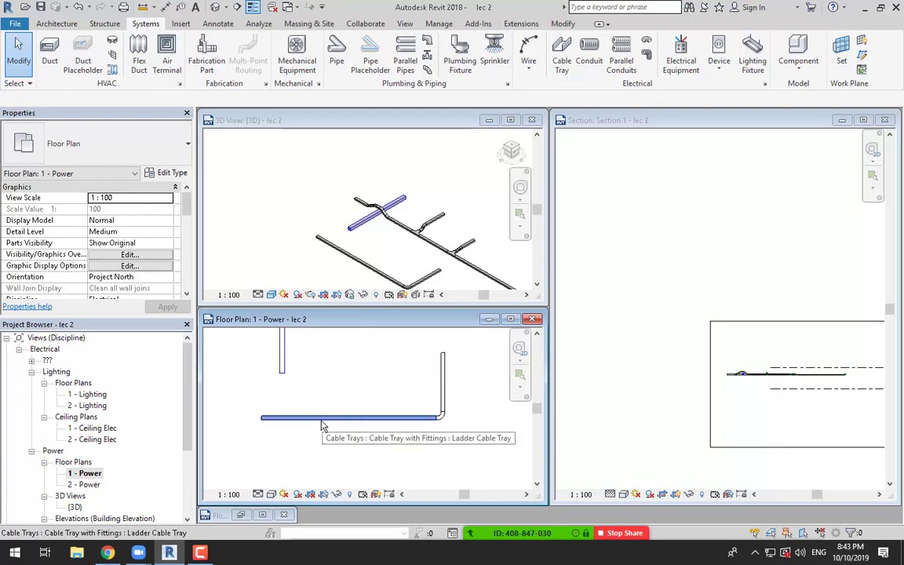
Step: Set the power floor plan's detail level to Fine and inspect the ladder cable tray's rungs up close
left_click(258, 494)
left_click(276, 478)
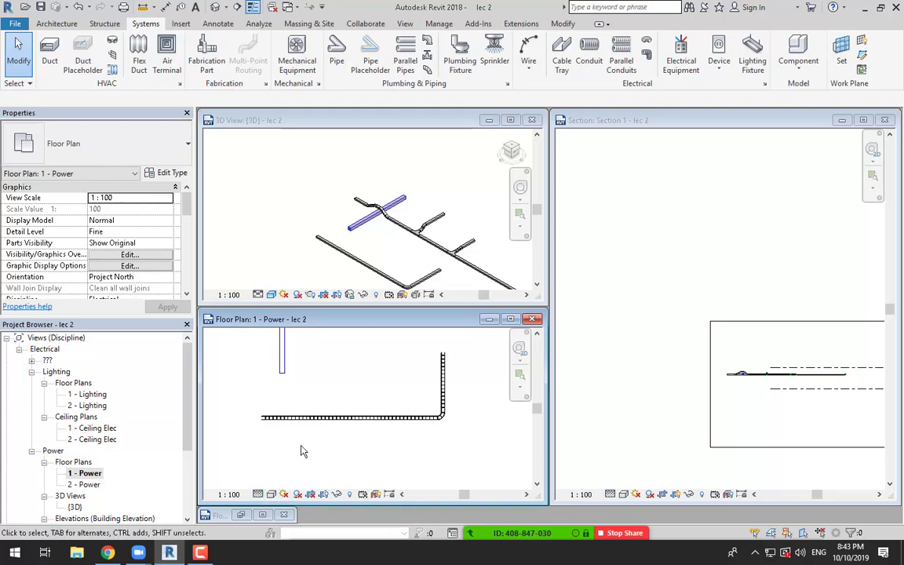
scroll(290, 424, "up", 2)
scroll(285, 423, "up", 1)
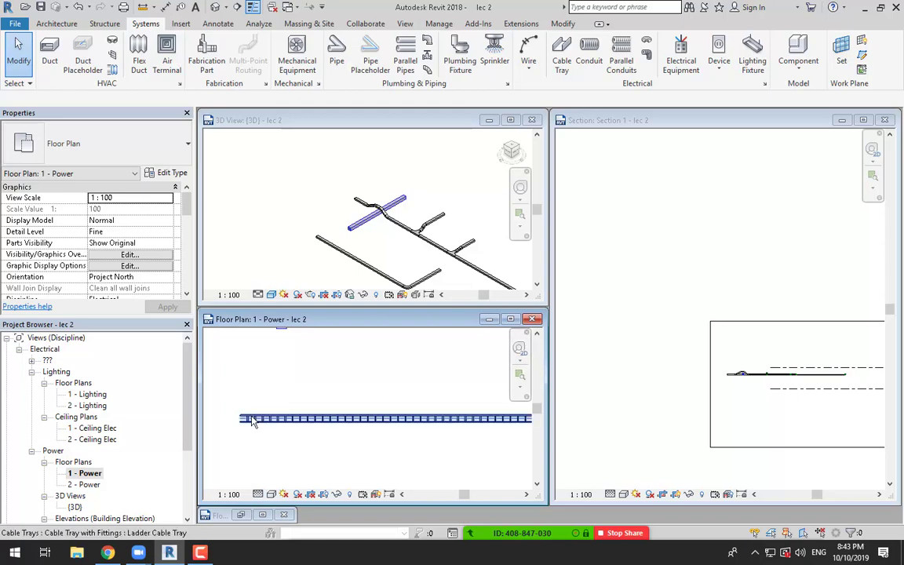
left_click(258, 494)
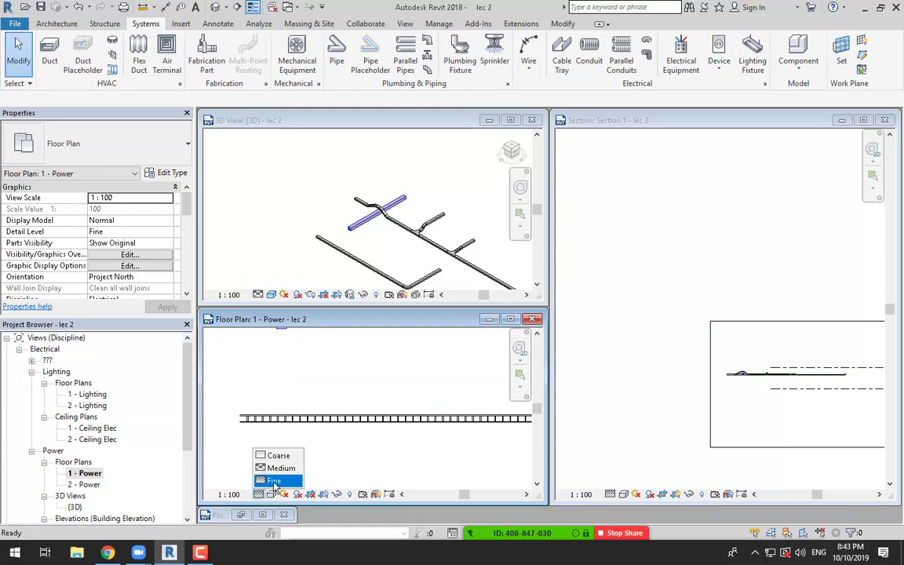
left_click(274, 480)
scroll(361, 392, "down", 3)
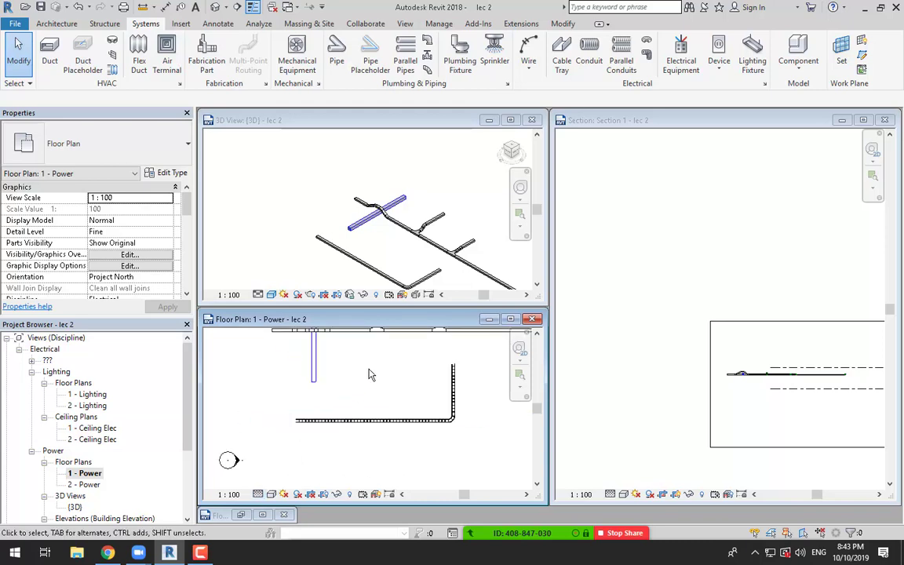
Step: Delete all cable trays, including the main run with its branches, the crossing element and the L-shaped ladder tray, from the power floor plan
middle_click_drag(391, 381, 395, 392)
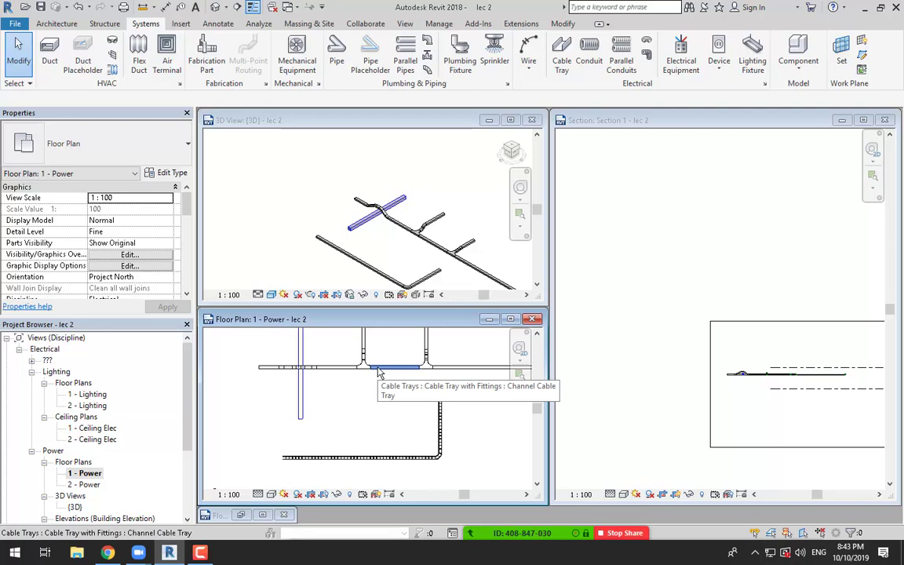
scroll(397, 397, "down", 3)
middle_click_drag(405, 403, 379, 445)
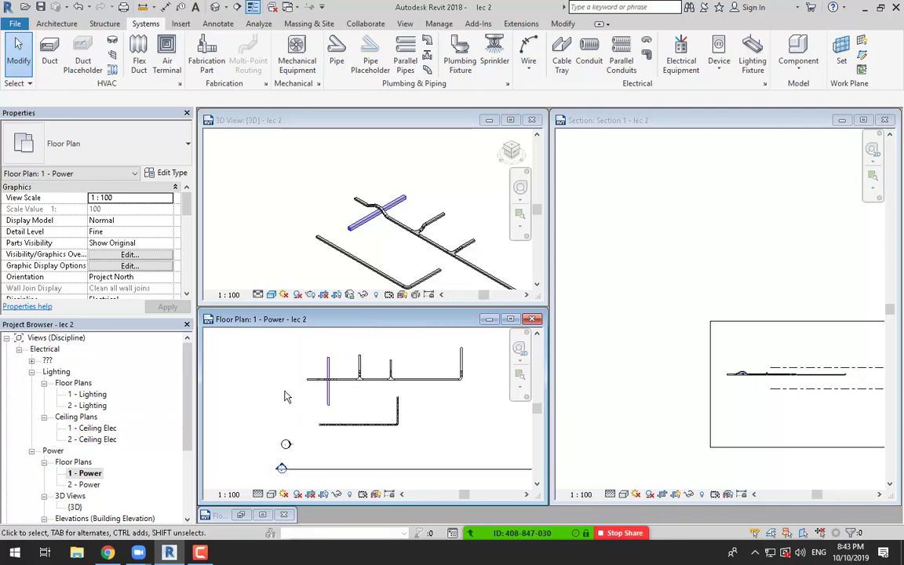
scroll(390, 421, "down", 2)
left_click_drag(288, 364, 452, 457)
key("Delete")
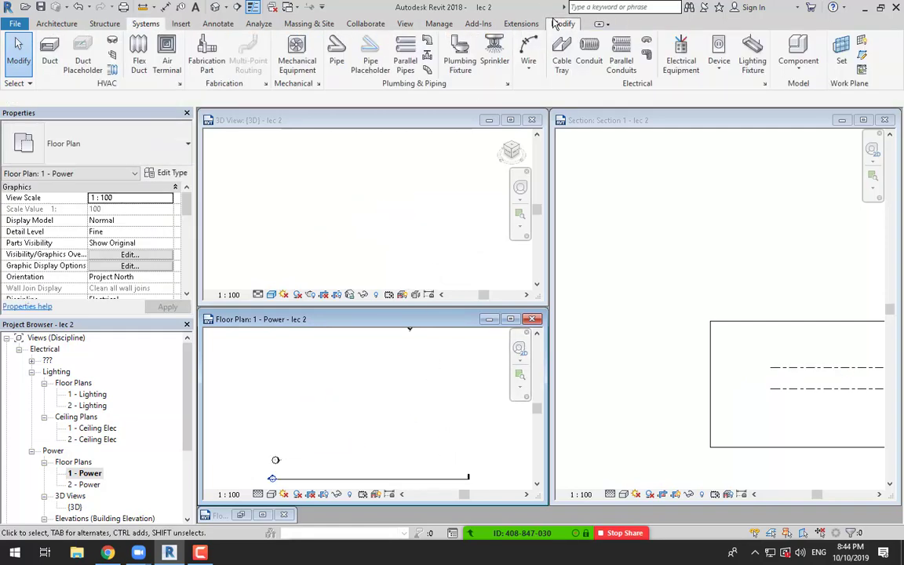
Step: Start placing a conduit of the type Conduit without Fittings, Rigid Nonmetallic Conduit (RNC Sch 40)
left_click(589, 54)
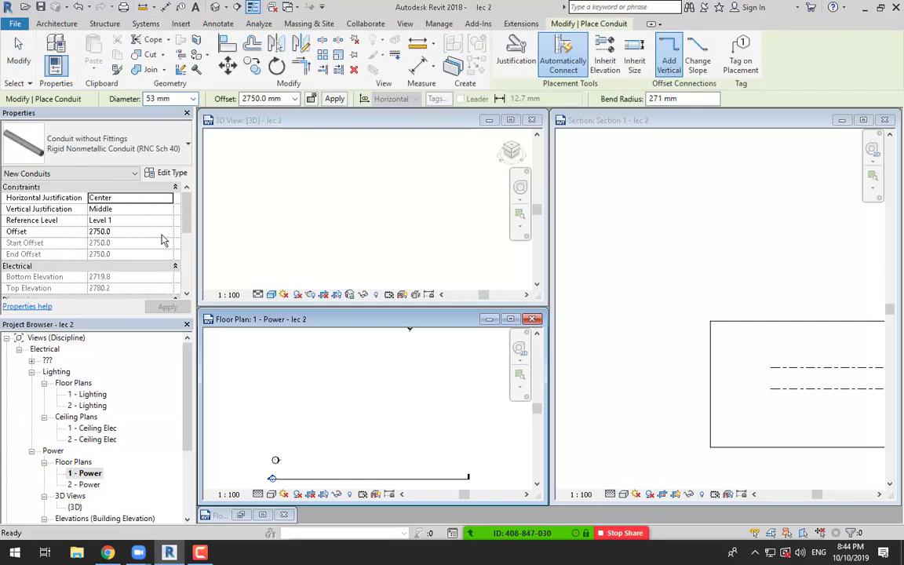
left_click(172, 149)
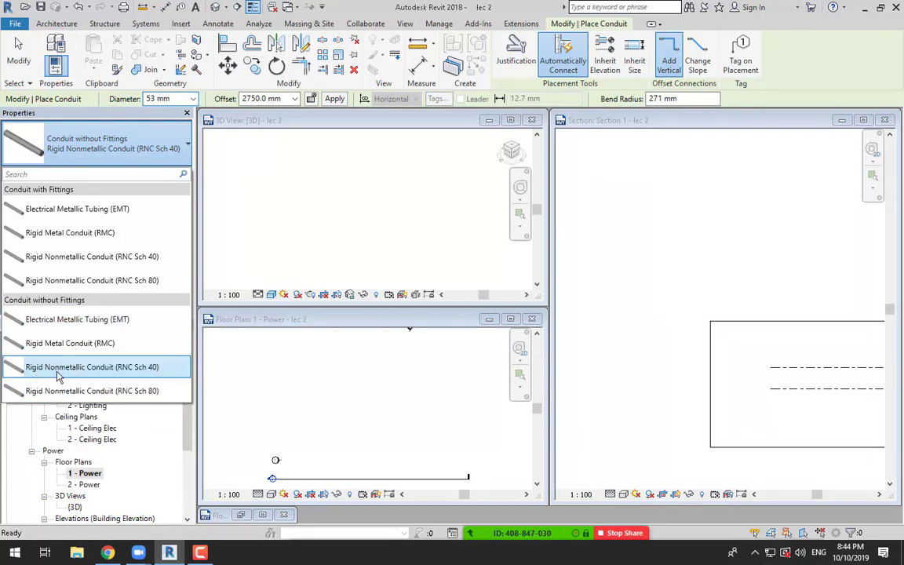
left_click(151, 369)
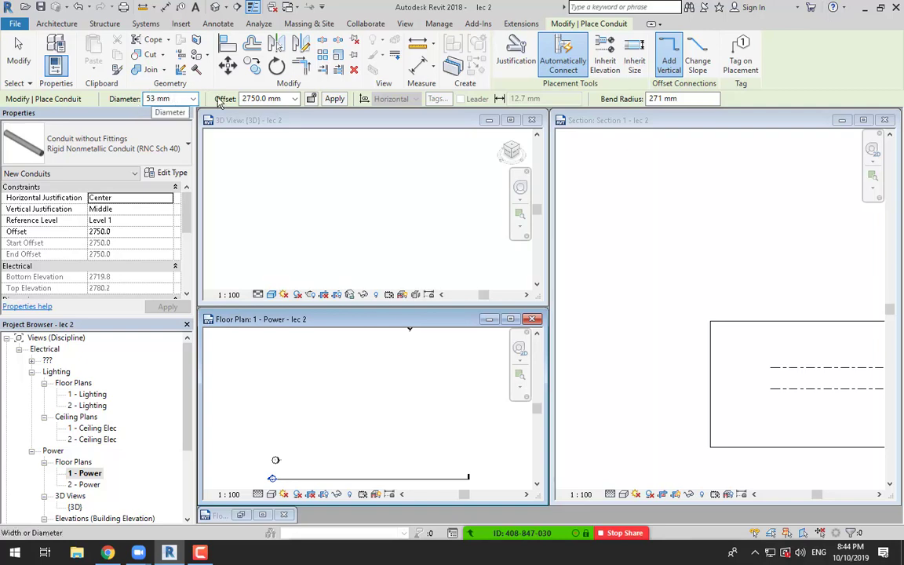
left_click_drag(283, 98, 232, 106)
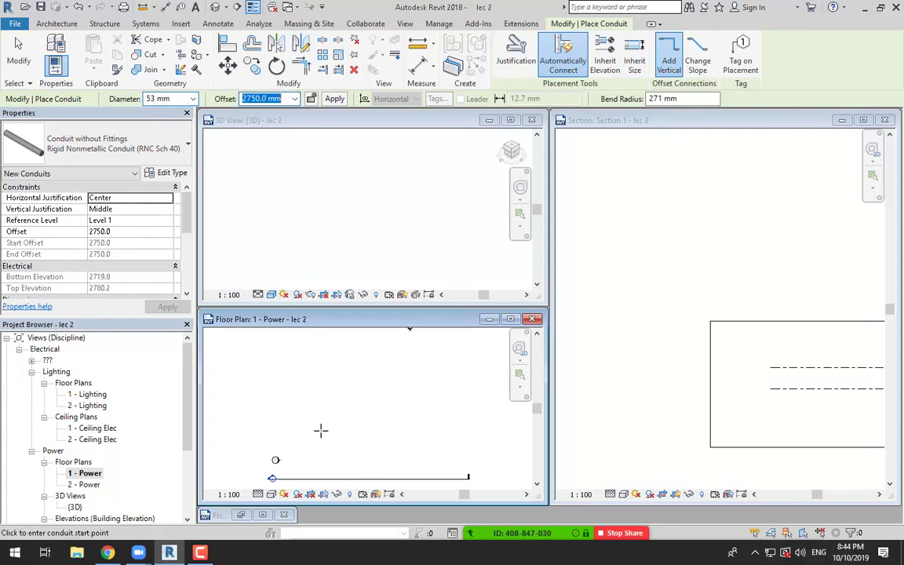
Step: Begin drawing a horizontal conduit run above the section line in the power floor plan
middle_click_drag(344, 426, 305, 387)
scroll(311, 406, "up", 1)
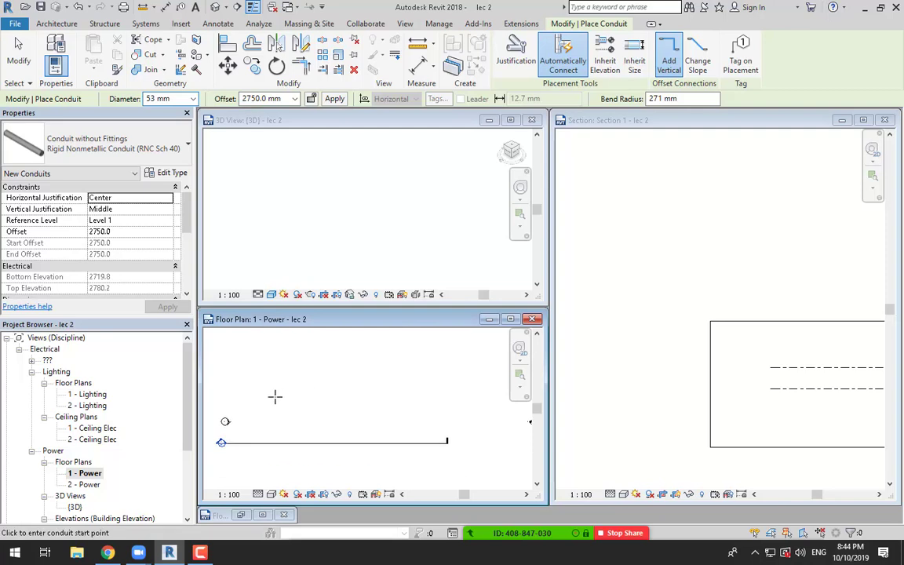
left_click(259, 395)
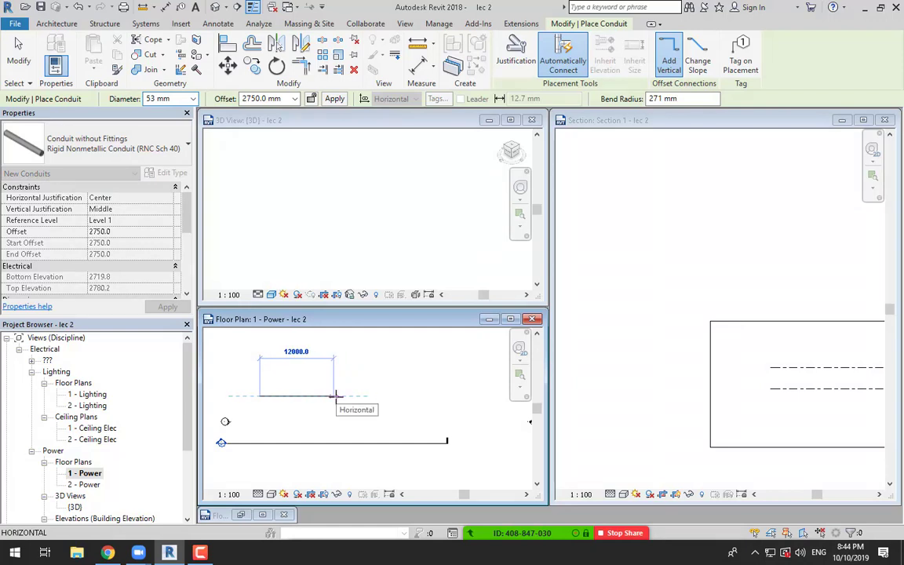
Step: Finish drawing the horizontal 53 mm conduit at 2750 mm offset in the 1 - Power plan, with a length of 12000 mm
left_click(334, 395)
key("Escape")
key("Escape")
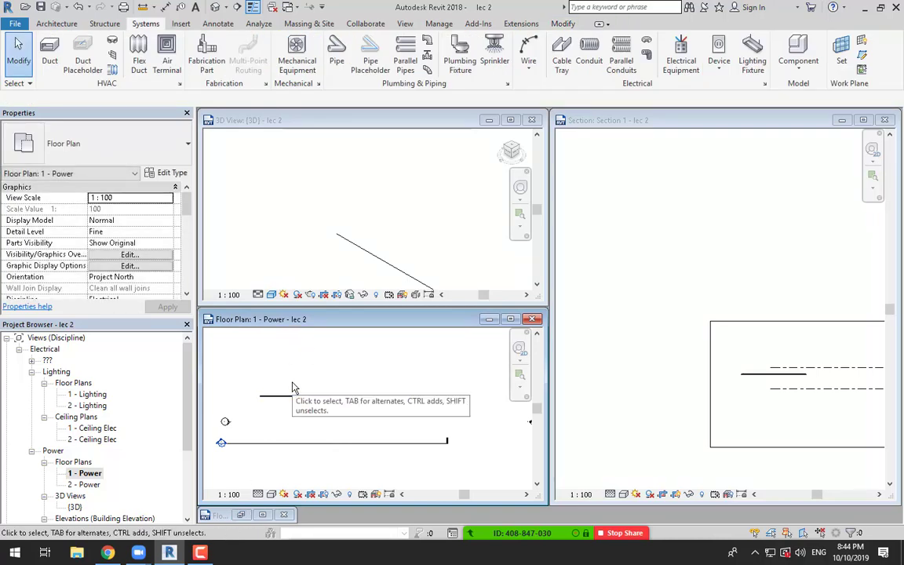
Step: Review the type properties of the drawn conduit, including its fittings and the available Standard options
scroll(292, 388, "up", 3)
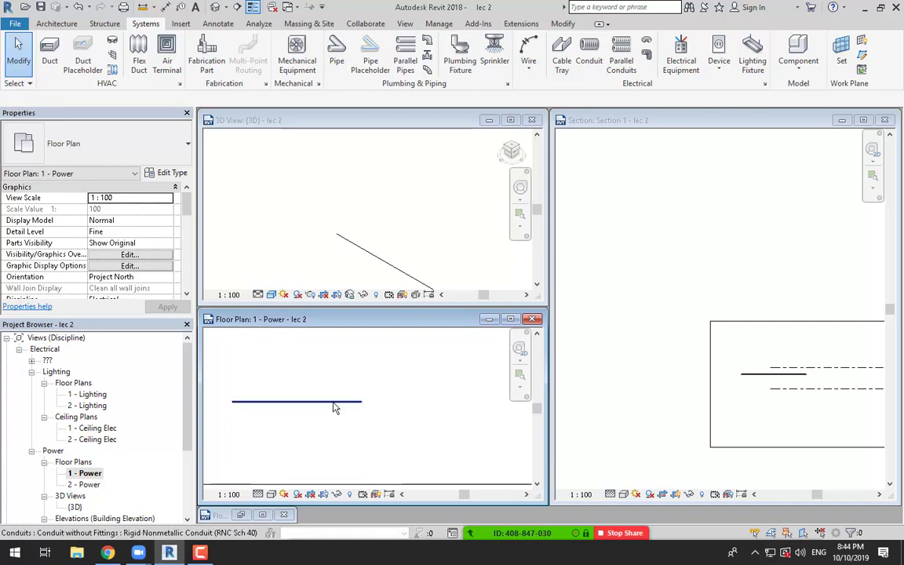
left_click(334, 407)
middle_click_drag(312, 426, 361, 417)
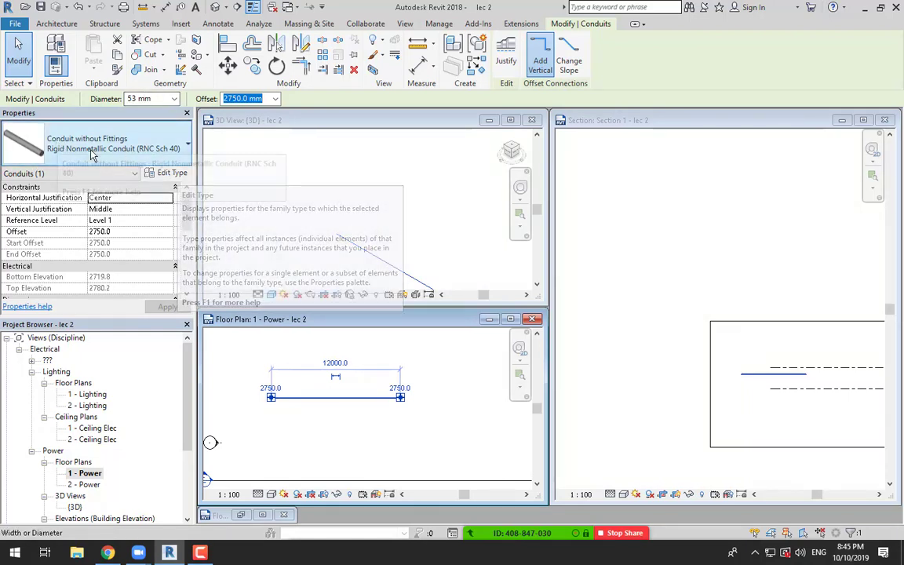
left_click(172, 173)
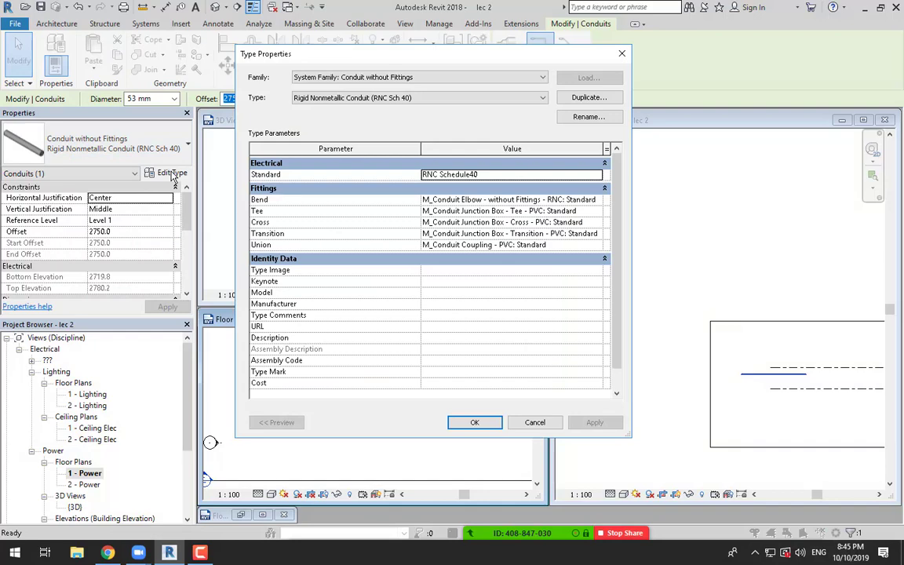
left_click_drag(487, 56, 375, 50)
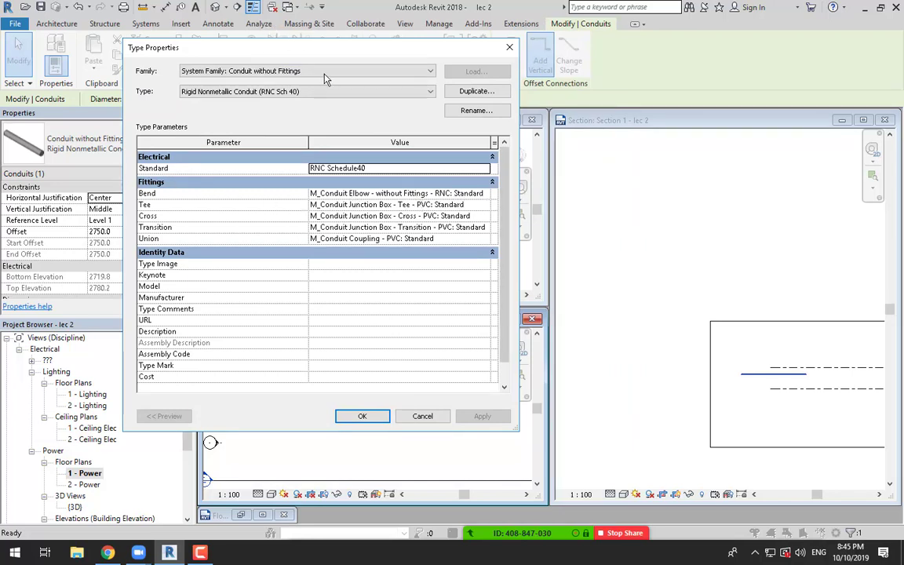
left_click_drag(296, 45, 407, 82)
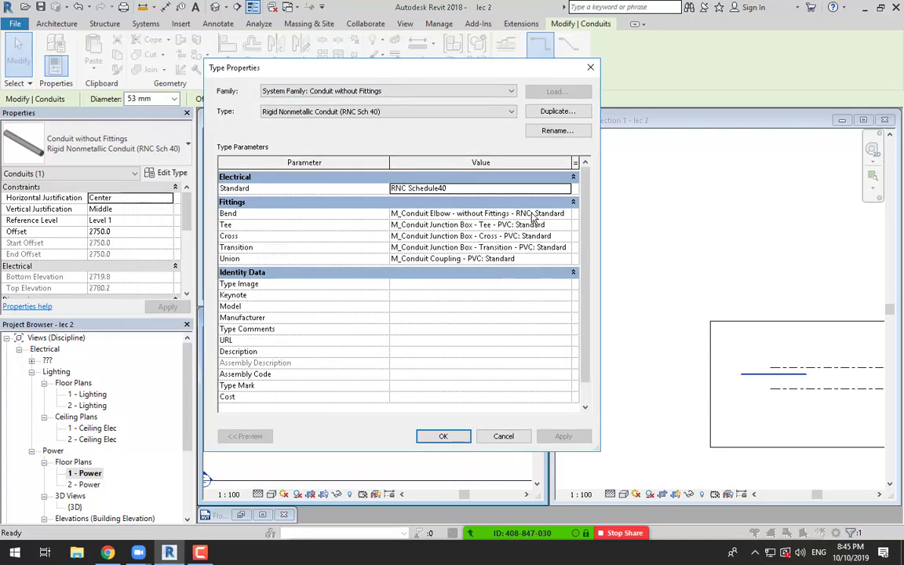
left_click(571, 177)
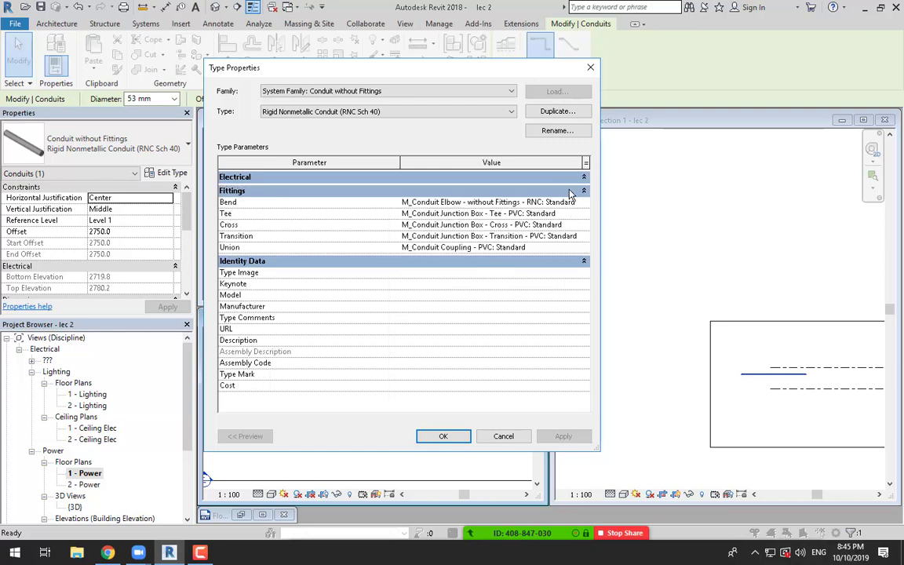
left_click(572, 177)
left_click(565, 190)
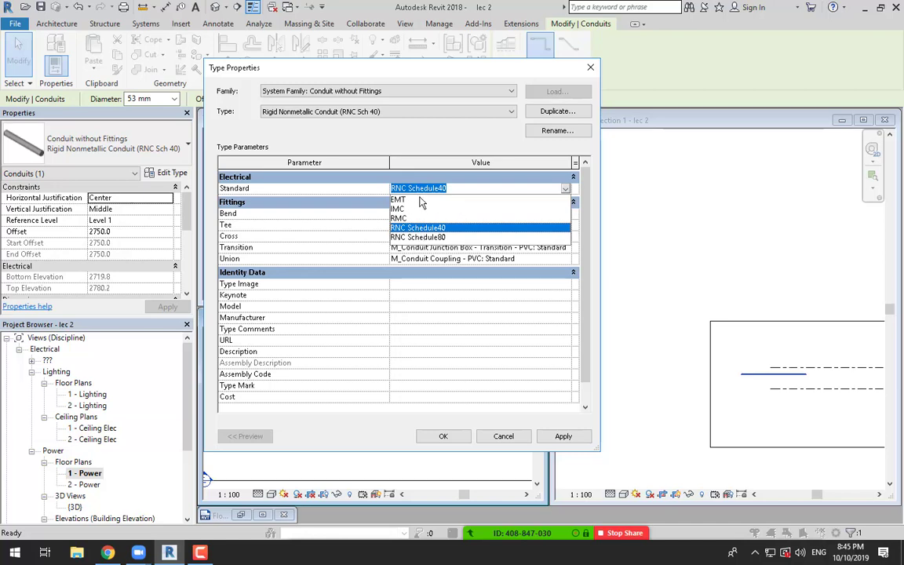
left_click(565, 189)
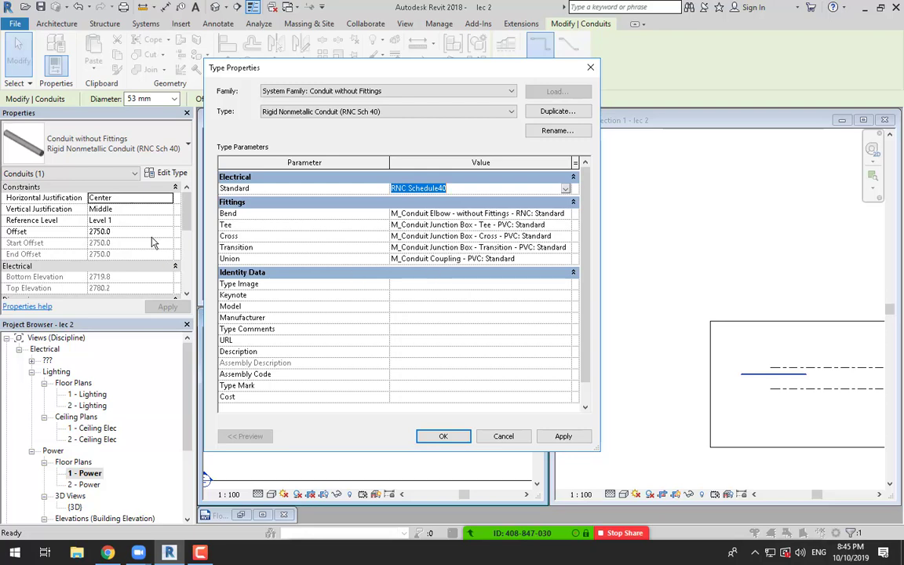
left_click(453, 442)
left_click(336, 418)
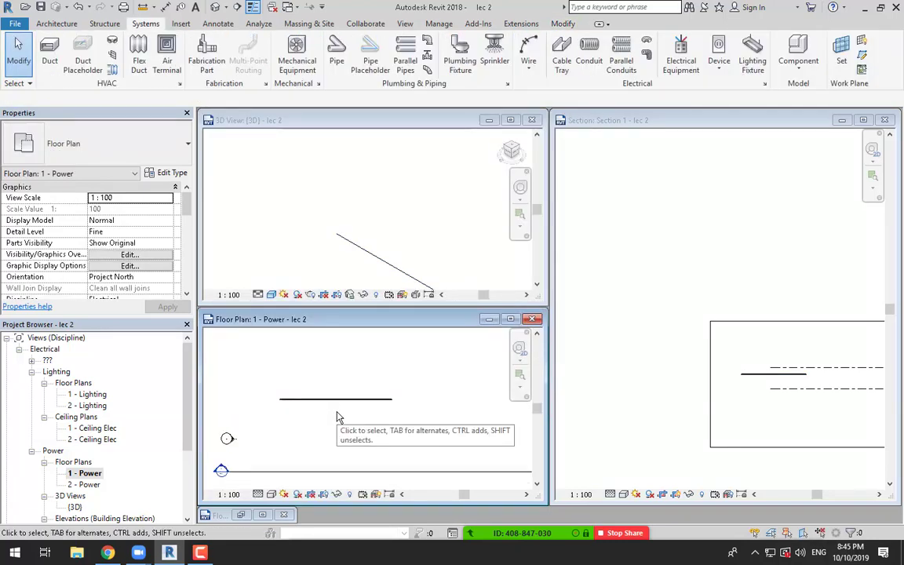
Step: Review the general cable tray settings in Electrical Settings, including the size separator and fitting annotation size
left_click(438, 25)
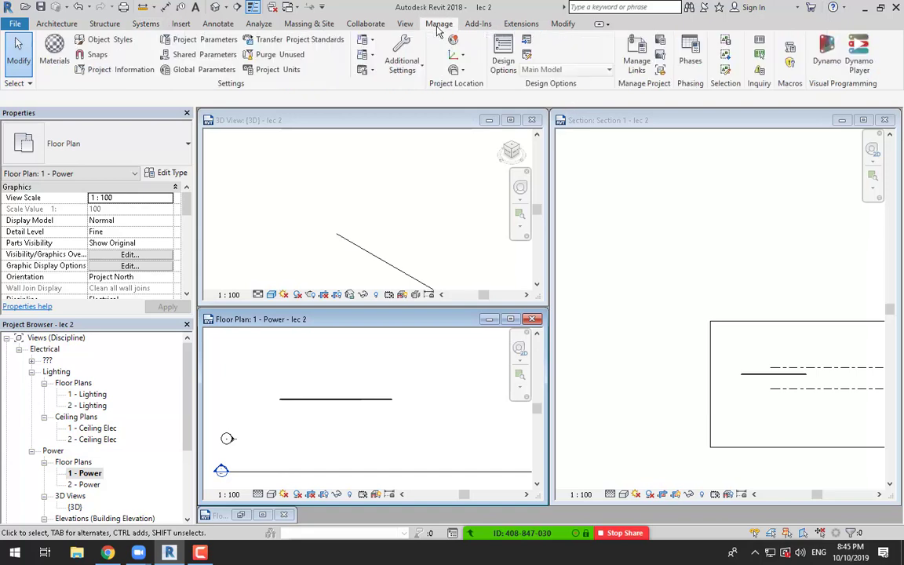
left_click(364, 56)
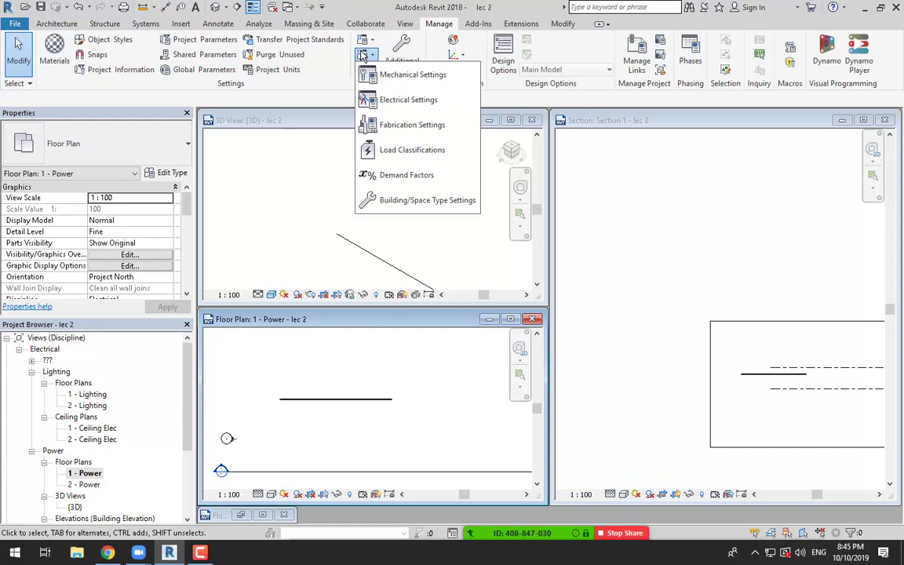
left_click(404, 114)
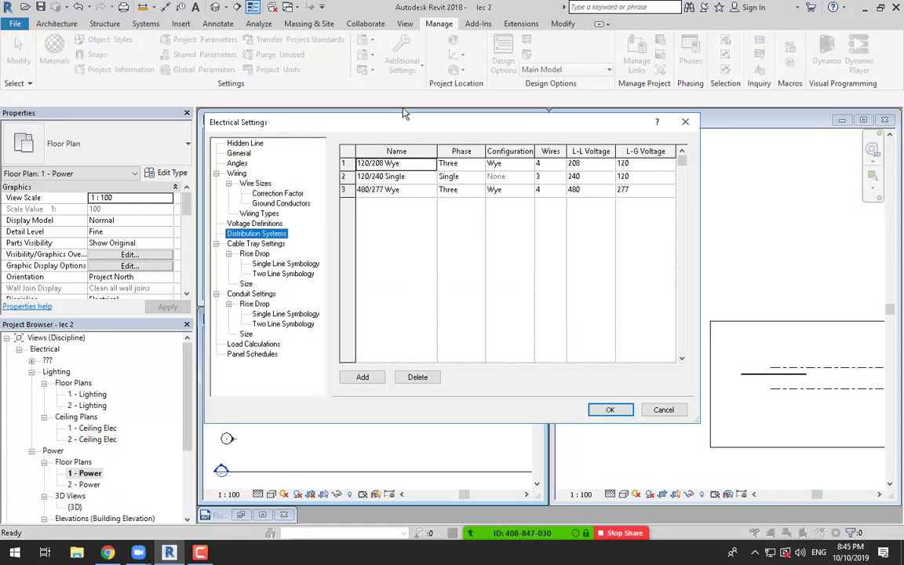
left_click(263, 245)
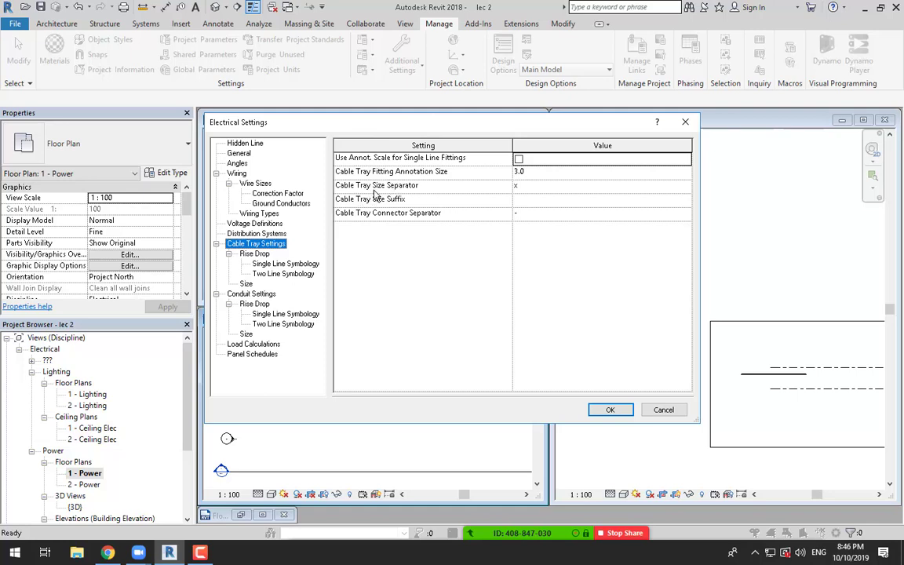
left_click(525, 189)
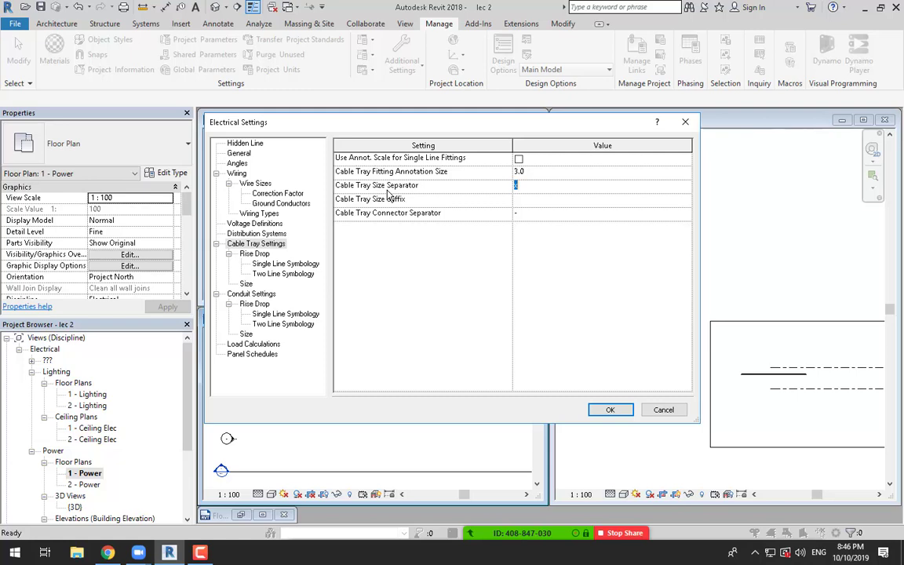
left_click(431, 221)
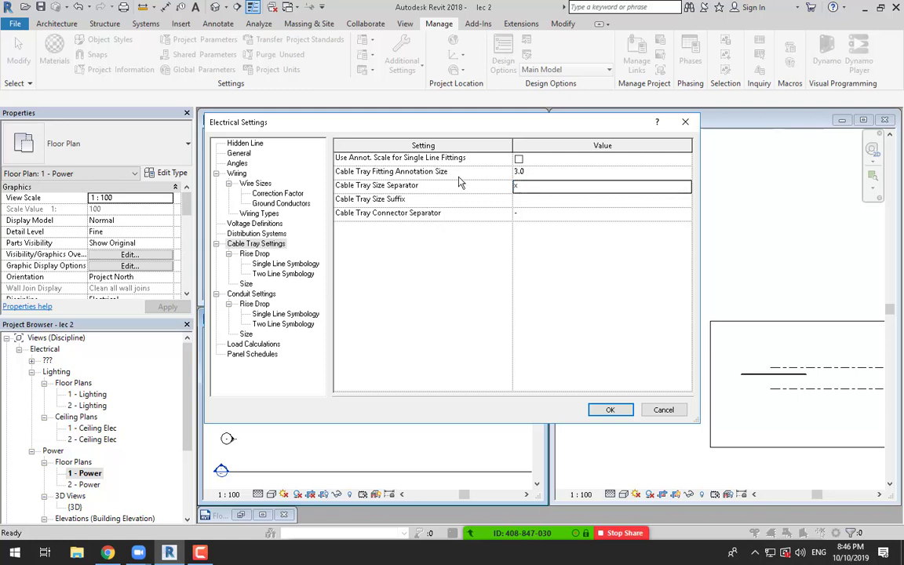
left_click(534, 174)
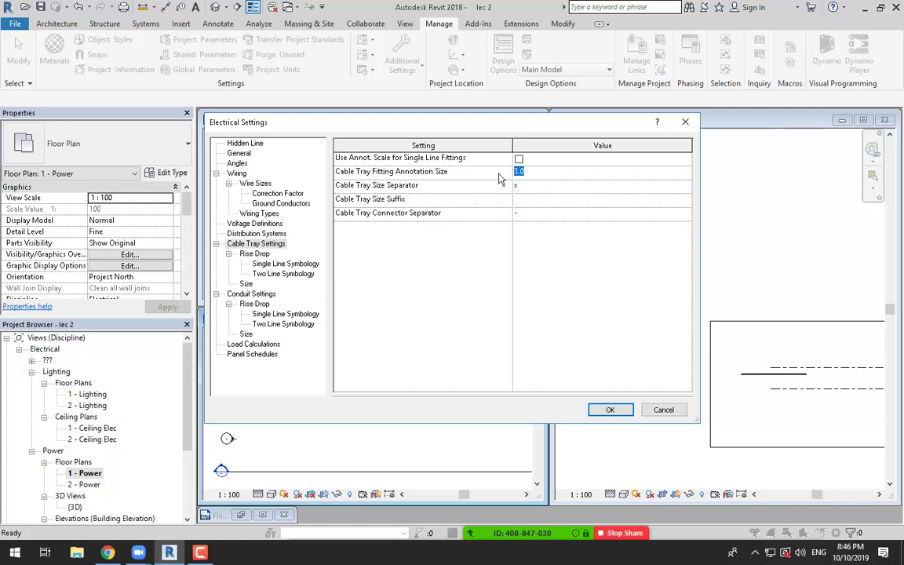
left_click(530, 174)
Step: Review the available rise symbols for cable tray Single Line Symbology, keeping Cross - No Outline
left_click(277, 264)
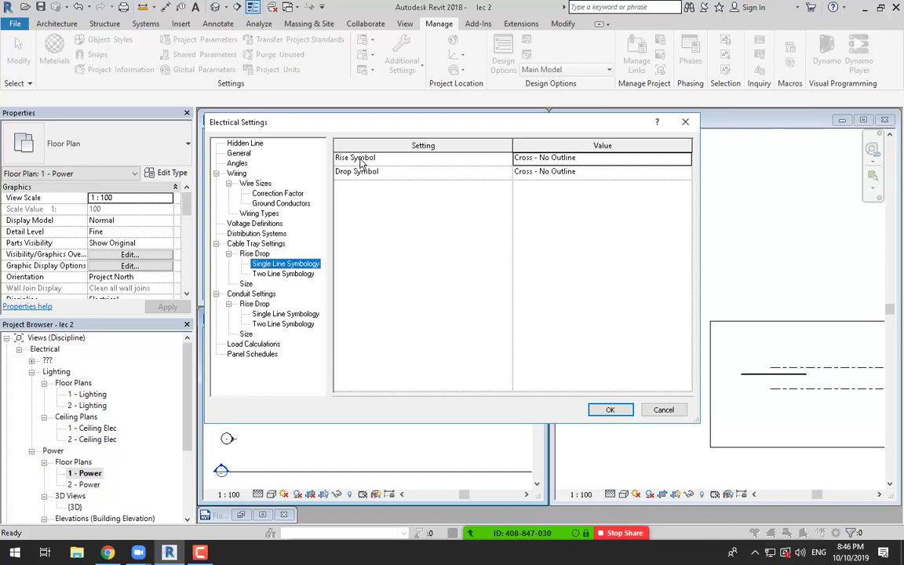
left_click(684, 159)
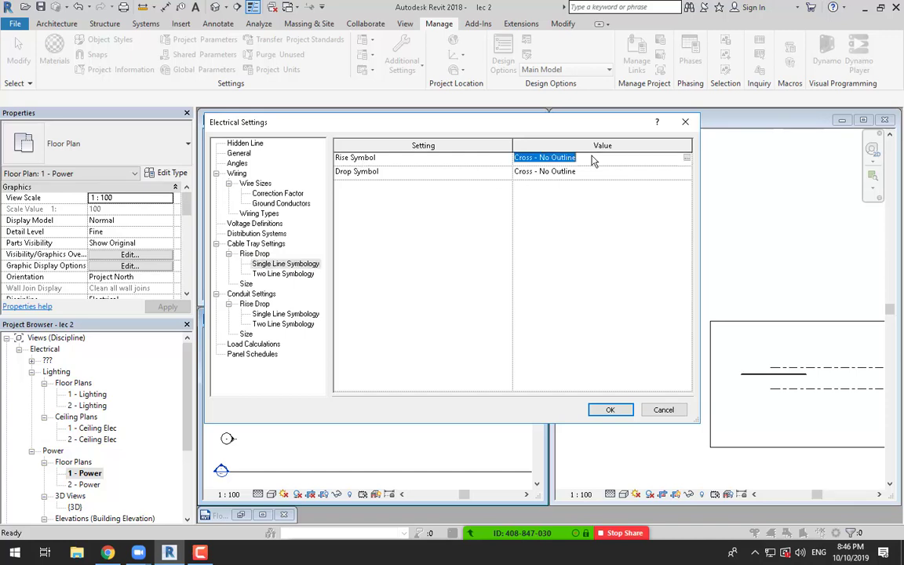
left_click(687, 158)
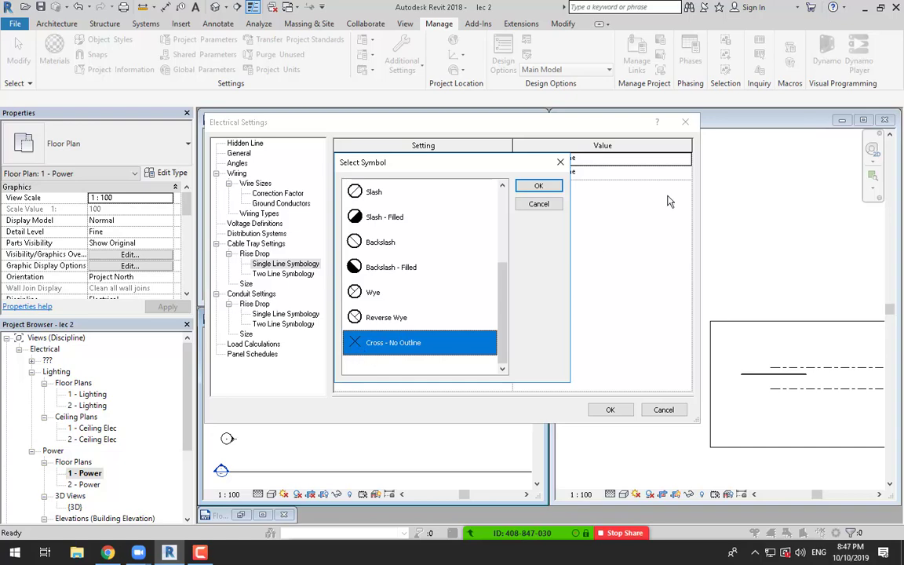
left_click(538, 187)
left_click(609, 410)
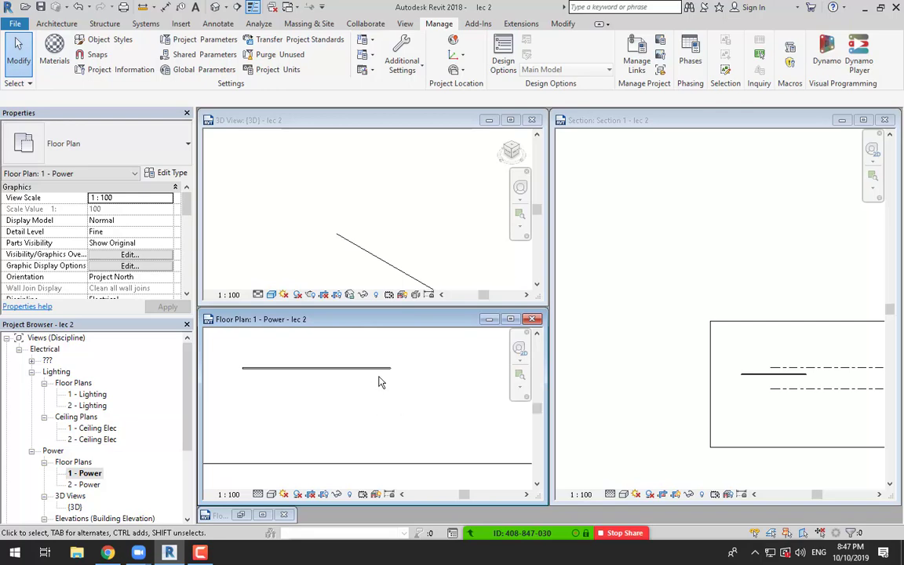
left_click(831, 347)
scroll(831, 351, "up", 3)
scroll(785, 392, "up", 4)
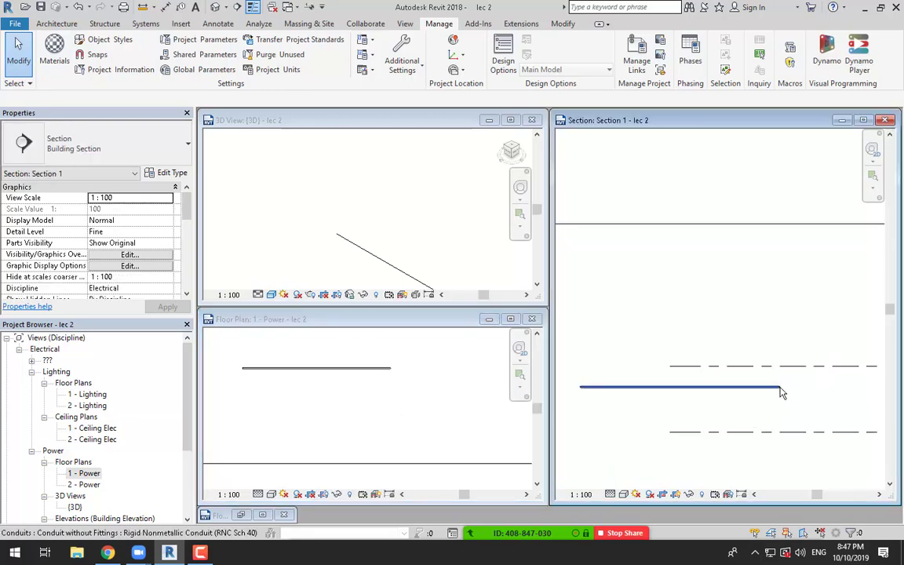
left_click(780, 388)
key("Escape")
scroll(443, 380, "down", 3)
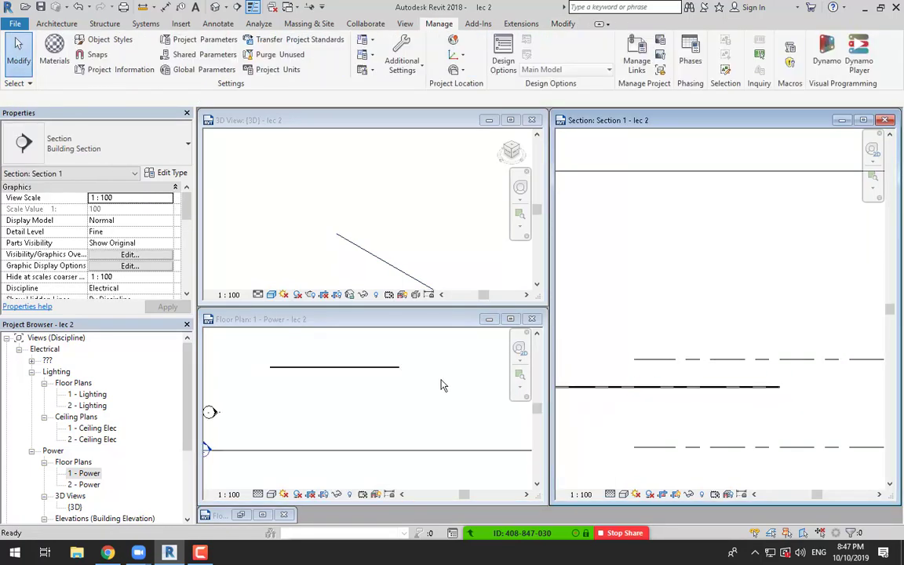
Step: Draw a horizontal ladder cable tray, 225 mm wide and 150 mm high at 2691.2 mm offset, below the conduit in the 1 - Power plan
key("c")
key("t")
left_click(279, 400)
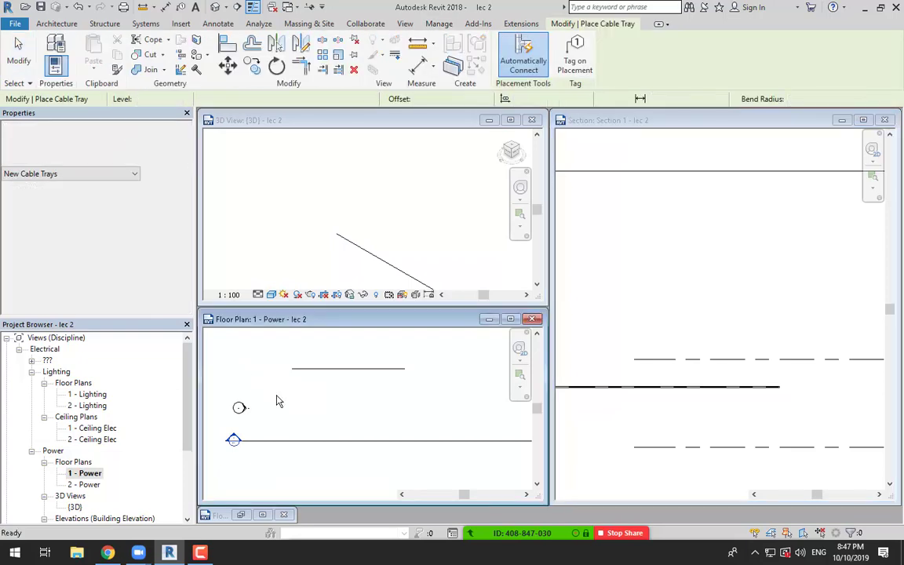
left_click(280, 402)
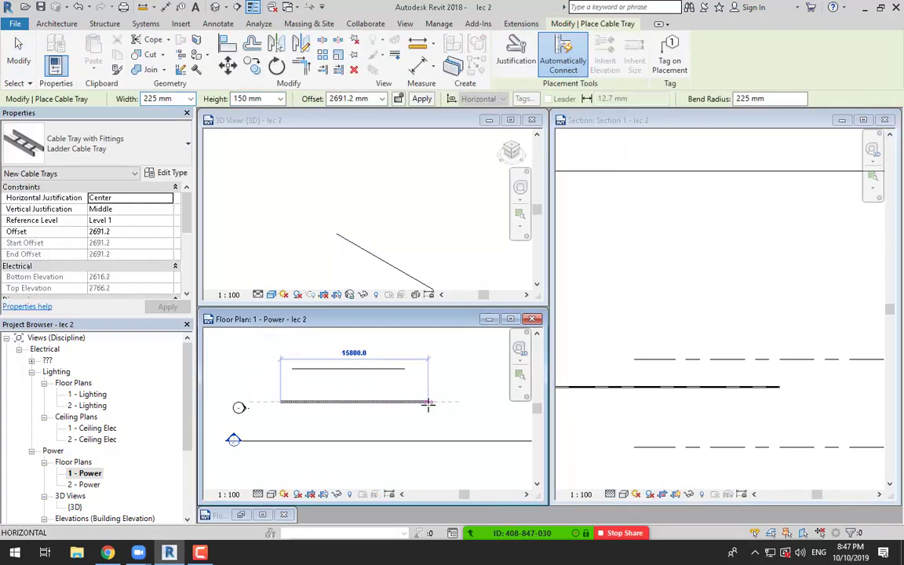
left_click(419, 401)
key("Escape")
key("Escape")
Step: Draw a 7500 mm vertical cable tray rising from the end of the horizontal tray in the Section 1 view
left_click(808, 392)
left_click(816, 388)
right_click(815, 388)
left_click(795, 150)
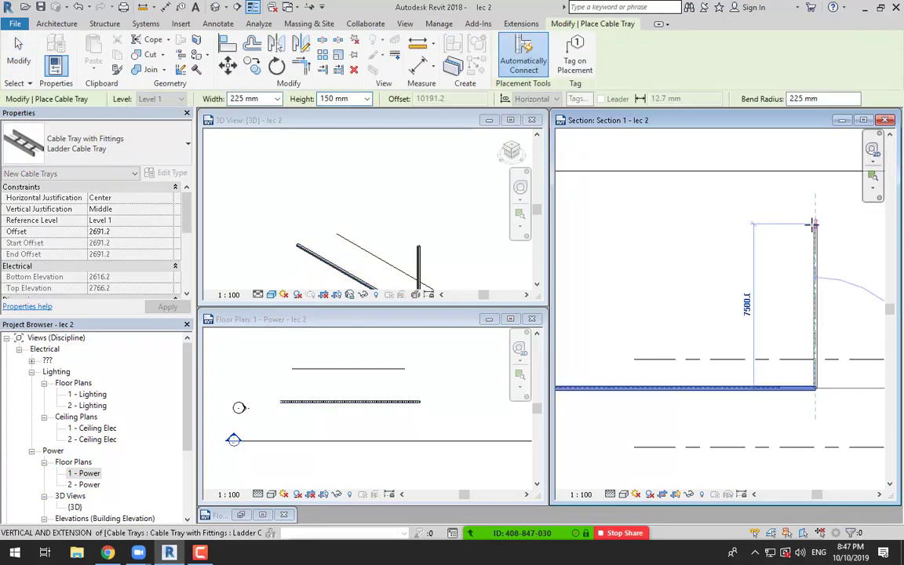
left_click(816, 336)
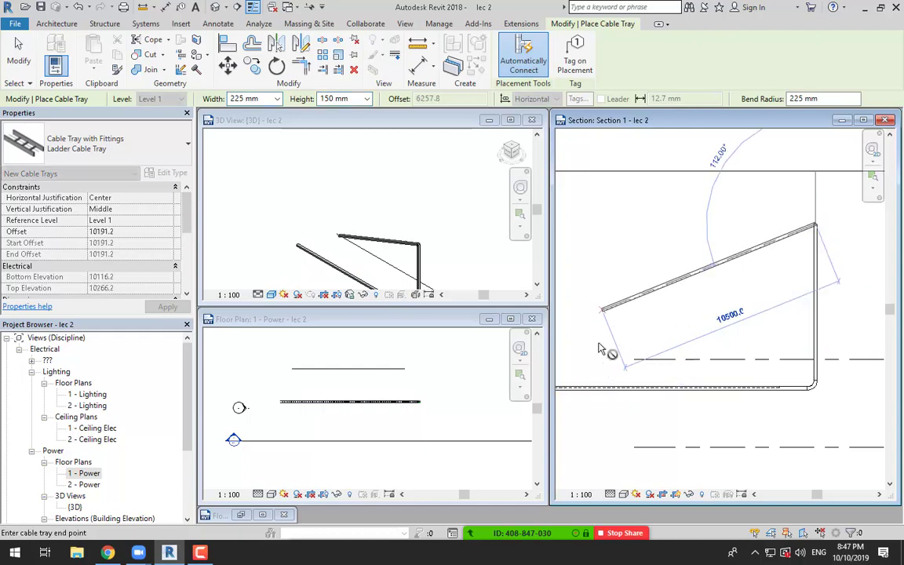
key("Escape")
key("Escape")
Step: Examine the tray's rise symbol in plan and compare it with the cable tray symbol choices in Electrical Settings
scroll(429, 407, "up", 2)
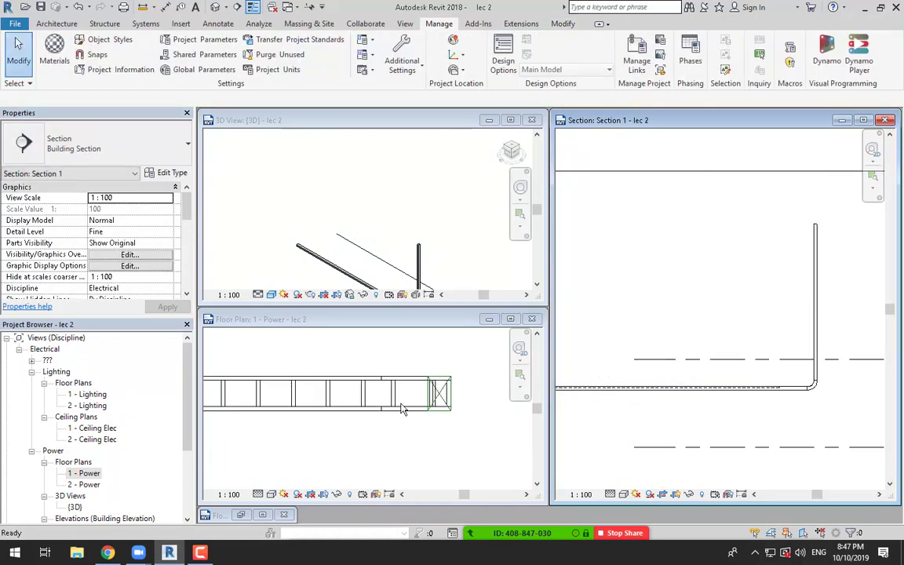
left_click(368, 56)
left_click(395, 97)
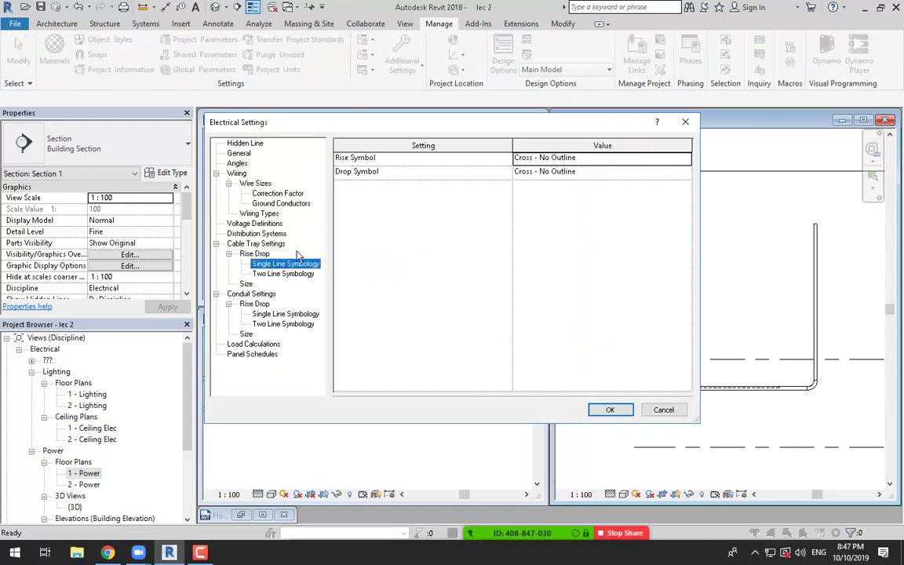
left_click(681, 160)
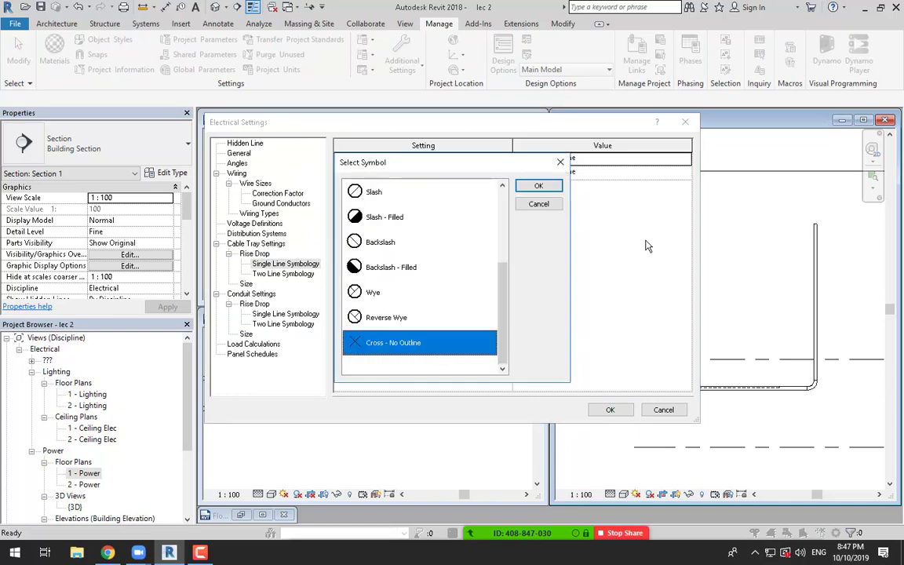
left_click(673, 410)
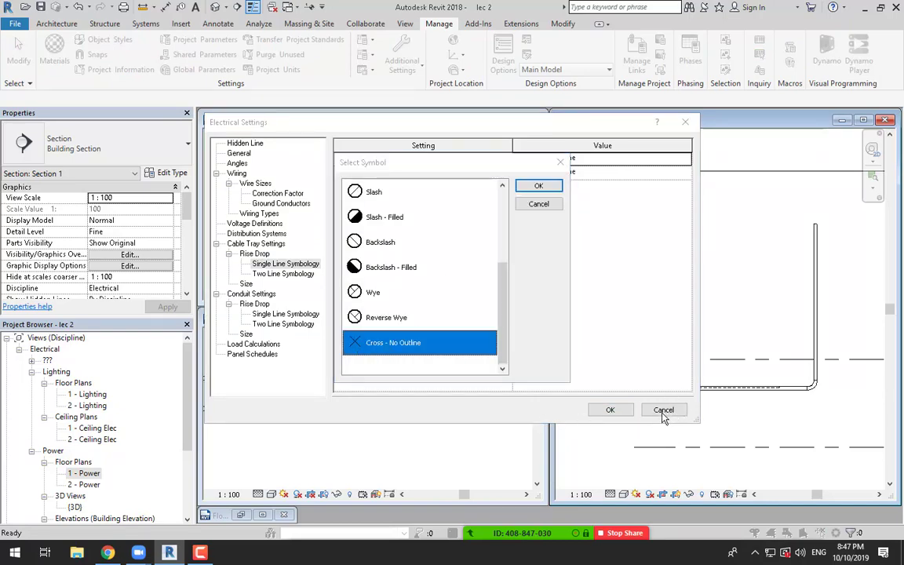
left_click(539, 204)
left_click(664, 410)
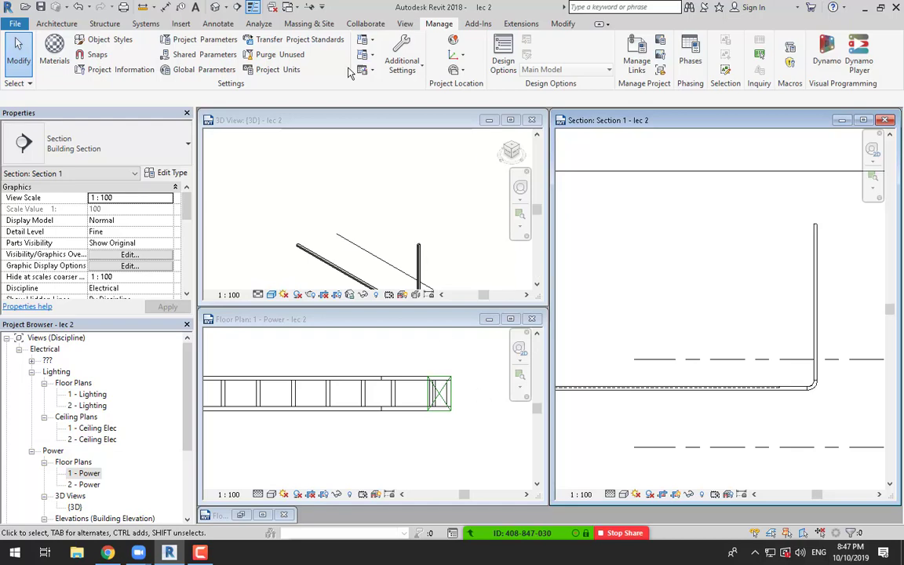
Step: Check the rise symbol assigned to cable tray Single Line Symbology in Electrical Settings, leaving it as is
left_click(373, 59)
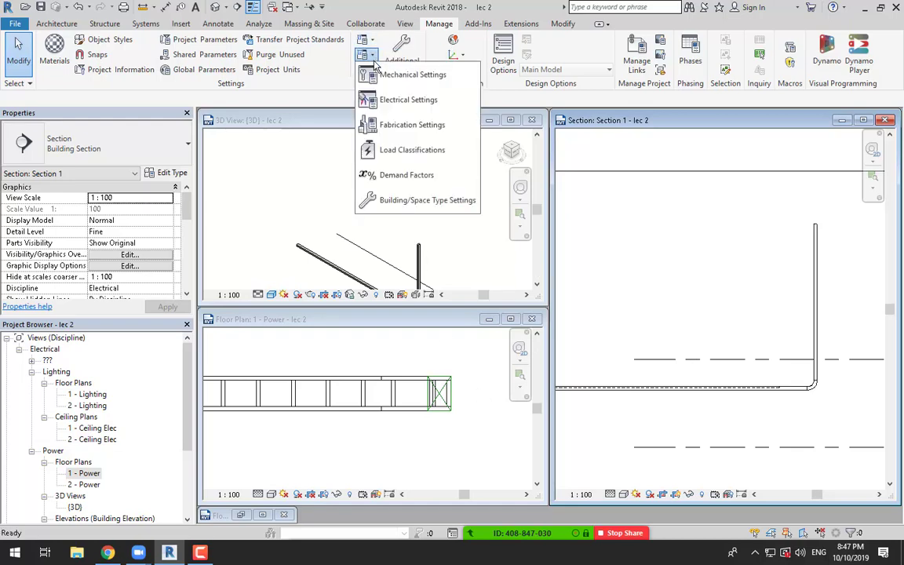
left_click(402, 101)
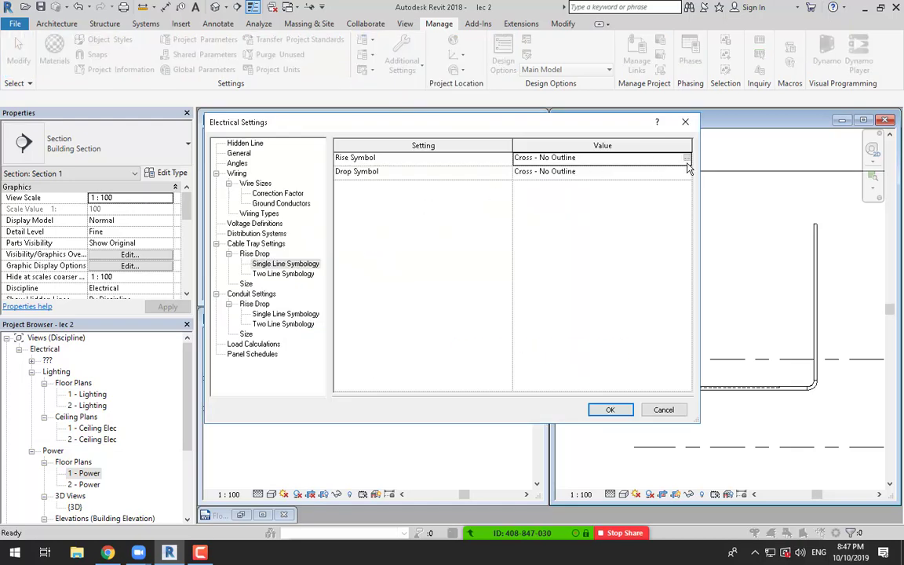
left_click(673, 158)
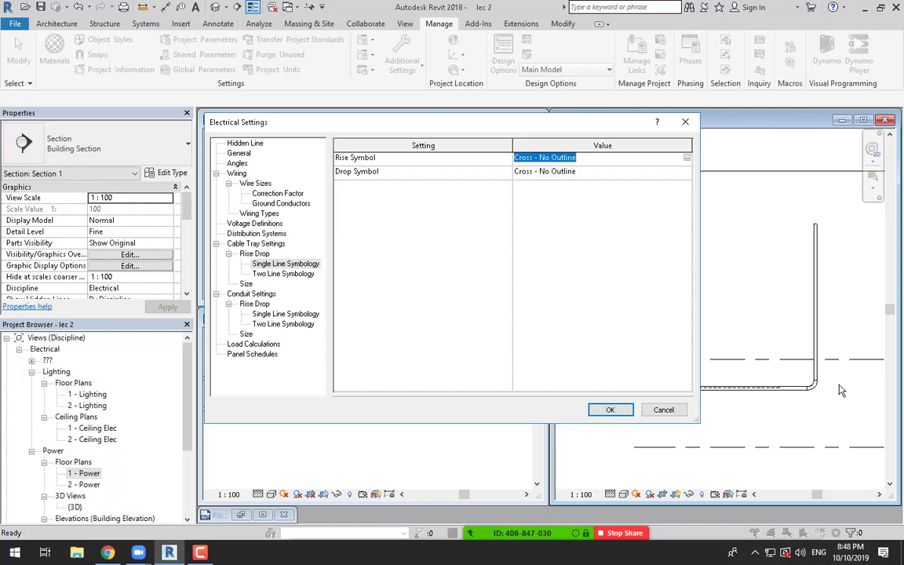
left_click(610, 410)
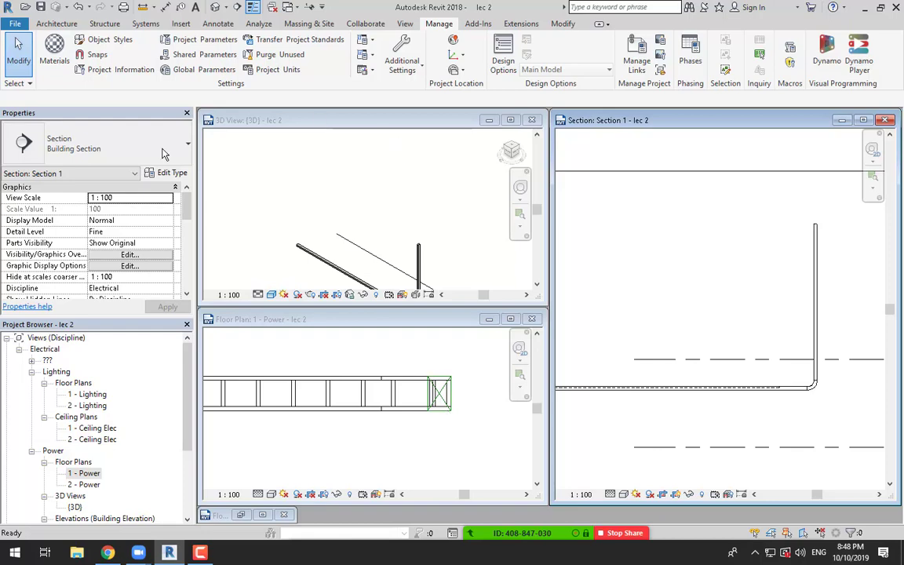
Step: Set the cable tray Single Line Symbology rise symbol to Backslash - Filled in Electrical Settings
left_click(402, 61)
left_click(402, 97)
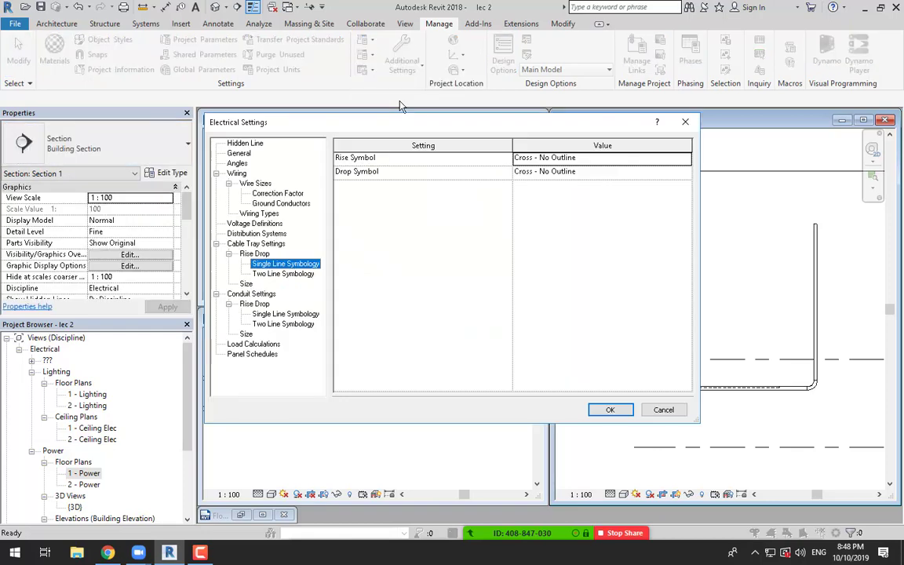
left_click(682, 158)
left_click(687, 158)
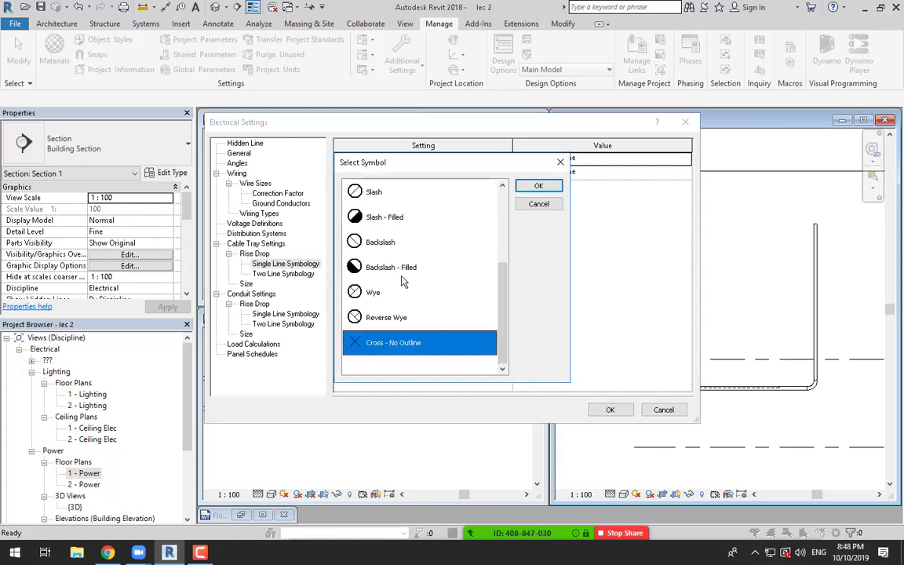
left_click(373, 273)
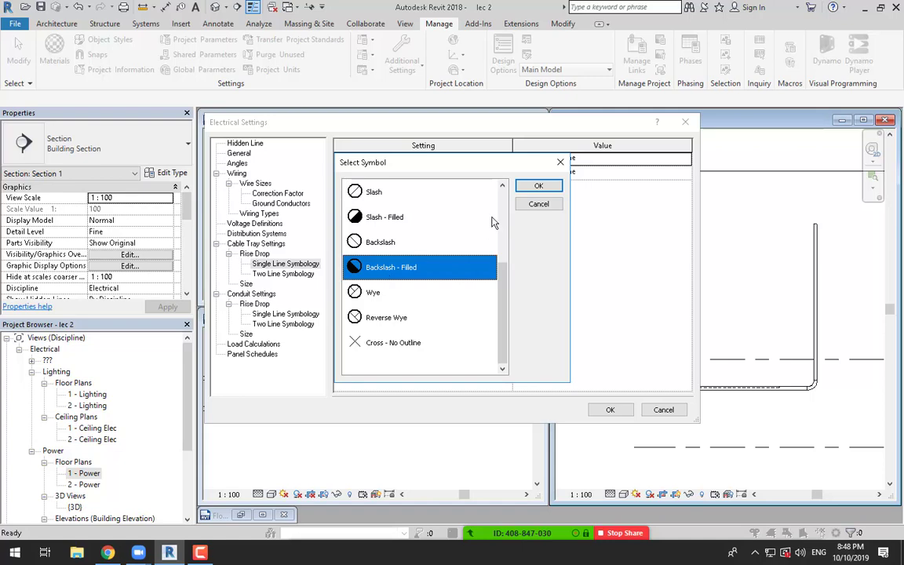
left_click(536, 187)
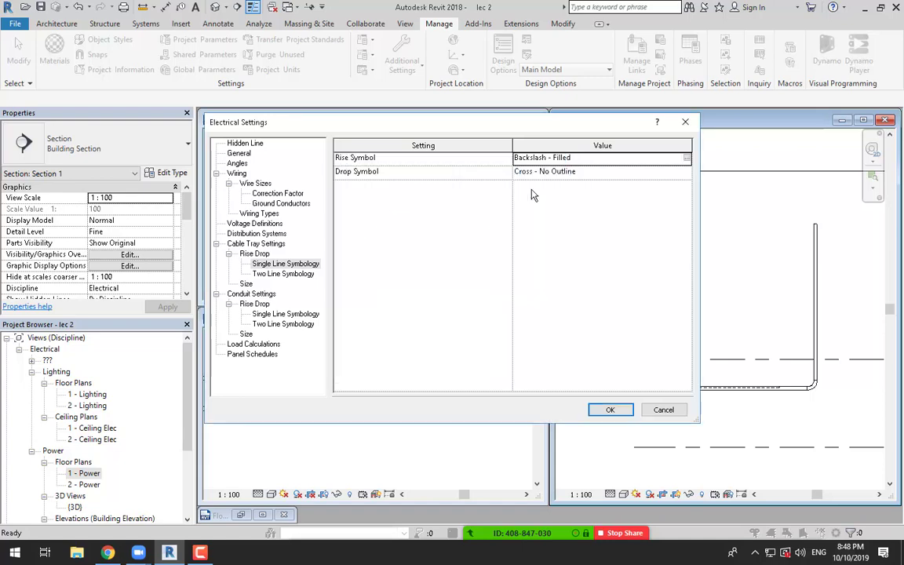
left_click(610, 409)
Step: Show the 1 - Power plan at Coarse detail level to inspect the riser symbol at the tray's end
left_click(461, 428)
scroll(461, 427, "up", 2)
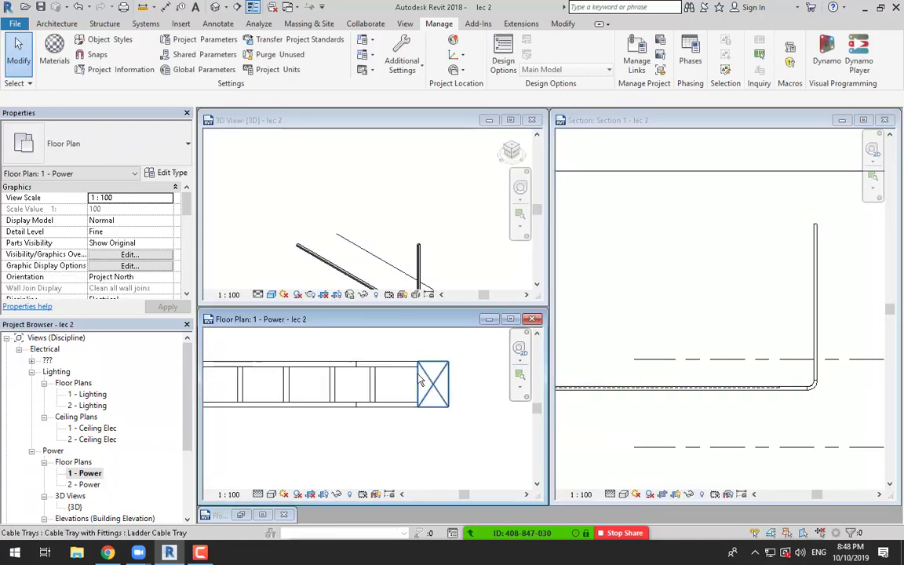
left_click(271, 493)
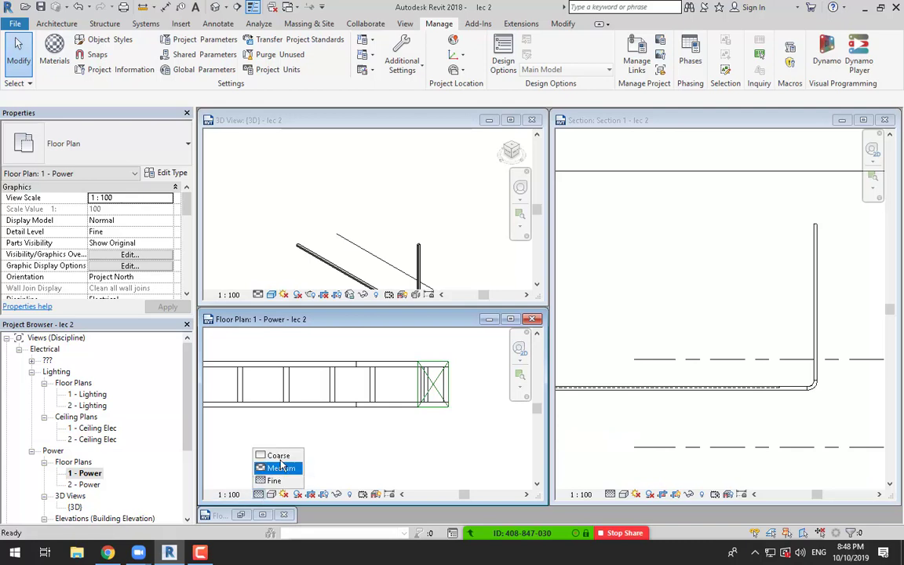
left_click(272, 468)
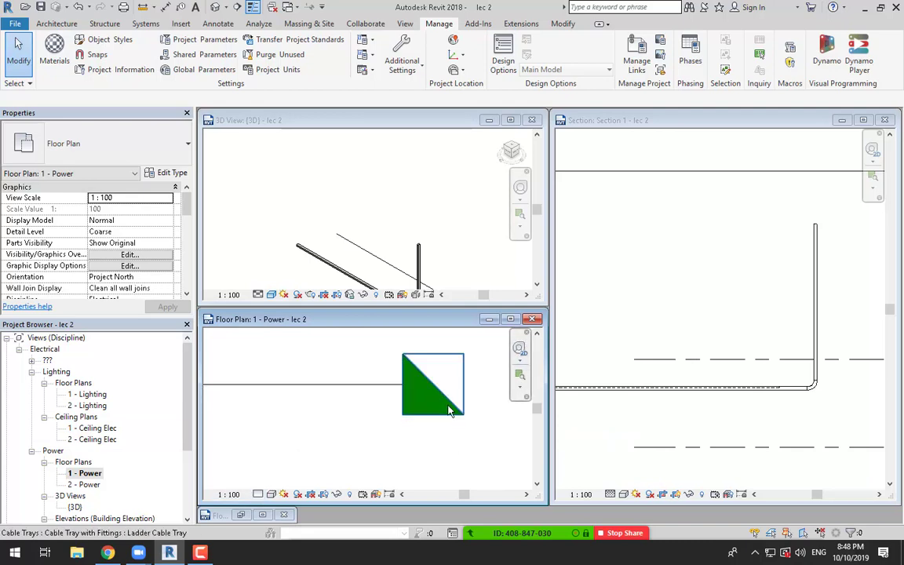
Step: Review the symbol choices for the cable tray Single Line Symbology rise symbol, keeping Backslash - Filled
left_click(366, 55)
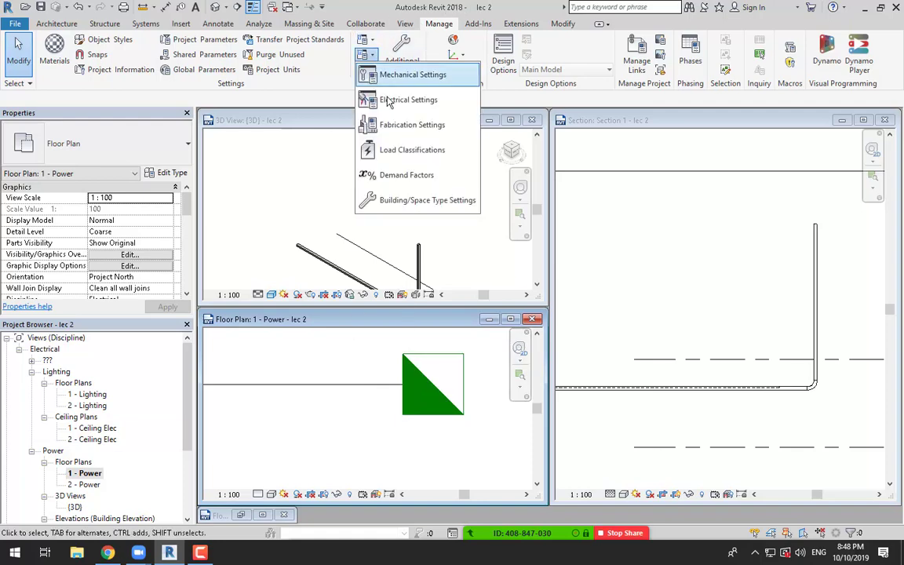
left_click(383, 98)
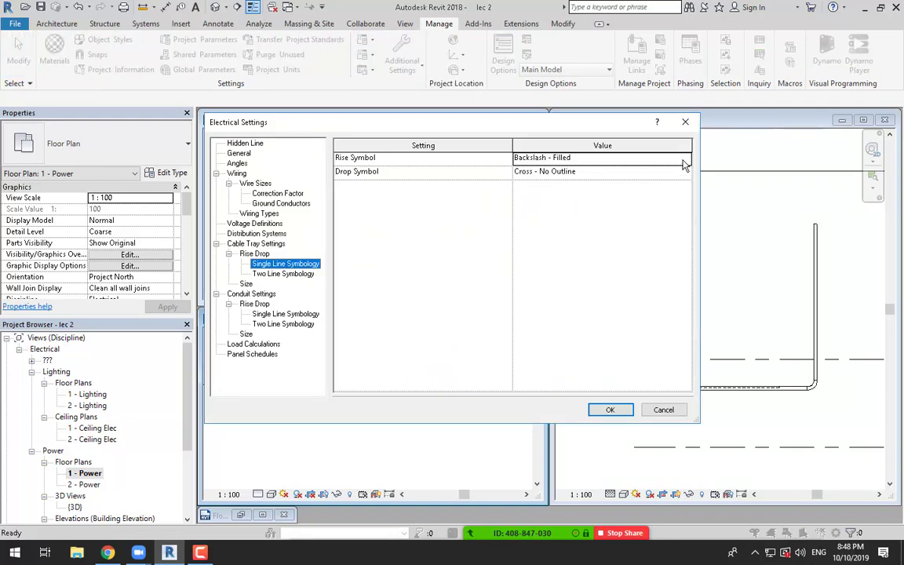
left_click(684, 162)
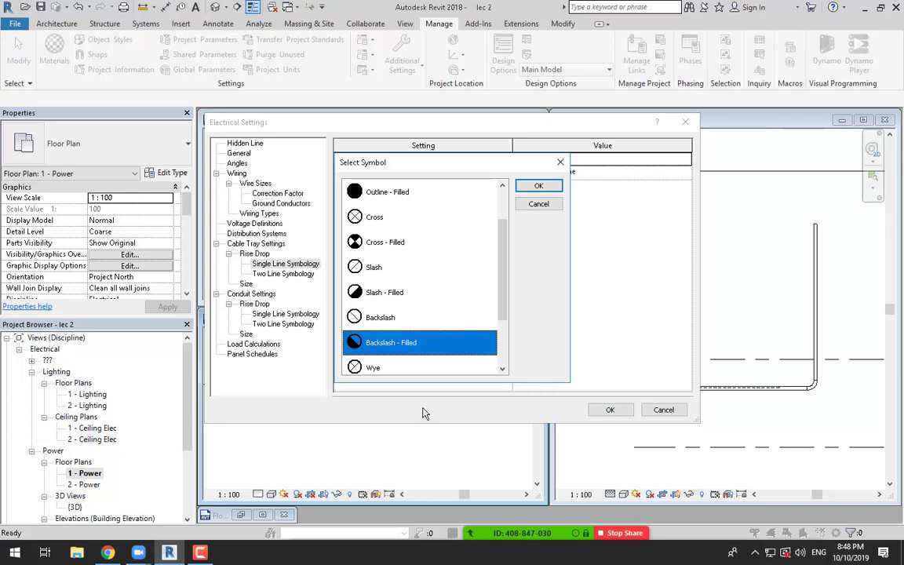
left_click(539, 186)
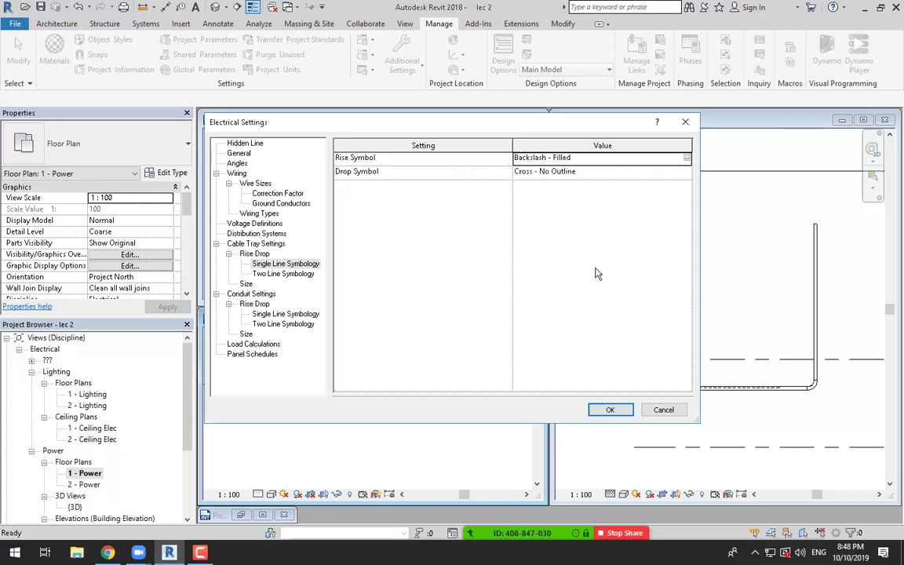
left_click(611, 409)
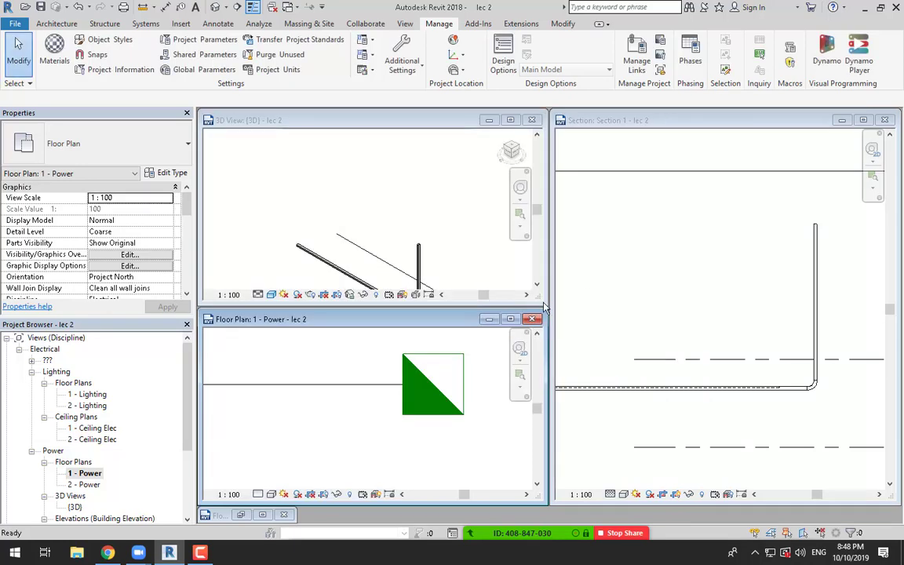
Step: Compare the tray's rise symbol in the 1 - Power plan at Medium, Fine and Coarse detail levels, ending on Fine
left_click(258, 495)
left_click(291, 474)
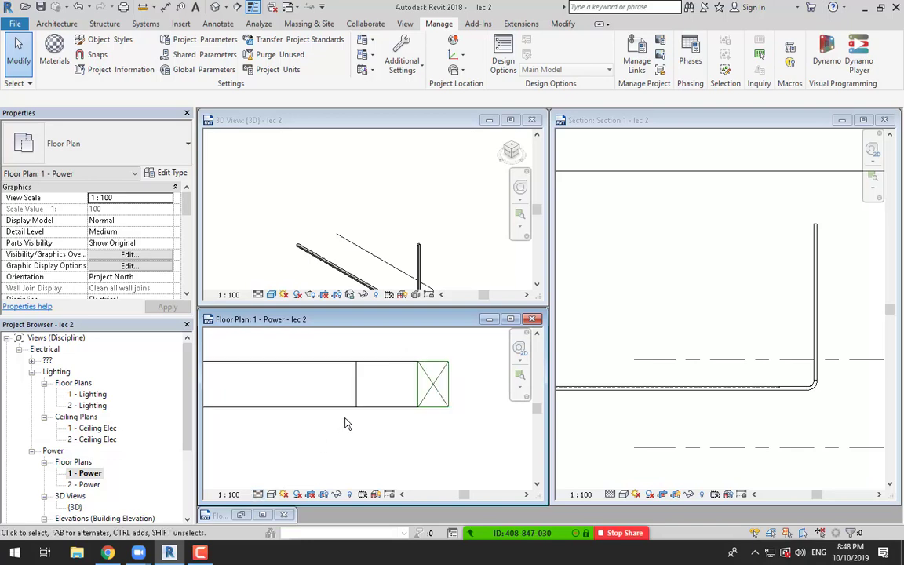
left_click(260, 494)
left_click(272, 481)
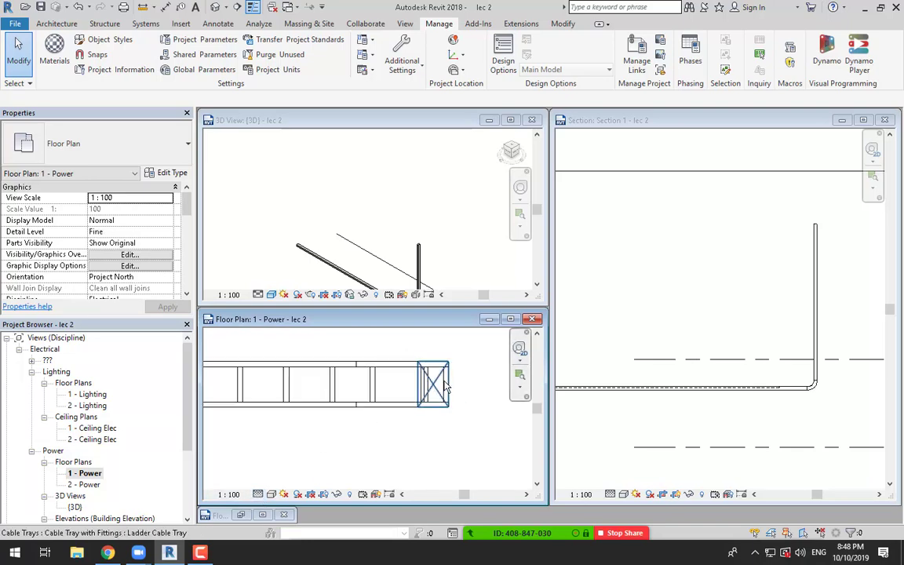
left_click(258, 494)
left_click(266, 455)
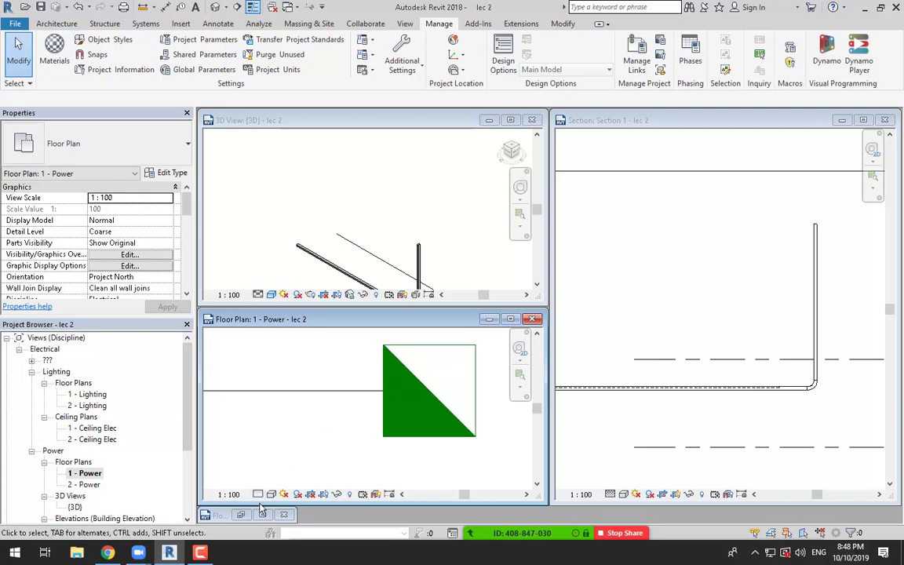
left_click(256, 495)
left_click(271, 479)
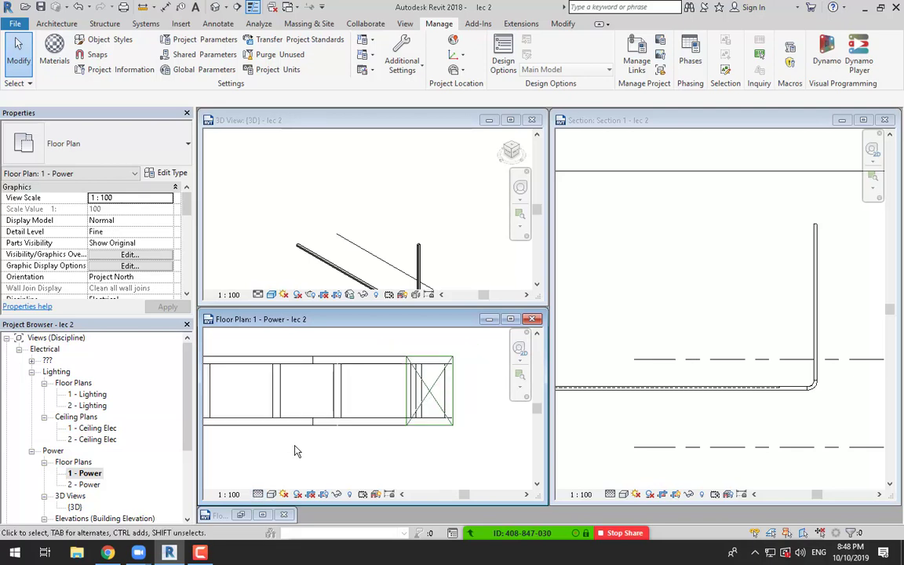
scroll(373, 428, "down", 5)
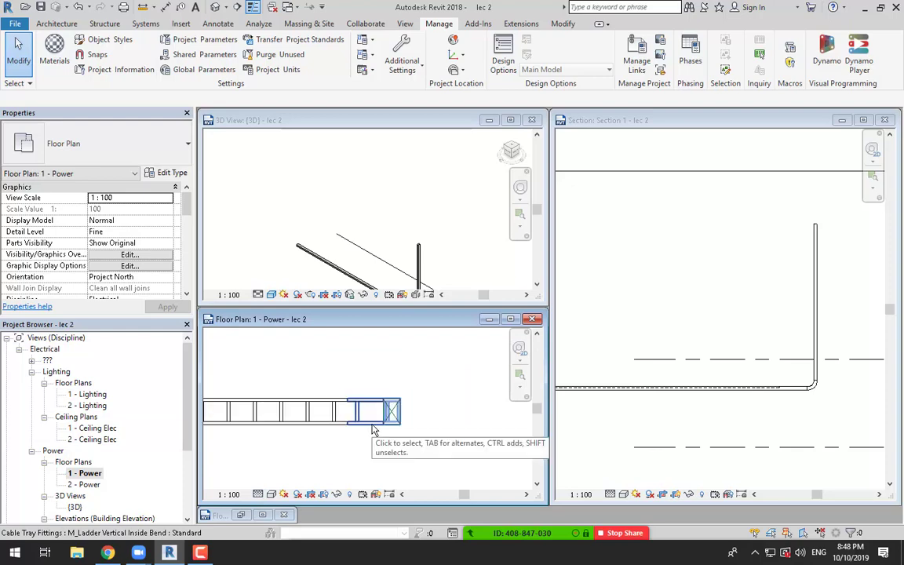
Step: Set the cable tray Two Line Symbology rise symbol to Backslash - Filled in Electrical Settings
left_click(366, 55)
left_click(405, 103)
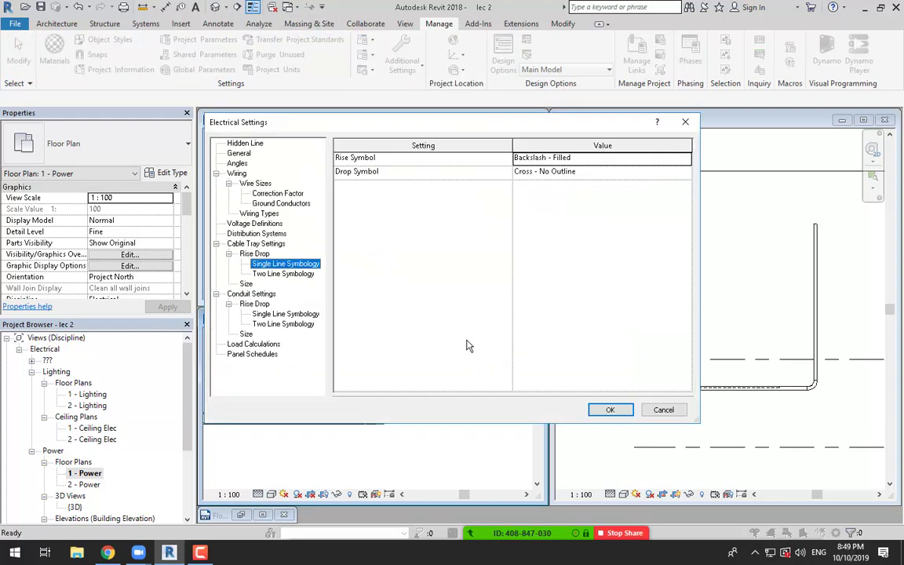
left_click(284, 274)
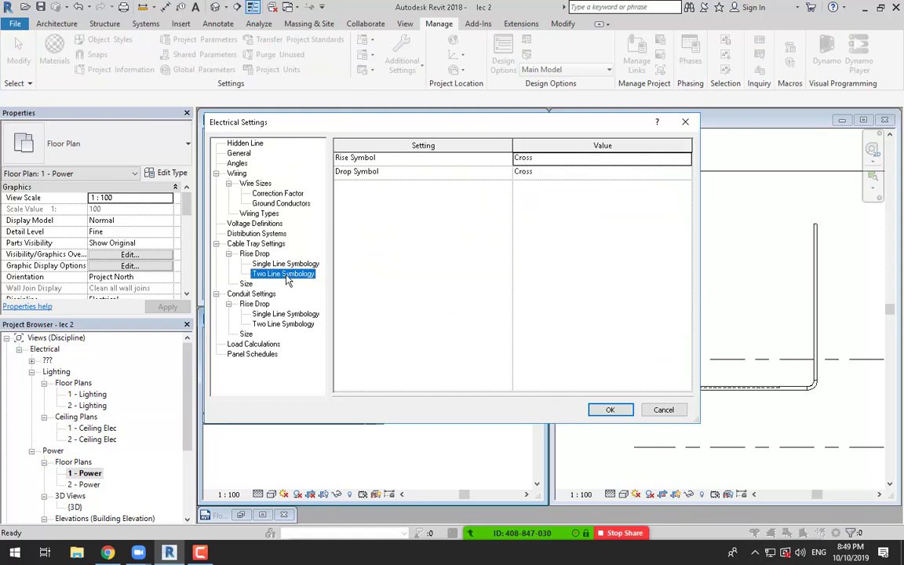
key("Up")
key("Down")
left_click(681, 160)
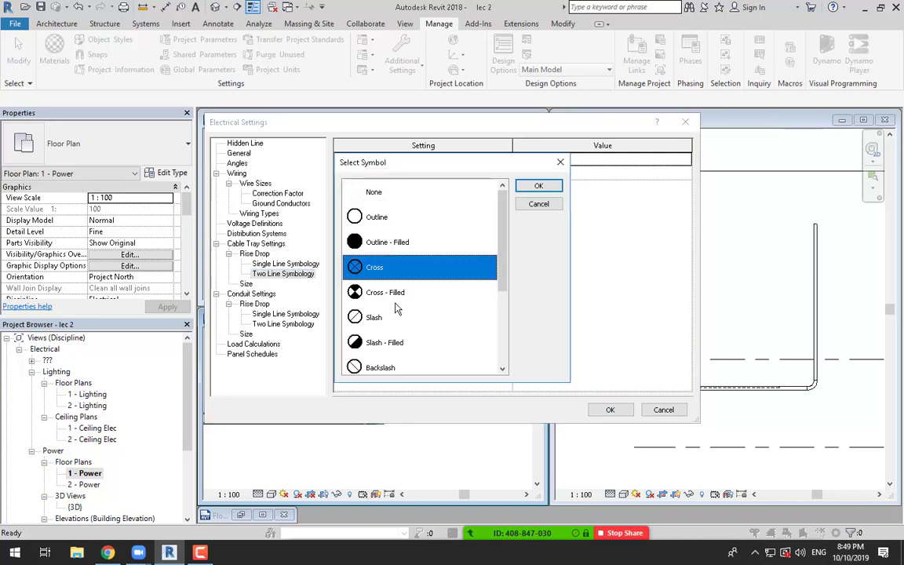
scroll(384, 342, "down", 2)
left_click(380, 270)
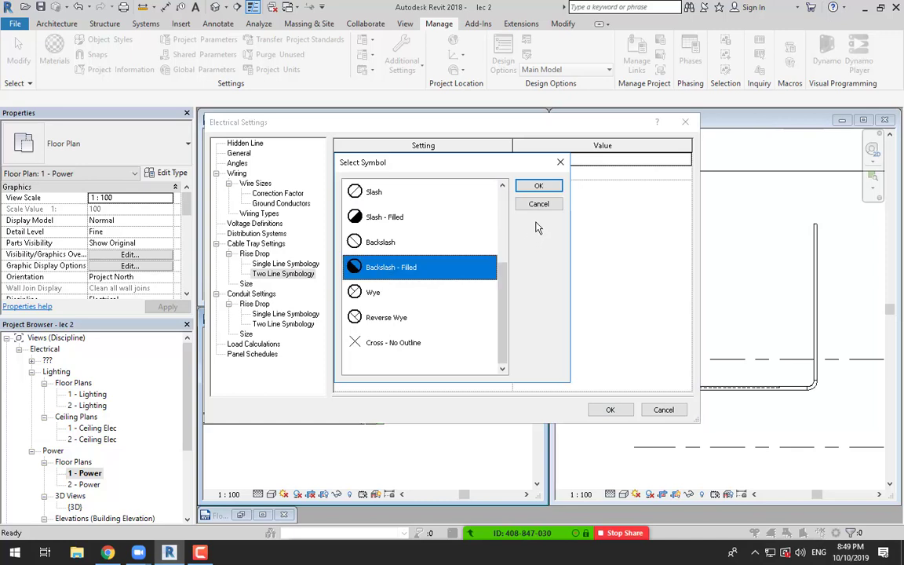
left_click(538, 186)
left_click(610, 409)
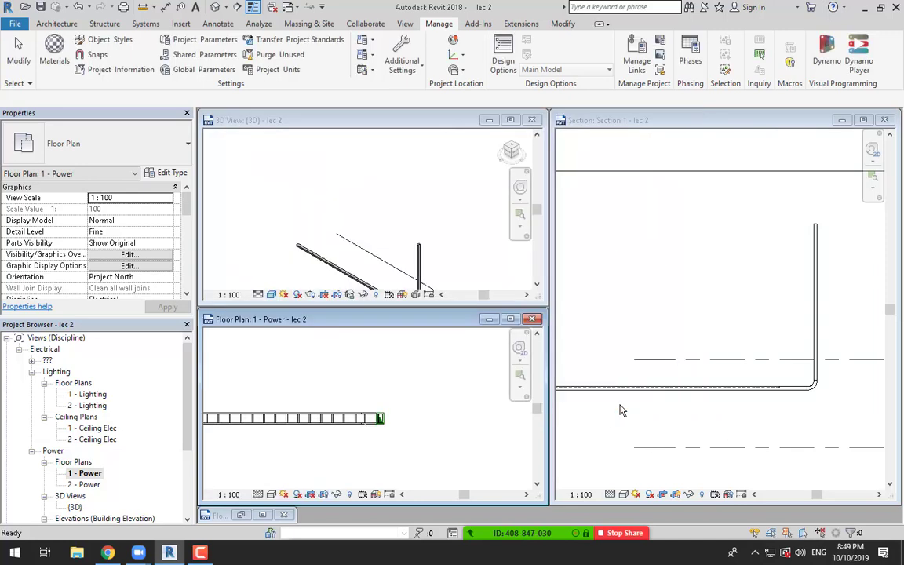
Step: Compare the tray's rise symbol in the 1 - Power plan at Coarse and Fine detail levels, ending on Fine
scroll(384, 415, "up", 4)
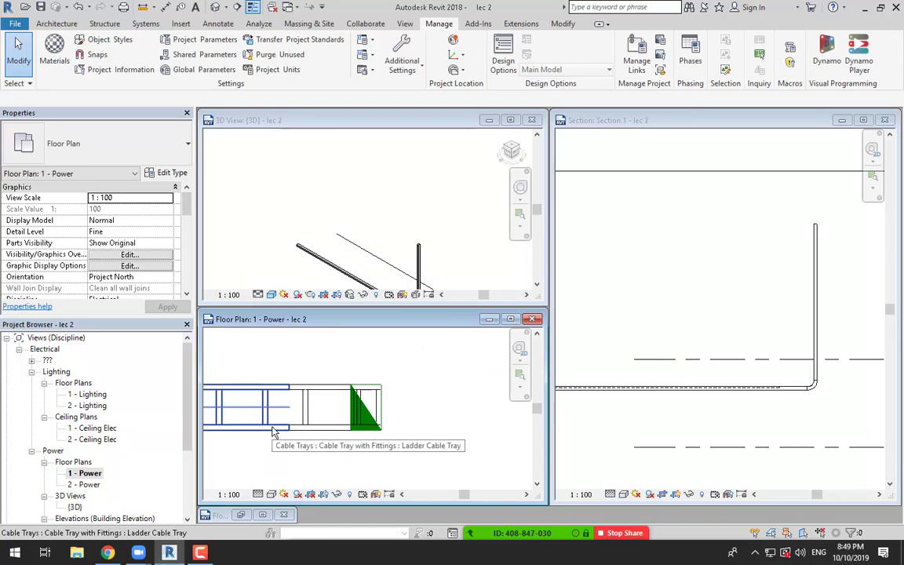
left_click(258, 494)
left_click(279, 456)
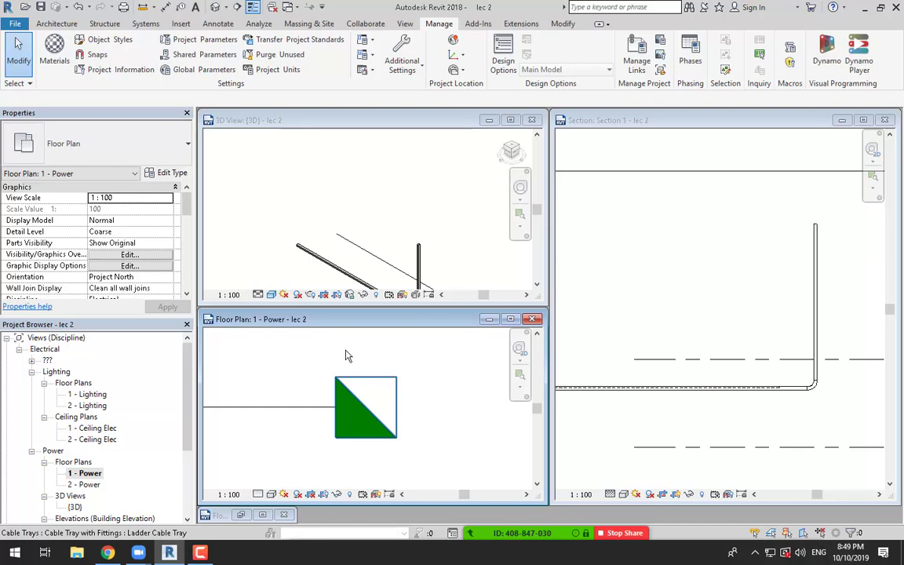
left_click(259, 495)
left_click(278, 478)
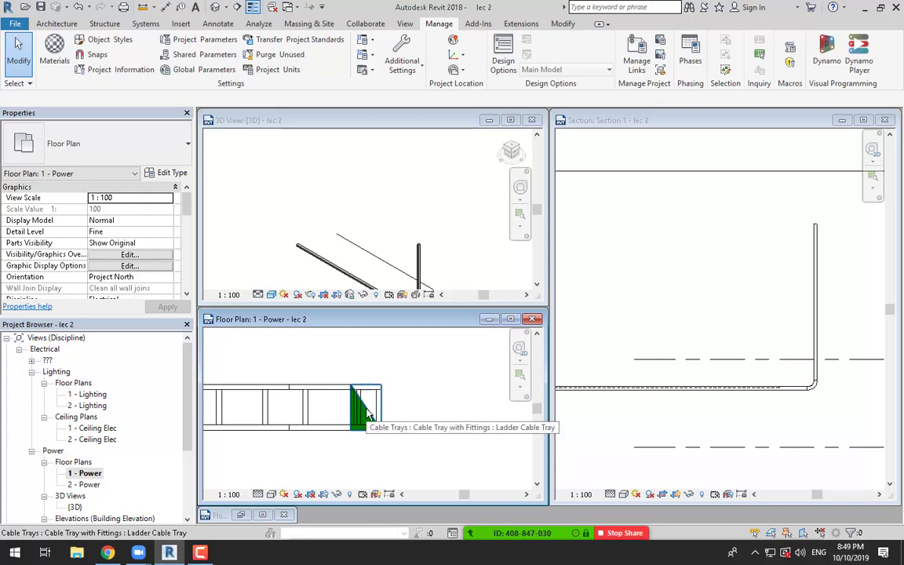
scroll(404, 447, "down", 2)
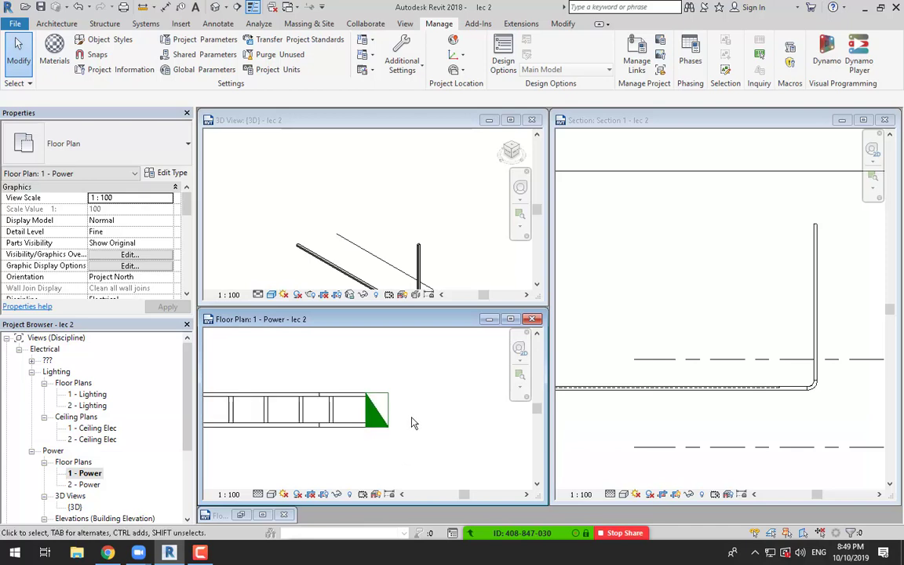
scroll(421, 389, "down", 1)
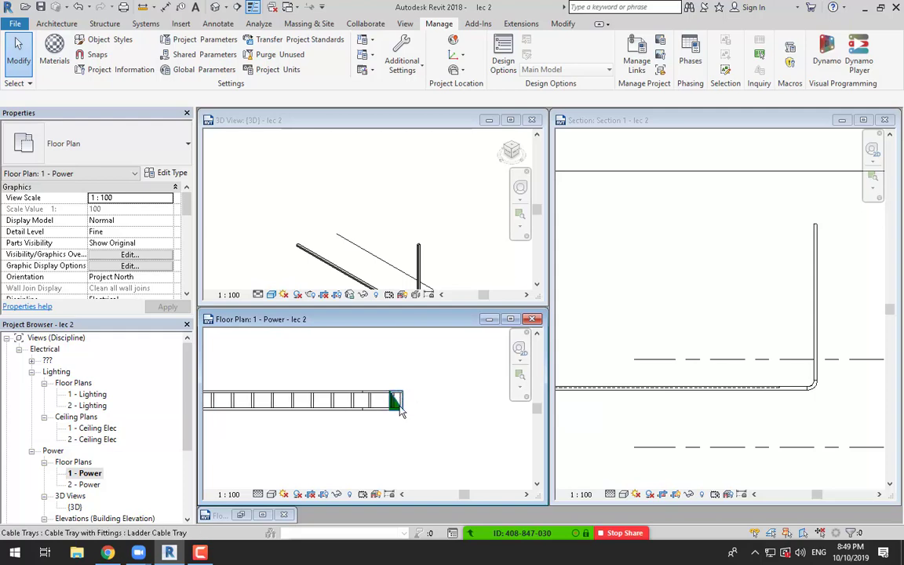
Step: Review the cable tray Two Line Symbology, the conduit rise/drop annotation size and the conduit Single Line Symbology in Electrical Settings
left_click(362, 56)
left_click(369, 97)
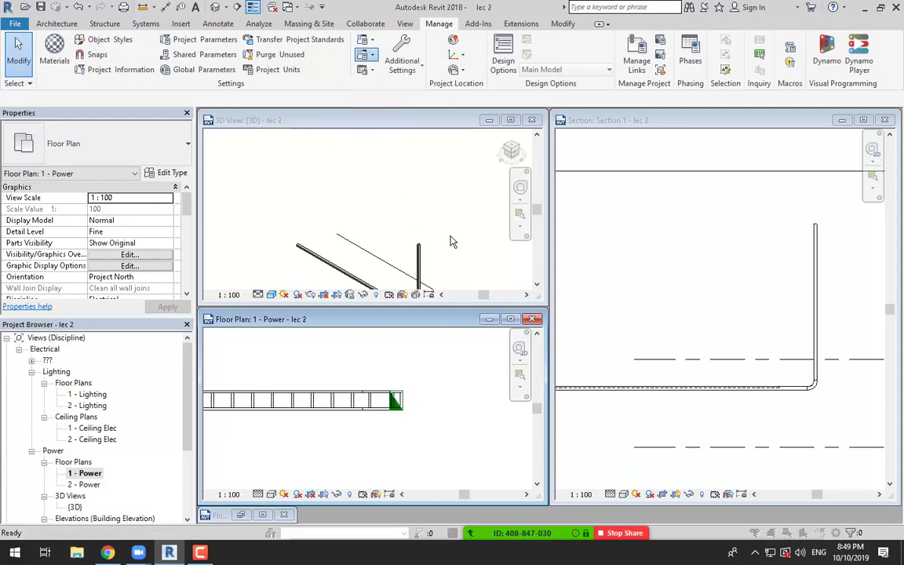
left_click(283, 273)
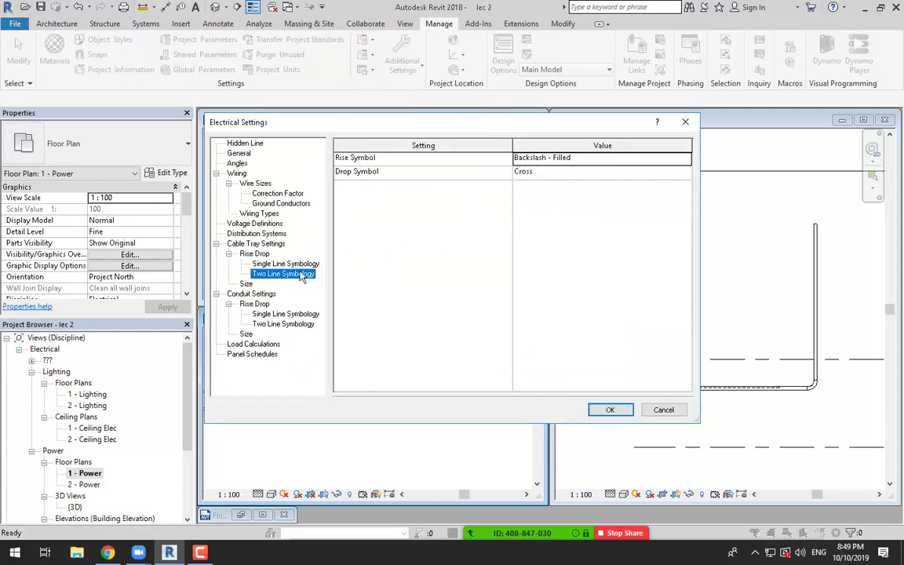
left_click(255, 304)
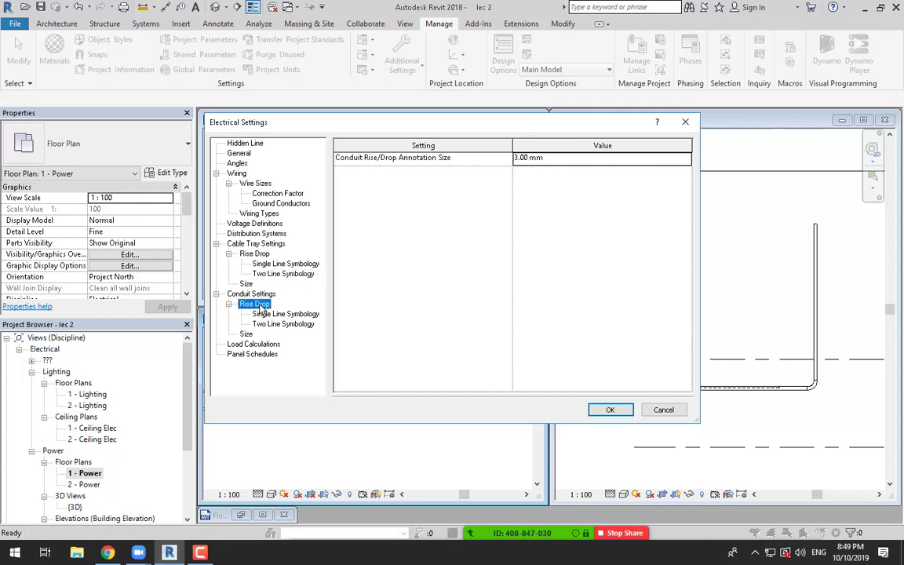
left_click(251, 294)
left_click(274, 314)
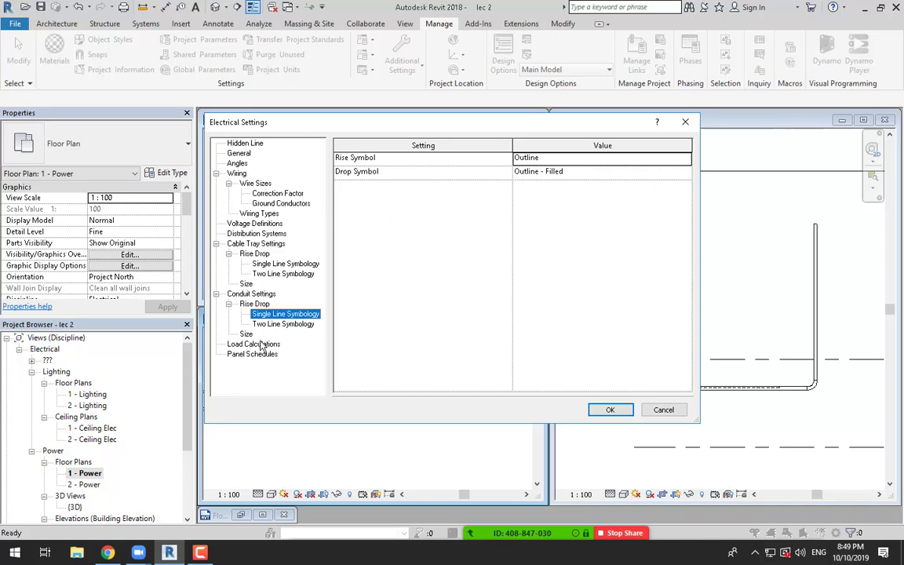
Step: Add a conduit size to the RNC Schedule40 standard: 12.701 mm trade, 15.850 mm inside, 18.254 mm outside diameter, 127.010 mm minimum bend radius
left_click(247, 335)
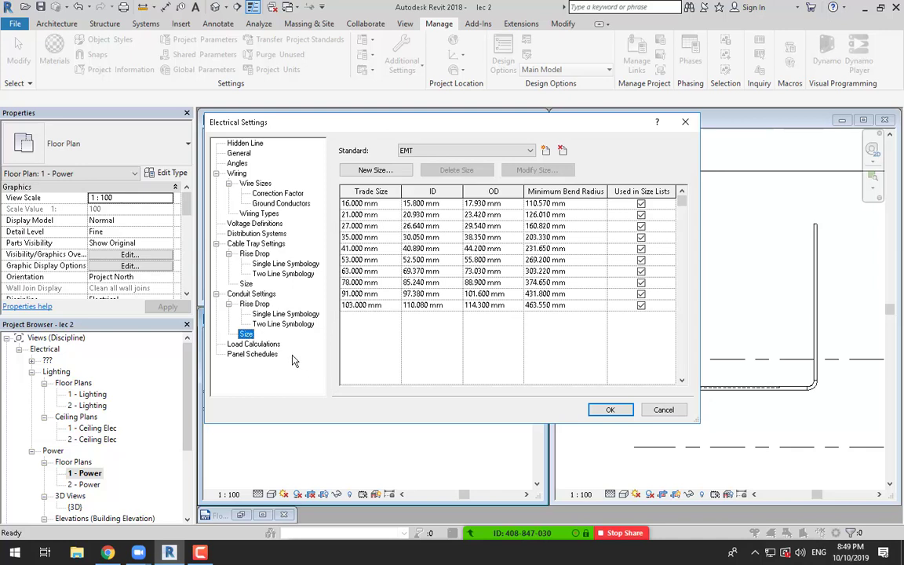
left_click(515, 152)
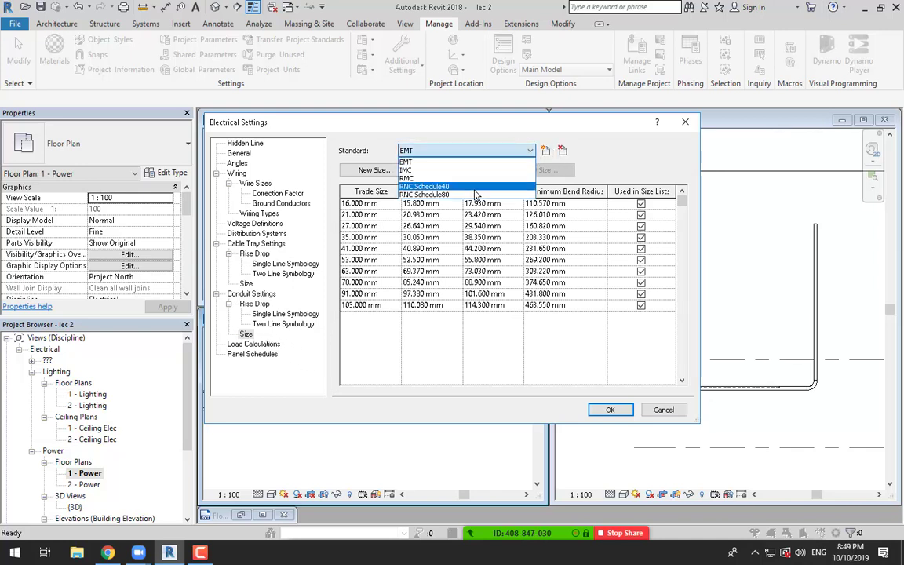
left_click(422, 187)
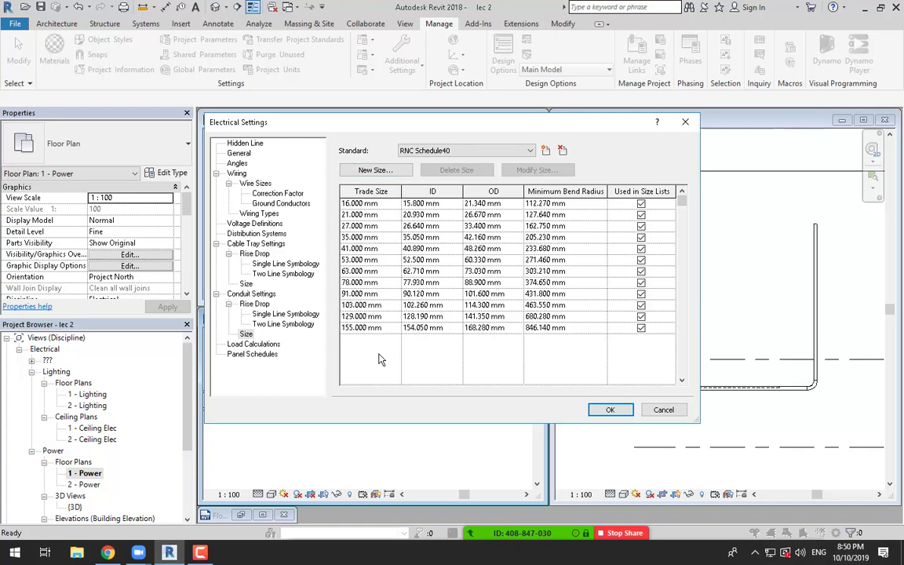
left_click(394, 171)
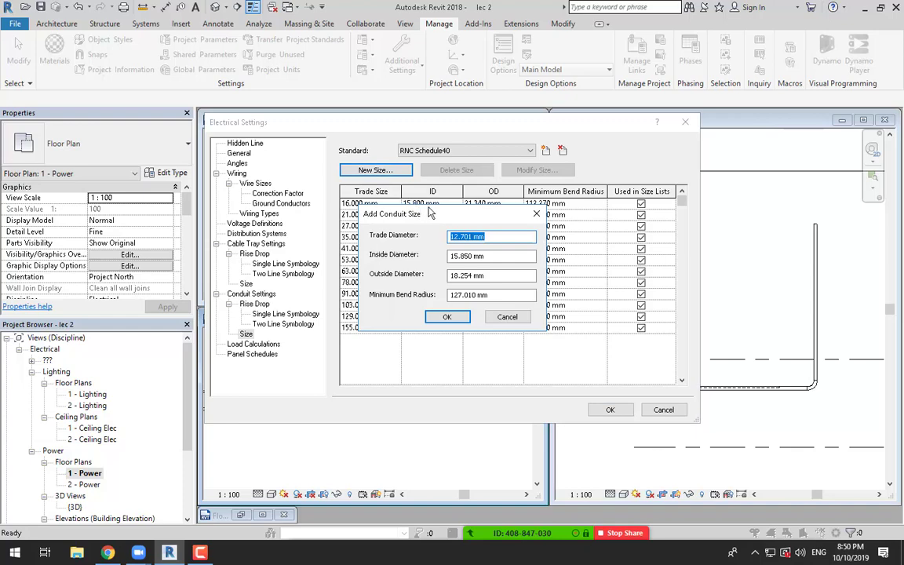
left_click_drag(463, 227, 554, 304)
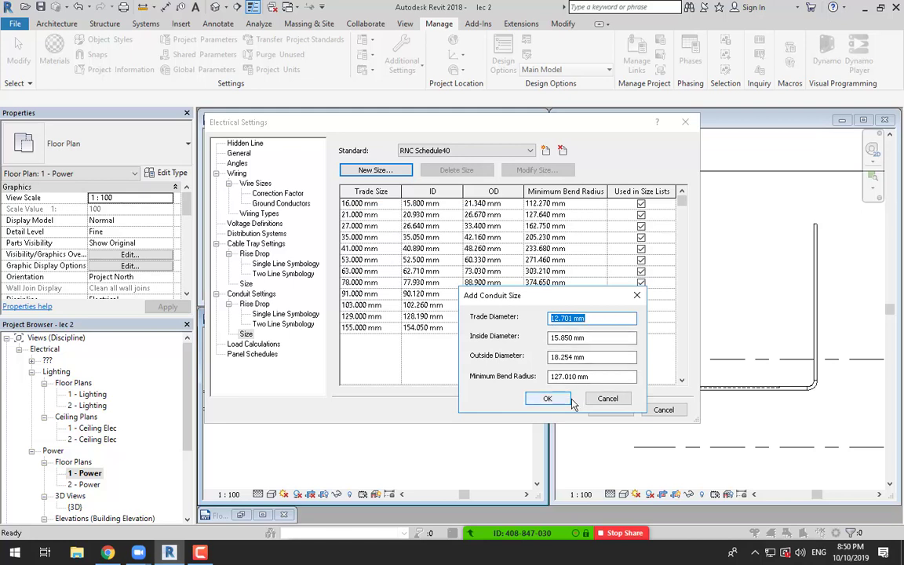
left_click_drag(560, 292, 560, 293)
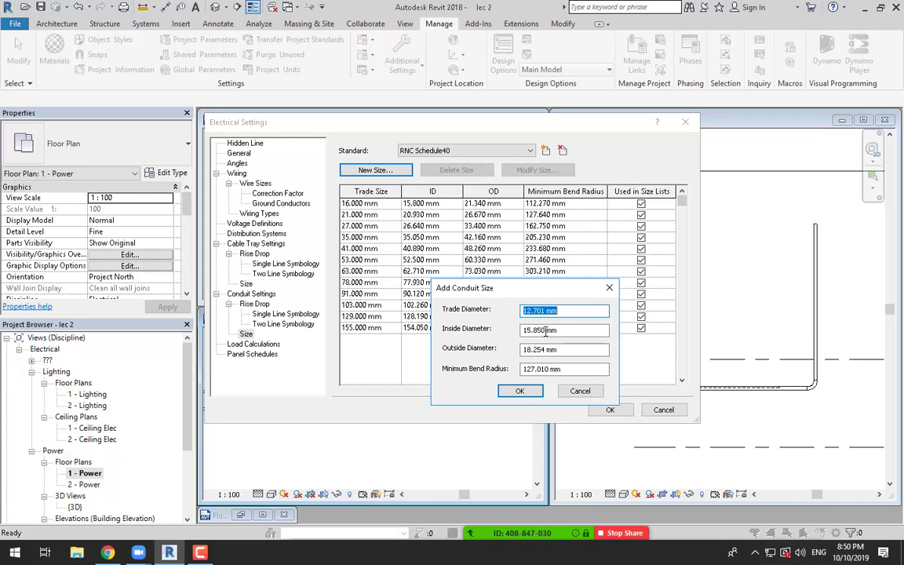
left_click(520, 390)
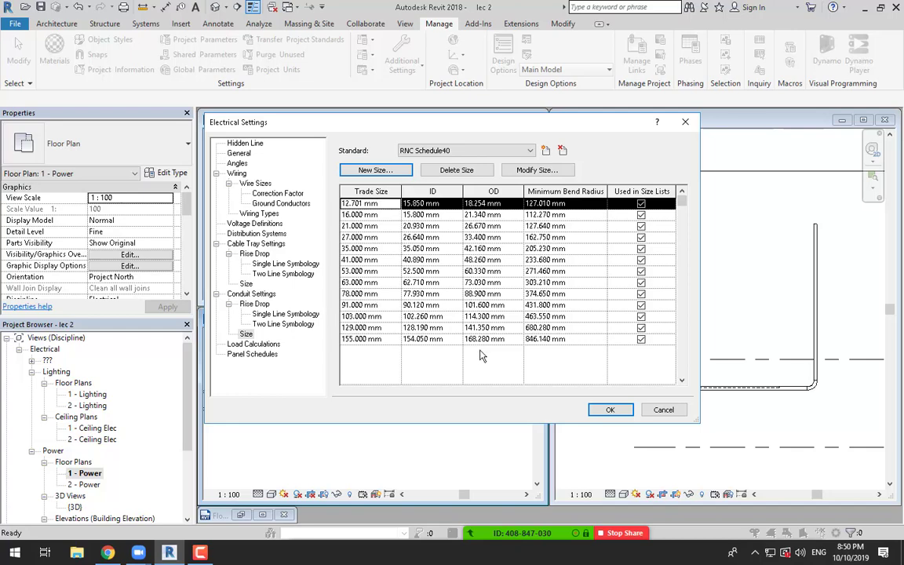
left_click(594, 412)
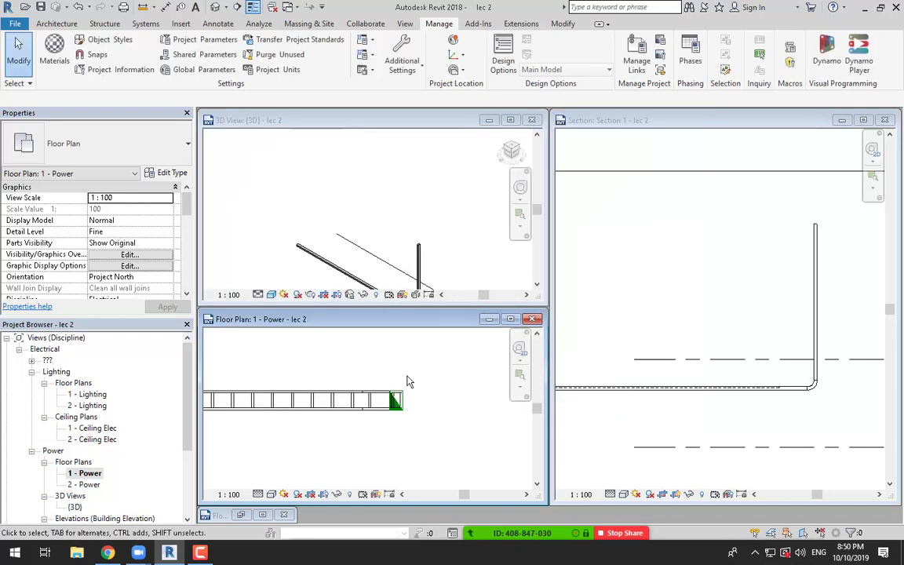
Step: Review the type properties of the Rigid Nonmetallic Conduit (RNC Sch 40) run in the 1 - Power plan, including its standard and fittings
left_click(647, 298)
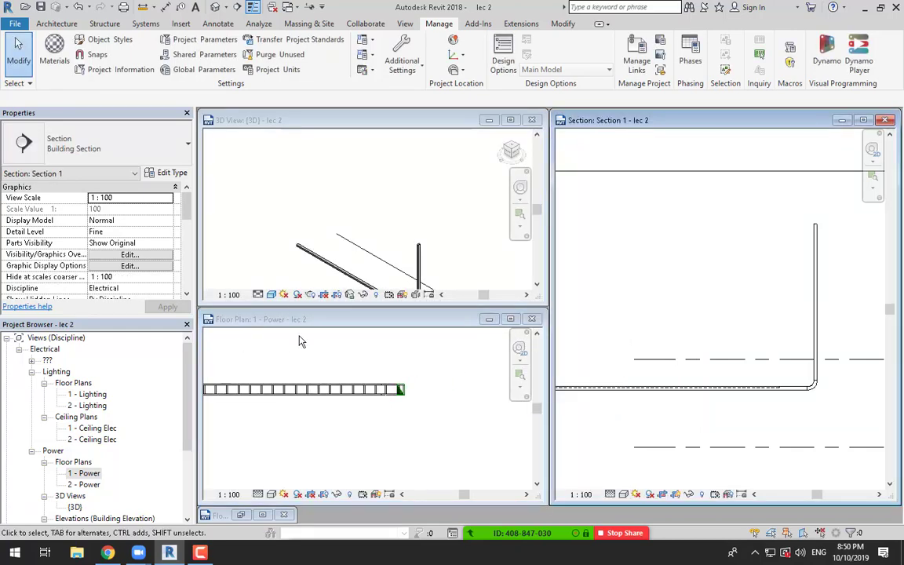
left_click(317, 397)
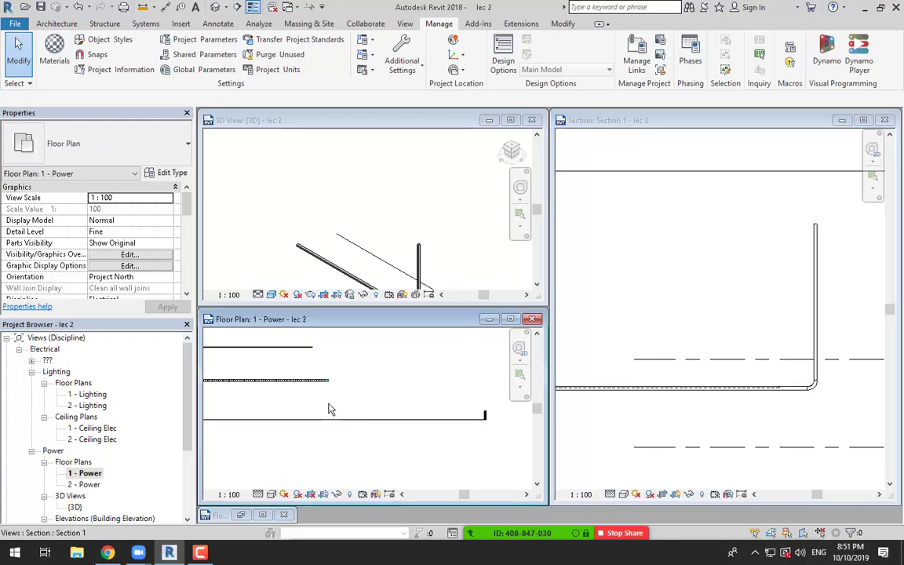
left_click(455, 417)
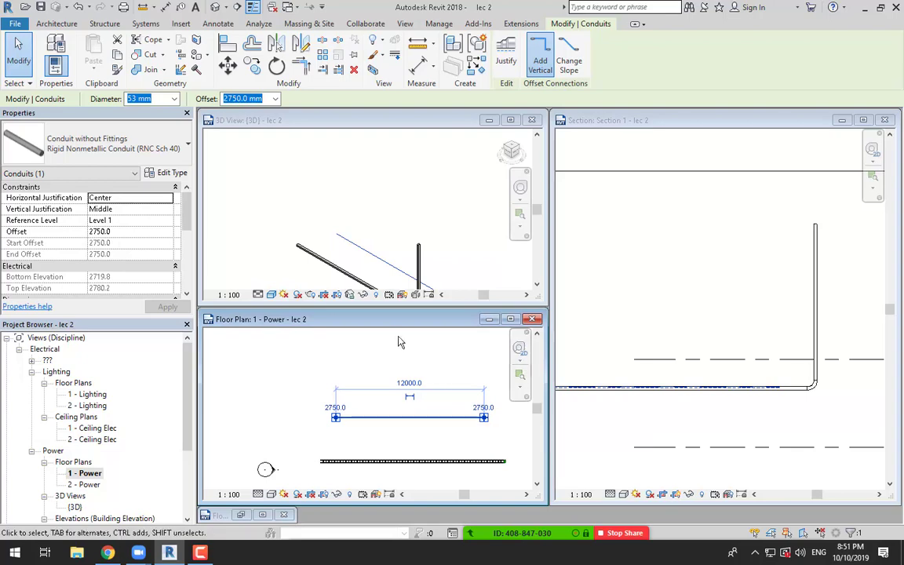
left_click(168, 173)
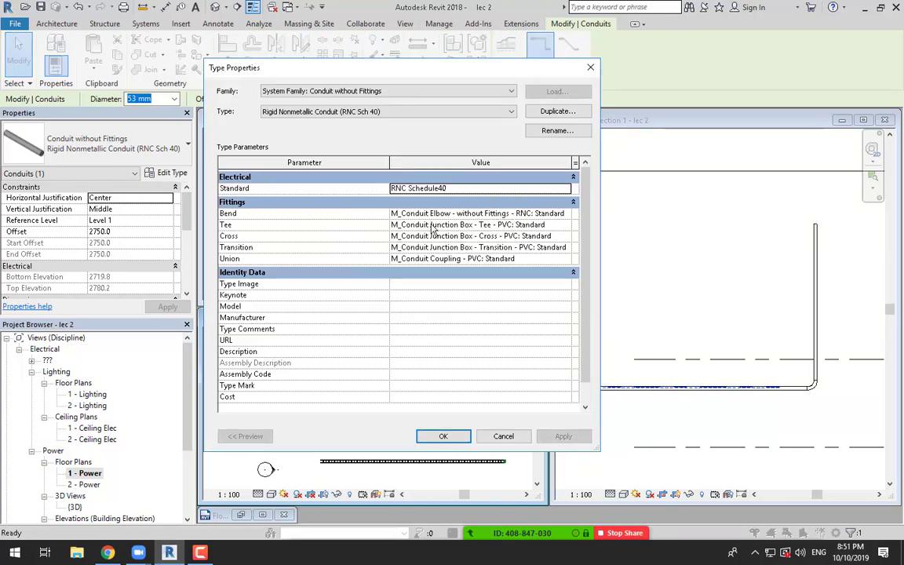
left_click(441, 436)
left_click(476, 430)
Step: Draw a 53 mm conduit perpendicular to the existing run from its free end at 2750 mm offset, and inspect the elbow's type
scroll(495, 424, "up", 4)
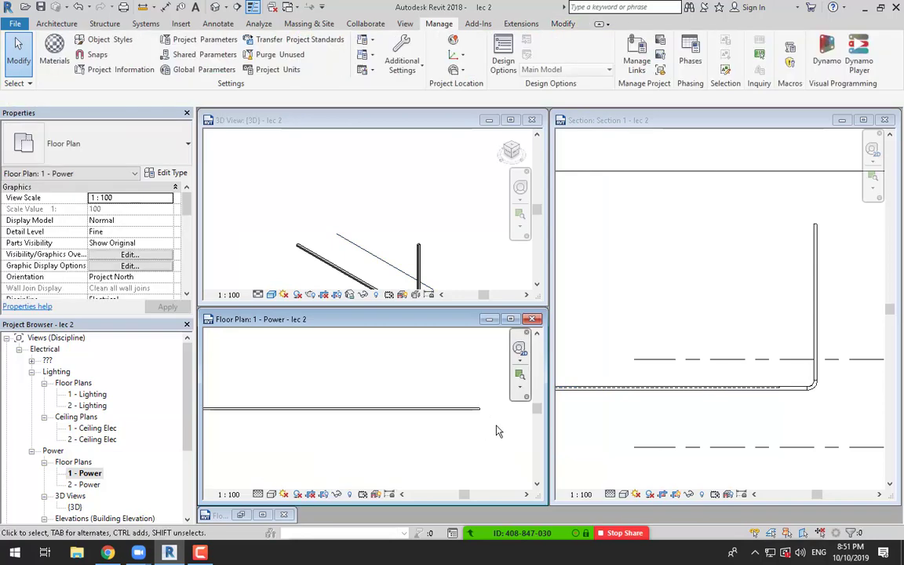
middle_click_drag(487, 429, 419, 455)
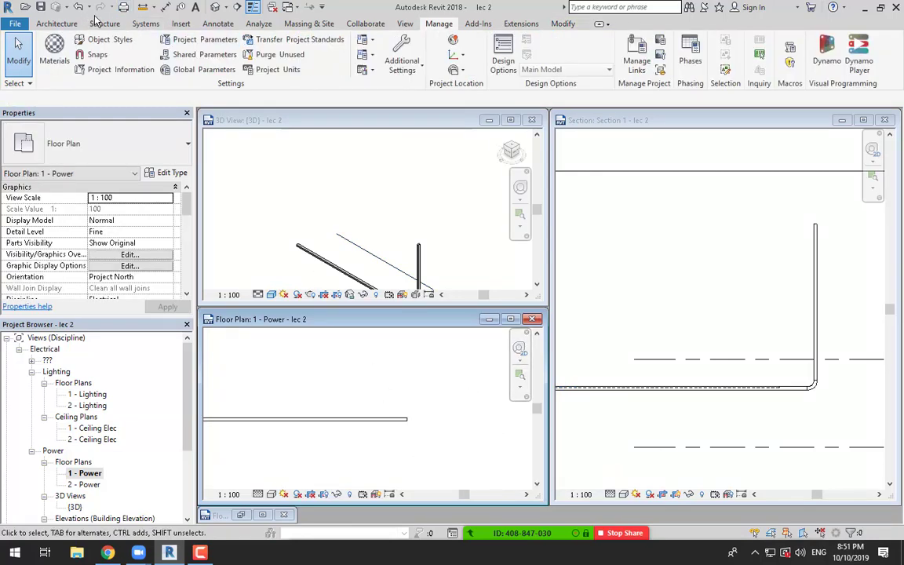
left_click(145, 23)
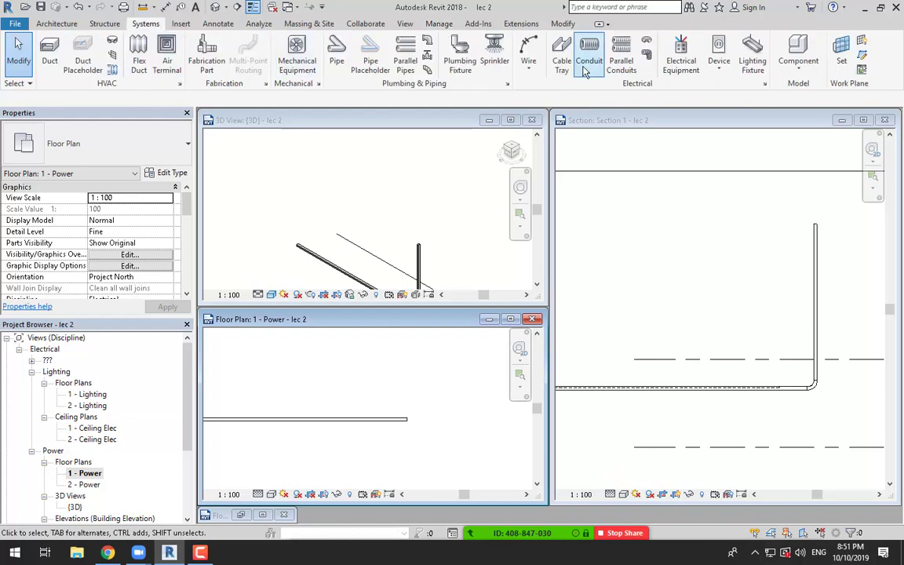
key("c")
key("n")
left_click(405, 417)
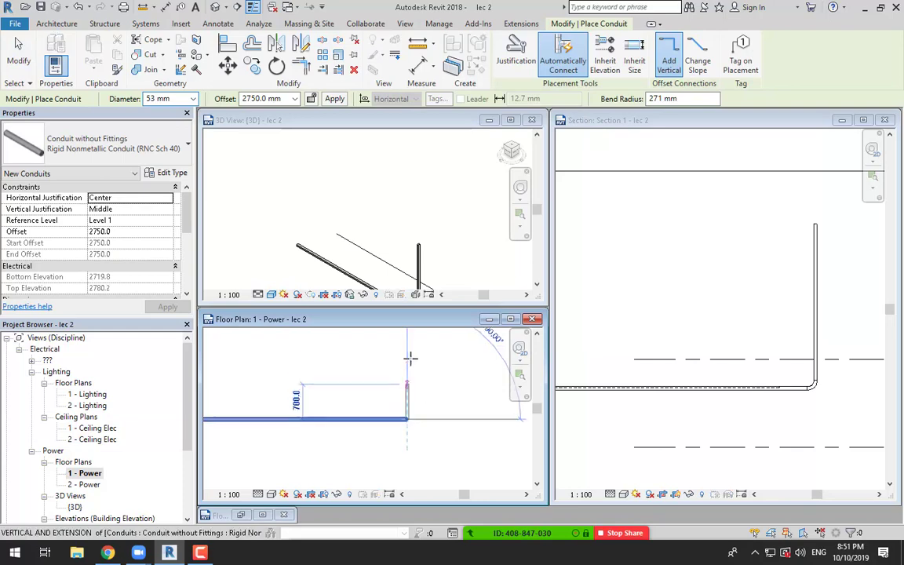
left_click(409, 337)
key("Escape")
key("Escape")
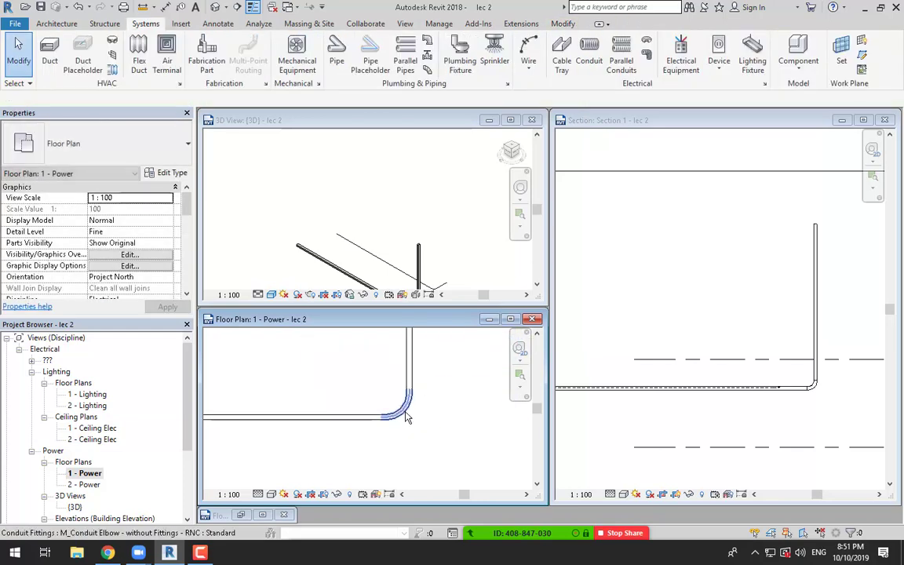
left_click(401, 409)
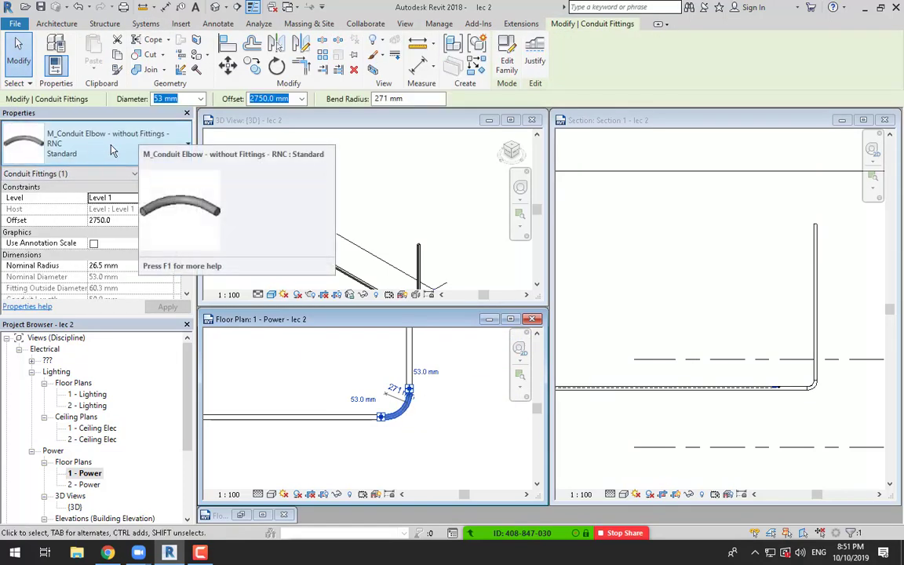
left_click(366, 440)
Step: Draw a perpendicular 53 mm branch conduit at 2750 mm offset from a point along the straight horizontal run
scroll(377, 404, "down", 2)
middle_click_drag(366, 455, 443, 472)
middle_click_drag(388, 473, 422, 481)
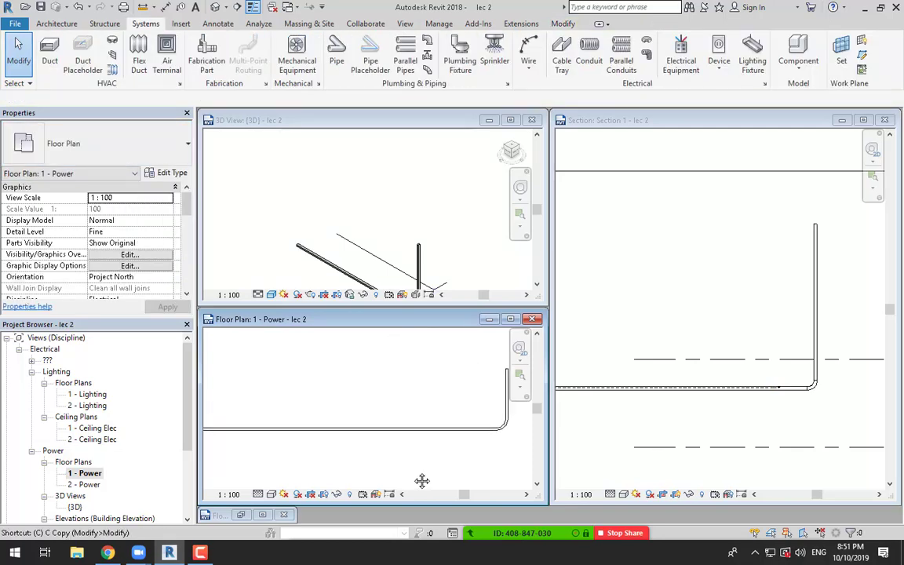
key("c")
key("n")
left_click(365, 427)
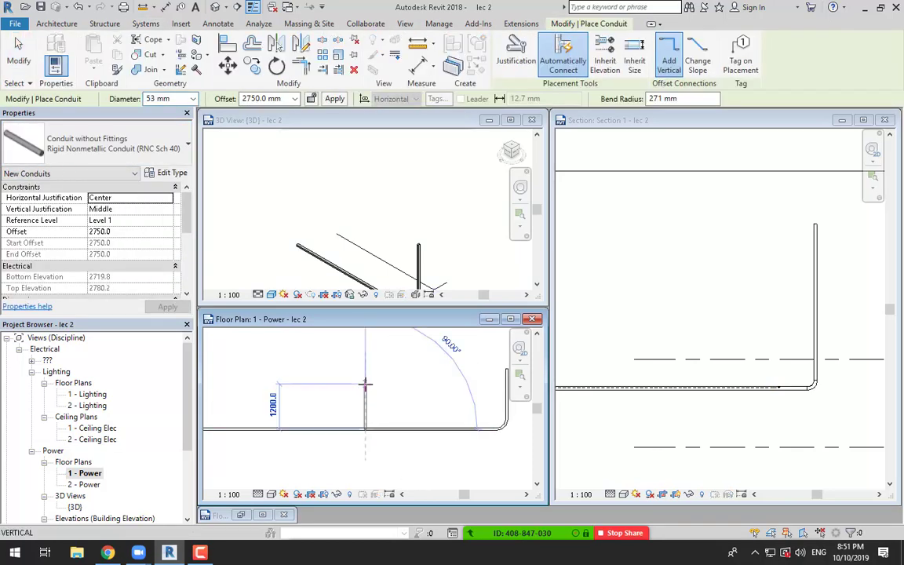
left_click(365, 360)
scroll(365, 432, "up", 2)
key("Escape")
key("Escape")
Step: Inspect the family type of the tee junction box where the branch conduit meets the run
left_click(376, 424)
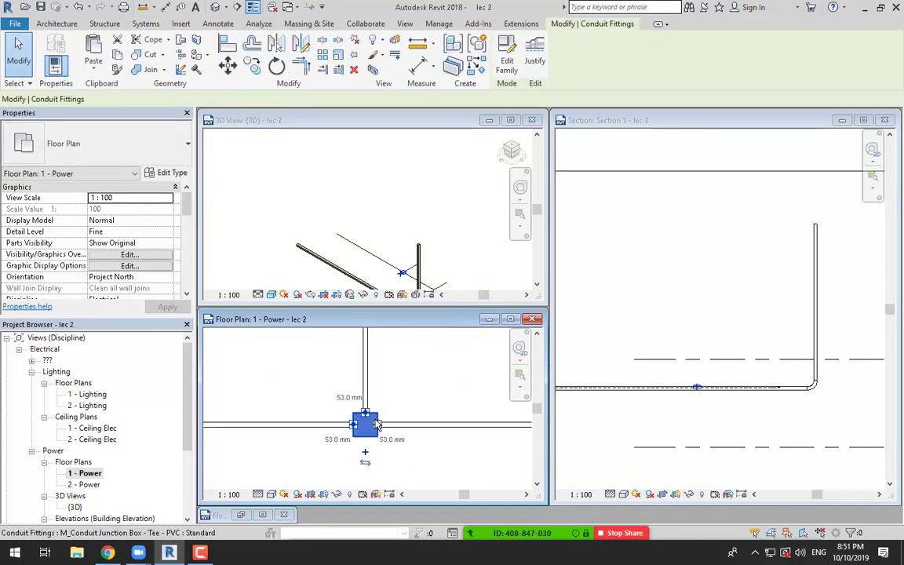
left_click(391, 448)
scroll(390, 449, "up", 2)
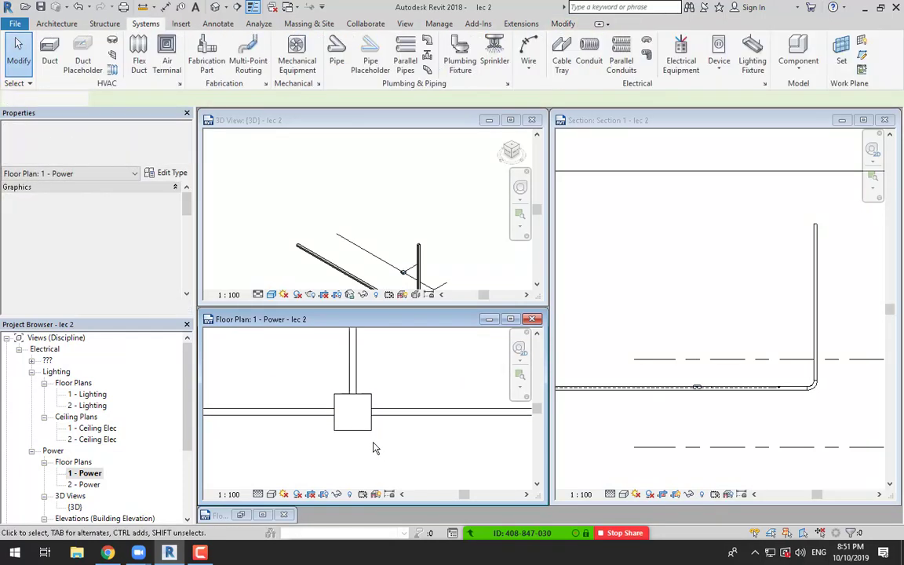
left_click(354, 419)
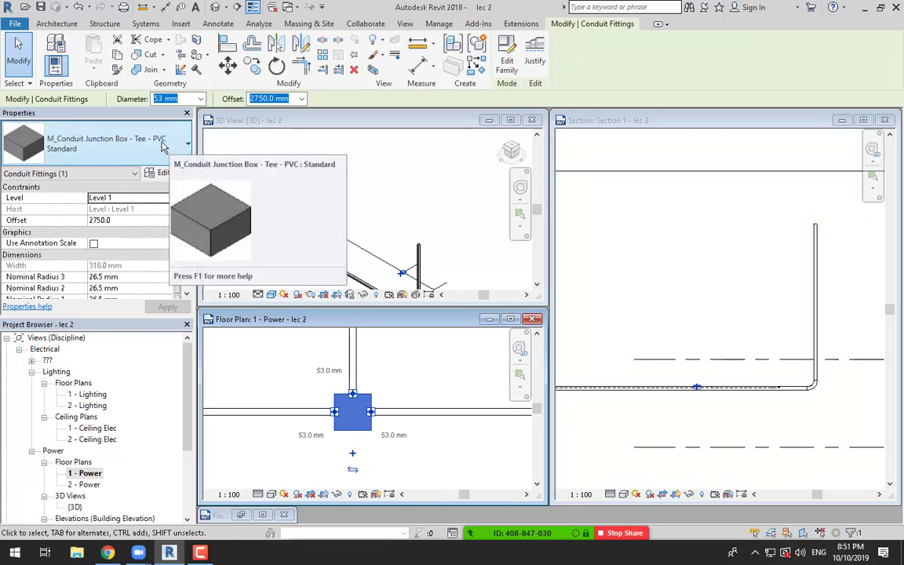
key("Escape")
scroll(374, 408, "down", 2)
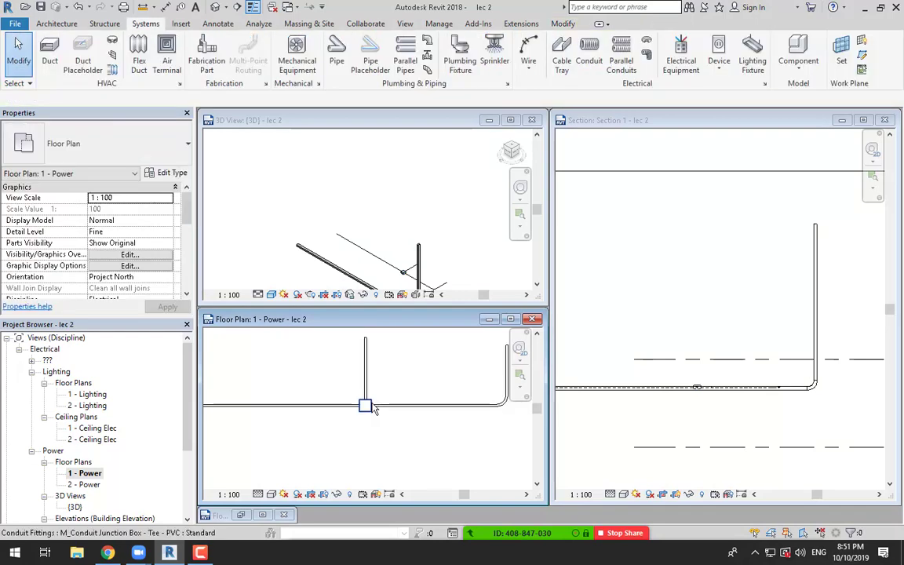
Step: Delete the conduits, fittings and horizontal cable tray in the 1 - Power plan
scroll(374, 408, "down", 6)
middle_click_drag(410, 424, 467, 429)
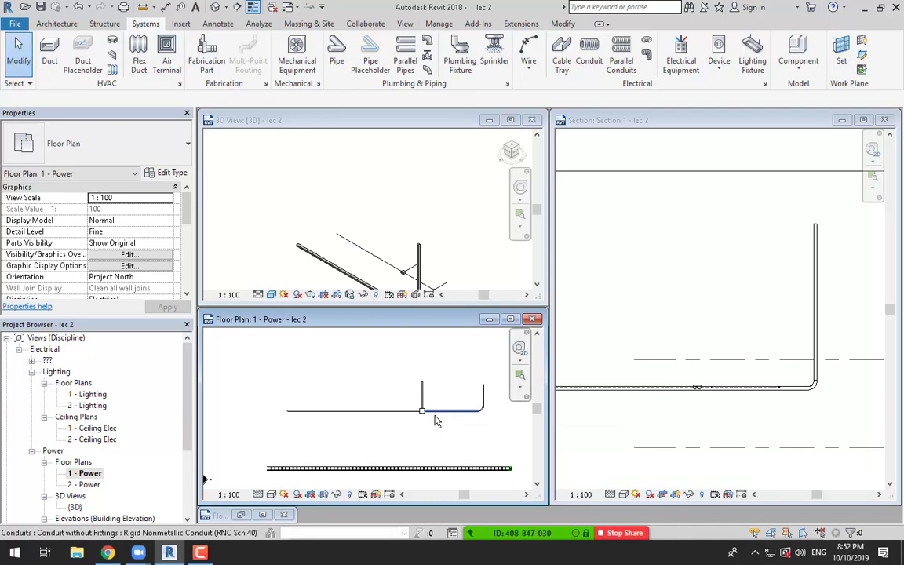
scroll(433, 421, "down", 2)
middle_click_drag(430, 420, 405, 414)
left_click_drag(432, 444, 381, 365)
key("Delete")
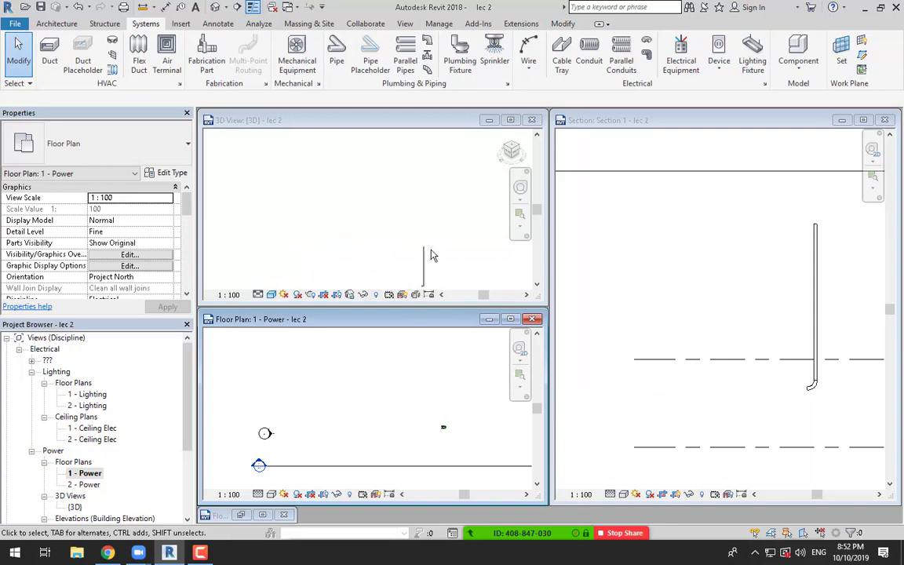
Step: Delete the remaining vertical tray and its bend in the 3D view, and return to the whole 1 - Power plan
left_click(381, 226)
left_click_drag(334, 185, 400, 250)
key("Delete")
scroll(636, 323, "down", 2)
scroll(635, 324, "down", 1)
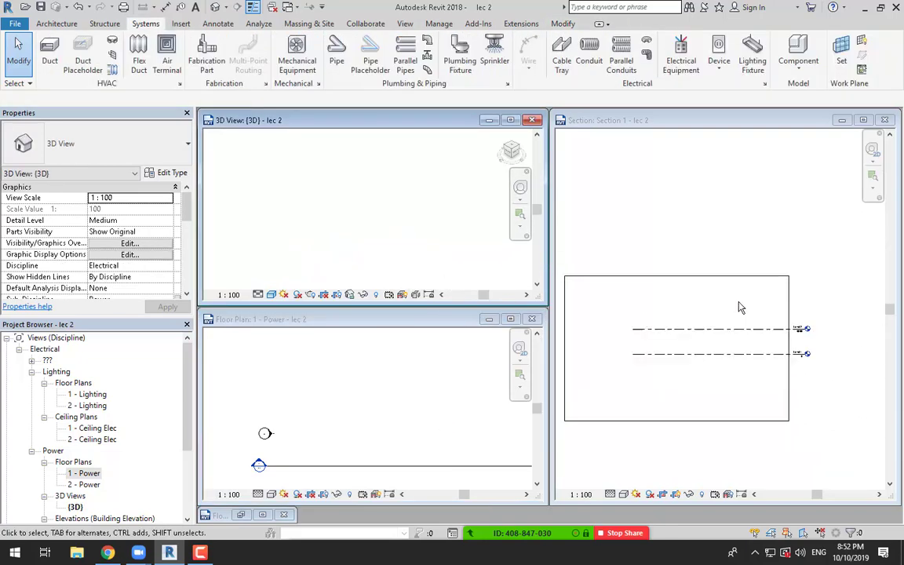
left_click(391, 416)
scroll(395, 405, "down", 2)
scroll(394, 404, "down", 2)
middle_click_drag(418, 393, 397, 386)
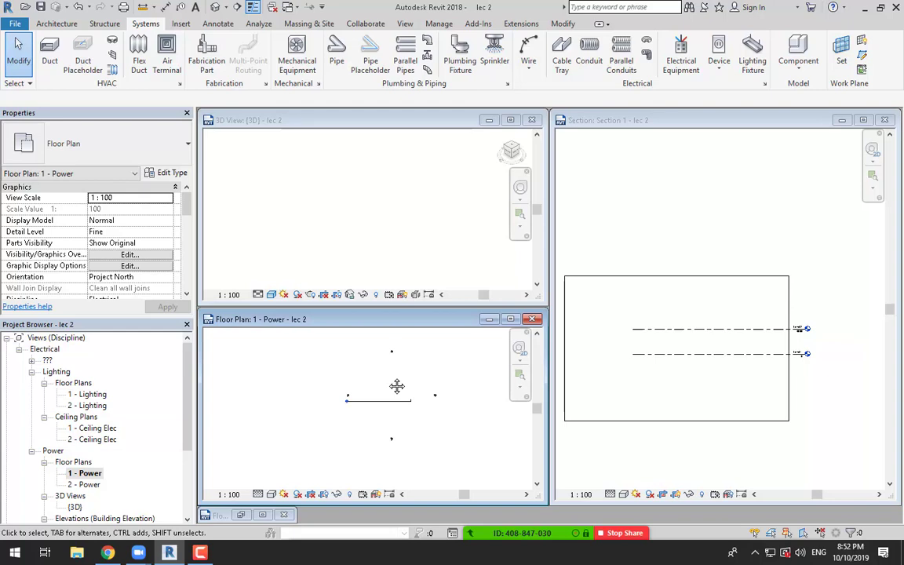
Step: Start linking a Revit model and browse to the Autodesk folder inside Program Files on Local Disk (C:)
left_click(179, 24)
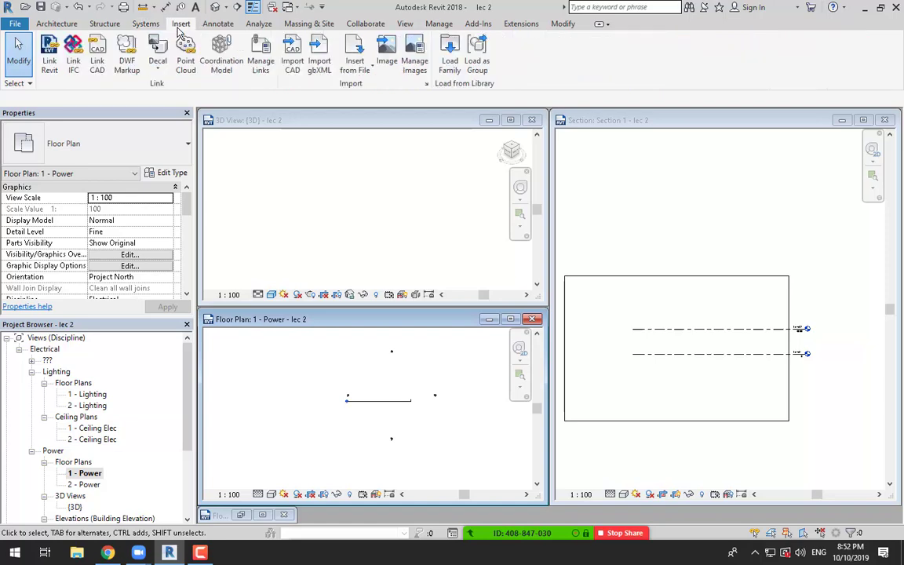
left_click(49, 66)
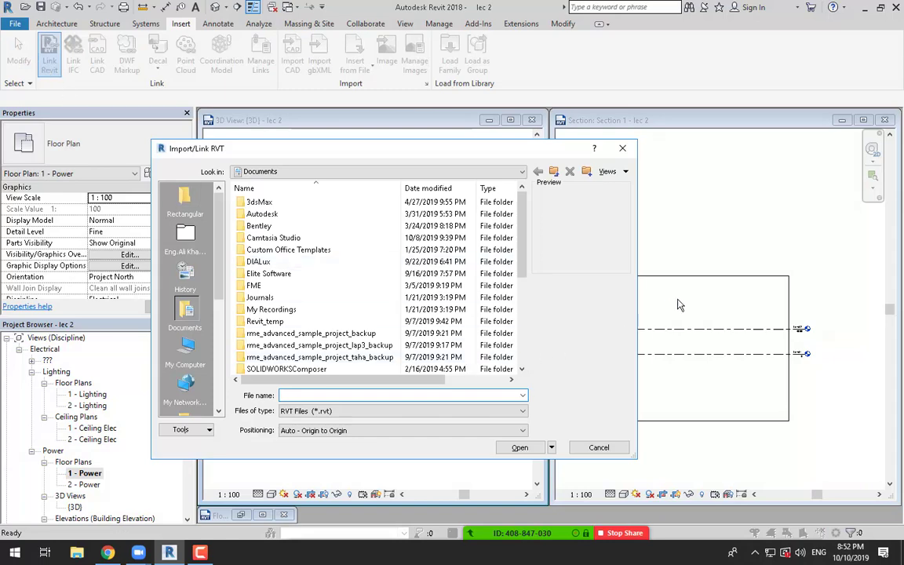
left_click(553, 171)
left_click(556, 172)
left_click(556, 172)
left_click(556, 172)
left_click(557, 172)
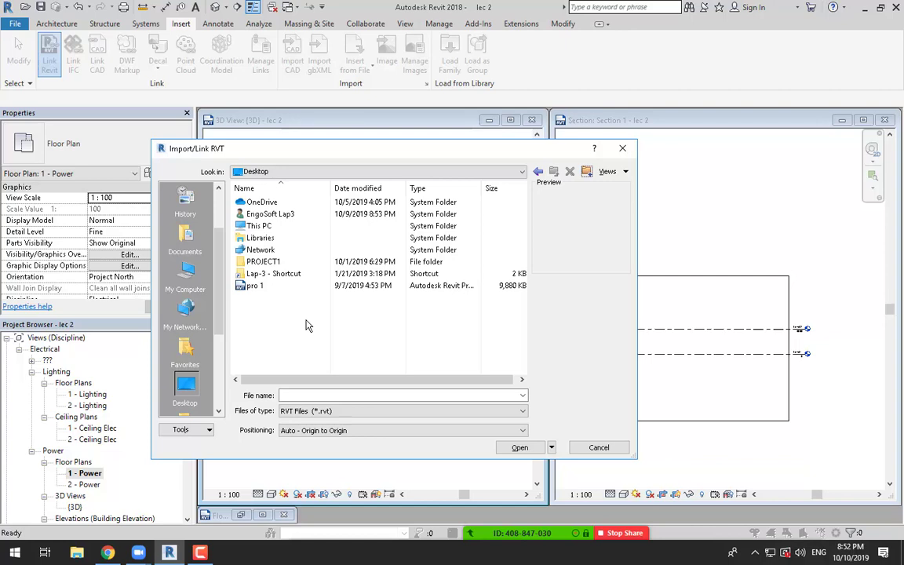
double_click(259, 226)
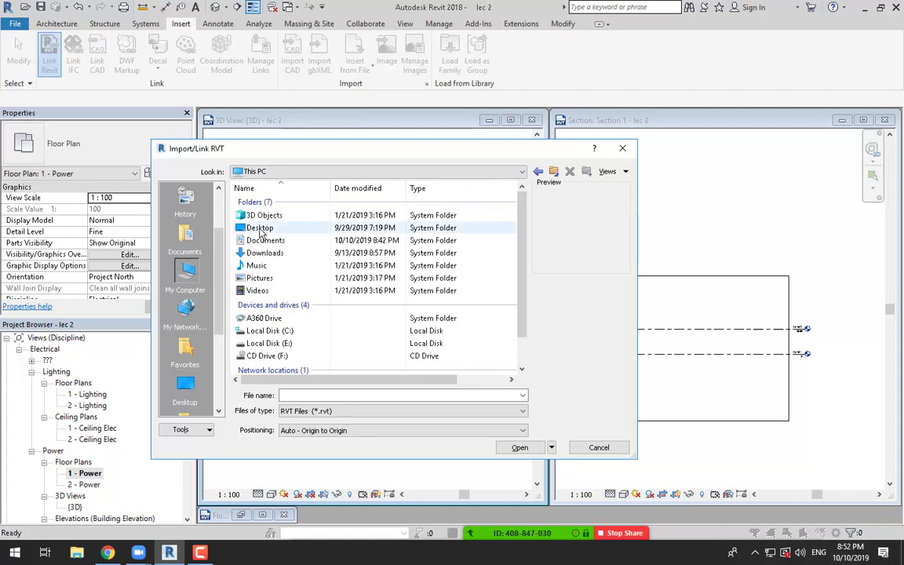
double_click(269, 330)
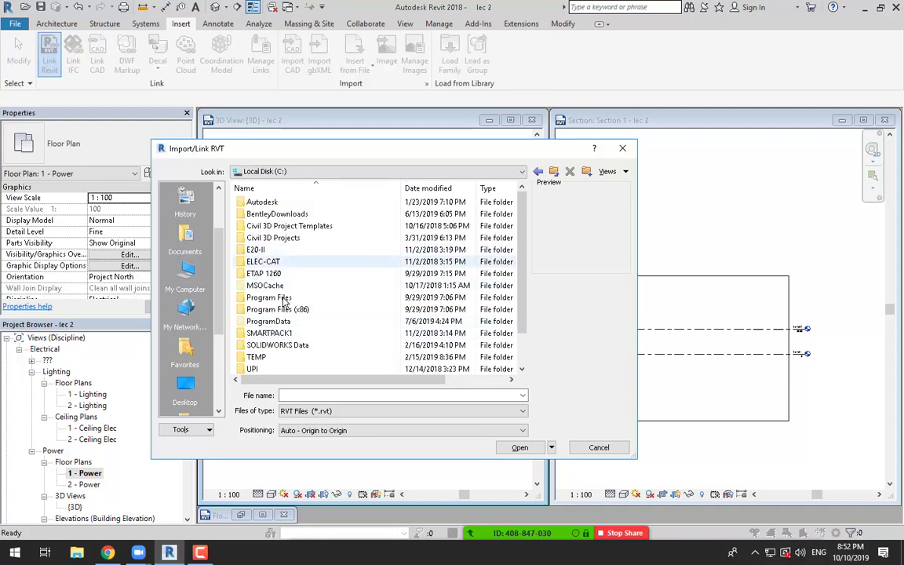
double_click(270, 298)
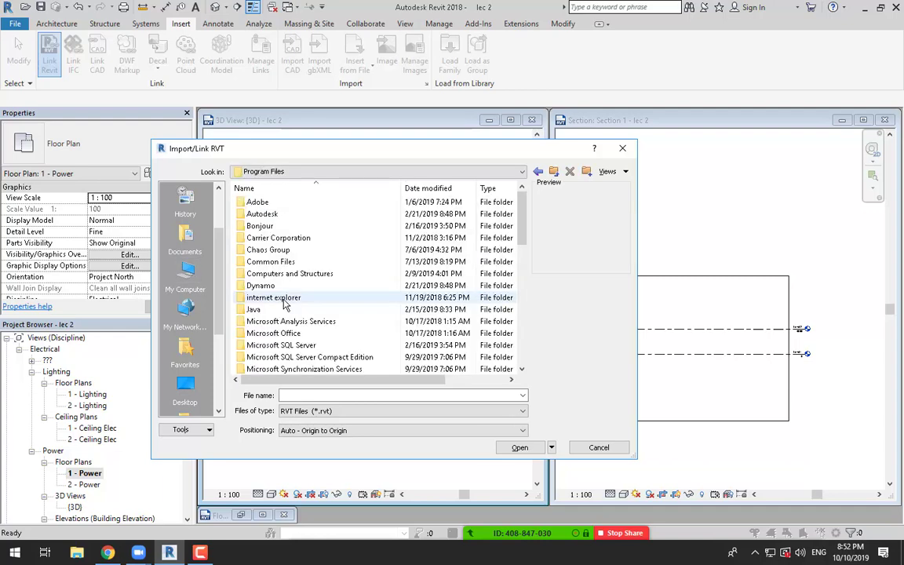
double_click(269, 216)
Step: Open the Samples folder of Revit 2018 and choose Arch Link Model as the file to link
scroll(312, 308, "down", 1)
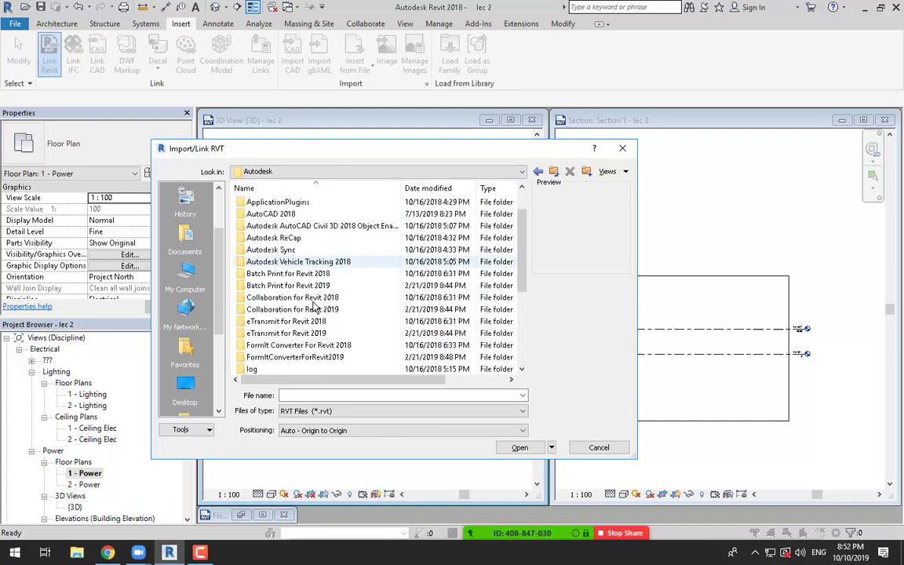
scroll(316, 347, "down", 1)
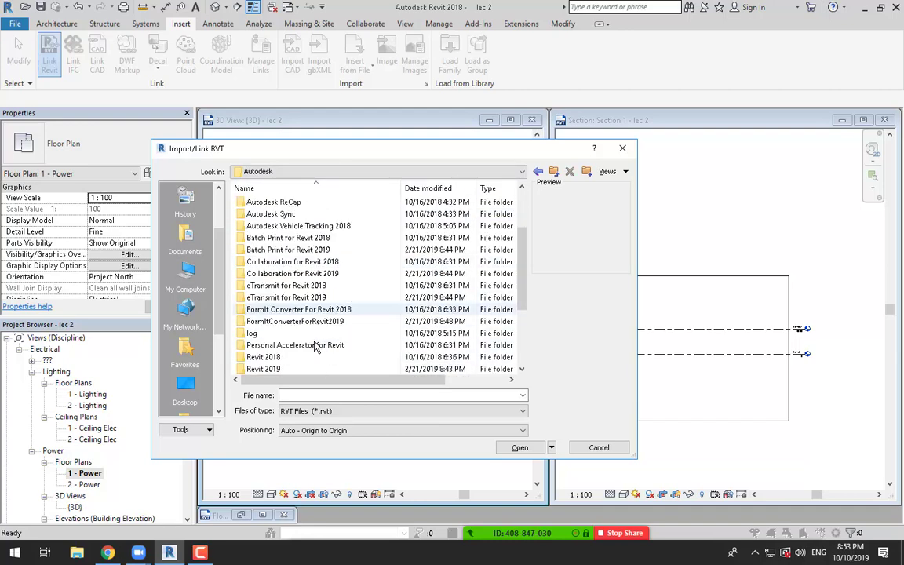
scroll(316, 347, "down", 2)
left_click(276, 286)
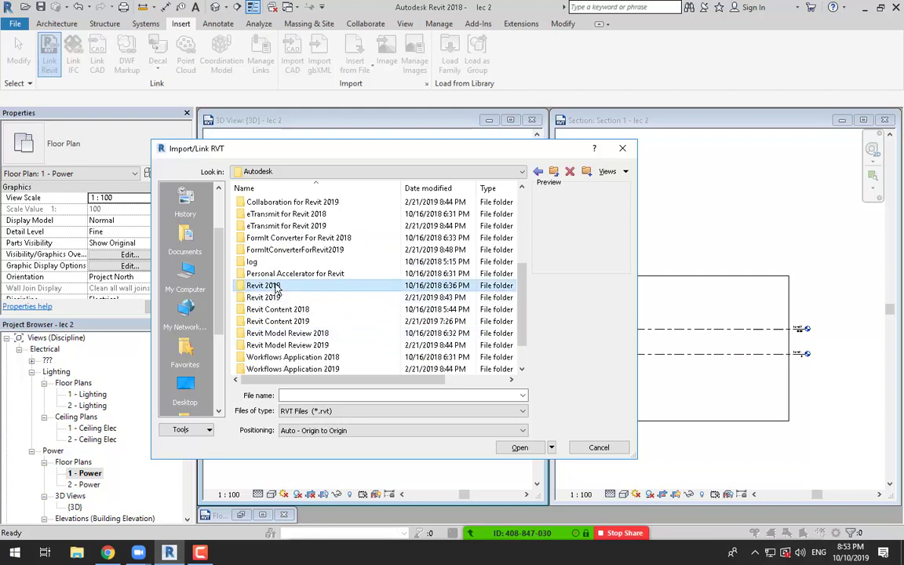
double_click(276, 288)
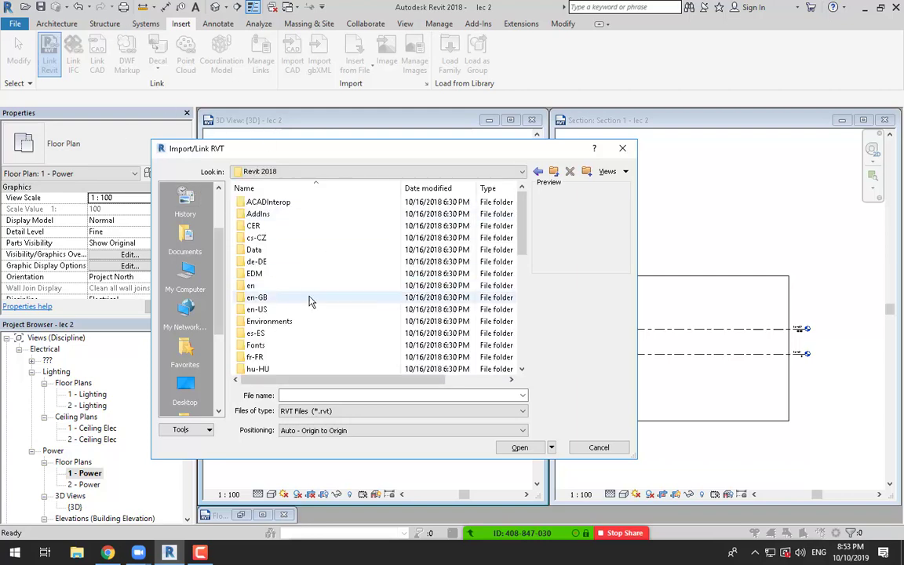
scroll(296, 288, "down", 4)
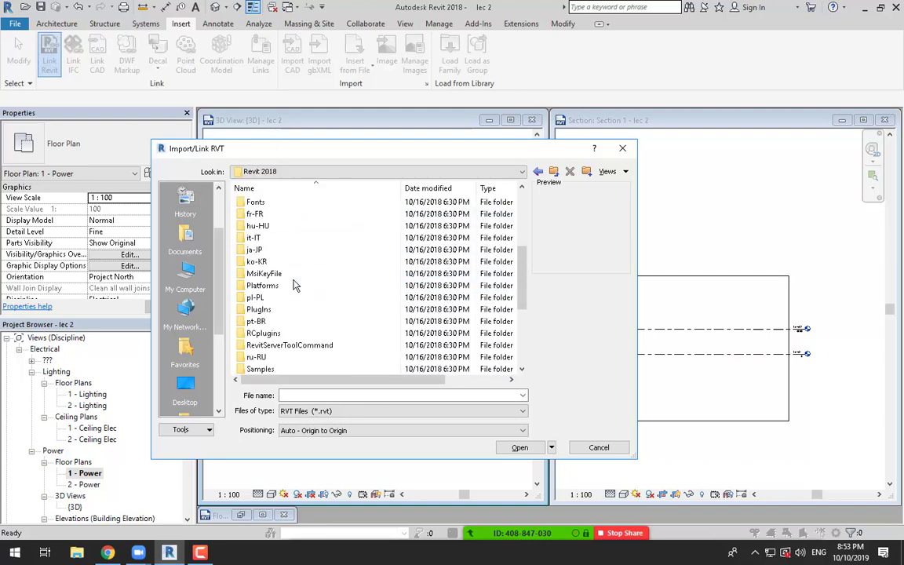
scroll(294, 286, "down", 1)
double_click(271, 335)
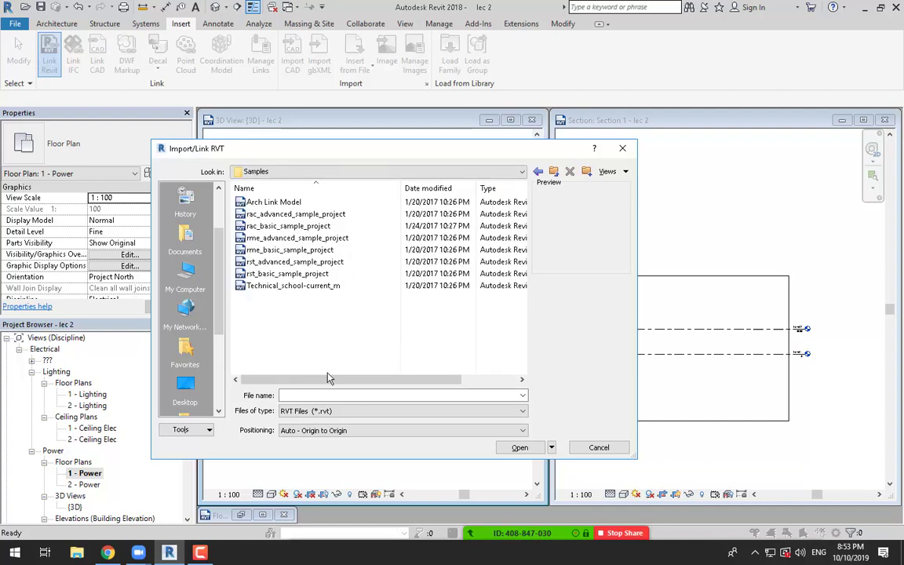
left_click(281, 202)
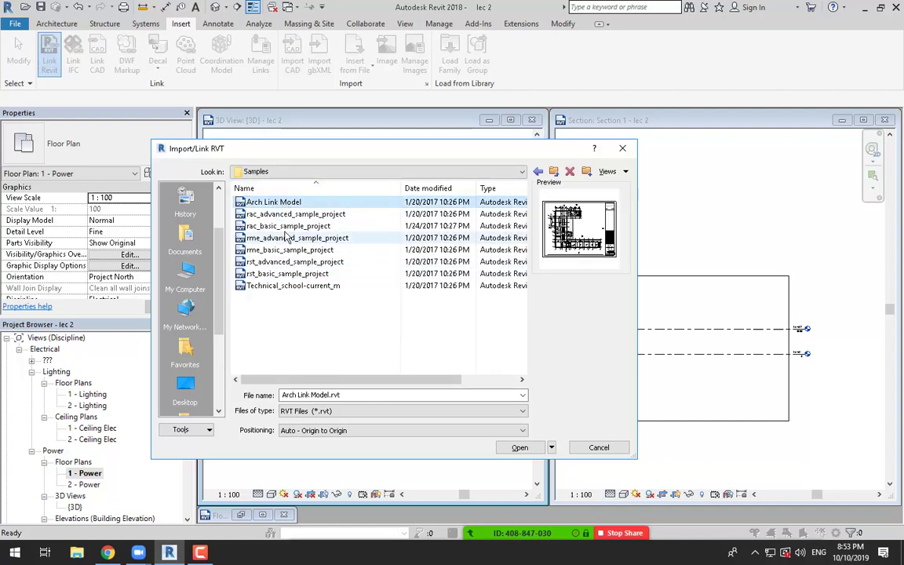
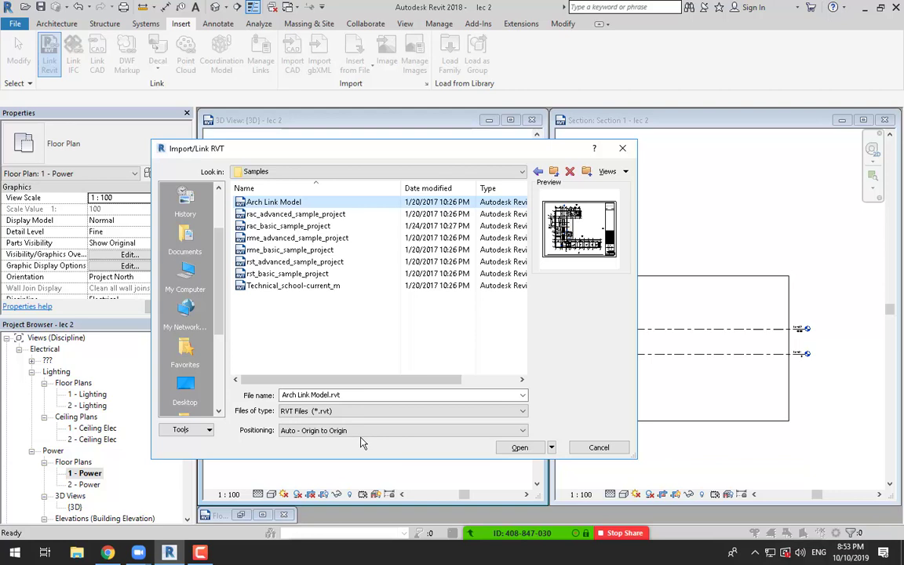
Step: Link the chosen Arch Link Model.rvt into the project with Auto - Origin to Origin positioning
left_click_drag(417, 152, 830, 147)
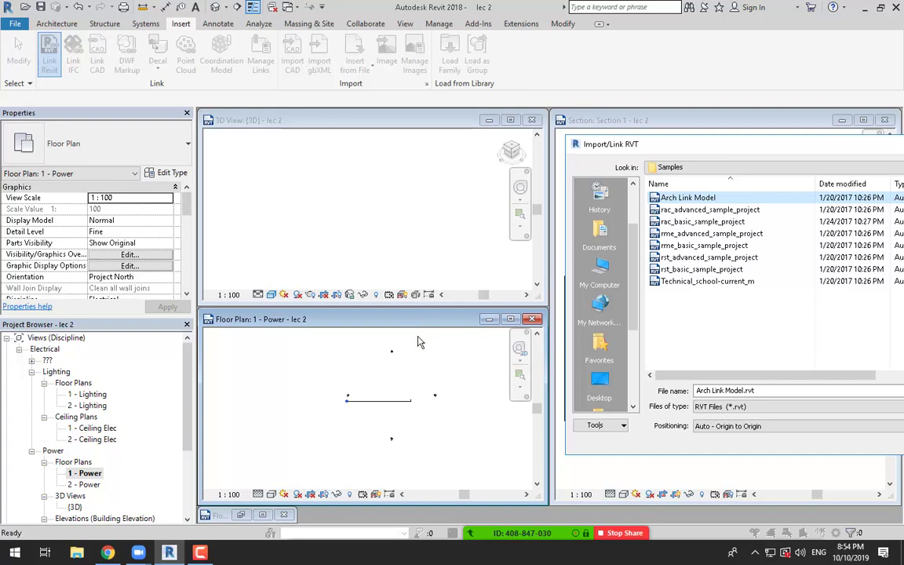
left_click(202, 555)
left_click(846, 494)
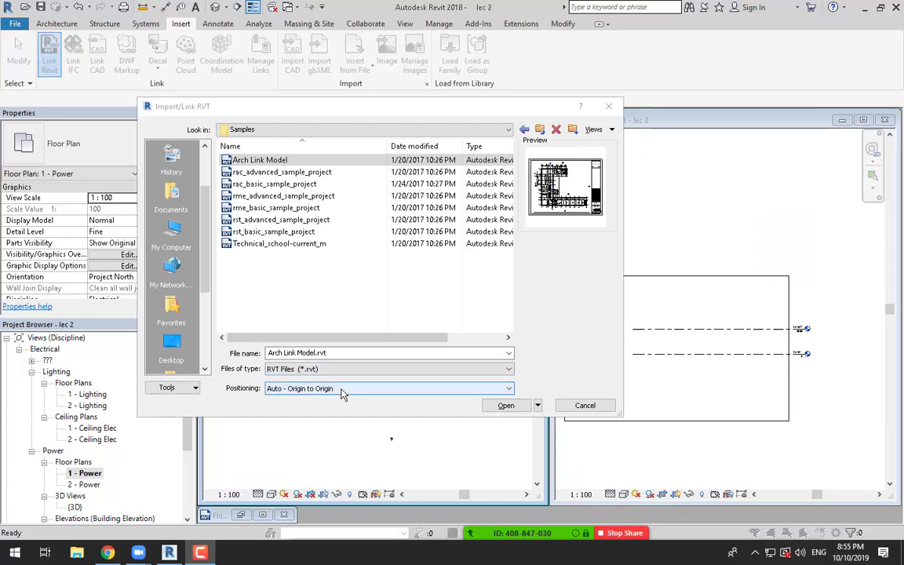
left_click(505, 405)
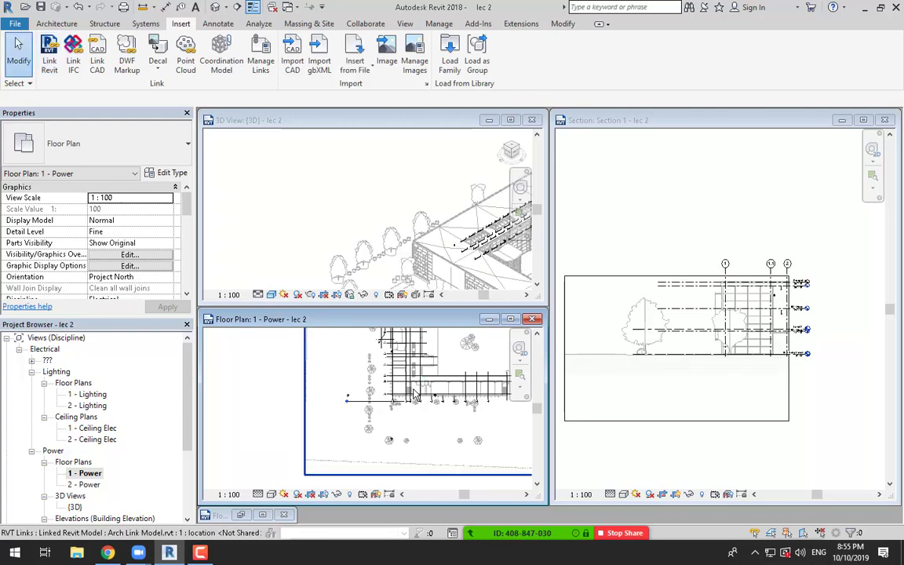
Step: Examine the linked building in the 3D view, selecting it to check that it is a single linked model
scroll(320, 217, "down", 4)
scroll(335, 204, "up", 4)
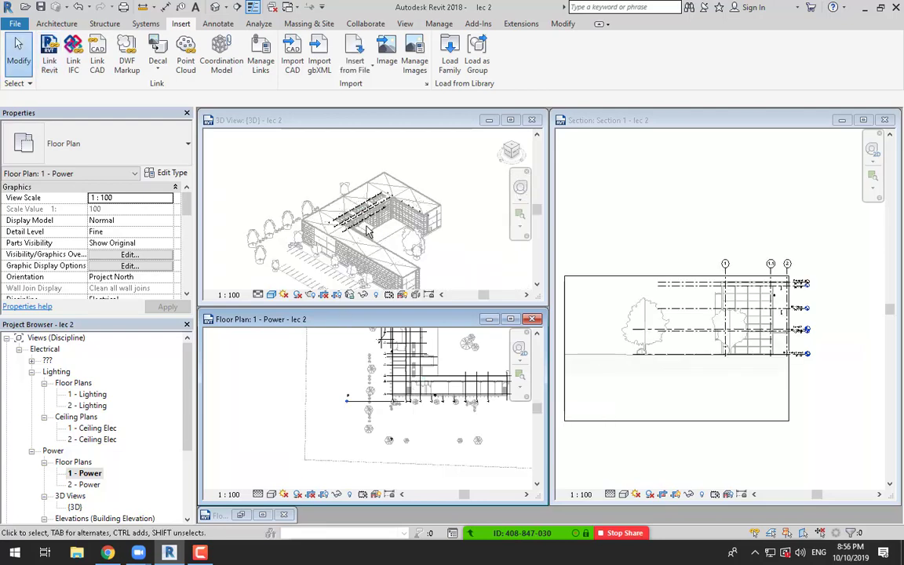
scroll(330, 221, "up", 3)
left_click(358, 210)
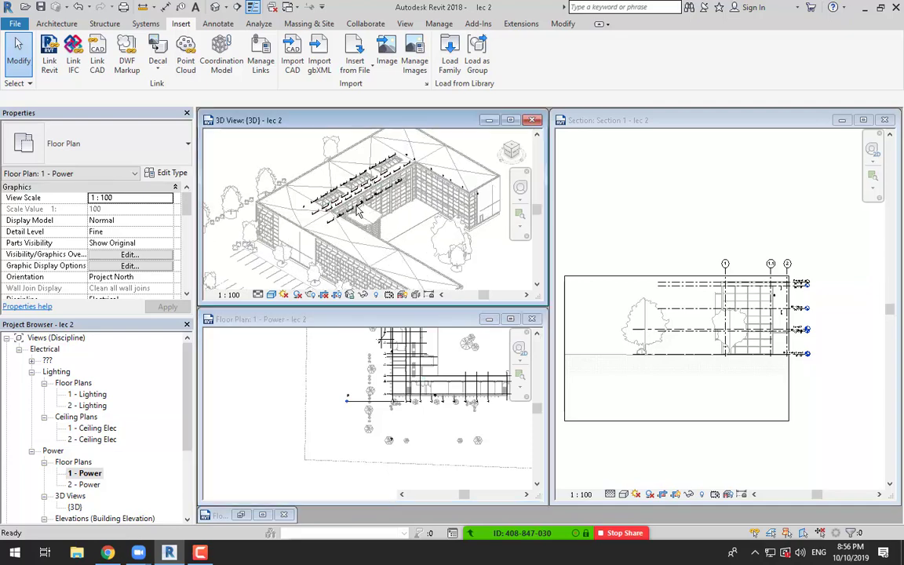
middle_click_drag(368, 242, 338, 218)
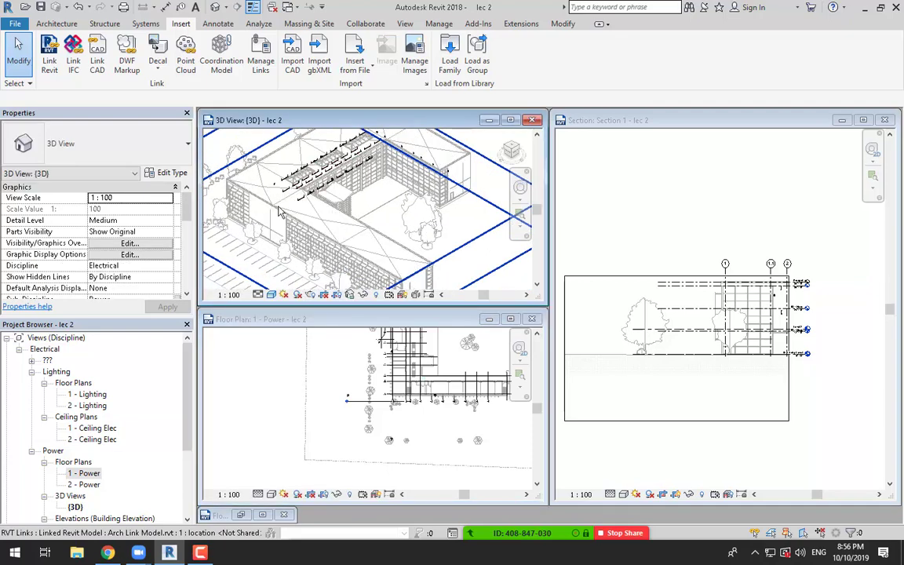
scroll(287, 218, "up", 2)
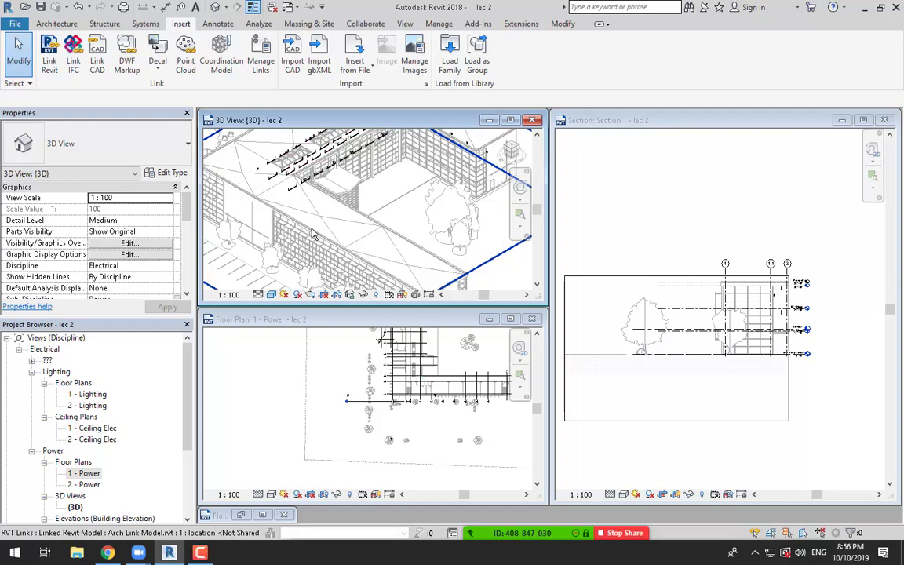
left_click(311, 233)
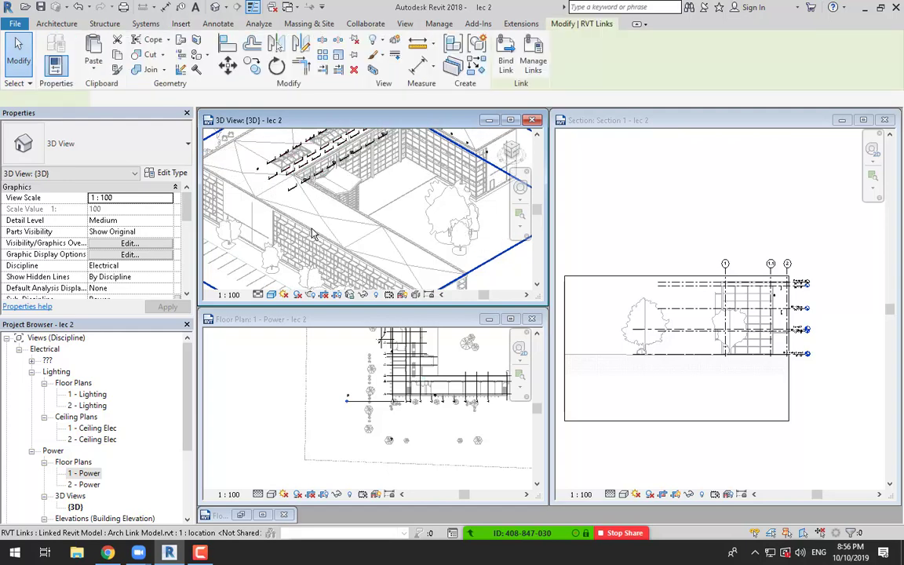
scroll(311, 234, "down", 5)
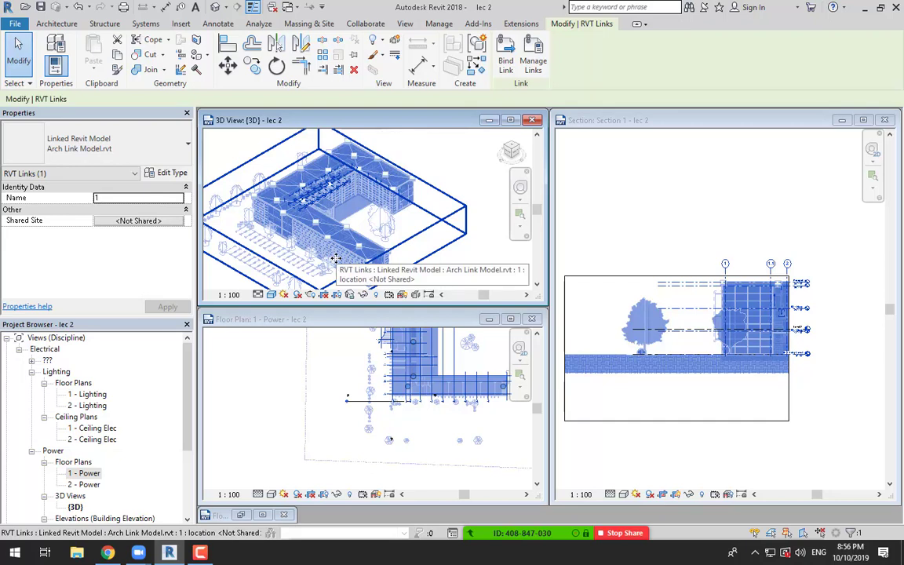
middle_click_drag(335, 259, 530, 280, "shift")
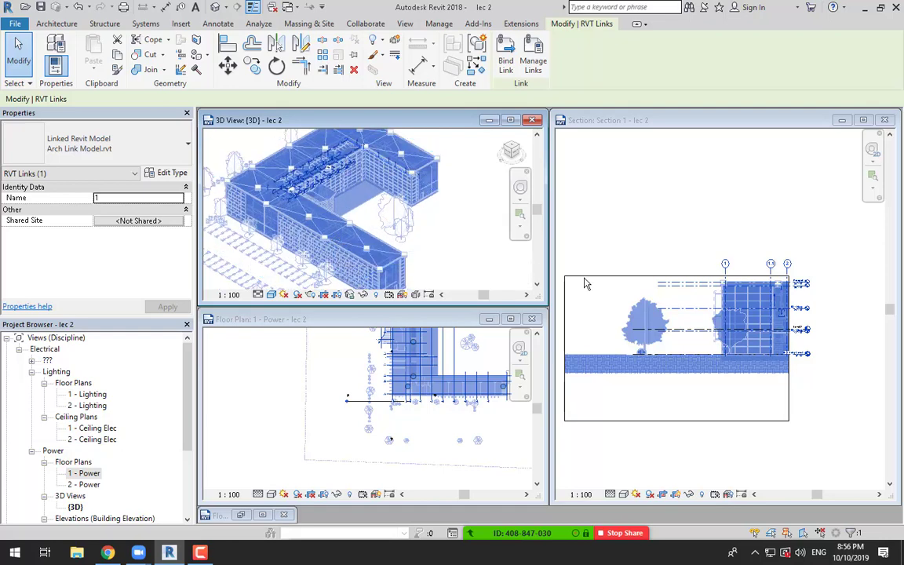
key("Escape")
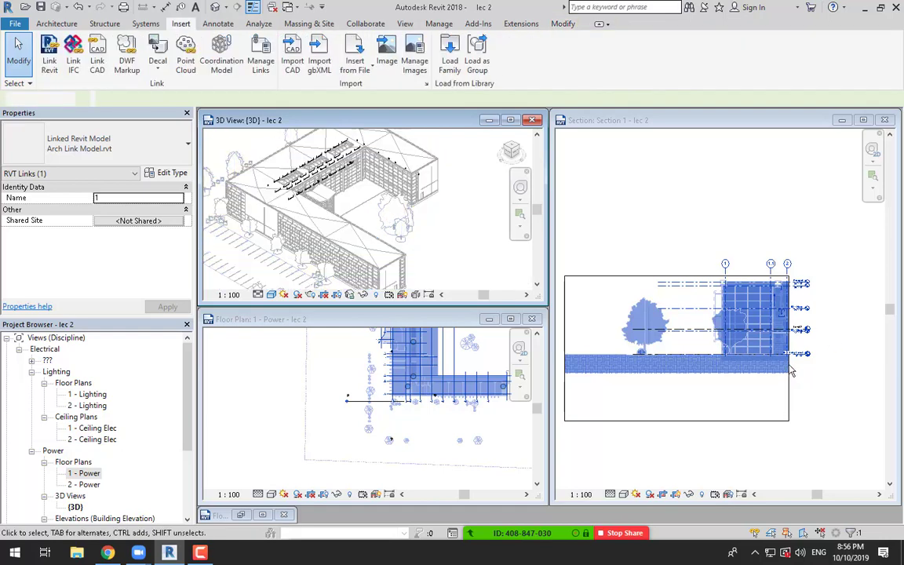
Step: Examine the linked building in the 1 - Power plan and compare its levels with the project's levels in Section 1
left_click(270, 423)
scroll(296, 393, "up", 3)
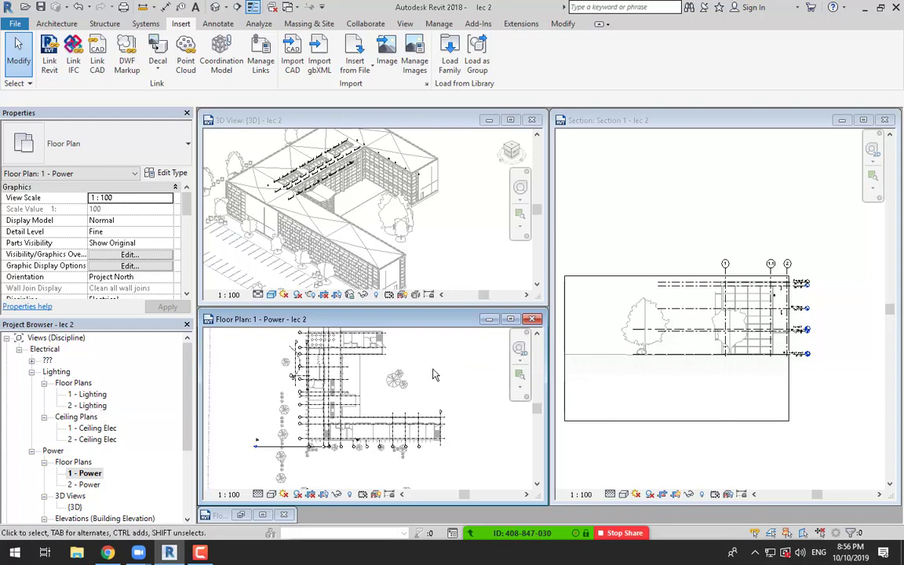
scroll(785, 334, "up", 2)
scroll(794, 324, "up", 3)
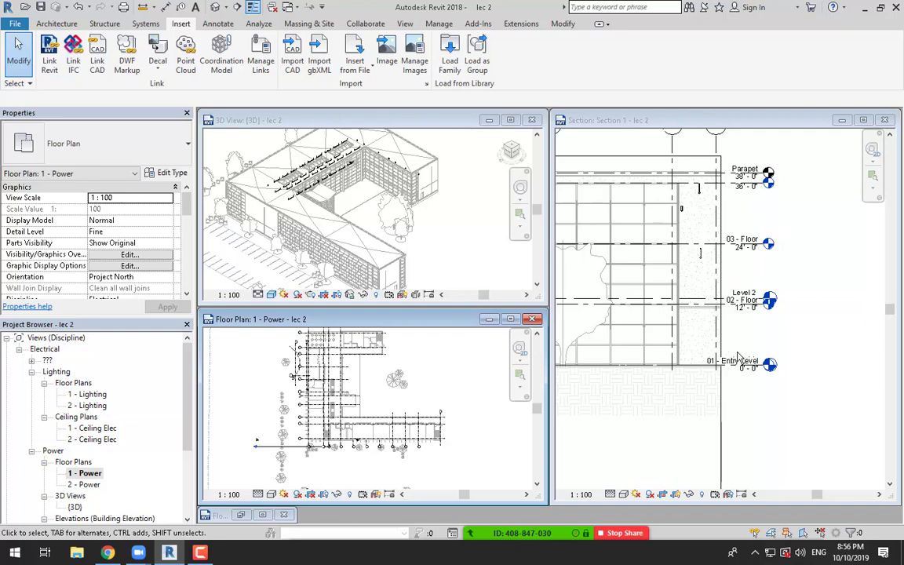
scroll(728, 375, "up", 2)
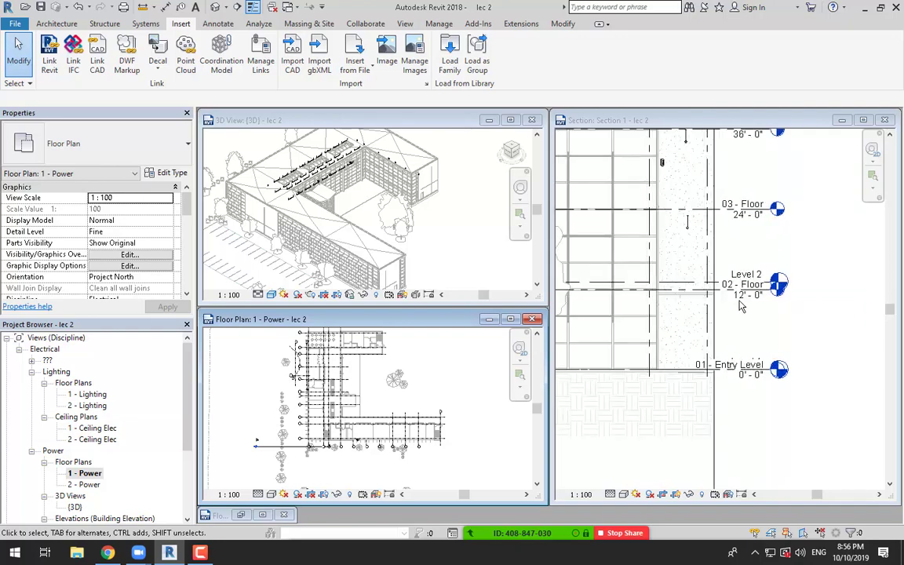
left_click(757, 273)
middle_click_drag(767, 206, 779, 346)
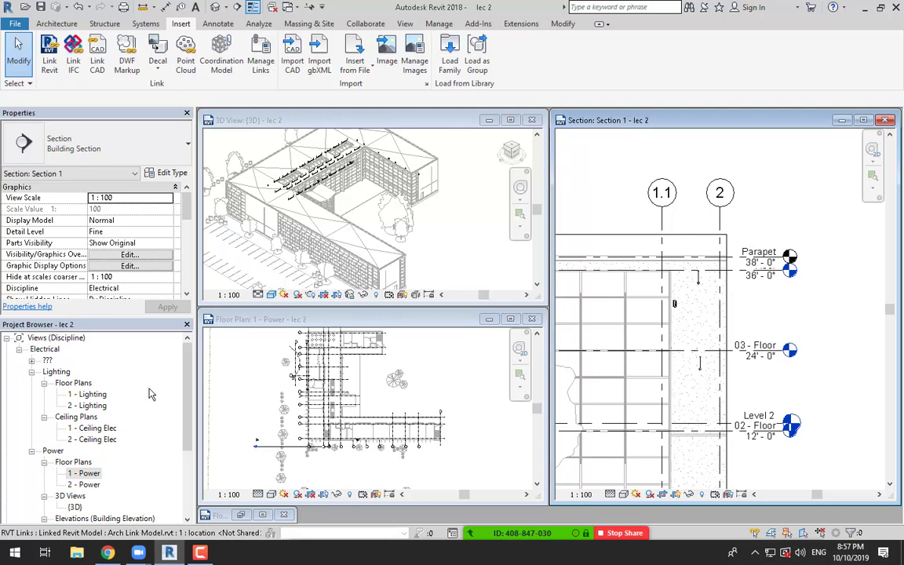
Step: Check which levels are available for creating a new floor plan, without creating any view
left_click(404, 24)
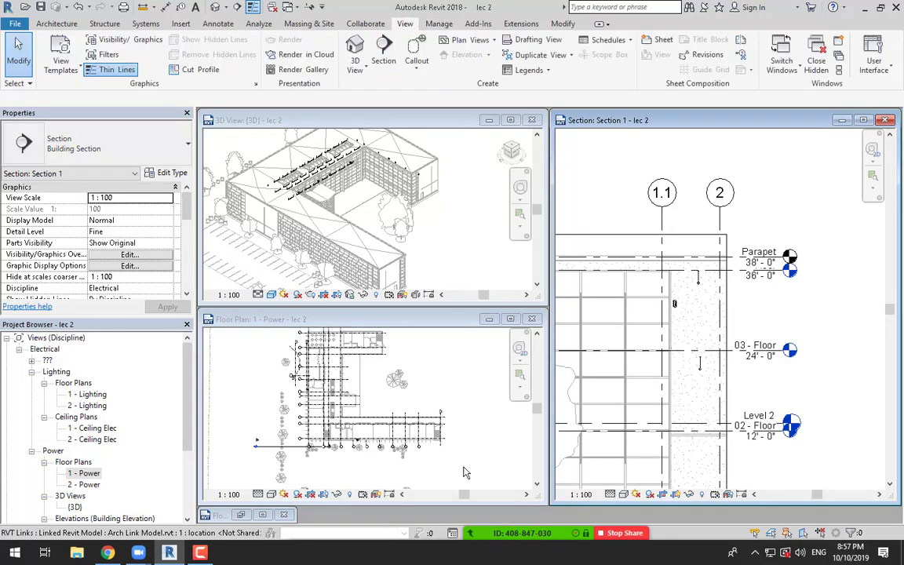
left_click(418, 424)
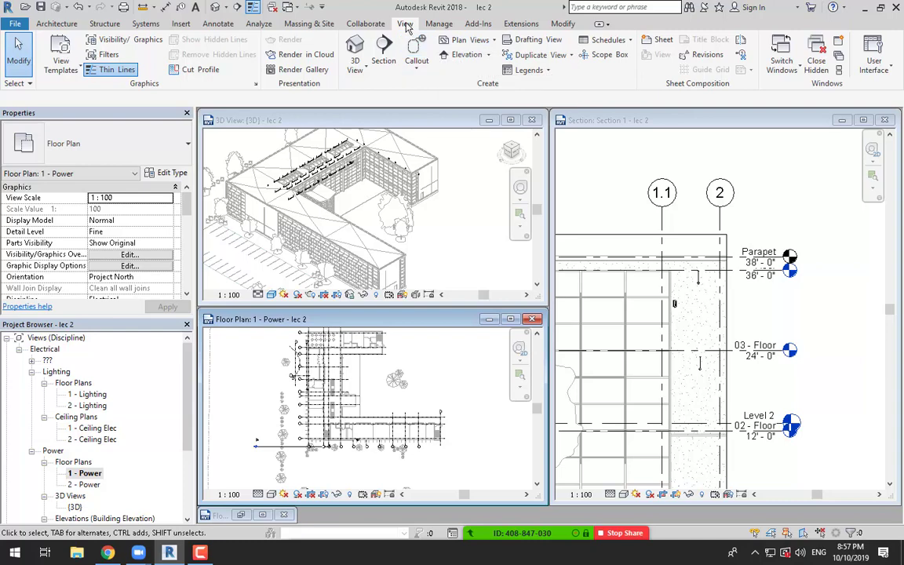
left_click(469, 40)
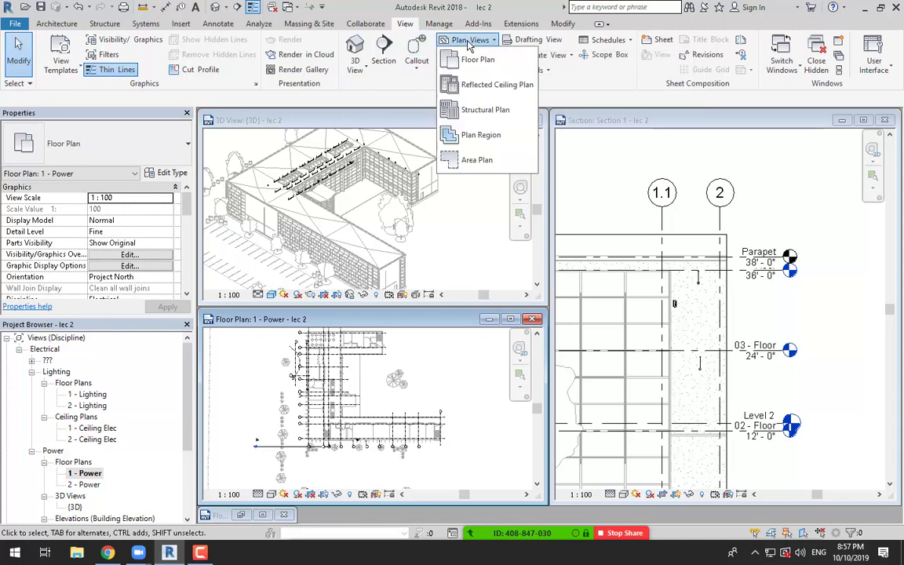
left_click(436, 61)
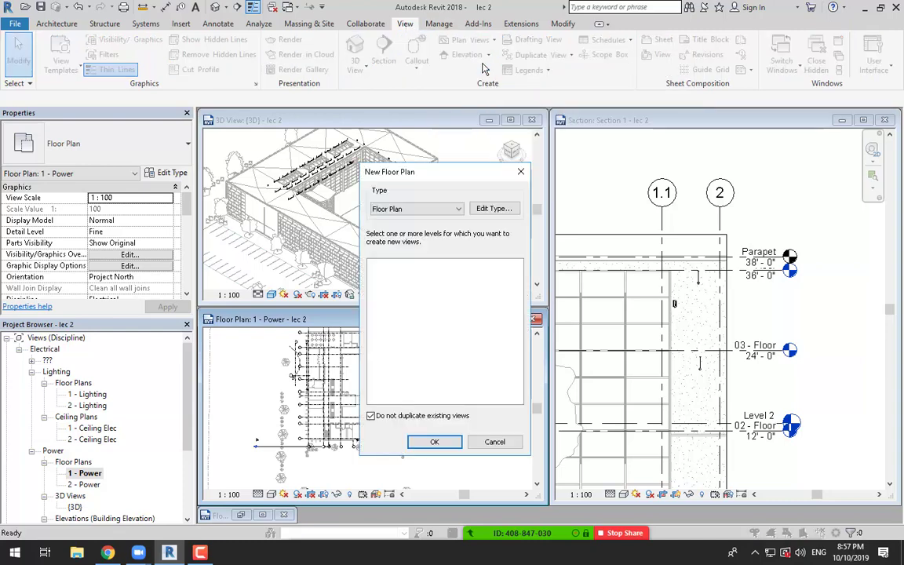
left_click_drag(402, 171, 370, 128)
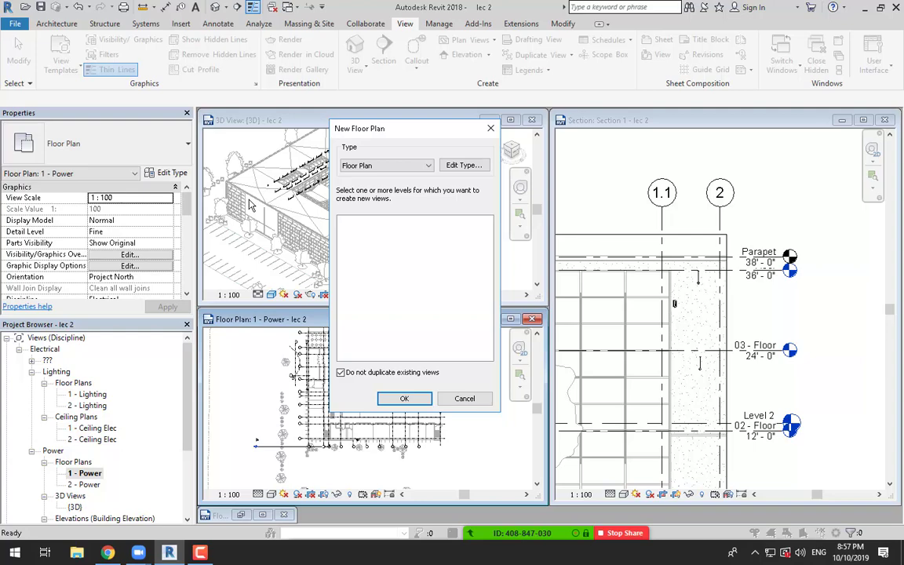
key("Escape")
scroll(649, 186, "down", 2)
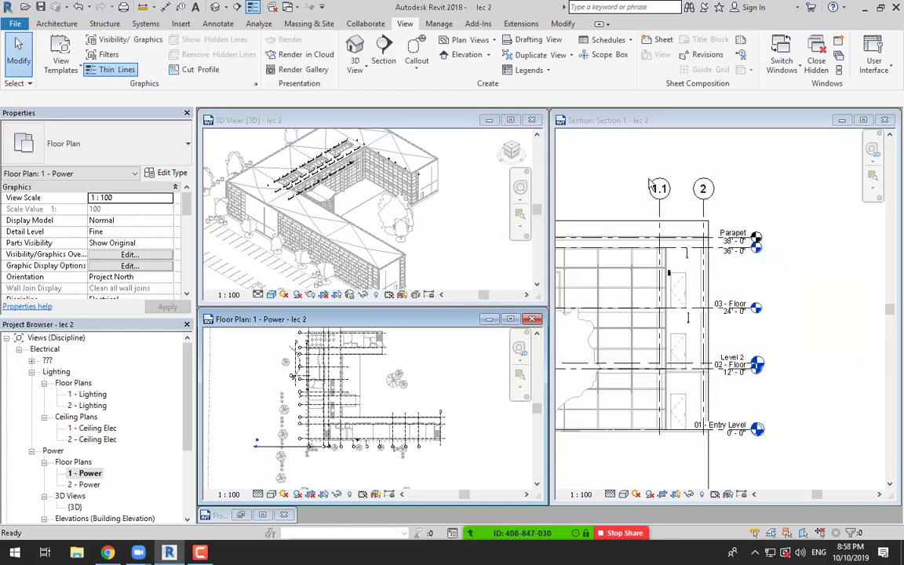
Step: Compare the project's Level 2 with the linked 02 - Floor level in Section 1, selecting each to tell host and link apart
left_click(632, 240)
scroll(632, 240, "up", 2)
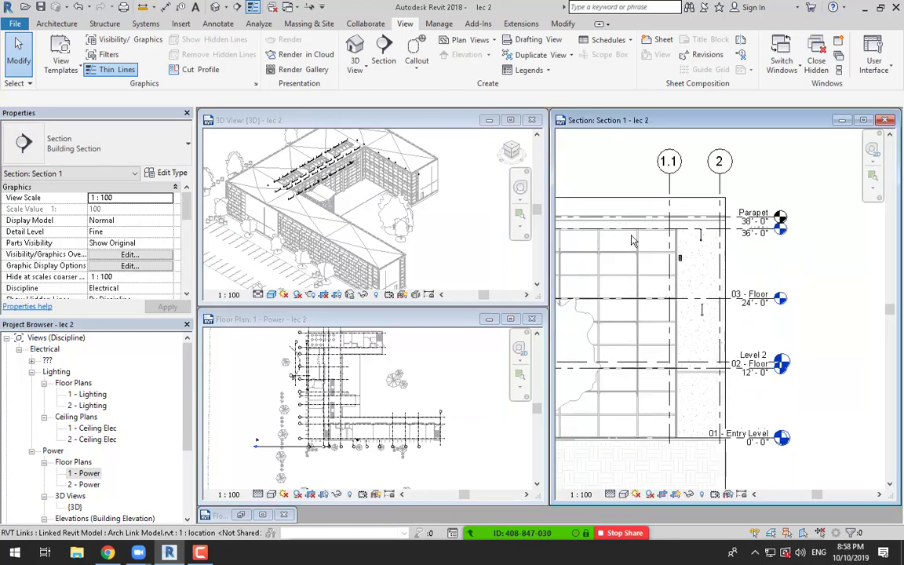
left_click(633, 240)
key("Escape")
scroll(716, 371, "up", 1)
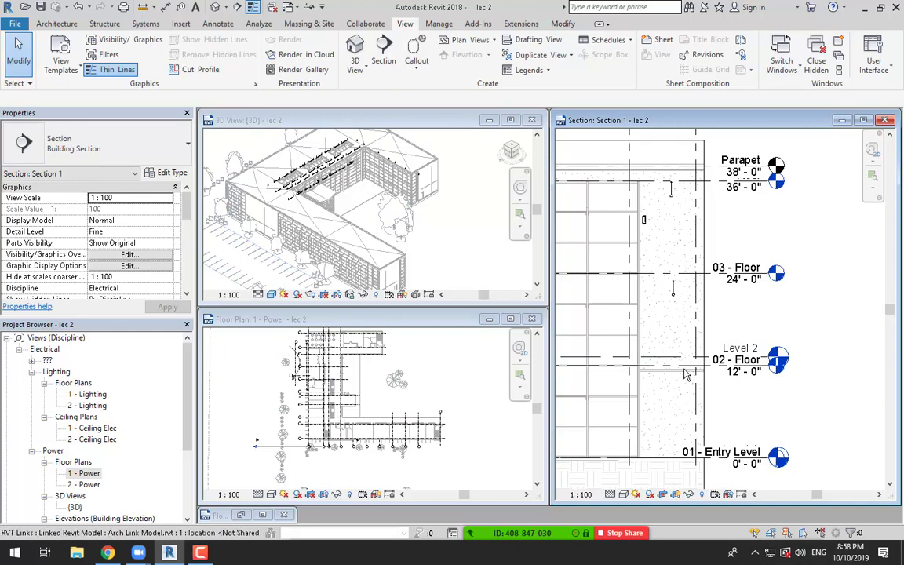
left_click(720, 363)
scroll(724, 356, "up", 3)
key("Escape")
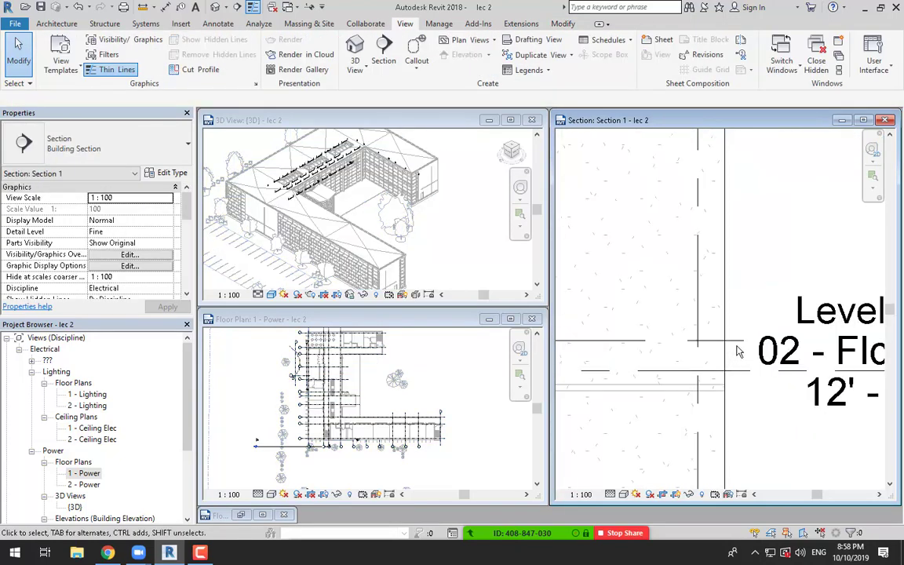
left_click(734, 346)
scroll(738, 343, "down", 2)
scroll(739, 343, "down", 1)
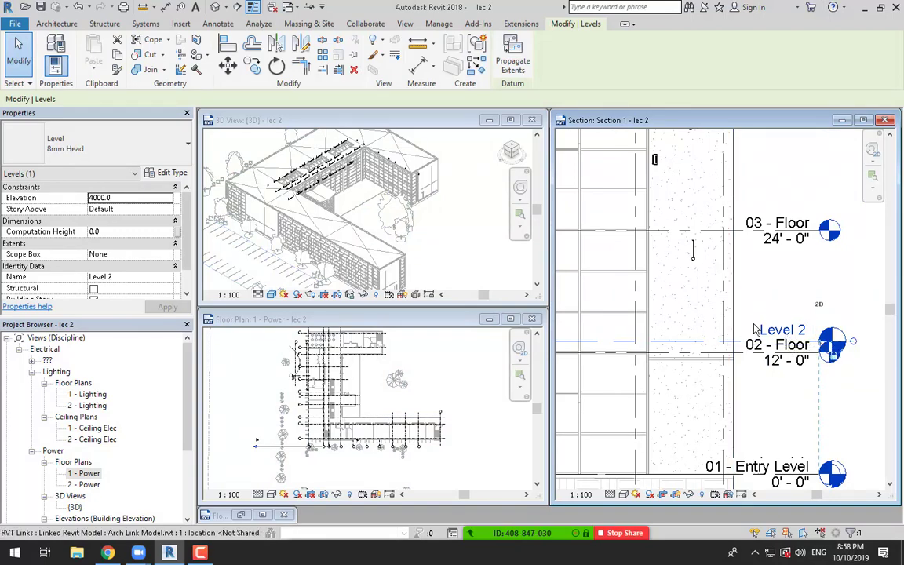
scroll(743, 326, "up", 3)
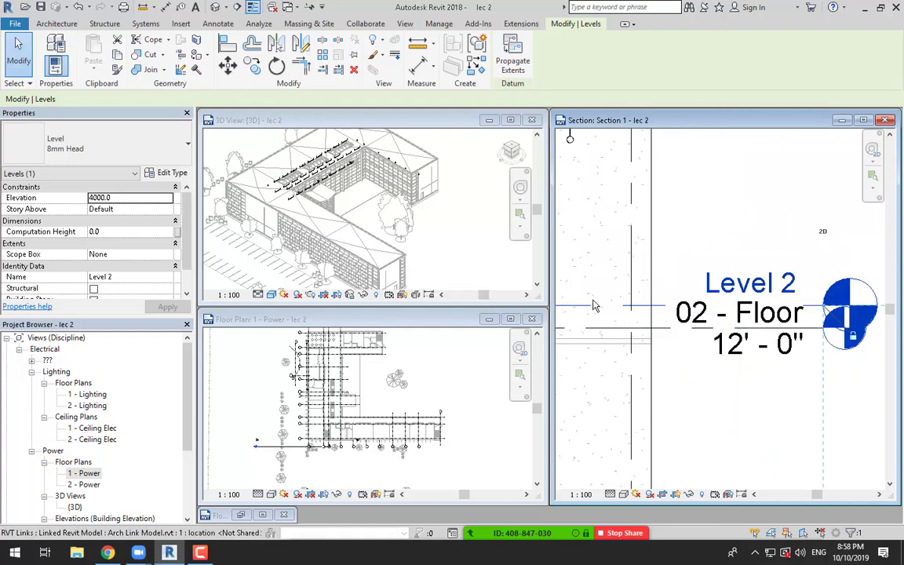
scroll(663, 351, "down", 3)
left_click(717, 316)
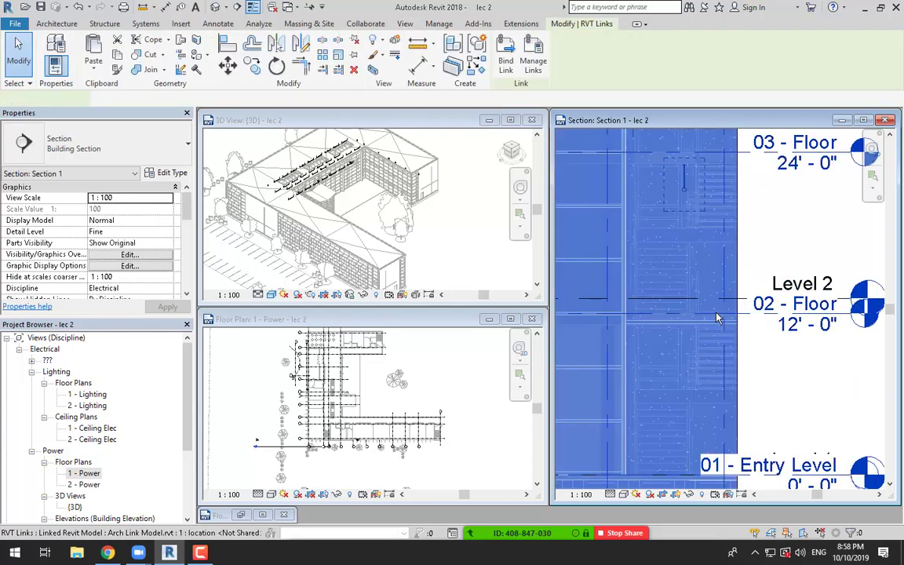
scroll(749, 304, "up", 1)
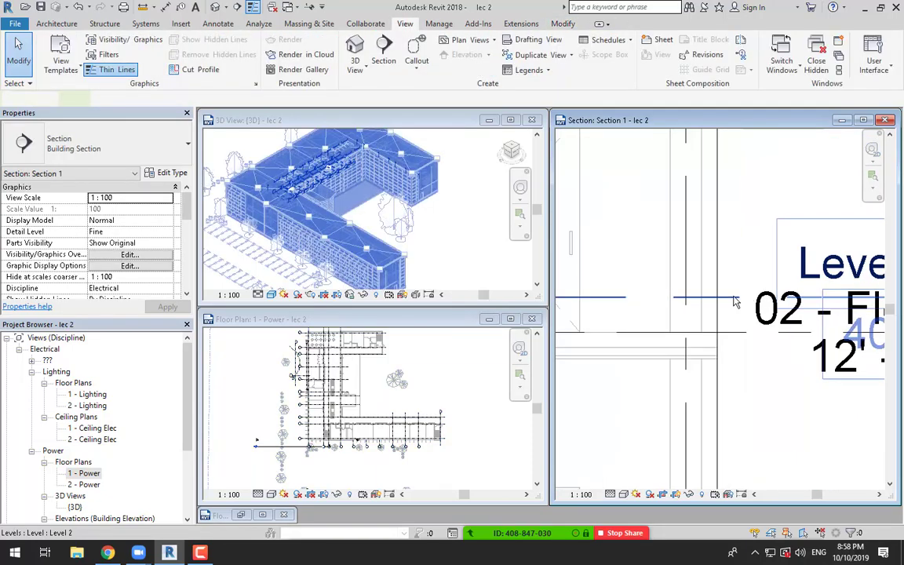
left_click(734, 300)
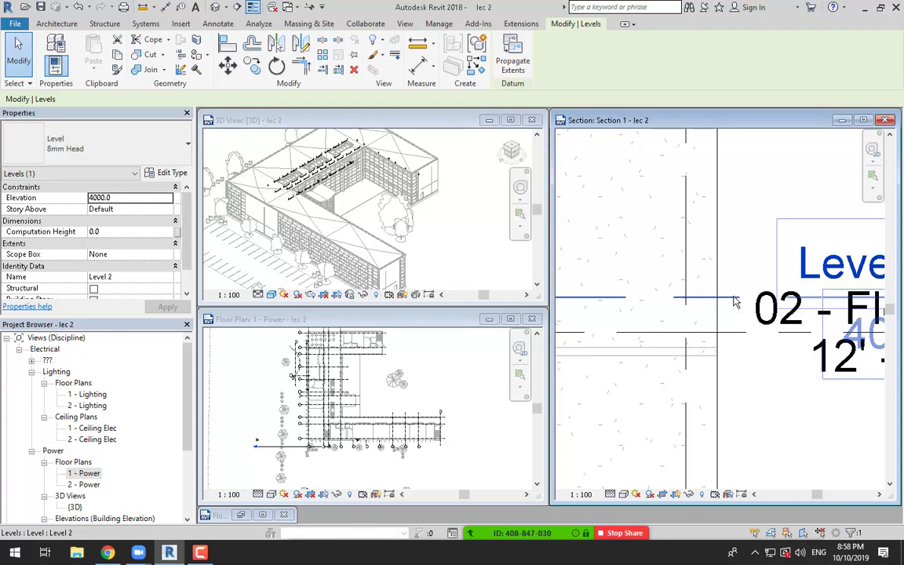
left_click(201, 553)
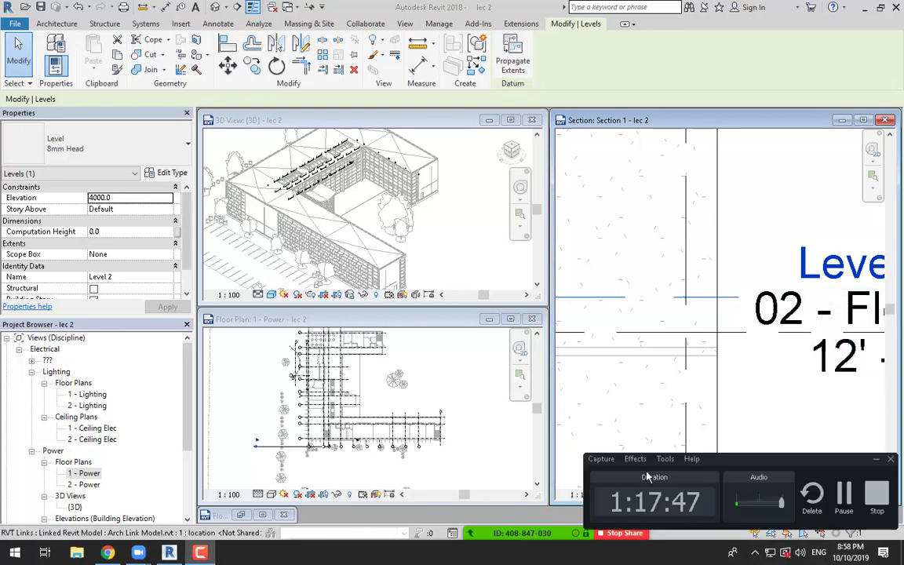
left_click(845, 494)
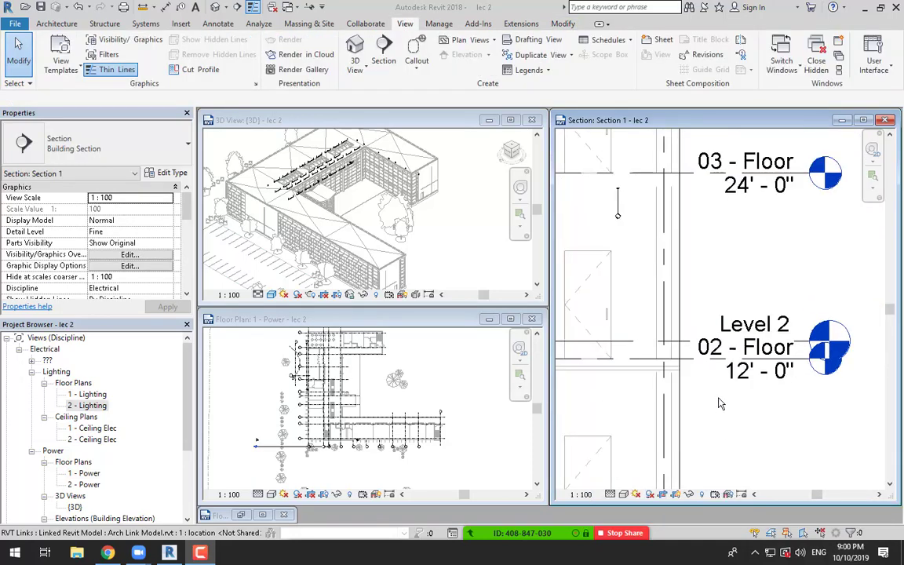
Step: Examine the overlap of Level 2 and 02 - Floor in Section 1 again to locate the project's own level line
scroll(685, 333, "down", 2)
left_click(685, 333)
scroll(685, 333, "up", 2)
key("Escape")
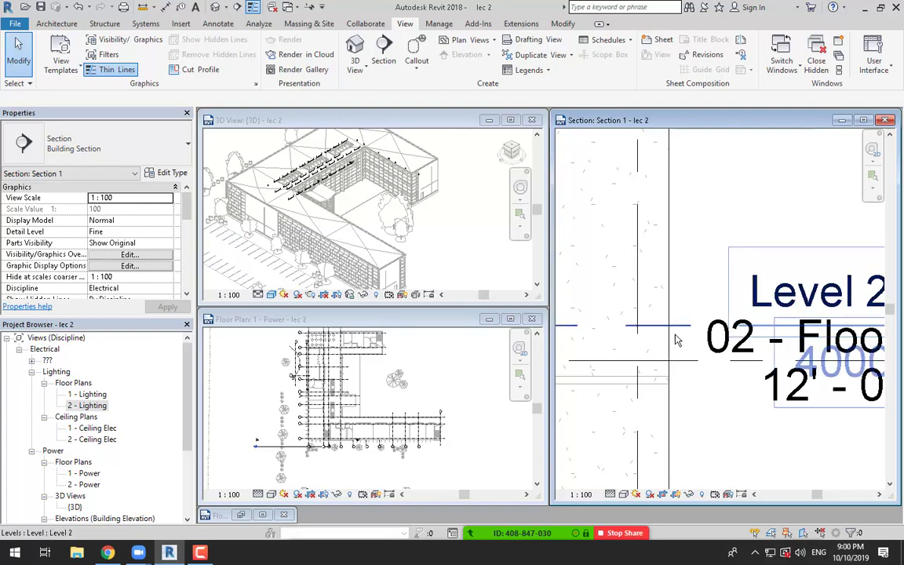
scroll(667, 357, "down", 2)
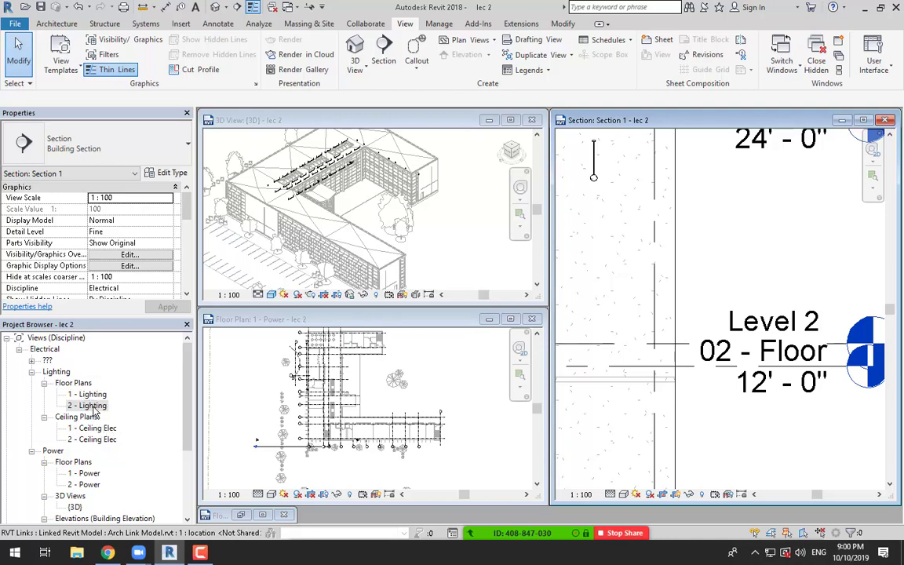
scroll(695, 385, "down", 2)
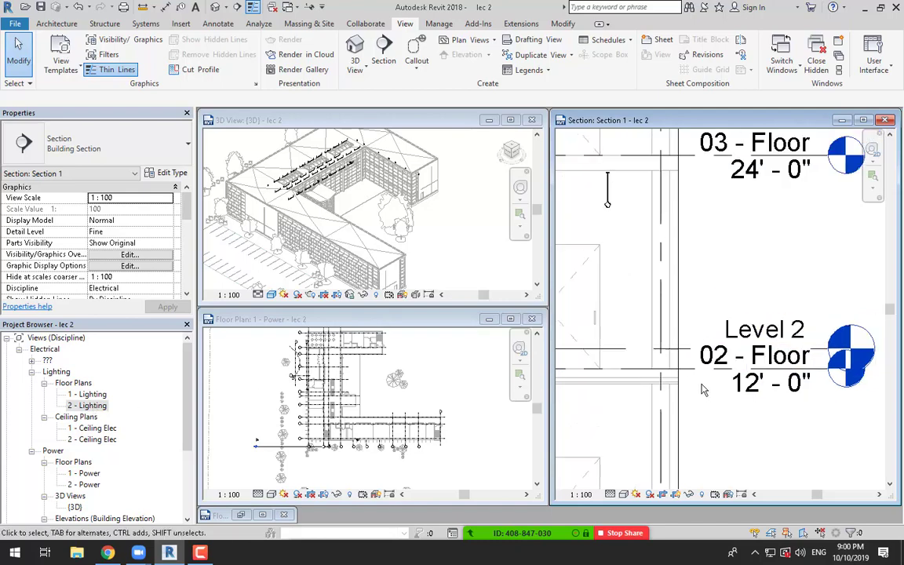
scroll(681, 376, "up", 4)
left_click(601, 328)
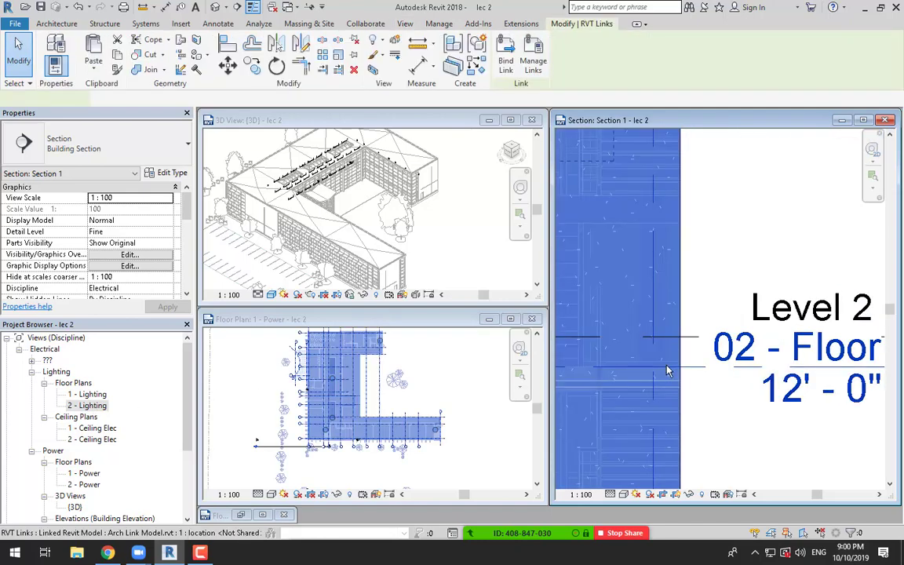
key("Escape")
scroll(692, 343, "up", 4)
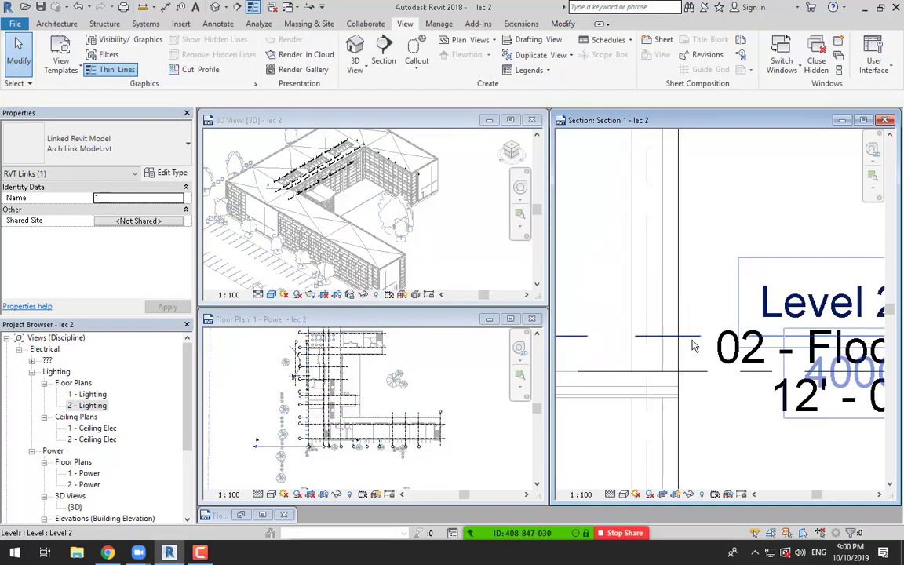
Step: Delete the project's Level 2 together with its dependent 2 - Power, 2 - Ceiling Elec and 2 - Lighting views
left_click(694, 338)
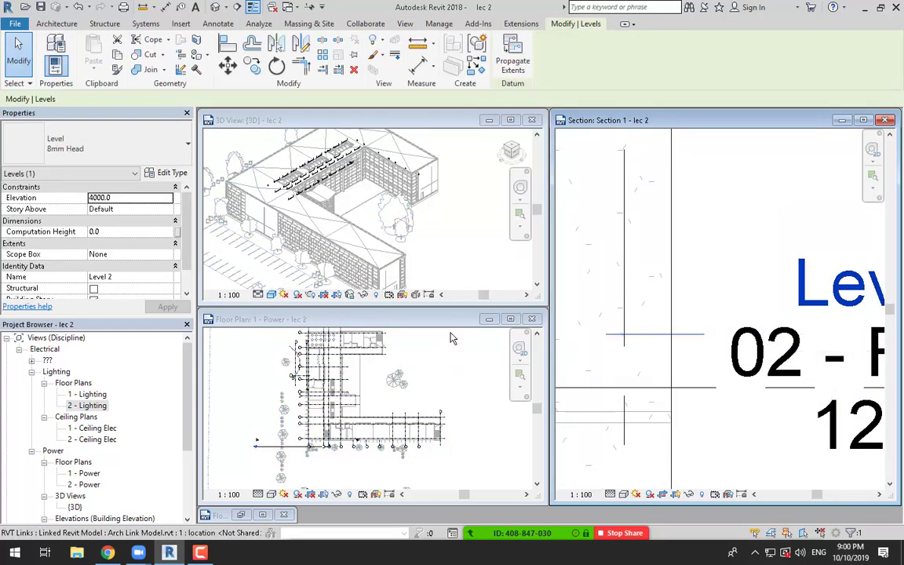
scroll(721, 283, "down", 3)
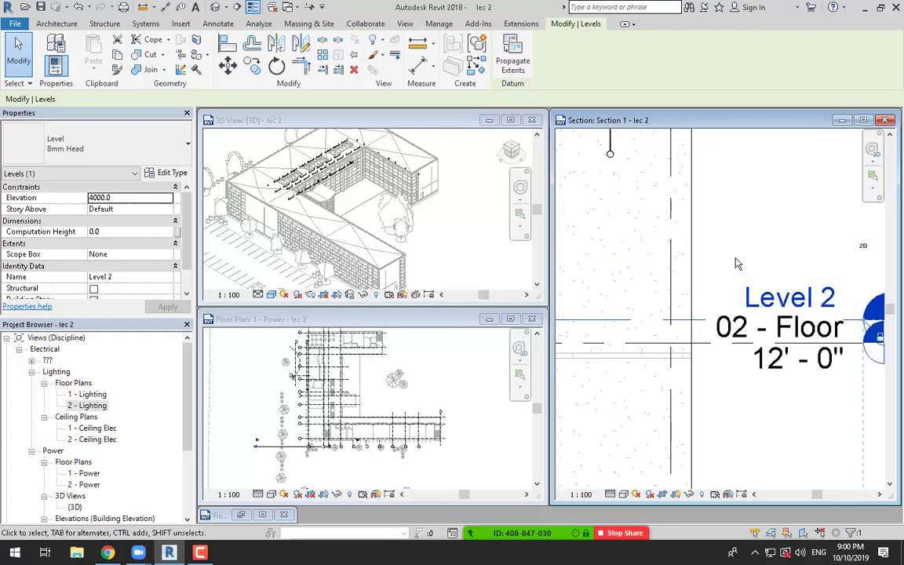
middle_click_drag(732, 272, 702, 266)
middle_click_drag(672, 316, 621, 317)
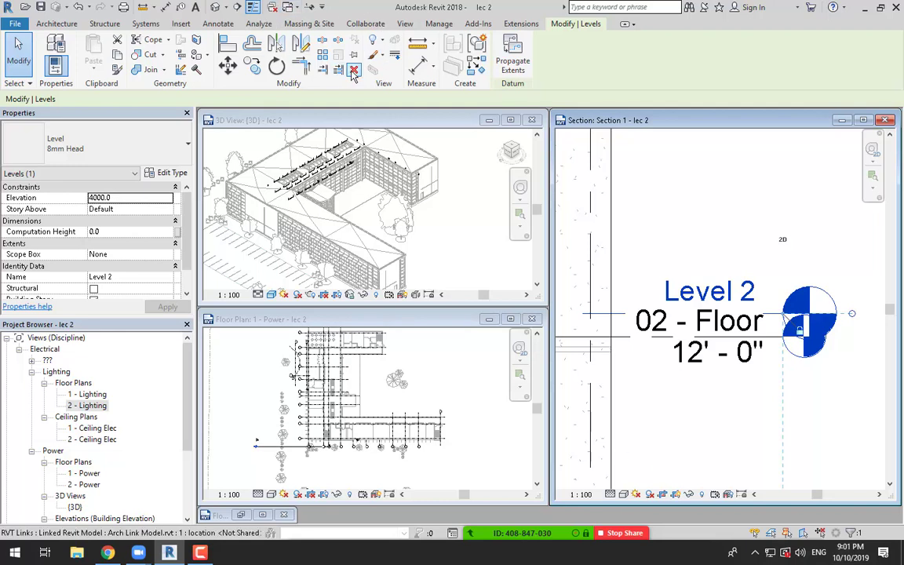
key("Delete")
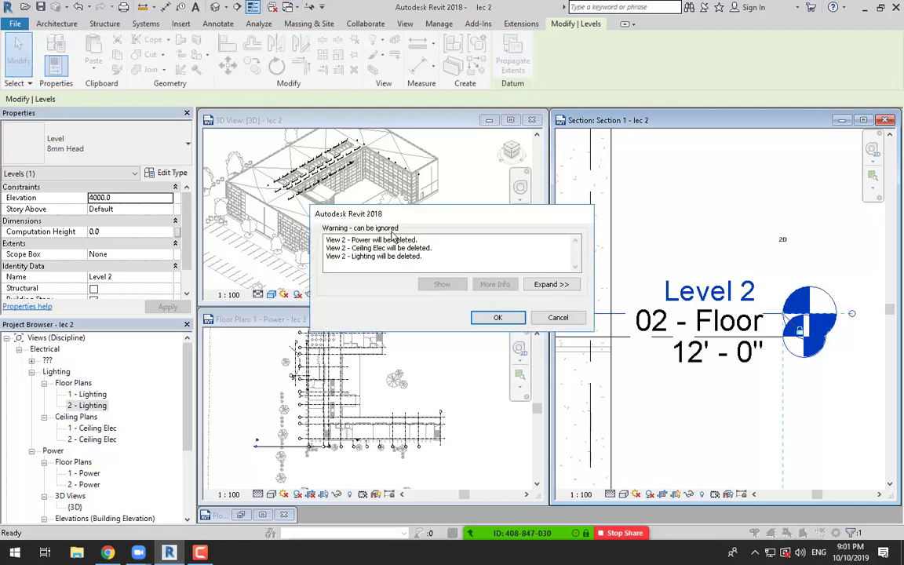
left_click(497, 316)
scroll(617, 353, "down", 5)
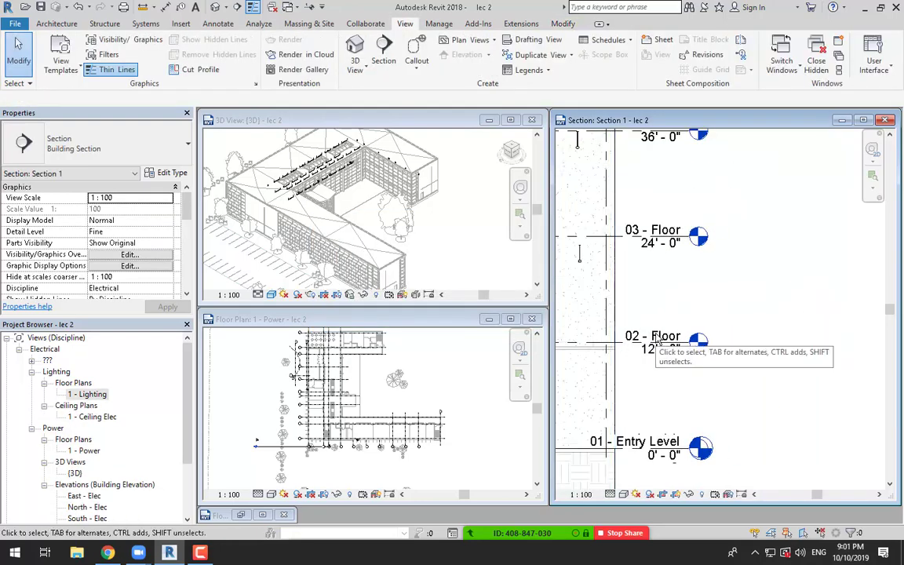
Step: Inspect the linked levels and the project's Level 1 at 01 - Entry Level, leaving the level name unedited
left_click(604, 353)
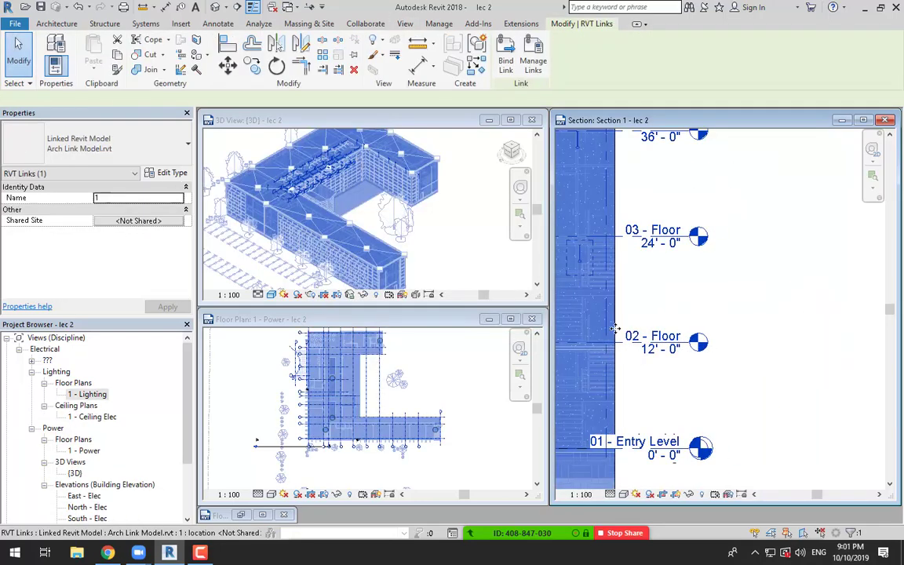
left_click(665, 382)
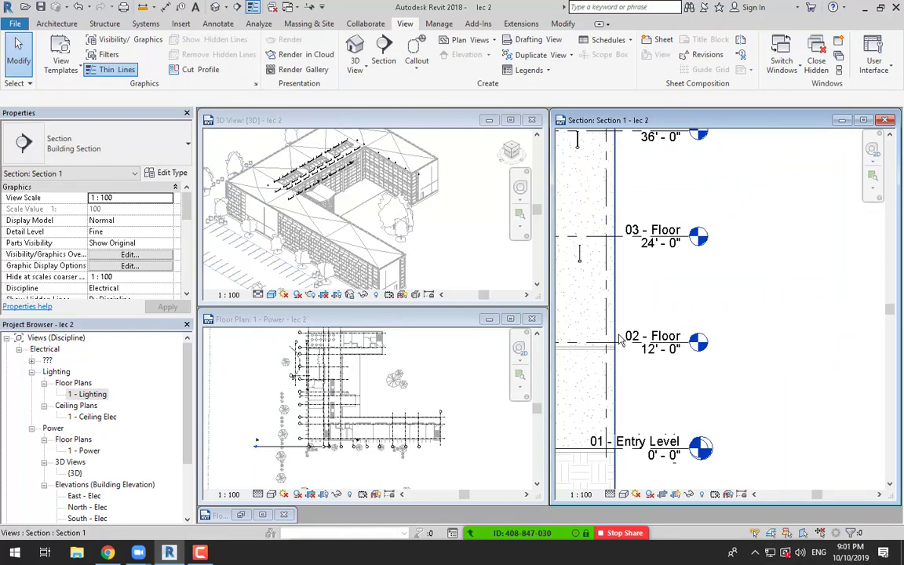
scroll(677, 369, "up", 4)
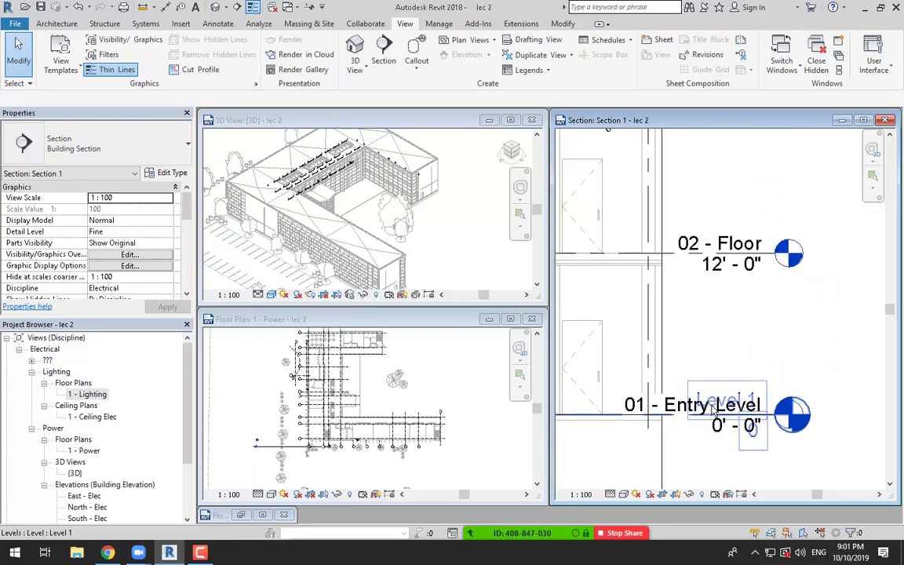
left_click(712, 408)
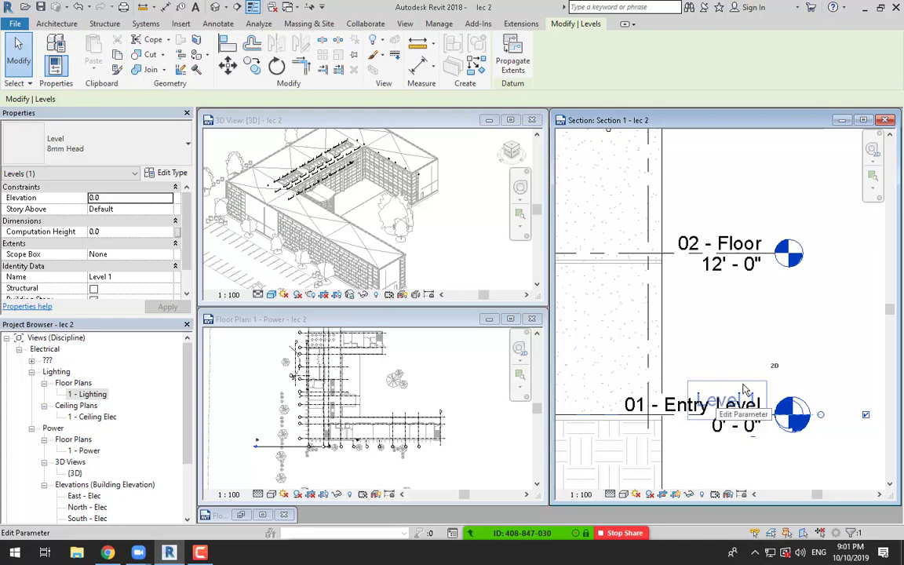
left_click(720, 400)
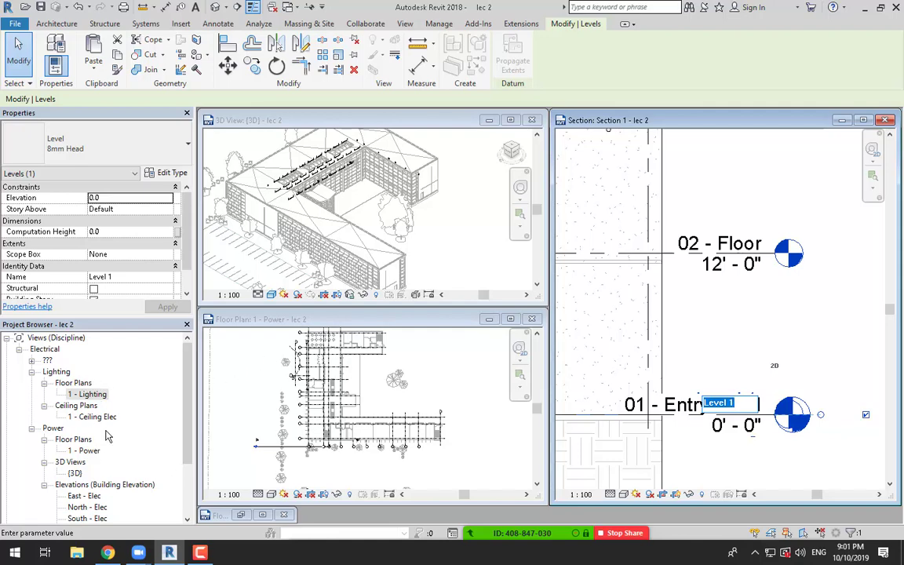
key("Escape")
key("Escape")
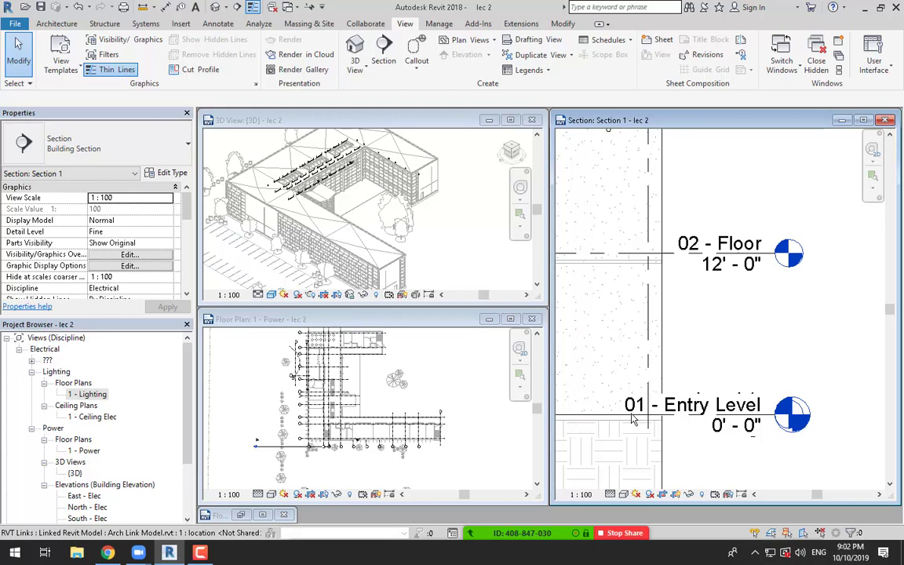
left_click(729, 399)
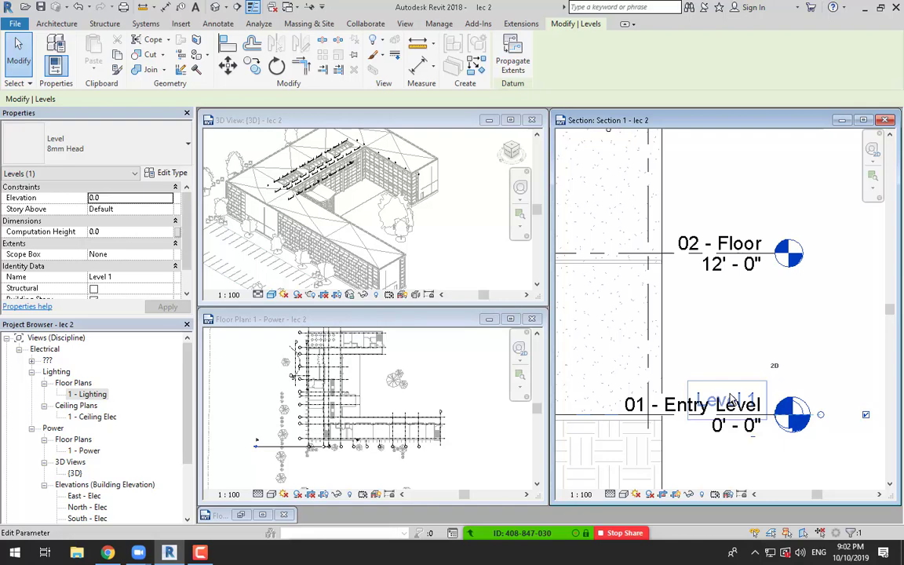
scroll(730, 396, "down", 5)
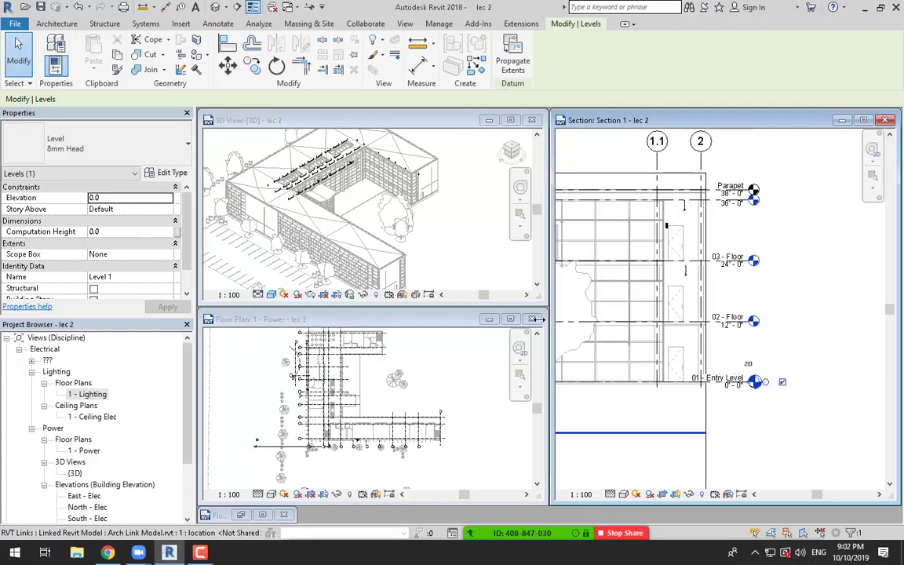
left_click(200, 552)
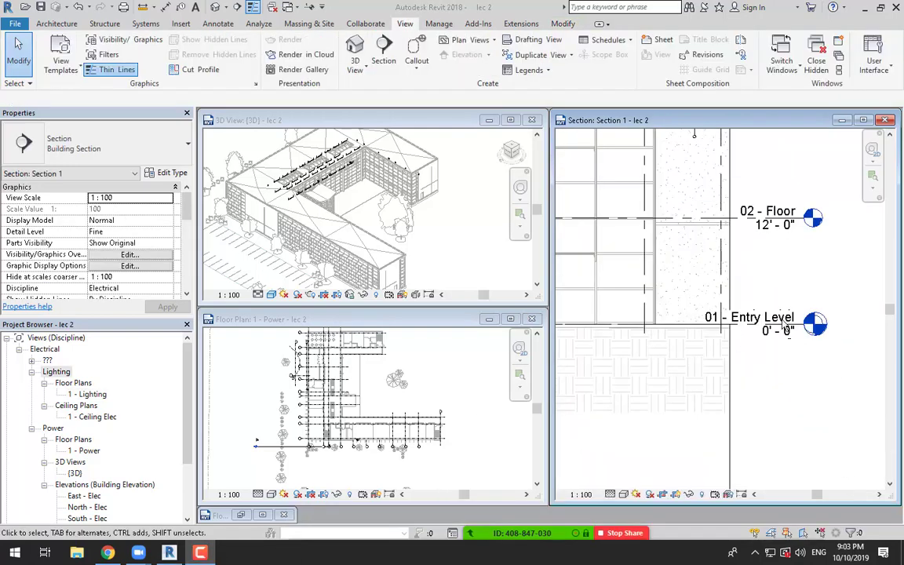
scroll(785, 298, "down", 2)
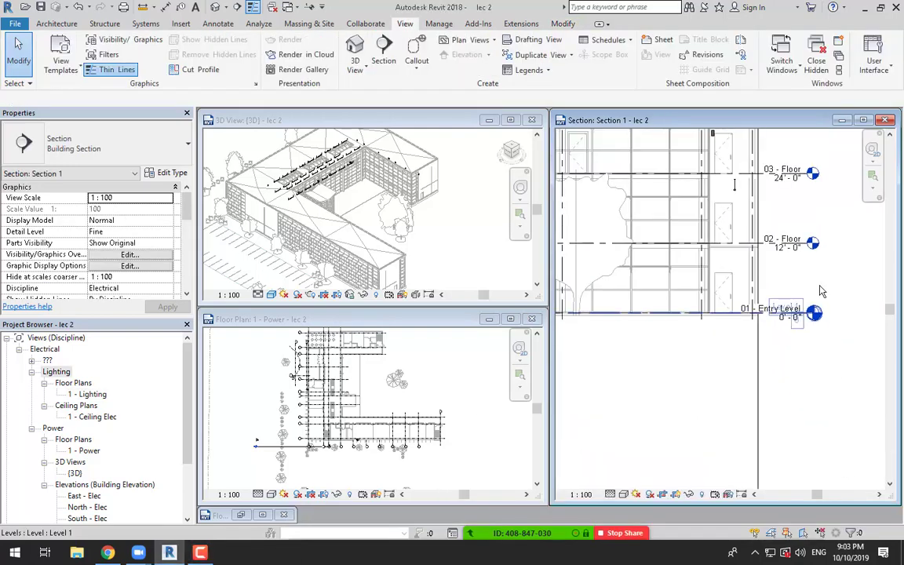
middle_click_drag(837, 285, 793, 359)
middle_click_drag(791, 298, 795, 330)
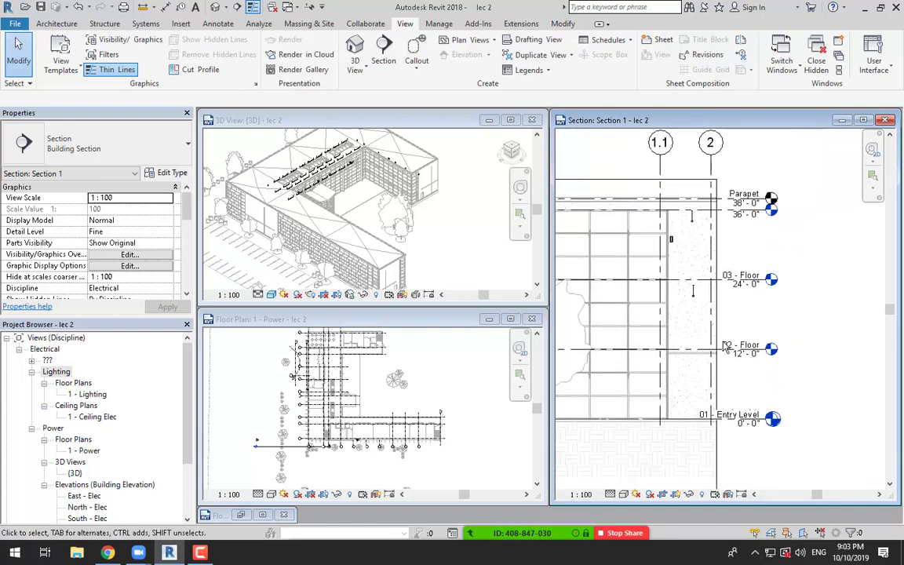
left_click(371, 27)
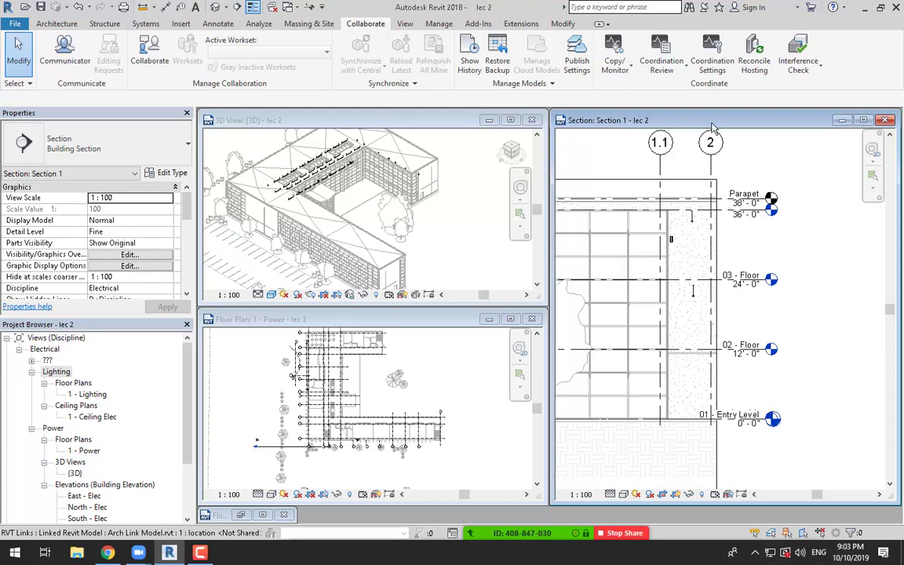
left_click(616, 67)
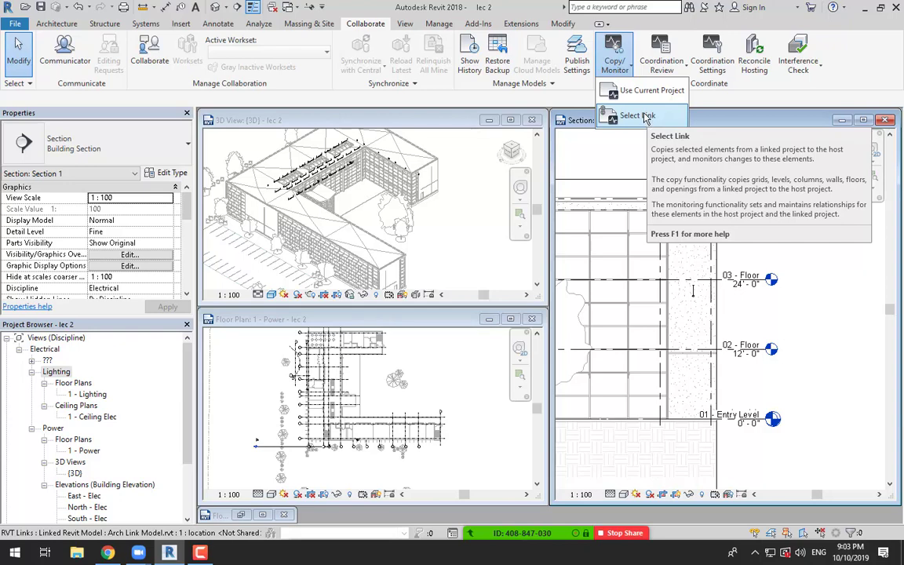
left_click(644, 117)
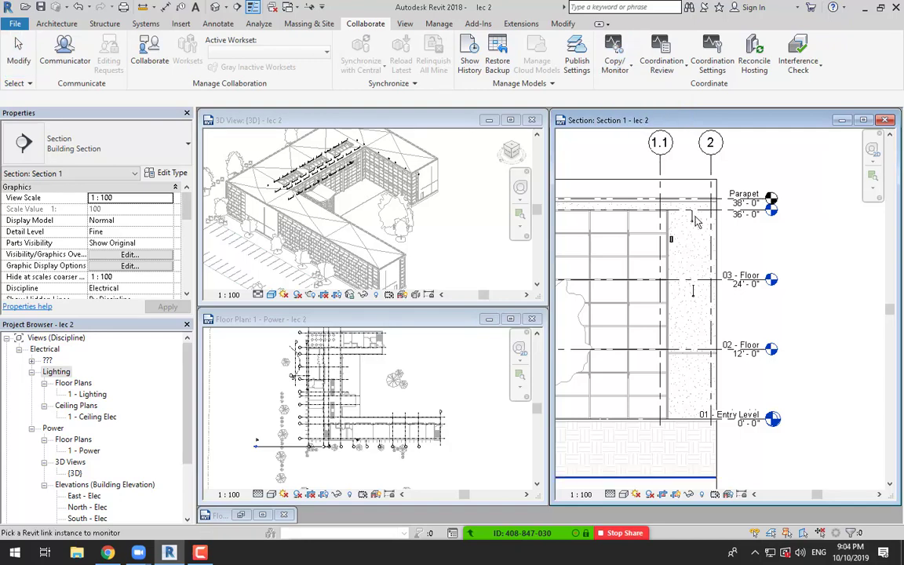
scroll(686, 245, "down", 4)
middle_click_drag(674, 317, 811, 317)
scroll(811, 316, "up", 1)
scroll(815, 386, "down", 2)
middle_click_drag(815, 386, 723, 384)
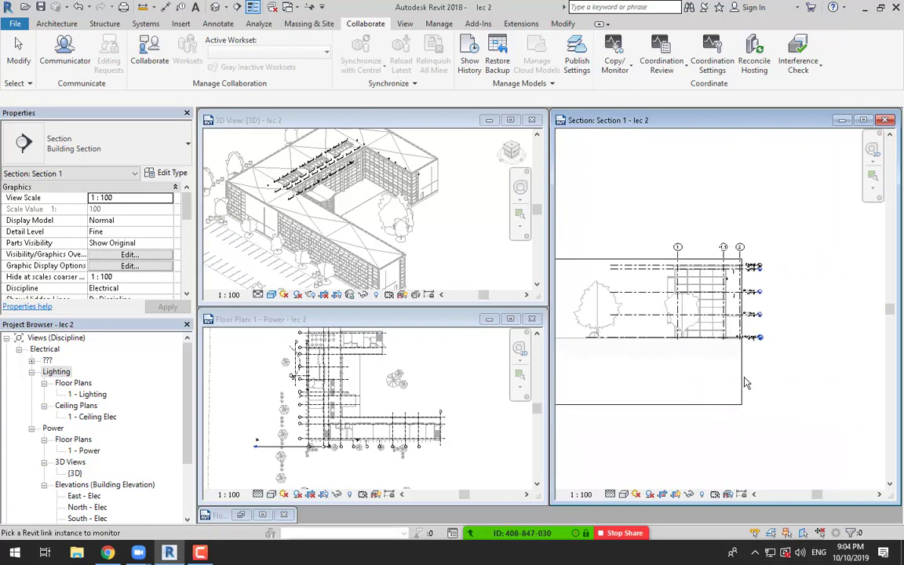
double_click(745, 328)
scroll(700, 363, "down", 3)
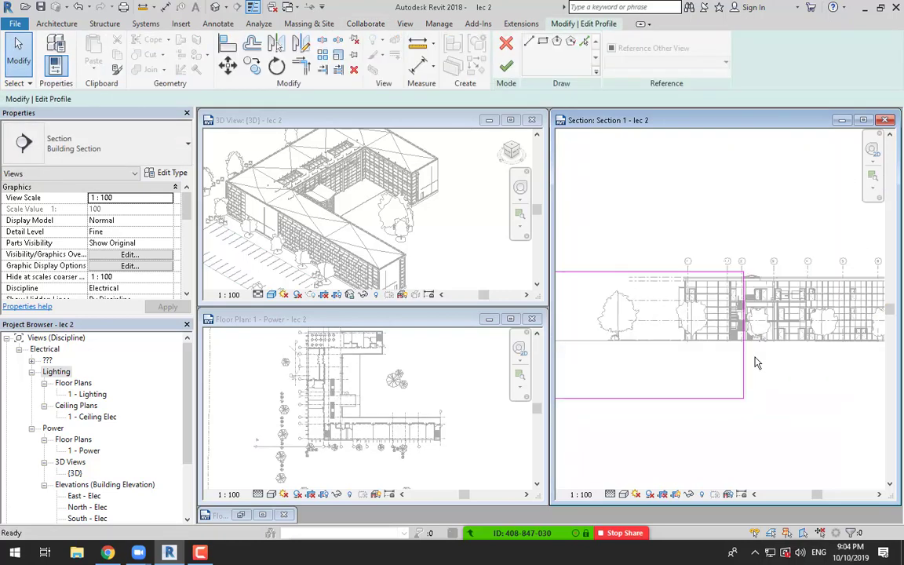
mouse_move(764, 363)
middle_mouse_down()
mouse_move(769, 372)
mouse_move(708, 376)
middle_mouse_up()
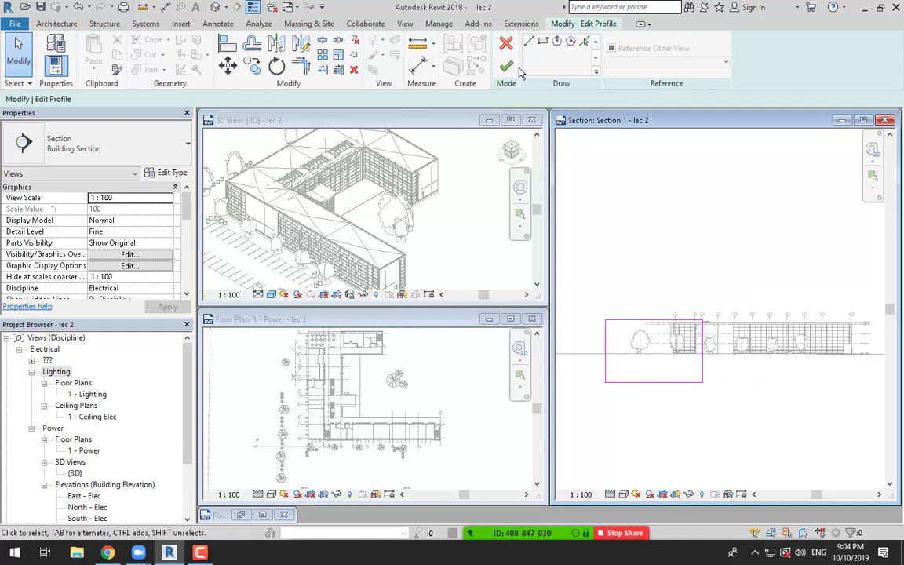
left_click(507, 45)
Step: Widen the Section 1 crop region beyond grid 10 to take in the building's far end and its level heads
scroll(759, 329, "down", 2)
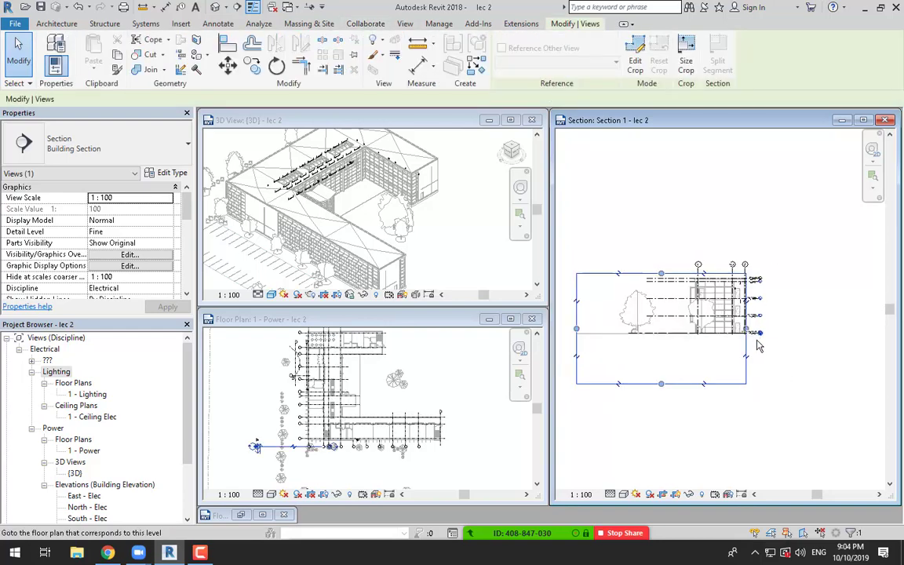
left_click_drag(750, 331, 873, 327)
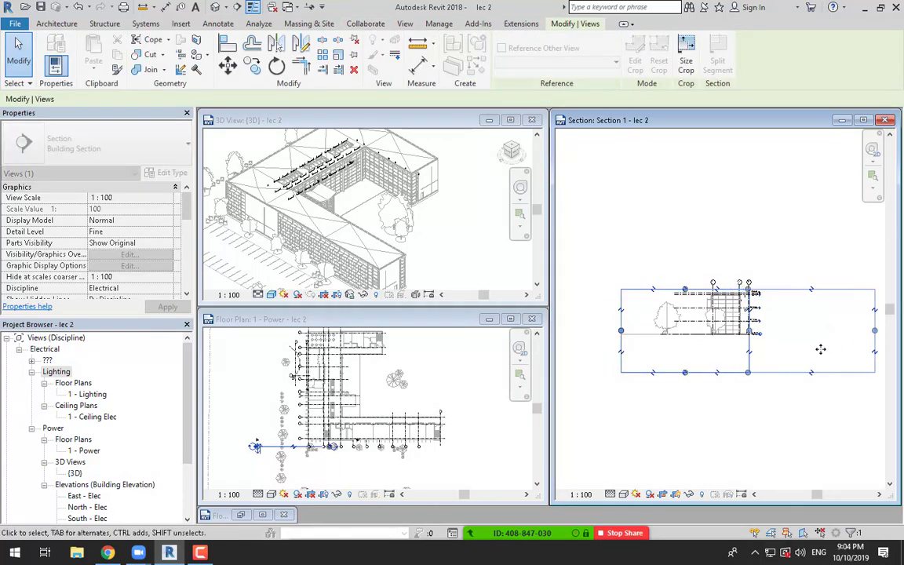
middle_click_drag(765, 349, 650, 379)
left_click_drag(695, 350, 835, 340)
scroll(823, 339, "up", 4)
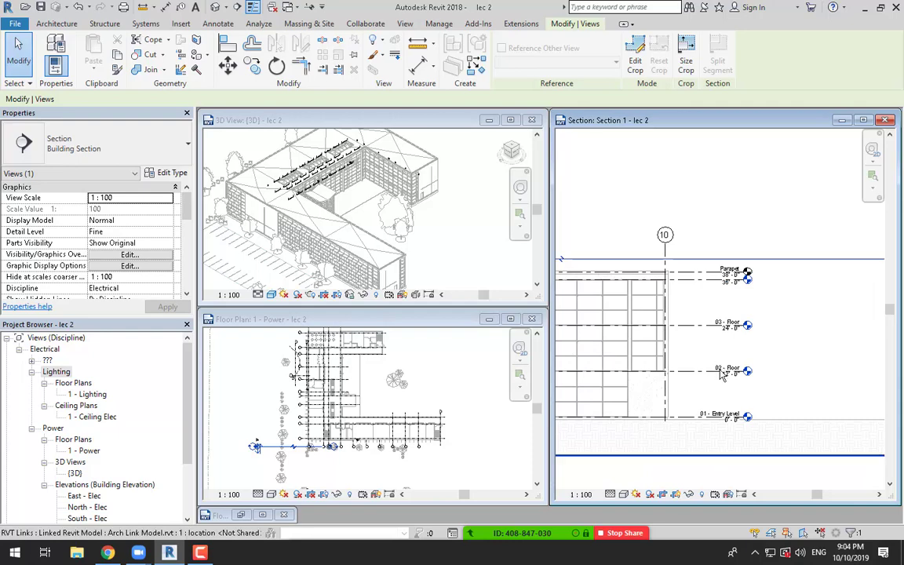
left_click(652, 221)
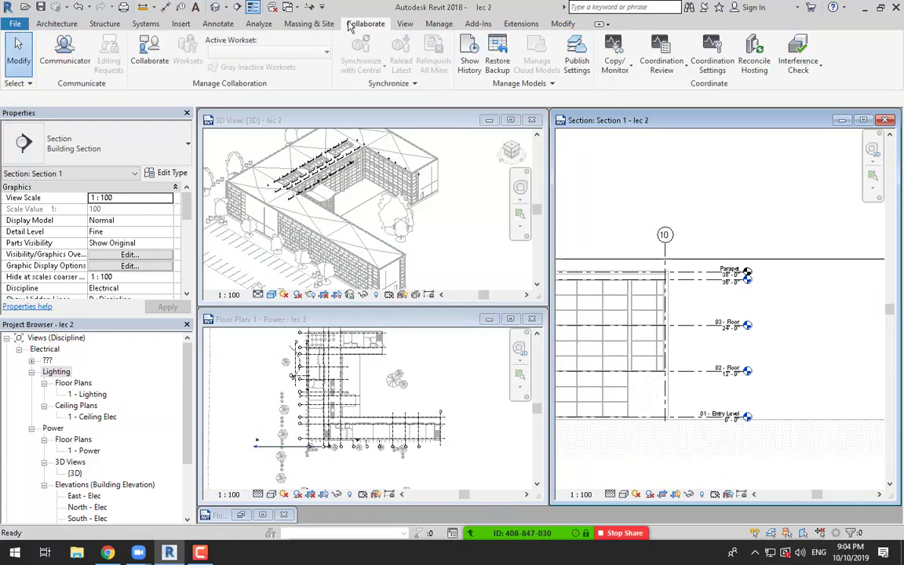
left_click(619, 69)
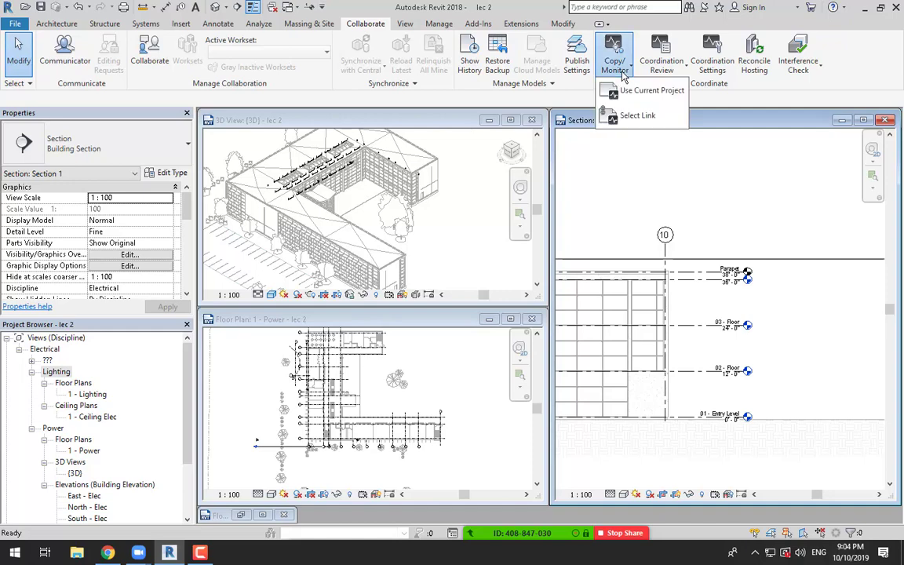
left_click(654, 117)
scroll(685, 180, "down", 2)
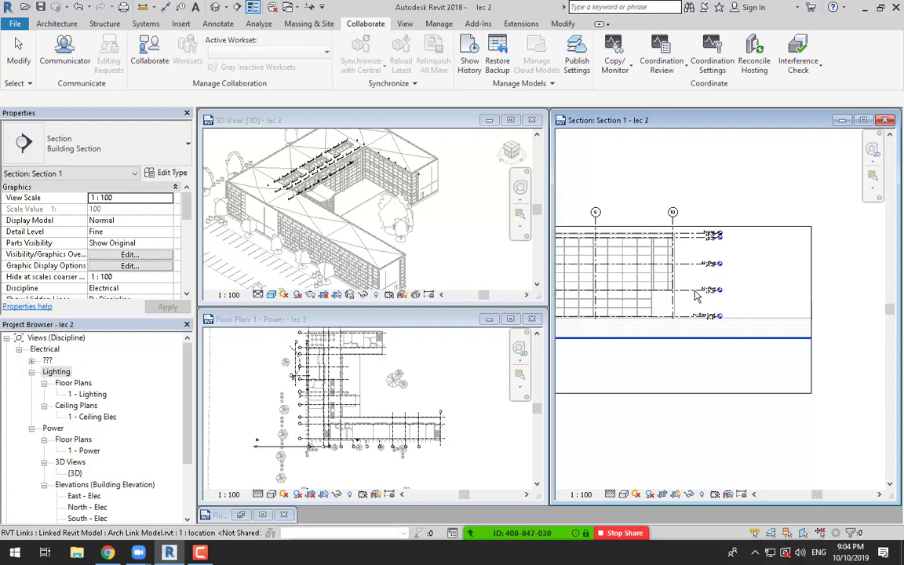
left_click(696, 295)
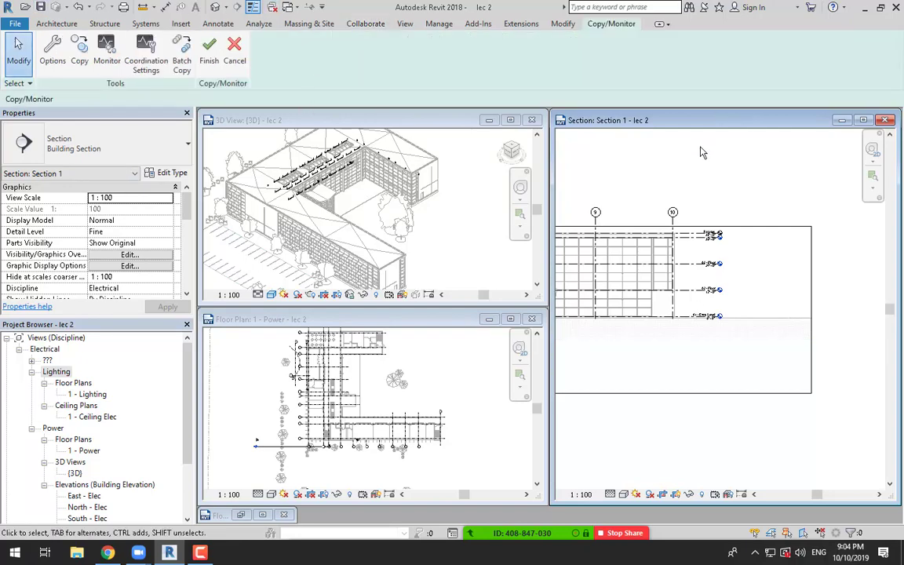
left_click(235, 51)
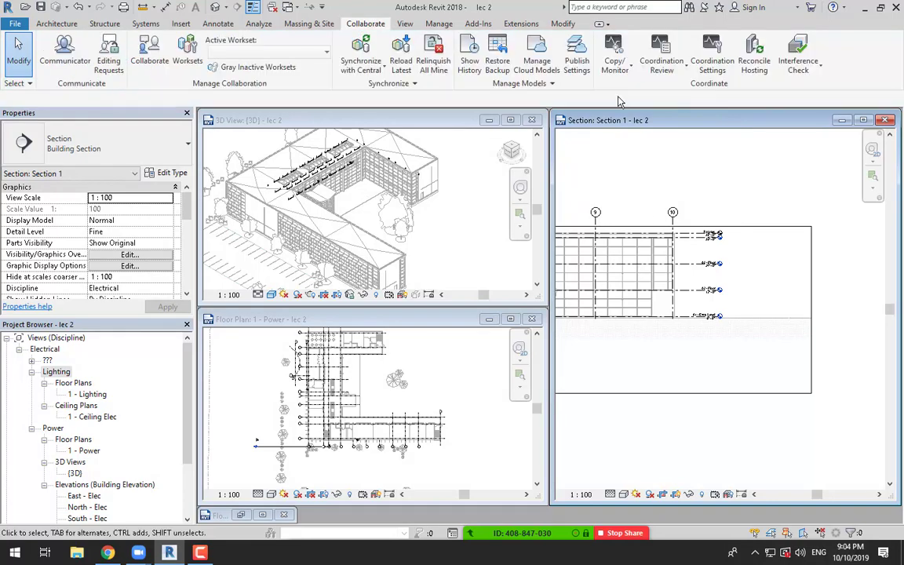
left_click(614, 53)
left_click(634, 117)
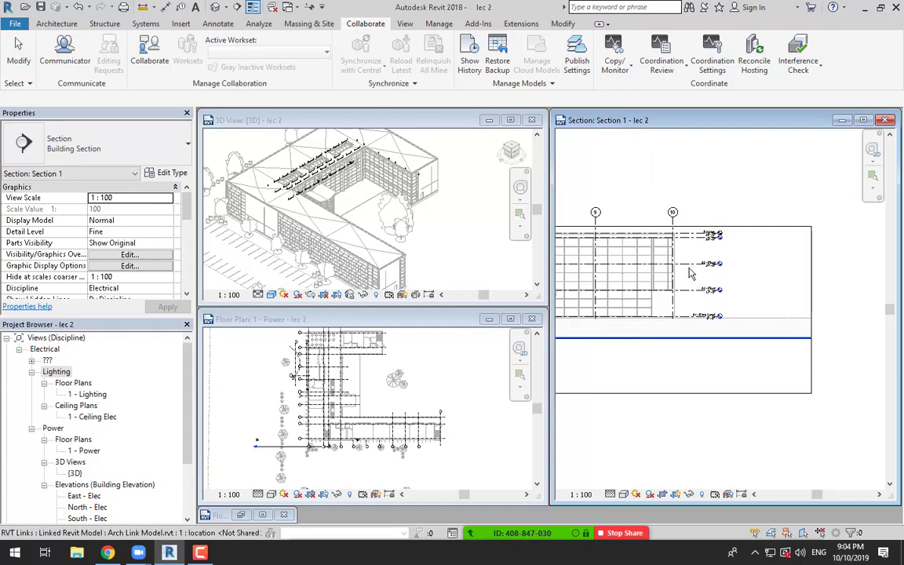
key("Escape")
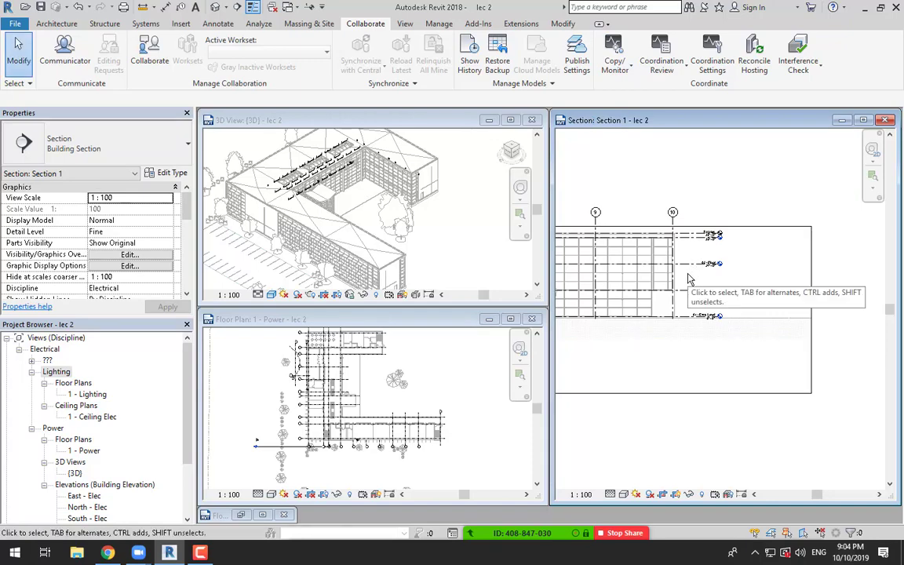
Step: Start Copy/Monitor on the linked Arch Link Model and activate Copy with the Multiple option on
left_click(614, 59)
left_click(628, 116)
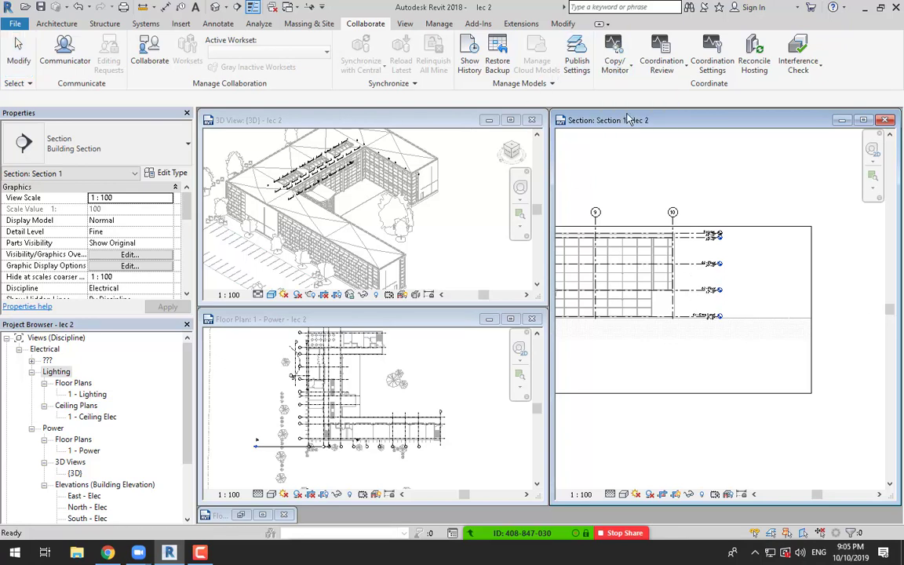
left_click(708, 292)
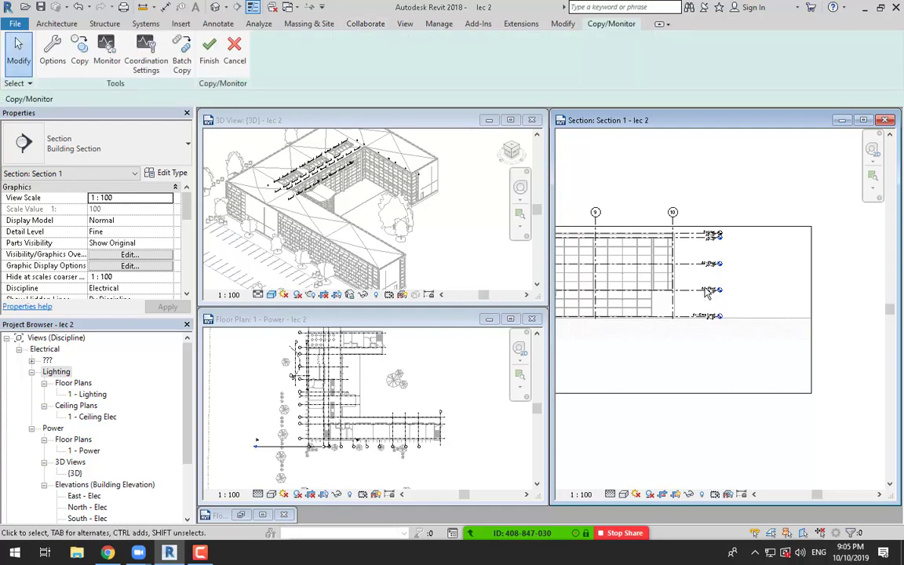
left_click(82, 61)
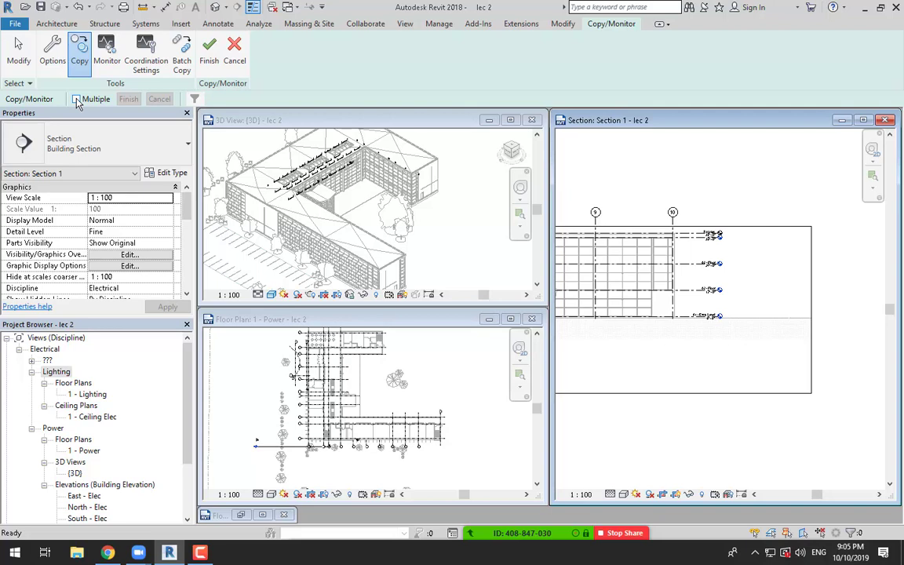
left_click(77, 99)
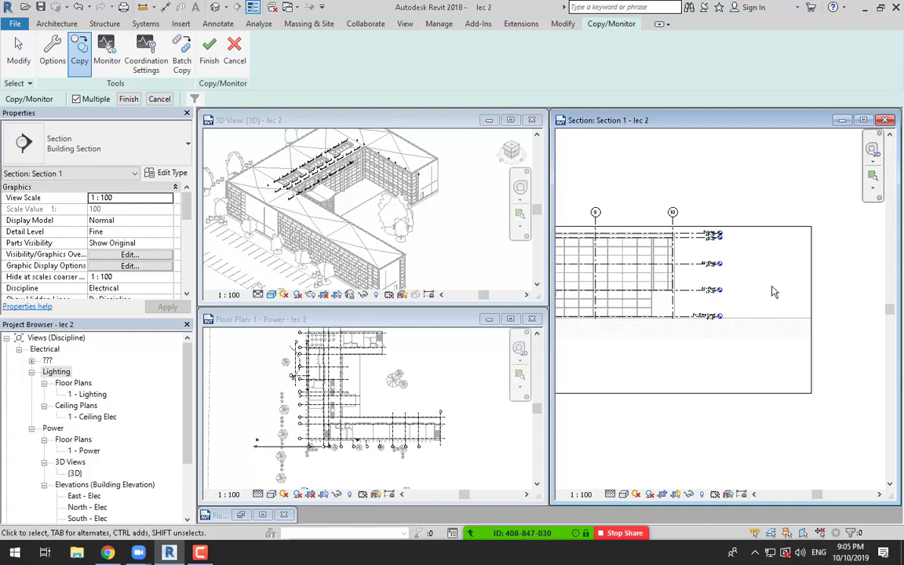
Step: Select all linked levels from 01 - Entry Level to Parapet together with grid 10 and the adjoining building elements for copying
scroll(718, 258, "up", 2)
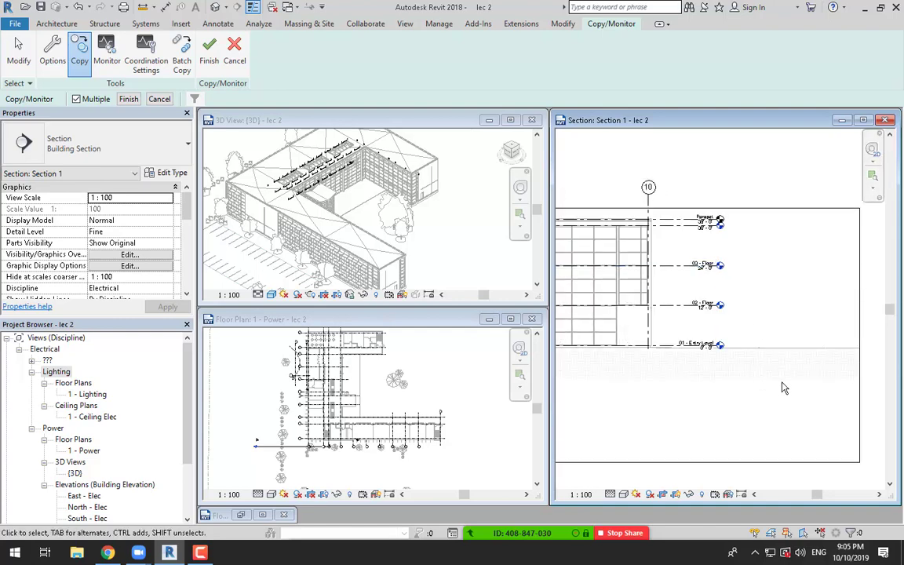
left_click_drag(782, 382, 662, 217)
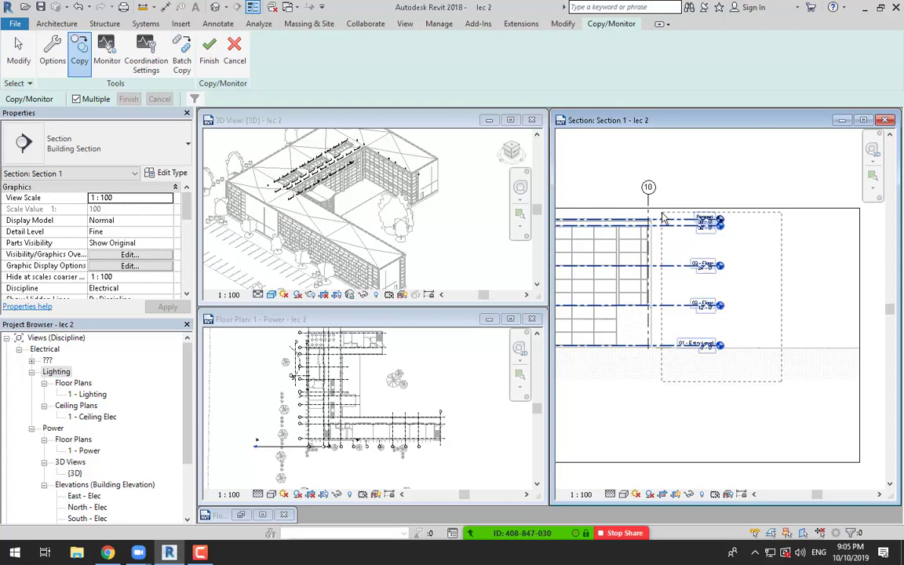
left_click_drag(663, 218, 663, 217)
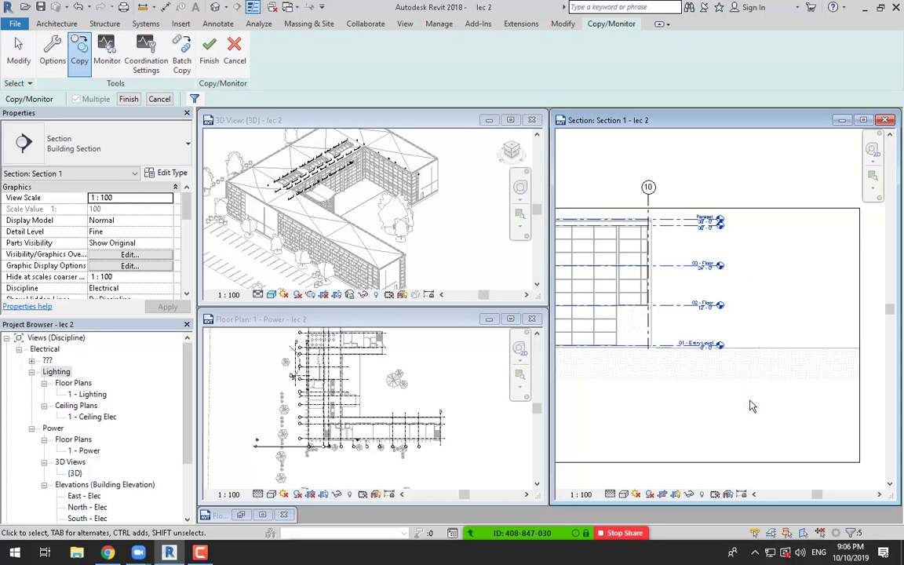
left_click_drag(769, 381, 638, 219)
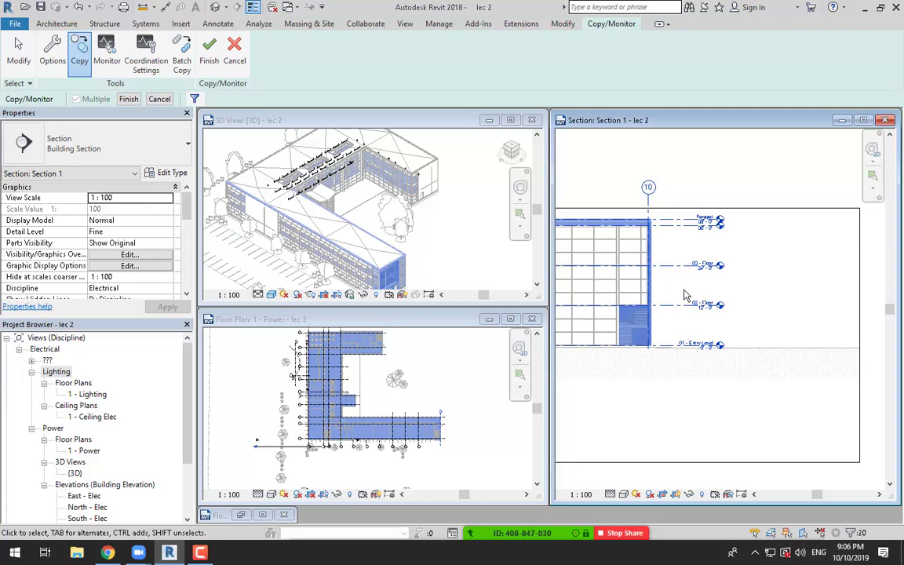
Step: Filter the copy selection to keep only Levels, excluding floors, grids and walls
left_click(196, 101)
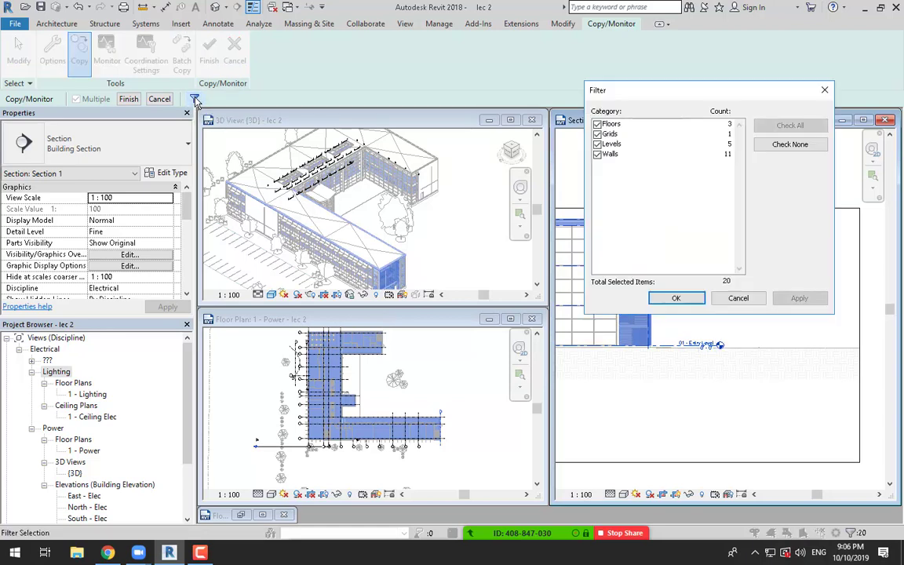
left_click_drag(691, 94, 319, 150)
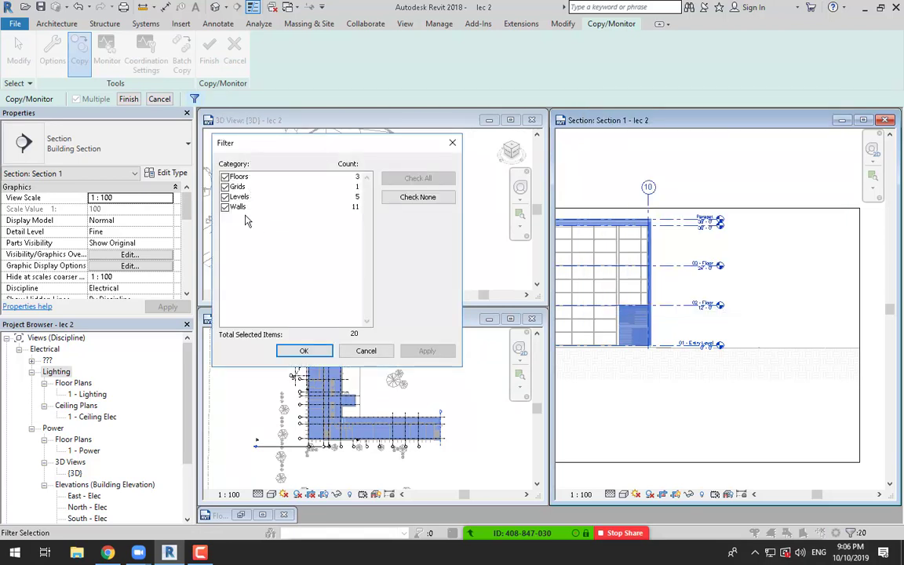
left_click(422, 198)
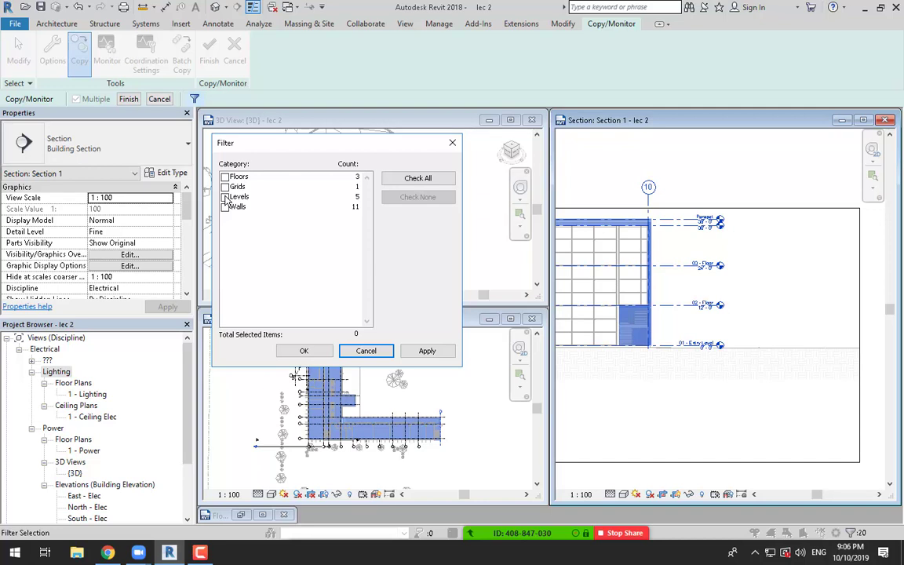
left_click(226, 198)
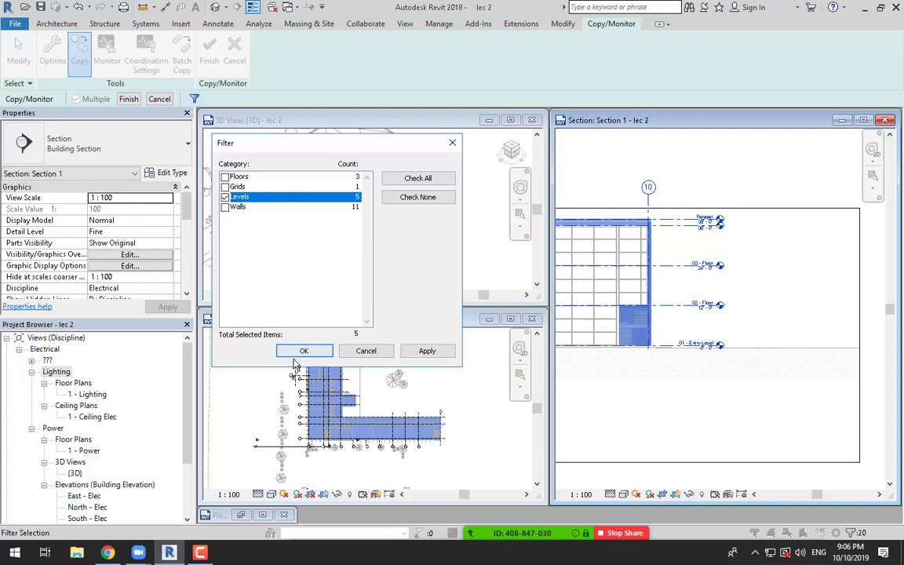
left_click(303, 351)
Step: Complete the multiple copy of the linked levels, finish the Copy/Monitor session and clear the selection
scroll(697, 262, "up", 2)
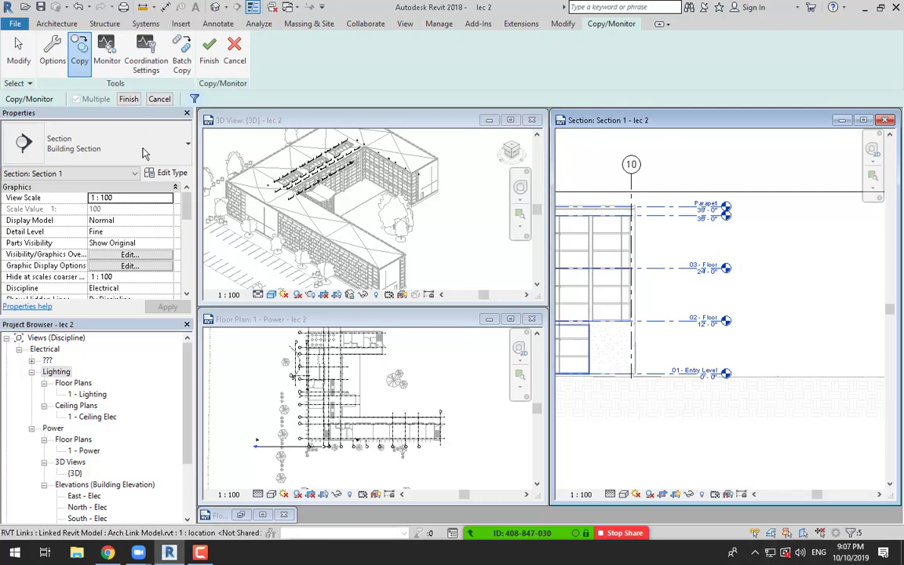
left_click(129, 100)
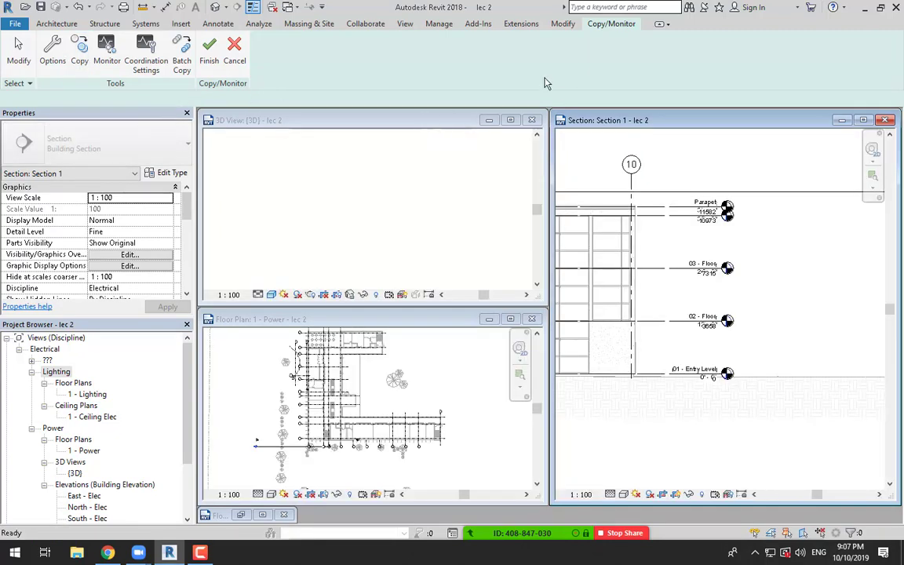
left_click(649, 25)
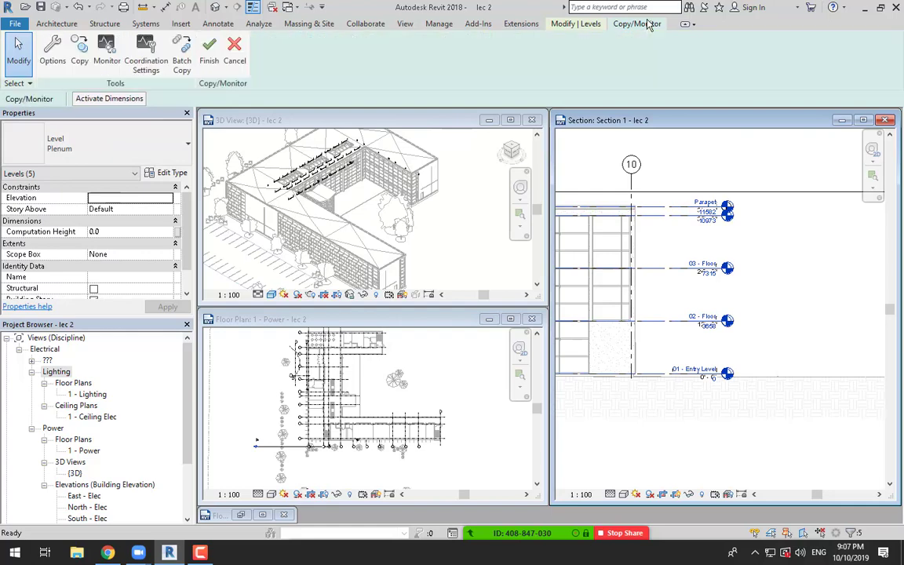
left_click(208, 52)
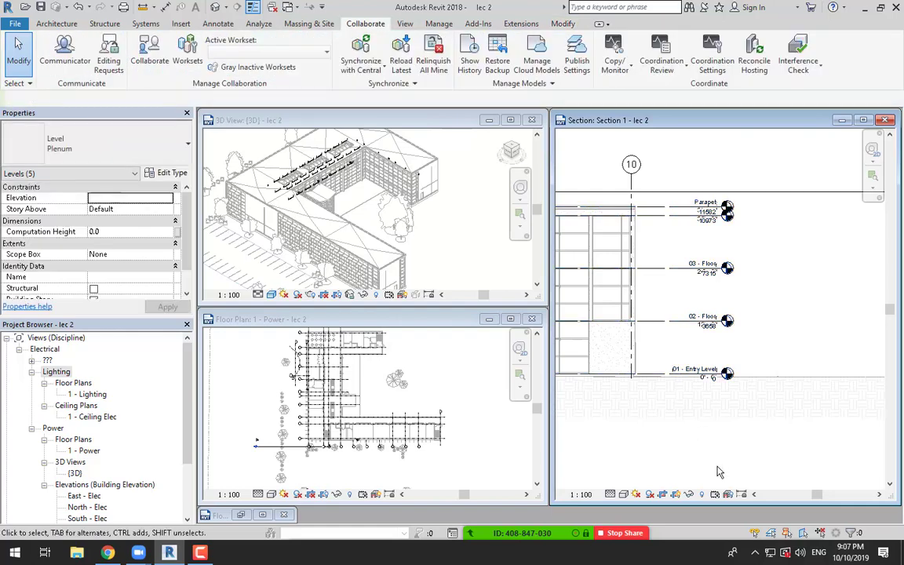
left_click(715, 457)
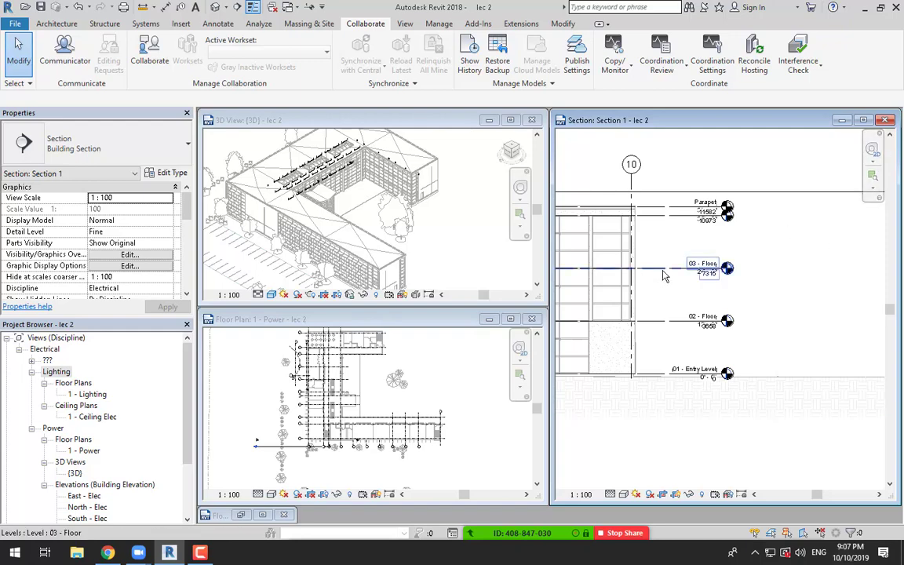
Step: Extend the copied levels' ends outward past the linked level heads in Section 1
left_click(702, 270)
left_click_drag(721, 268, 804, 267)
left_click(803, 452)
scroll(803, 321, "up", 1)
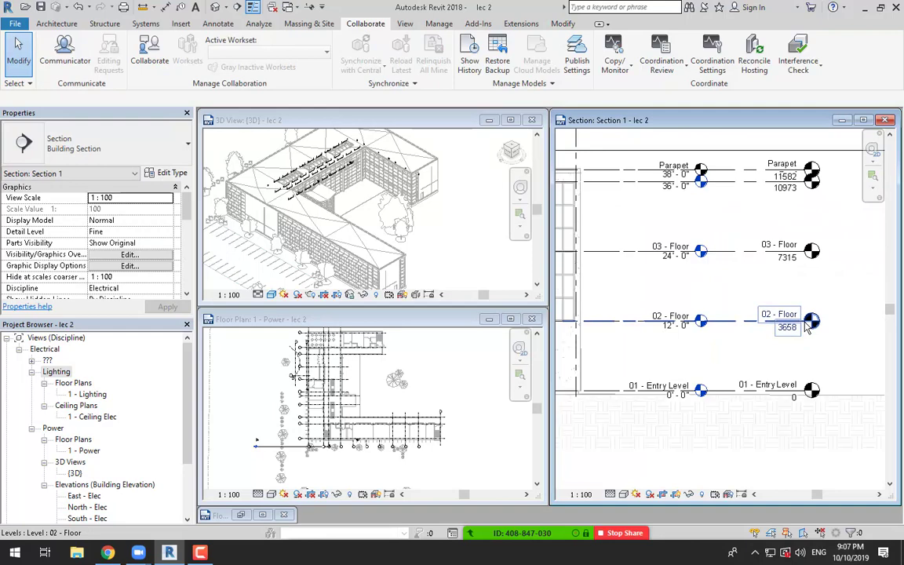
Step: Try moving the copied 02 - Floor level up to elevation 4700, and undo the move
left_click(738, 326)
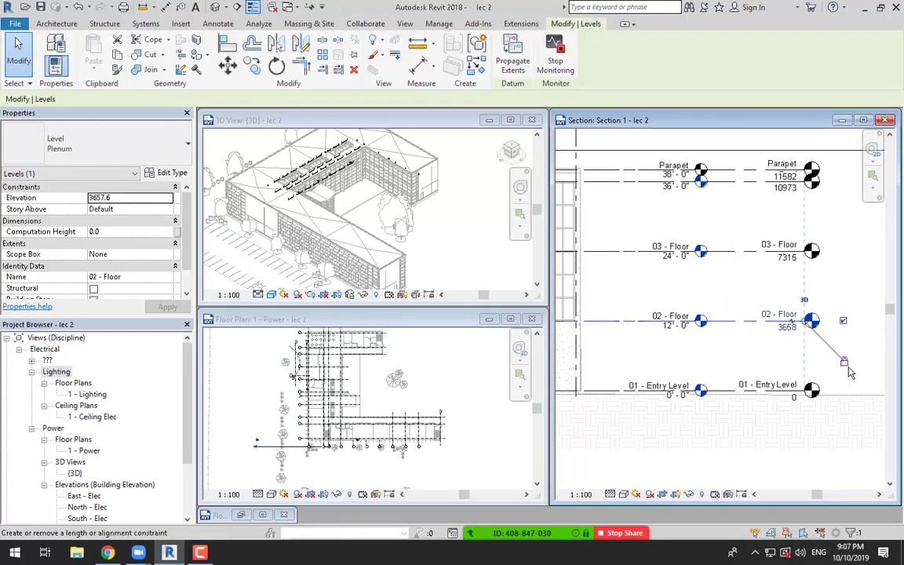
scroll(835, 349, "up", 2)
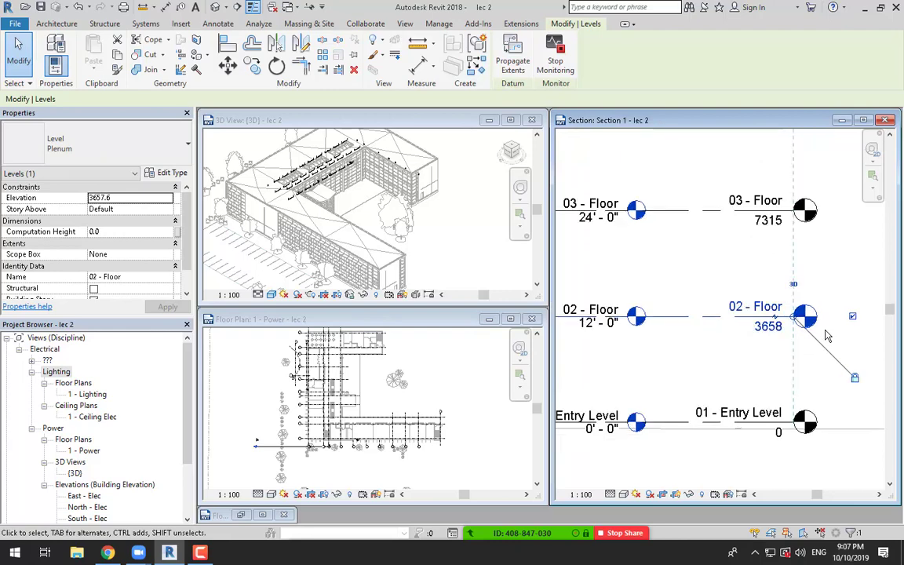
left_click_drag(710, 313, 712, 289)
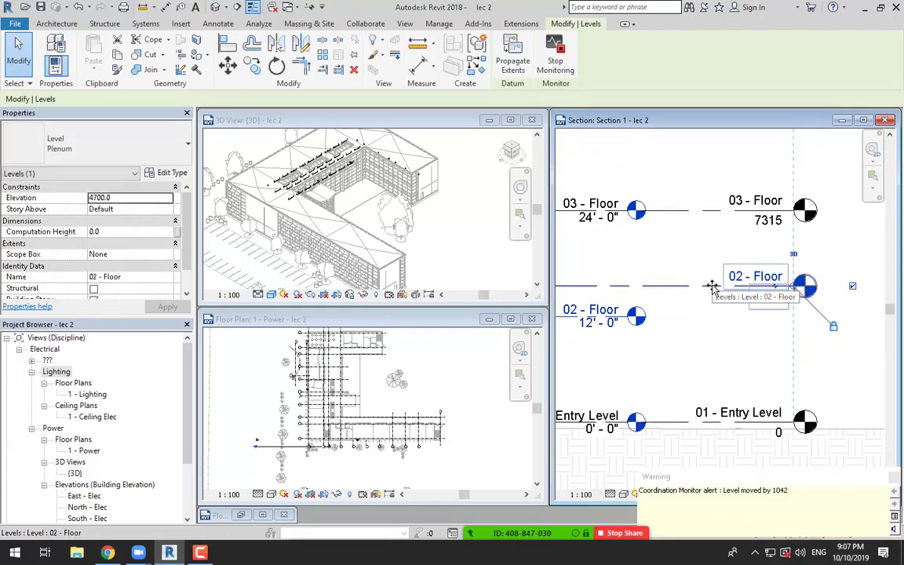
key("ctrl+z")
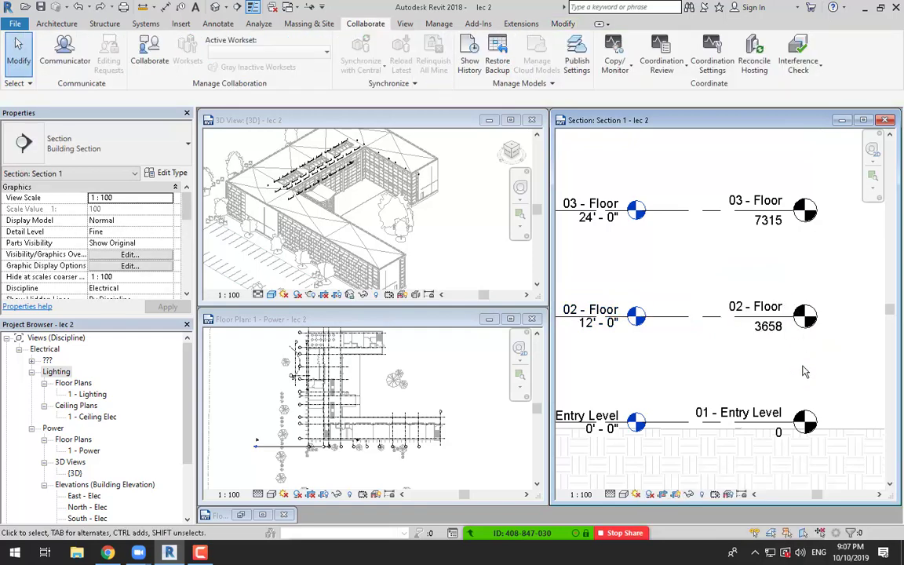
Step: Compare the linked level heads with the copied project levels in Section 1, from 01 - Entry Level to Parapet
left_click(200, 553)
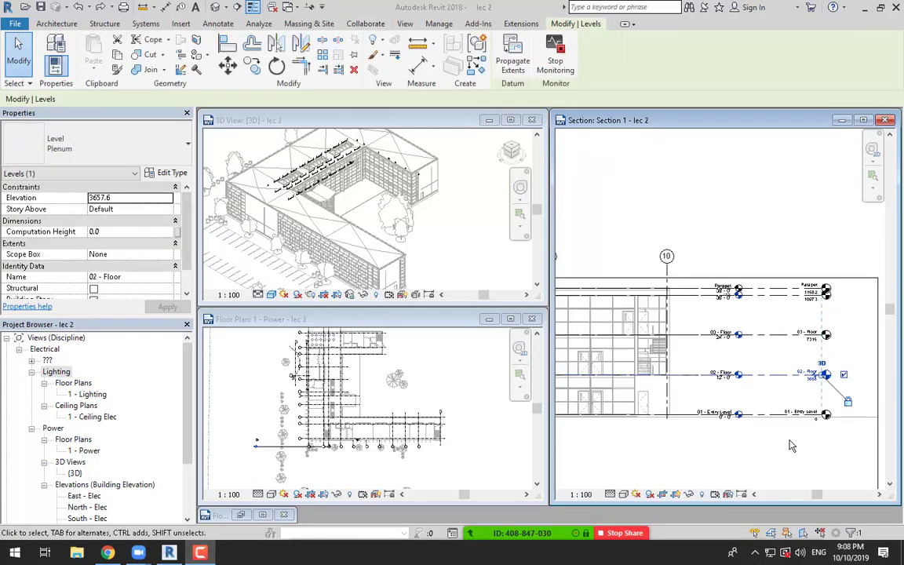
scroll(791, 445, "up", 2)
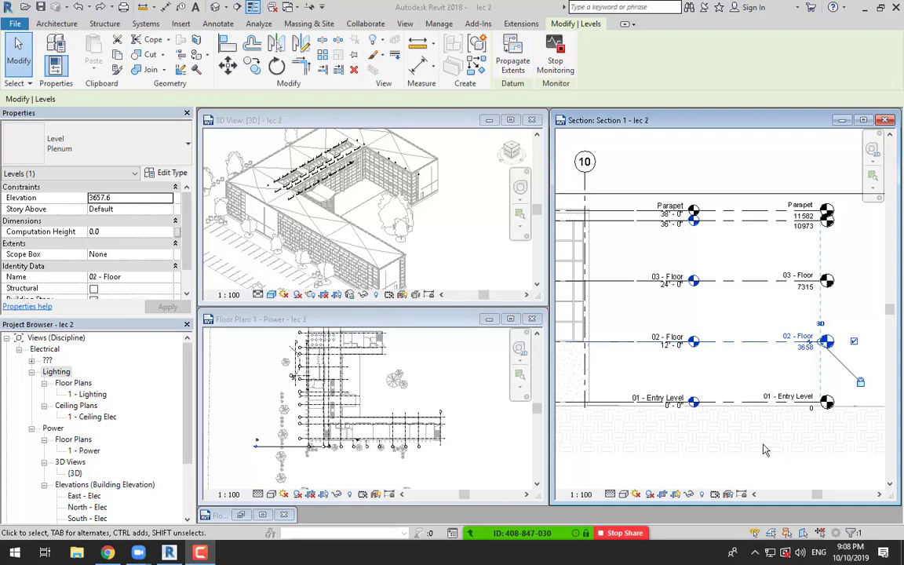
scroll(661, 408, "up", 2)
left_click(690, 399)
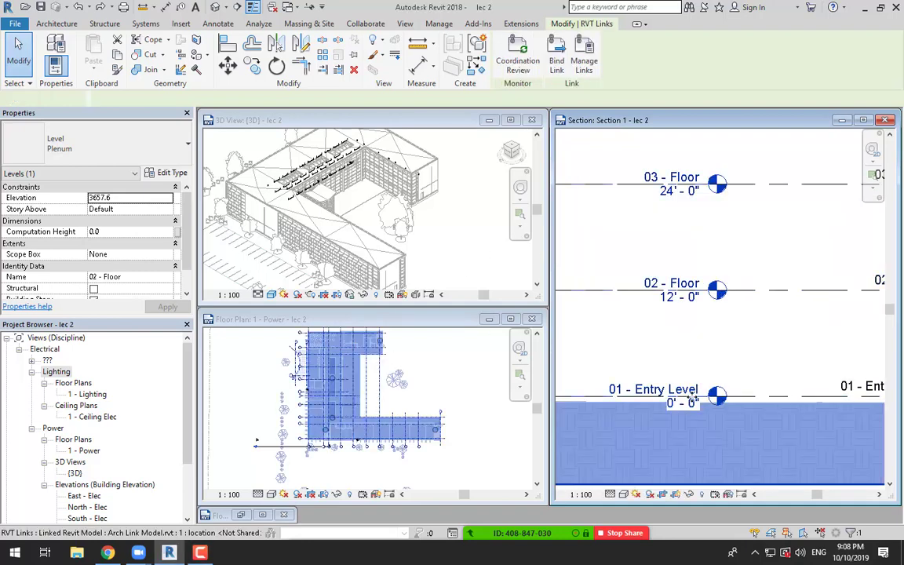
left_click(702, 425)
scroll(708, 404, "down", 3)
scroll(708, 404, "up", 1)
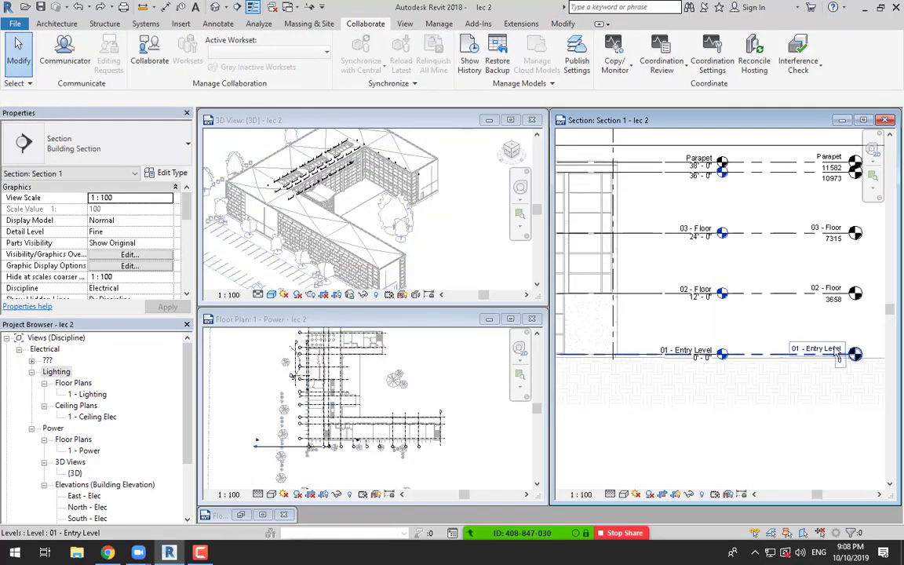
middle_click_drag(768, 409, 760, 430)
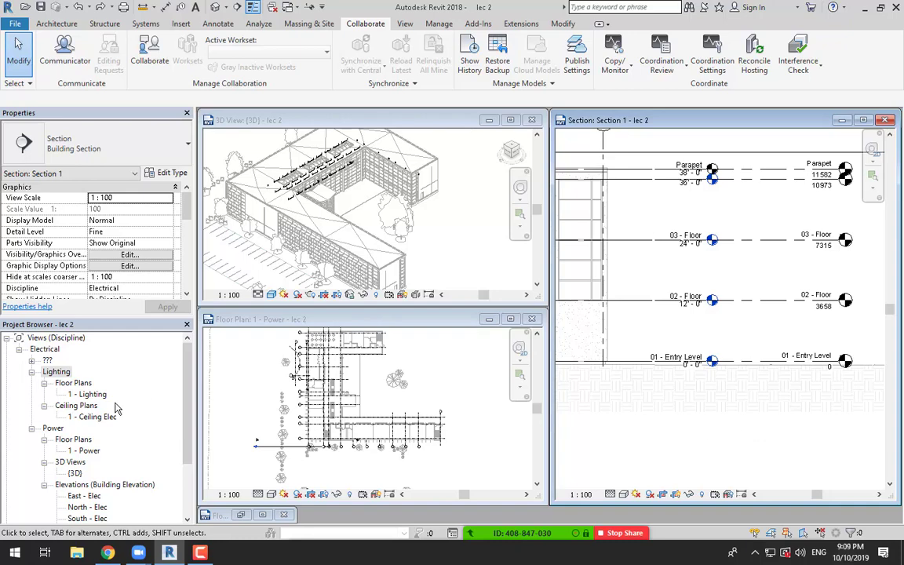
scroll(702, 359, "up", 1)
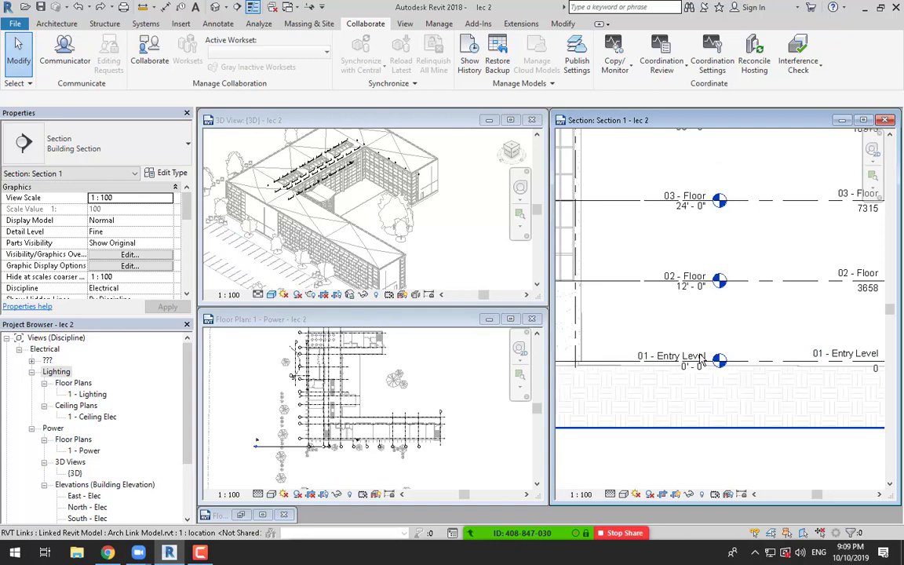
Step: Start a new floor plan and select all levels: 01 - Entry Level, 02 - Floor, 03 - Floor, Parapet and Roof
left_click(405, 25)
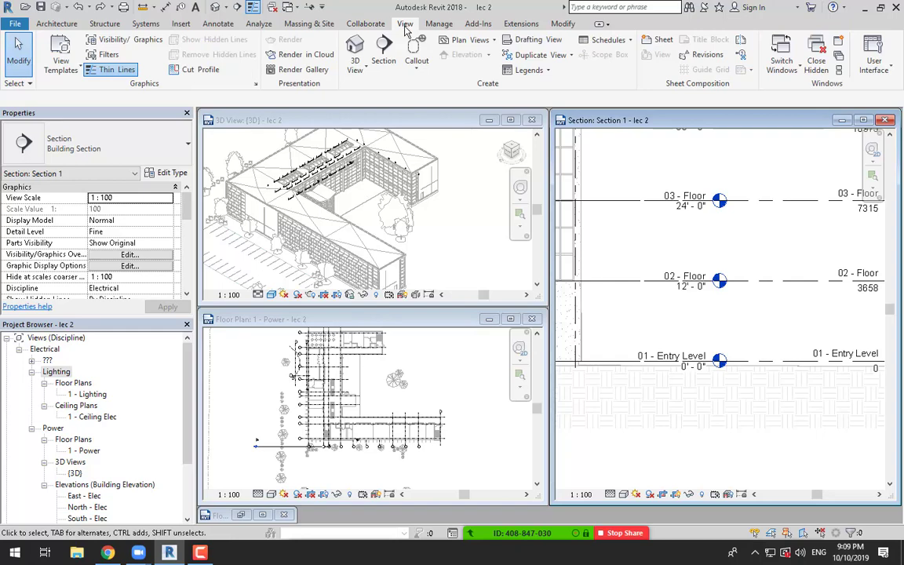
left_click(491, 41)
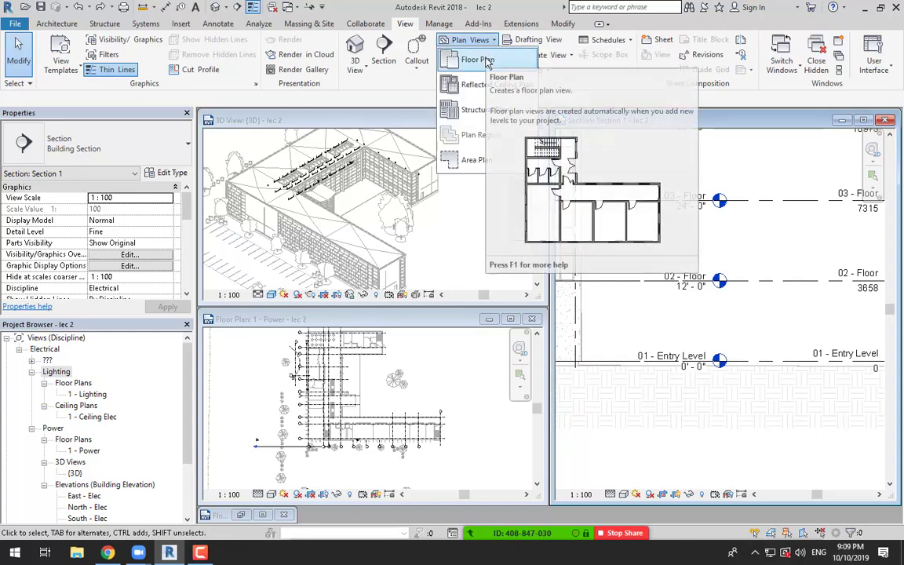
left_click(485, 61)
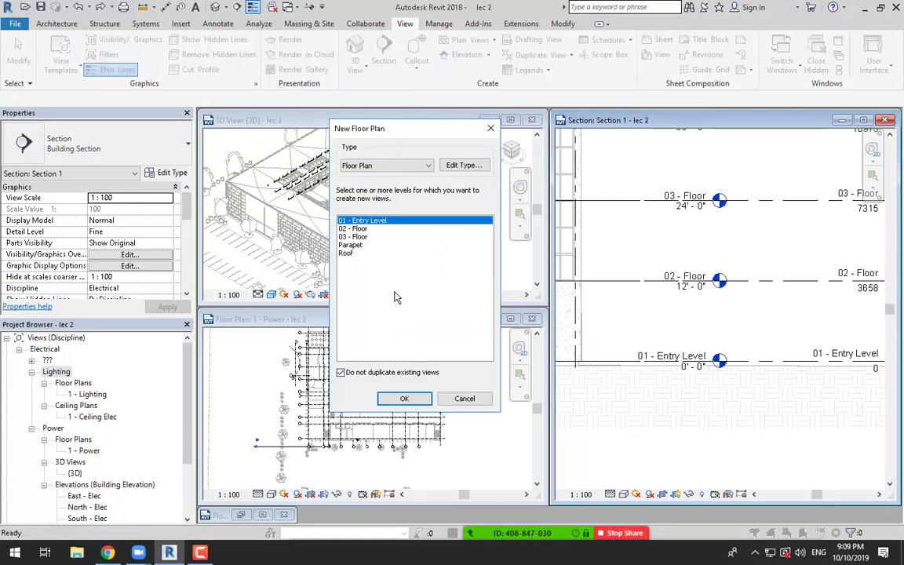
left_click(350, 253, "shift")
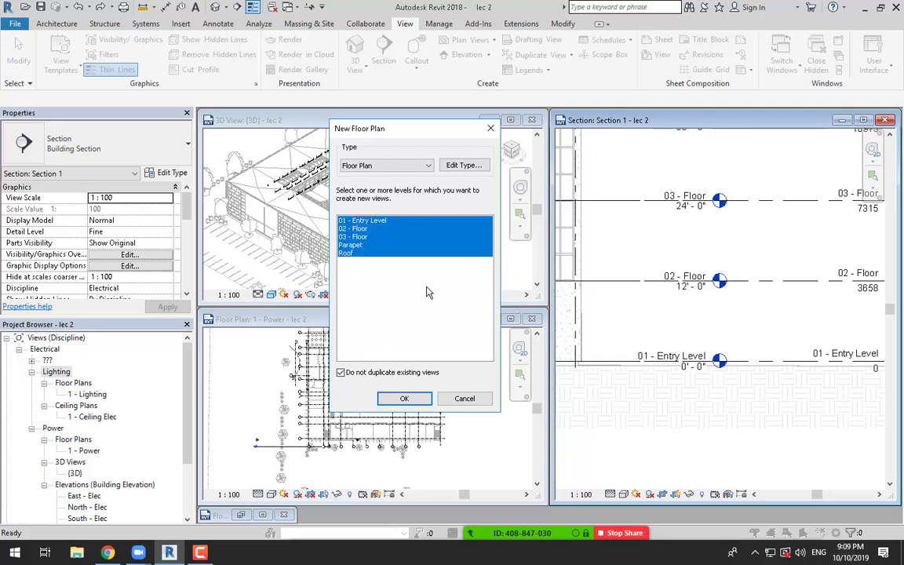
Step: Open the view template assignment for new views in the Floor Plan type properties
left_click(464, 166)
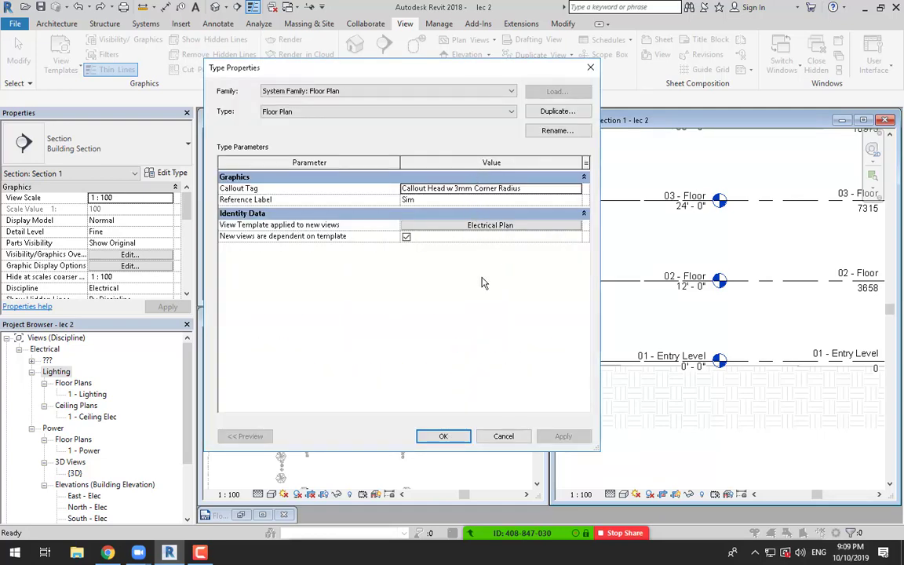
left_click_drag(435, 66, 588, 128)
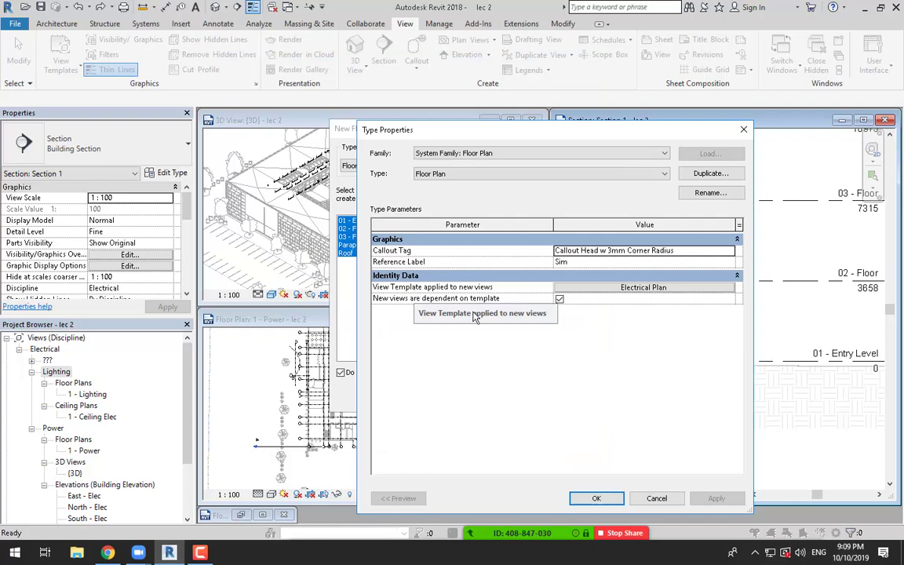
left_click(628, 290)
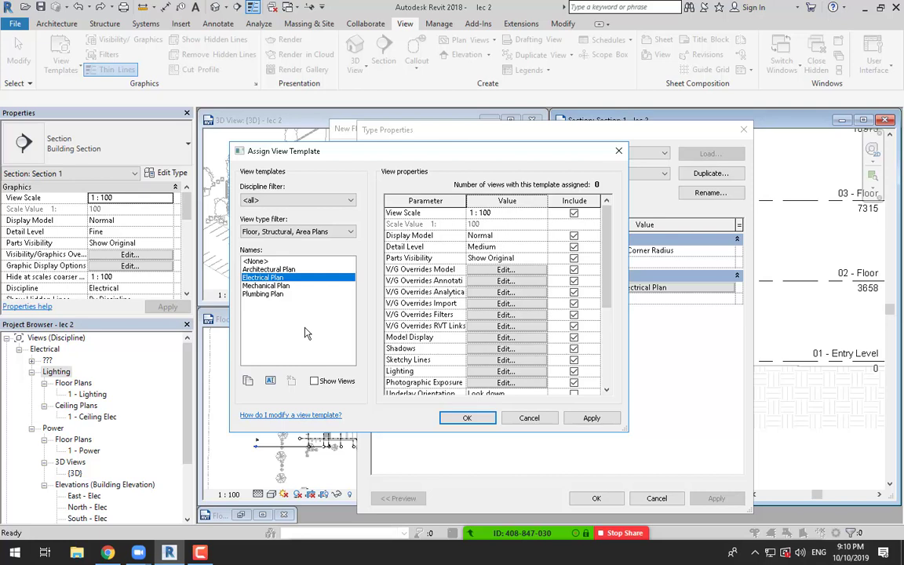
left_click(200, 552)
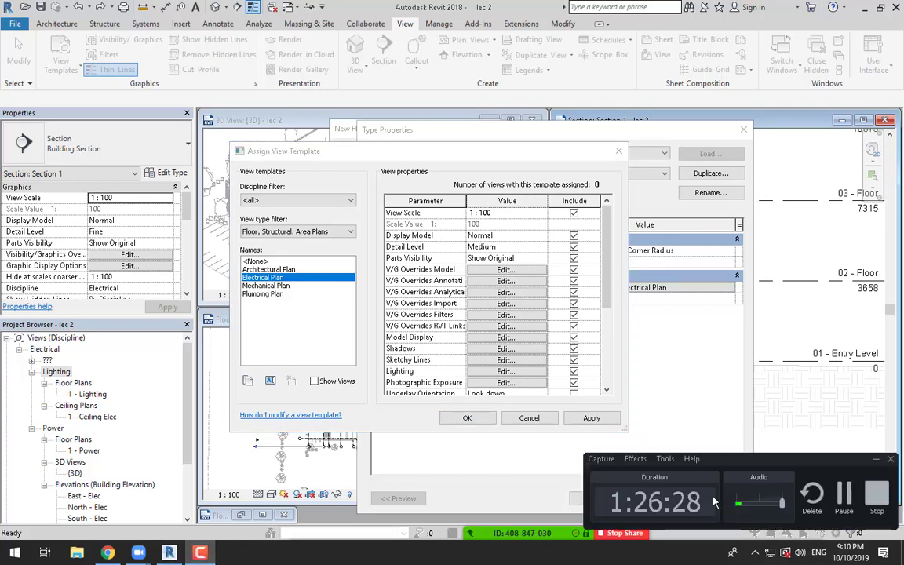
left_click(841, 501)
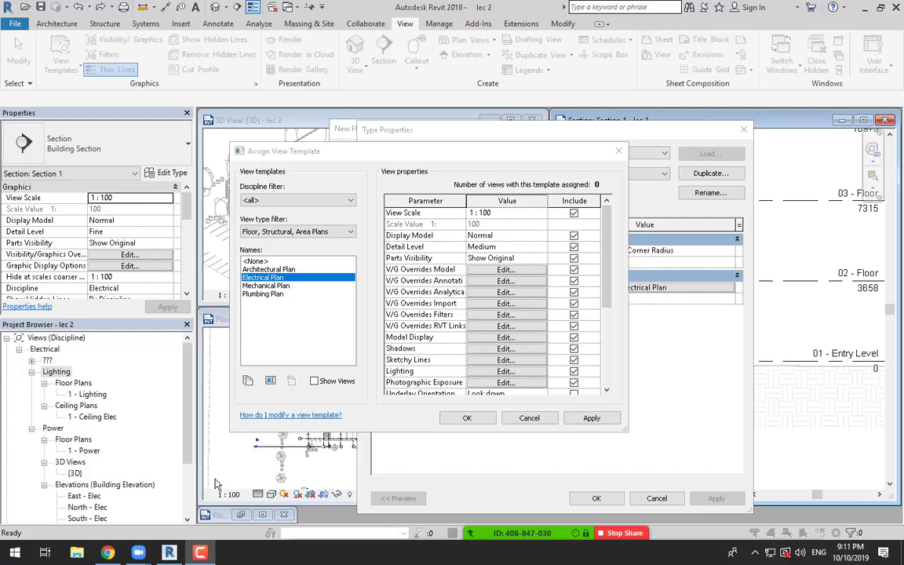
left_click(201, 553)
left_click(852, 494)
Step: Duplicate the Electrical Plan view template under the name "lighting plan"
left_click(247, 382)
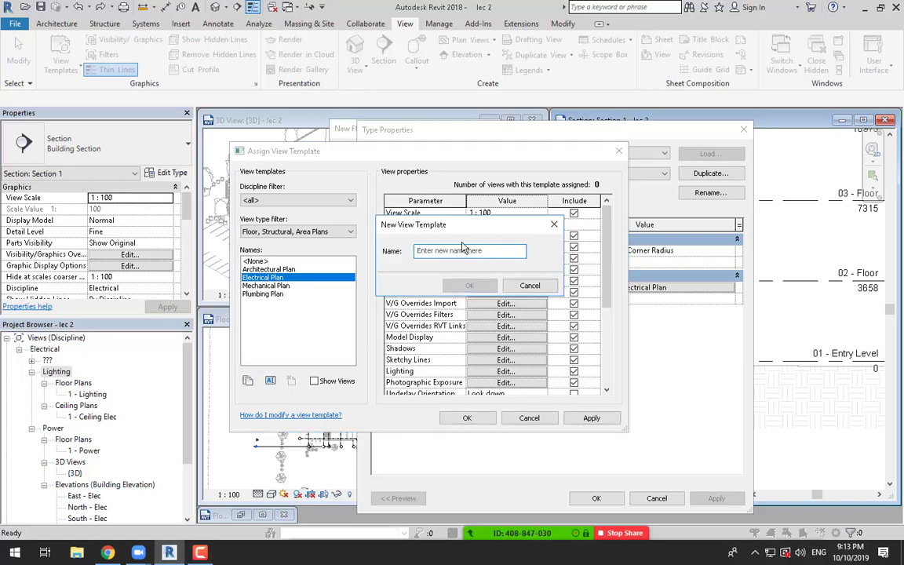
type("po")
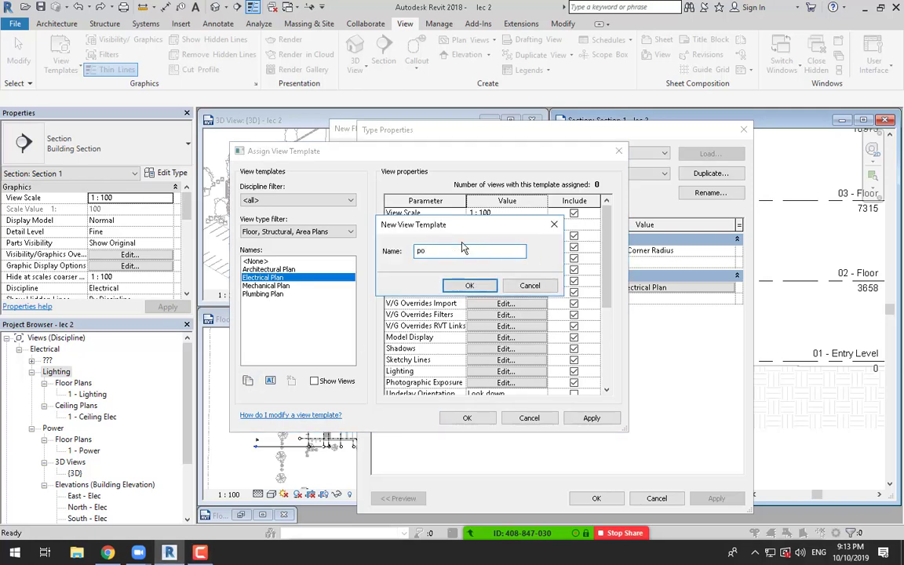
key("BackSpace")
key("BackSpace")
type("lightin")
left_click(469, 286)
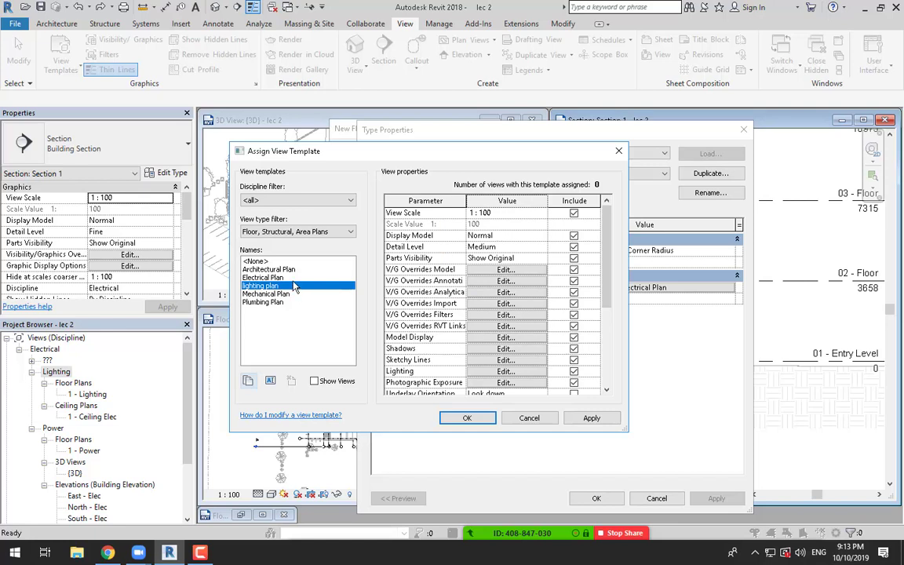
Step: Duplicate the lighting plan view template under the name "light current plan"
left_click(247, 381)
type("light current plan")
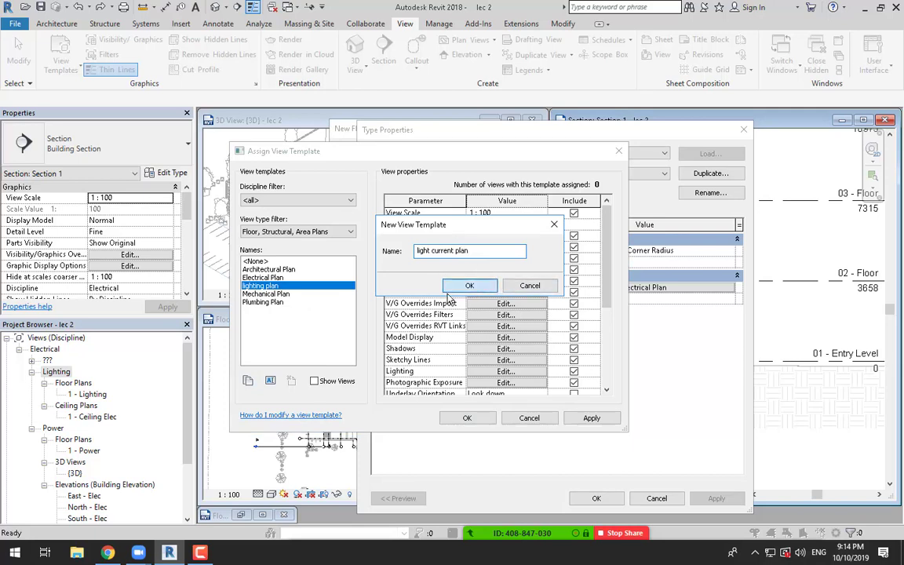
left_click(469, 286)
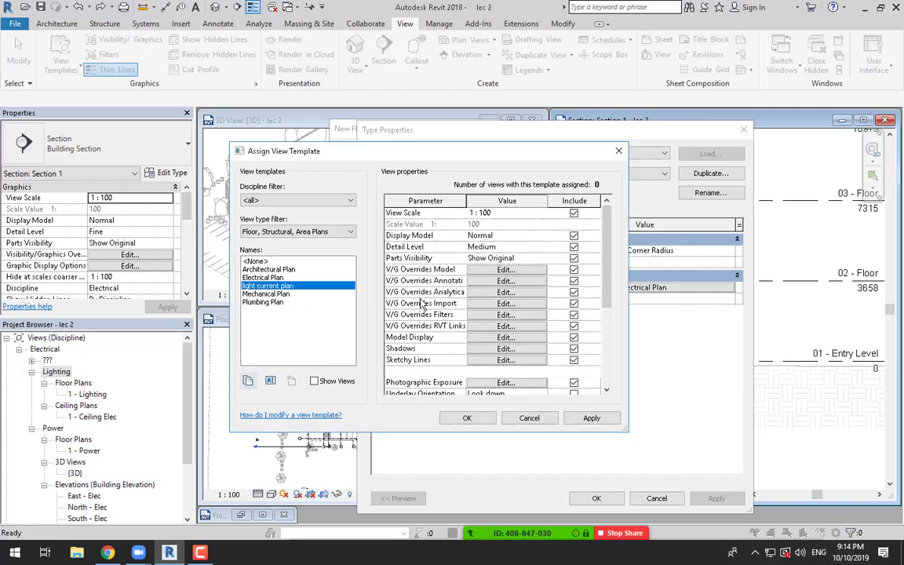
Step: Rename the Electrical Plan view template as "power Plan"
left_click(267, 278)
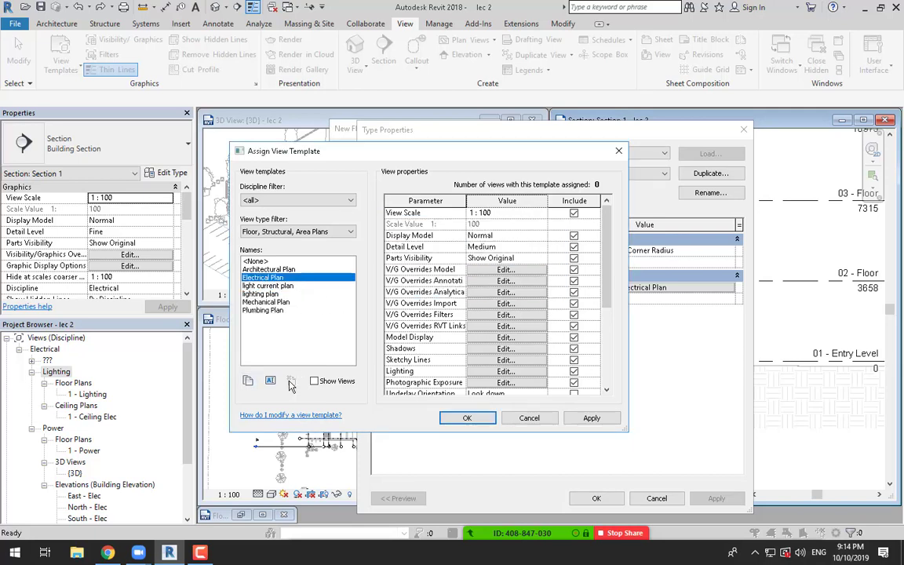
left_click(270, 380)
double_click(416, 293)
type("power Plan")
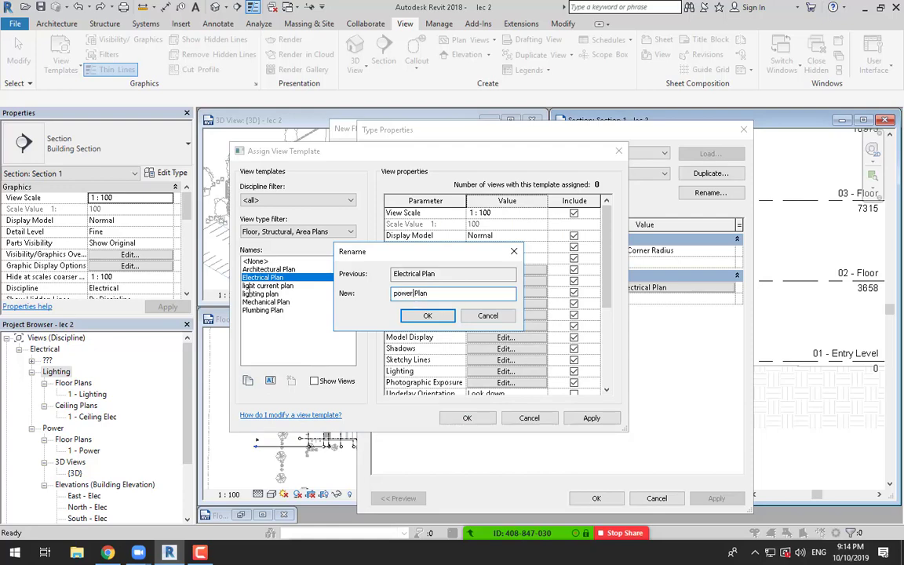
left_click(424, 315)
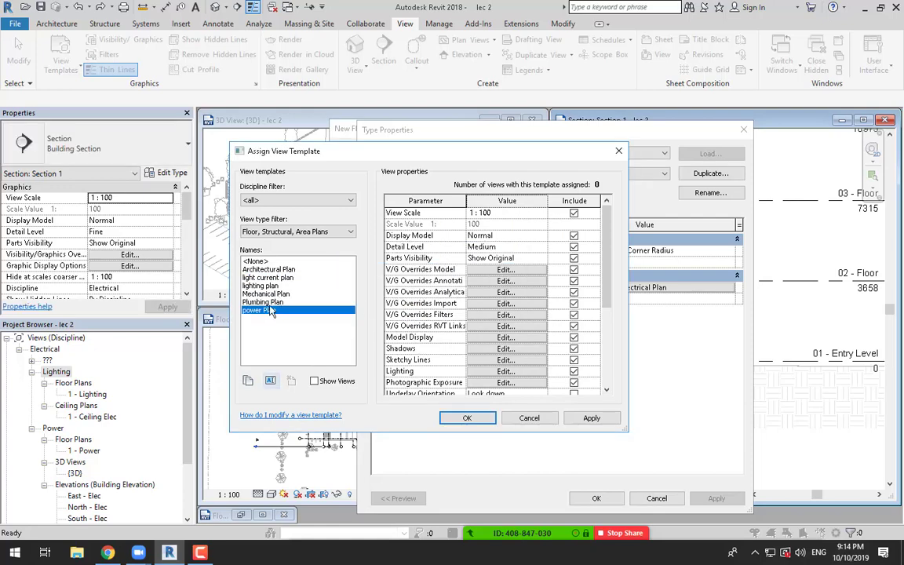
Step: Examine which model categories are set visible in the power Plan template's Visibility/Graphic Overrides
left_click(280, 277)
left_click(280, 287)
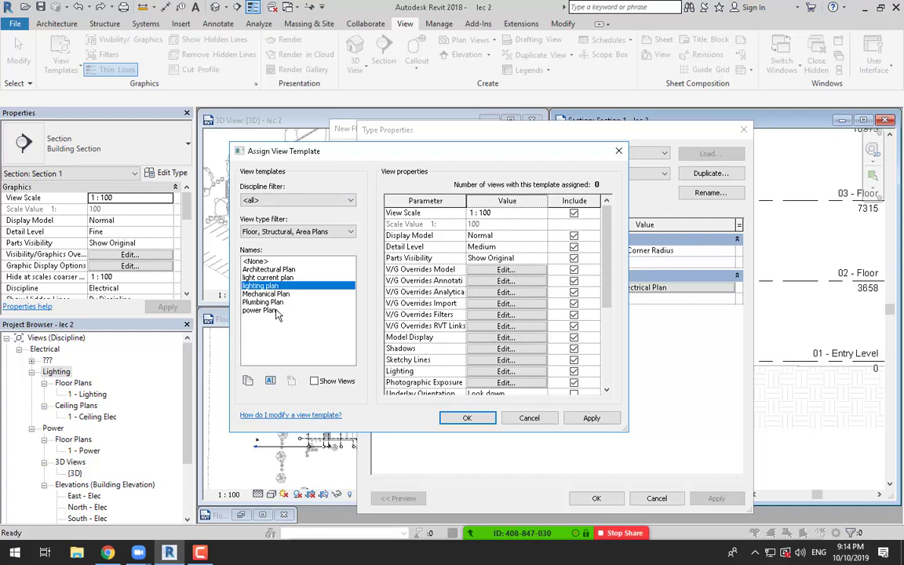
left_click(274, 311)
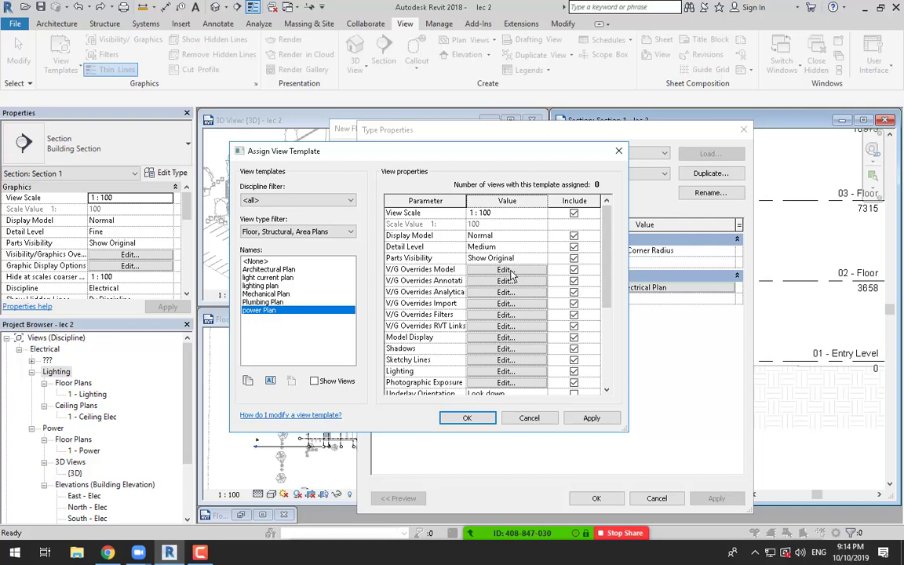
left_click(490, 272)
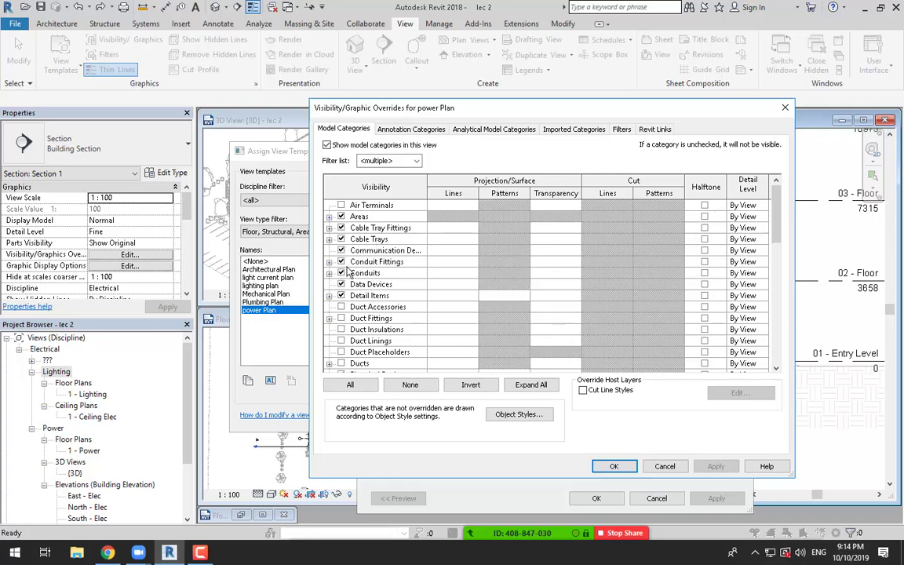
scroll(332, 275, "down", 1)
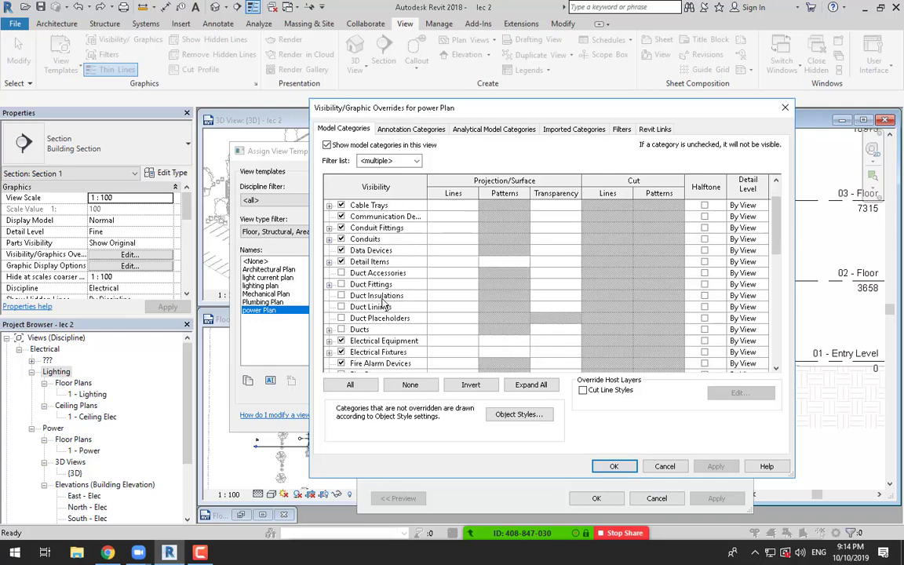
scroll(360, 271, "down", 2)
scroll(407, 308, "down", 8)
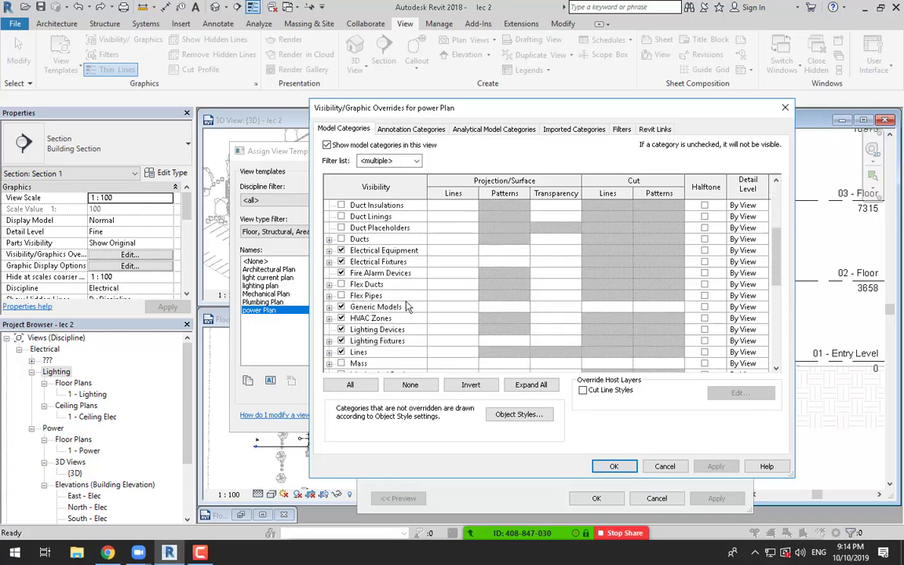
scroll(401, 298, "down", 1)
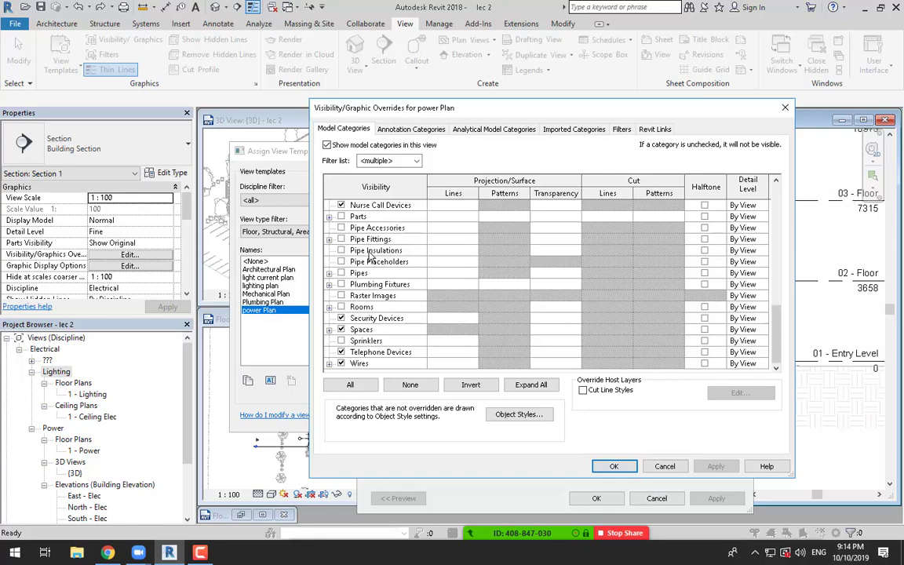
left_click(615, 467)
Step: Hide the Cable Trays and Cable Tray Fittings model categories in the lighting plan view template
left_click(271, 286)
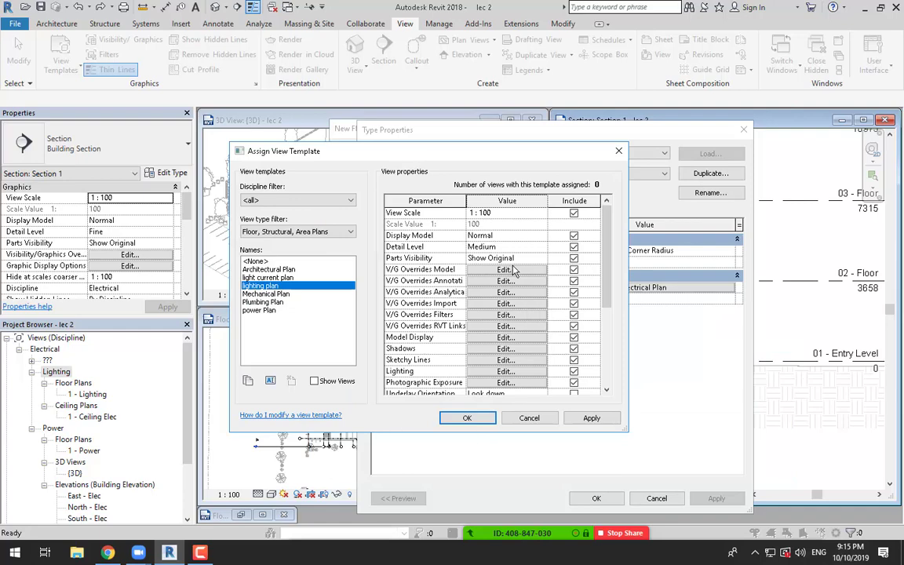
left_click(514, 270)
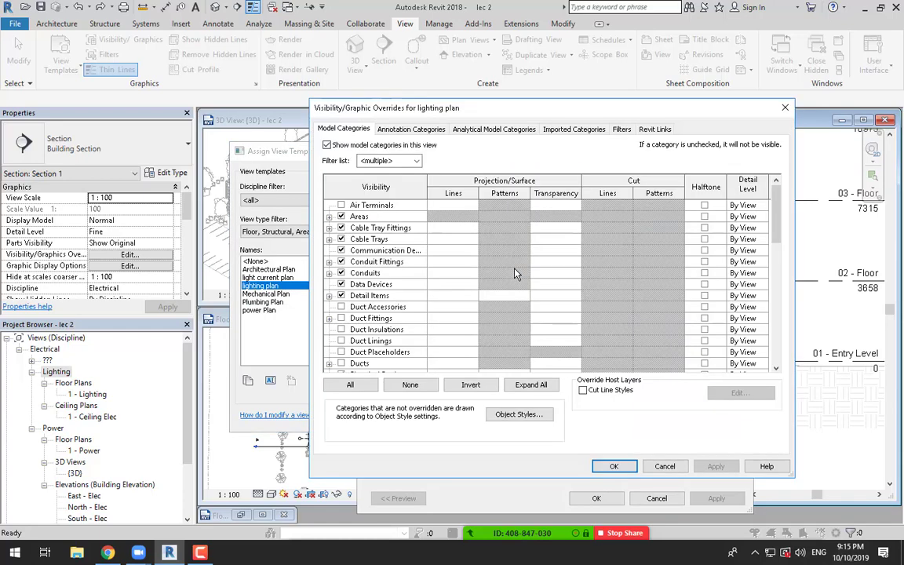
left_click(340, 228)
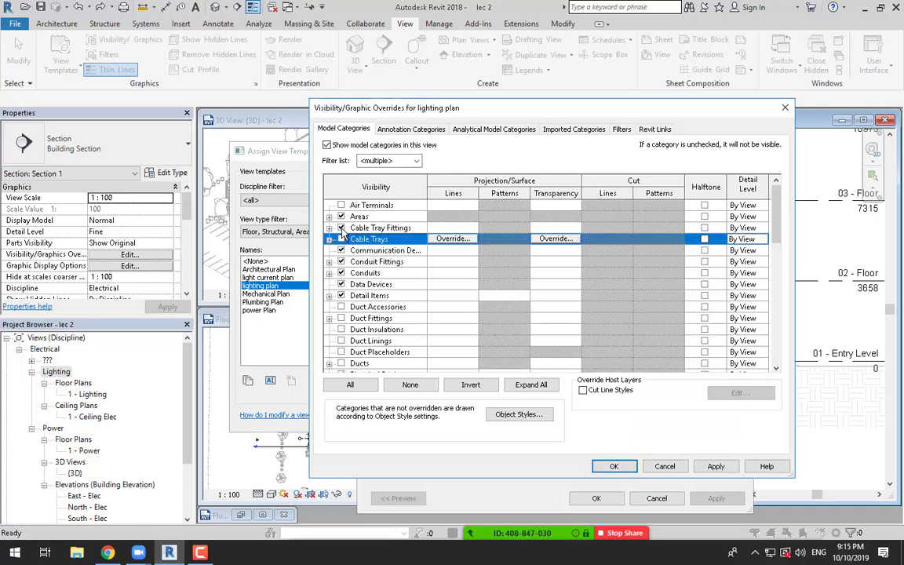
left_click(340, 227)
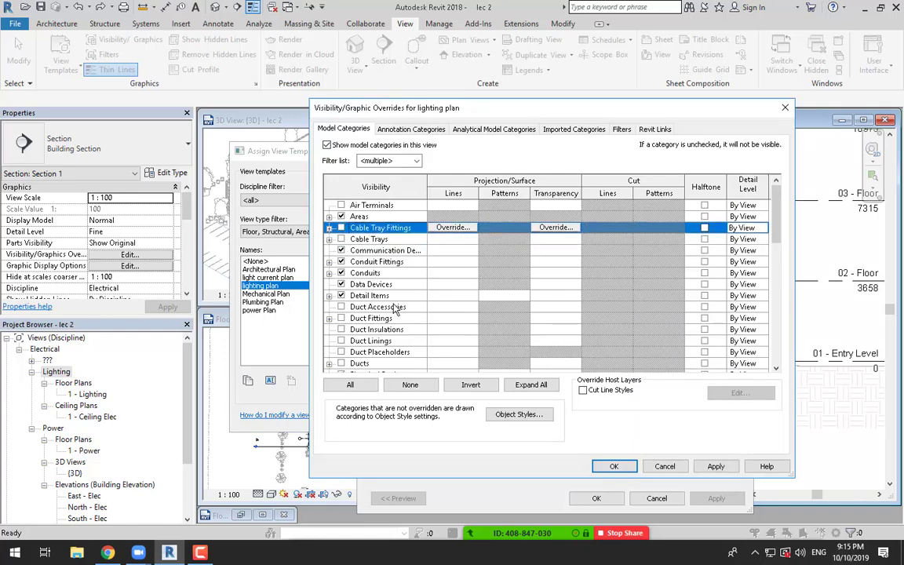
Step: Hide the Electrical Equipment and Fire Alarm Devices model categories in the lighting plan template and accept the overrides
scroll(407, 314, "down", 1)
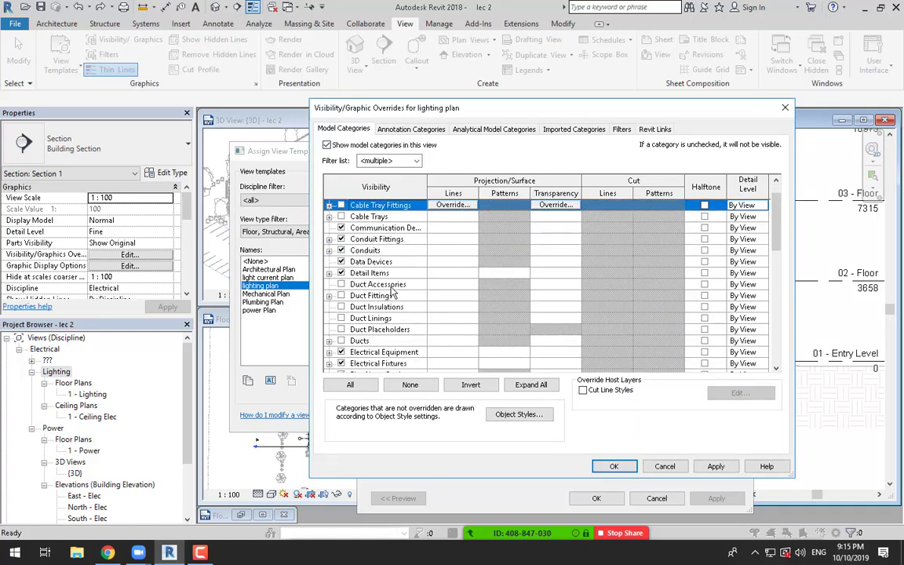
scroll(392, 292, "down", 5)
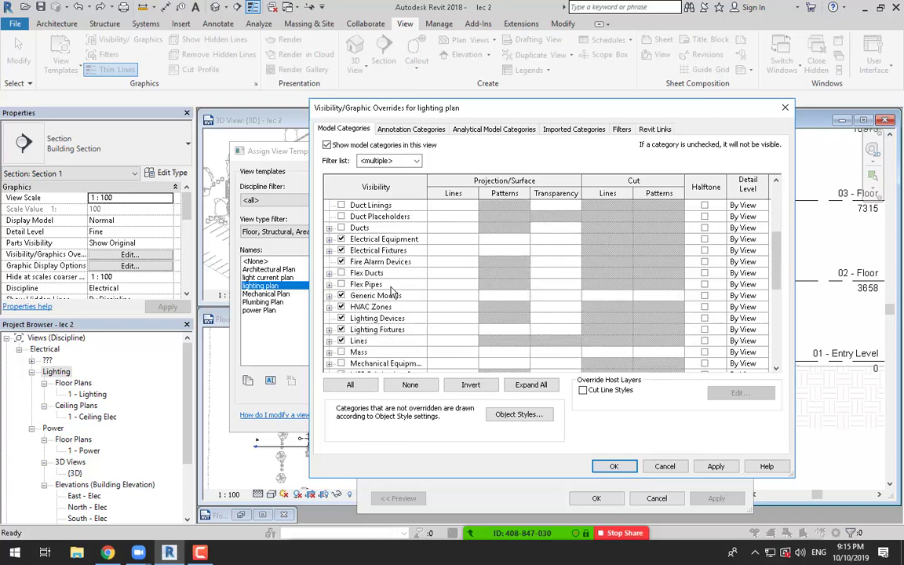
scroll(392, 292, "down", 1)
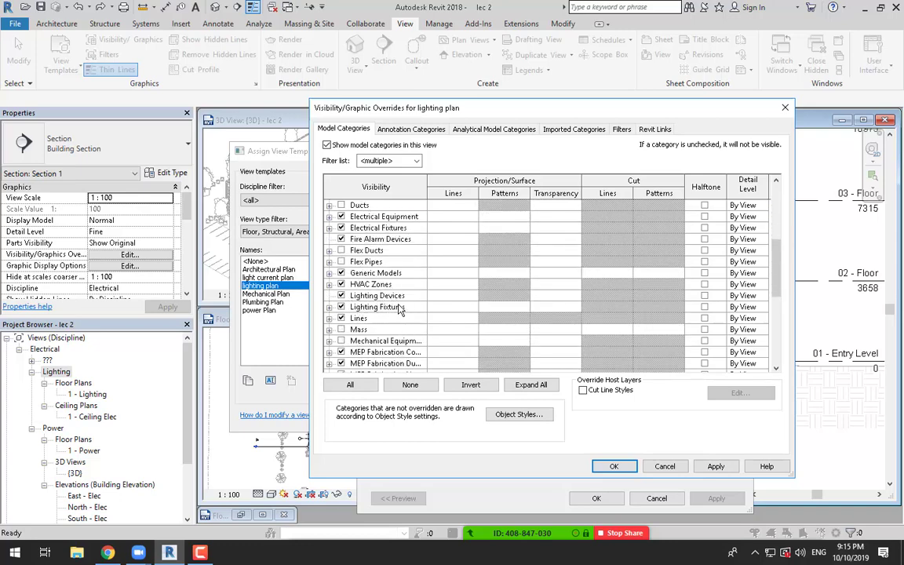
left_click(342, 217)
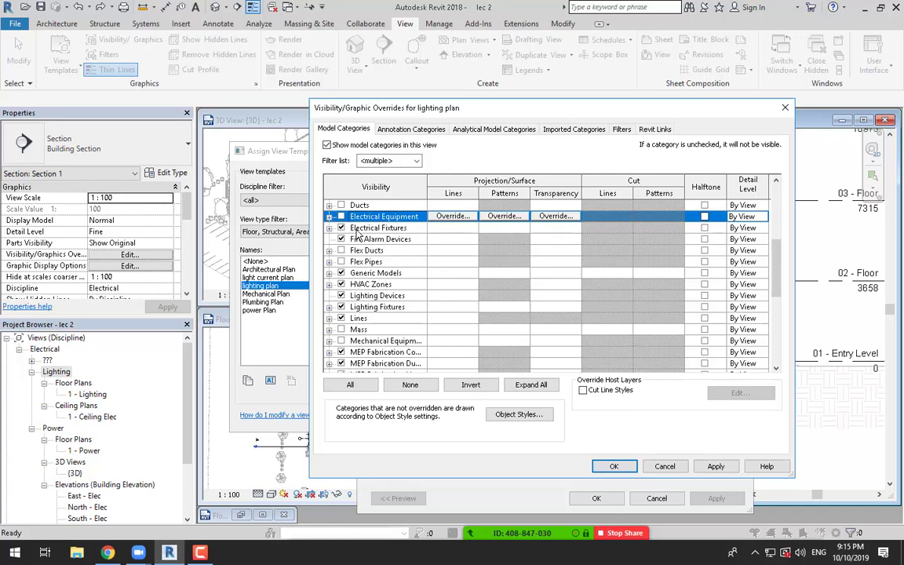
left_click(343, 238)
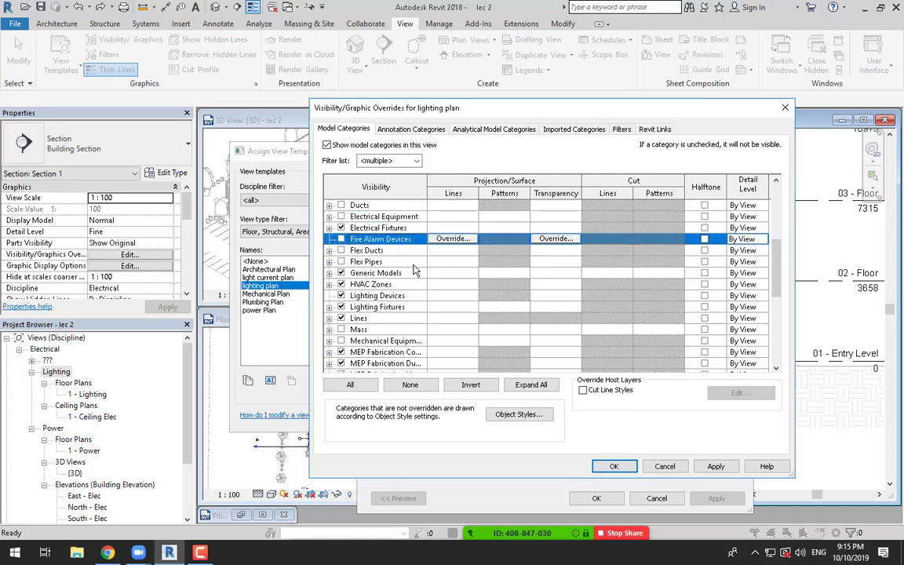
scroll(403, 316, "down", 3)
scroll(402, 316, "down", 4)
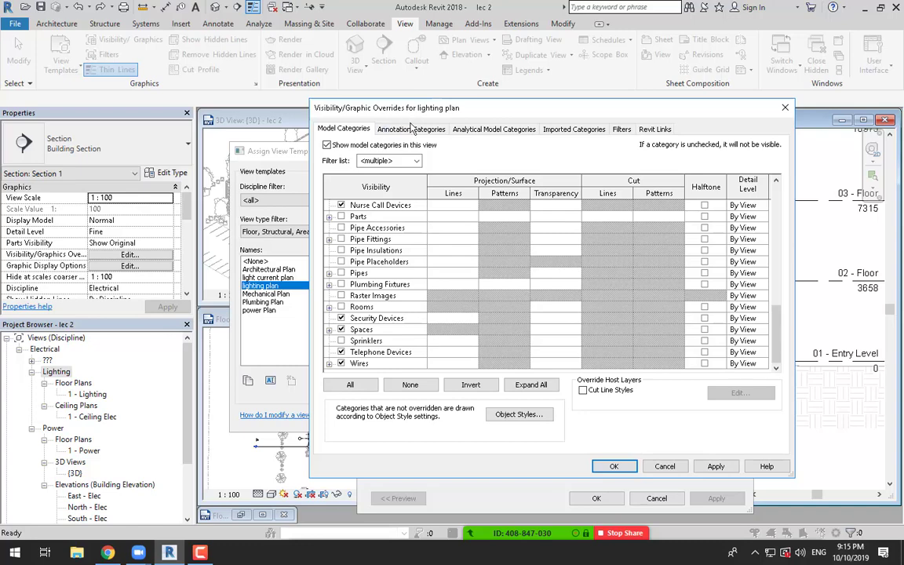
left_click(614, 466)
Step: Hide the Cable Tray Fittings and Cable Trays model categories in the light current plan view template
left_click(284, 278)
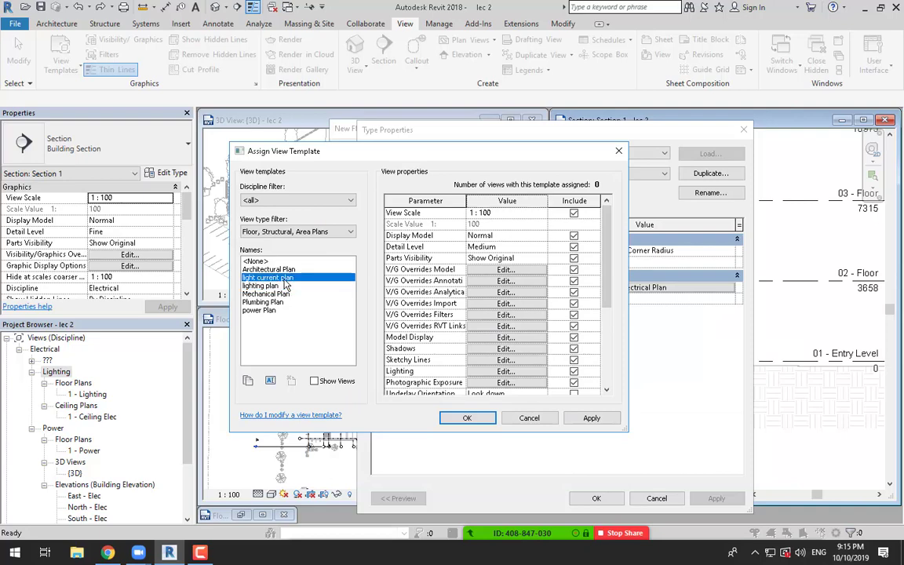
key("Return")
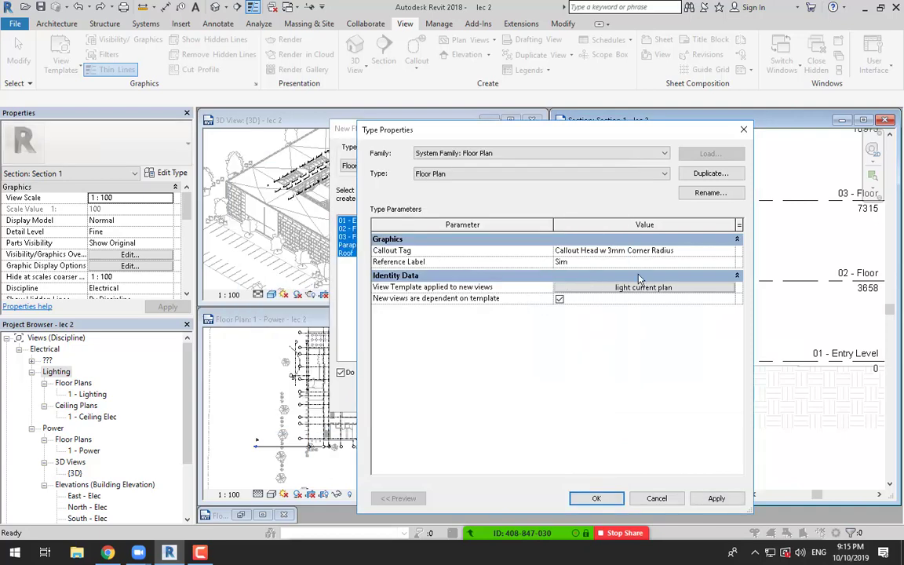
left_click(636, 287)
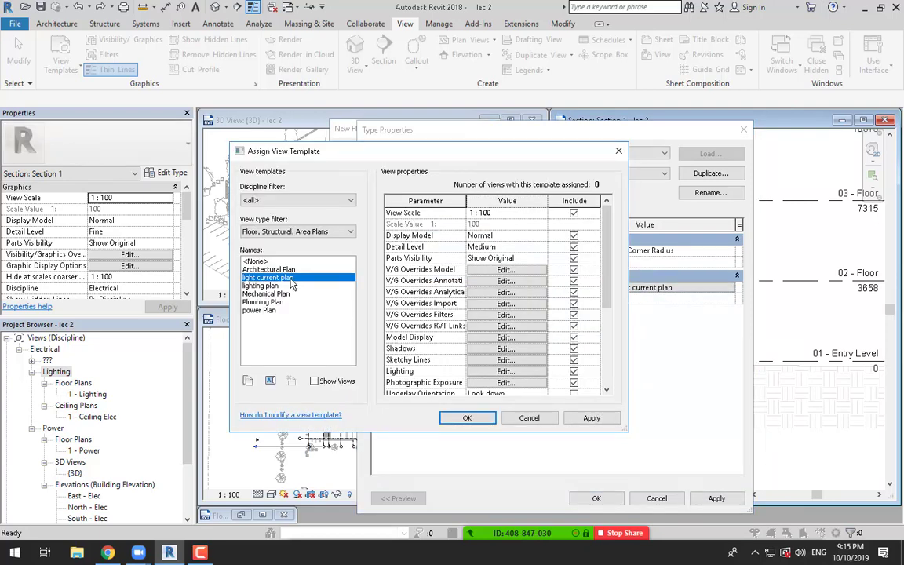
left_click(506, 270)
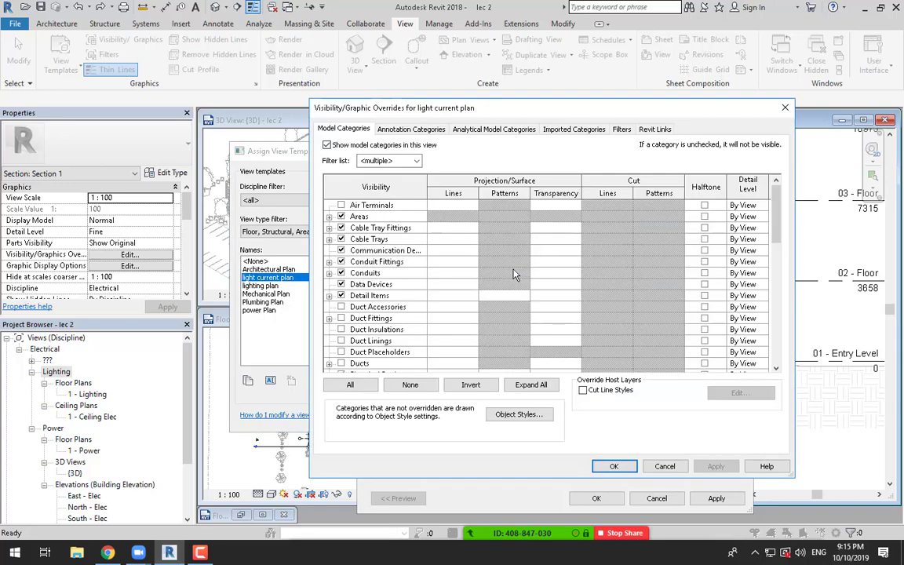
left_click(340, 228)
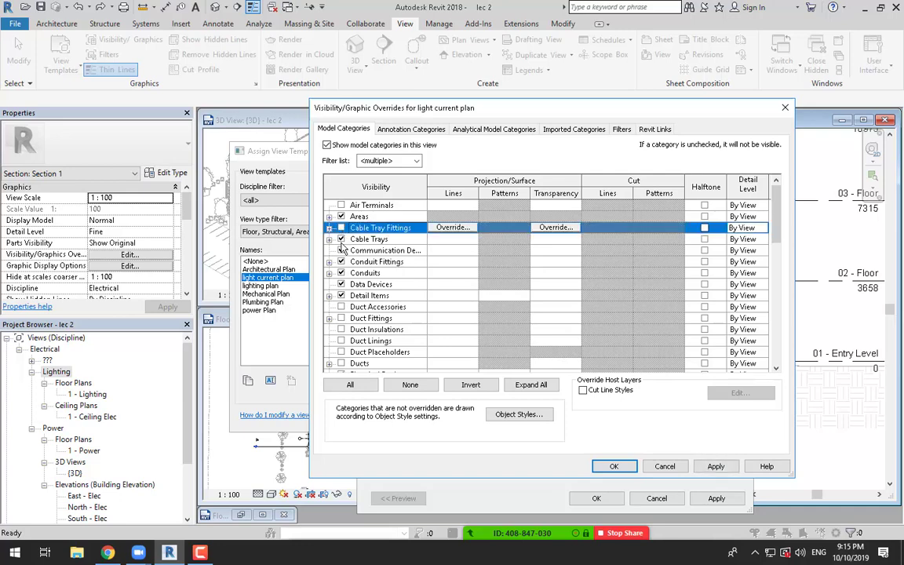
left_click(341, 239)
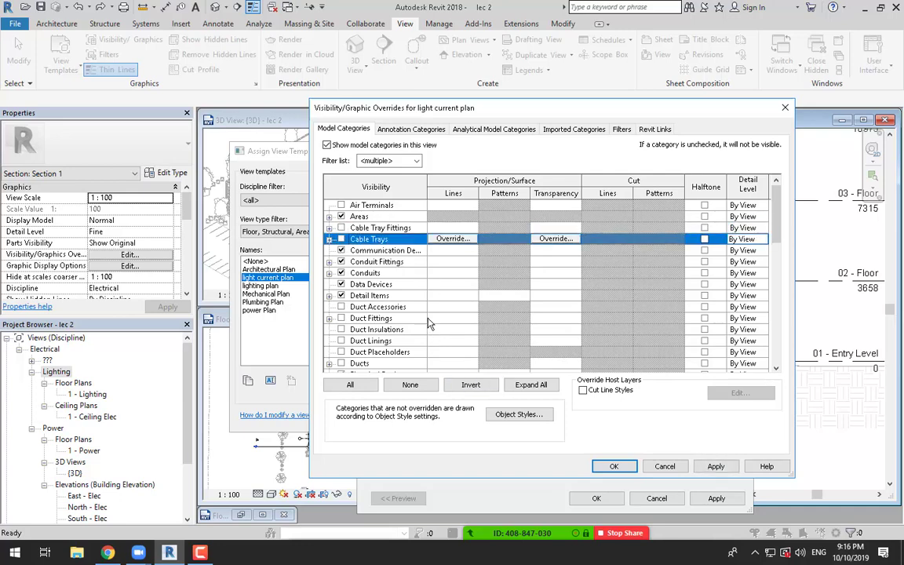
Step: Hide the Electrical Equipment and Electrical Fixtures model categories in the light current plan template
scroll(419, 320, "down", 3)
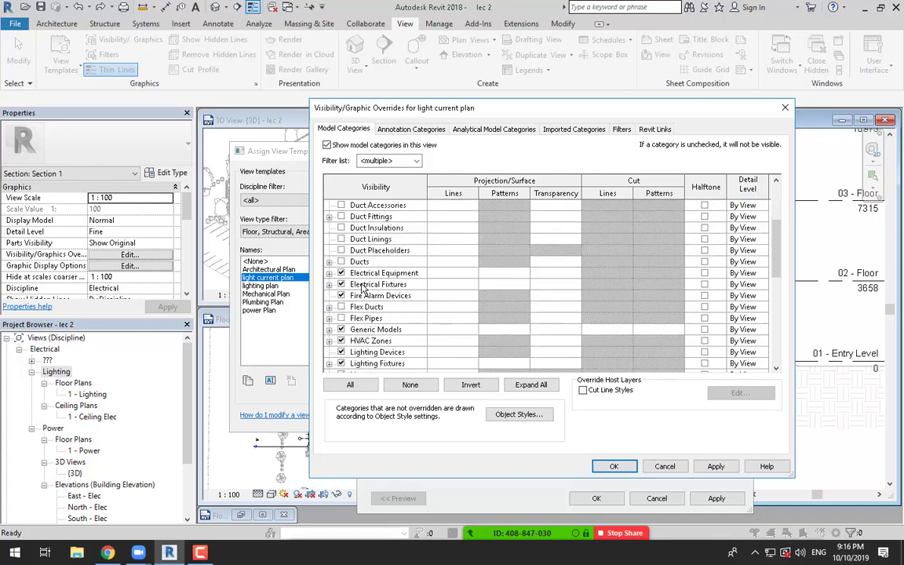
left_click(341, 273)
left_click(341, 284)
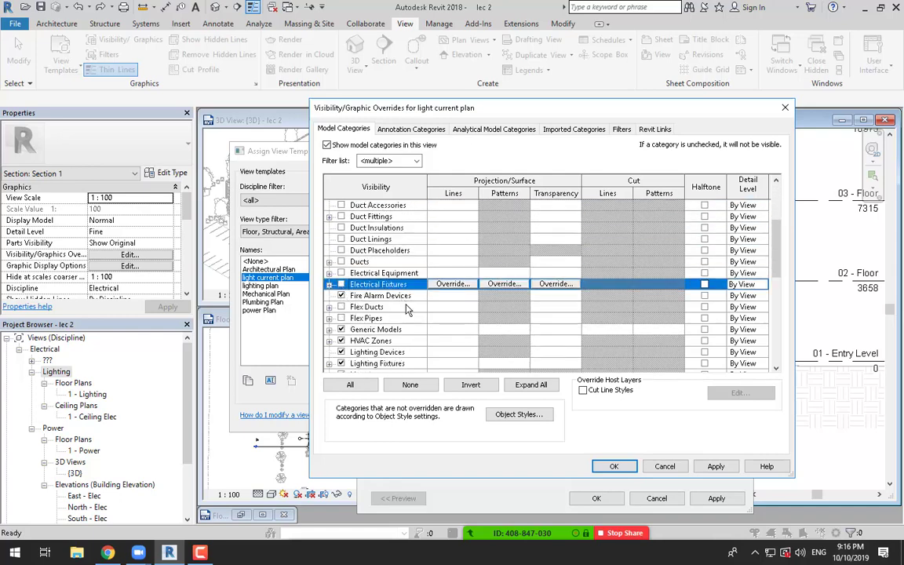
Step: Hide the Lighting Fixtures and Lighting Devices model categories in the light current plan template and accept the overrides
scroll(407, 311, "down", 1)
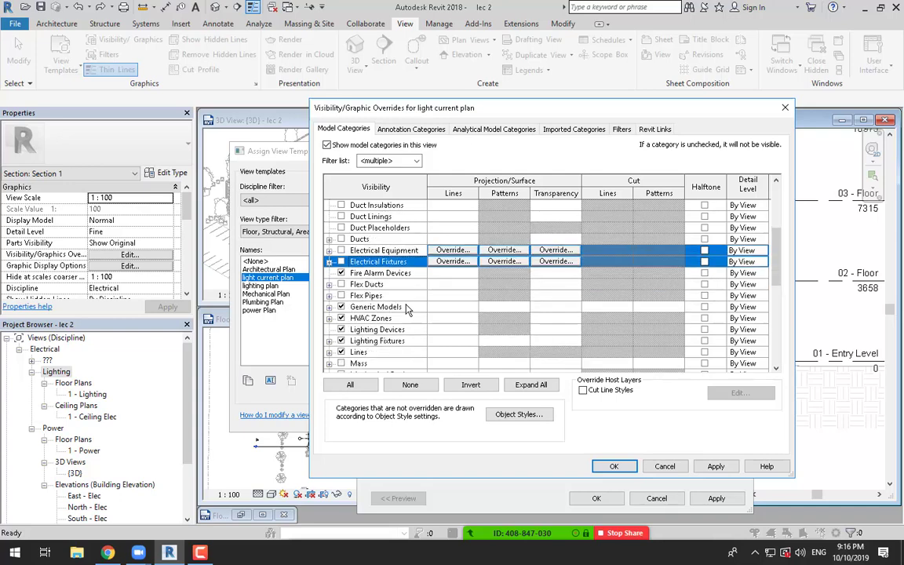
scroll(407, 311, "down", 1)
left_click(417, 161)
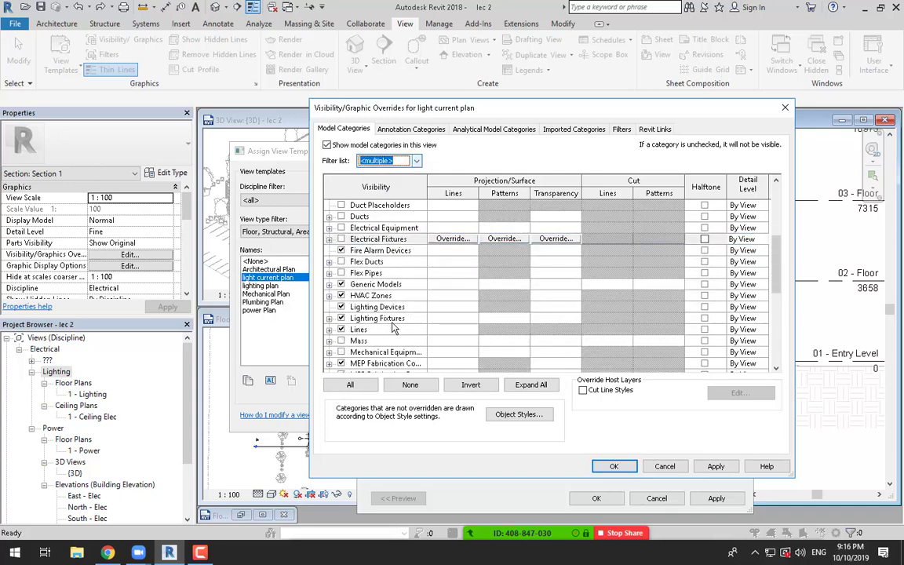
scroll(392, 331, "down", 1)
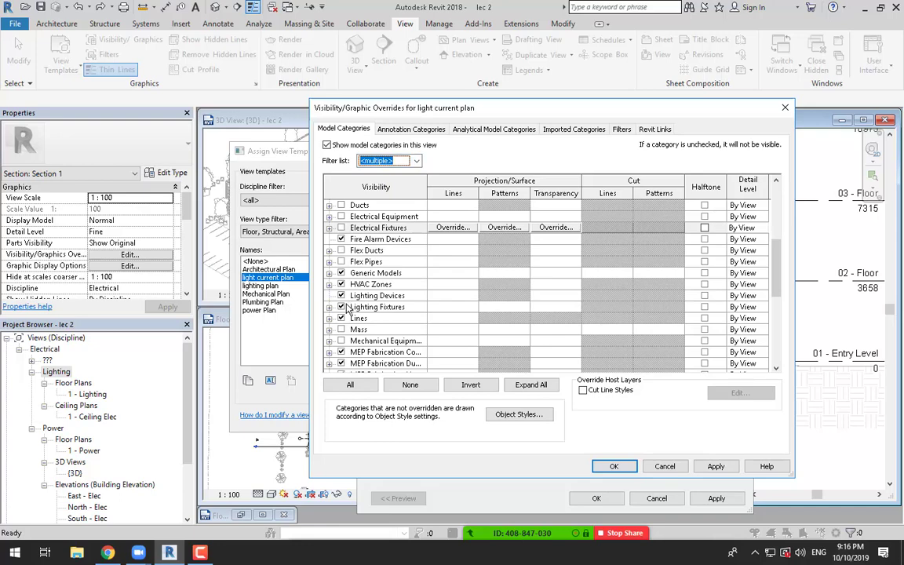
left_click(345, 306)
left_click(345, 296)
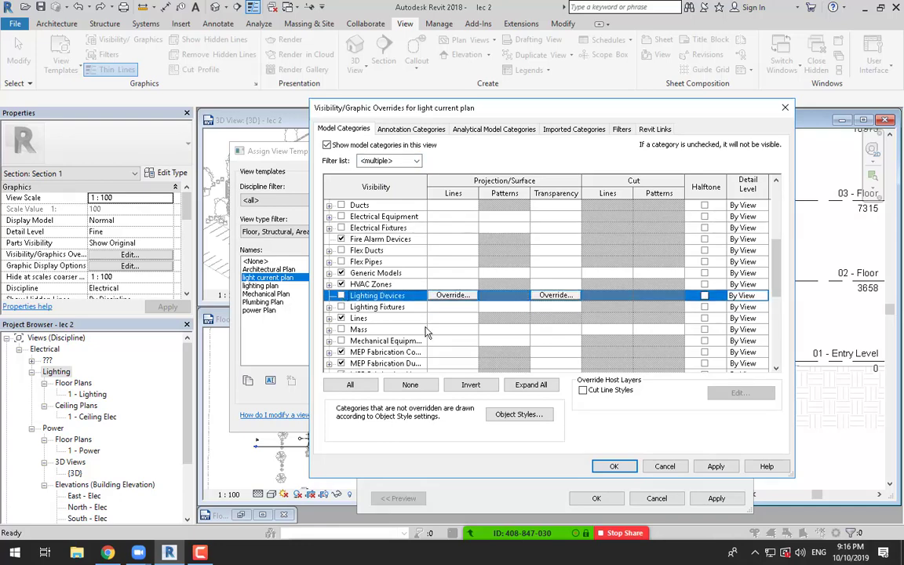
scroll(412, 310, "down", 5)
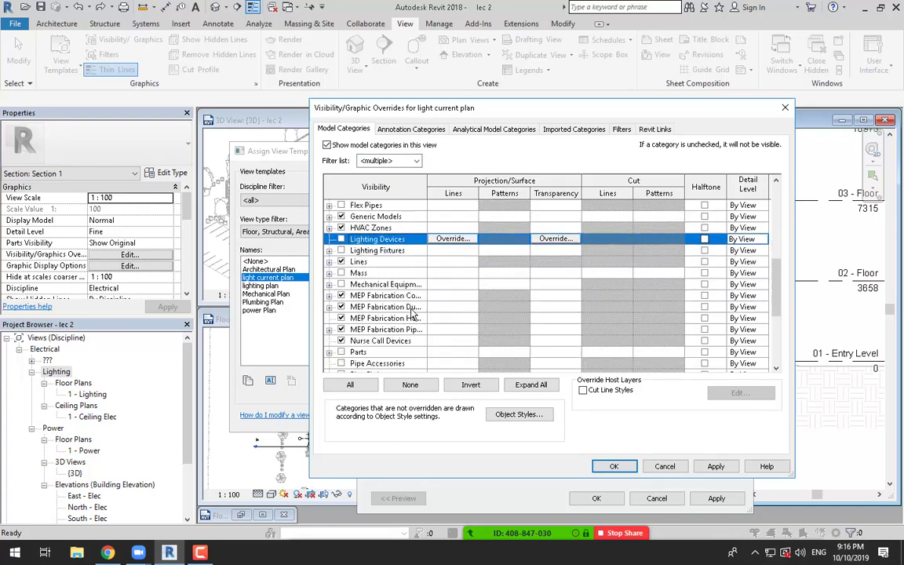
scroll(412, 312, "down", 1)
scroll(412, 313, "down", 8)
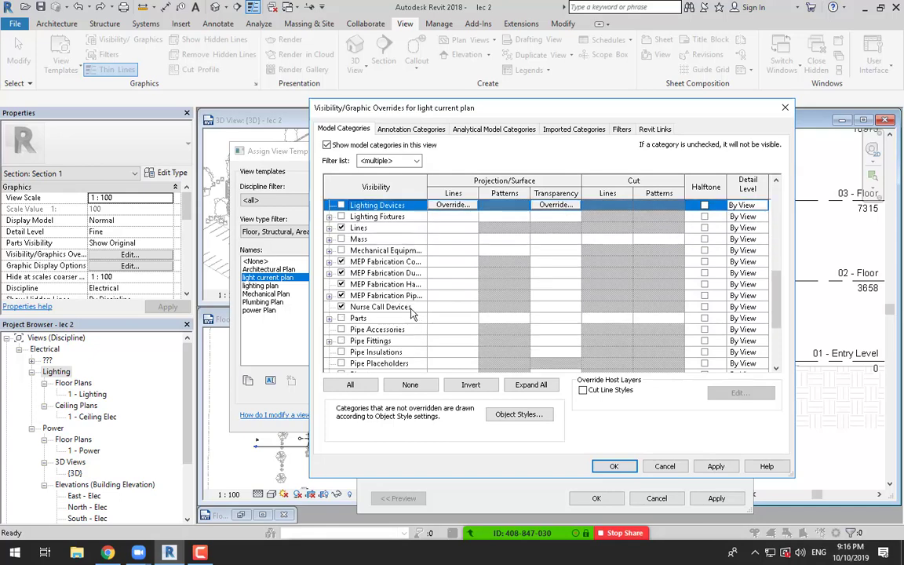
scroll(412, 312, "down", 3)
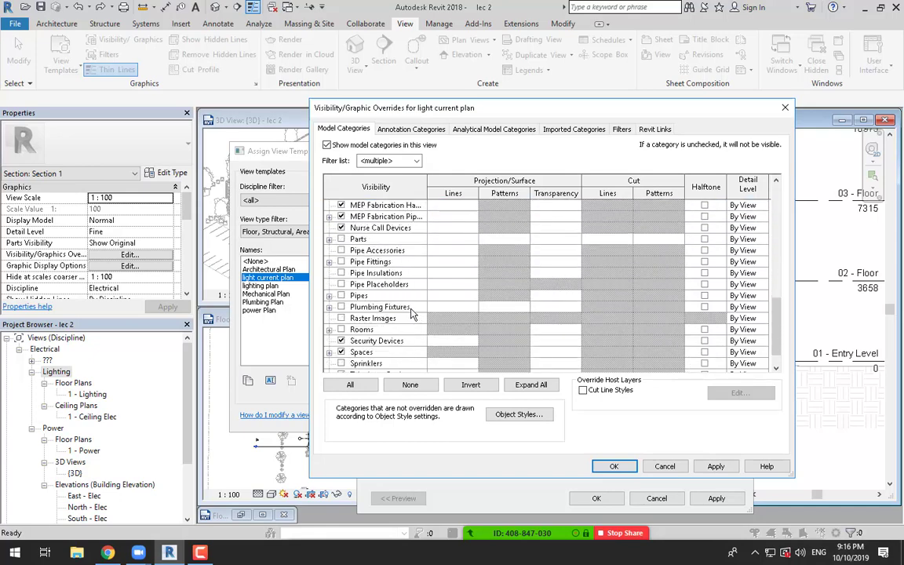
left_click(614, 466)
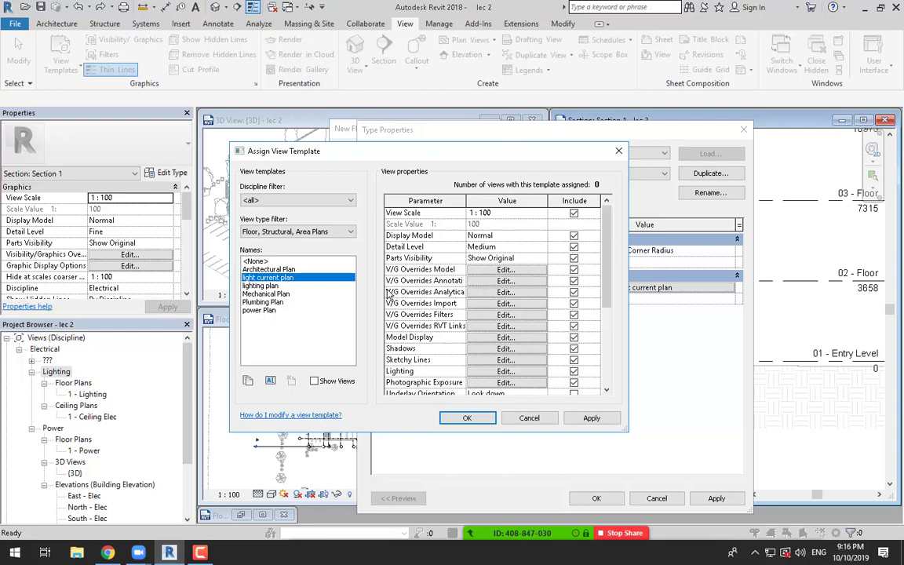
Step: Hide the Cable Tray Tags, Cable Tray Fitting Tags and Air Terminal Tags annotation categories in the light current plan template
left_click(474, 281)
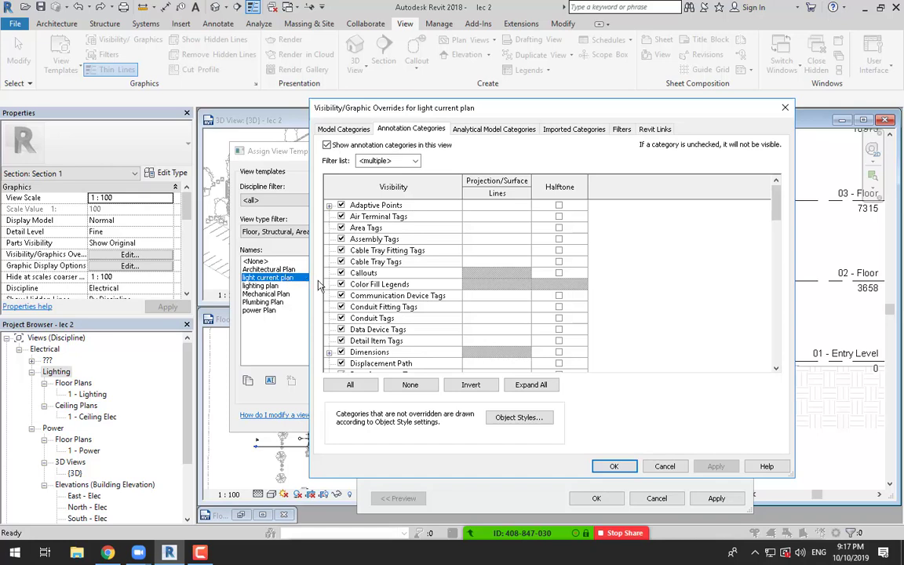
left_click(340, 262)
left_click(340, 250)
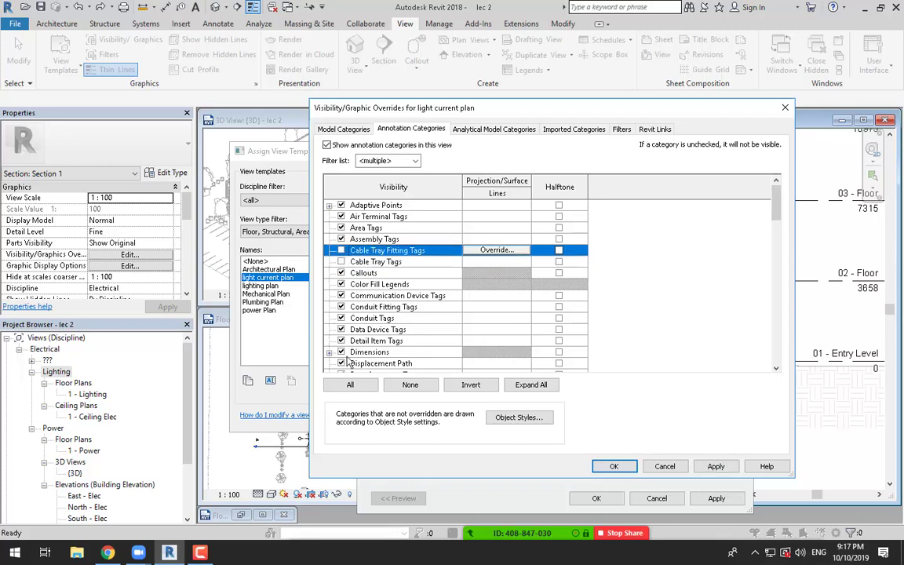
left_click(340, 215)
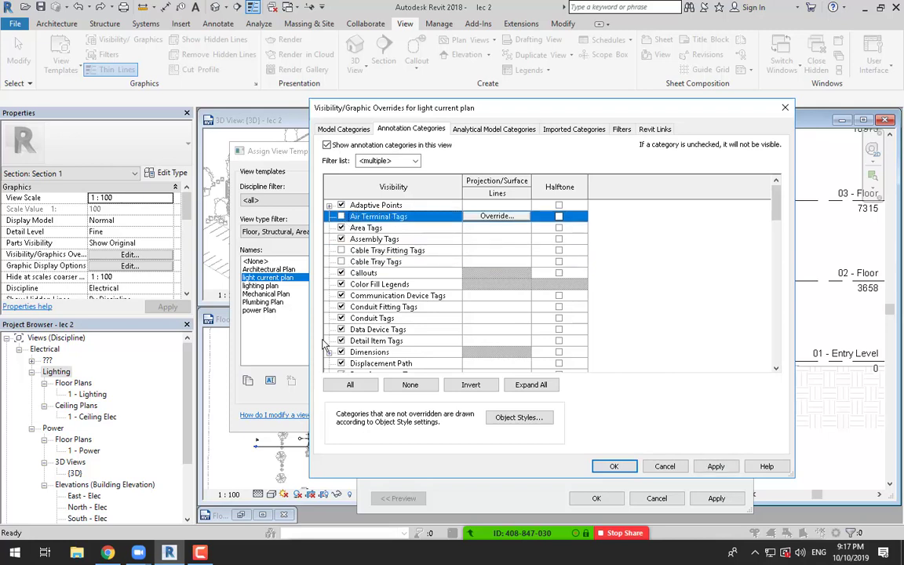
Step: Select all annotation categories in the light current plan template and hide them
left_click(410, 384)
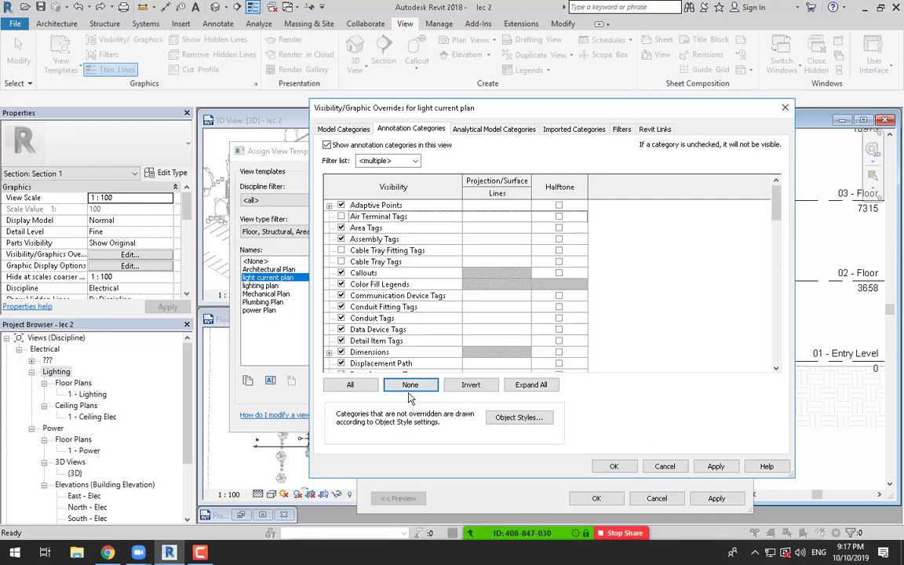
left_click(350, 385)
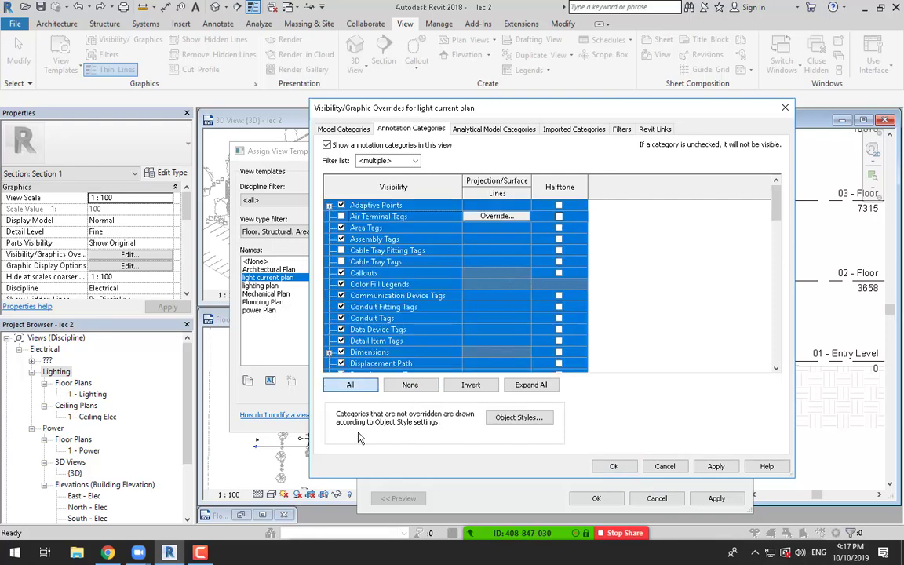
left_click(411, 384)
left_click(350, 384)
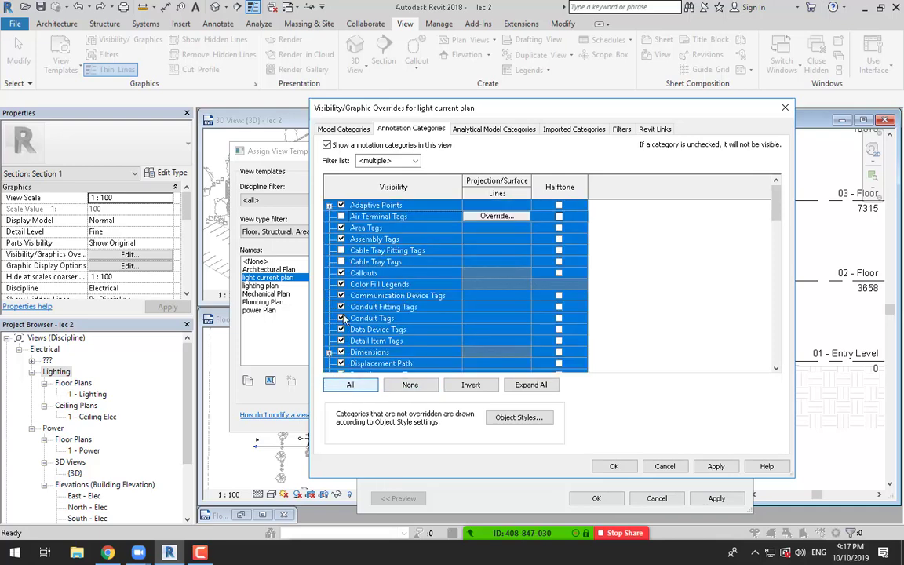
left_click(340, 205)
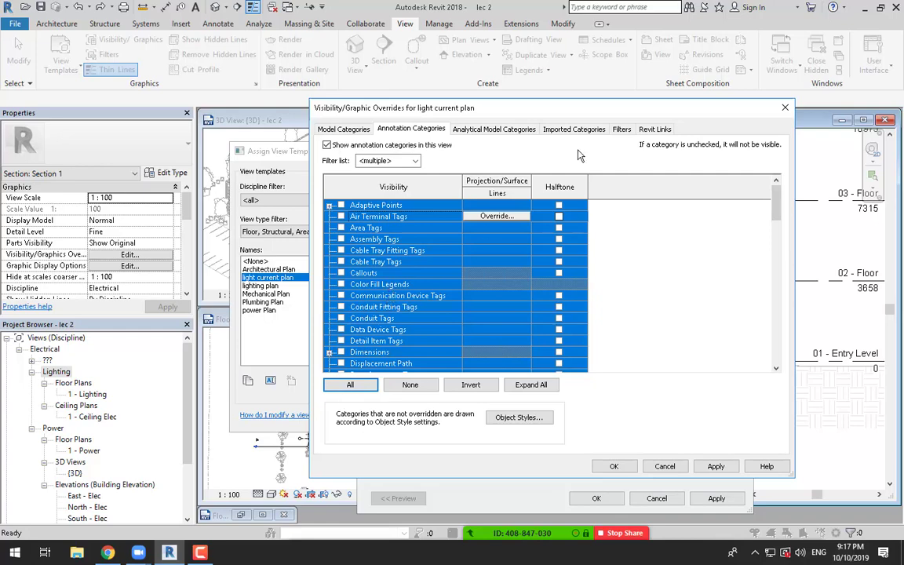
left_click(547, 179)
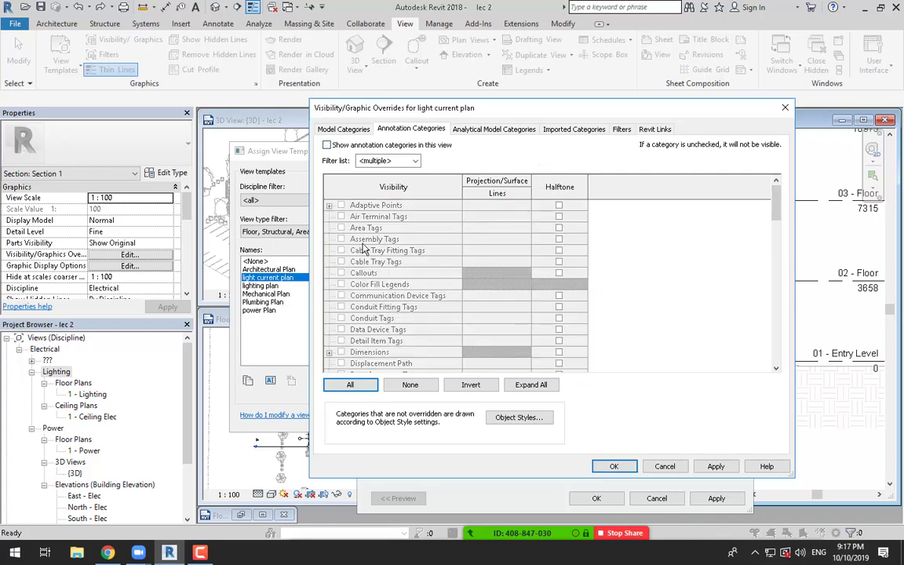
left_click(392, 160)
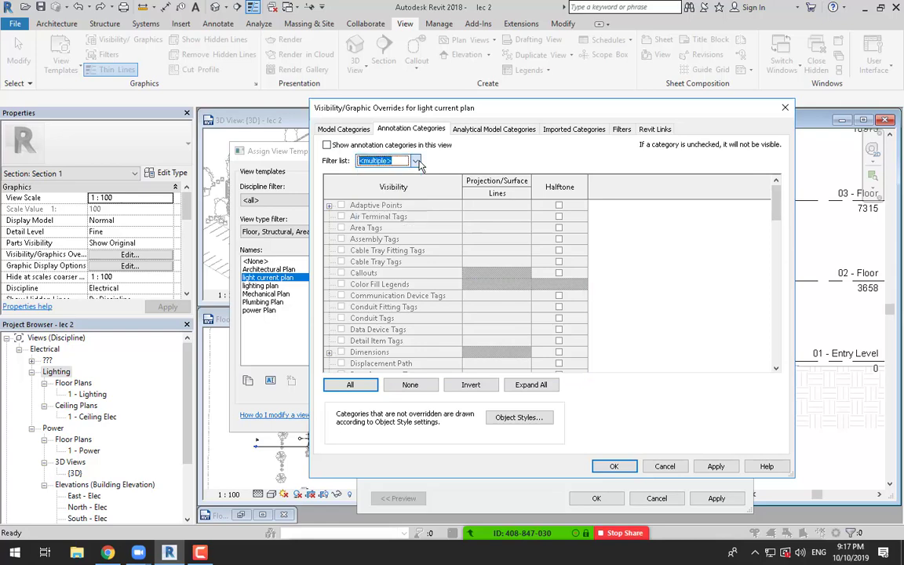
left_click(380, 262)
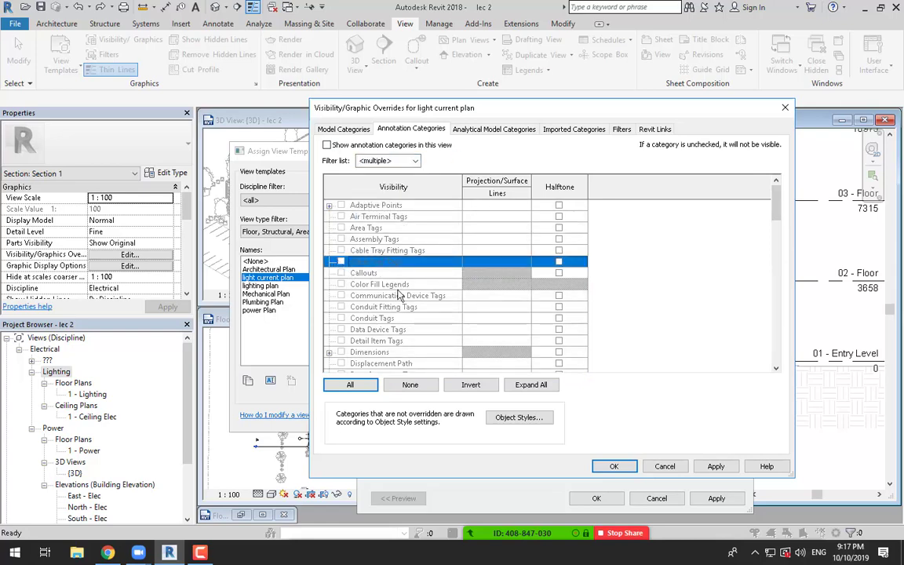
scroll(400, 294, "down", 1)
scroll(398, 295, "down", 6)
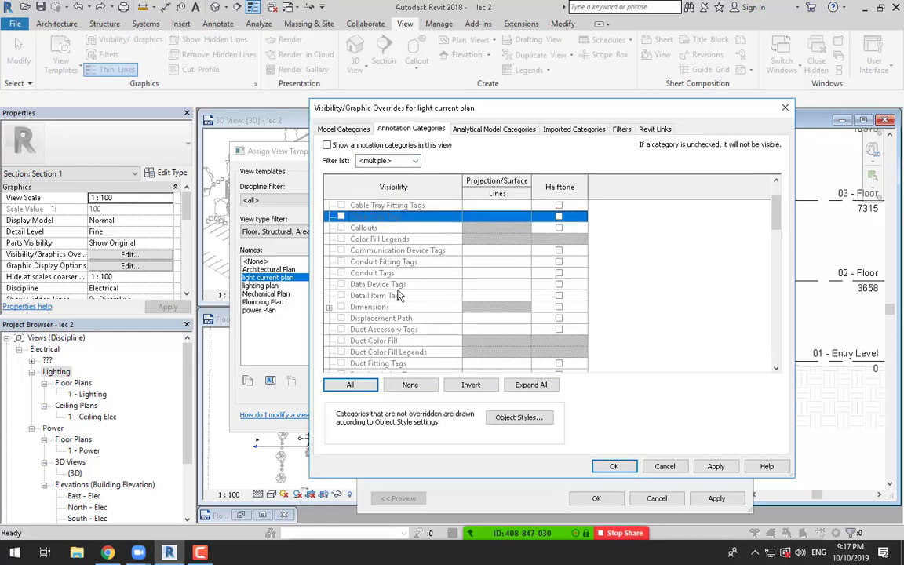
scroll(399, 294, "down", 7)
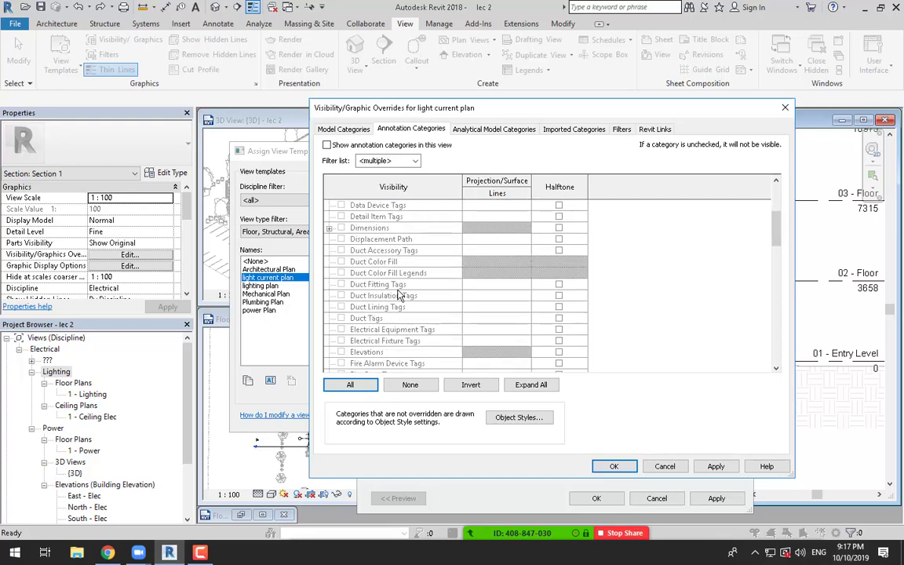
scroll(398, 294, "down", 2)
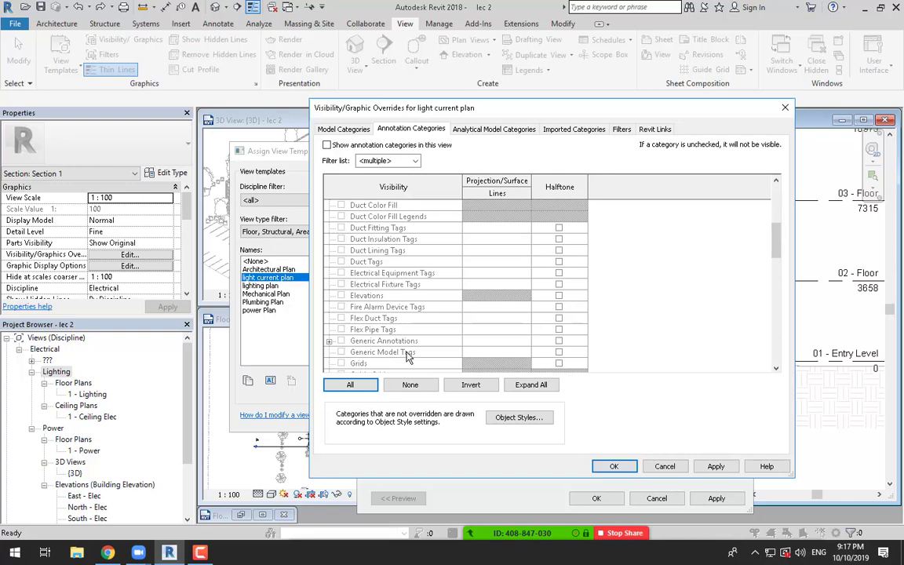
left_click(350, 385)
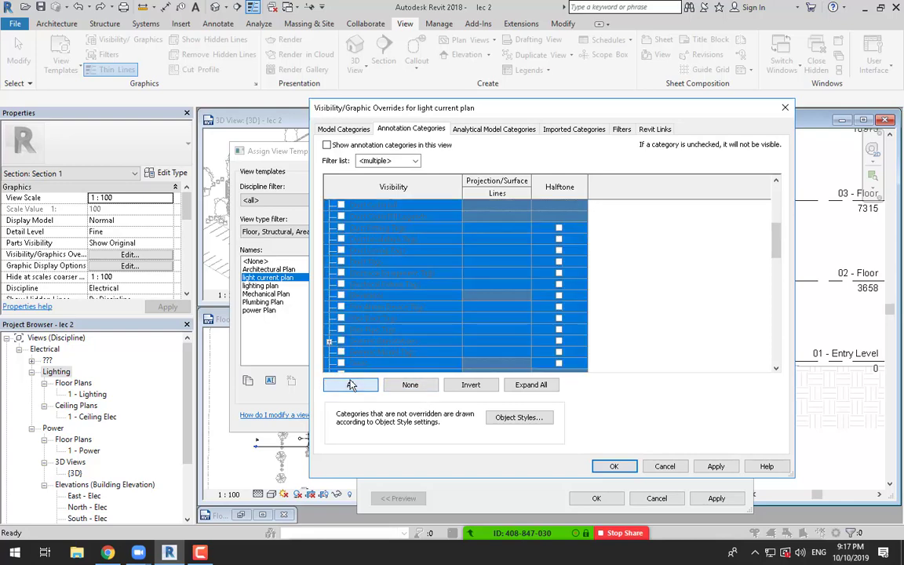
left_click(327, 144)
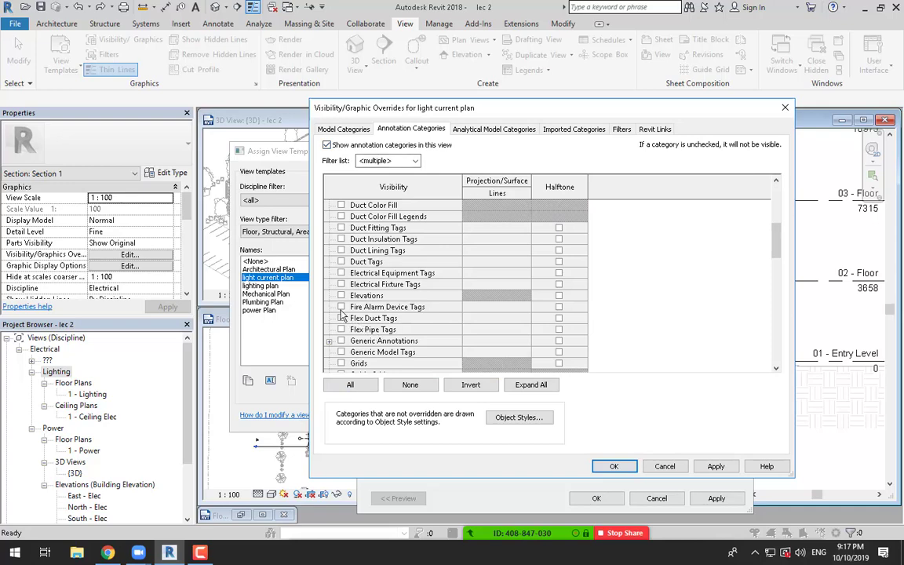
left_click(350, 384)
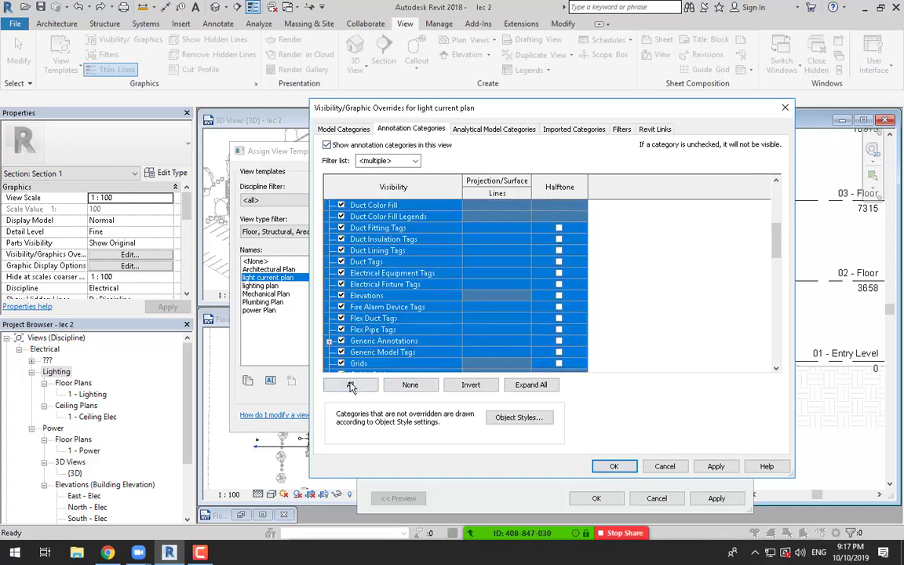
left_click(346, 273)
left_click(350, 382)
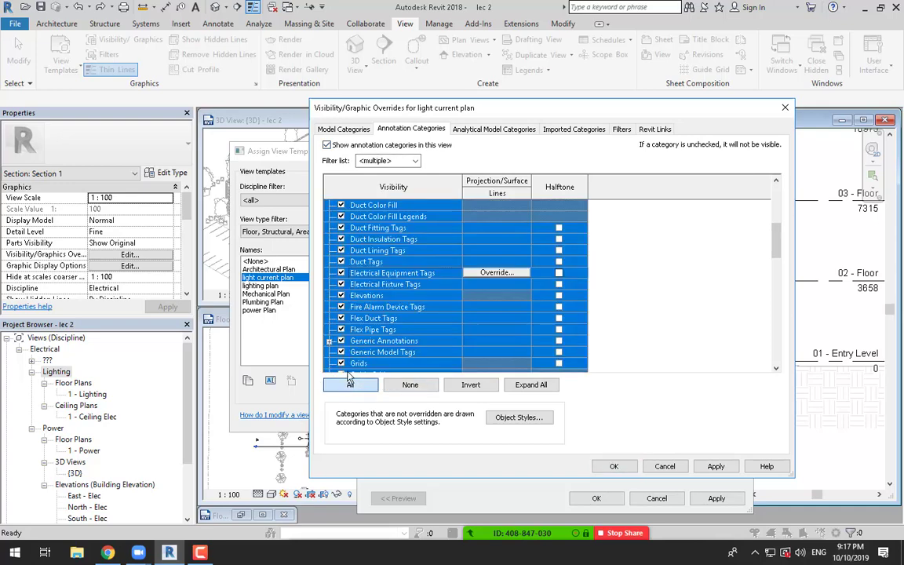
left_click(341, 284)
Step: Show the Fire Alarm Device Tags and Nurse Call Device Tags annotation categories in the light current plan template
left_click(383, 320)
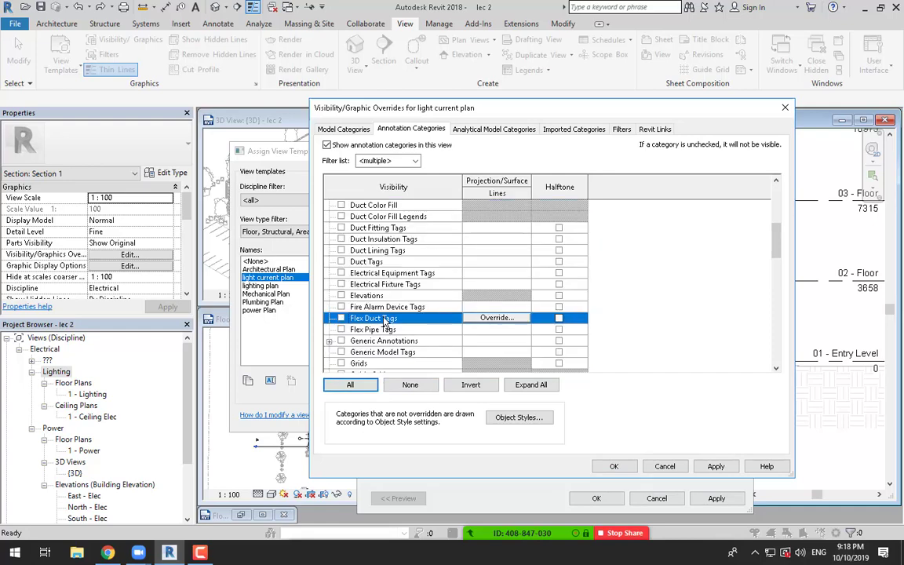
left_click(368, 310)
left_click(340, 307)
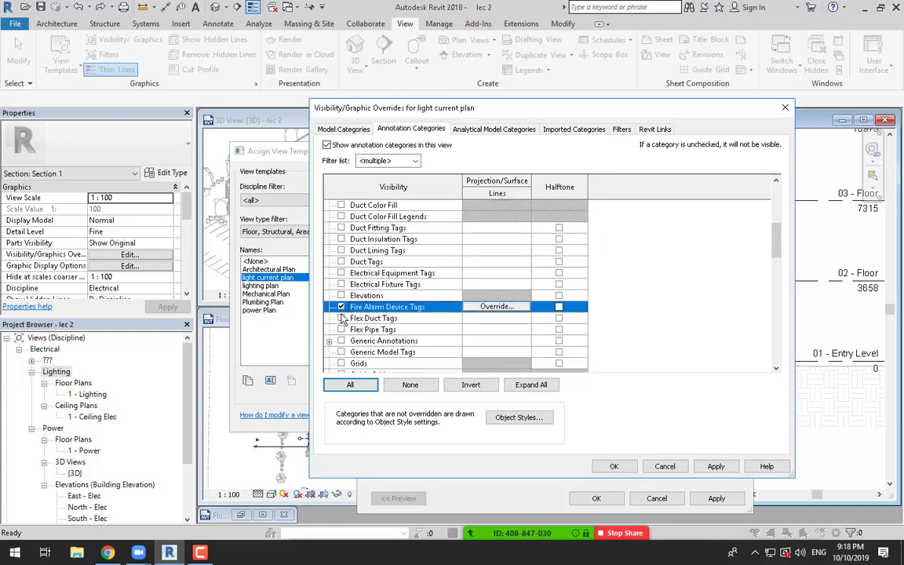
scroll(389, 331, "down", 3)
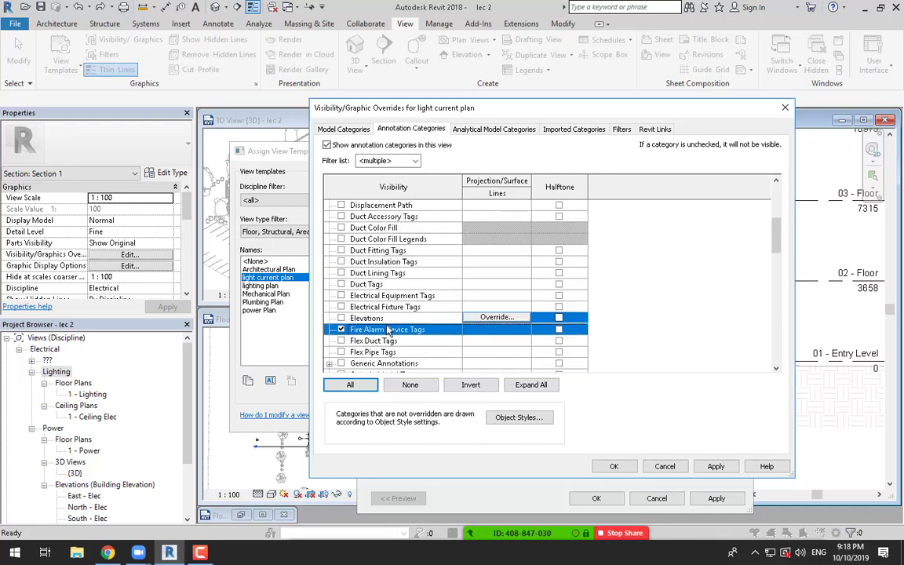
scroll(389, 330, "down", 3)
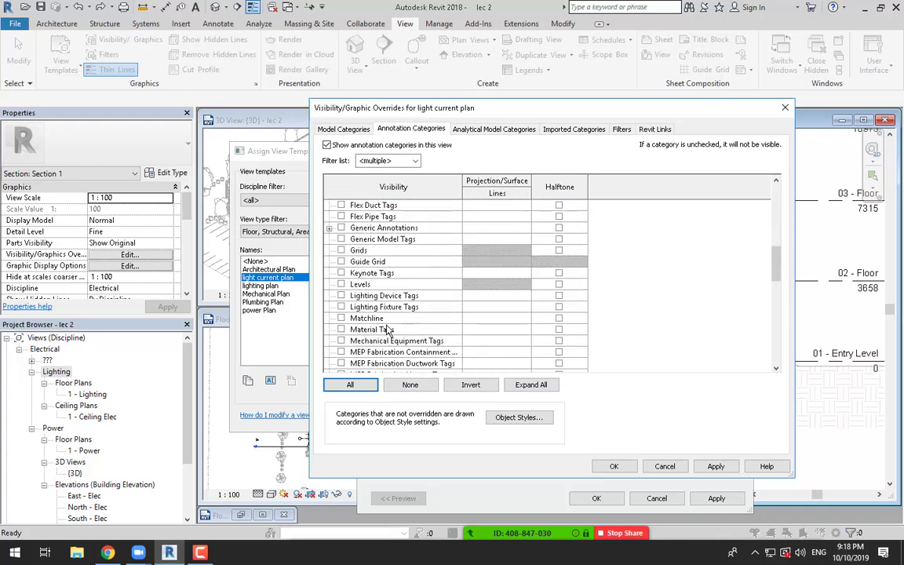
scroll(387, 331, "down", 1)
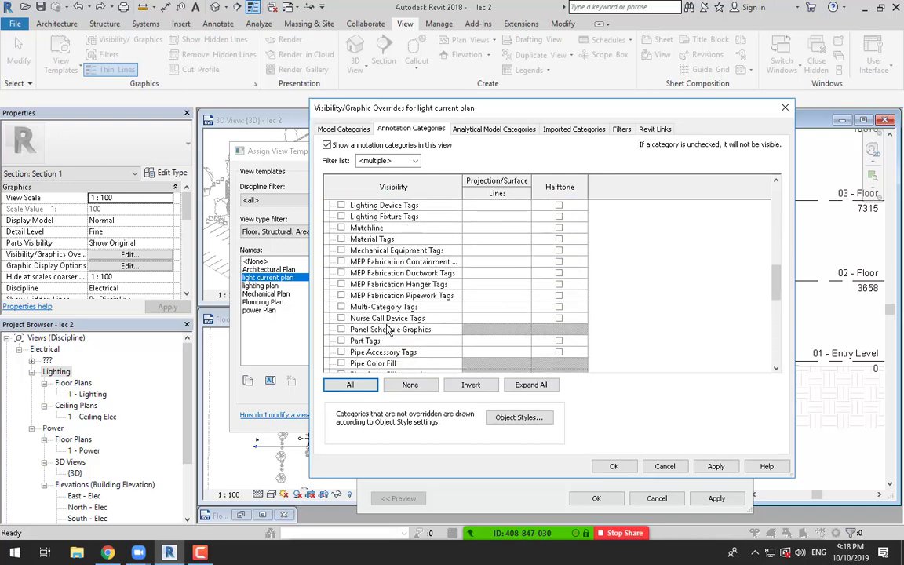
left_click(340, 318)
Step: Show the Security Device Tags, Telephone Device Tags and Wire Tags annotation categories, and accept the light current plan overrides
scroll(441, 336, "down", 1)
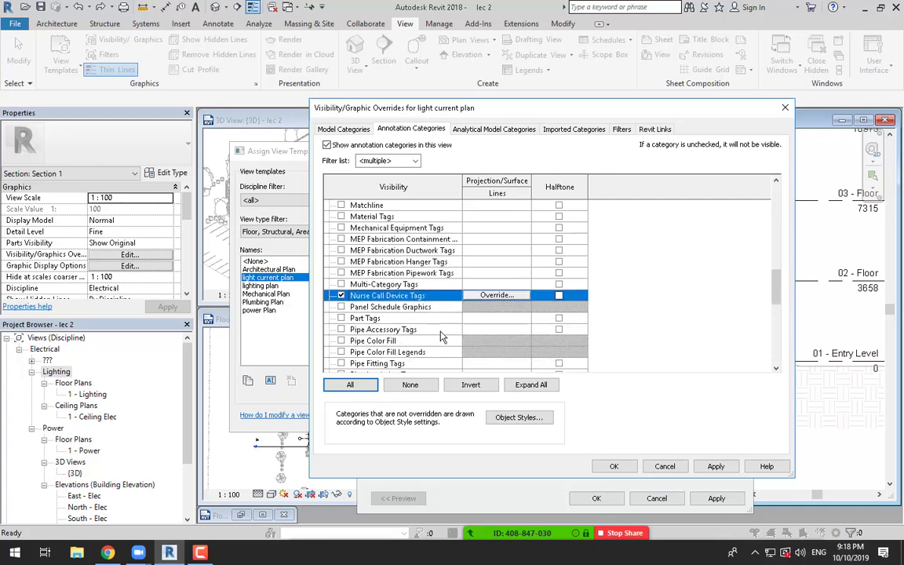
scroll(431, 334, "down", 2)
scroll(430, 334, "down", 3)
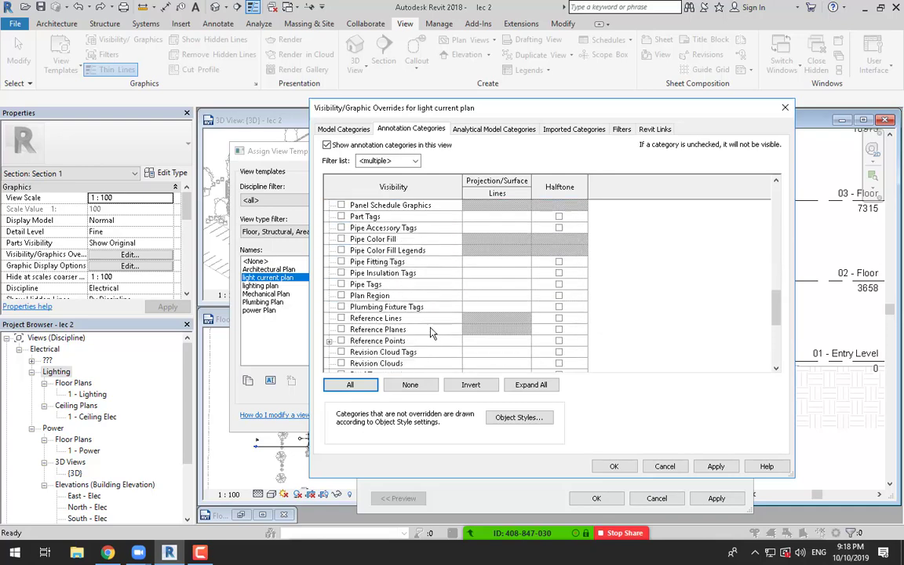
scroll(430, 334, "down", 3)
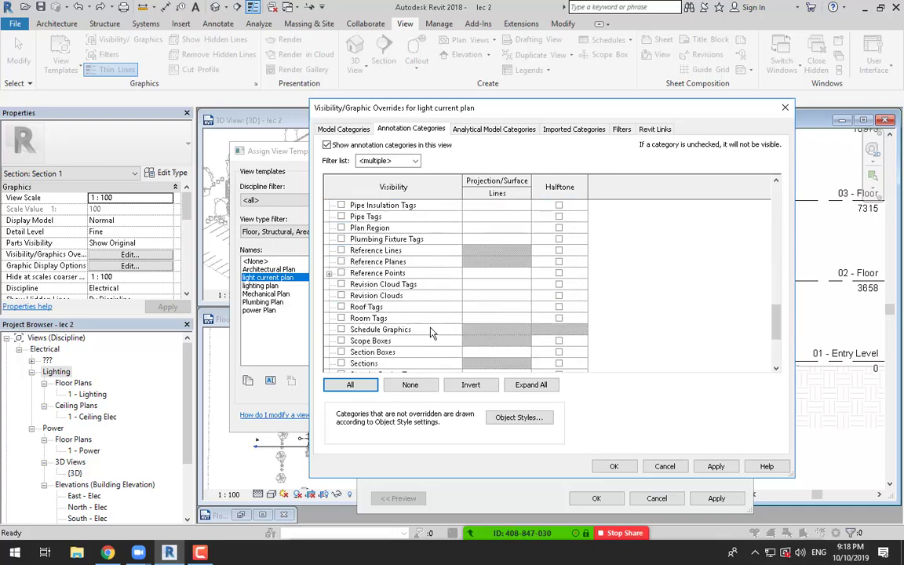
scroll(430, 334, "down", 3)
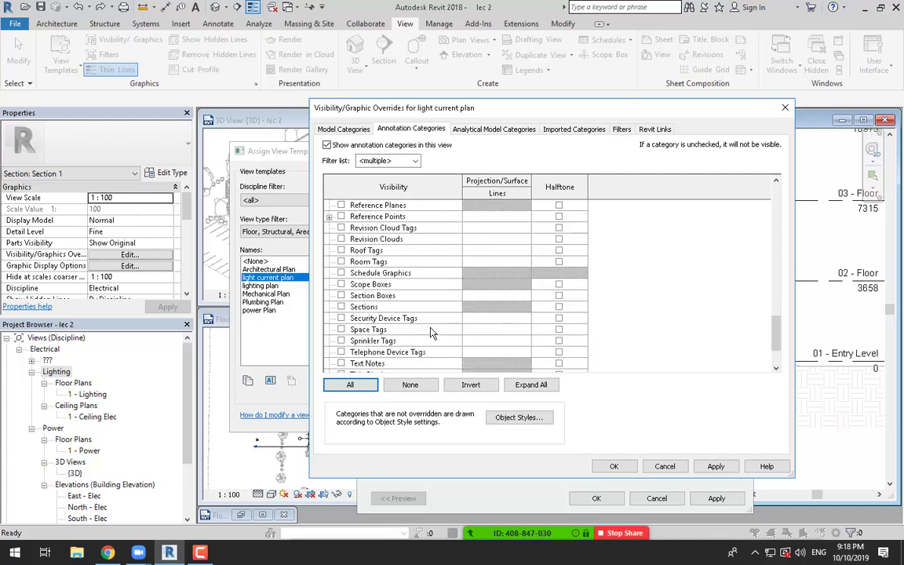
left_click(341, 295)
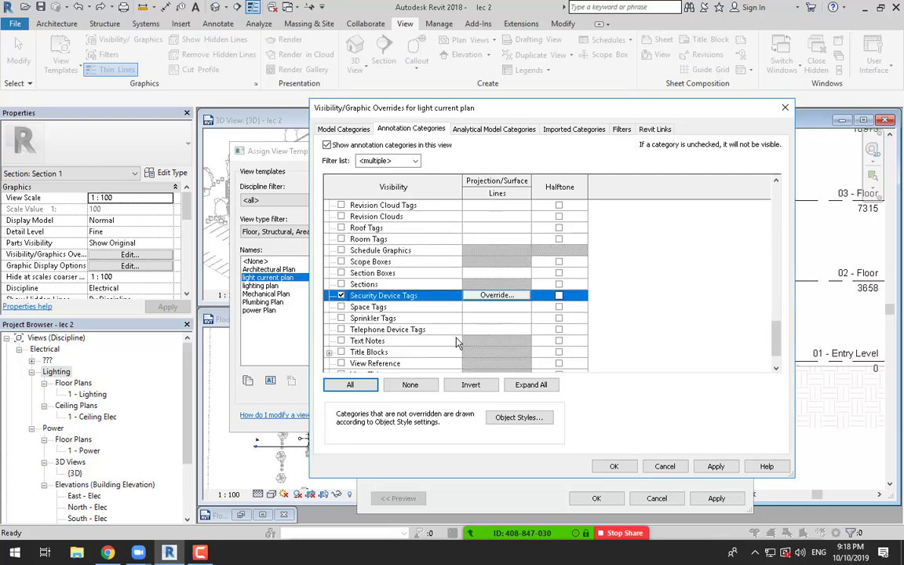
scroll(429, 333, "down", 1)
left_click(341, 317)
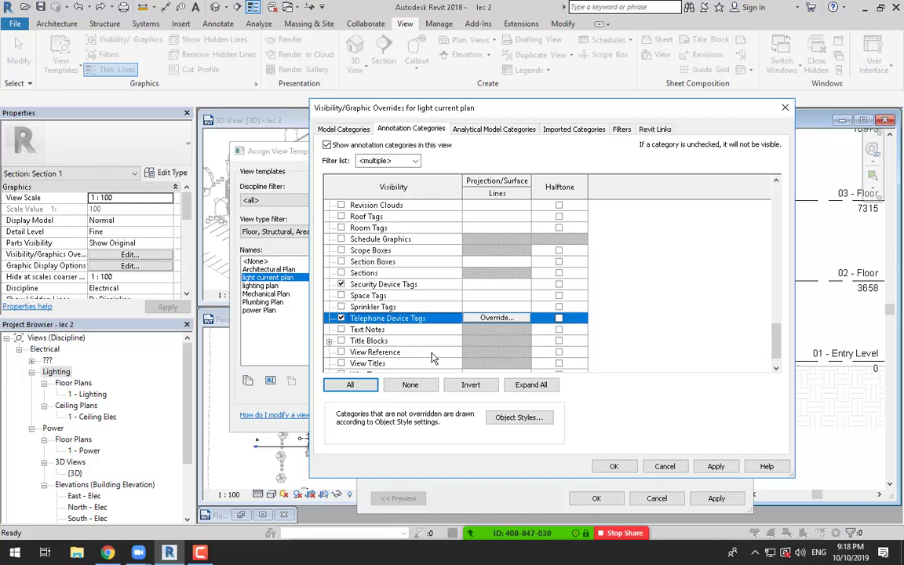
scroll(432, 357, "down", 2)
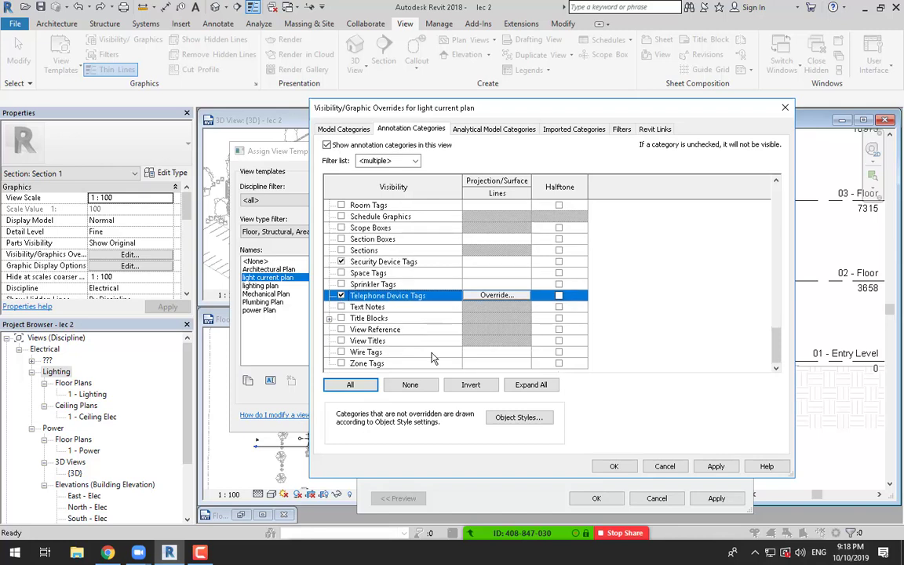
left_click(342, 351)
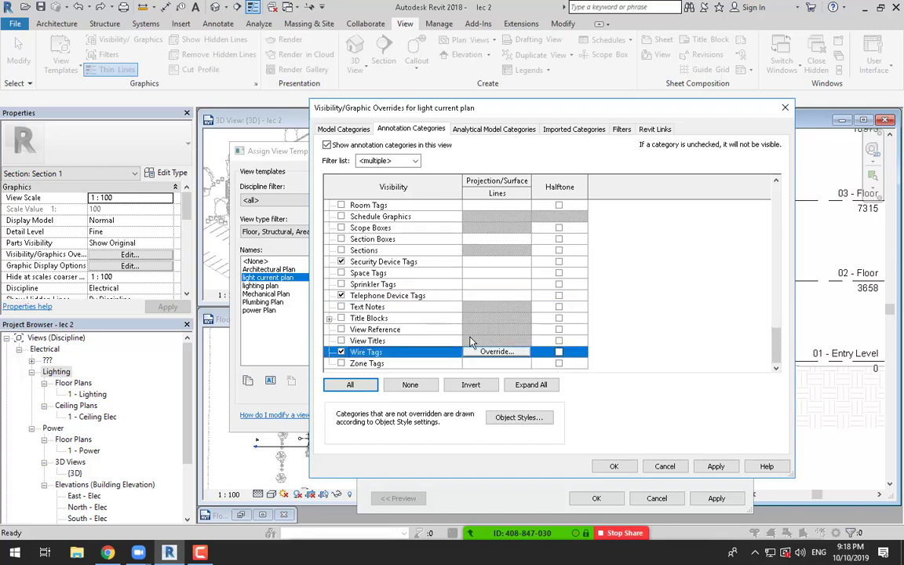
left_click(613, 466)
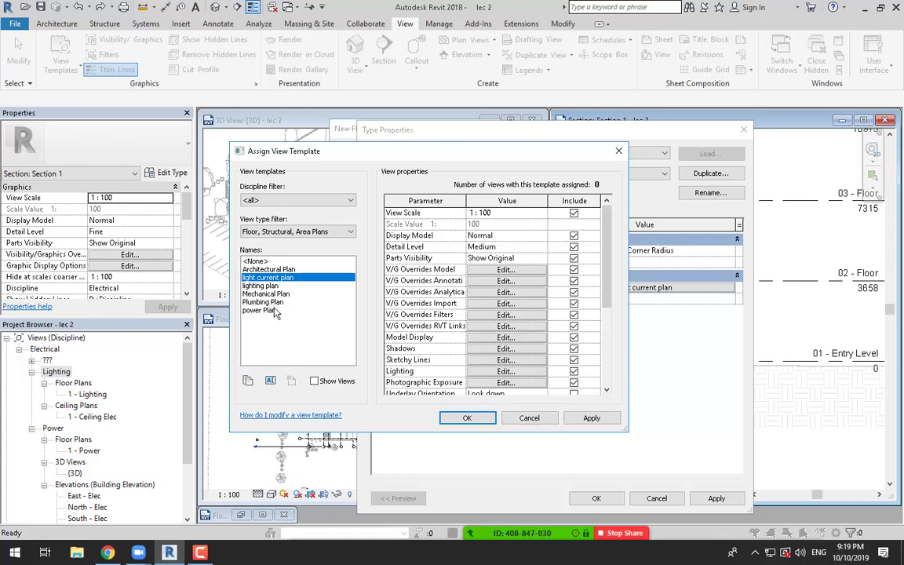
Step: Assign the power Plan view template to the Floor Plan type and create floor plans for all selected levels
left_click(270, 311)
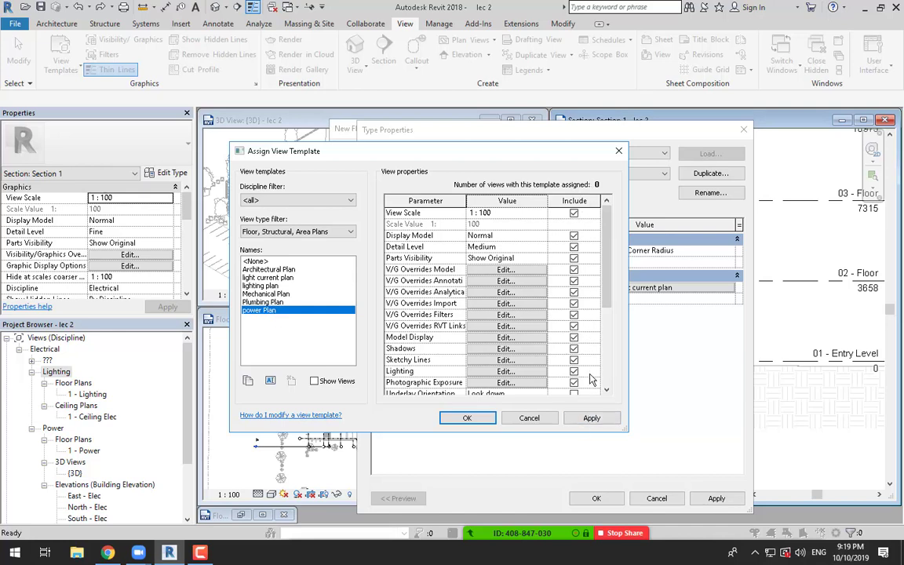
left_click(466, 420)
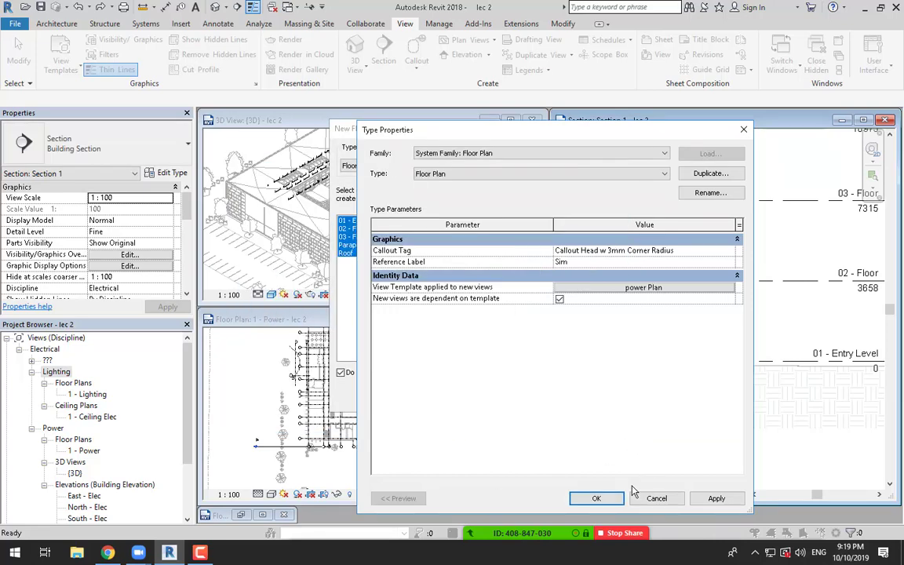
left_click(595, 499)
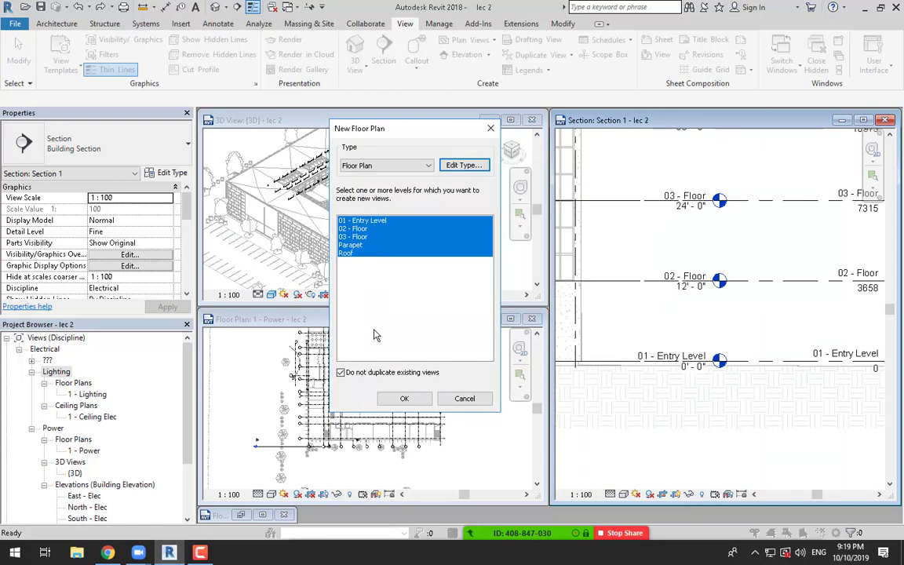
left_click(404, 398)
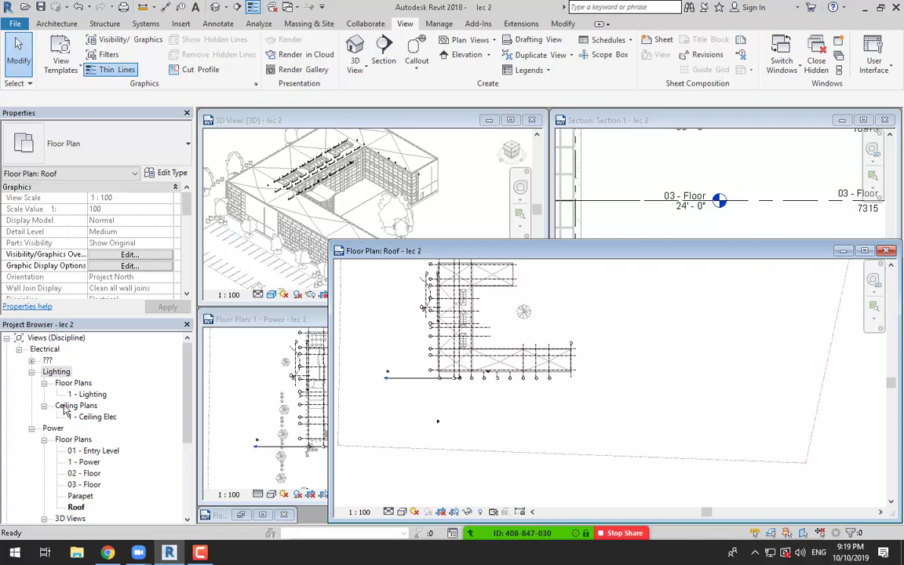
Step: Open the 01 - Entry Level power floor plan, maximize its window and check its scale and visual style options
double_click(106, 452)
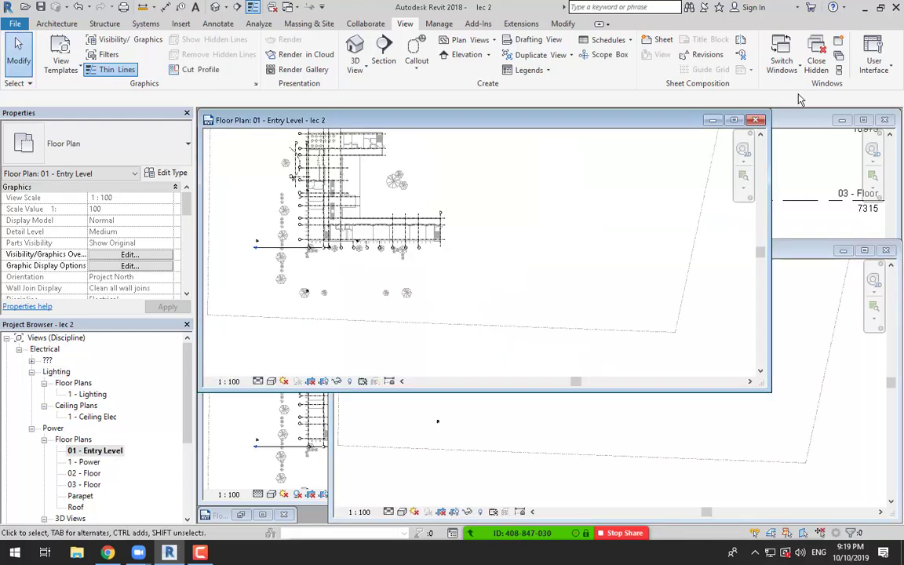
double_click(658, 118)
scroll(351, 296, "down", 3)
middle_click_drag(377, 375, 416, 441)
scroll(389, 354, "up", 5)
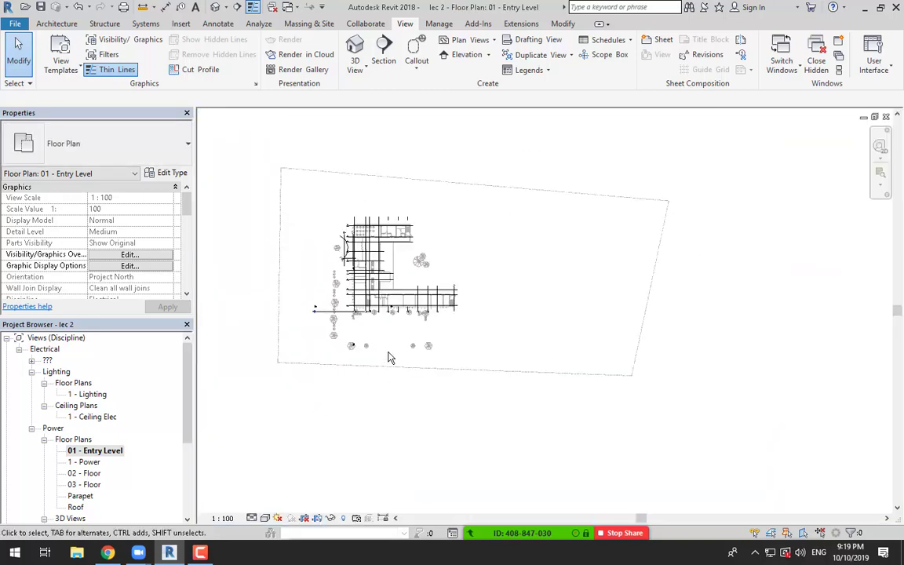
left_click(223, 519)
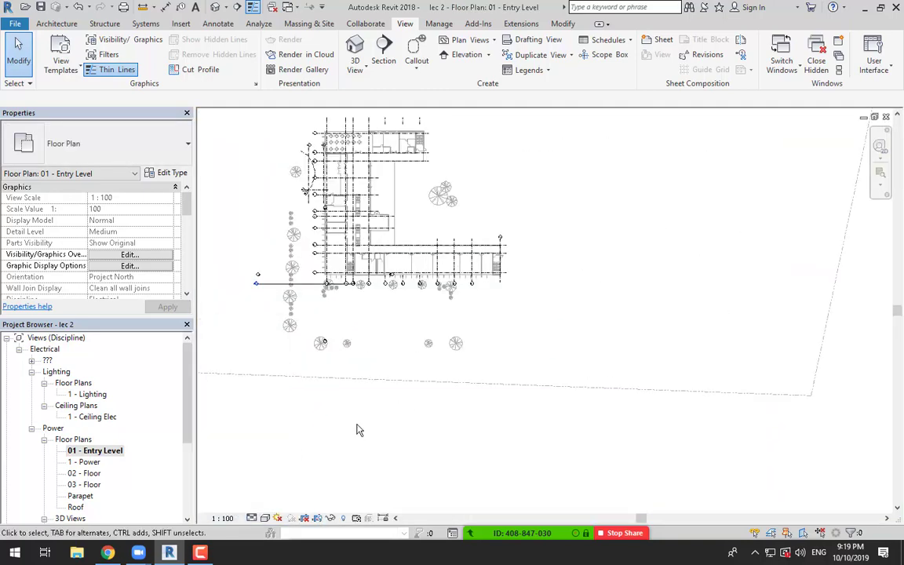
left_click(265, 518)
Step: Exclude View Scale, Display Model, Detail Level and Model Display from the power Plan view template assigned to the Entry Level plan
scroll(154, 257, "down", 5)
scroll(139, 249, "down", 3)
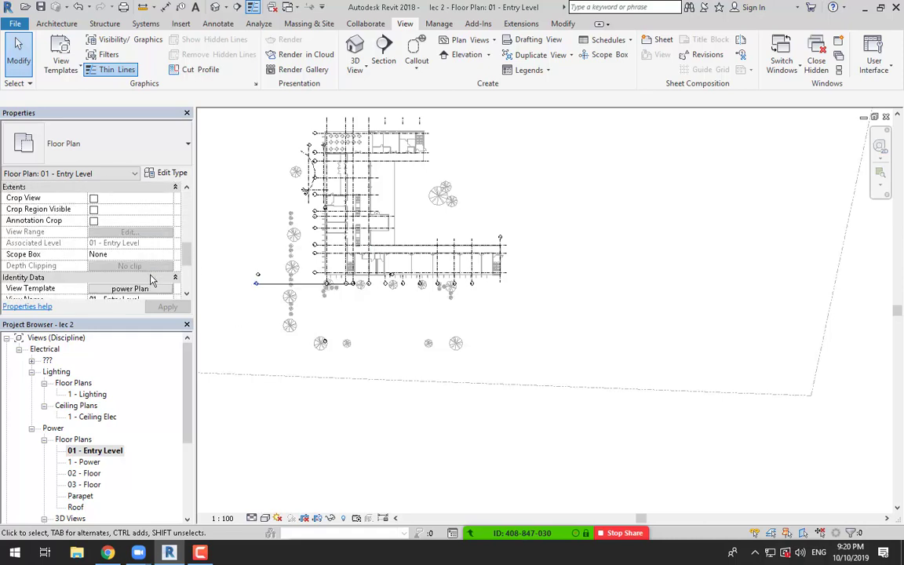
left_click(155, 290)
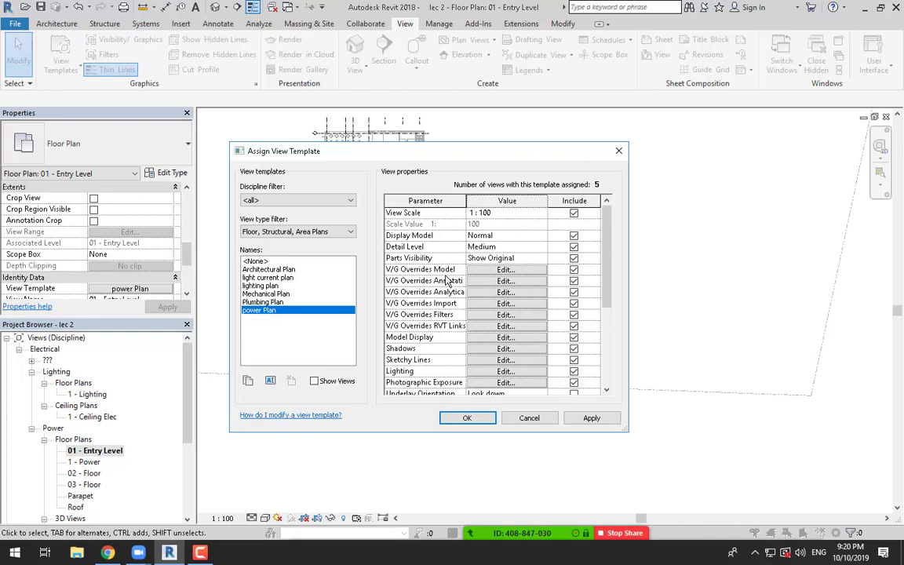
left_click(573, 213)
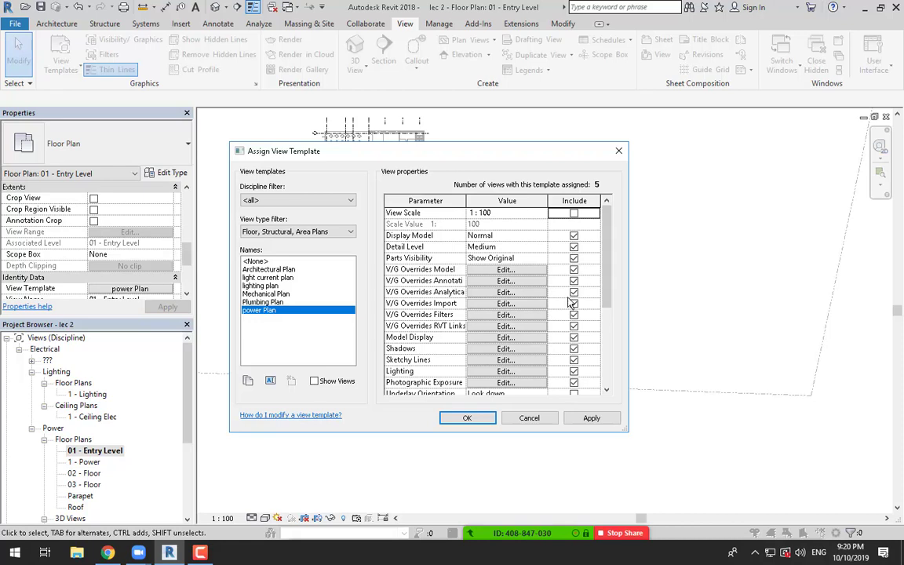
left_click(573, 247)
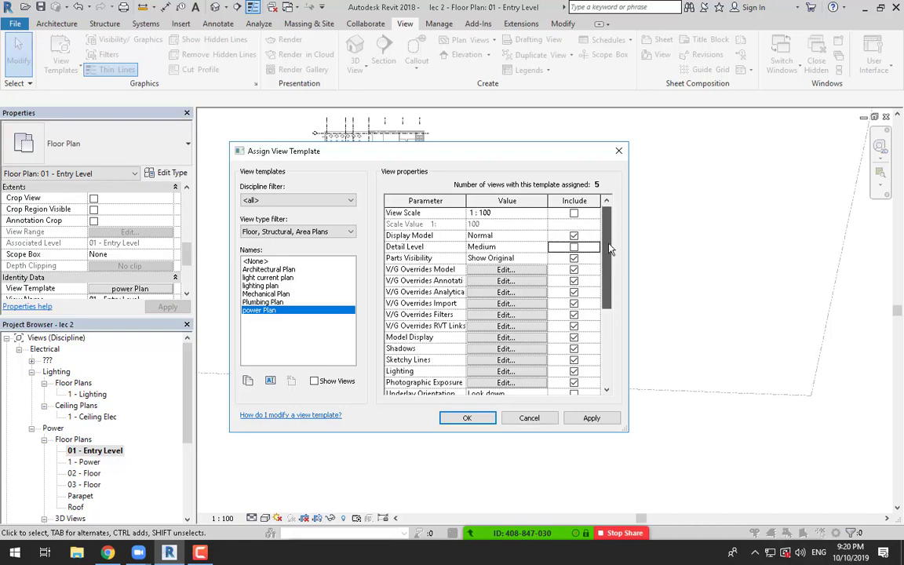
left_click_drag(608, 273, 611, 325)
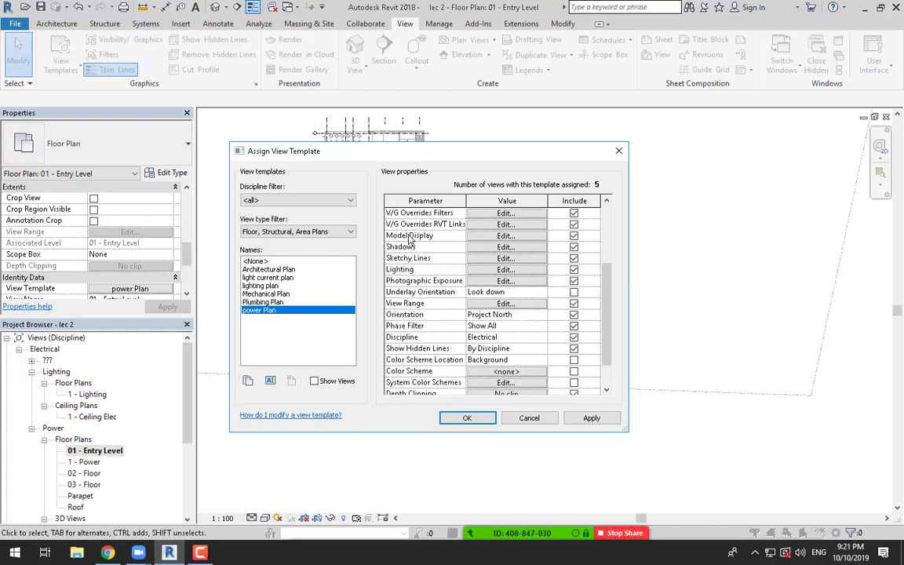
left_click(573, 235)
left_click(467, 418)
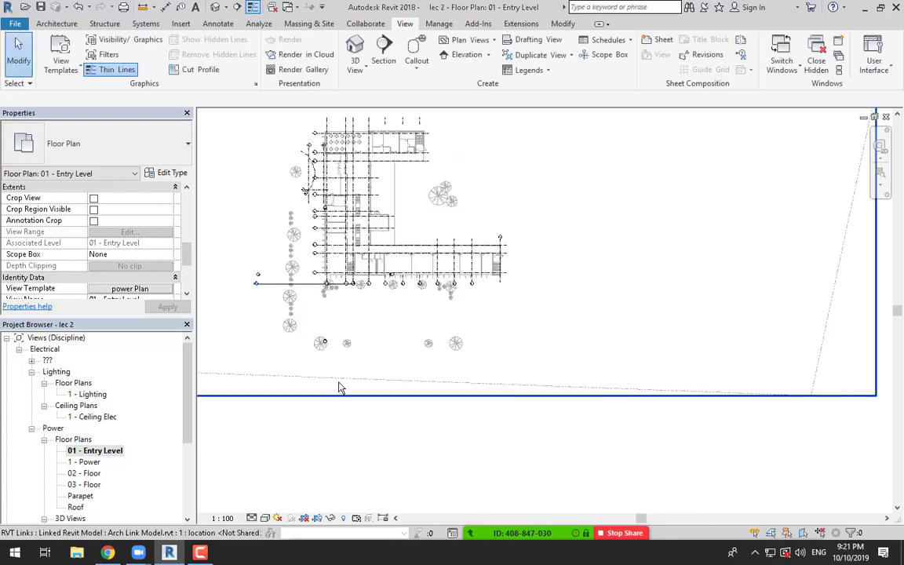
Step: Check the available view scales and set the Entry Level plan's detail level to Fine
left_click(227, 518)
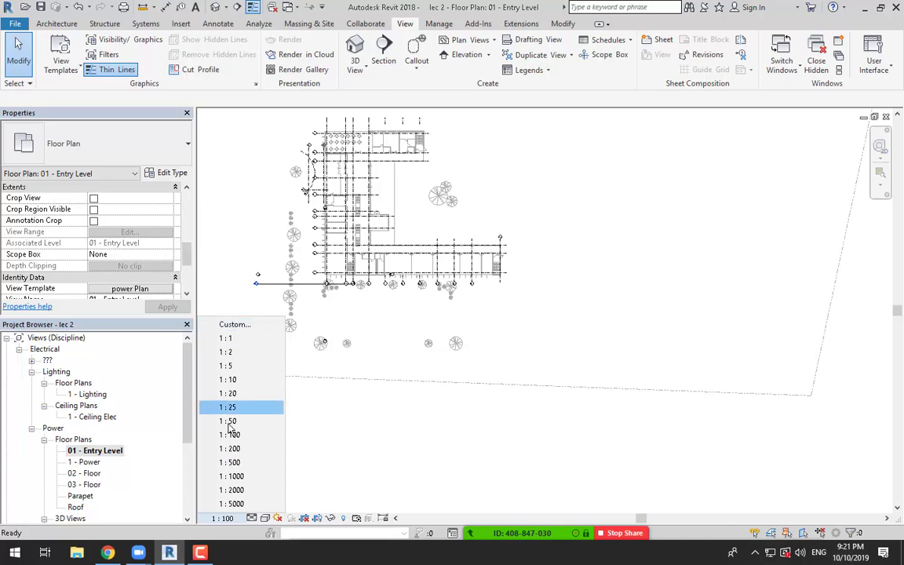
left_click(252, 518)
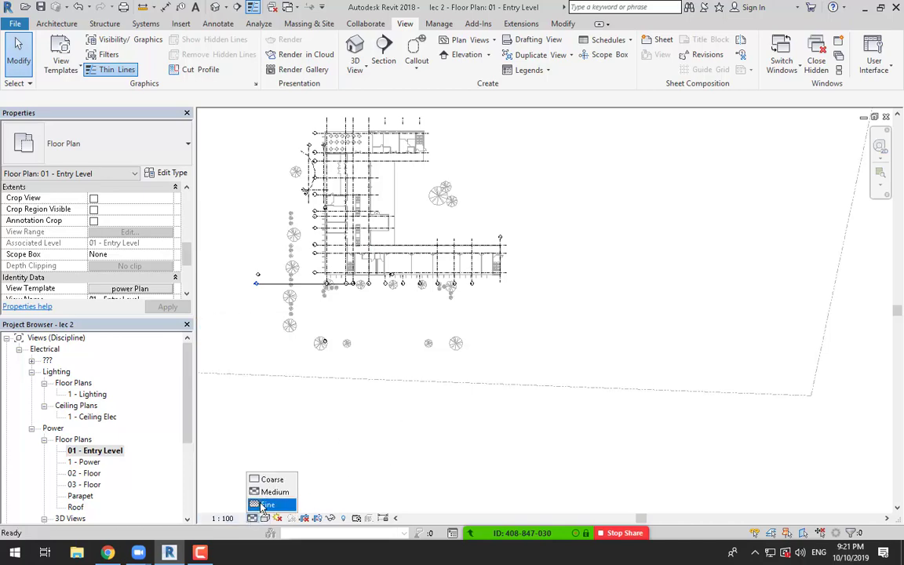
left_click(262, 506)
scroll(361, 135, "up", 2)
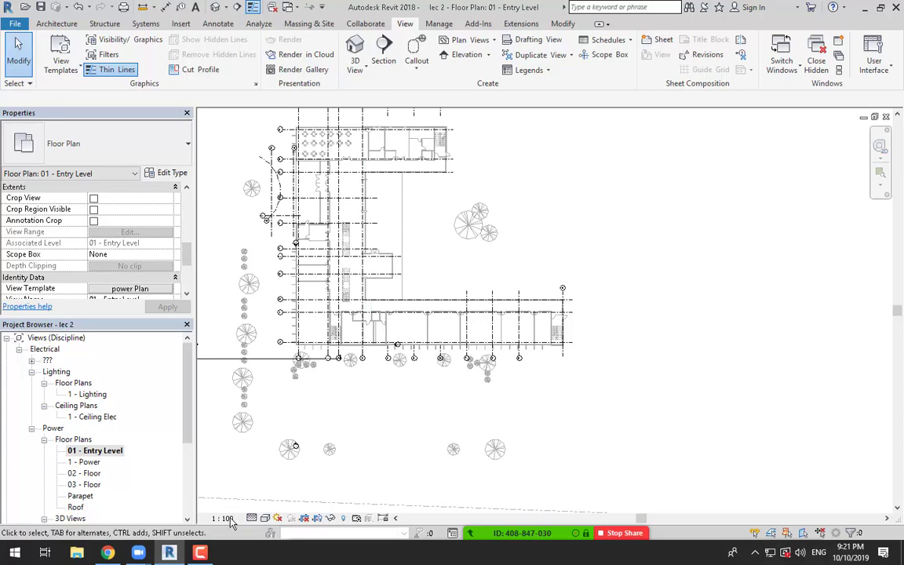
Step: Include View Scale, Display Model and Detail Level in the power Plan view template again
left_click(129, 287)
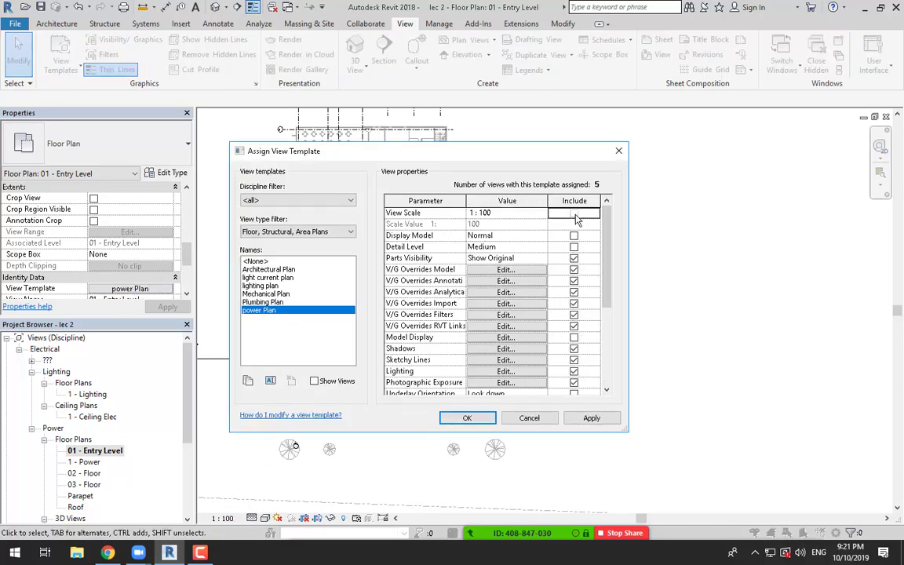
left_click(573, 235)
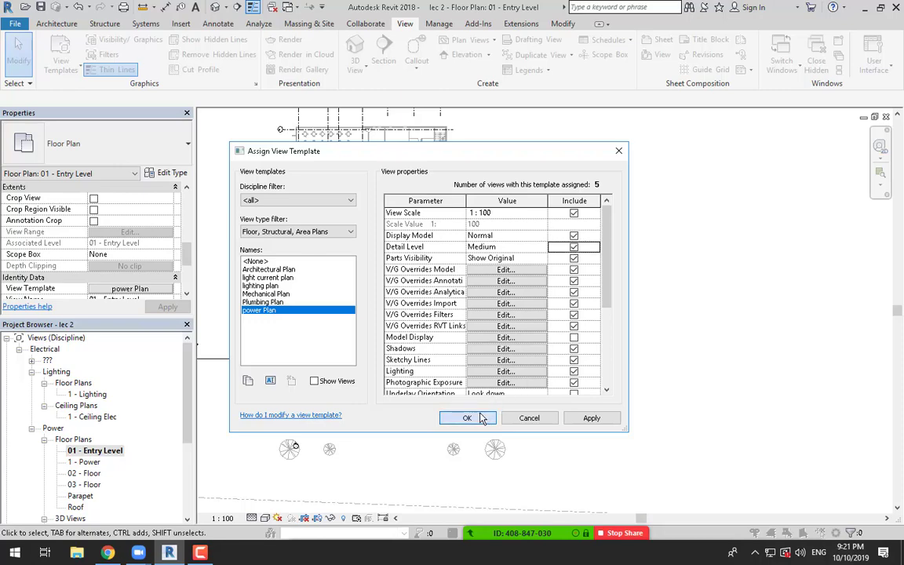
left_click(467, 417)
Step: Try to change the Entry Level plan's scale and detail level while the template controls them
left_click(222, 519)
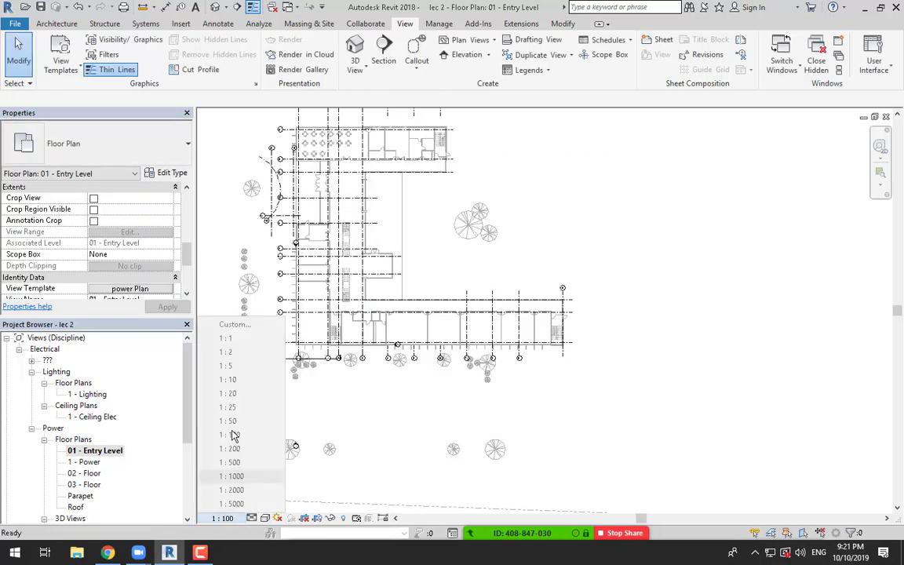
left_click(251, 518)
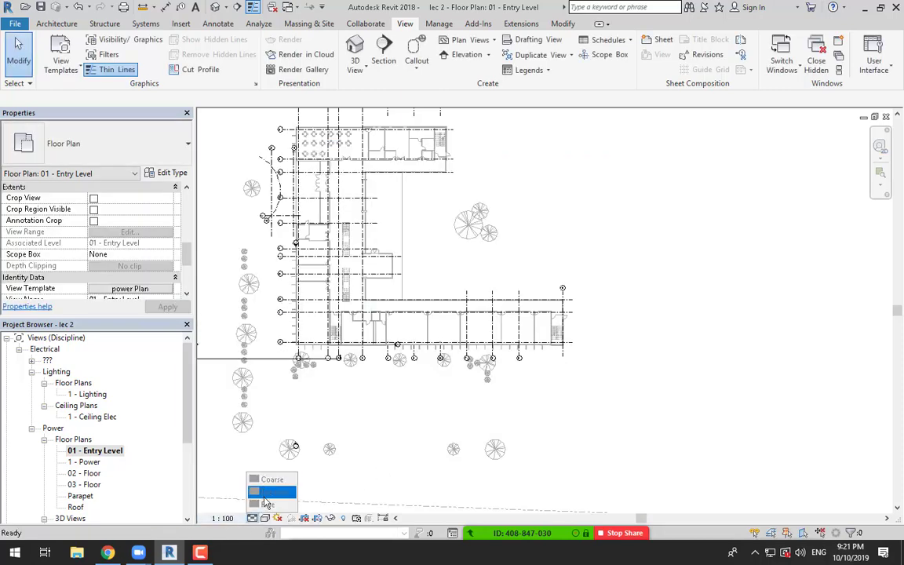
left_click(265, 493)
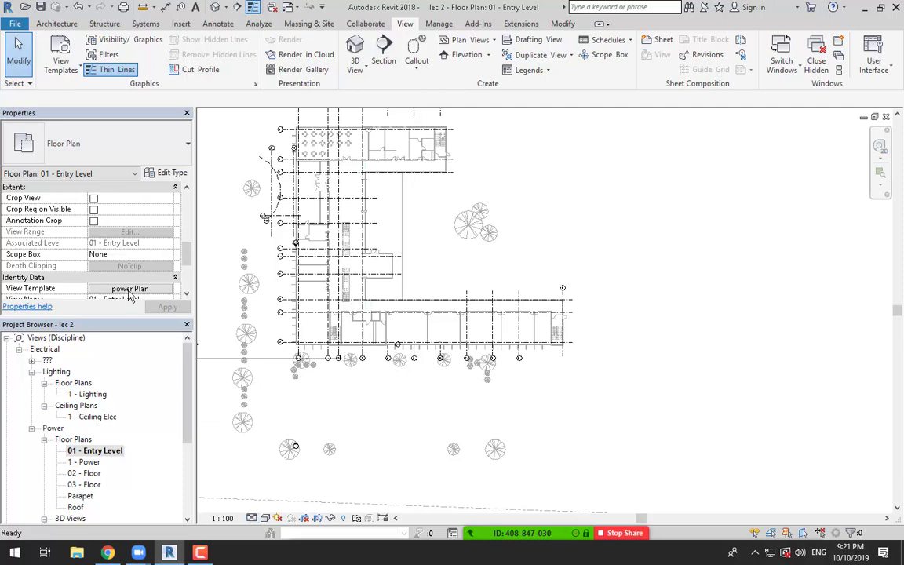
Step: Exclude View Scale, Detail Level, Parts Visibility and Display Model from the power Plan view template and accept the changes
left_click(129, 288)
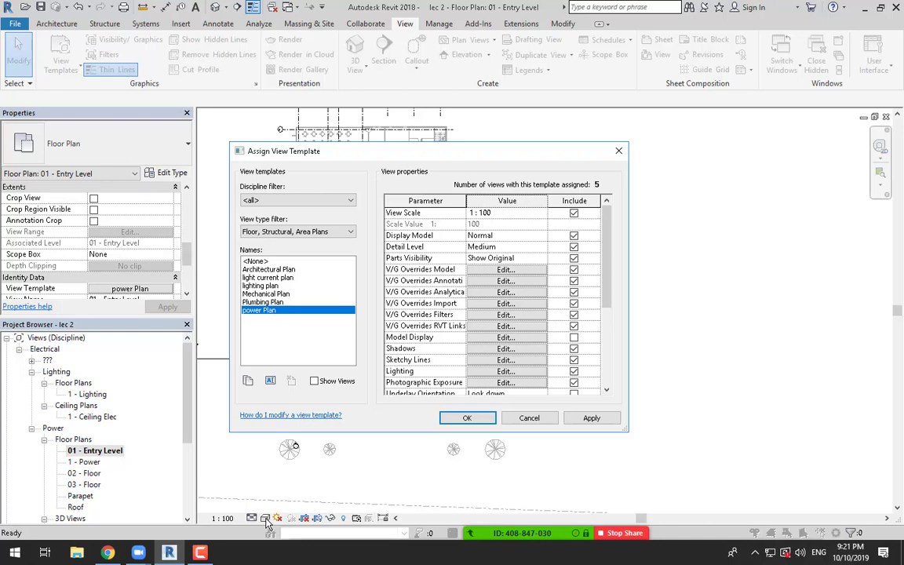
left_click(573, 213)
left_click(573, 246)
left_click(573, 258)
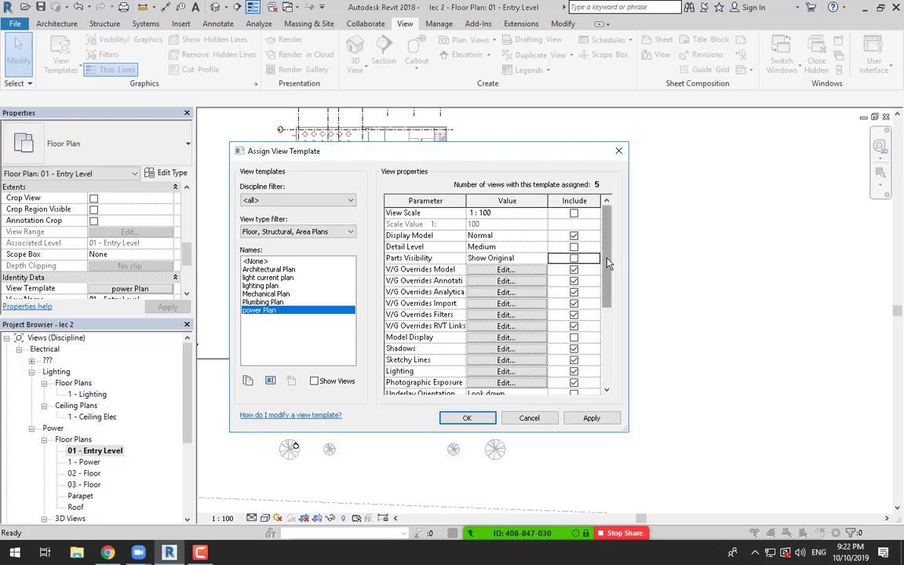
left_click(574, 236)
scroll(602, 249, "down", 5)
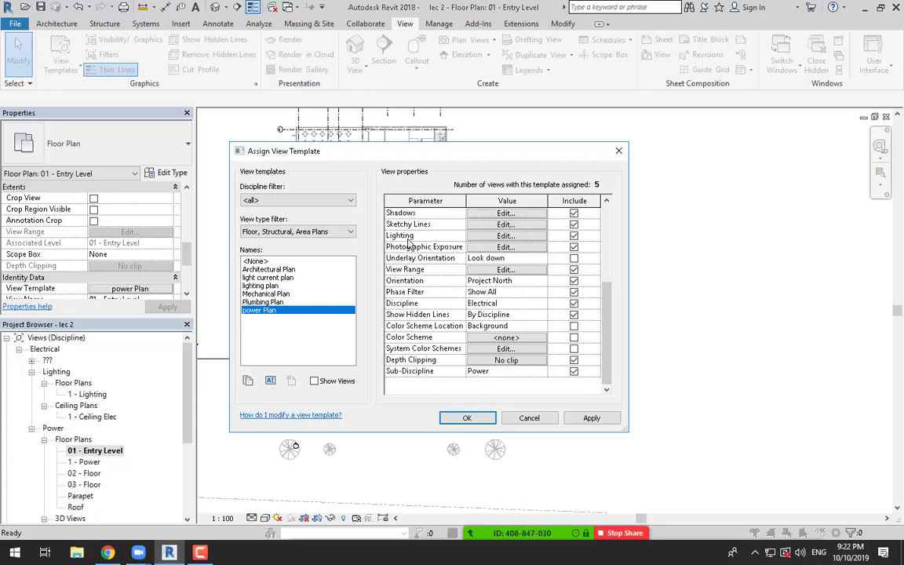
scroll(506, 289, "up", 2)
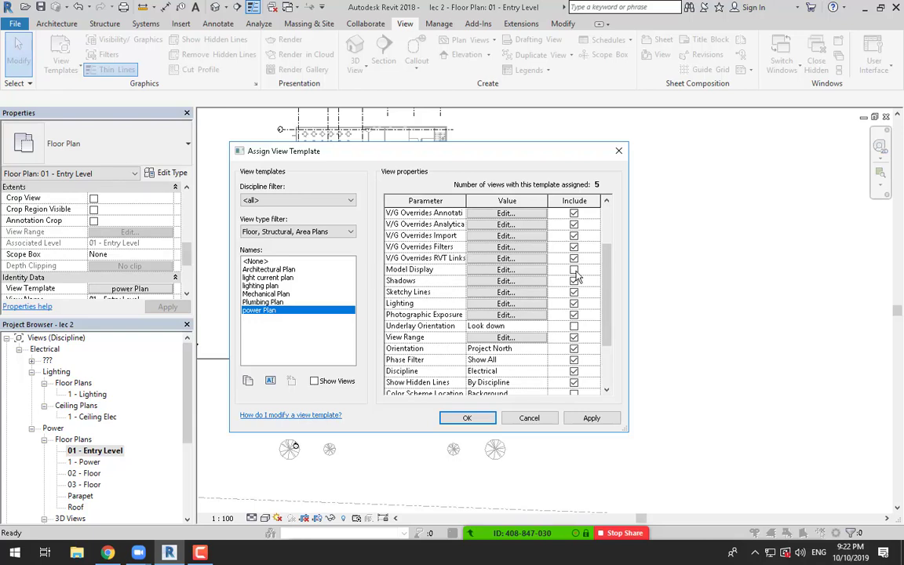
scroll(478, 304, "up", 2)
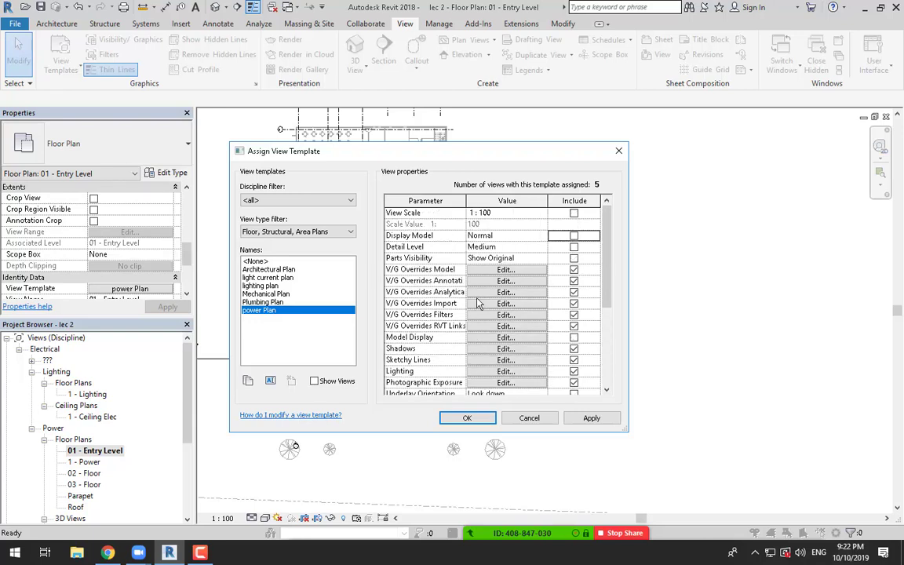
left_click(466, 419)
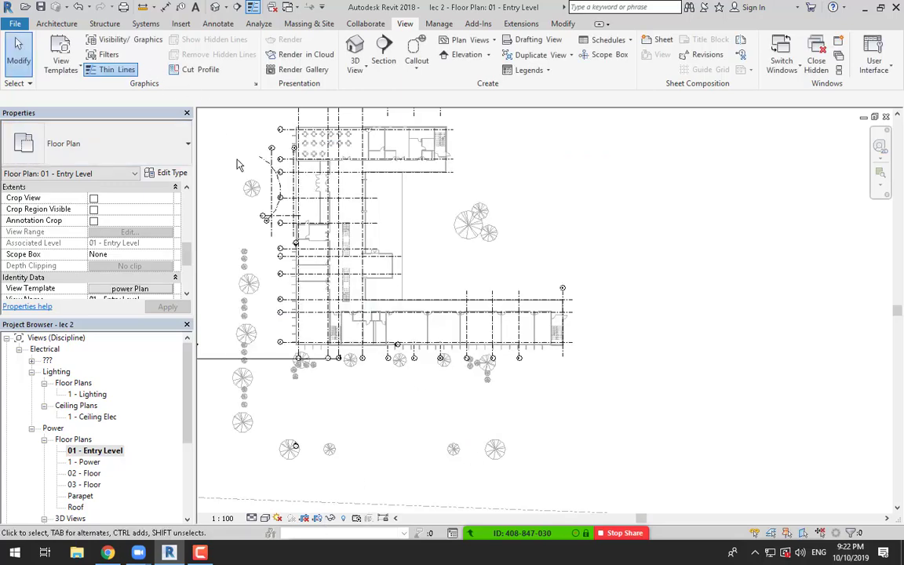
Step: Check the Entry Level plan's model category visibility overrides and review its assigned power Plan view template
left_click(136, 41)
left_click(358, 269)
left_click(372, 226)
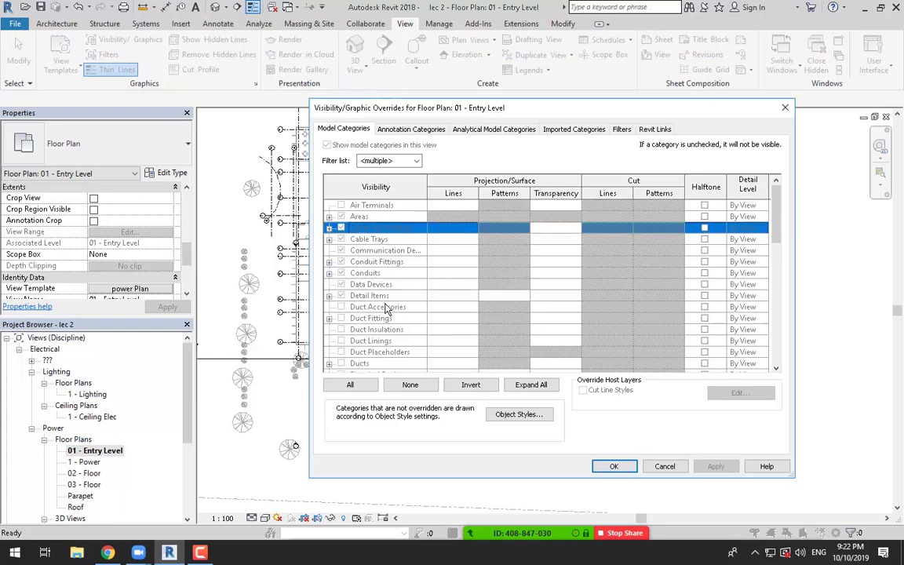
left_click(383, 307)
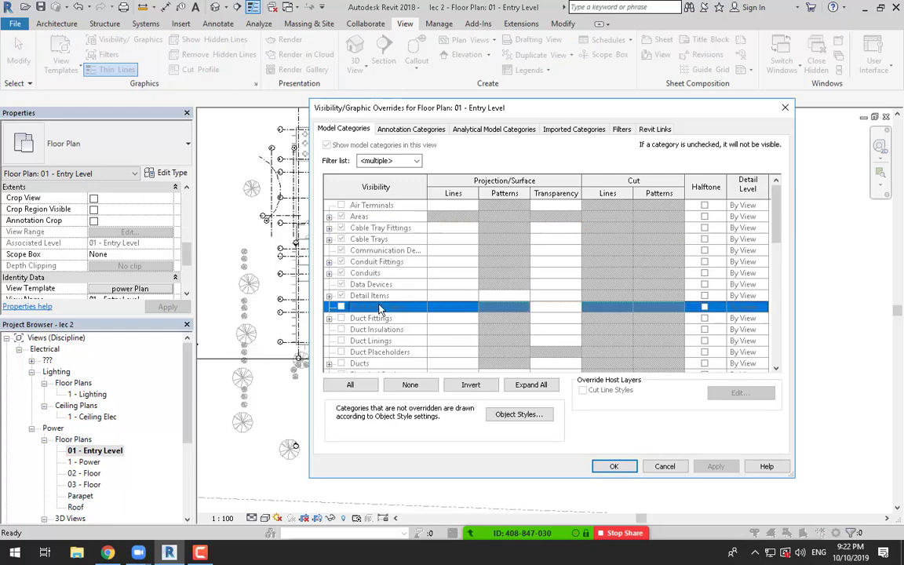
key("Escape")
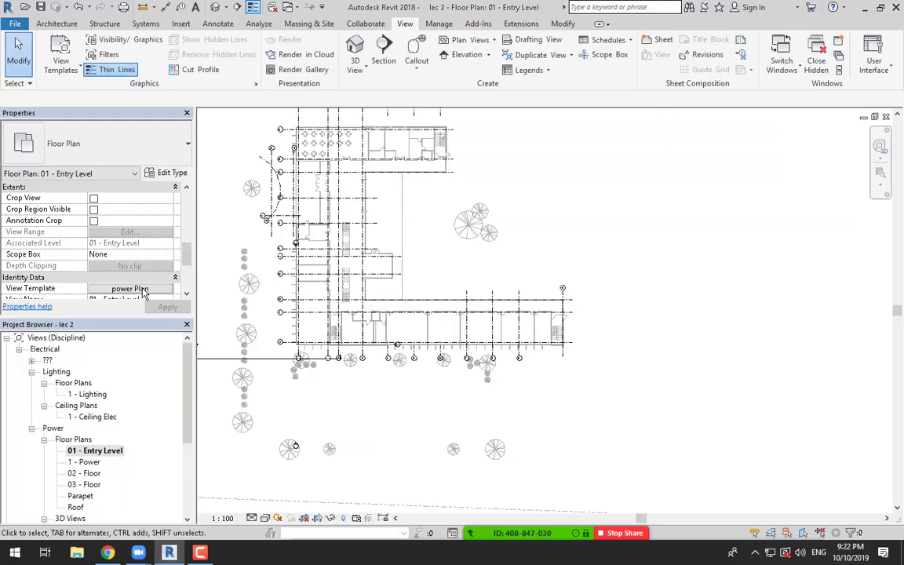
left_click(130, 288)
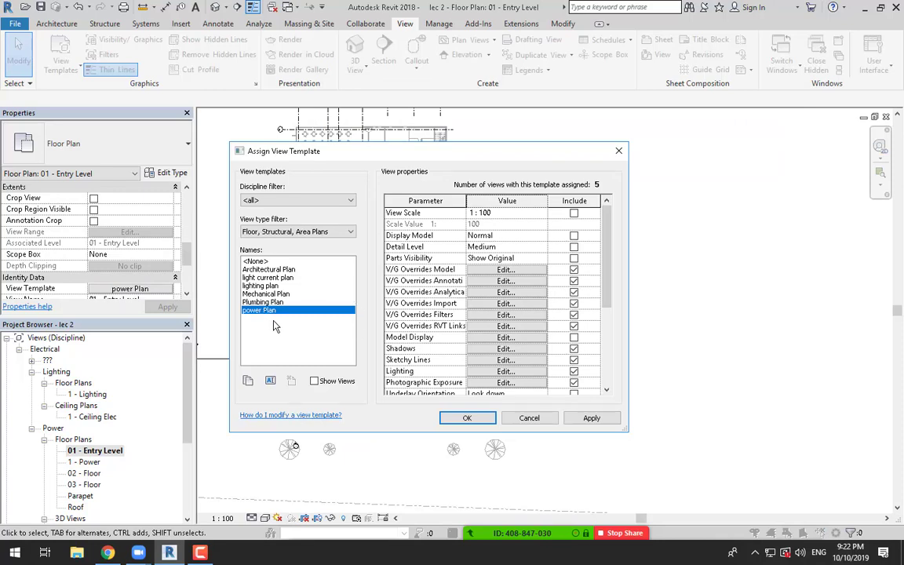
key("Return")
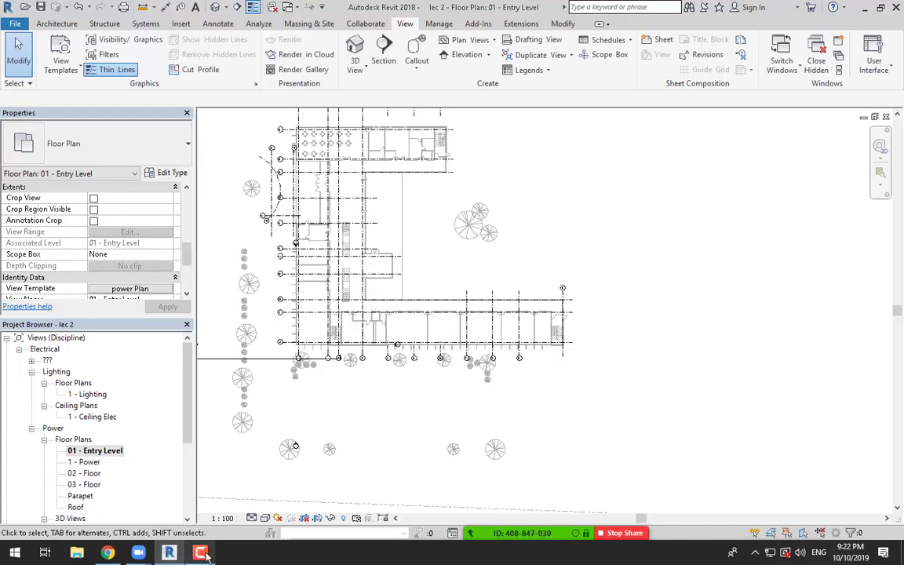